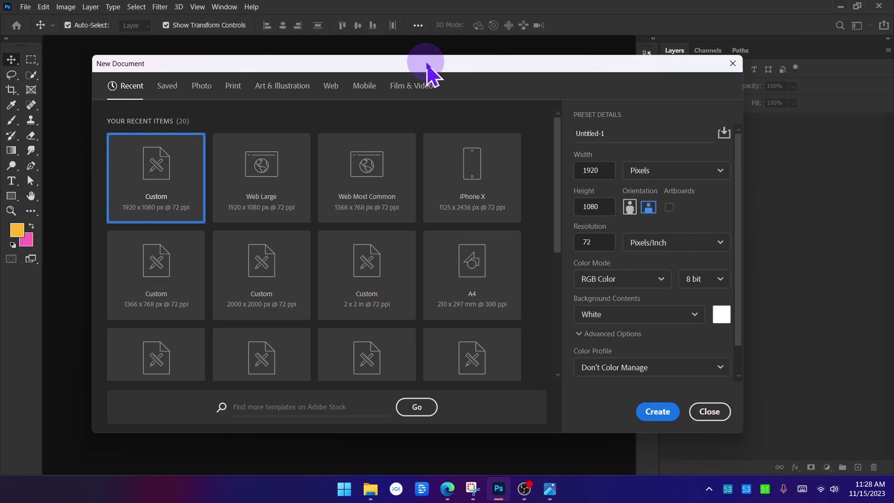
Step: Create a new print document from the A4 preset, 210 x 297 mm at 300 pixels/inch in RGB Color with white background
left_click(232, 85)
left_click(473, 159)
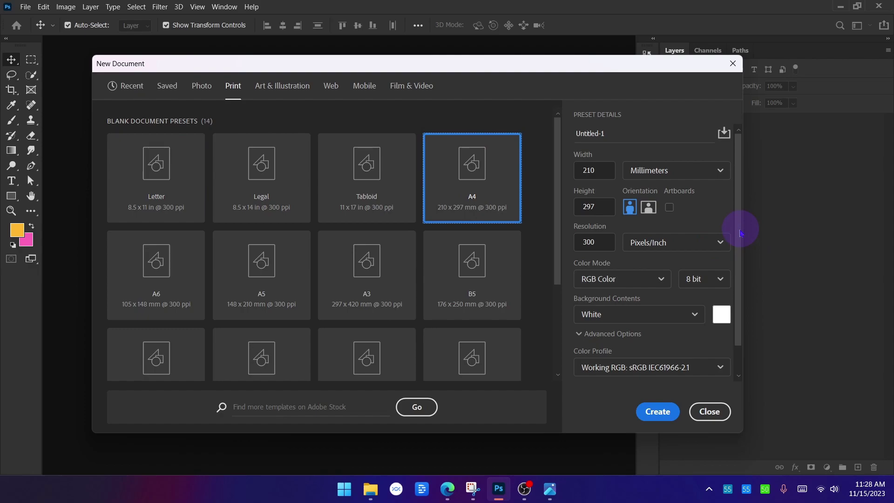
scroll(741, 233, "down", 2)
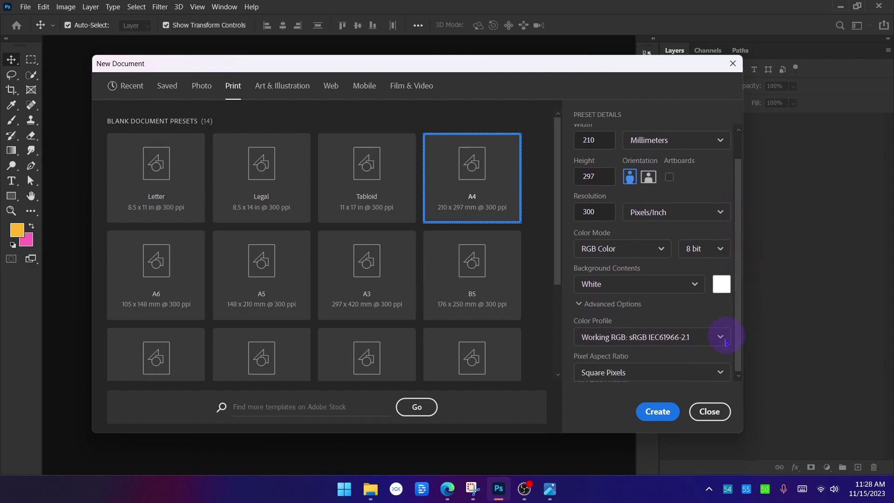
left_click(659, 412)
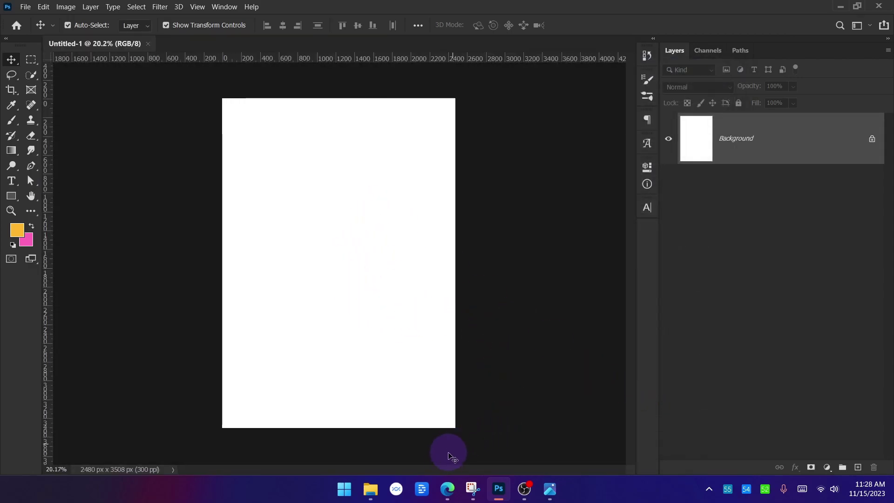
Step: Switch to the reference flyer image in Photos, mark its full width with a temporary arrow, and return to Photoshop
mouse_move(447, 492)
left_click(550, 489)
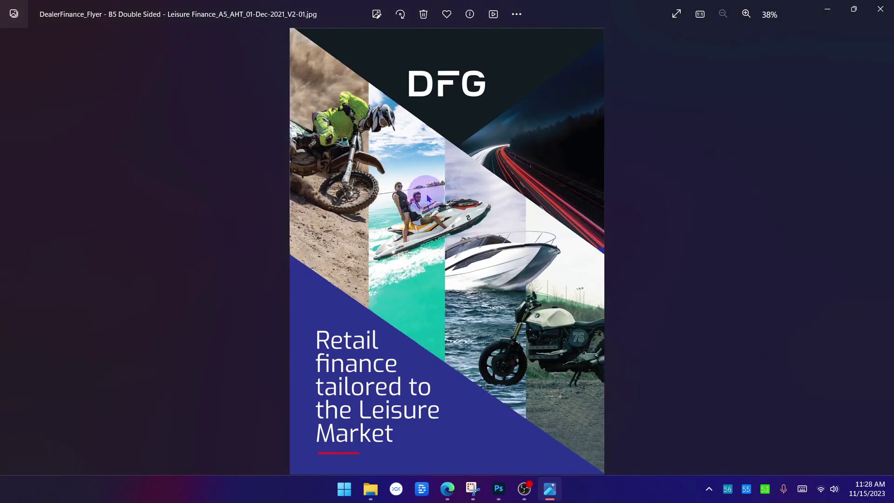
key("ctrl+alt+g")
mouse_move(308, 203)
left_mouse_down()
mouse_move(285, 222)
mouse_move(600, 235)
left_mouse_up()
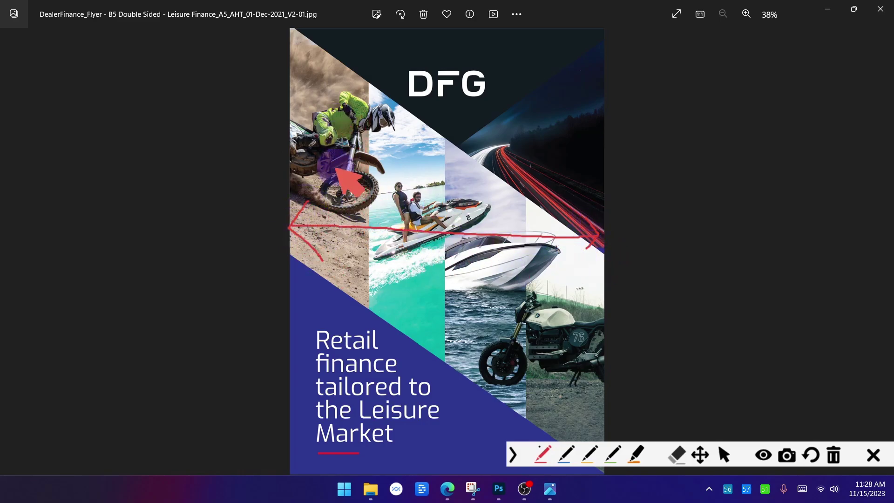
left_click(874, 454)
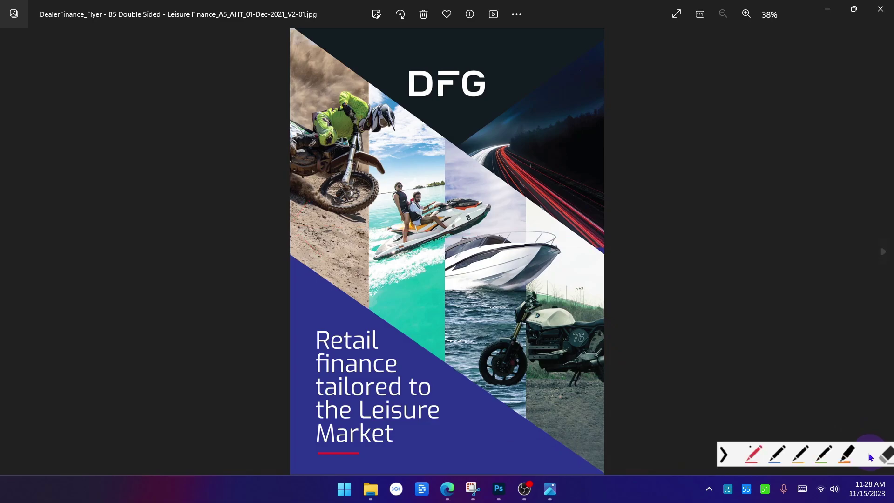
left_click(828, 9)
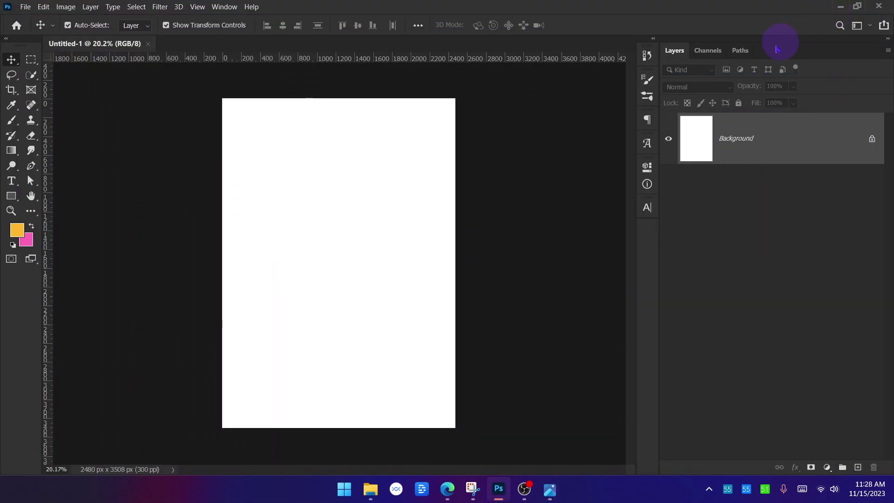
Step: Draw a rectangle shape about 1783 x 2515 px on the page and fill it with yellow-orange
left_click(11, 197)
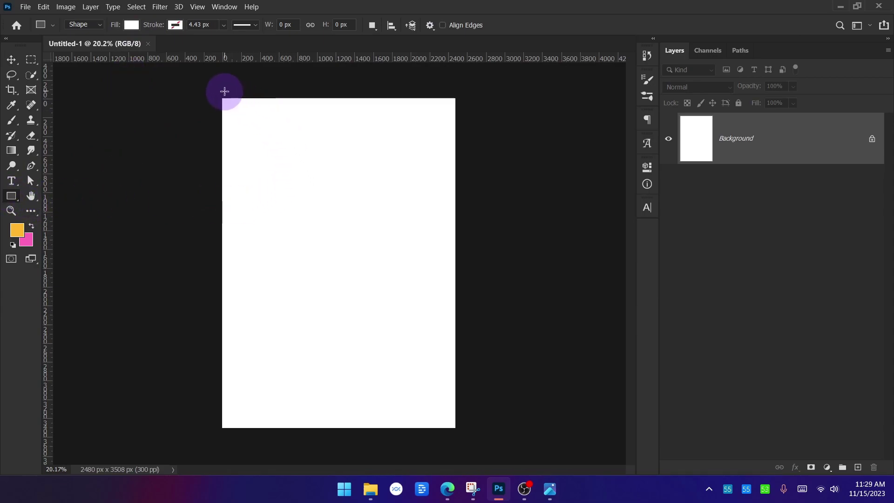
left_click_drag(256, 136, 423, 372)
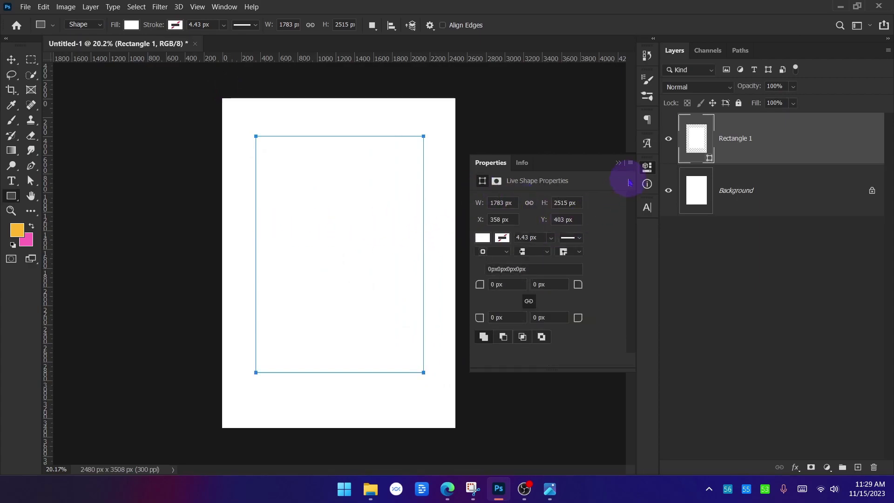
left_click(483, 237)
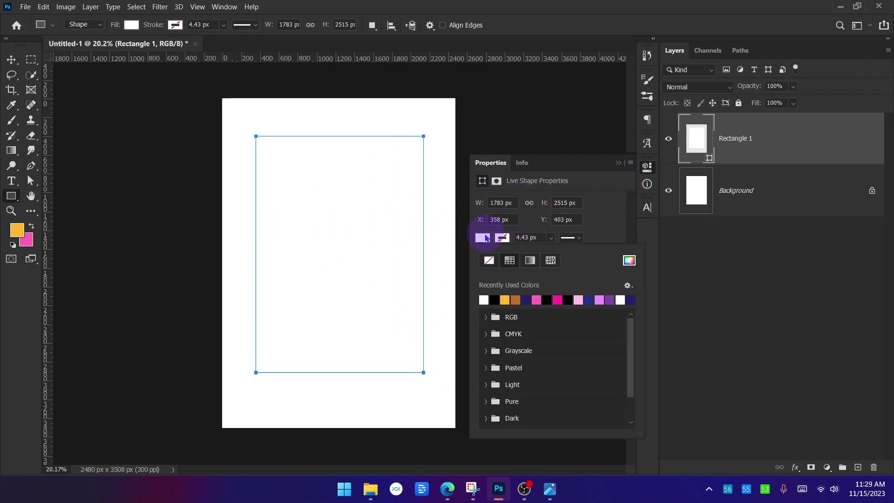
left_click(514, 300)
left_click(619, 163)
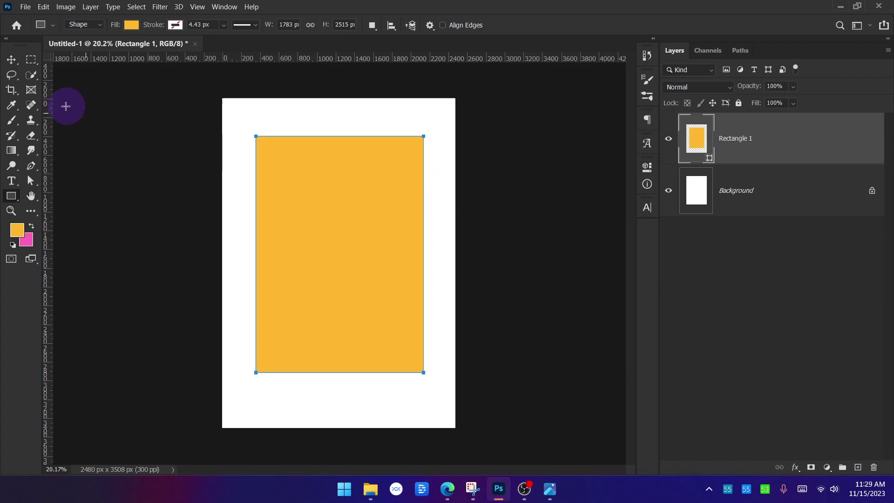
Step: Stretch the yellow-orange rectangle on all four sides until it covers the entire page, and commit the transform
left_click(11, 60)
left_click_drag(255, 254, 225, 256)
left_click_drag(423, 254, 454, 255)
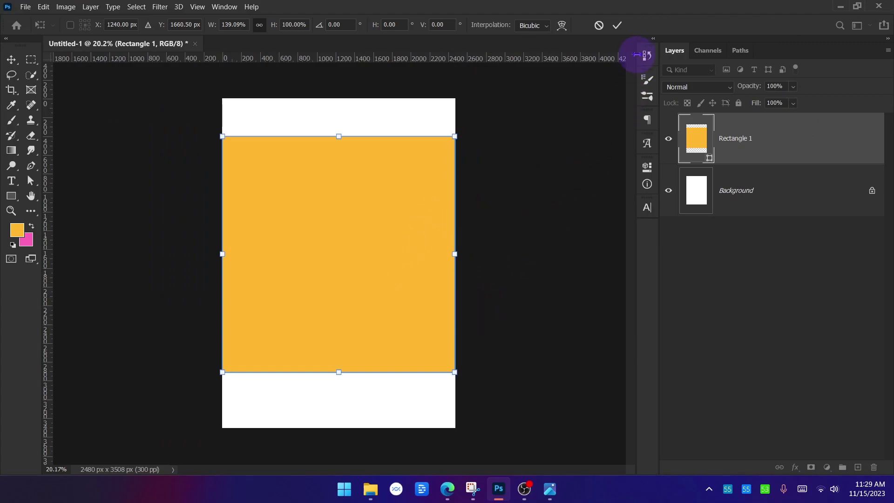
left_click_drag(341, 136, 346, 98)
left_click_drag(345, 372, 351, 426)
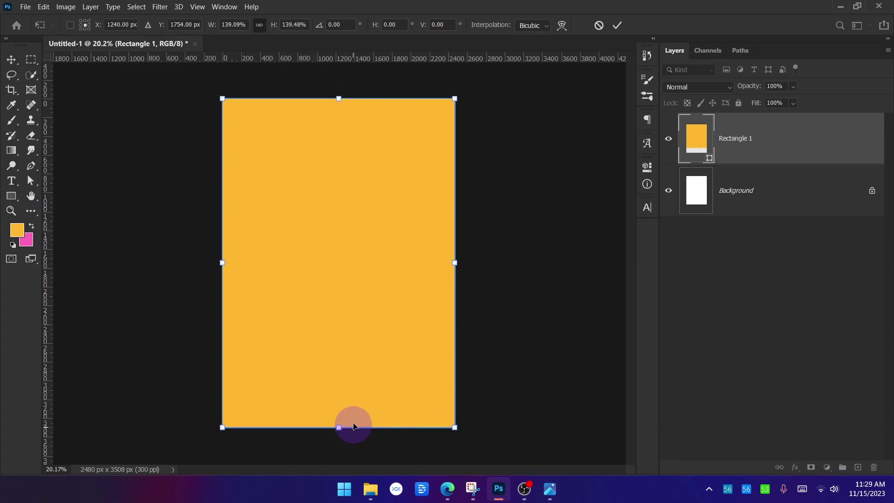
left_click(617, 27)
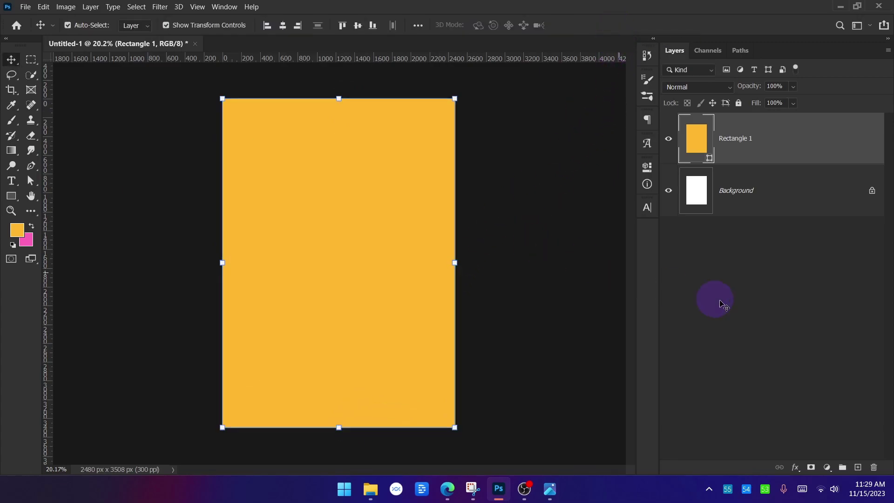
left_click(794, 309)
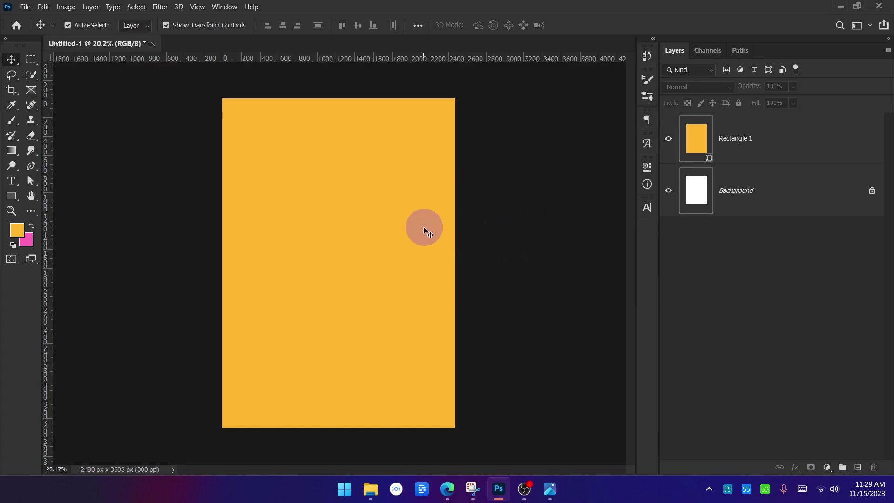
Step: Examine the Properties panel for the document, the rectangle layer and the Background layer
left_click(647, 167)
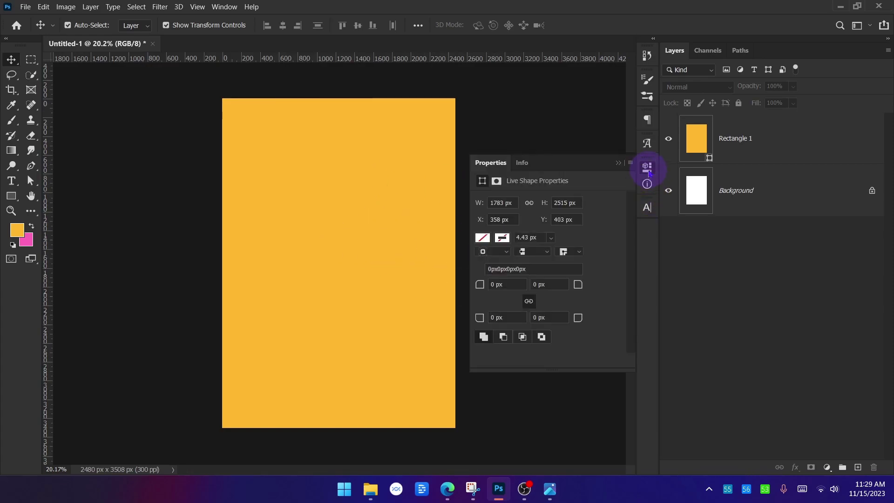
left_click(225, 7)
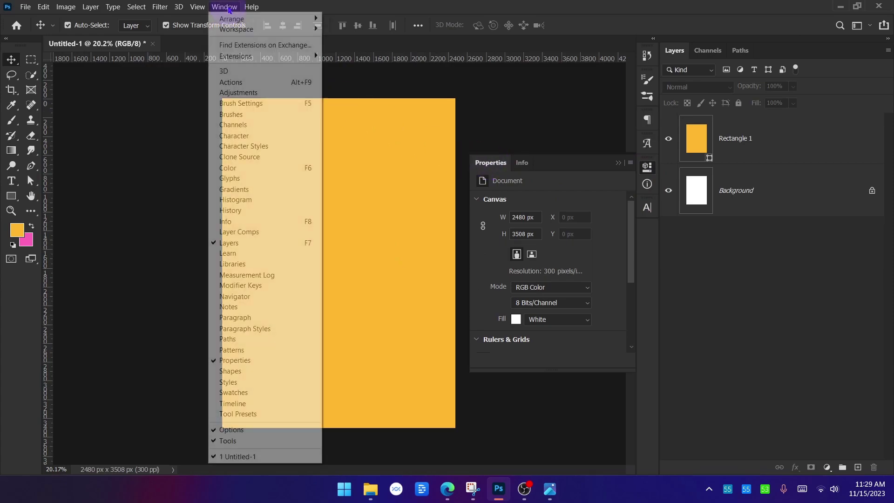
mouse_move(232, 20)
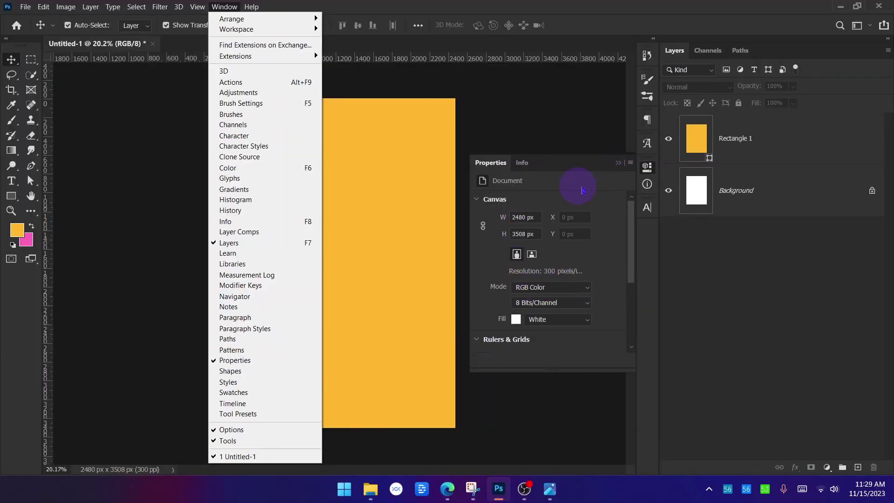
left_click(422, 8)
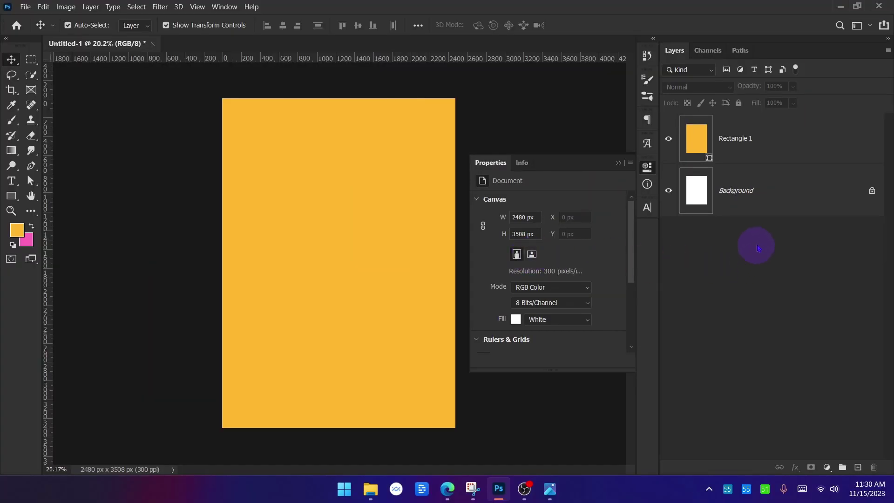
left_click(789, 143)
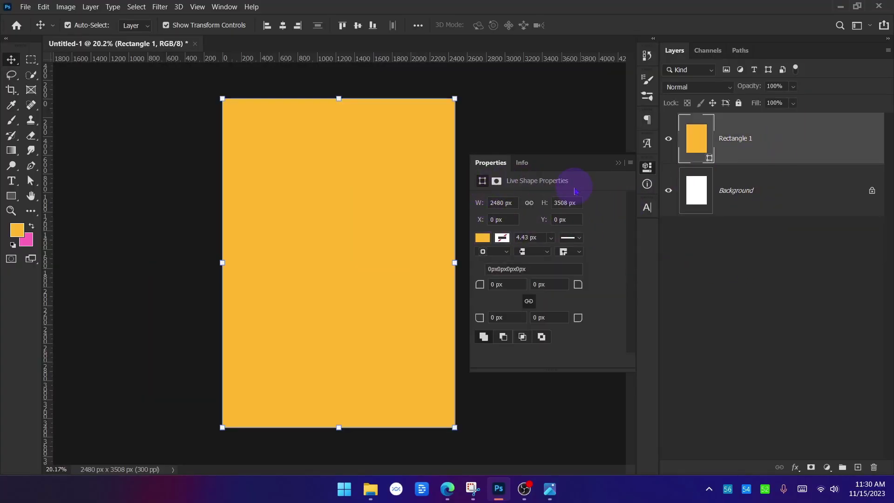
left_click(799, 199)
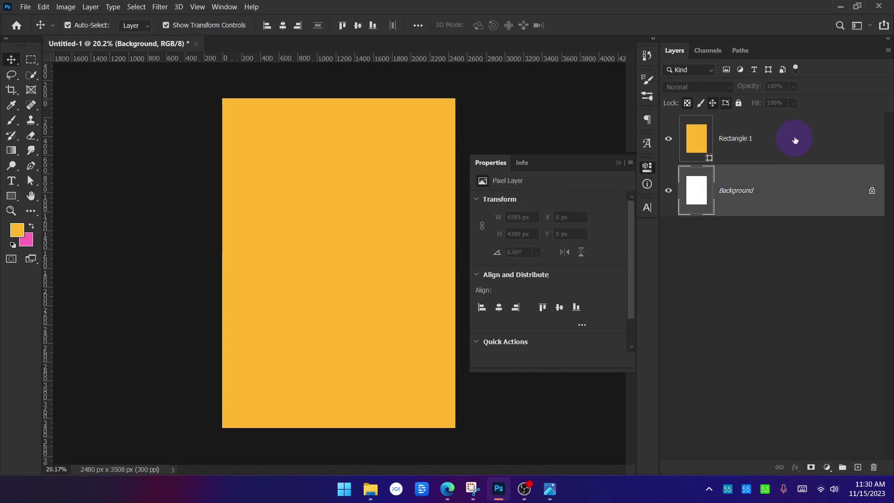
left_click(795, 142)
Step: Add a Levels adjustment layer above the rectangle and compare the properties of both layers
left_click(830, 446)
left_click(828, 467)
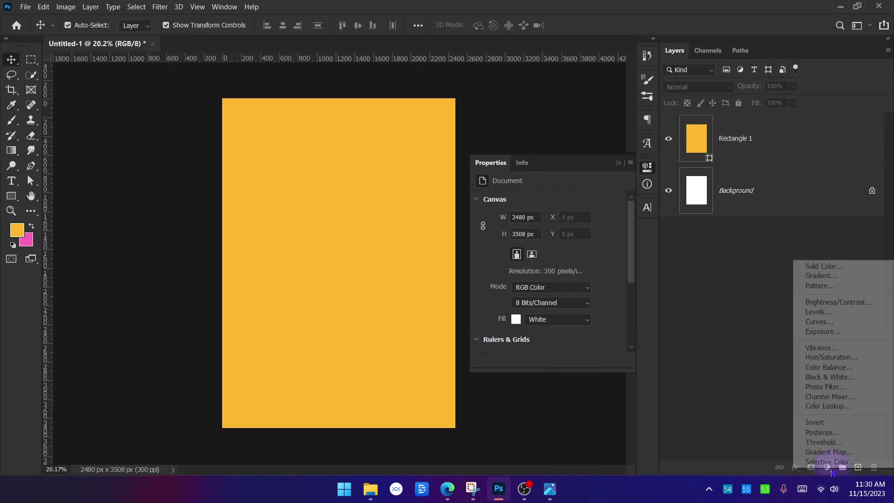
left_click(832, 312)
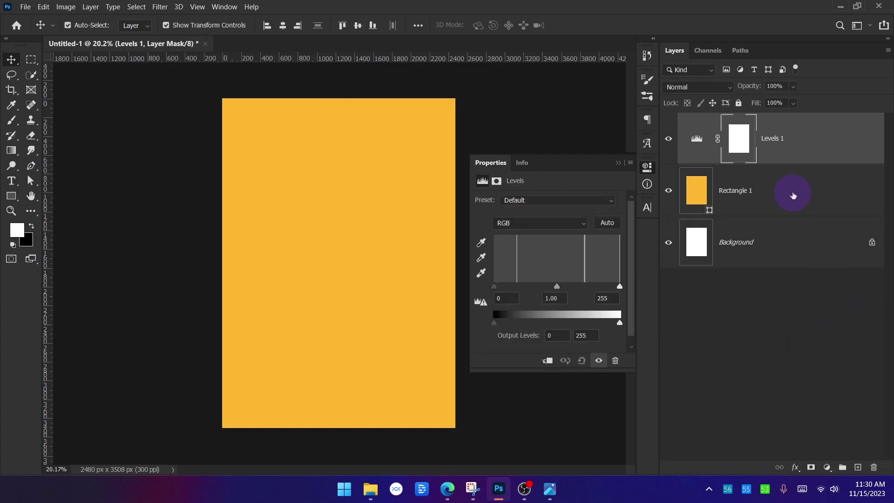
left_click(794, 196)
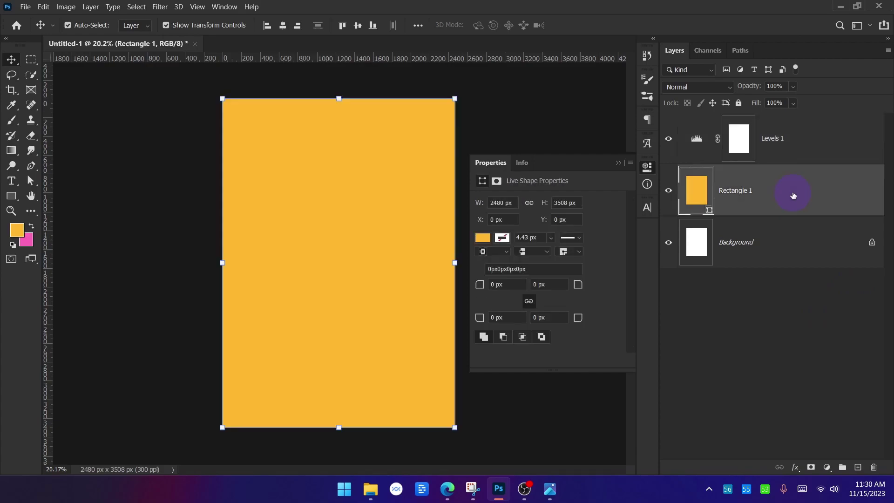
left_click(840, 144)
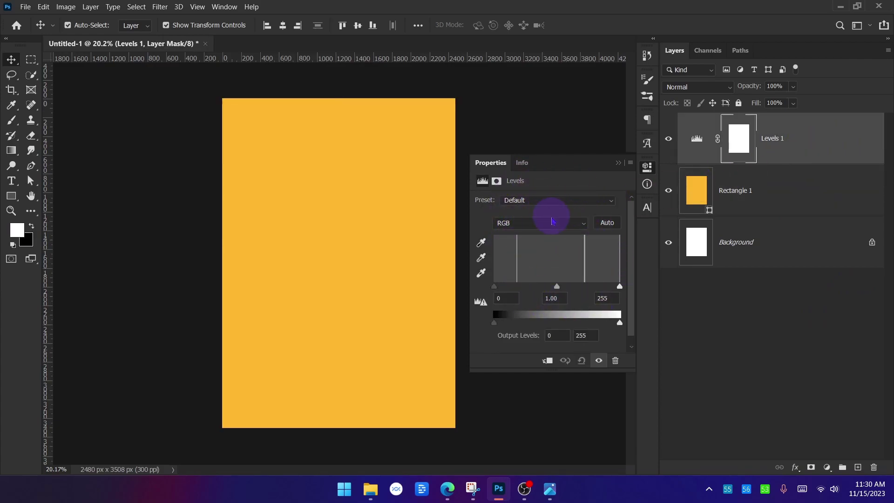
Step: Move the Properties panel into its own group at the end of the collapsed panel strip and reopen it
mouse_move(648, 167)
left_mouse_down()
mouse_move(471, 146)
mouse_move(591, 142)
mouse_move(659, 158)
left_mouse_up()
left_click(654, 40)
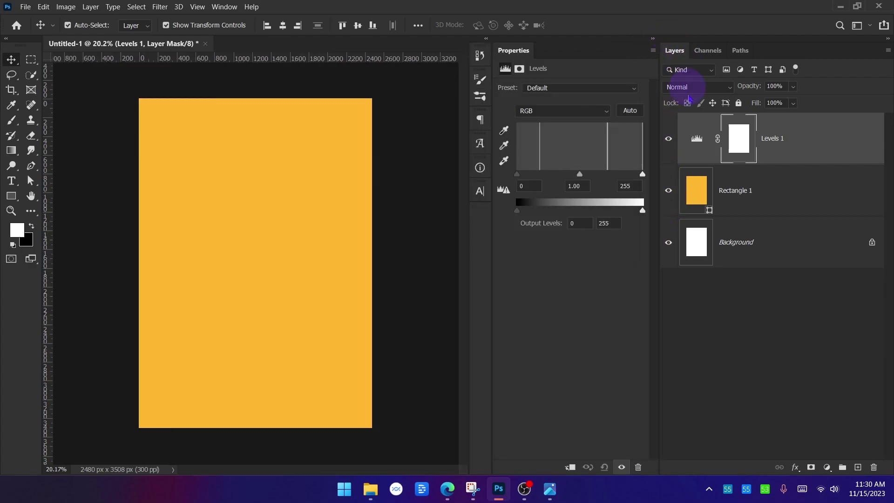
left_click_drag(512, 50, 482, 213)
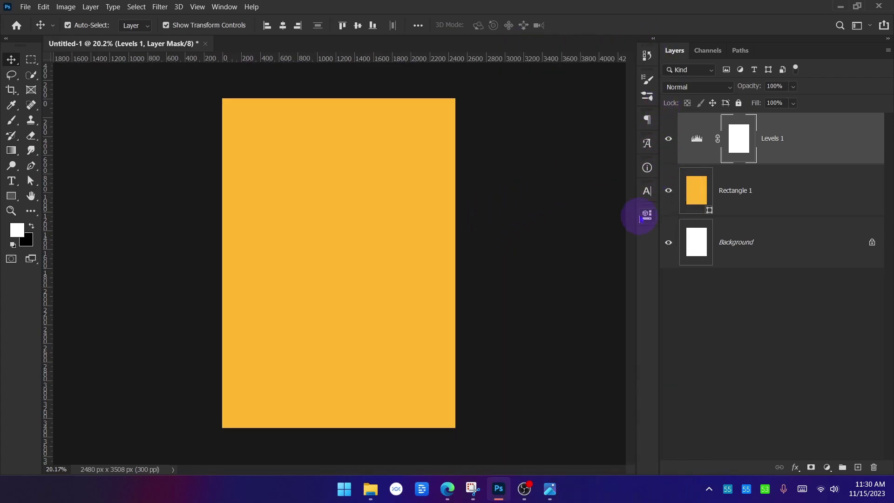
left_click(650, 198)
left_click(650, 198)
left_click(651, 217)
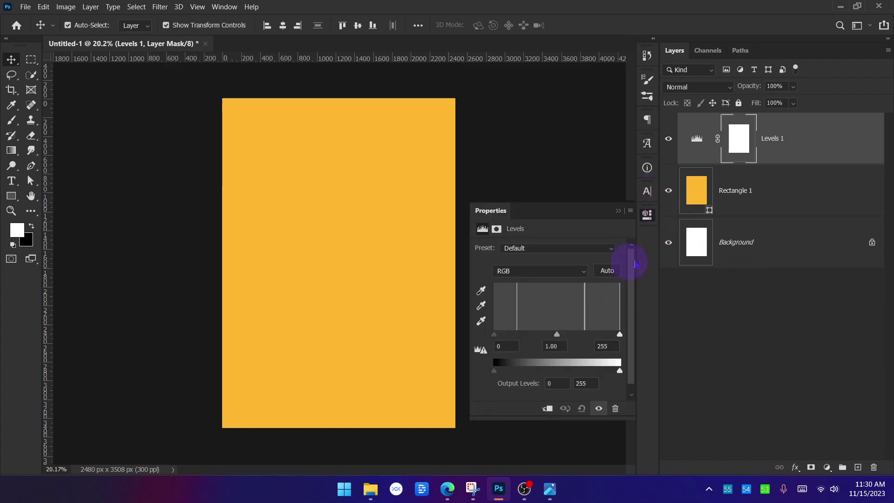
Step: Delete the Levels adjustment layer and clear the layer selection
left_click(815, 146)
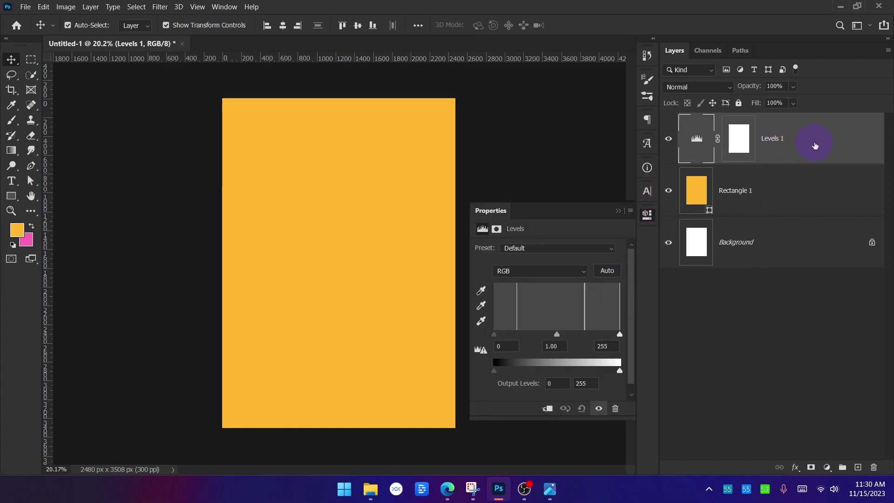
key("Delete")
left_click(798, 300)
Step: Set the rectangle's width to a quarter of the page width, 620 px, and collapse its properties
left_click(767, 148)
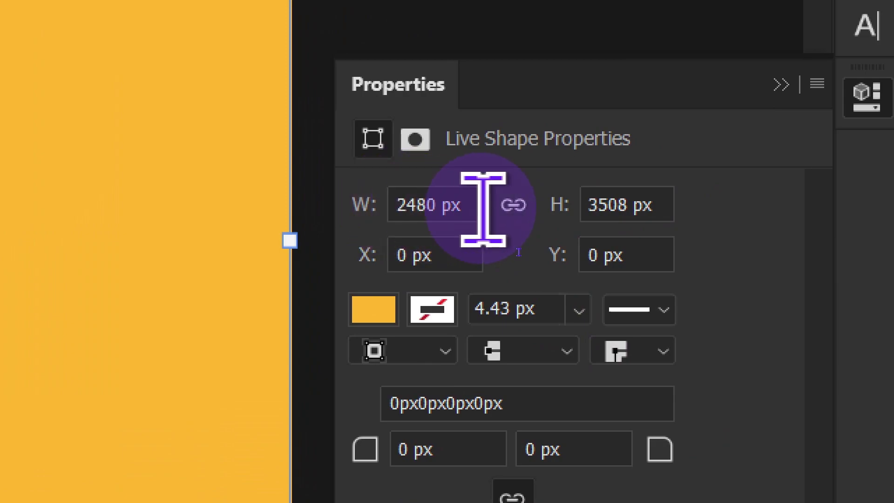
left_click(480, 205)
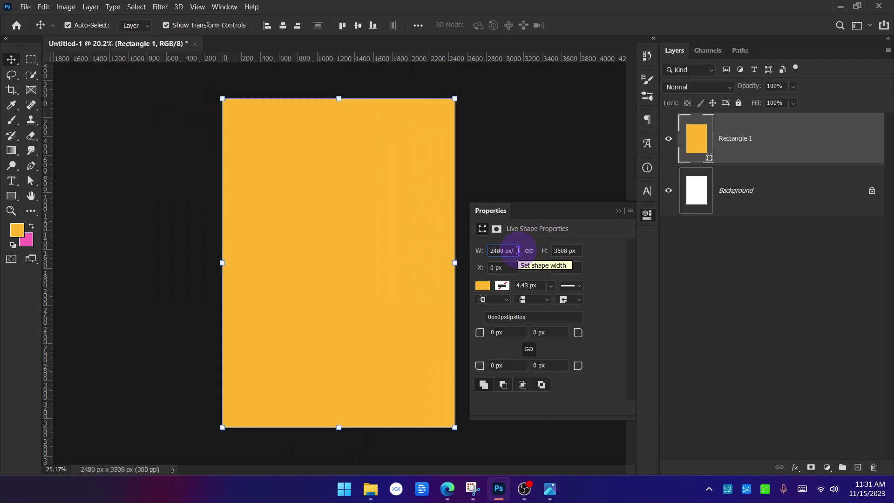
key("Return")
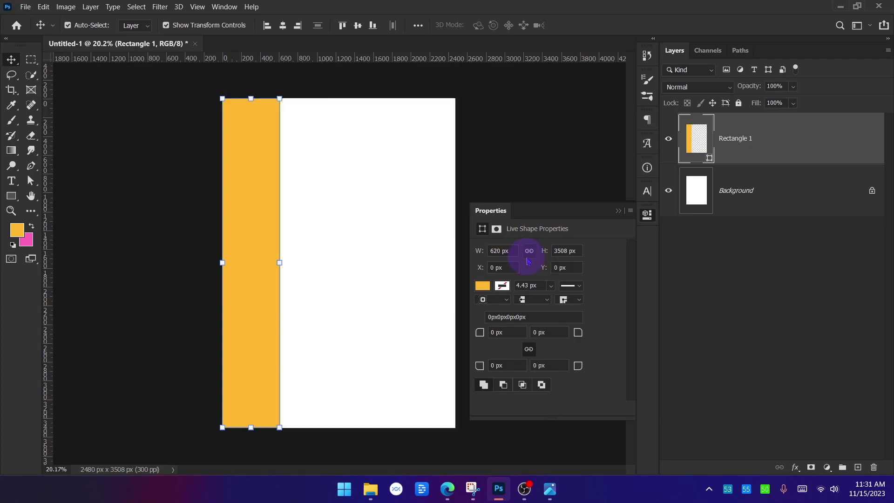
left_click(618, 211)
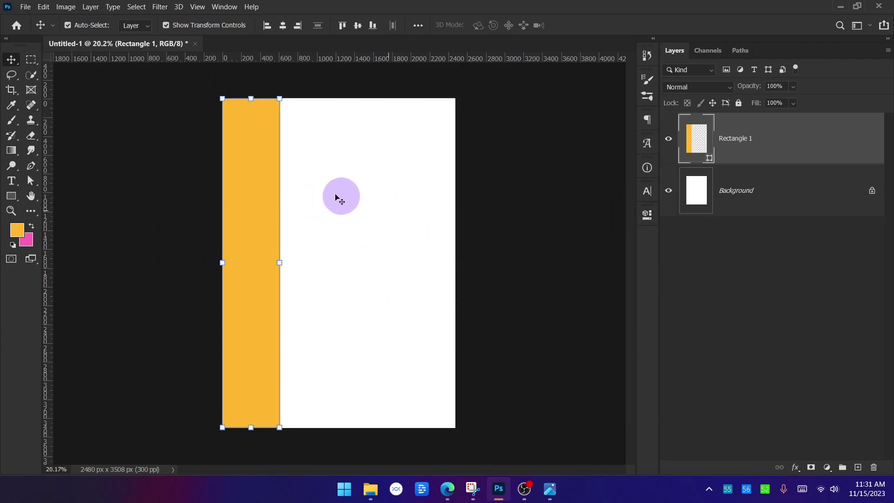
left_click(169, 157)
left_click_drag(270, 194, 335, 193)
key("ctrl+z")
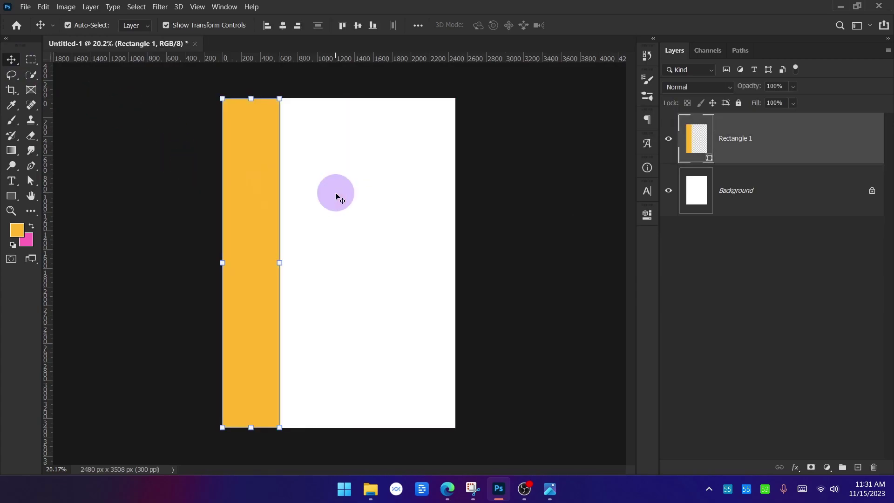
scroll(319, 275, "up", 1)
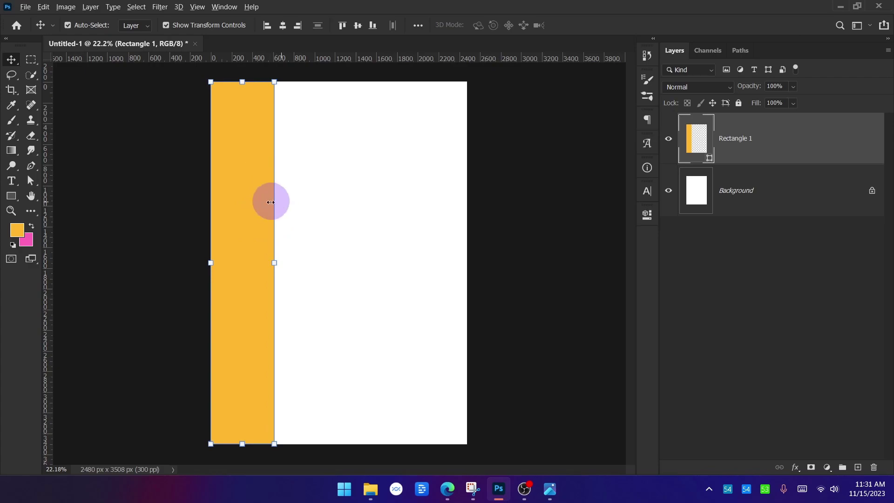
Step: Duplicate the orange strip directly beside the original and recolour the copy light blue (2fbdff)
left_click_drag(240, 196, 306, 199)
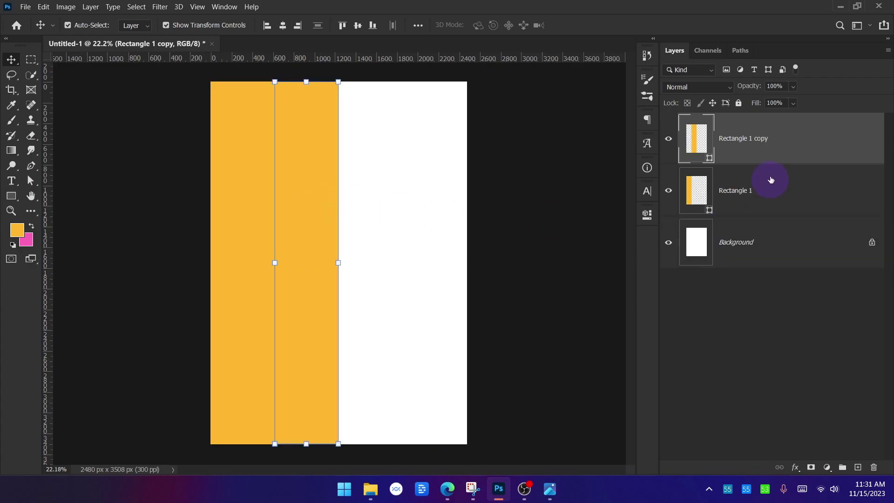
left_click(434, 236)
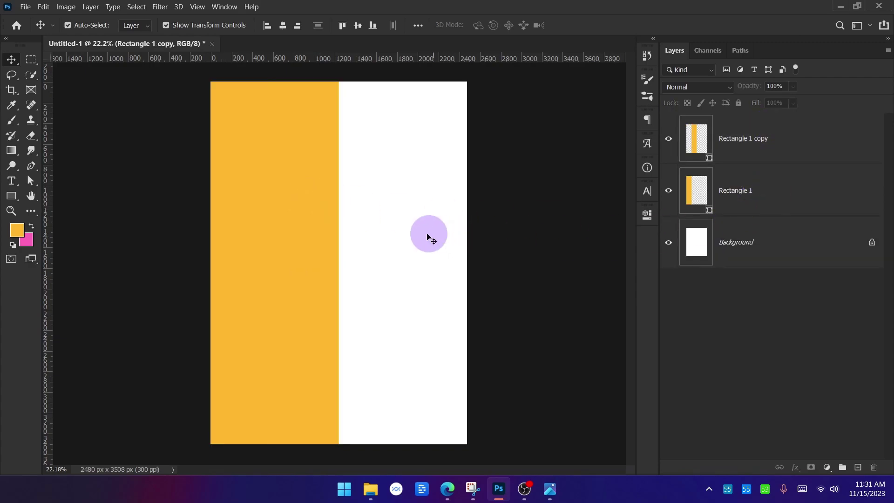
left_click(255, 194)
left_click(712, 162)
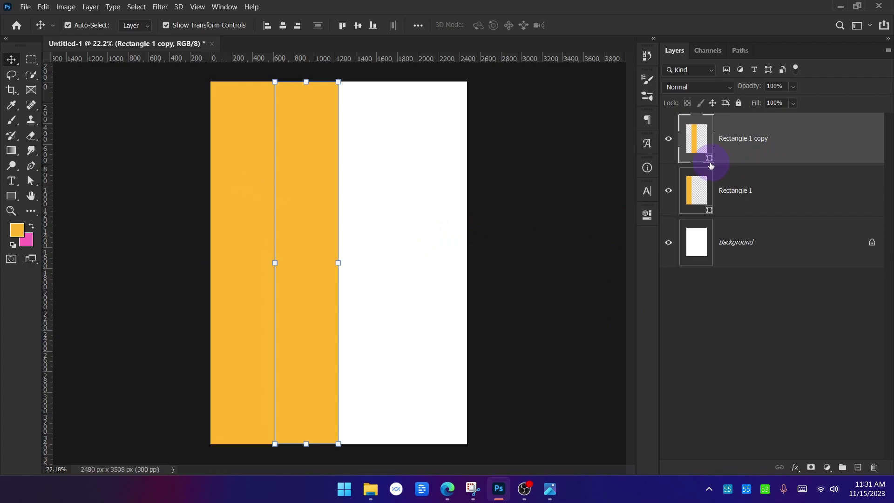
double_click(711, 162)
left_click(617, 235)
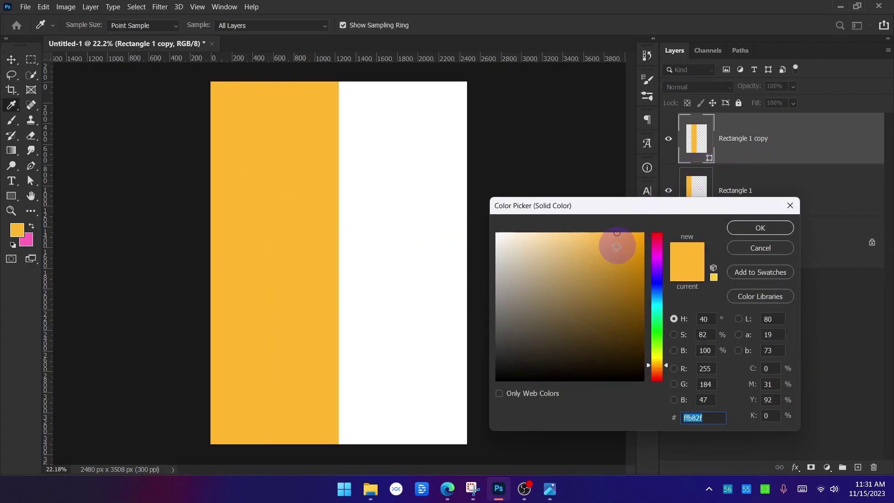
left_click(658, 300)
left_click(740, 229)
Step: Duplicate the blue strip into the page's third quarter and recolour the copy purple (9b2fff)
left_click_drag(291, 206, 352, 211)
left_click(757, 370)
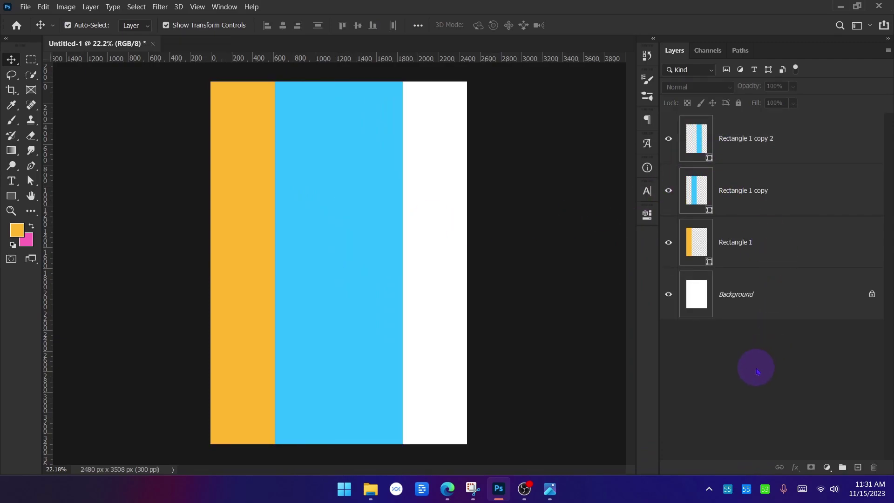
left_click(741, 131)
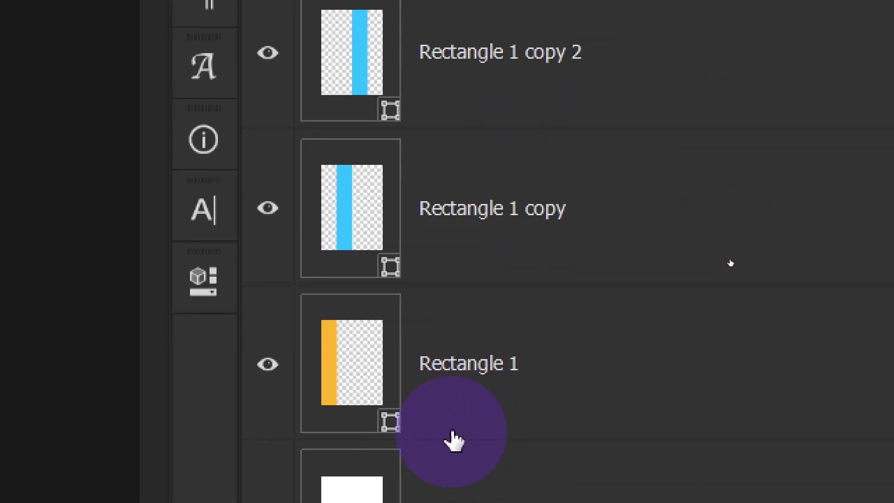
left_click(475, 47)
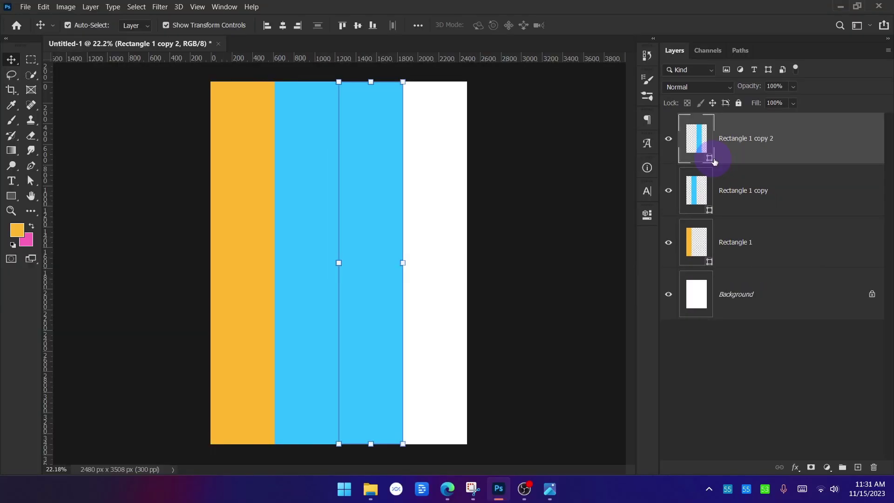
double_click(709, 161)
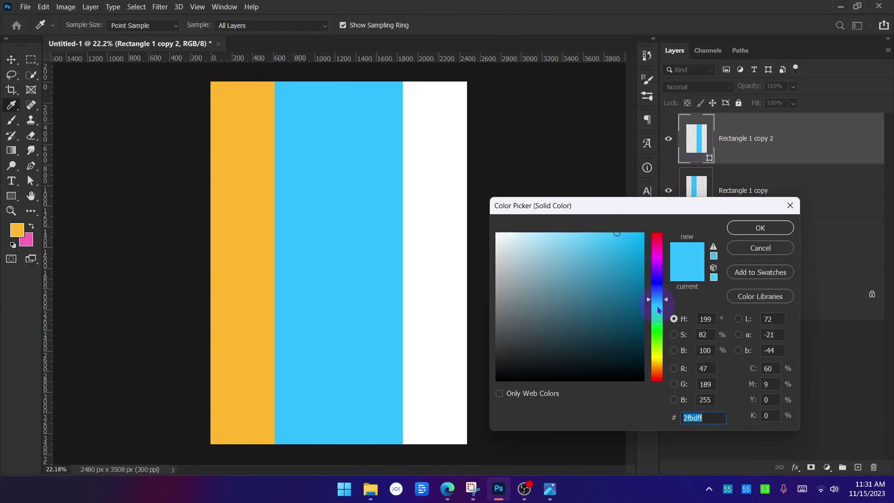
left_click_drag(658, 309, 657, 274)
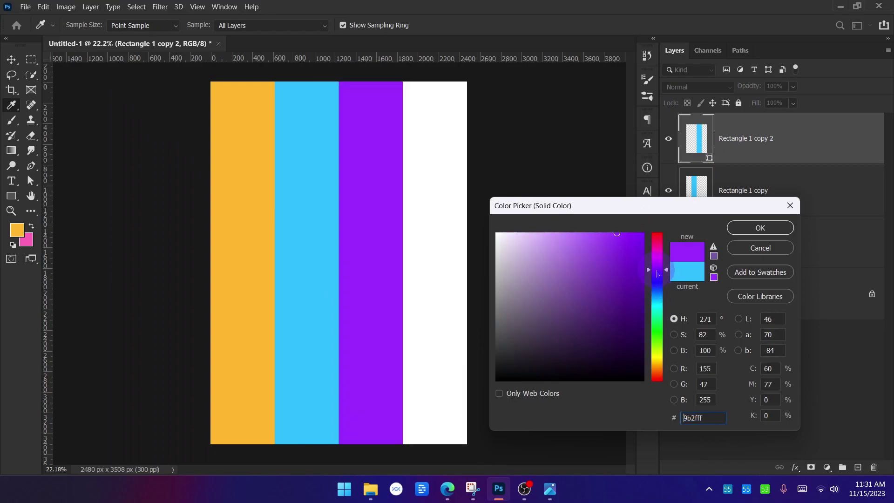
left_click(753, 232)
Step: Duplicate the purple strip into the page's last quarter, recolour the copy muted teal green, and clear the layer selection
key("v")
left_click_drag(385, 207, 446, 207)
double_click(710, 158)
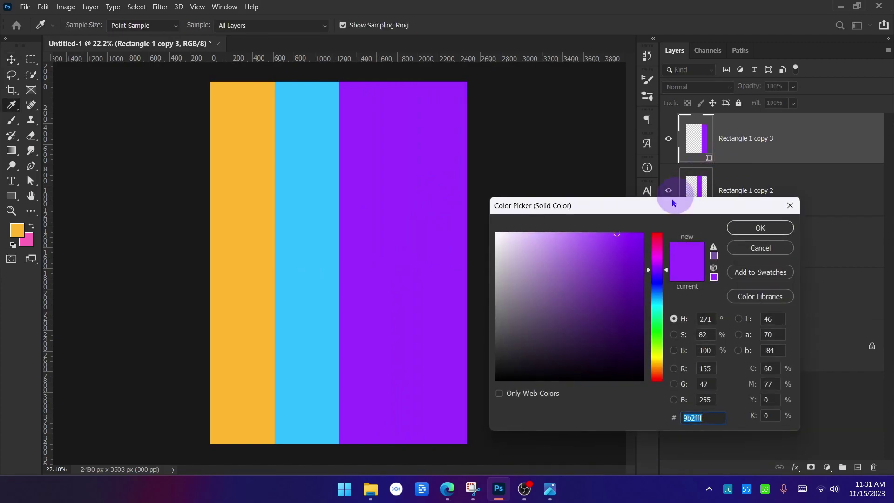
left_click_drag(540, 264, 534, 229)
left_click(656, 312)
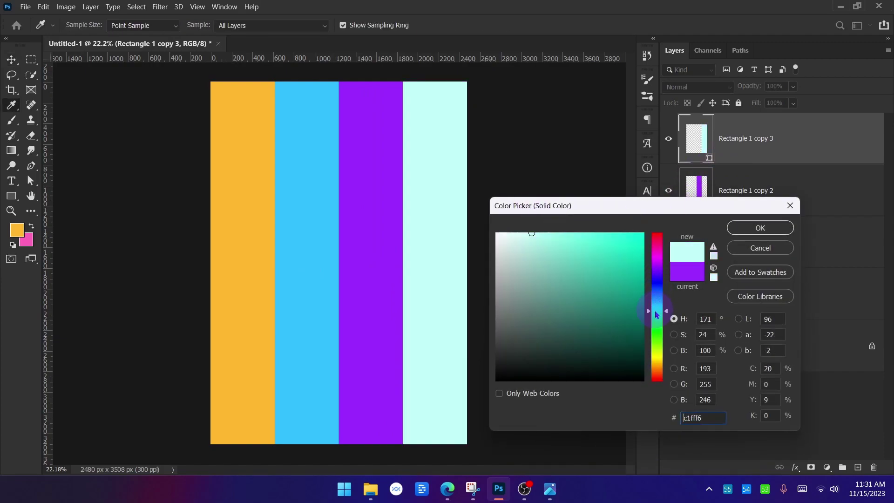
left_click(587, 274)
left_click(765, 230)
left_click(762, 425)
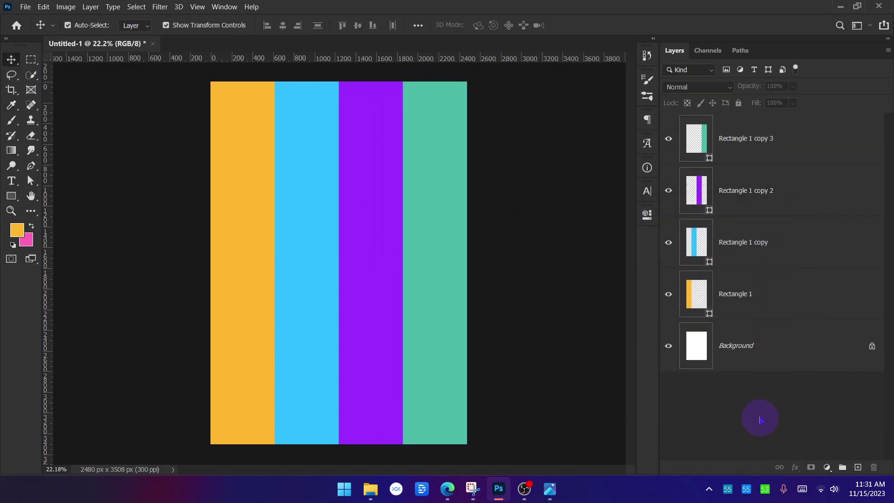
Step: Check the orange, blue and green strip layers one by one and clear the selection
left_click(747, 296)
left_click(758, 251)
left_click(759, 142)
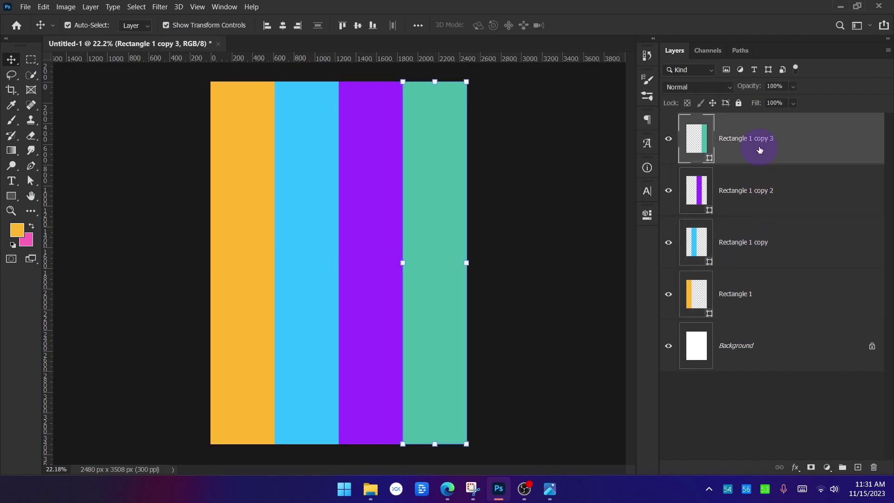
left_click(772, 423)
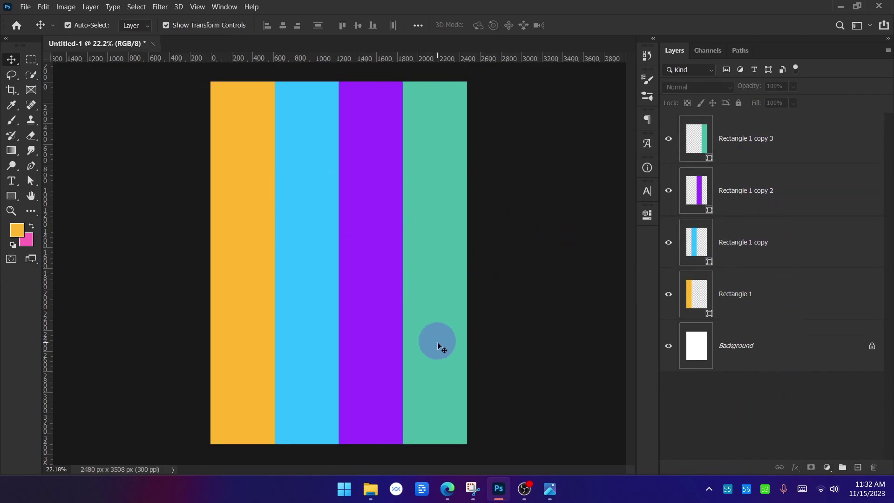
Step: Switch to the reference flyer image, examine how its diagonal edges divide the page, and return to Photoshop
mouse_move(372, 494)
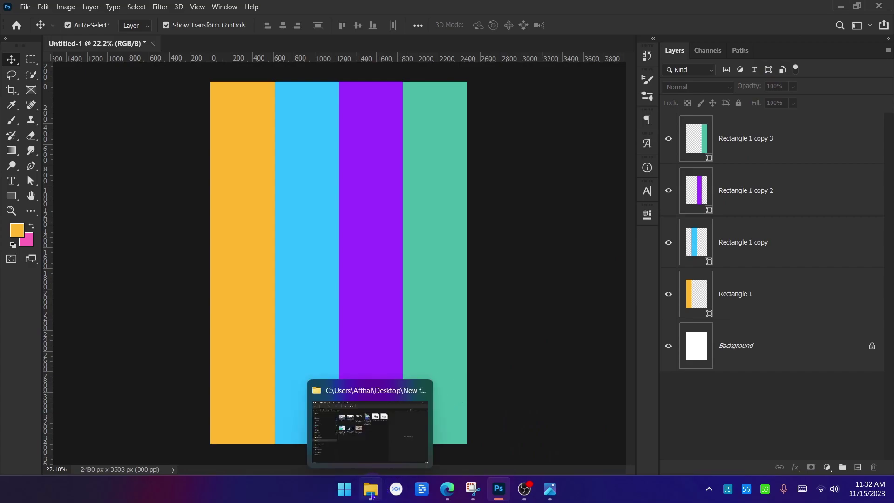
left_click(370, 429)
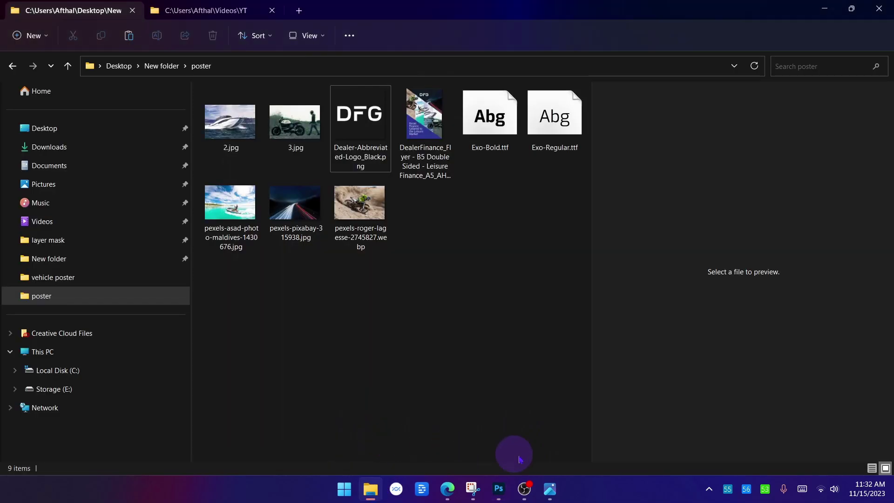
left_click(550, 490)
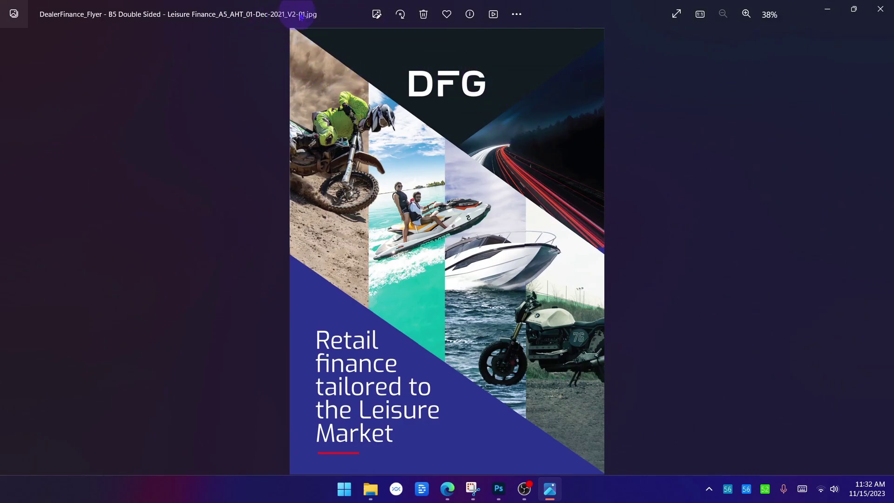
key("ctrl+alt+g")
mouse_move(305, 35)
left_mouse_down()
mouse_move(422, 101)
mouse_move(604, 246)
left_mouse_up()
mouse_move(609, 217)
left_mouse_down()
mouse_move(608, 186)
mouse_move(389, 34)
mouse_move(345, 35)
left_mouse_up()
mouse_move(303, 288)
left_mouse_down()
mouse_move(512, 418)
mouse_move(471, 471)
mouse_move(293, 284)
left_mouse_up()
left_click(873, 455)
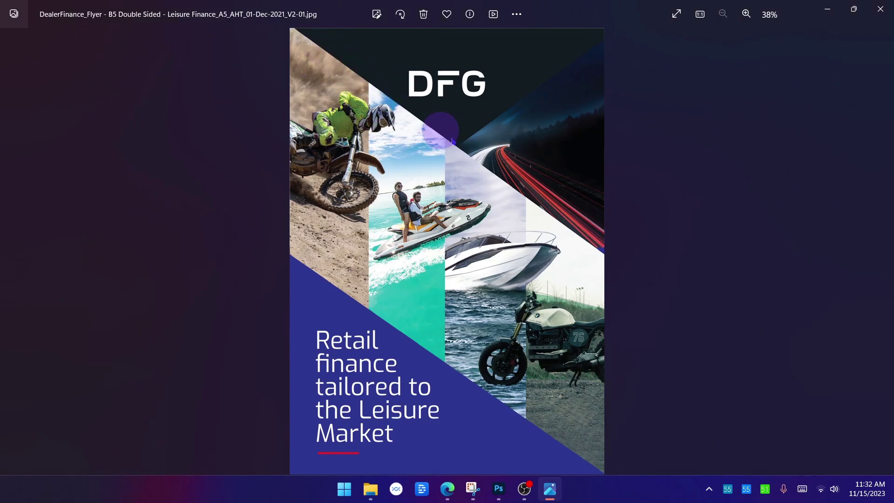
left_click(828, 9)
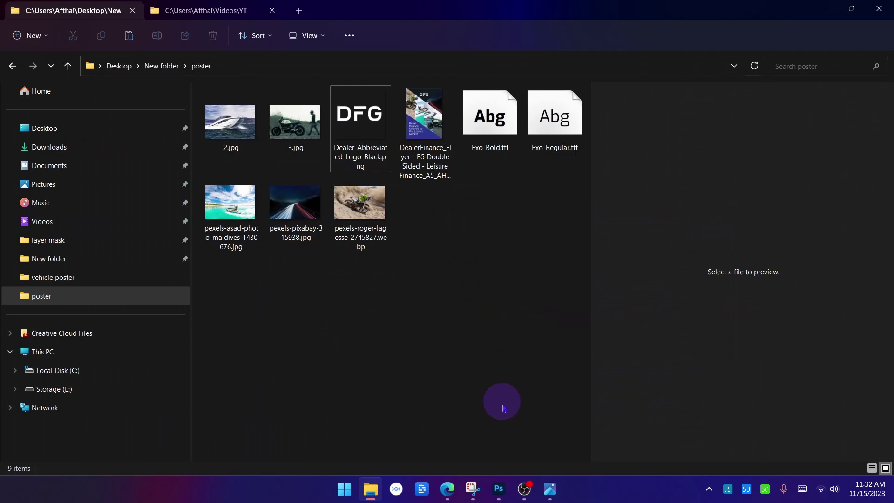
left_click(499, 489)
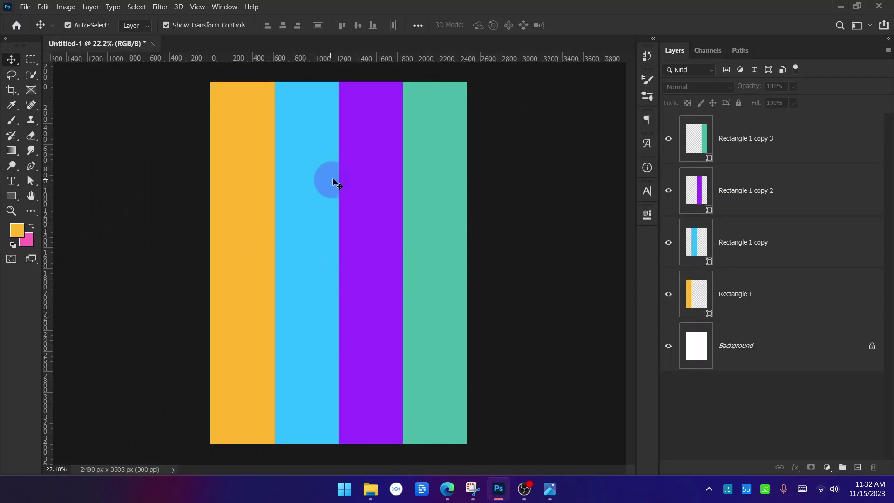
Step: Activate the Rectangle tool in Shape mode and review its fill colour choices, keeping the white fill
scroll(334, 181, "down", 1)
left_click(11, 196)
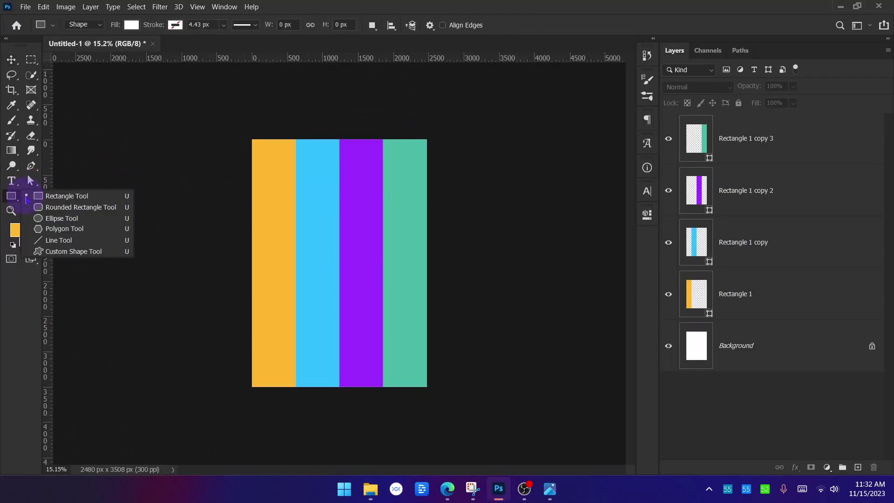
left_click(70, 197)
left_click(132, 26)
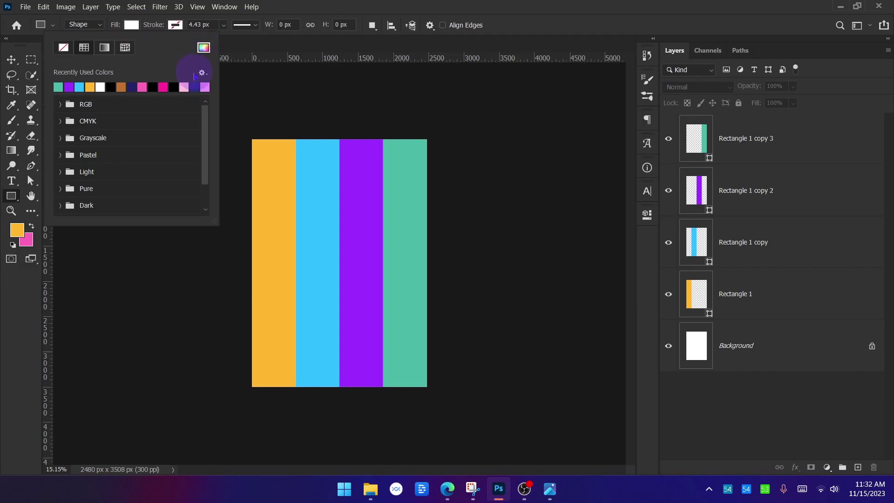
left_click(23, 295)
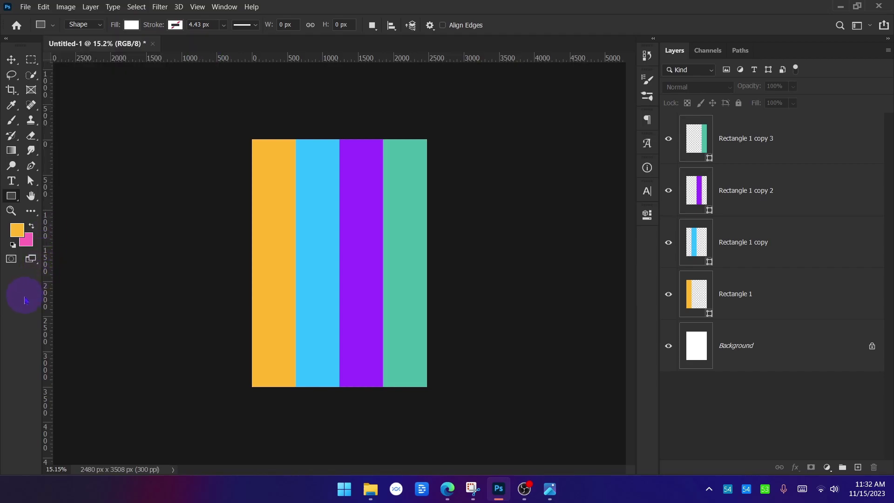
Step: Place the DealerFinance_Flyer reference image from the poster folder into the document above the four strips
left_click(550, 495)
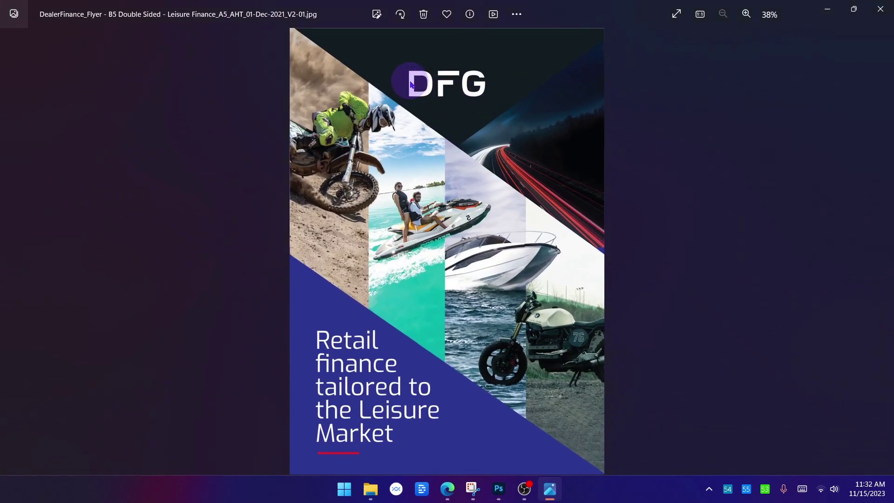
left_click(832, 14)
left_click(372, 488)
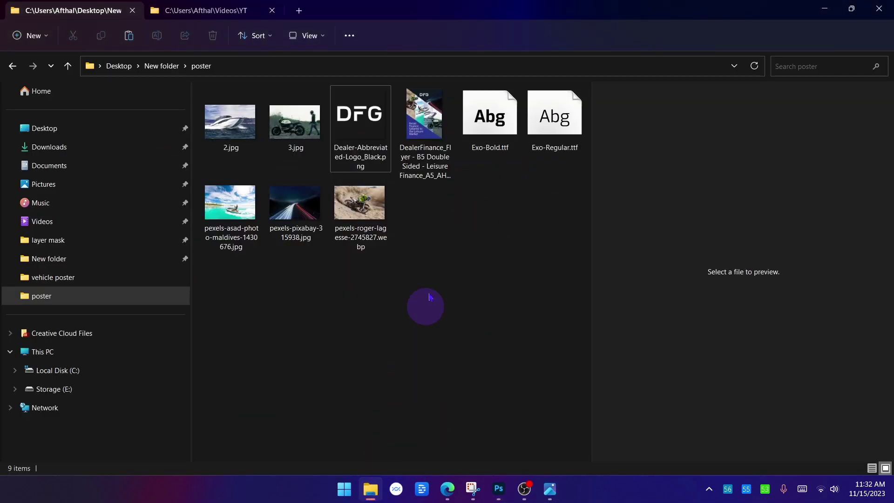
left_click(423, 122)
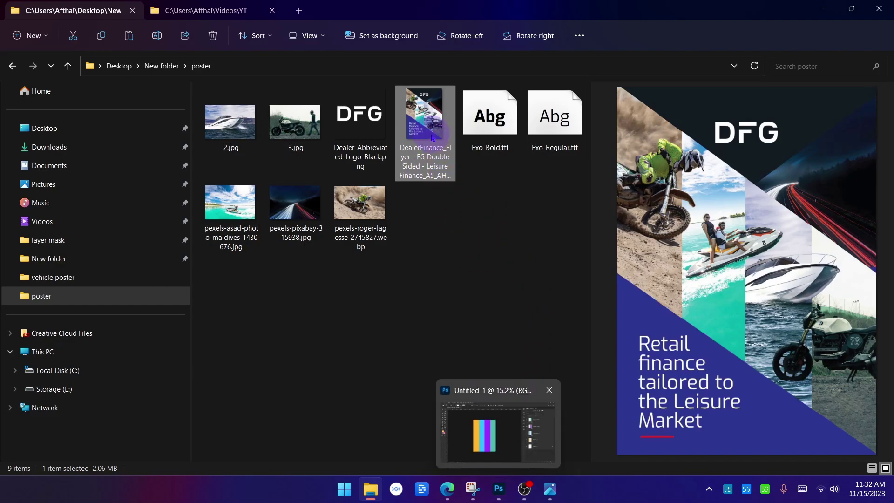
key("alt+Tab")
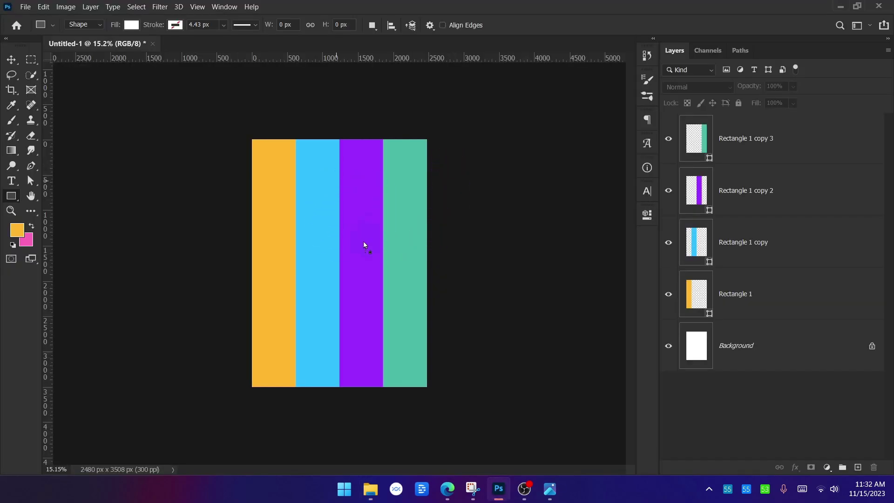
left_click_drag(338, 248, 344, 247)
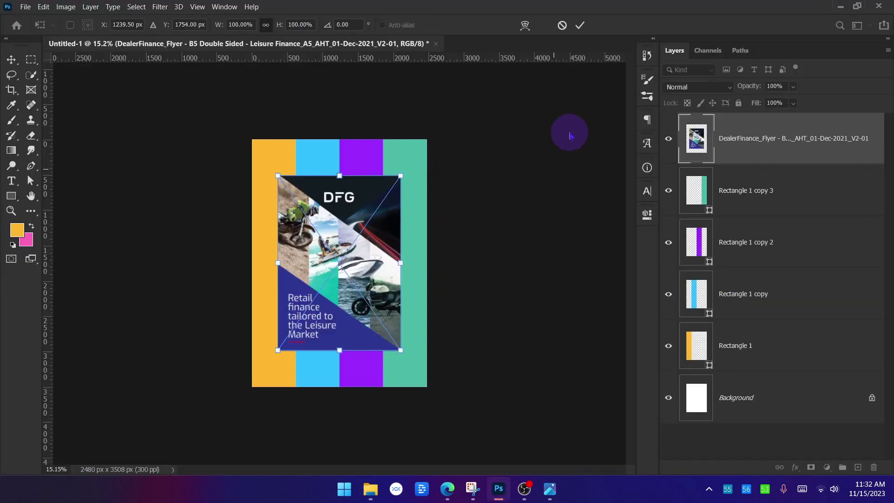
left_click(581, 29)
scroll(276, 413, "up", 4)
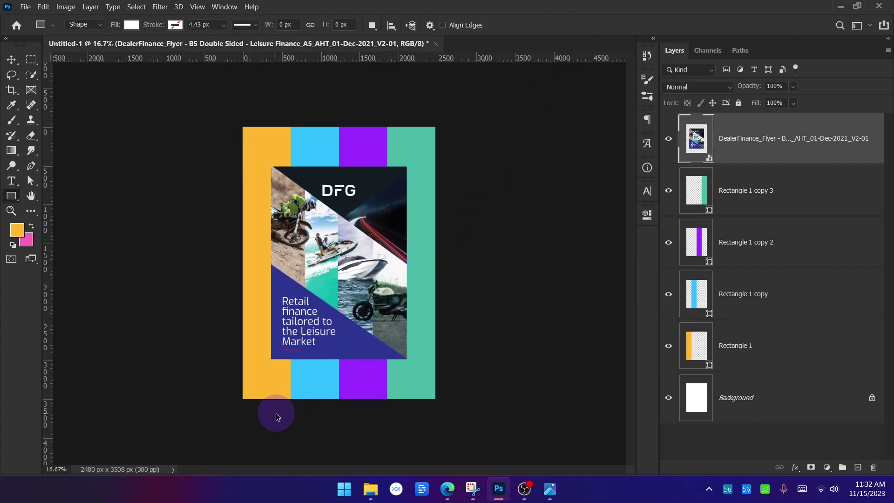
scroll(276, 413, "down", 1)
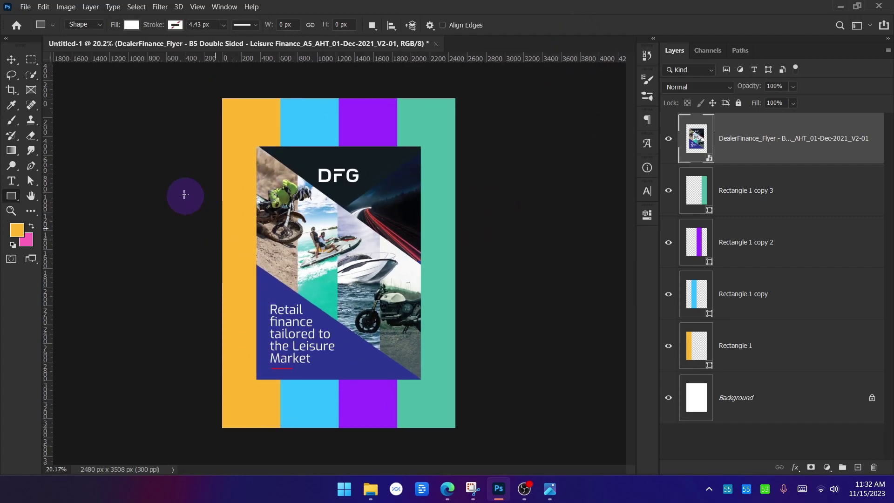
Step: Hide the reference flyer layer and draw a white rectangle about 5773 x 3544 px across the lower page, extending beyond its edges
left_click(669, 138)
scroll(336, 242, "down", 3)
left_click_drag(147, 217, 555, 469)
scroll(349, 266, "down", 1)
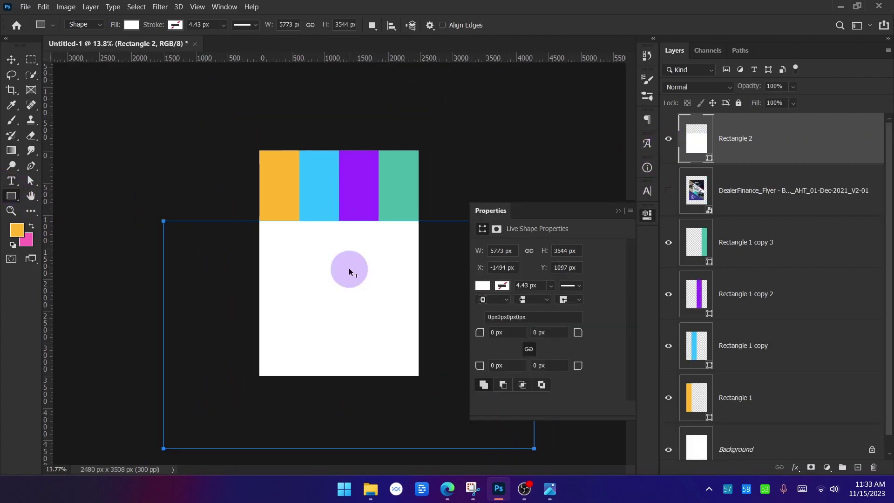
left_click(619, 210)
scroll(337, 262, "down", 2)
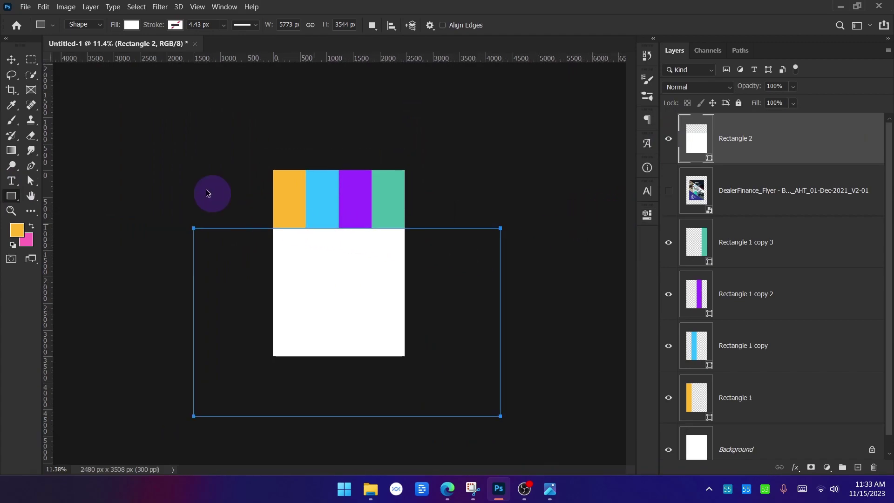
Step: Move the white rectangle so that it is centred horizontally on the page
left_click(16, 63)
left_click(135, 105)
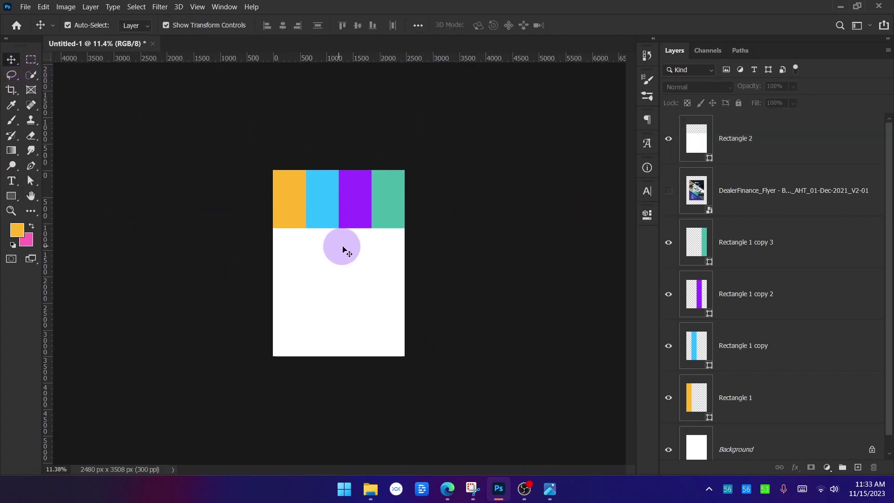
scroll(359, 294, "up", 3)
scroll(360, 293, "down", 4)
scroll(359, 293, "up", 1)
scroll(360, 292, "up", 4)
scroll(360, 292, "down", 7)
left_click(360, 292)
mouse_move(341, 277)
left_mouse_down()
mouse_move(350, 266)
mouse_move(345, 291)
left_mouse_up()
scroll(365, 339, "up", 1)
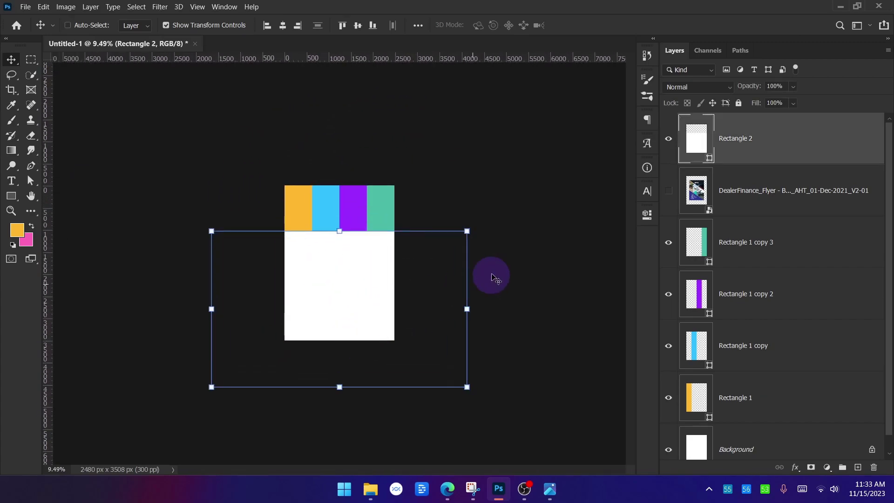
Step: Rotate the white rectangle by 45° so that its edge runs diagonally across the page
left_click(467, 231)
left_click_drag(493, 225, 491, 338)
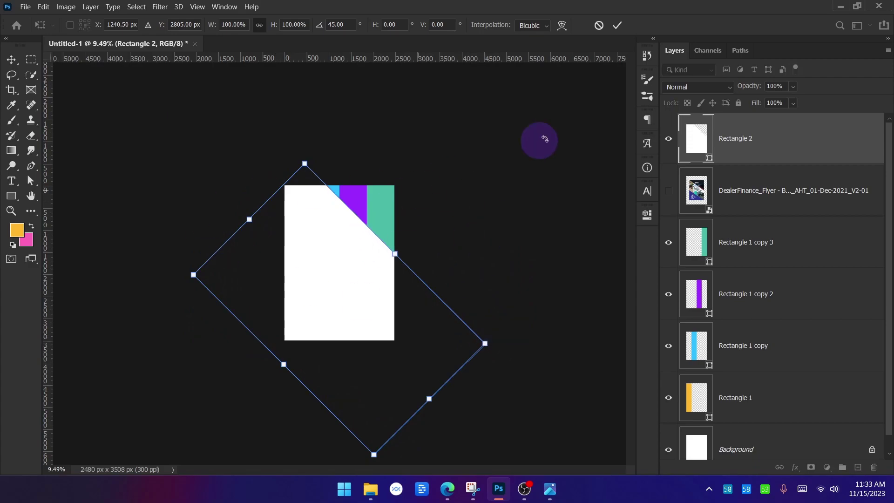
key("Return")
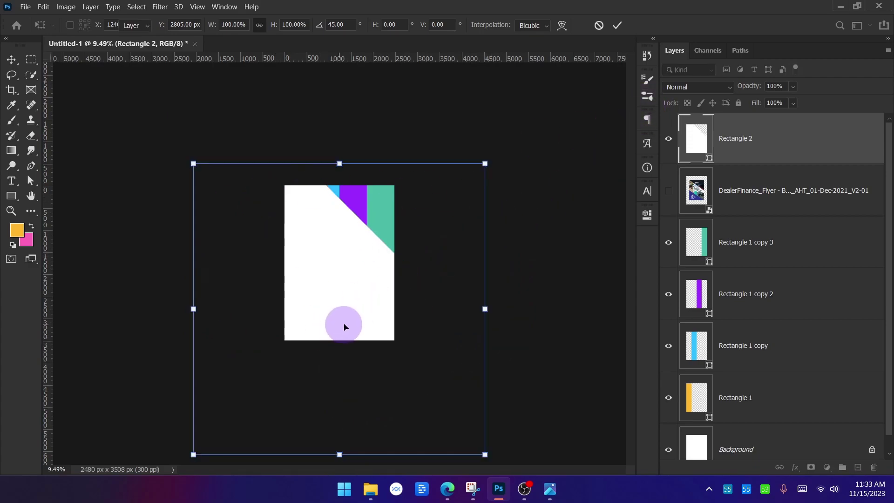
Step: Move the rotated white rectangle down the page so that its diagonal edge cuts across all four coloured strips
scroll(359, 348, "up", 5)
left_click_drag(390, 248, 337, 336)
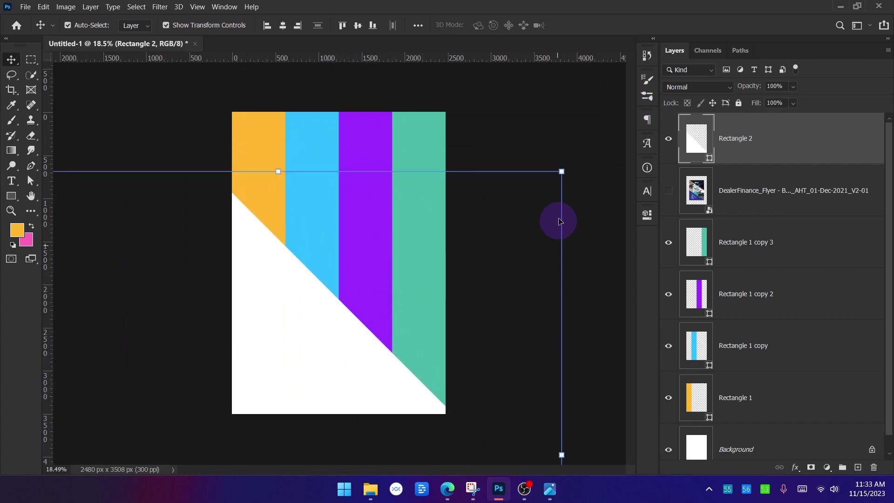
left_click(585, 130)
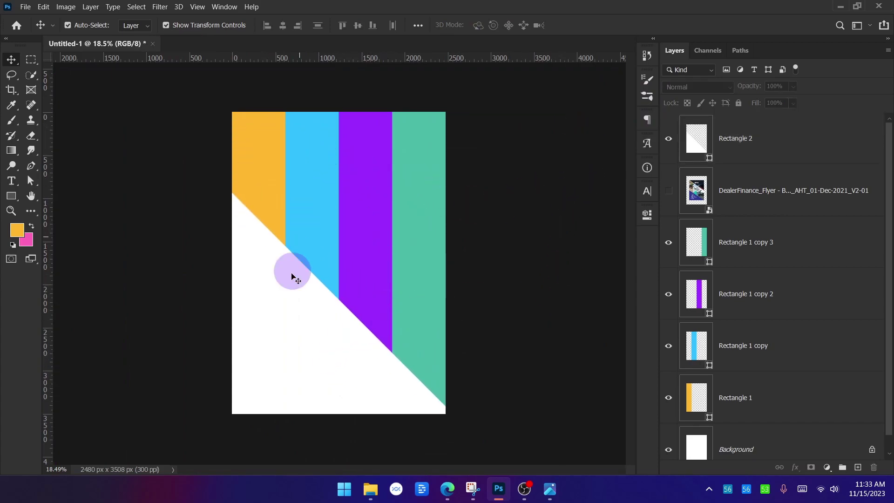
left_click(769, 139)
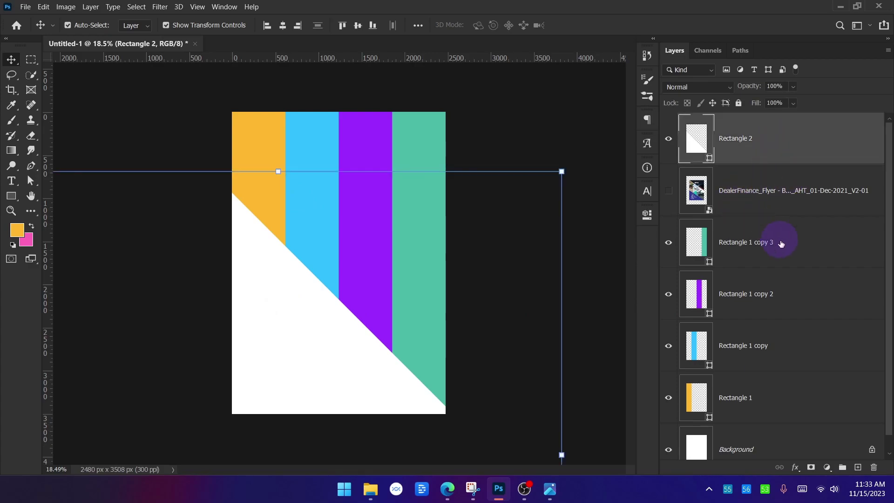
left_click(768, 381)
left_click(764, 346)
left_click(765, 294)
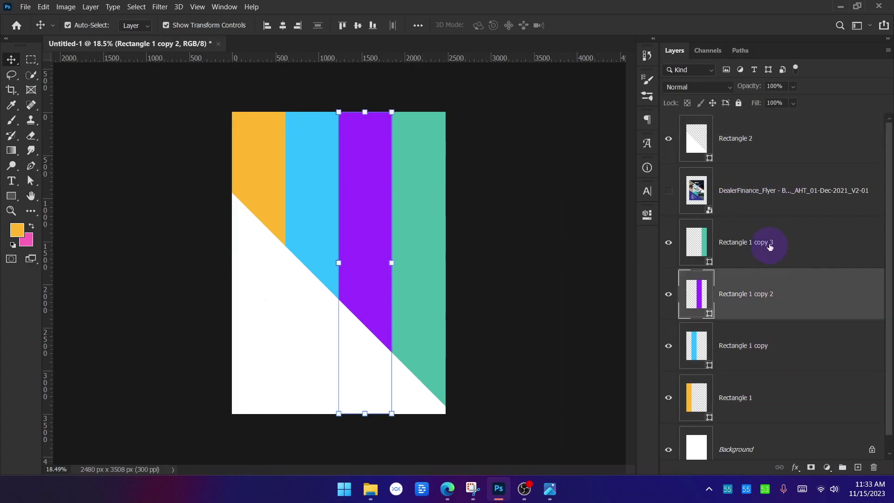
left_click(770, 242)
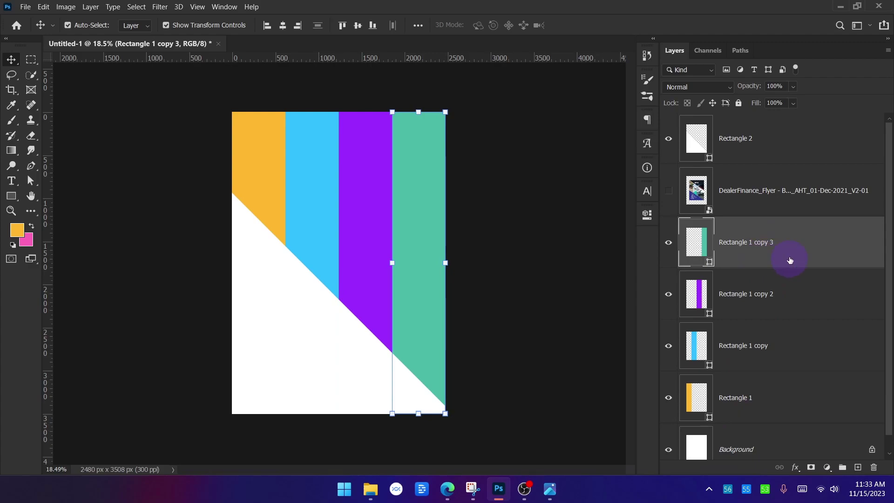
Step: Shift the white rectangle slightly lower so that its diagonal edge ends near the page's lower-right corner
left_click(764, 144)
left_click_drag(311, 280, 315, 305)
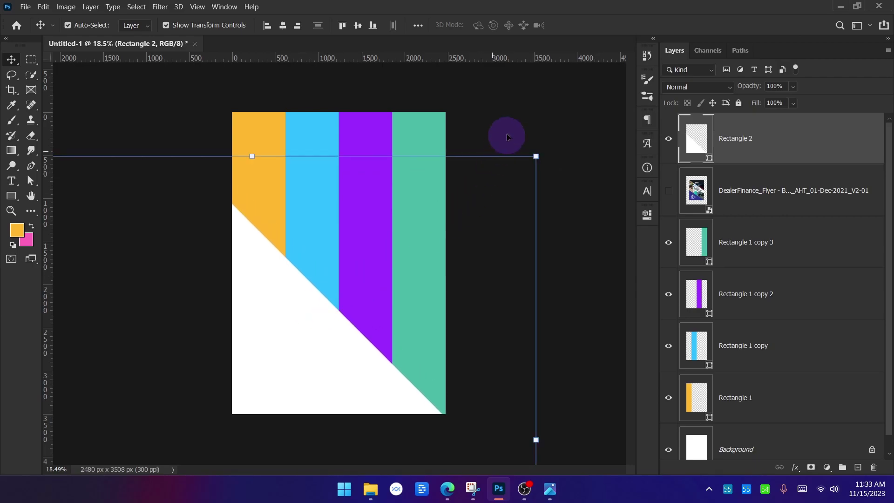
left_click(509, 142)
Step: Rotate the white rectangle by -24° to give its diagonal edge a shallower slope
scroll(323, 264, "down", 2)
key("alt+Tab")
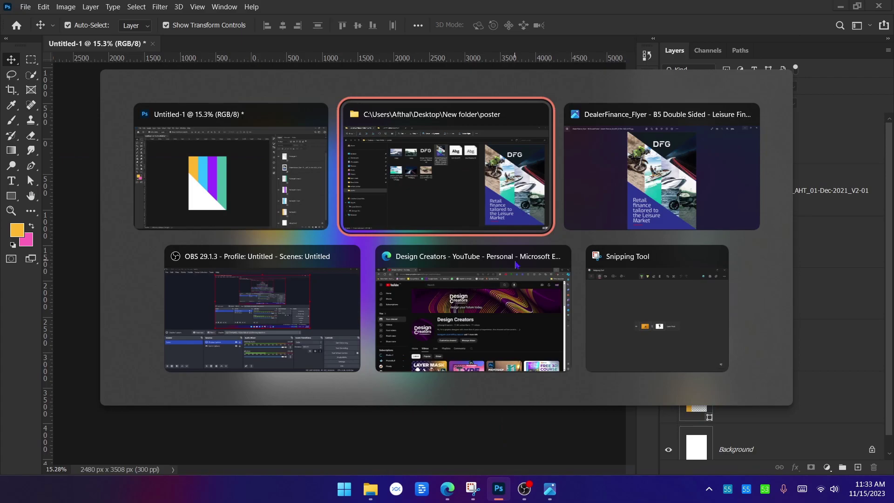
key("alt+Tab")
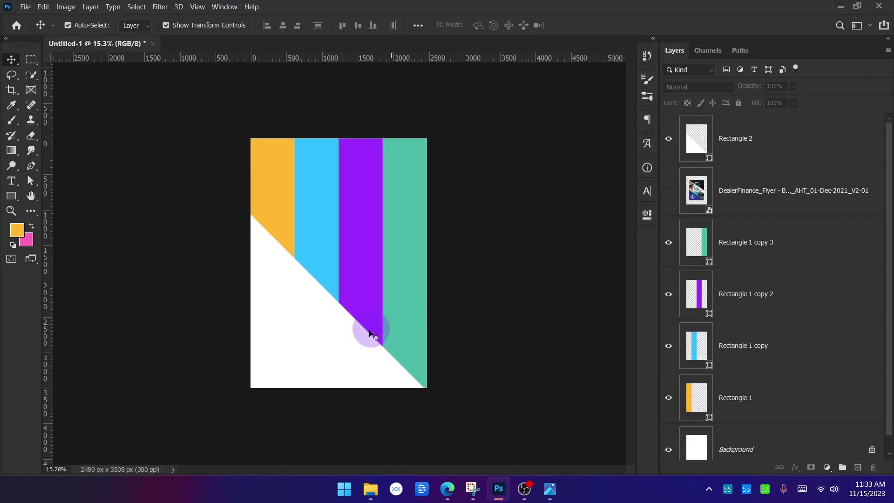
scroll(305, 356, "up", 1)
left_click(306, 355)
left_click(519, 166)
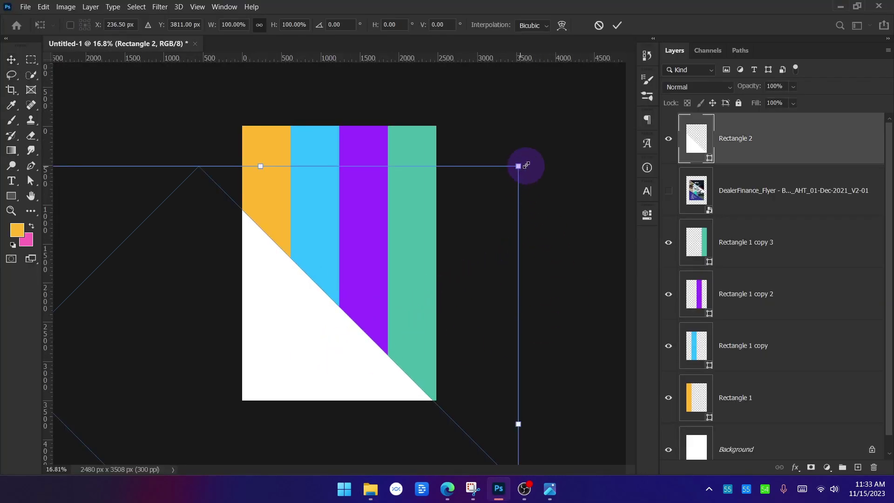
left_click_drag(533, 160, 393, 88)
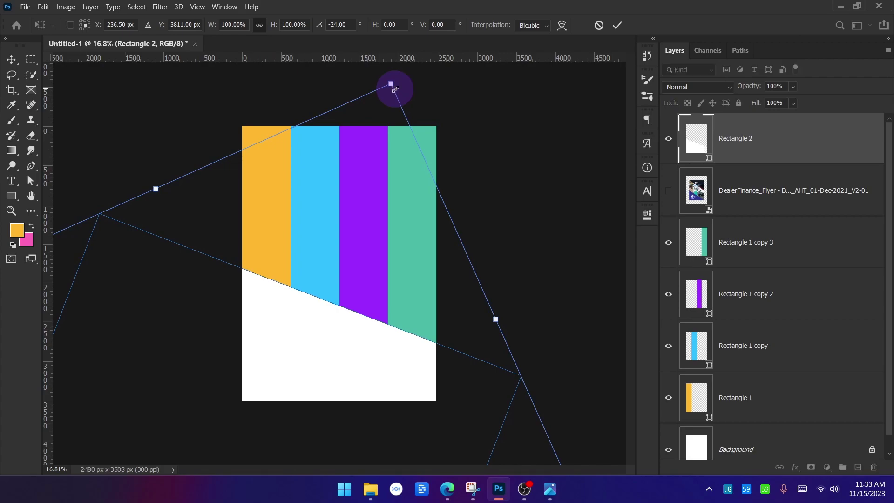
left_click(617, 25)
Step: Move the white rectangle slightly up the page, keeping its sloping edge across all four strips
left_click(565, 249)
scroll(368, 378, "up", 2)
left_click_drag(339, 386, 349, 369)
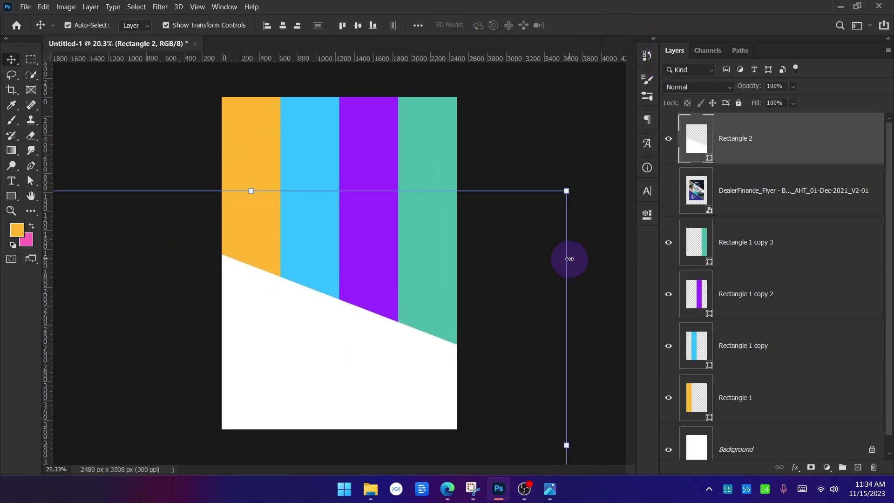
Step: Show the reference flyer and move it toward the page's upper right, clear of the white rectangle, and nudge the rectangle slightly down
left_click(668, 191)
left_click(739, 196)
left_click_drag(347, 235, 399, 142)
mouse_move(369, 362)
left_mouse_down()
mouse_move(385, 361)
mouse_move(385, 379)
mouse_move(379, 359)
left_mouse_up()
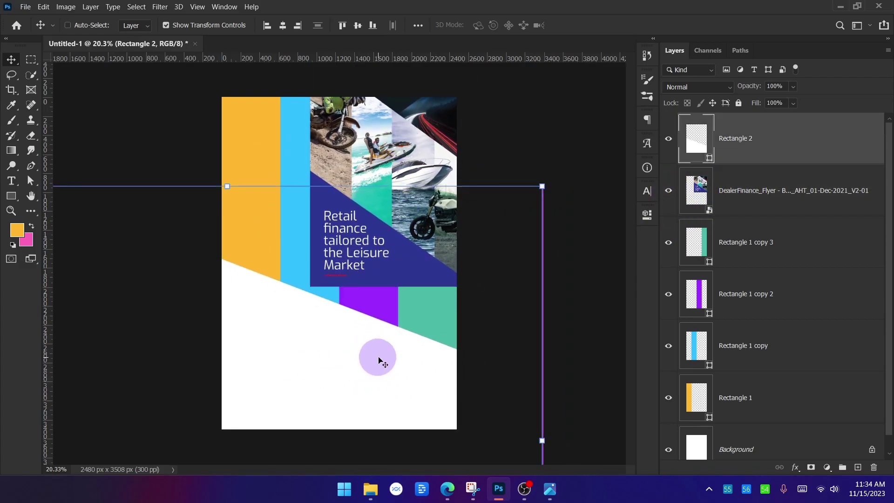
Step: Recolour the white rectangle with the dark blue #2c3590 sampled from the reference flyer's text area
key("z")
left_click(391, 355)
key("v")
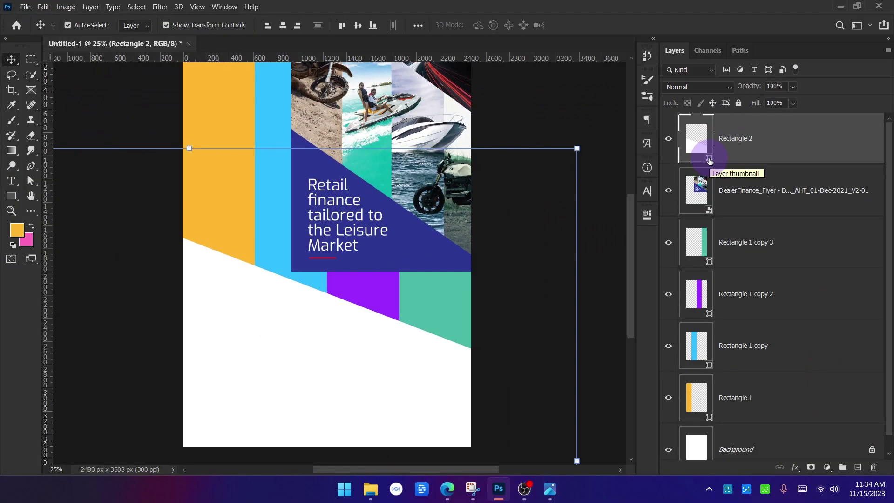
double_click(710, 160)
left_click_drag(588, 213, 595, 193)
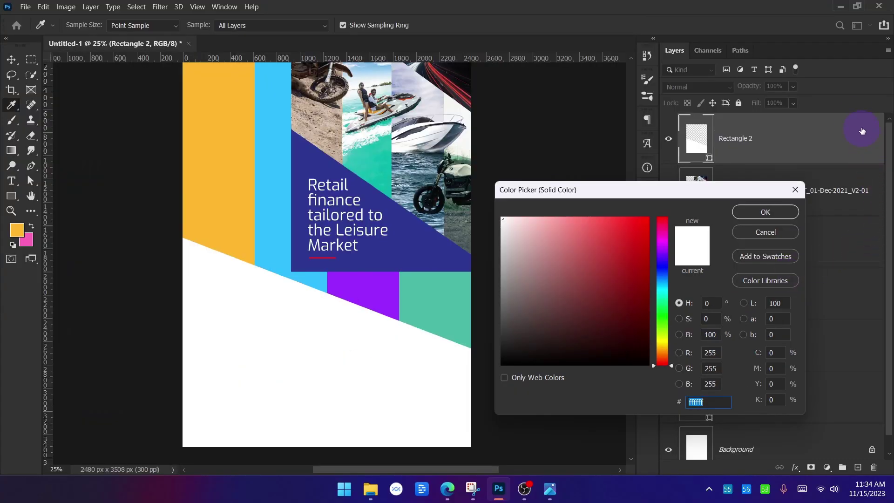
left_click_drag(643, 194, 652, 172)
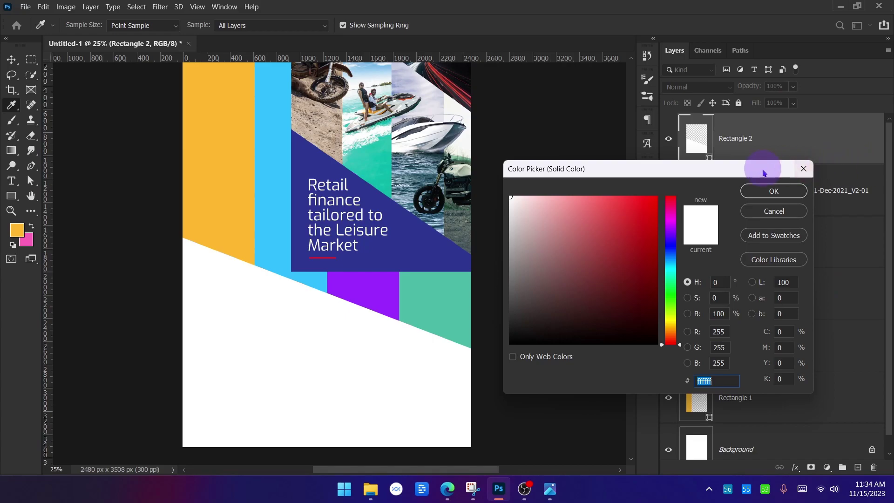
left_click_drag(730, 173, 442, 162)
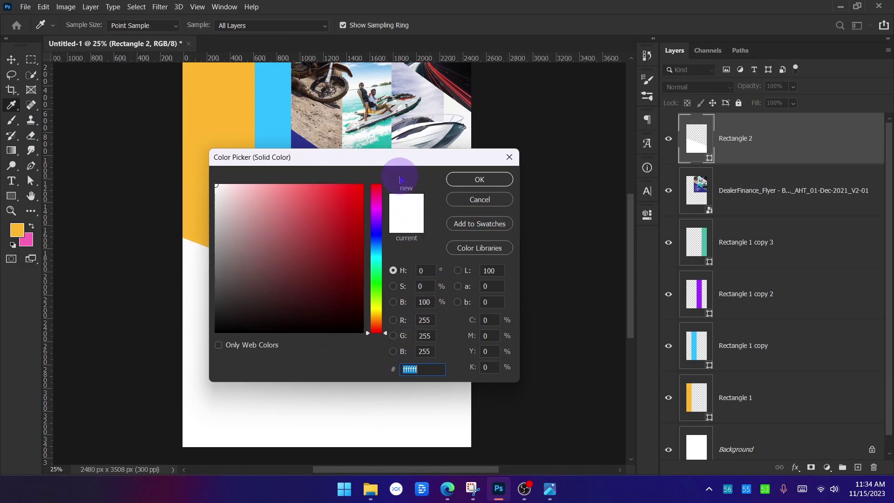
left_click_drag(402, 164, 651, 207)
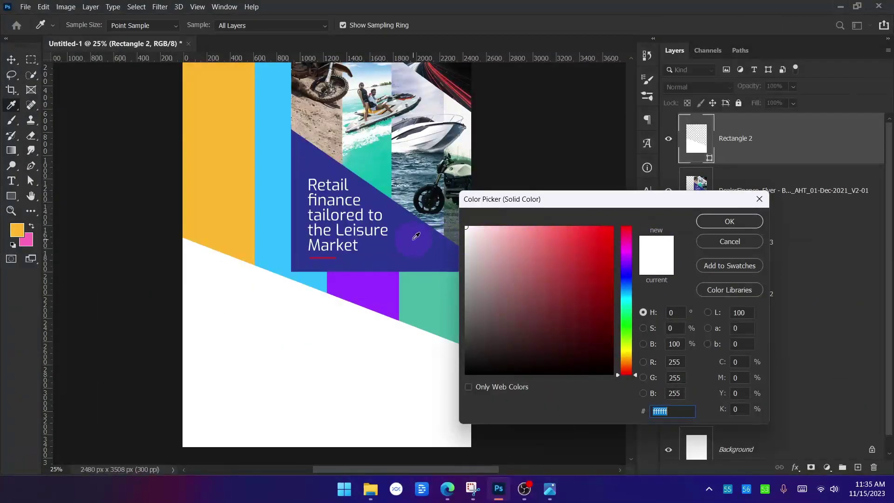
left_click(416, 237)
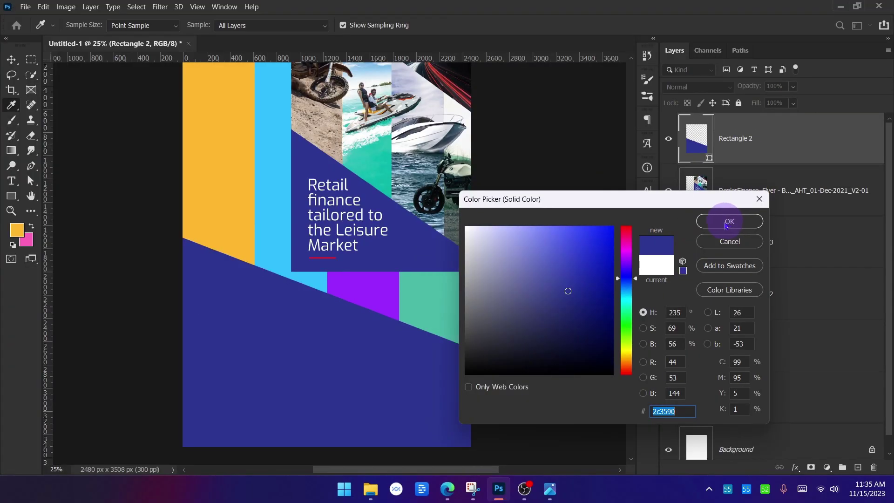
left_click(754, 181)
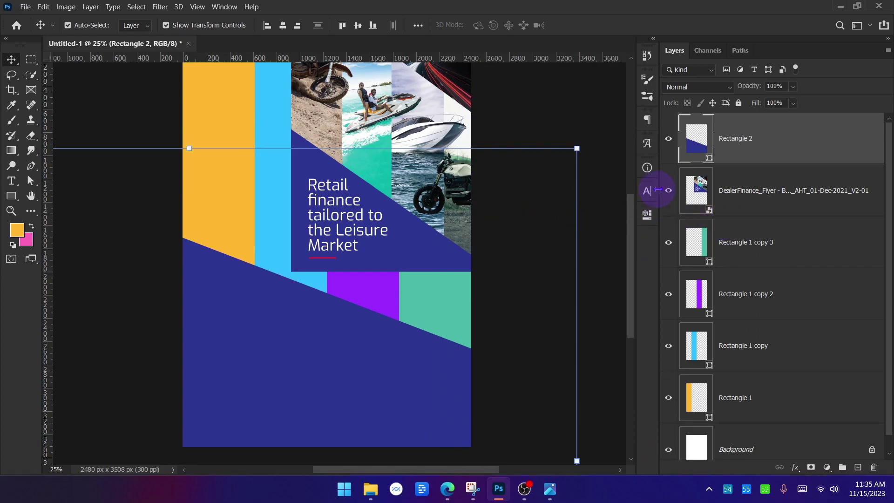
Step: Delete the reference flyer layer from the document
left_click(770, 208)
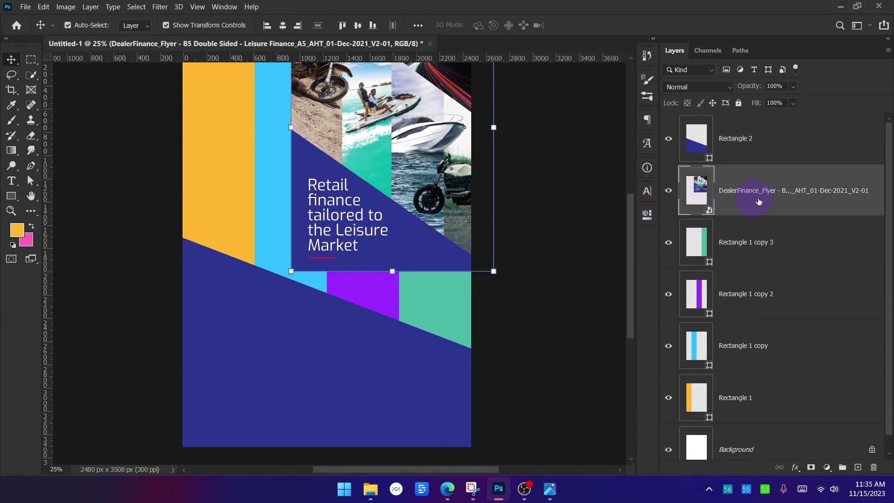
left_click_drag(511, 250, 380, 248)
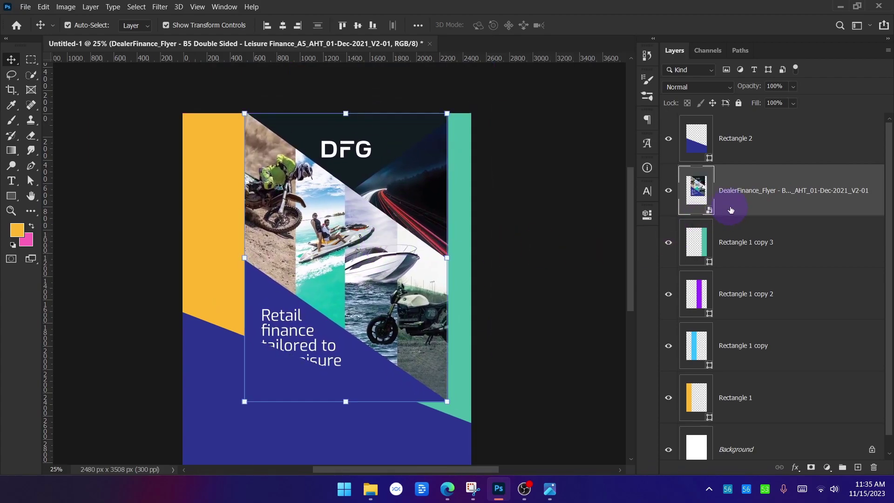
key("Delete")
left_click(541, 237)
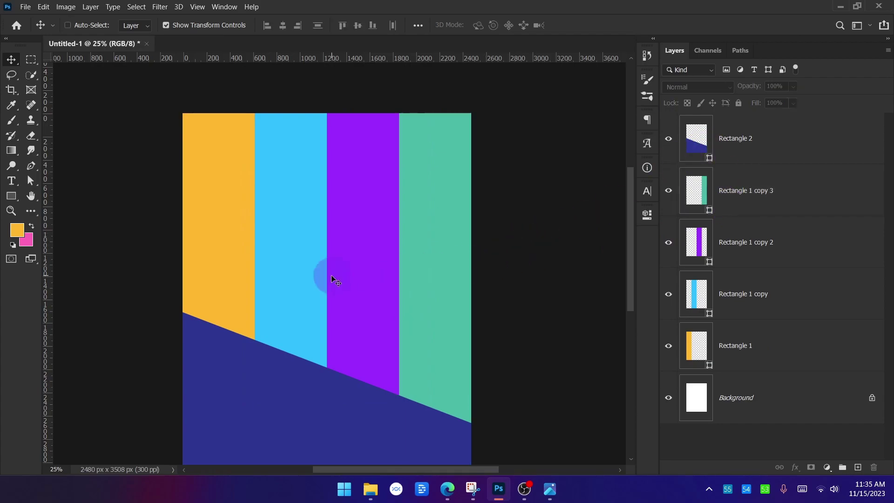
Step: Duplicate the blue rectangle and place the copy over the upper part of the page, with its sloping edge parallel to the original's
scroll(334, 275, "down", 1)
left_click_drag(347, 351, 460, 121)
left_click_drag(393, 229, 403, 150)
left_click(595, 350)
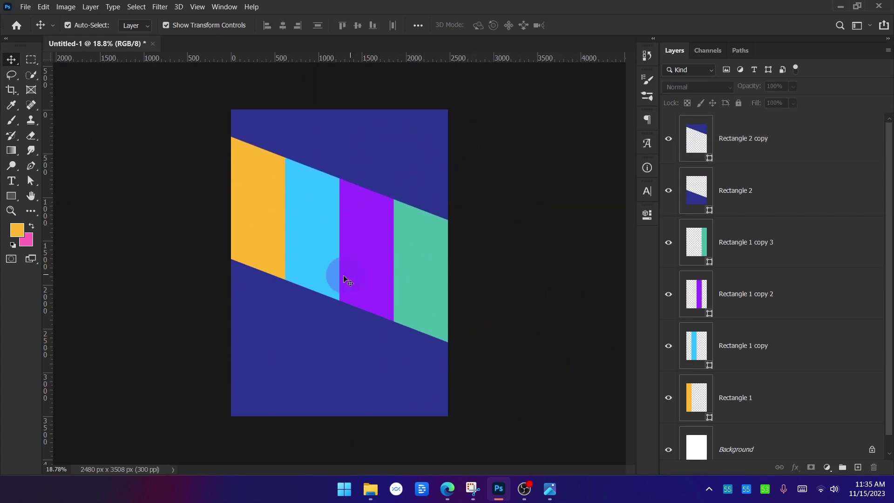
Step: Move the upper blue rectangle up until its edge starts at the page's upper-left corner, and shift the lower blue rectangle down
scroll(365, 286, "up", 1)
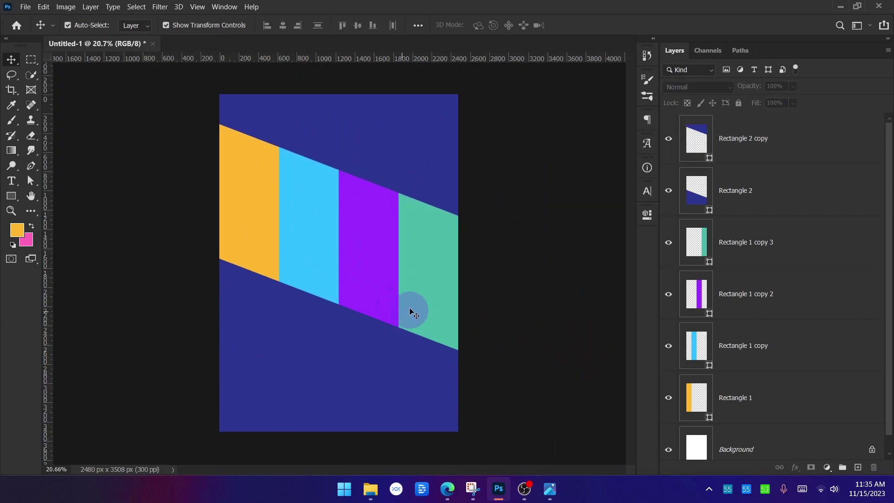
key("alt+Tab")
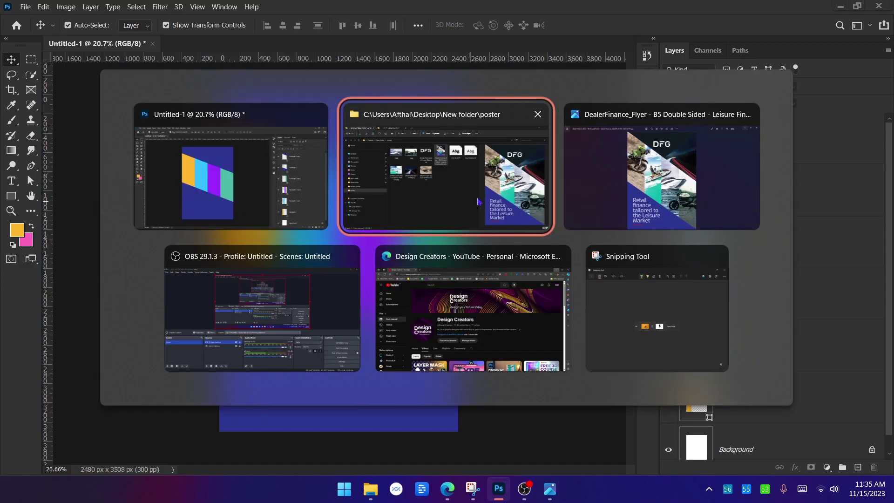
key("Escape")
left_click_drag(421, 162, 436, 137)
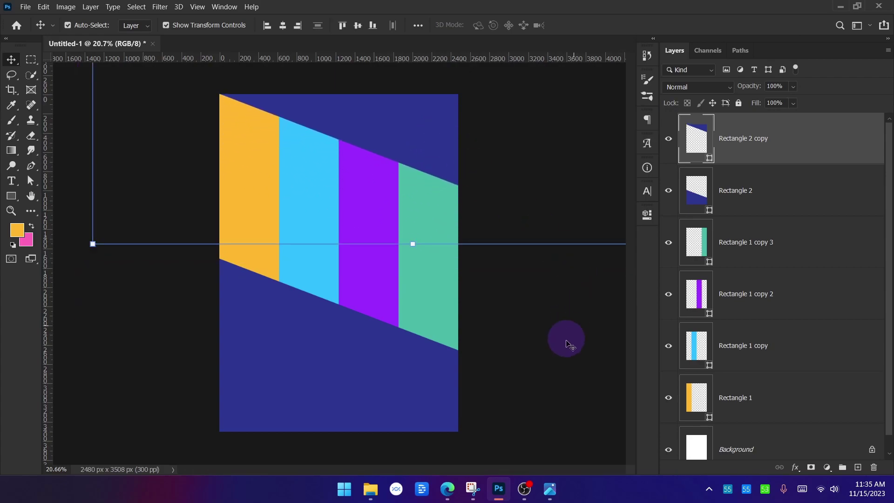
left_click(569, 340)
left_click_drag(357, 353, 379, 386)
left_click(539, 151)
Step: Switch to the reference flyer in the image viewer, mark its two parallel diagonal edges, and compare them with the layout in Photoshop
key("alt+Tab")
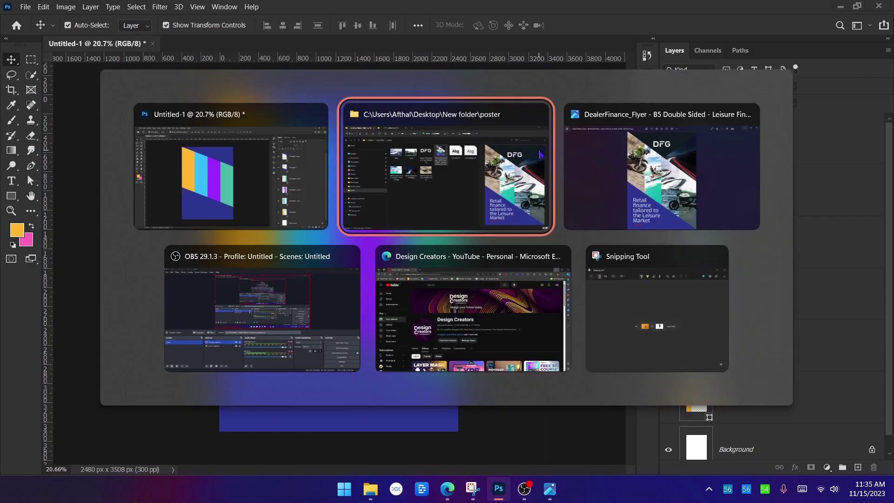
key("alt+Tab")
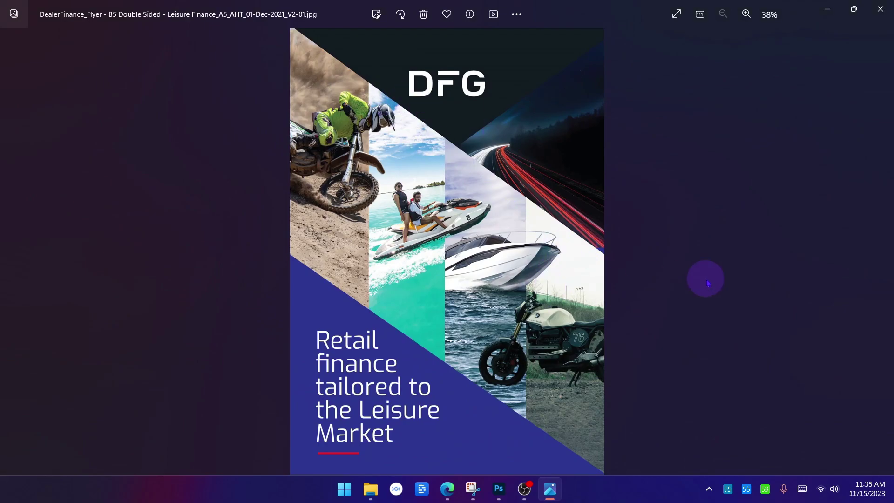
key("ctrl+alt+g")
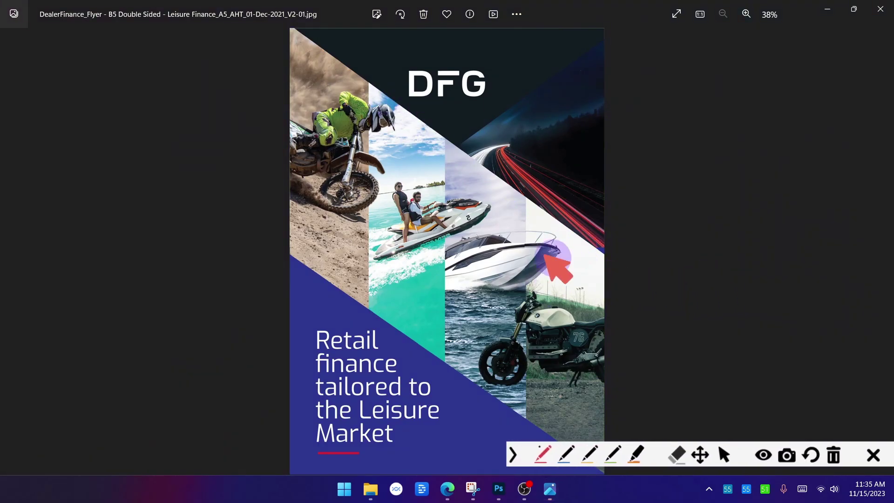
left_click_drag(304, 33, 651, 269)
left_click_drag(282, 231, 598, 440)
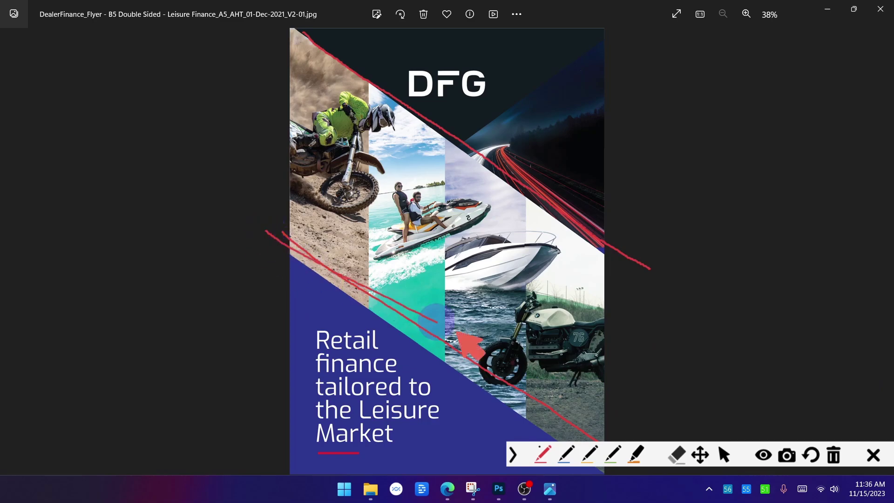
left_click(722, 454)
left_click(499, 489)
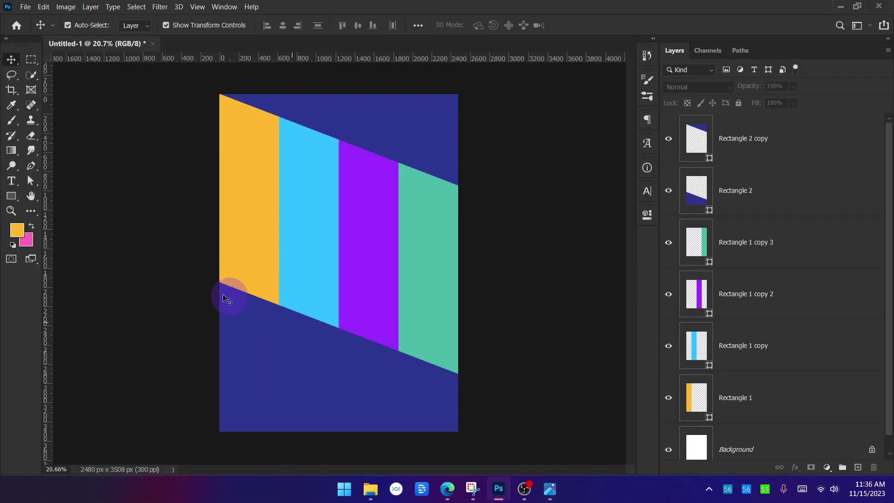
key("alt+Tab")
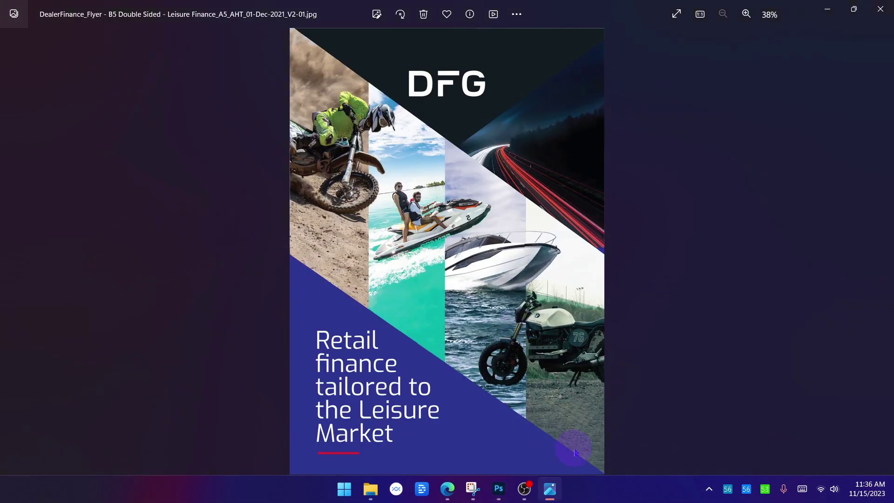
key("alt+Tab")
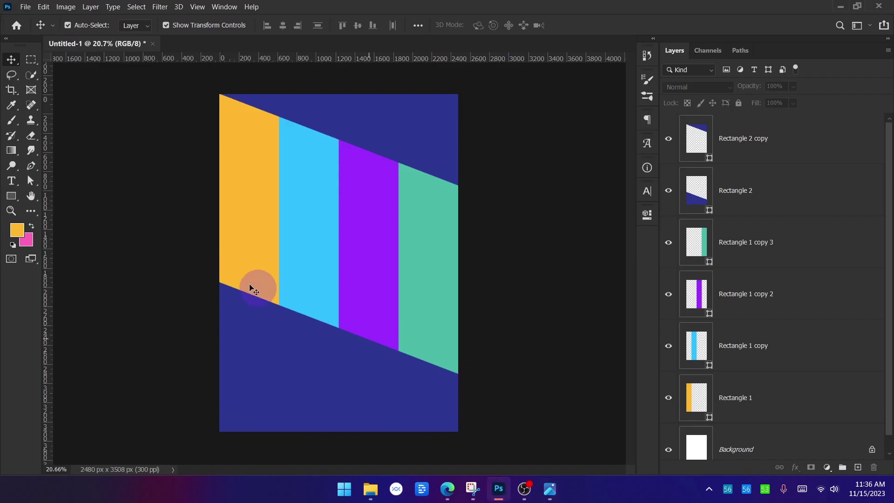
Step: Switch to the reference flyer in the image viewer and mark the lower end of its rightmost strip beside the diagonal edge
key("alt+Tab")
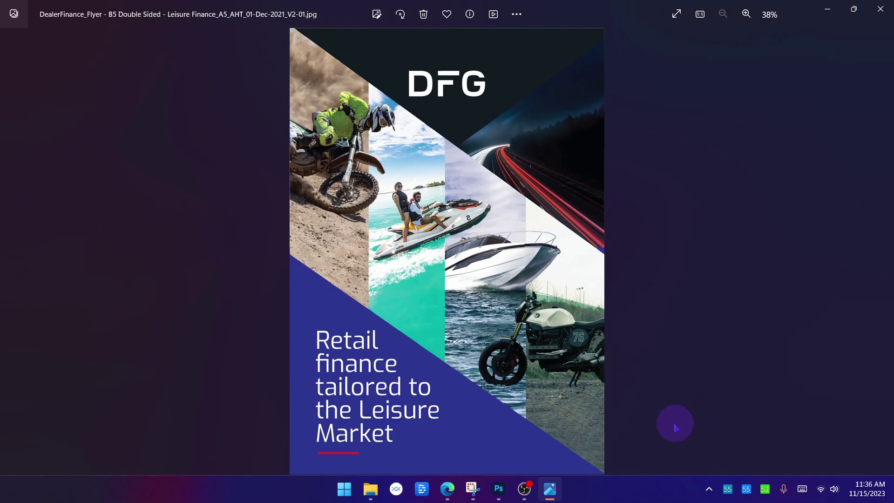
scroll(613, 455, "up", 5)
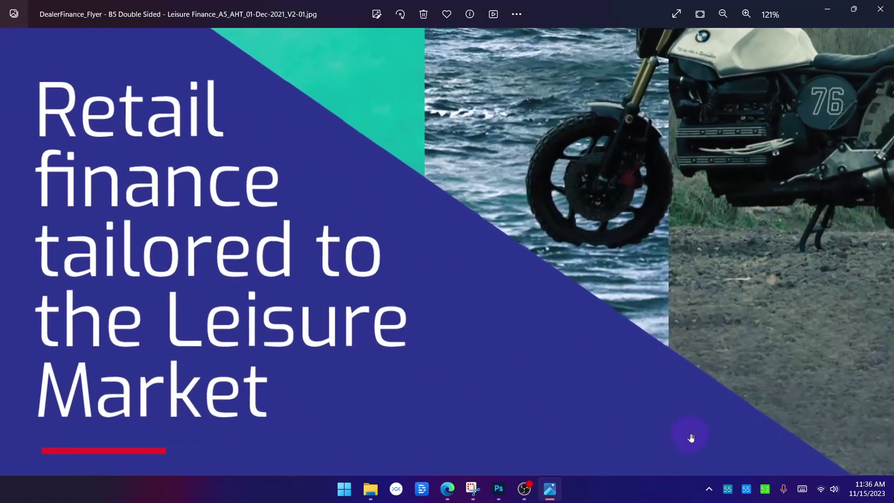
scroll(531, 333, "down", 3)
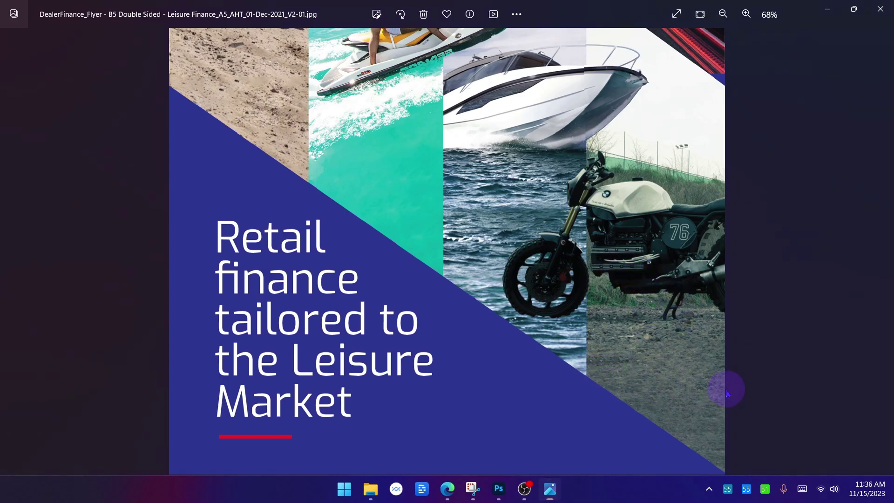
key("ctrl+alt+g")
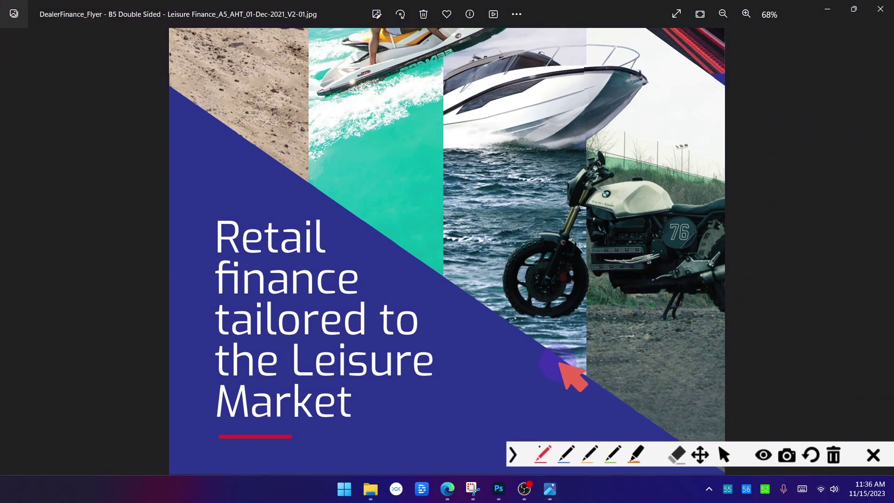
left_click_drag(473, 378, 785, 380)
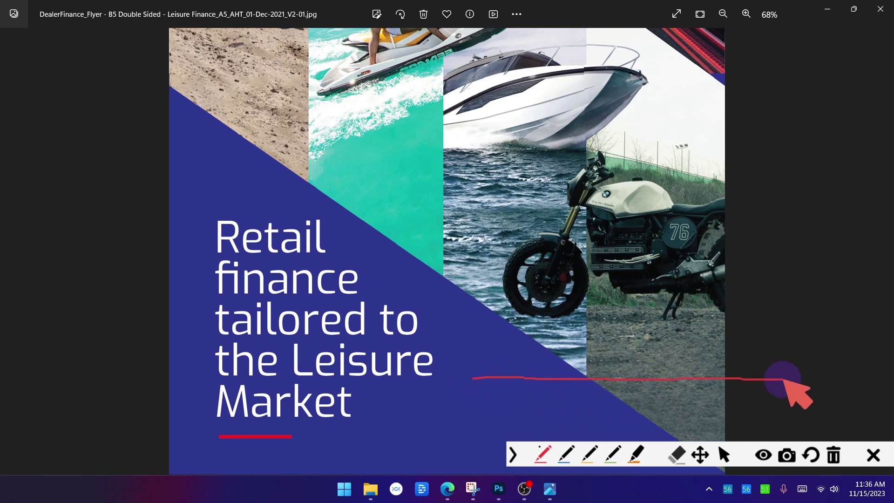
mouse_move(609, 386)
left_mouse_down()
mouse_move(726, 405)
mouse_move(708, 413)
left_mouse_up()
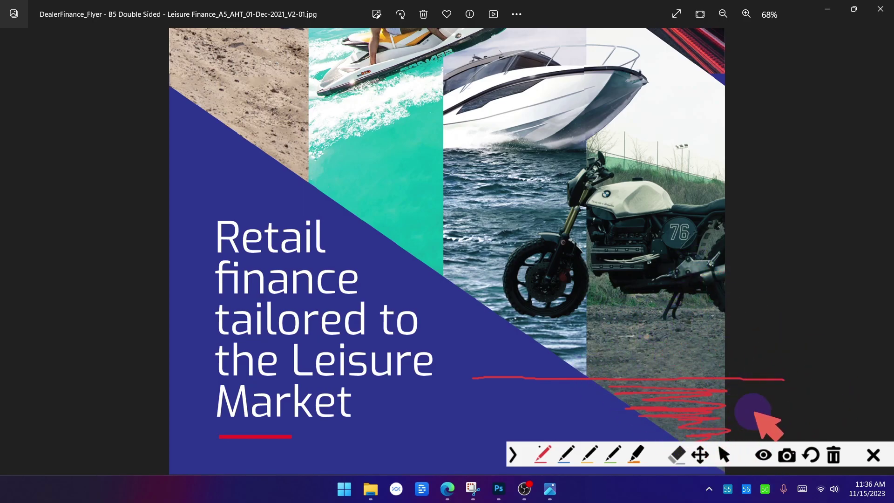
mouse_move(777, 338)
left_mouse_down()
mouse_move(799, 350)
mouse_move(775, 421)
mouse_move(792, 441)
left_mouse_up()
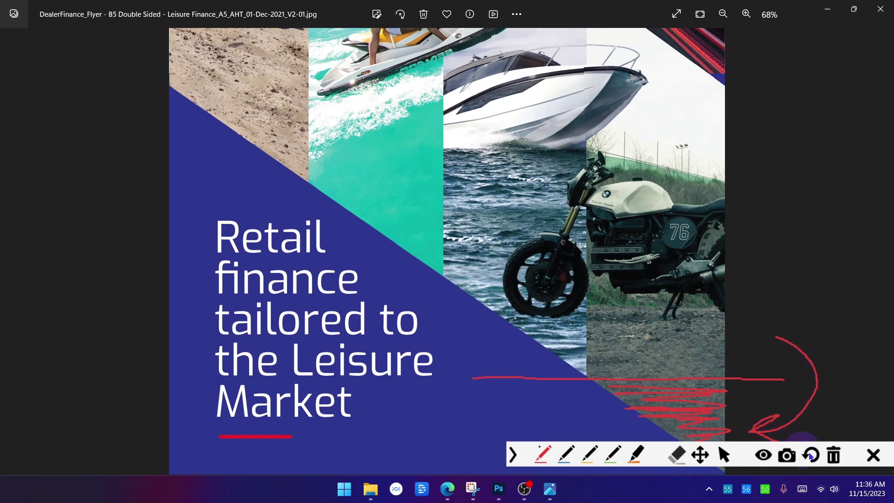
left_click(871, 456)
Step: Mark where the reference flyer's third strip meets the diagonal edge, clear the marks, and return to Photoshop
scroll(663, 387, "up", 3)
scroll(655, 383, "down", 3)
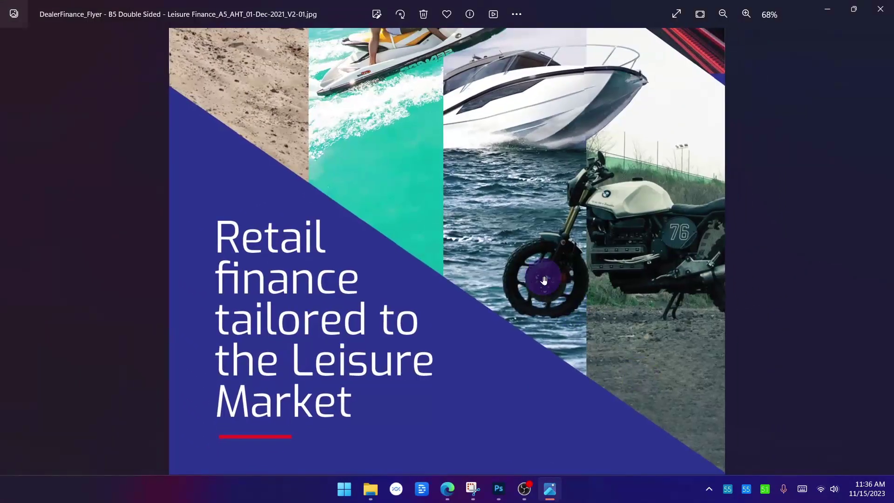
key("ctrl+alt+g")
left_click_drag(406, 274, 628, 279)
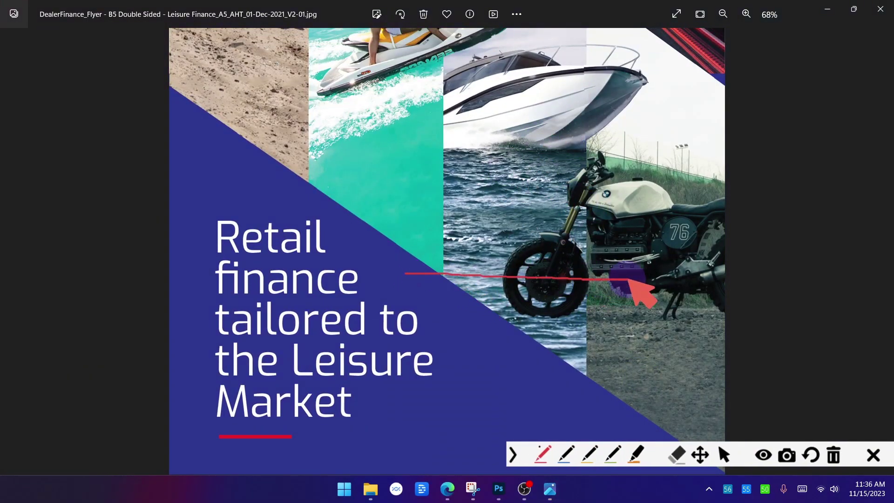
mouse_move(665, 255)
left_mouse_down()
mouse_move(643, 298)
mouse_move(571, 310)
mouse_move(555, 327)
left_mouse_up()
mouse_move(454, 176)
left_mouse_down()
mouse_move(561, 259)
mouse_move(583, 258)
mouse_move(582, 178)
mouse_move(461, 174)
left_mouse_up()
mouse_move(557, 218)
left_mouse_down()
mouse_move(663, 249)
mouse_move(654, 351)
mouse_move(579, 343)
mouse_move(608, 344)
mouse_move(592, 342)
mouse_move(606, 363)
left_mouse_up()
left_click(874, 455)
scroll(517, 335, "down", 5)
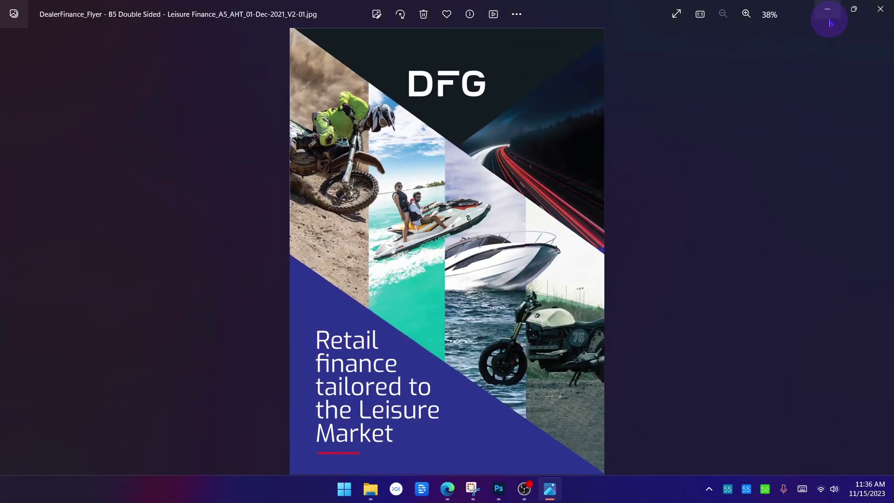
left_click(506, 493)
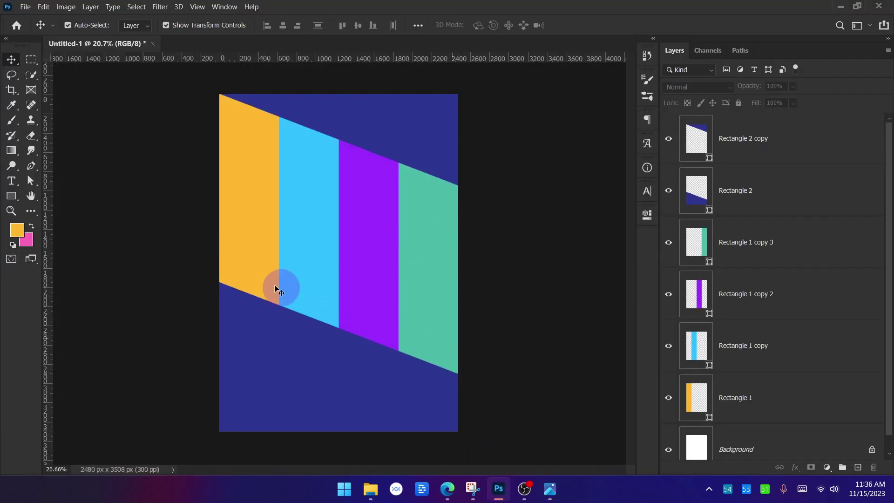
Step: Try to rotate the lower blue rectangle to a steeper slope
left_click(368, 362)
left_click_drag(558, 209, 596, 345)
key("ctrl+z")
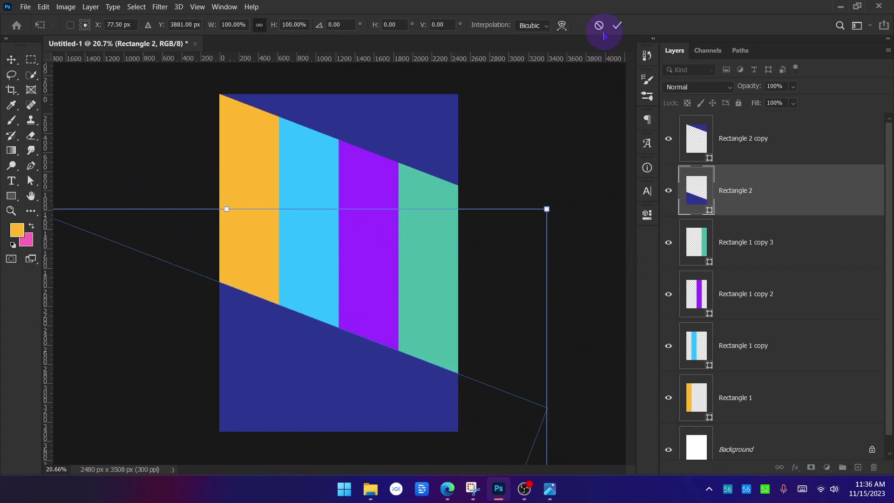
key("Return")
scroll(363, 295, "up", 1)
Step: Switch to File Explorer and place Dealer-Abbreviated-Logo_Black.png from the poster folder into the Photoshop document
key("alt+Tab")
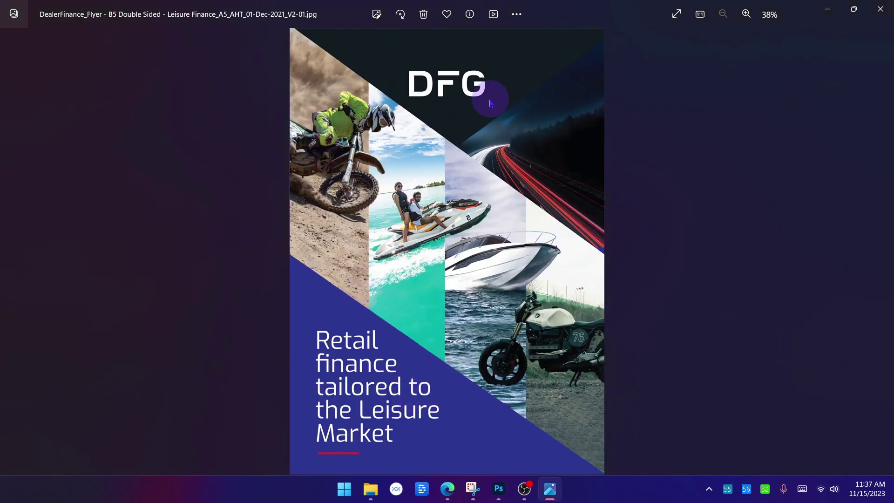
mouse_move(448, 489)
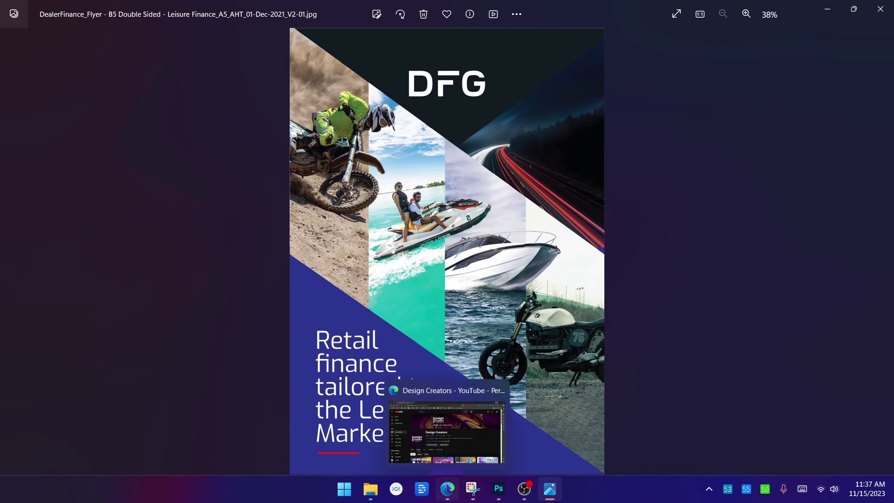
left_click(373, 490)
left_click_drag(360, 125, 431, 126)
key("alt+Tab")
key("alt+Tab")
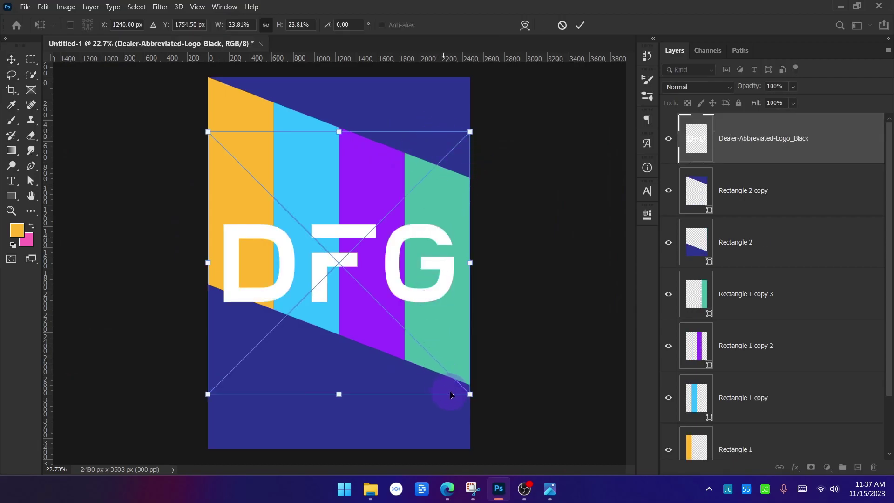
Step: Scale the DFG logo to about 790 by 790 px and place it on the upper blue shape near the page's right edge
left_click_drag(470, 395, 295, 224)
left_click_drag(261, 167, 426, 106)
left_click_drag(461, 160, 457, 153)
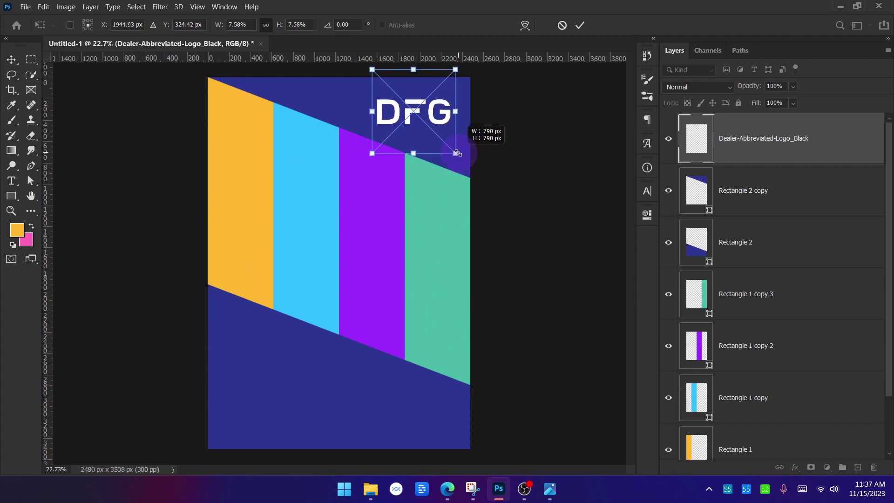
left_click_drag(423, 117, 425, 122)
left_click(580, 25)
left_click(582, 255)
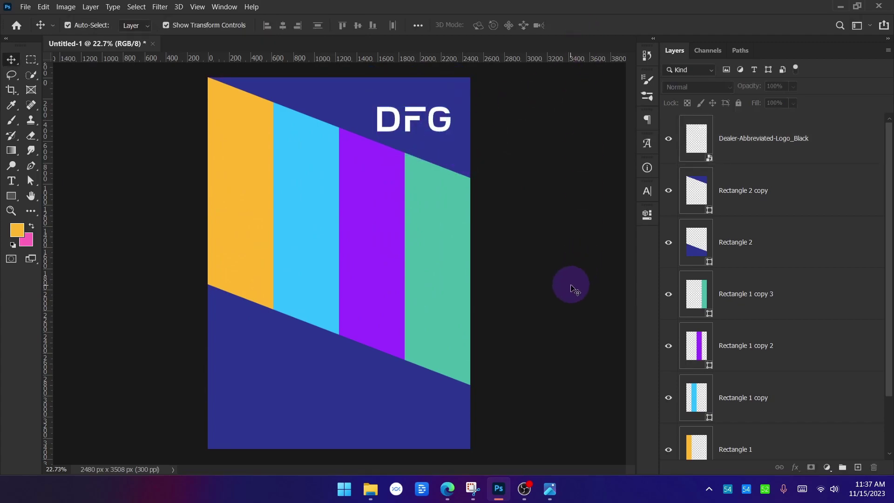
Step: Check the photos in the reference flyer, and open the motocross .webp photo from the poster folder in Paint
left_click(550, 489)
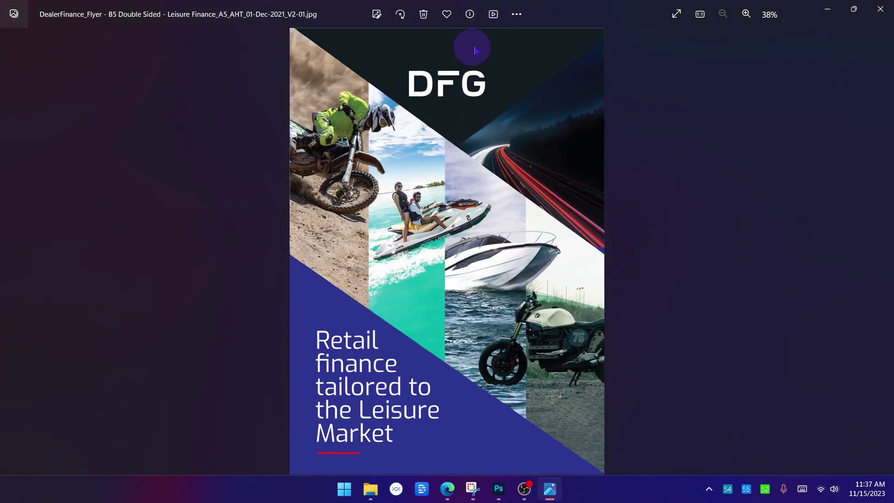
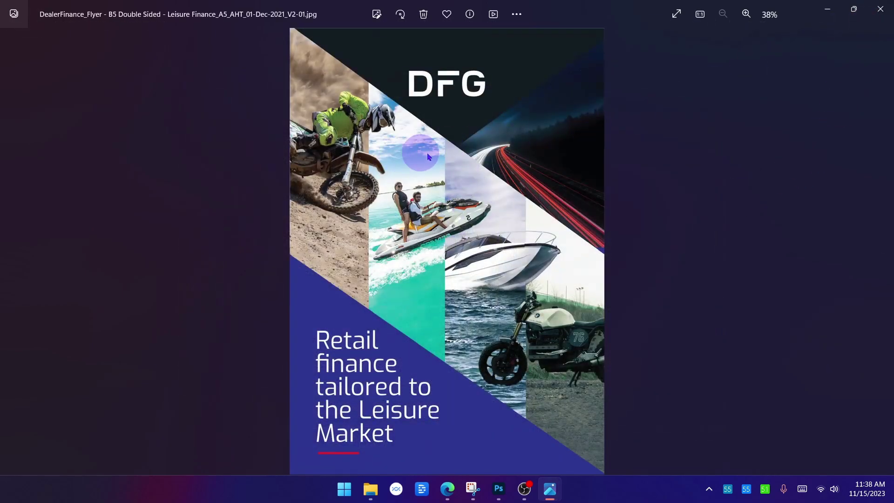
left_click(828, 9)
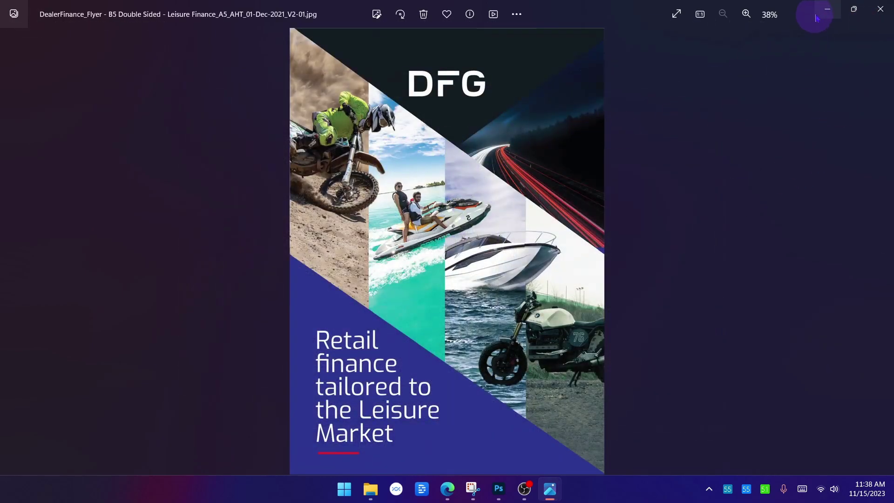
left_click(344, 189)
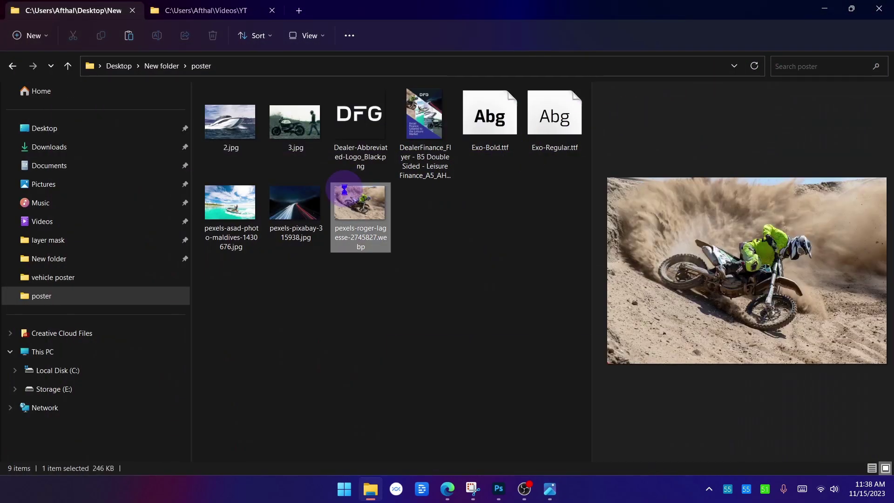
right_click(345, 188)
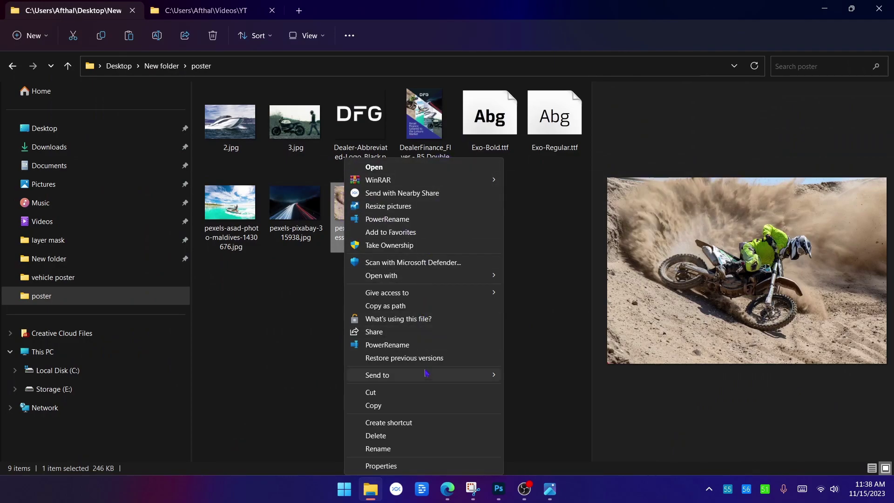
mouse_move(439, 276)
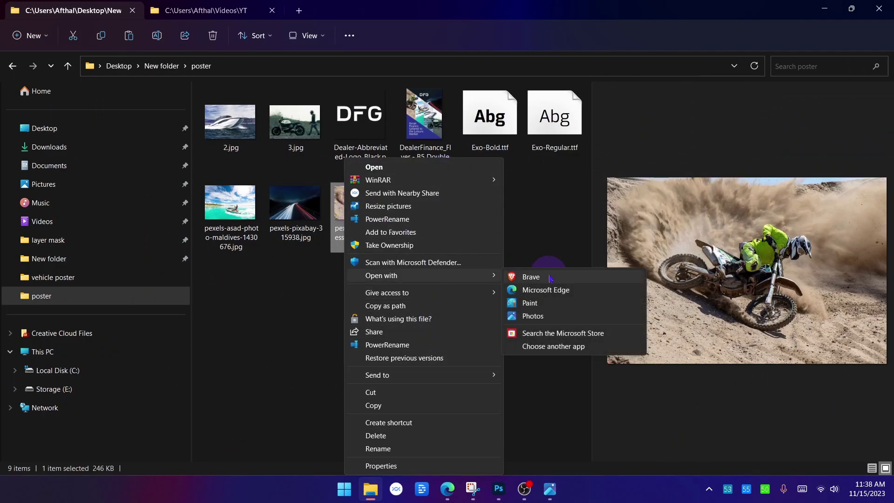
left_click(530, 303)
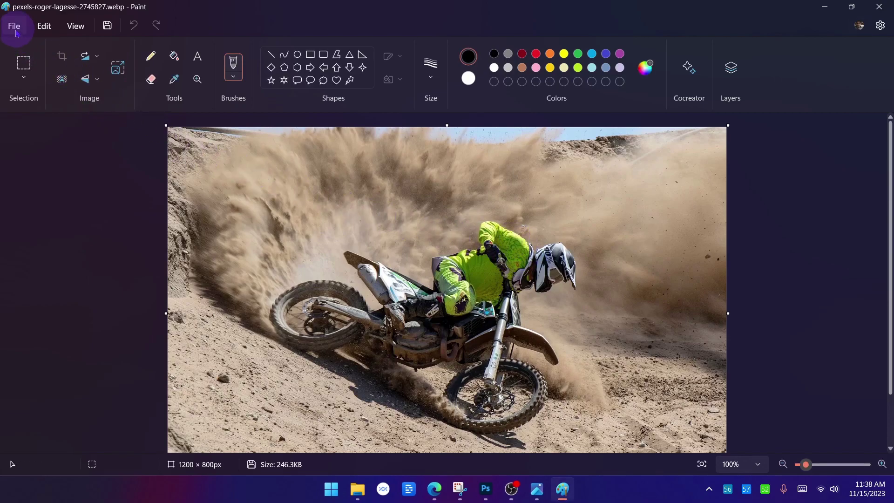
Step: Save the motocross photo as a JPEG under its existing name in Desktop > New folder > poster
left_click(108, 27)
left_click(416, 347)
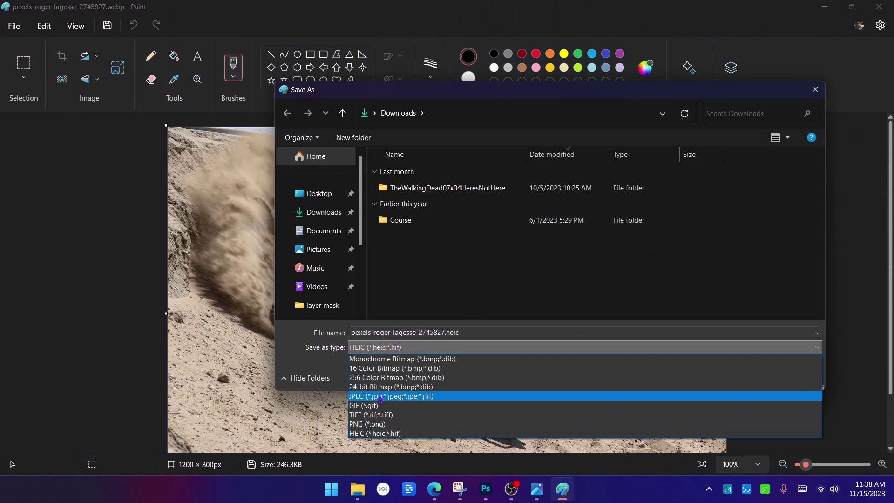
left_click(380, 396)
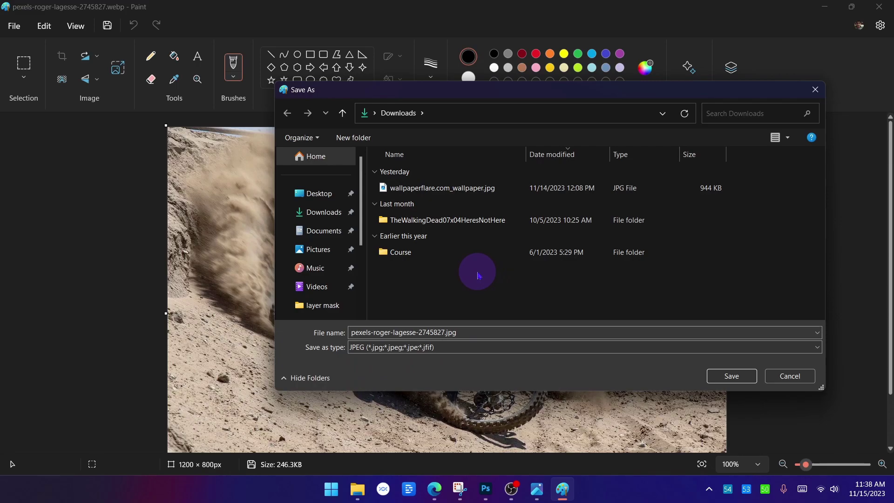
left_click(329, 201)
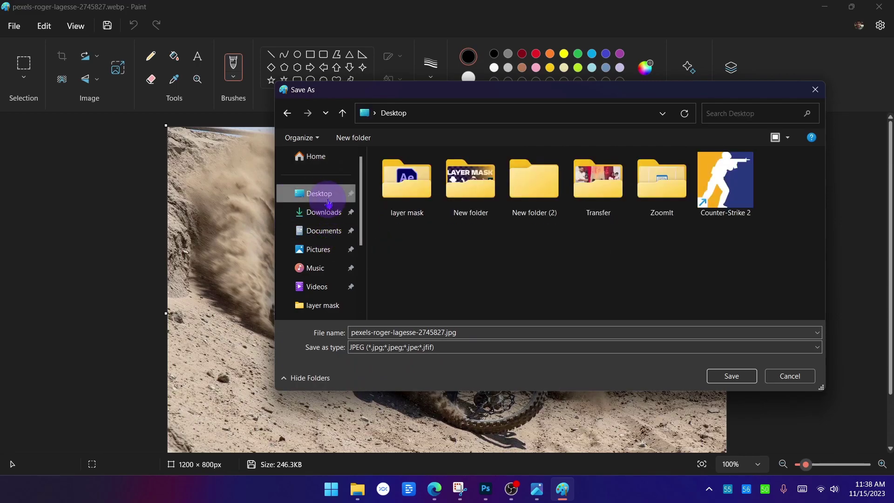
double_click(531, 197)
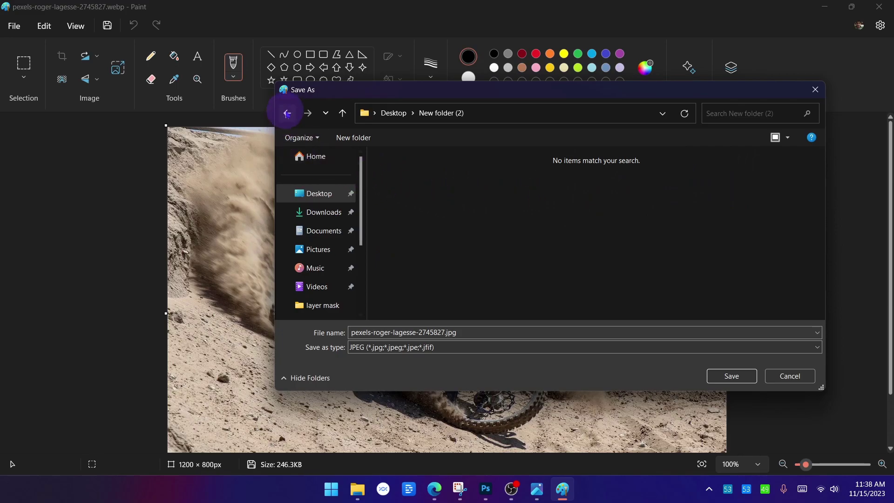
left_click(288, 114)
double_click(466, 183)
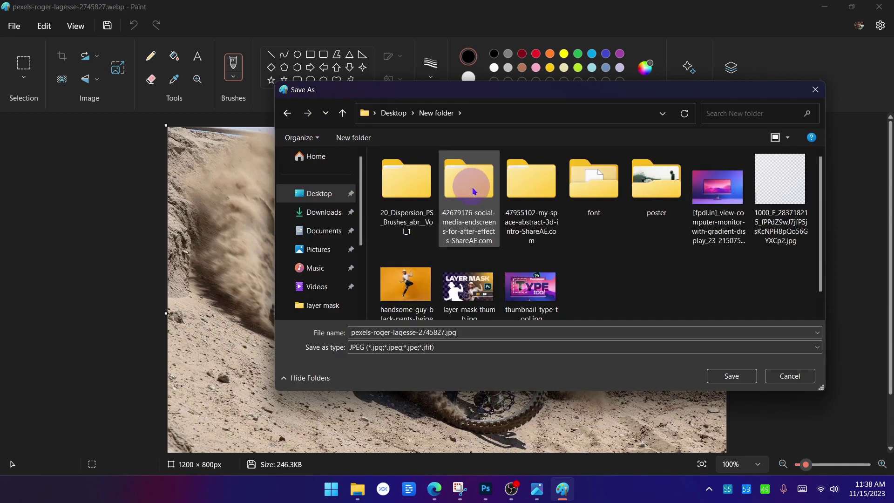
left_click(656, 197)
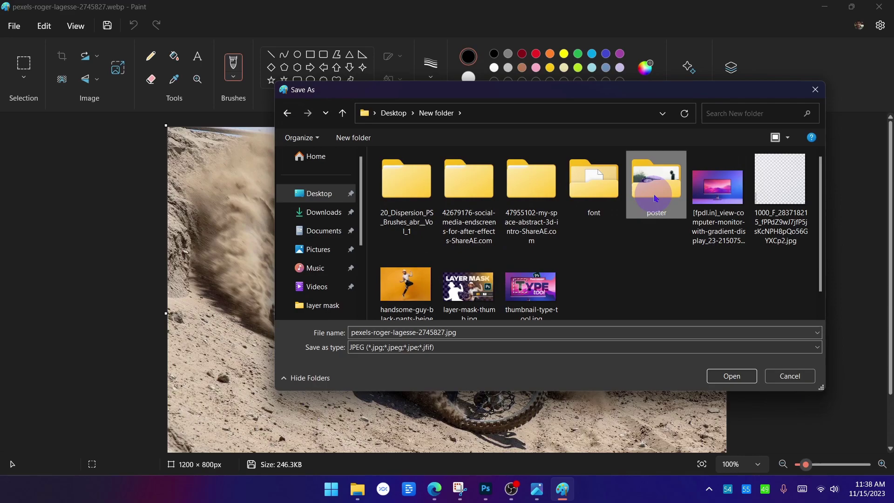
double_click(655, 198)
left_click(724, 378)
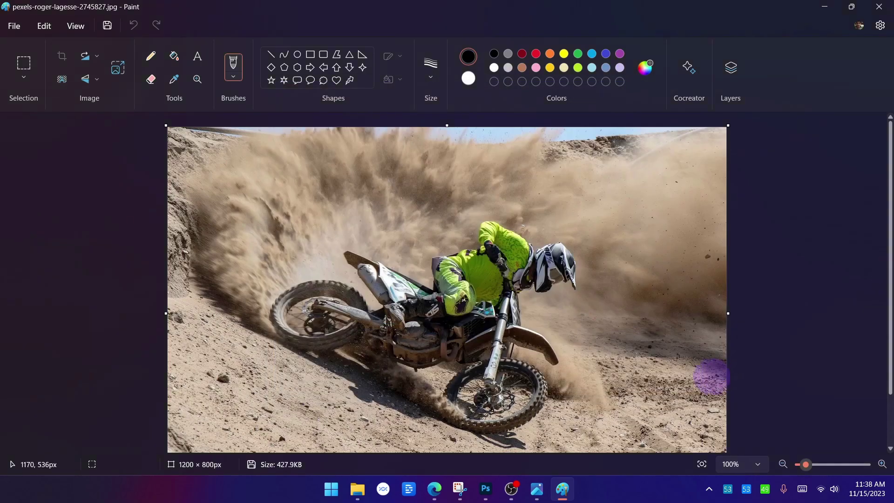
Step: Place the motocross .jpg photo from the poster folder into the Photoshop flyer document at its default size
mouse_move(363, 491)
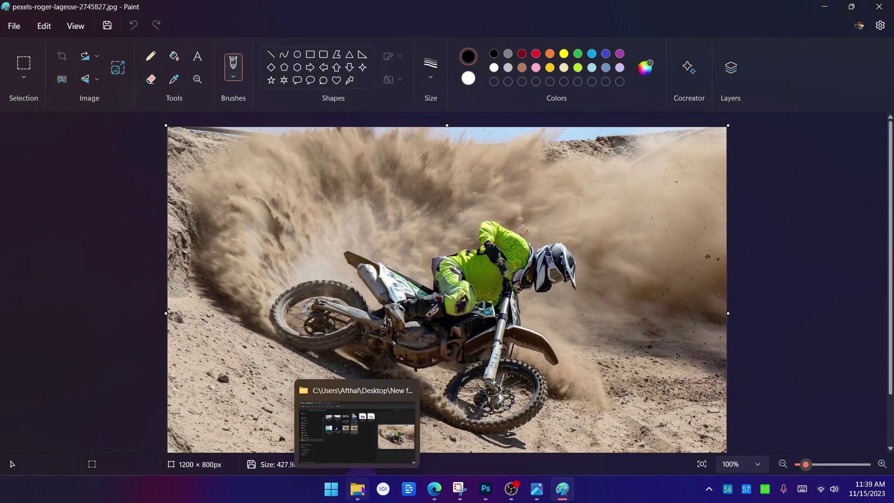
left_click(364, 442)
left_click(364, 215)
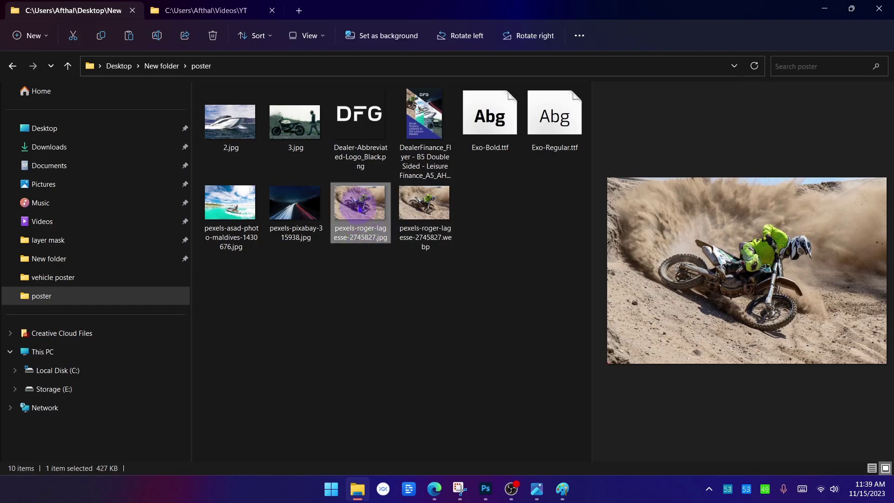
key("alt+Tab")
mouse_move(360, 208)
left_mouse_down()
mouse_move(373, 246)
mouse_move(326, 246)
left_mouse_up()
key("alt+Tab")
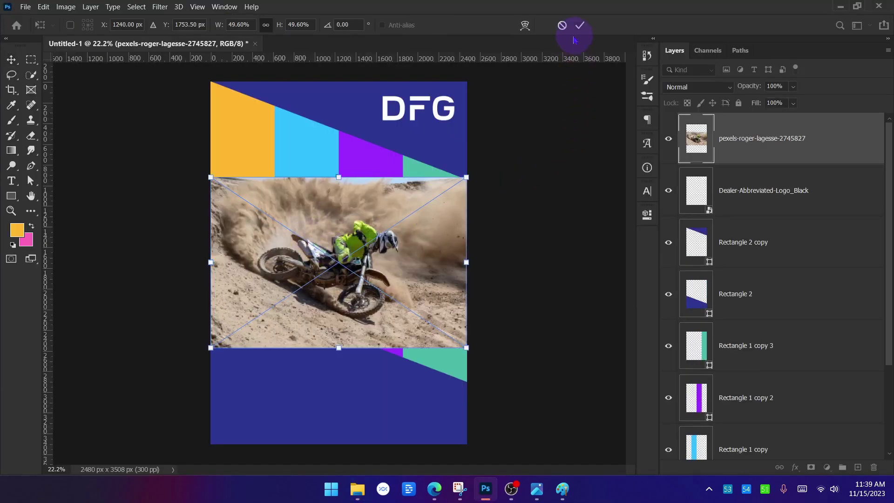
left_click(580, 29)
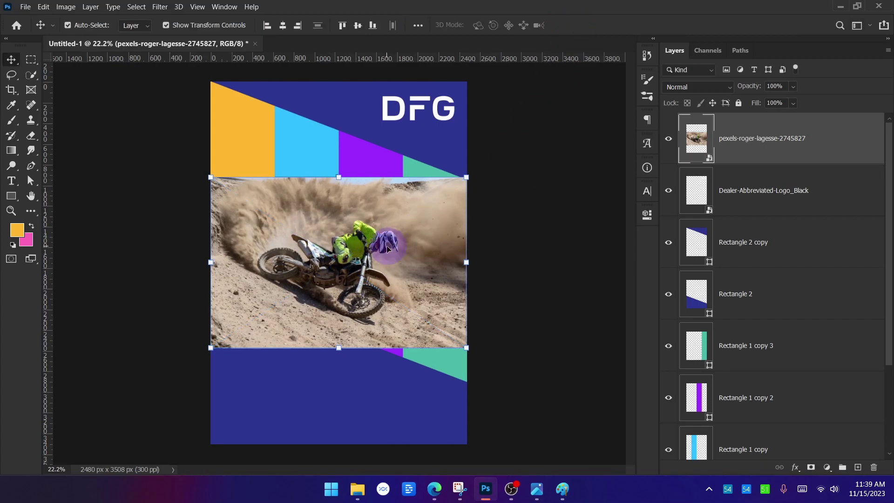
Step: Shift the motocross photo higher and towards the page's orange edge, and inspect the bike's front wheel up close
left_click_drag(380, 250, 400, 224)
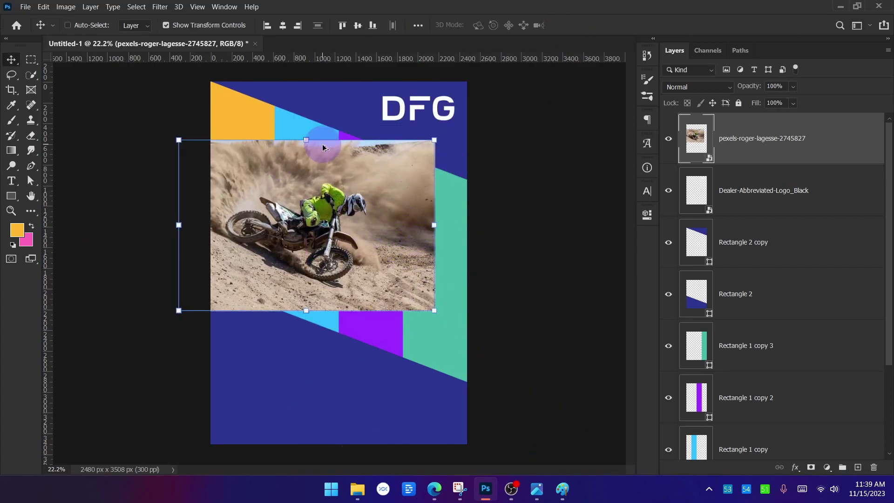
key("ctrl+alt+g")
mouse_move(265, 28)
left_mouse_down()
mouse_move(263, 51)
mouse_move(42, 46)
mouse_move(41, 26)
mouse_move(259, 31)
left_mouse_up()
mouse_move(198, 80)
left_mouse_down()
mouse_move(193, 443)
mouse_move(498, 460)
mouse_move(503, 298)
mouse_move(256, 84)
left_mouse_up()
left_click(874, 456)
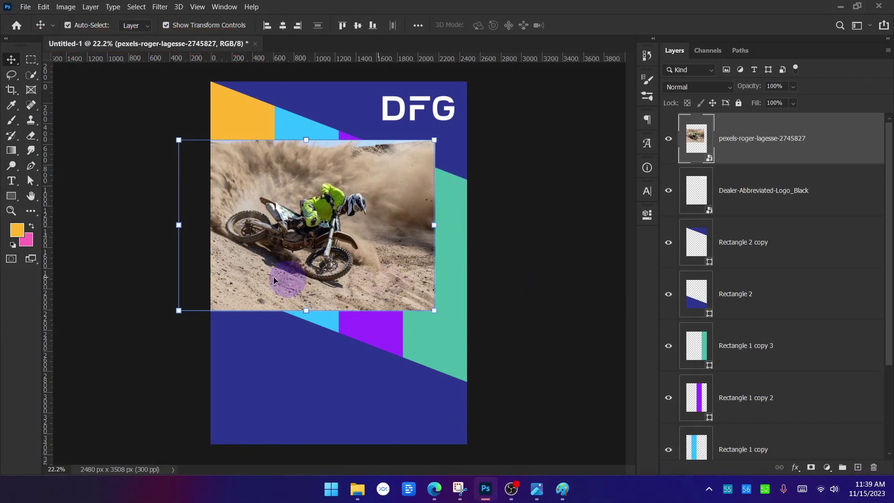
scroll(316, 276, "up", 1)
scroll(316, 276, "up", 15)
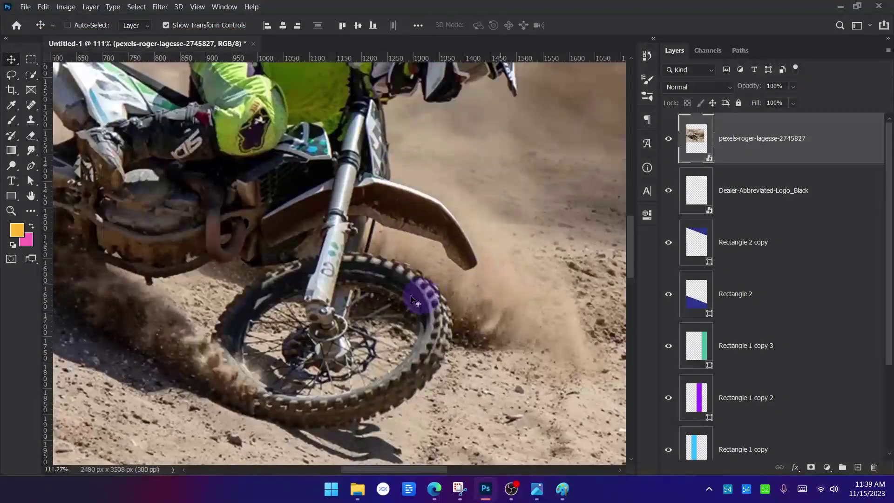
scroll(391, 351, "up", 10)
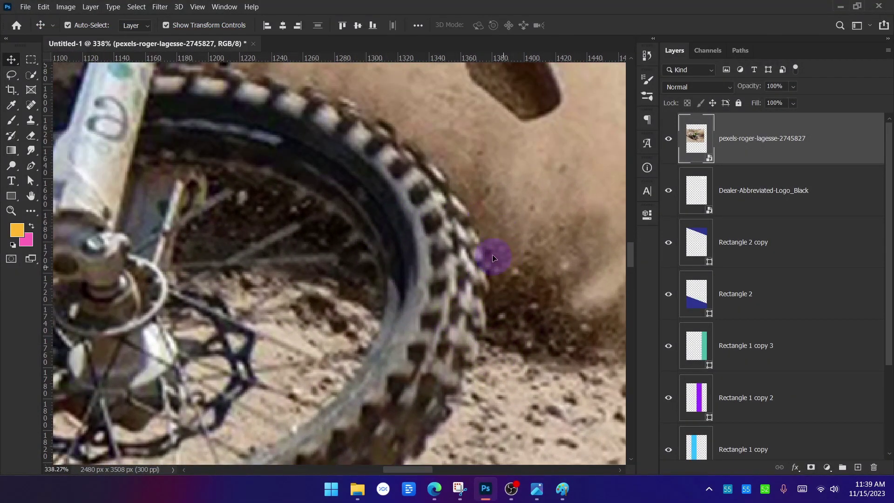
scroll(318, 106, "down", 20)
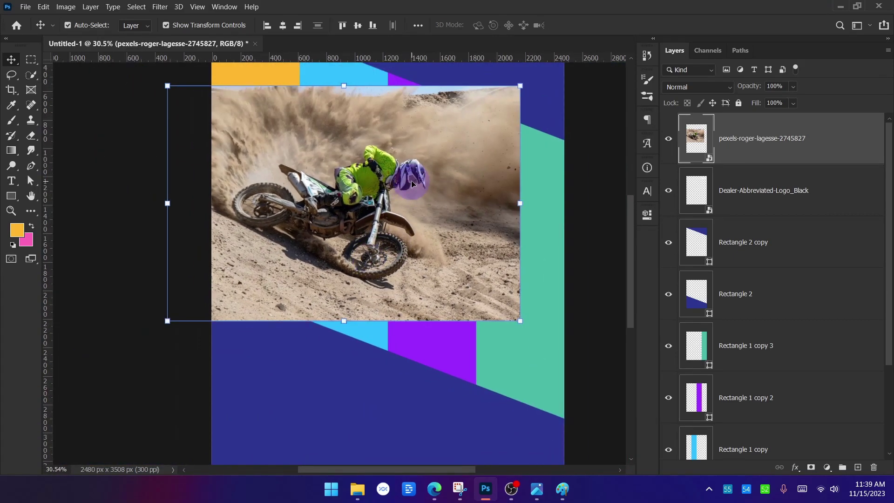
Step: Delete the placed motocross photo from the flyer, and open the motocross .jpg from the poster folder as a separate Photoshop document
key("Delete")
left_click(358, 490)
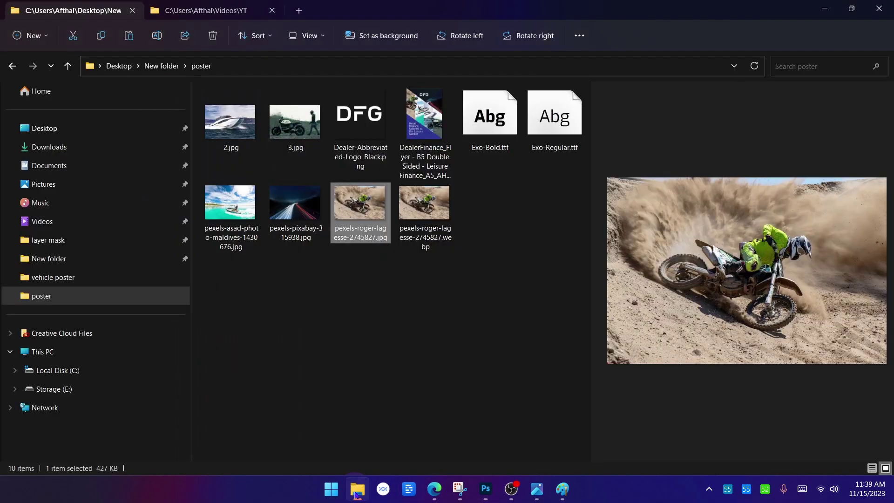
key("alt+Tab")
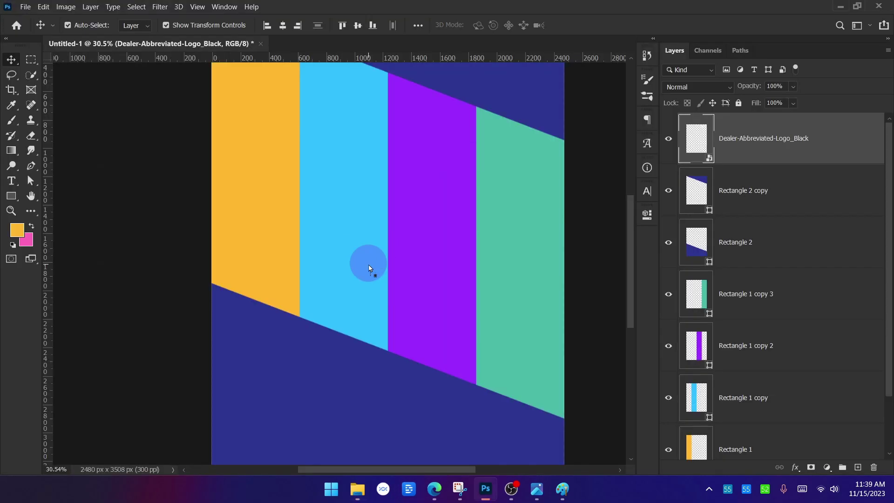
left_click_drag(359, 219, 400, 44)
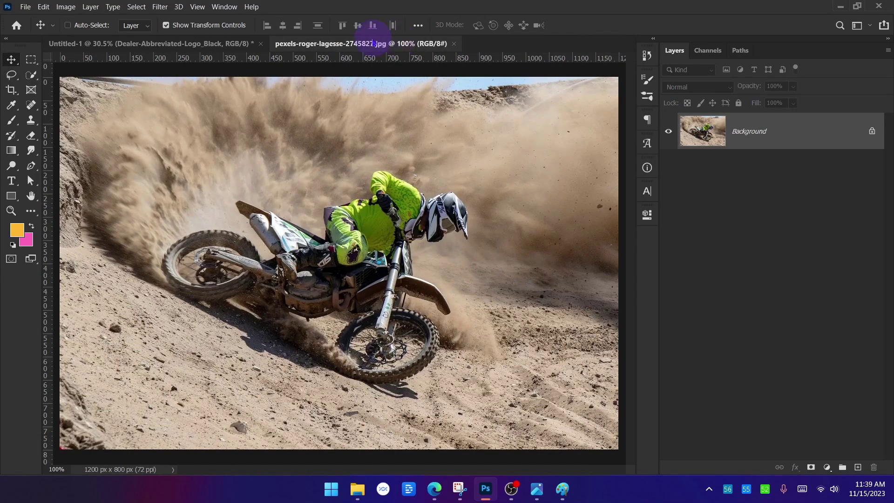
mouse_move(295, 32)
left_mouse_down()
mouse_move(380, 57)
mouse_move(629, 47)
mouse_move(298, 33)
left_mouse_up()
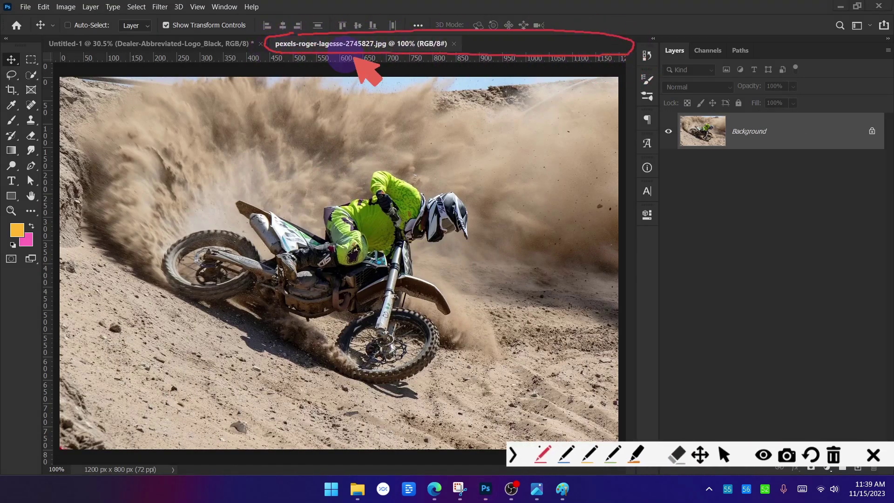
left_click(871, 455)
Step: Inspect the front wheel, fender and rider in the separate motocross document, and return to the flyer document
scroll(482, 218, "down", 3)
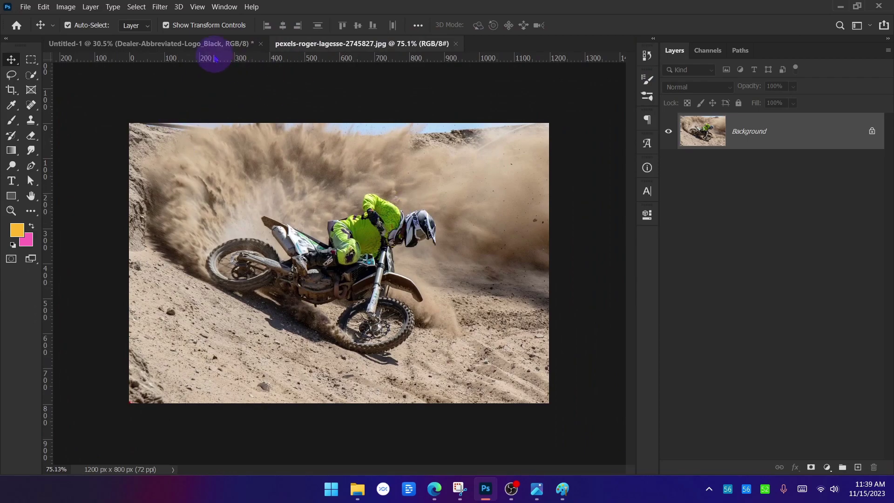
left_click(213, 45)
left_click(327, 46)
scroll(369, 343, "up", 5)
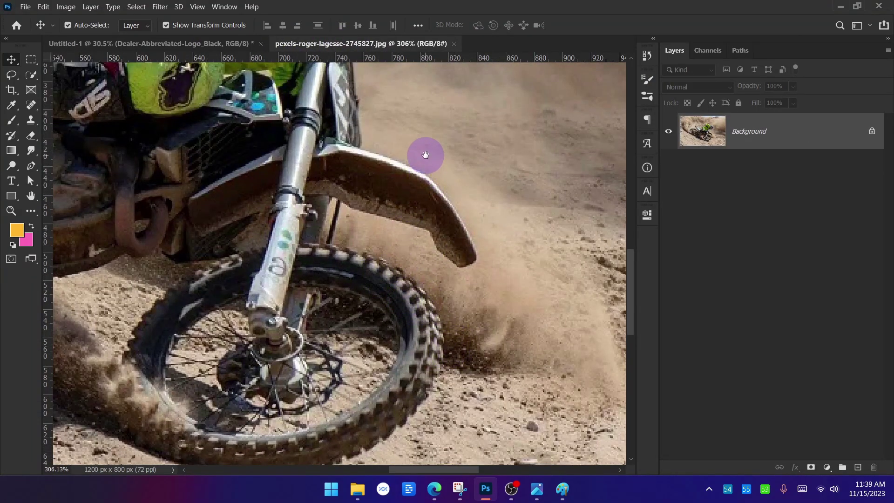
left_click_drag(425, 154, 433, 314)
scroll(473, 290, "down", 1)
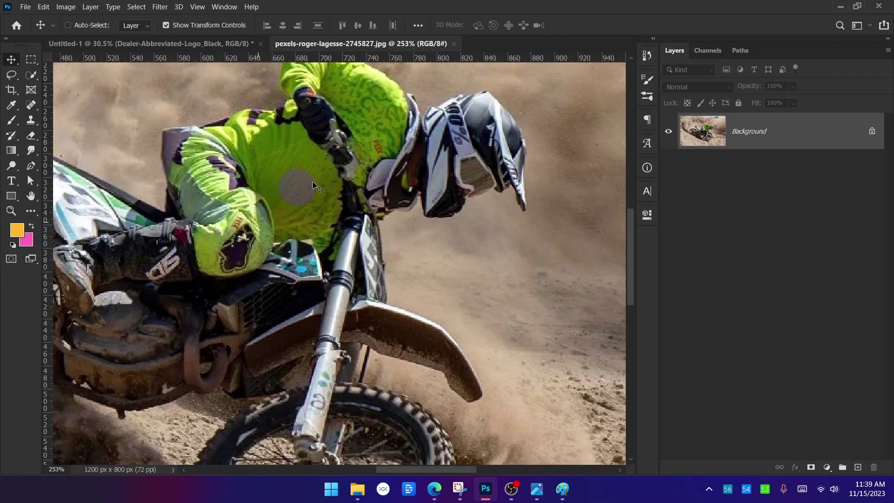
scroll(427, 169, "down", 4)
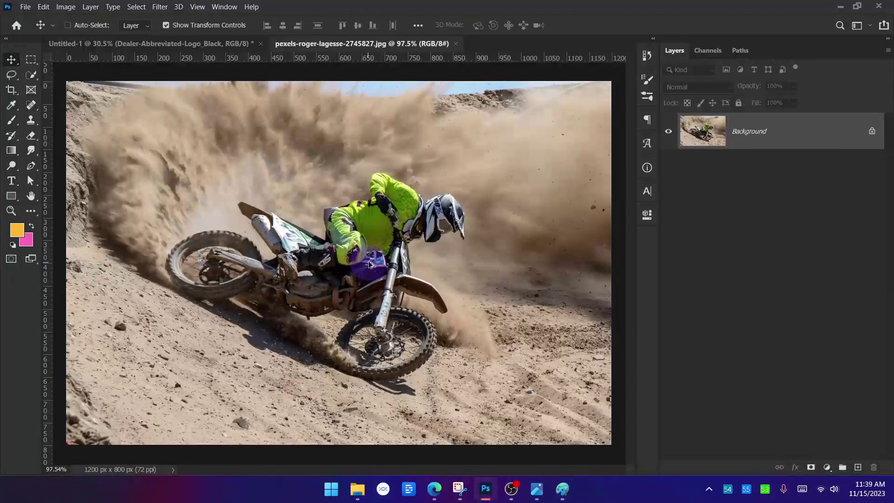
scroll(368, 264, "down", 1)
left_click(204, 45)
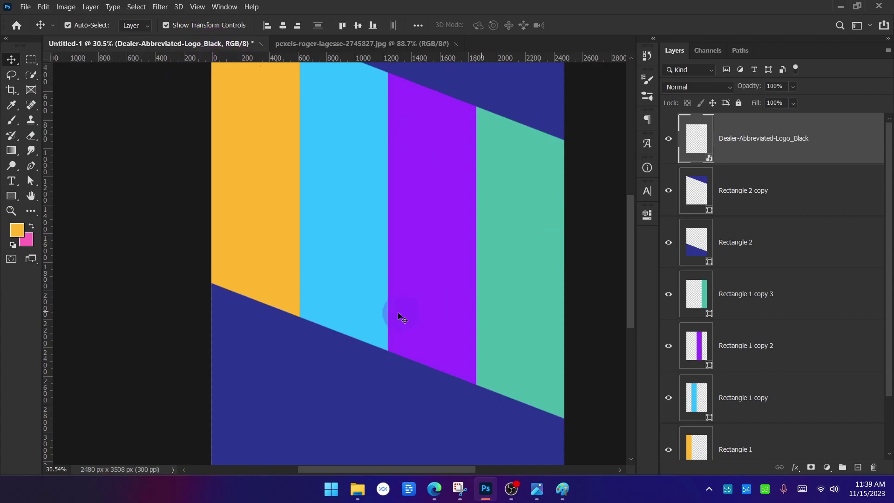
Step: Place the motocross .jpg from the poster folder into the flyer as a layer and lower its opacity to 41%
scroll(399, 315, "down", 3)
left_click(535, 240)
key("alt+Tab")
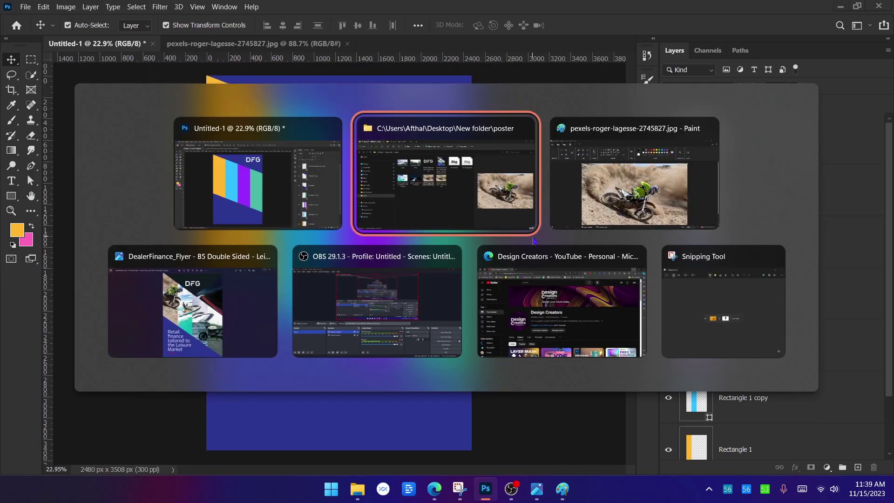
left_click_drag(364, 208, 266, 208)
key("alt+Tab")
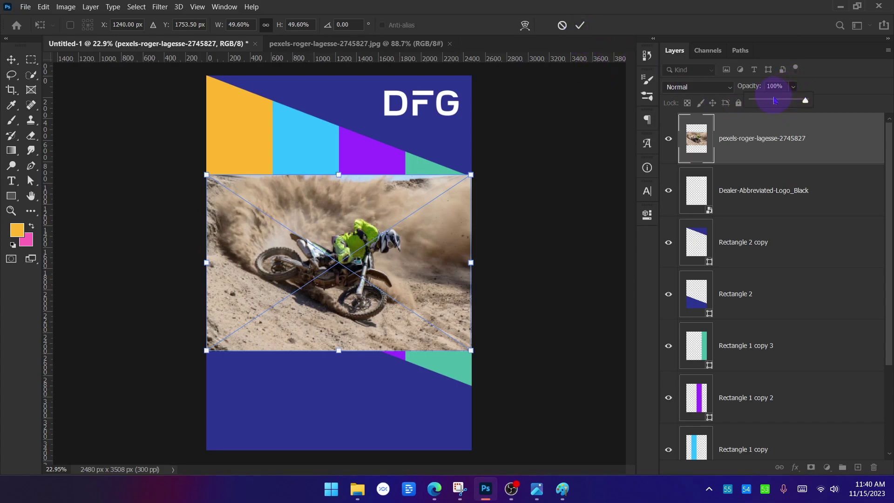
left_click(775, 101)
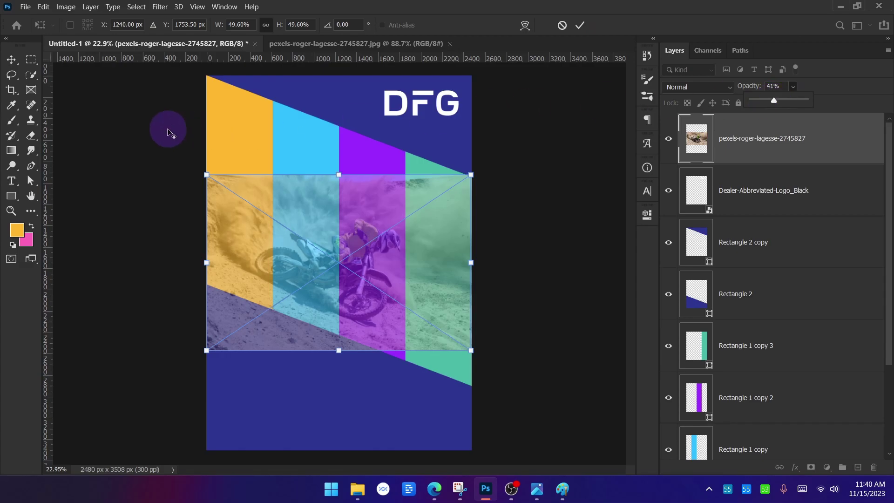
Step: Move the motocross photo so the bike covers the orange strip, and enlarge it to about 64%
scroll(167, 128, "up", 3)
left_click_drag(417, 272, 272, 173)
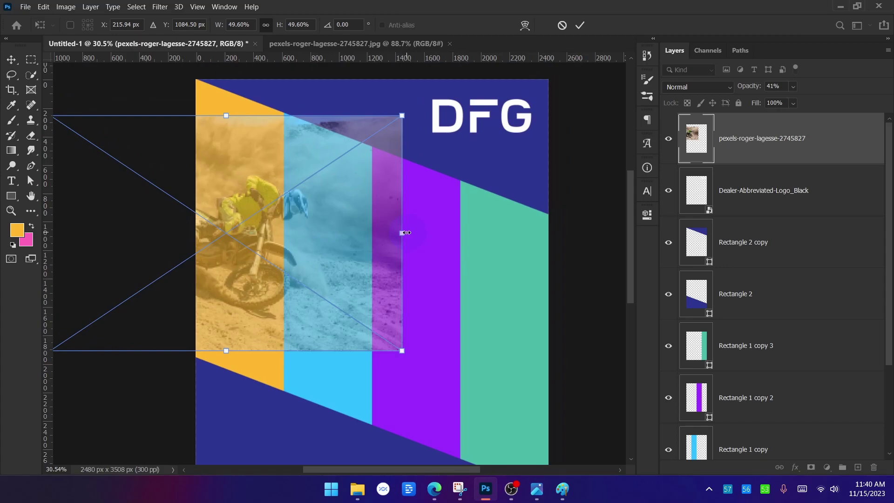
left_click_drag(405, 239, 442, 227)
left_click_drag(295, 212, 307, 197)
Step: Compare with the reference flyer, then scale the motocross photo to 61.90% and rotate it to -0.57 degrees
mouse_move(537, 490)
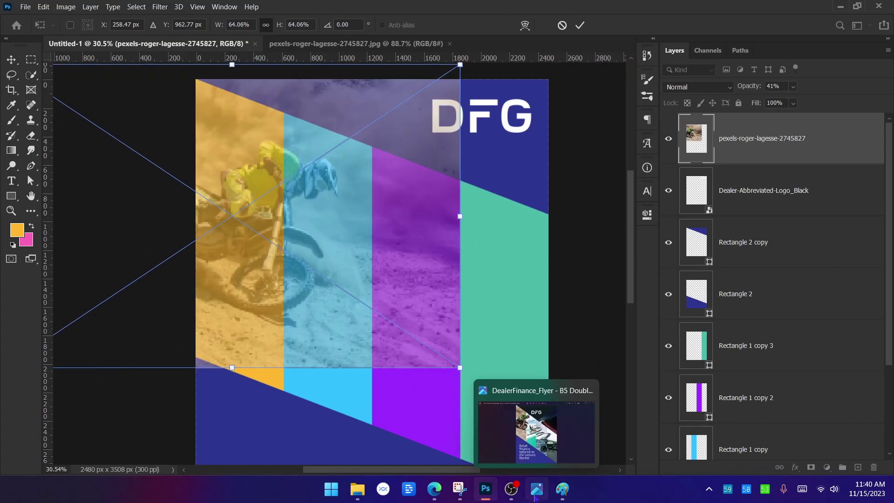
left_click(499, 434)
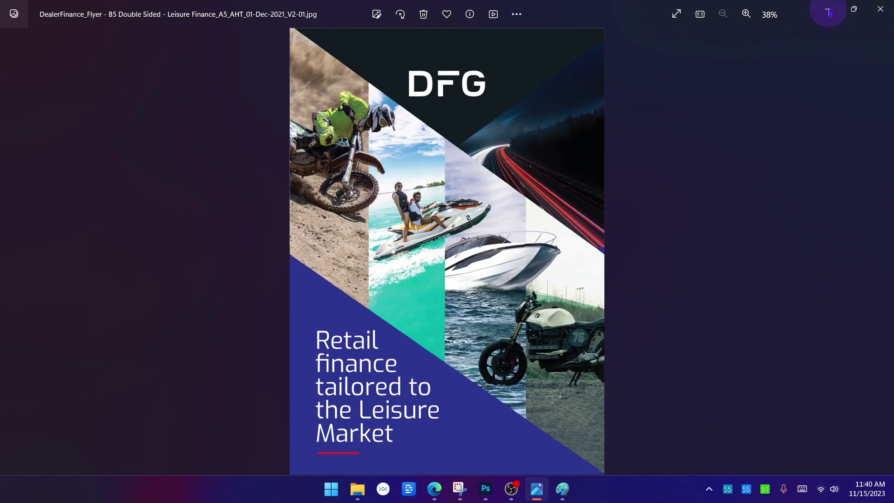
left_click(853, 10)
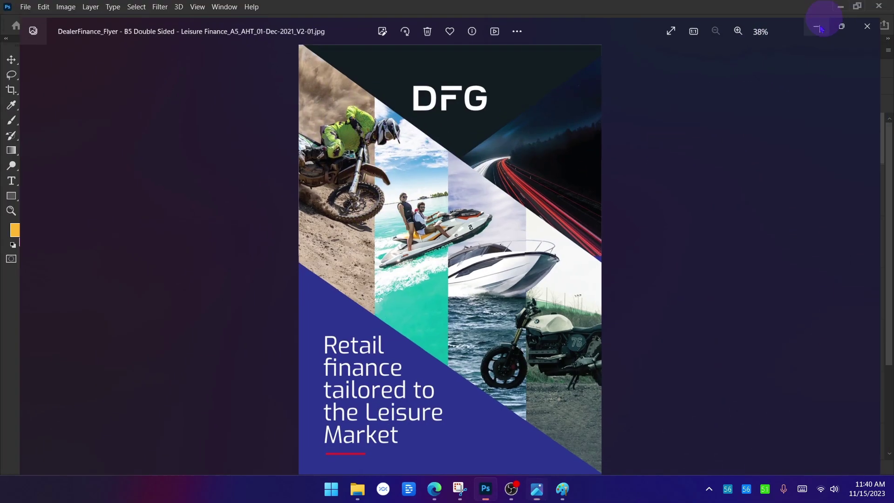
scroll(278, 236, "down", 1)
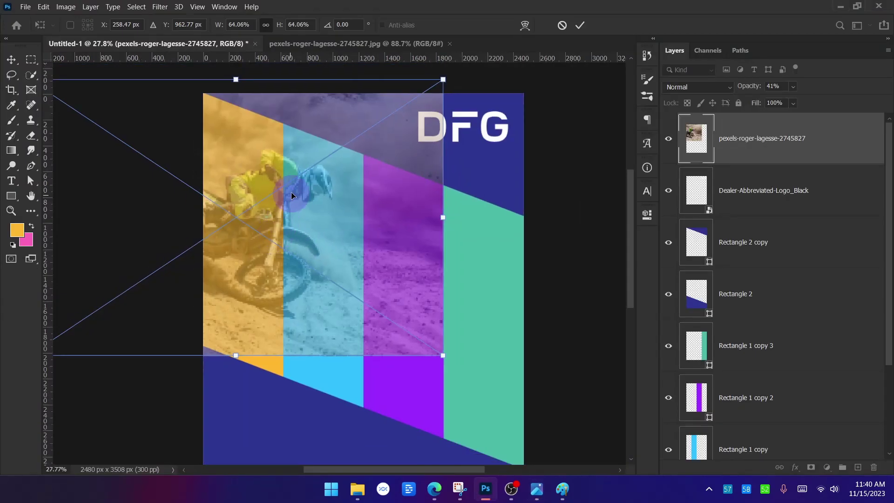
left_click_drag(447, 223, 433, 220)
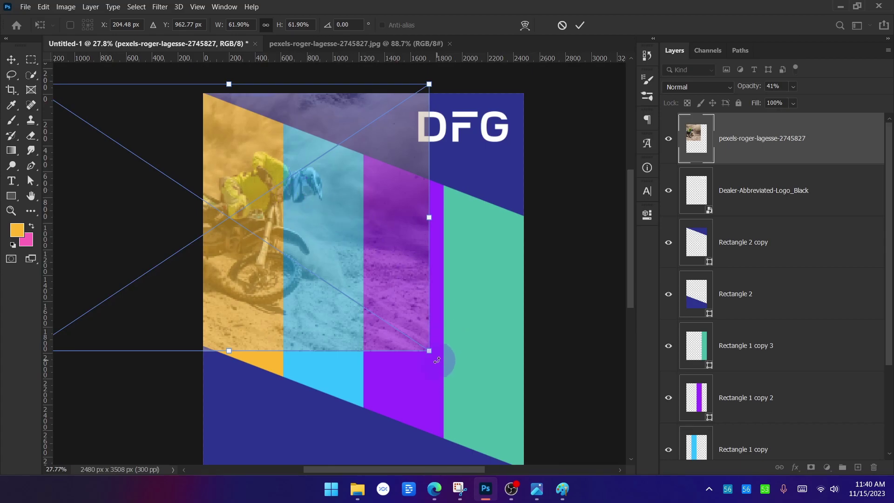
left_click_drag(436, 360, 404, 333)
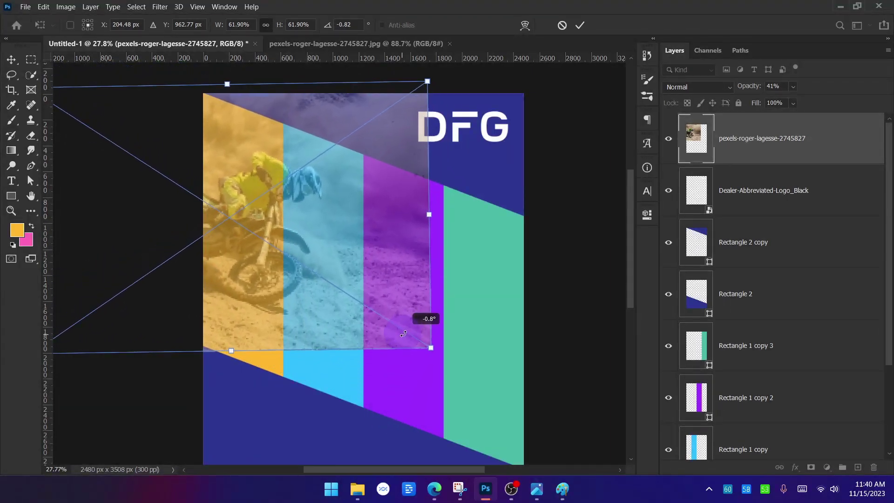
left_click_drag(404, 333, 407, 337)
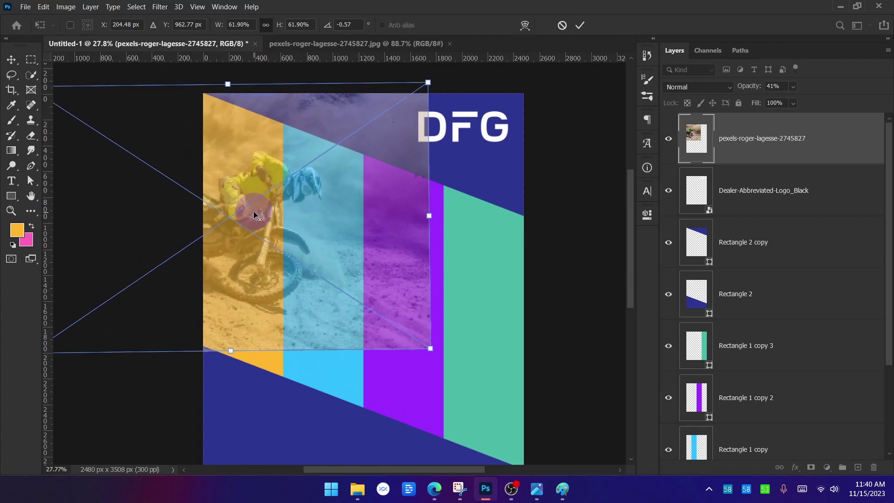
Step: Reposition the motocross photo at about X 302 px, Y 886 px so the helmet and front wheel extend over the blue strip
scroll(254, 211, "up", 1)
left_click_drag(275, 206, 299, 216)
scroll(321, 247, "up", 2)
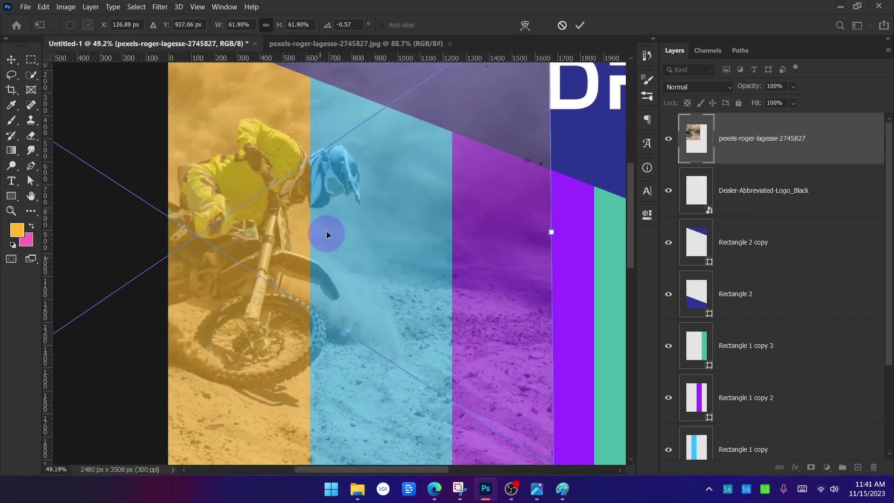
left_click_drag(330, 180, 367, 172)
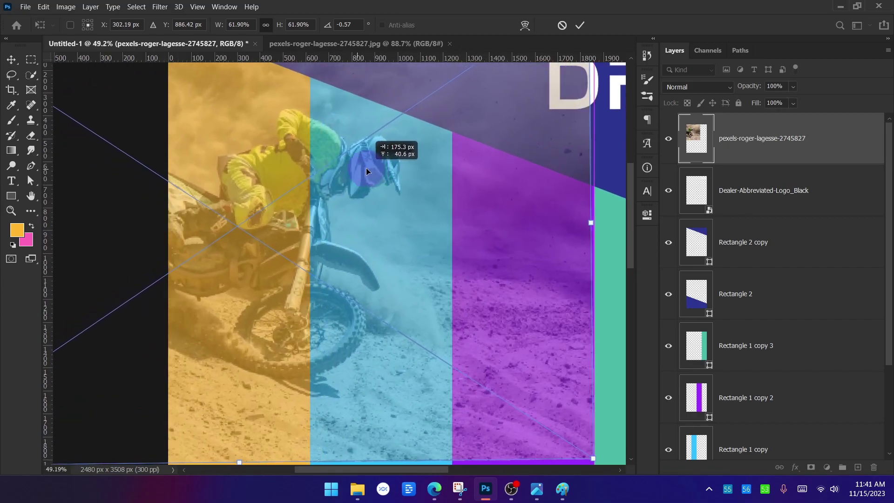
Step: Examine the front wheel's spokes where they extend from the orange strip over the blue one
scroll(339, 368, "up", 4)
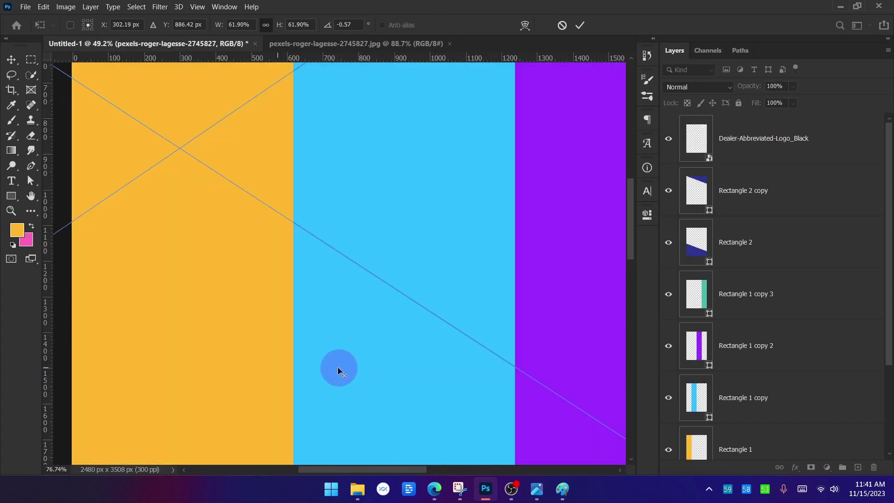
key("ctrl+alt+g")
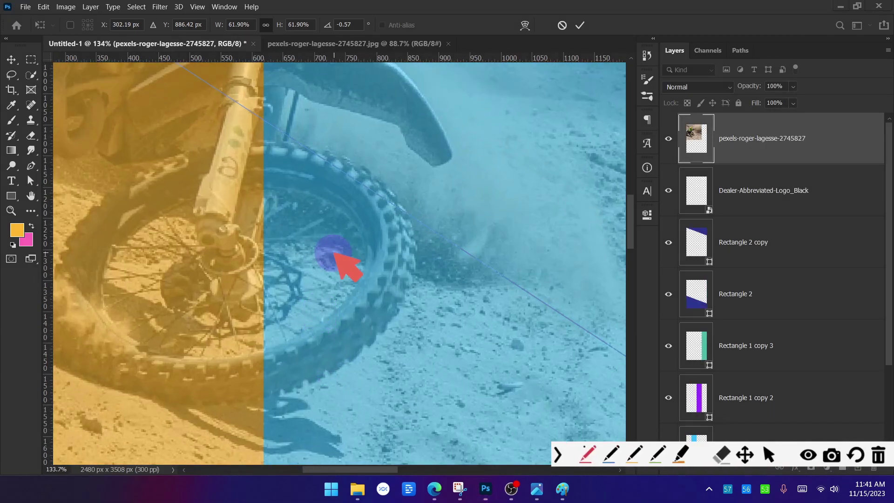
left_click_drag(351, 209, 255, 244)
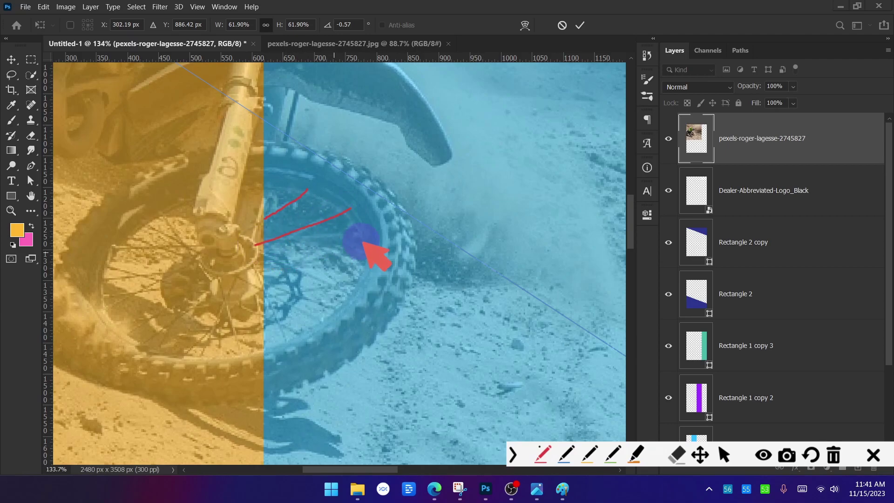
left_click_drag(347, 293, 228, 246)
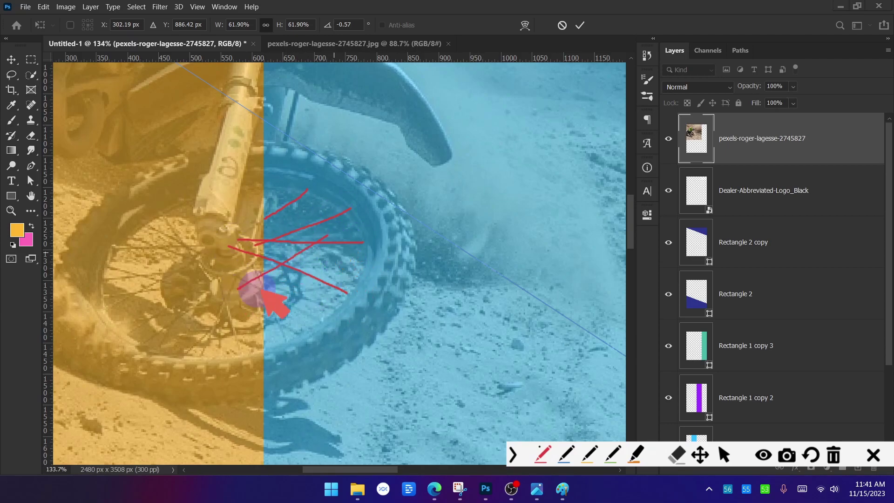
left_click_drag(344, 311, 227, 265)
left_click_drag(326, 327, 250, 281)
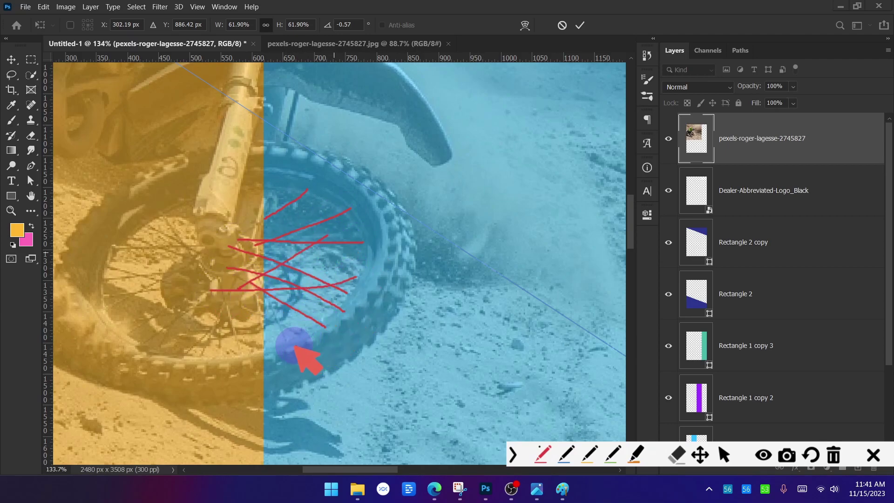
mouse_move(296, 346)
left_mouse_down()
mouse_move(291, 304)
mouse_move(303, 334)
mouse_move(203, 304)
left_mouse_up()
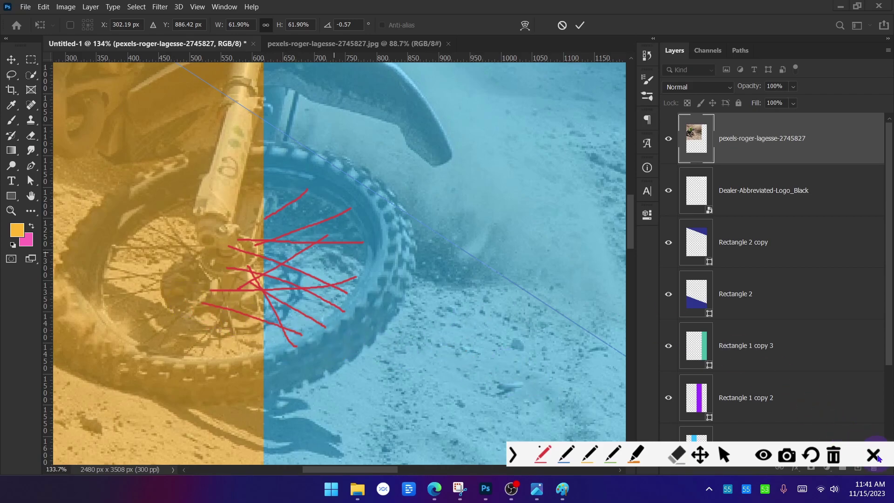
left_click(874, 456)
scroll(345, 303, "down", 10)
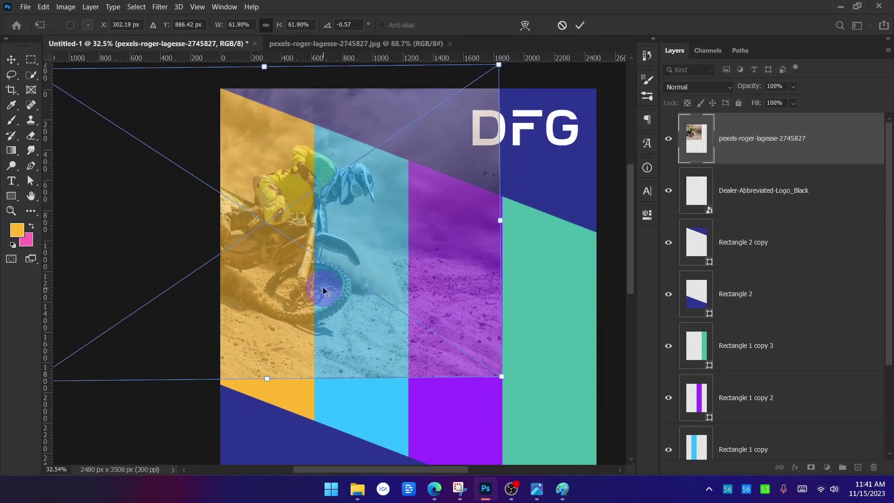
scroll(324, 291, "down", 2)
scroll(366, 240, "up", 4)
scroll(331, 289, "down", 2)
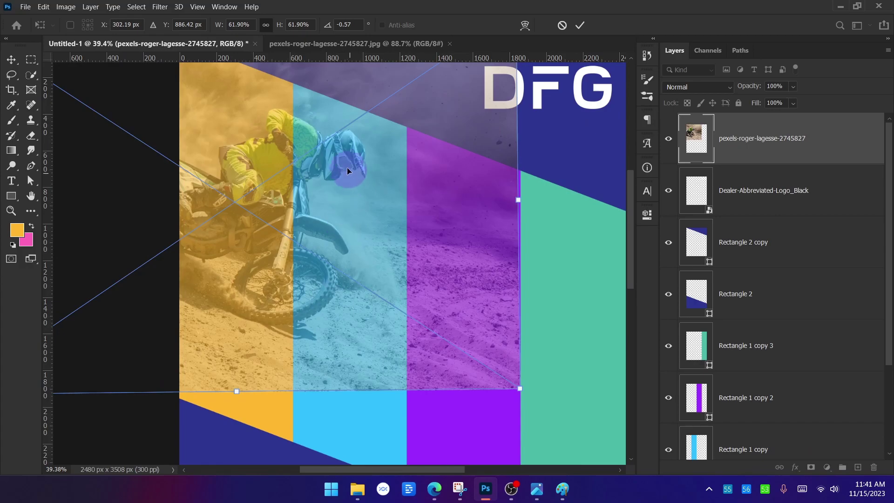
Step: Reposition the motocross photo at about X 138 px, Y 885 px, try rotating it to 2.61 degrees, and undo the rotation
left_click_drag(348, 171, 332, 140)
scroll(309, 295, "up", 5)
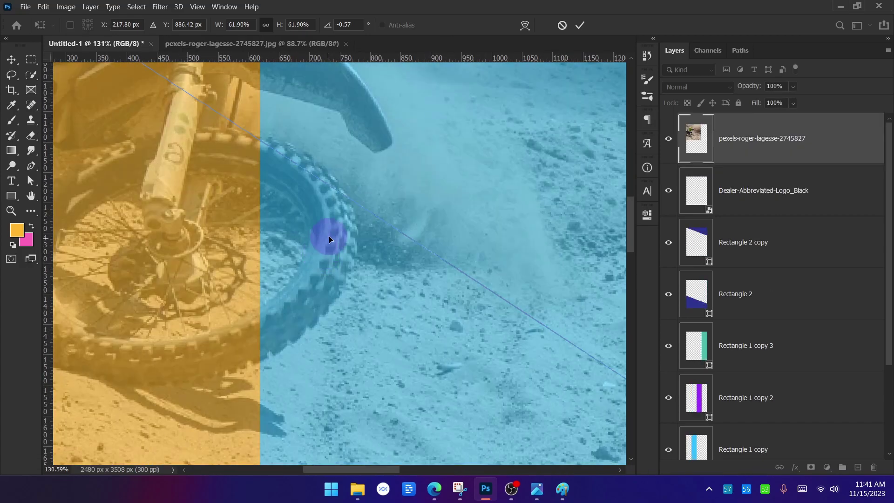
left_click_drag(325, 236, 282, 238)
scroll(281, 239, "down", 6)
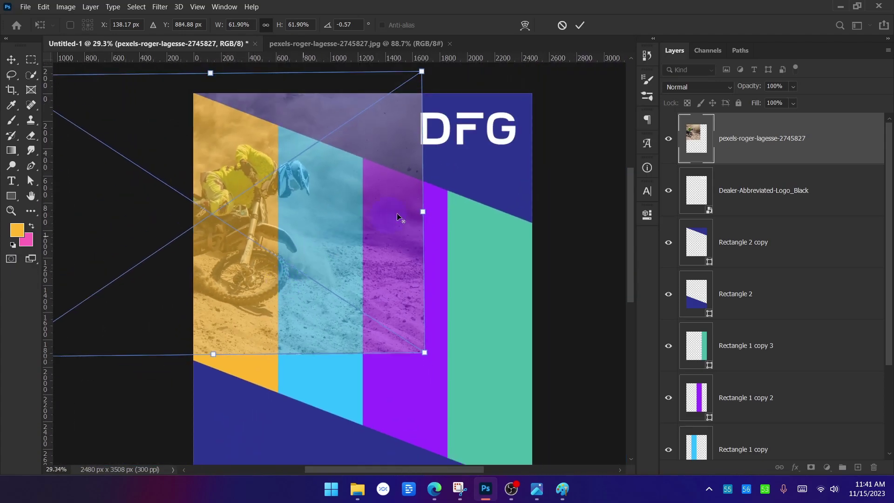
left_click_drag(343, 242, 277, 224)
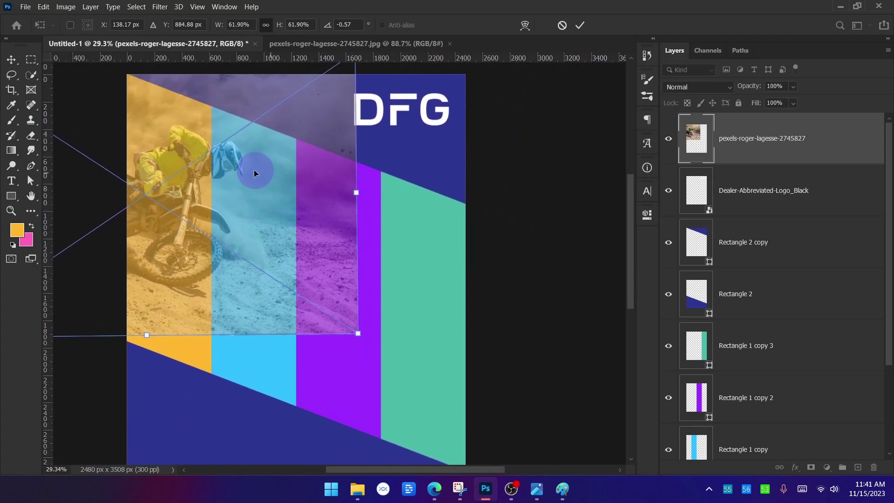
left_click_drag(368, 339, 361, 353)
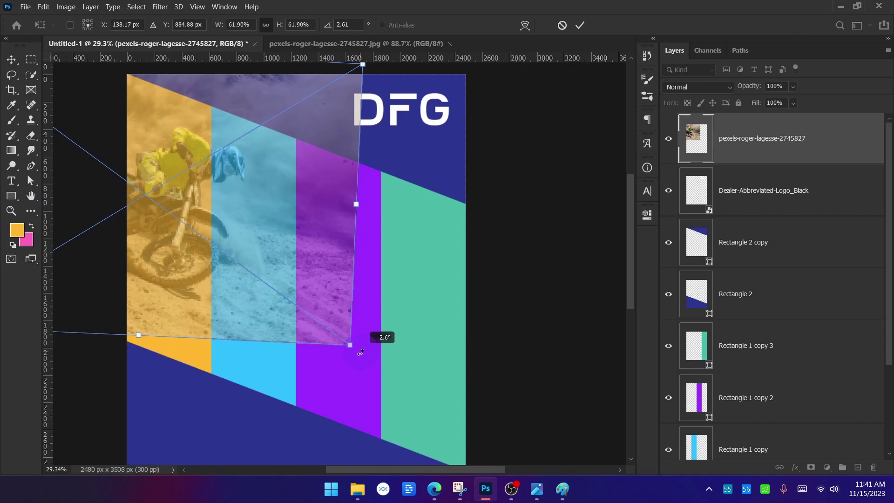
key("ctrl+z")
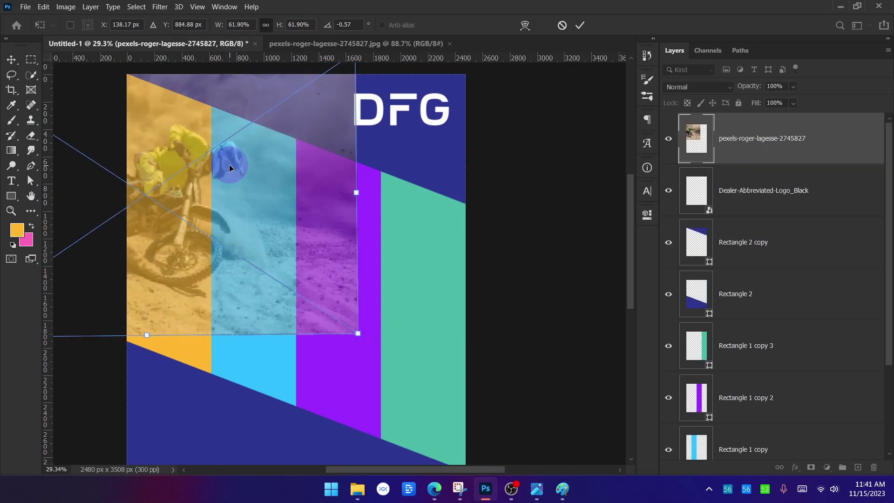
Step: Reposition the motocross photo at about X 127 px, Y 873 px so the helmet sits over the blue strip
left_click_drag(227, 166, 275, 241)
scroll(177, 215, "up", 7)
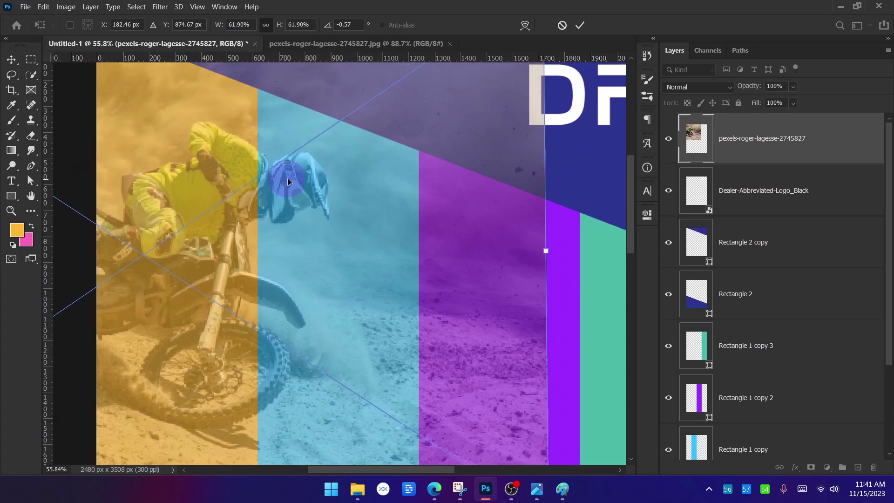
left_click_drag(288, 182, 290, 181)
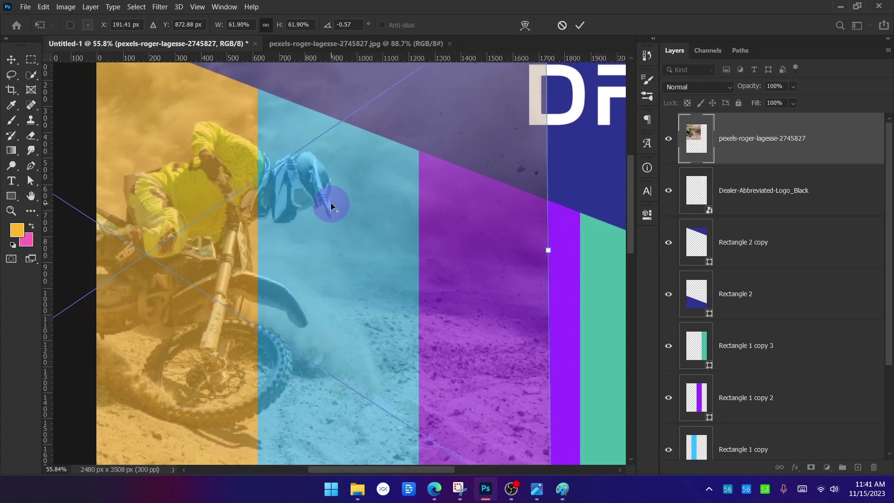
scroll(336, 199, "down", 8)
scroll(272, 147, "up", 2)
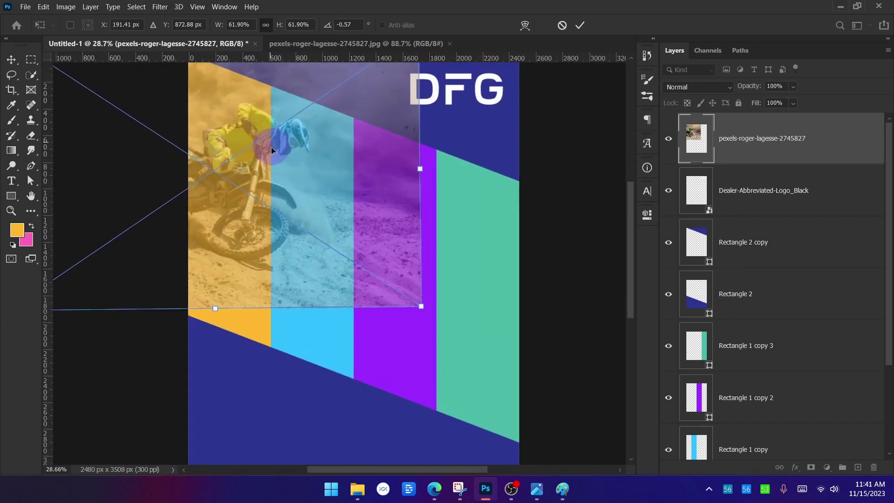
mouse_move(291, 189)
left_mouse_down()
mouse_move(283, 218)
mouse_move(283, 199)
left_mouse_up()
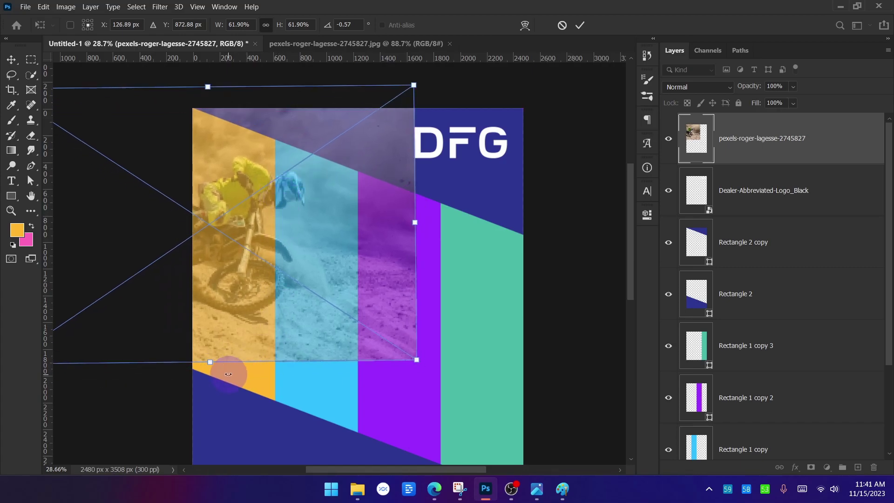
scroll(259, 407, "up", 2)
left_click_drag(309, 194, 309, 250)
scroll(309, 250, "down", 2)
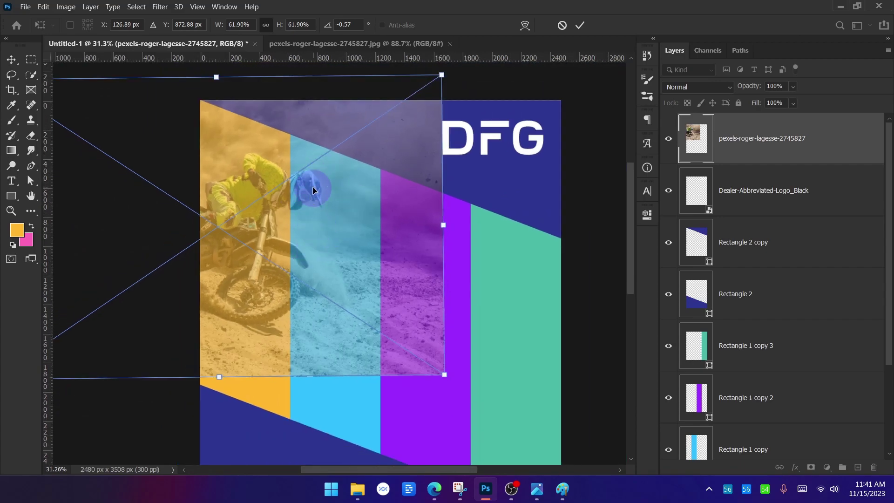
Step: Shift the motocross photo horizontally to about X 170.50 px, apply the transform and deselect the layer
left_click_drag(347, 247, 302, 225)
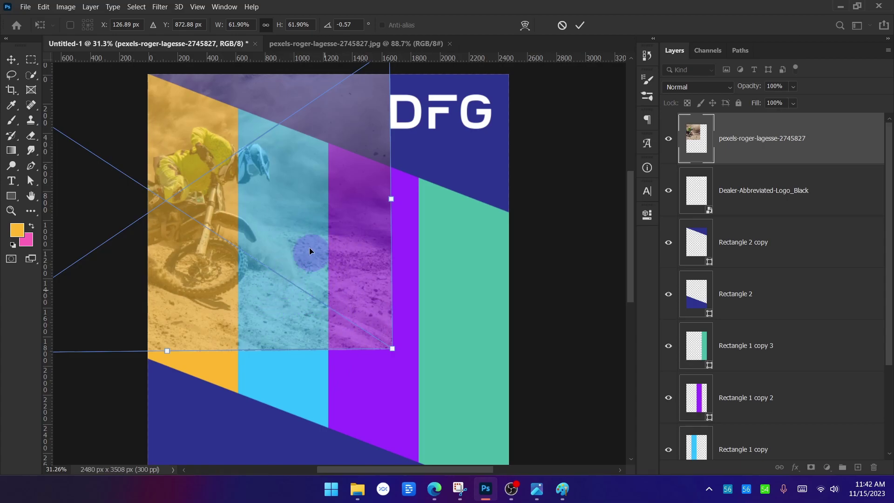
scroll(239, 176, "up", 2)
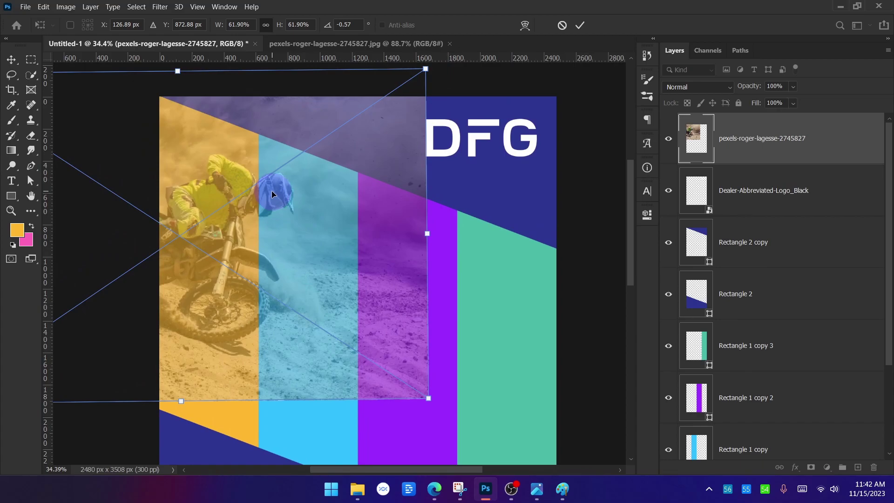
left_click_drag(272, 191, 278, 191)
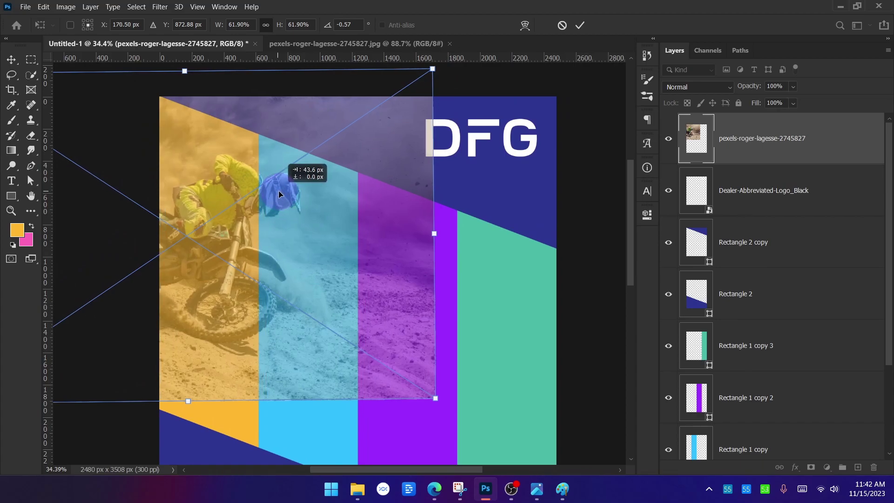
scroll(266, 202, "down", 4)
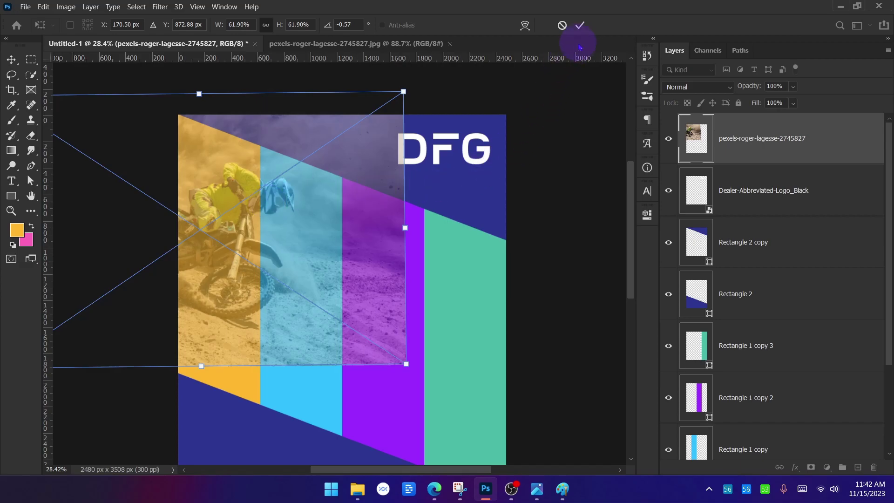
left_click(580, 26)
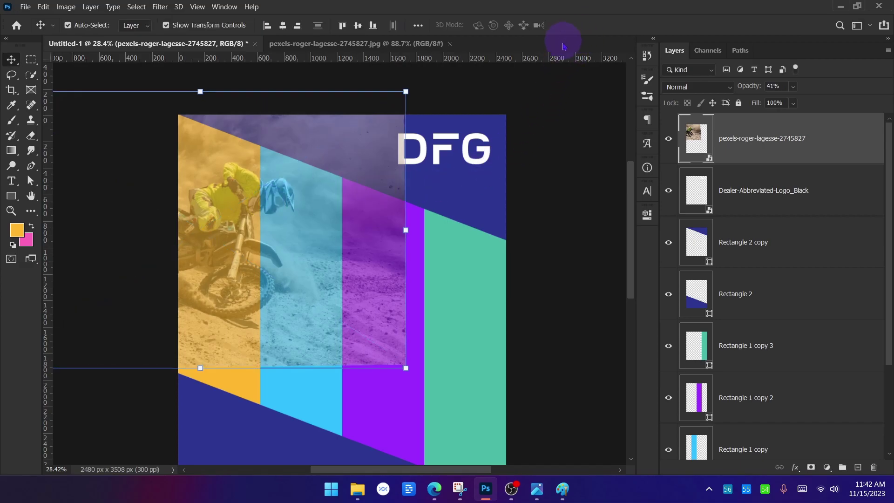
left_click(543, 213)
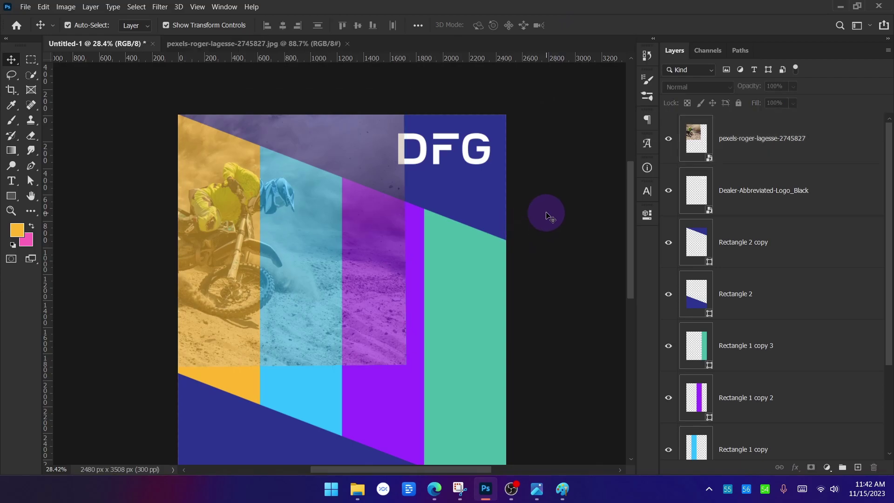
Step: Examine the gap between the motocross photo's lower edge and the slanted navy shape, checking against the source photo
left_click(257, 43)
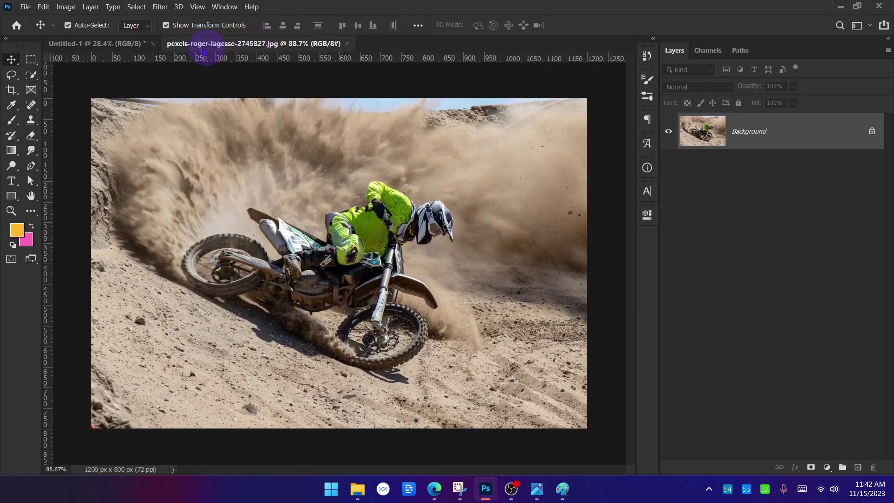
left_click(131, 43)
scroll(239, 337, "down", 2)
scroll(240, 336, "up", 5)
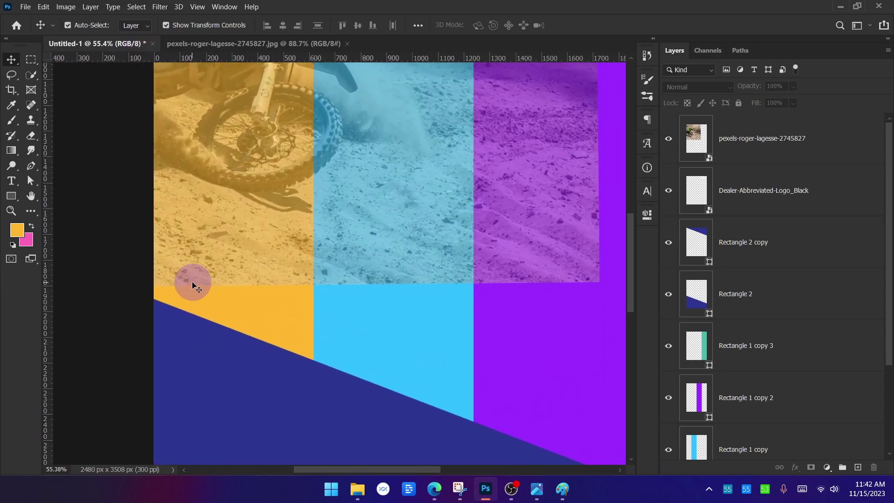
left_click_drag(291, 292, 294, 408)
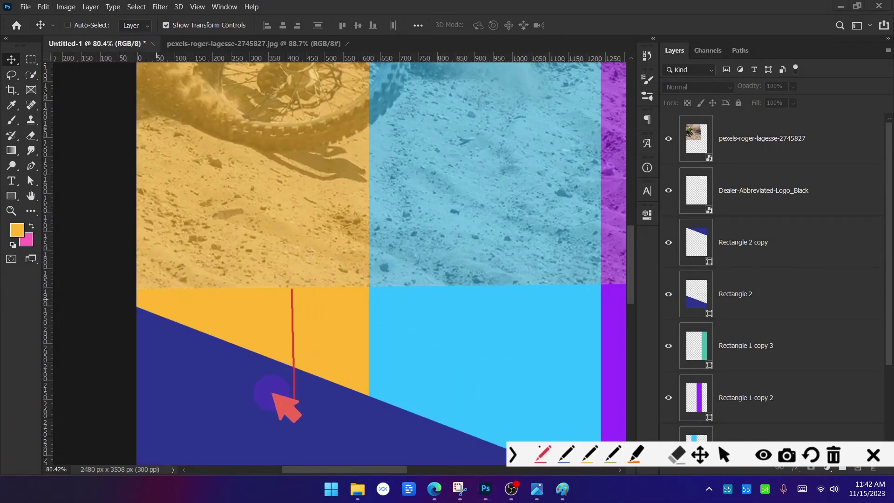
mouse_move(276, 311)
left_mouse_down()
mouse_move(295, 300)
mouse_move(313, 319)
left_mouse_up()
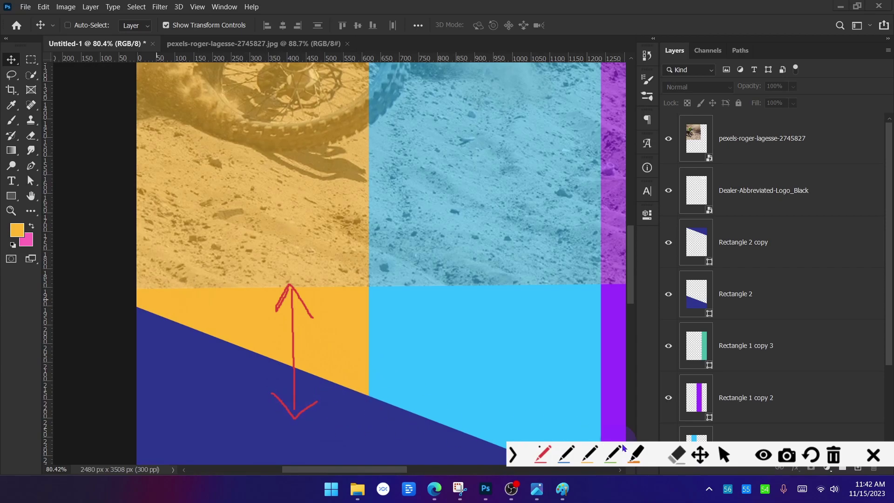
left_click(874, 456)
scroll(320, 286, "down", 5)
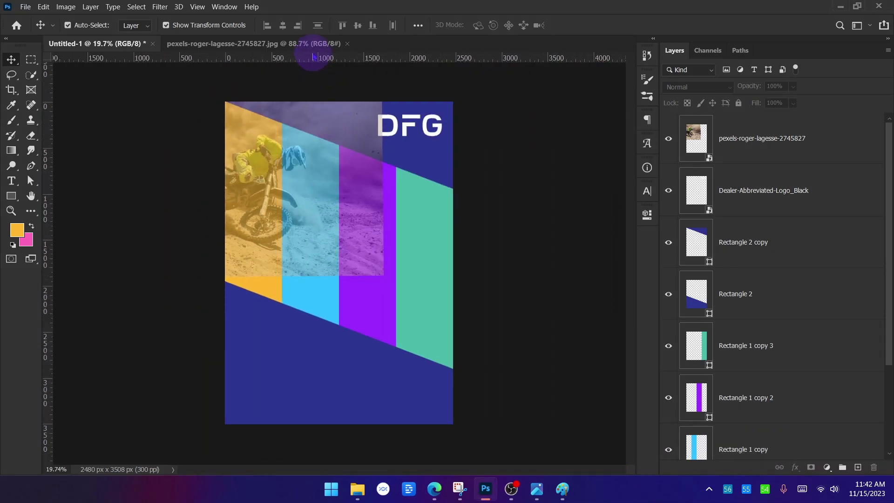
Step: Extend the source motocross photo downward to 1200 x 978 px using the Crop tool with Content-Aware fill enabled
left_click(311, 45)
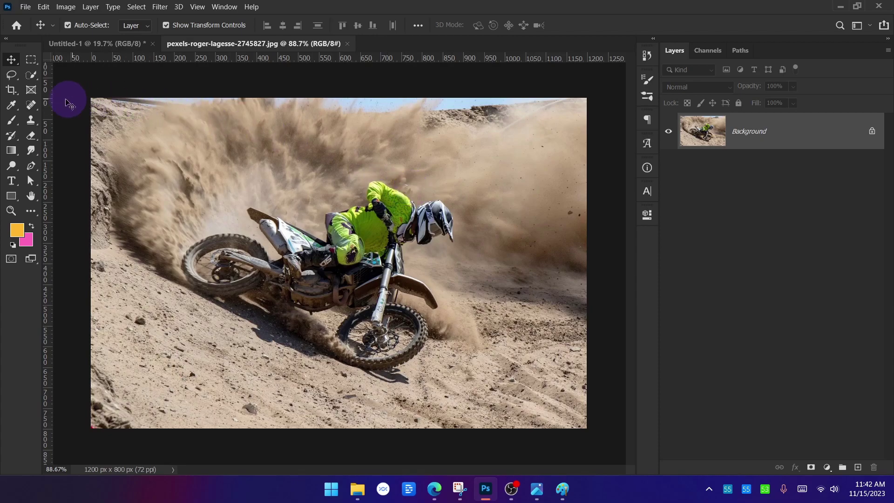
left_click(13, 91)
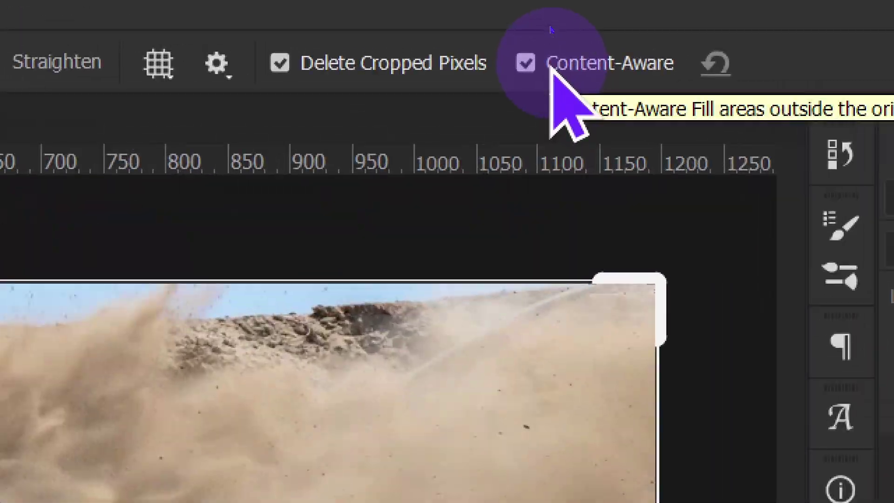
left_click(550, 26)
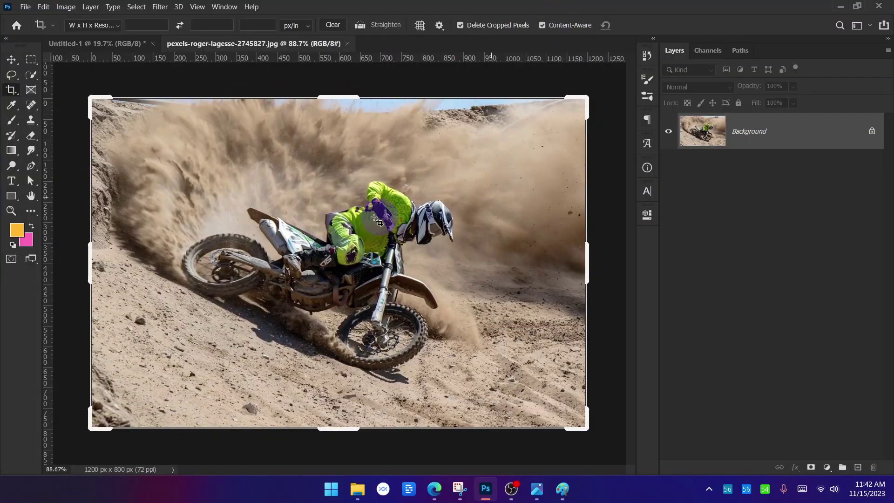
scroll(311, 181, "down", 4)
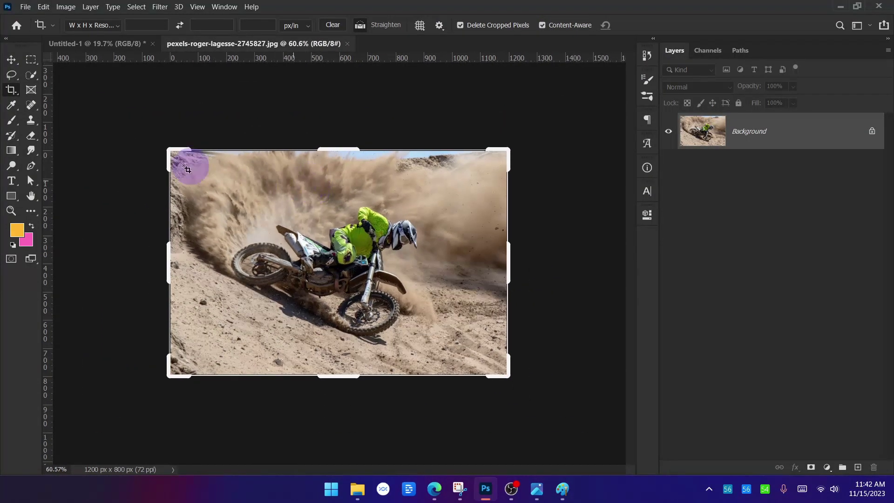
right_click(11, 89)
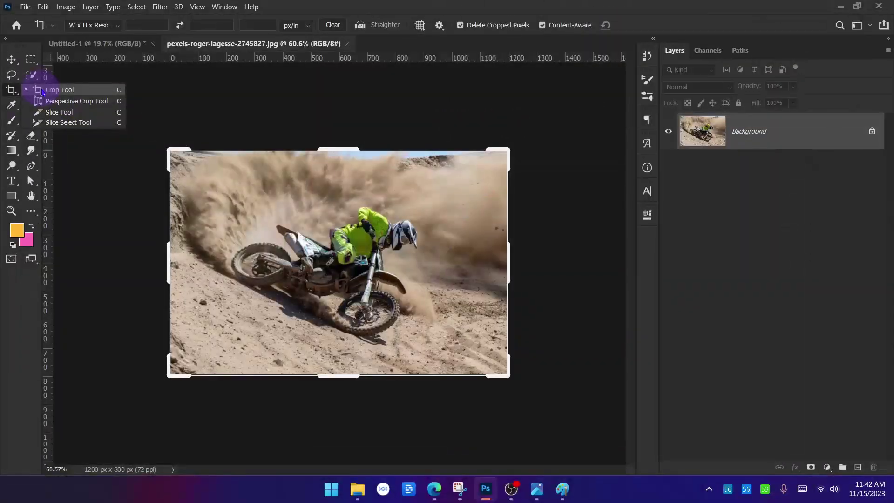
left_click_drag(346, 375, 340, 402)
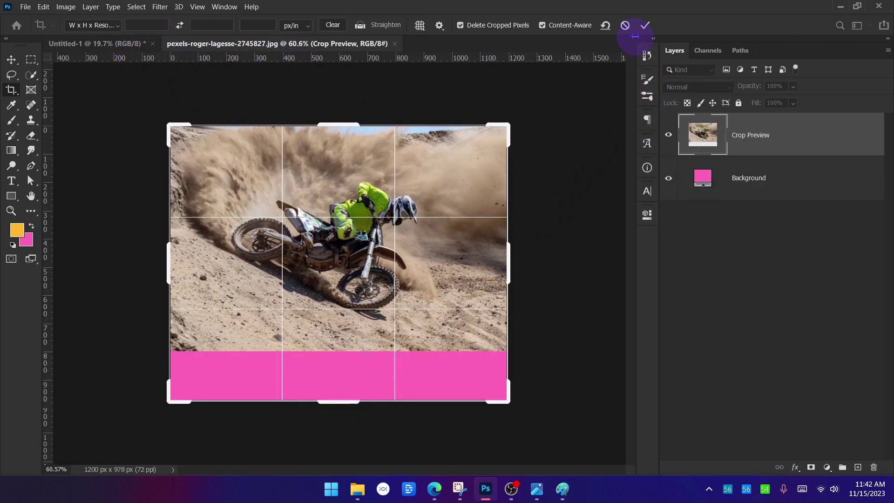
left_click(645, 26)
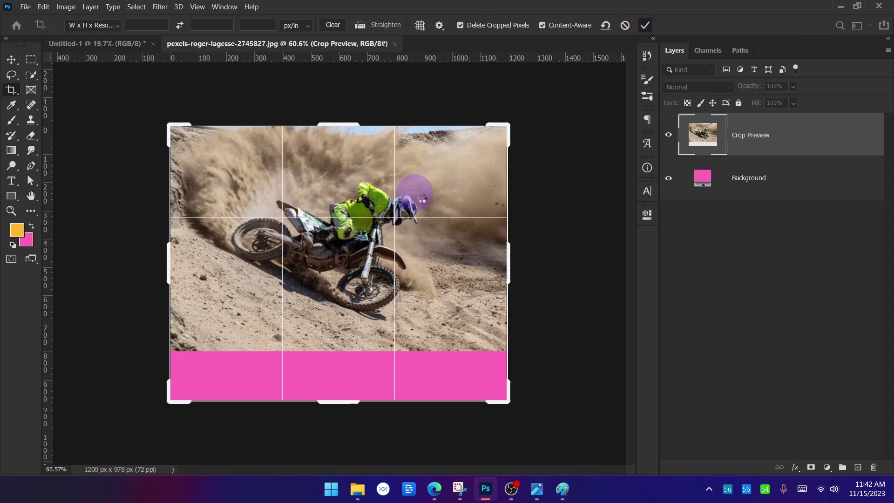
scroll(356, 419, "up", 3)
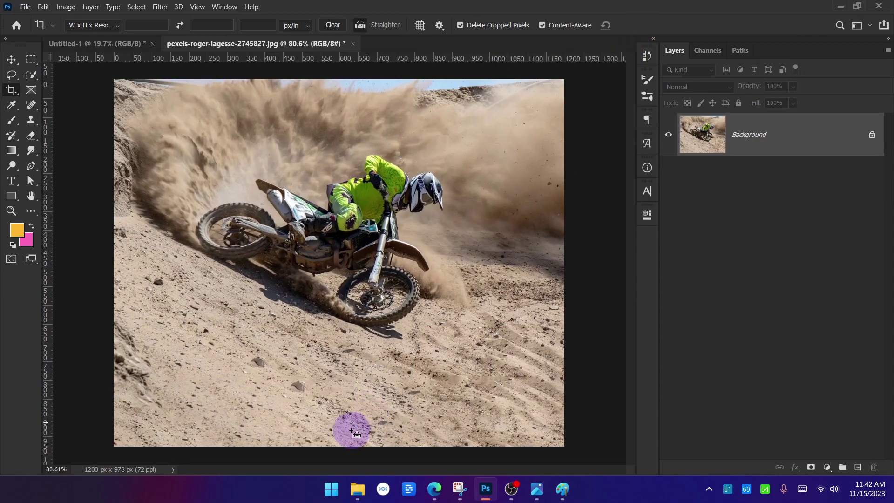
Step: Compare the source photo with and without the extension by undoing and redoing the crop, and inspect the generated ground
key("ctrl+z")
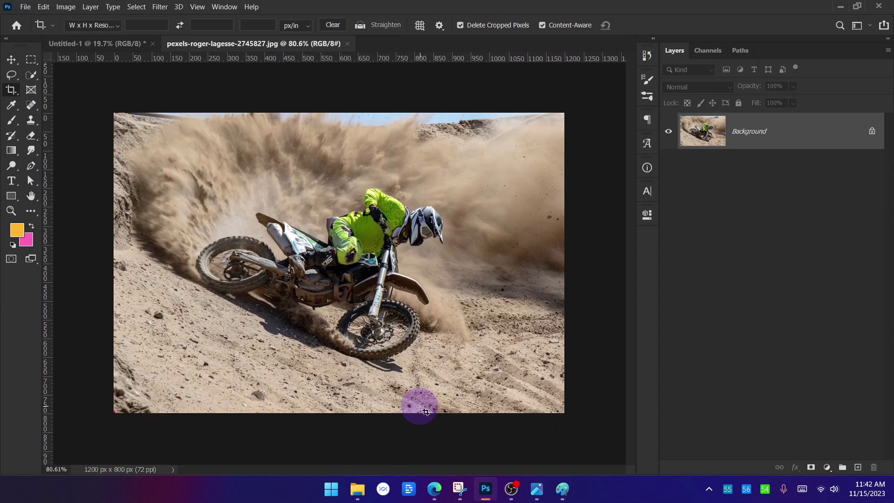
key("ctrl+shift+z")
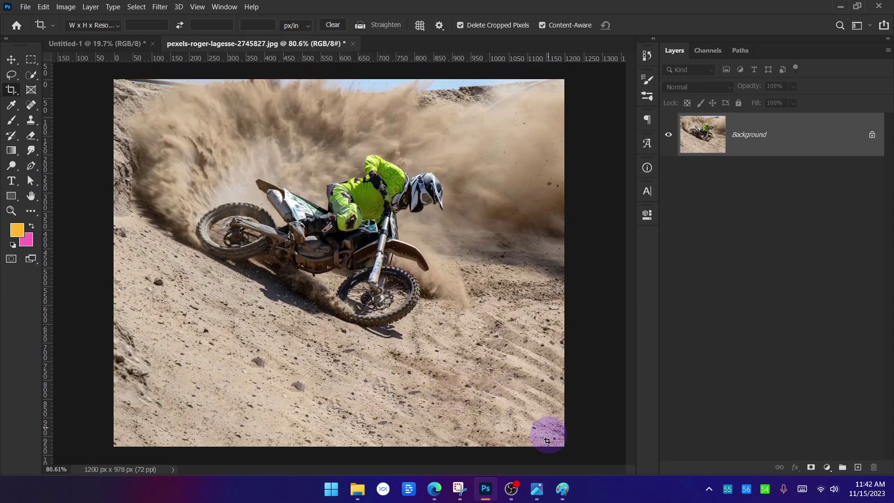
scroll(600, 427, "up", 6)
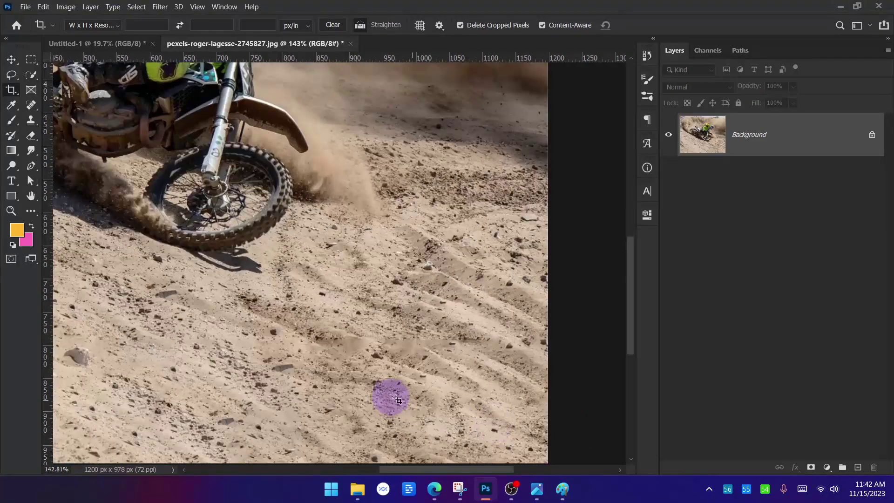
scroll(358, 396, "down", 7)
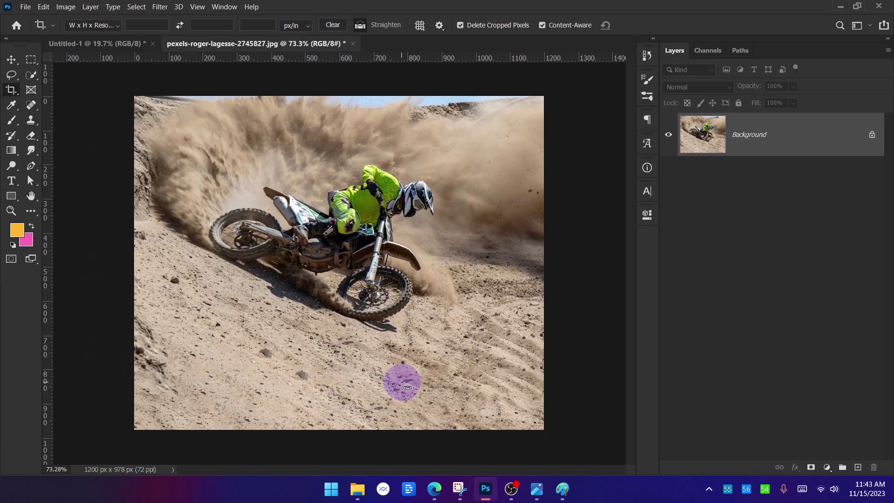
Step: Switch to the flyer document and mark the upper point where the rider's collar crosses the boundary between the orange and cyan strips
left_click(11, 59)
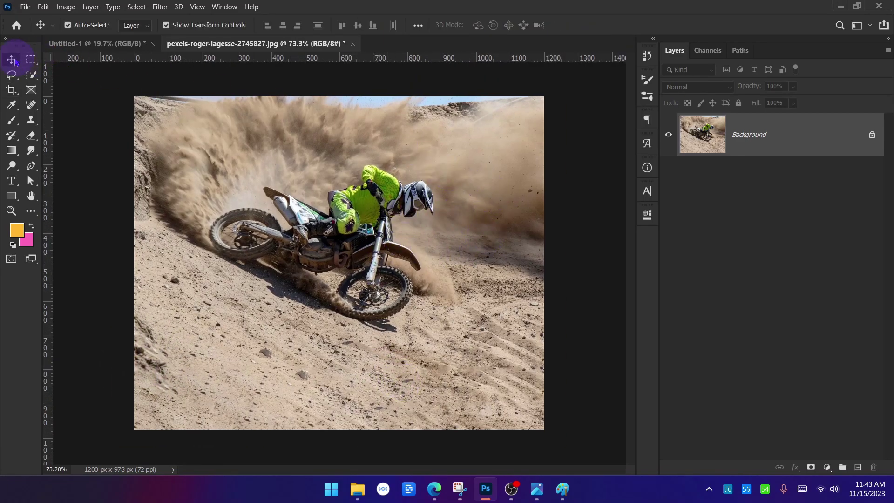
left_click(98, 44)
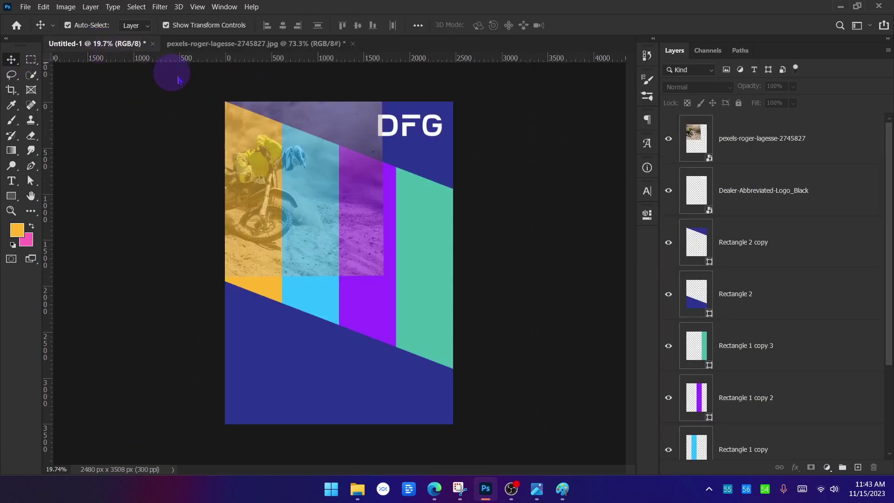
scroll(287, 156, "up", 4)
scroll(266, 130, "up", 5)
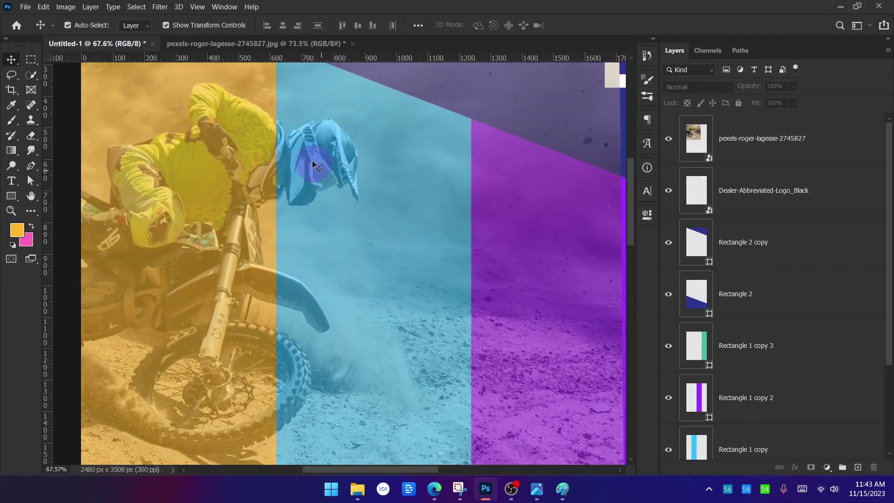
left_click_drag(368, 184, 340, 162)
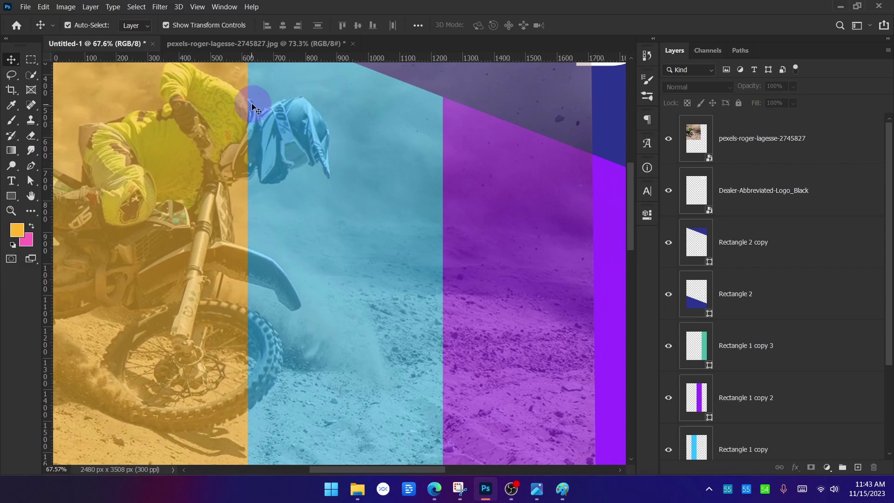
scroll(252, 98, "up", 4)
scroll(252, 97, "up", 8)
key("ctrl+alt+g")
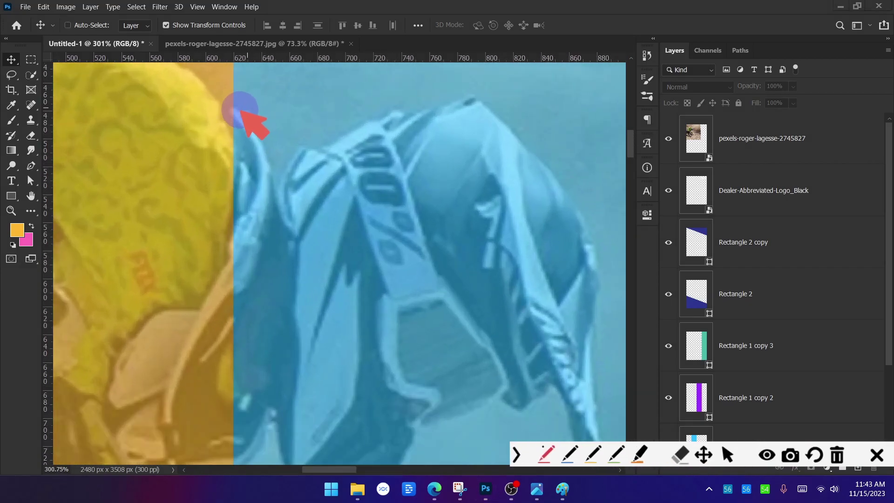
mouse_move(240, 111)
left_mouse_down()
mouse_move(253, 118)
mouse_move(247, 104)
mouse_move(257, 129)
left_mouse_up()
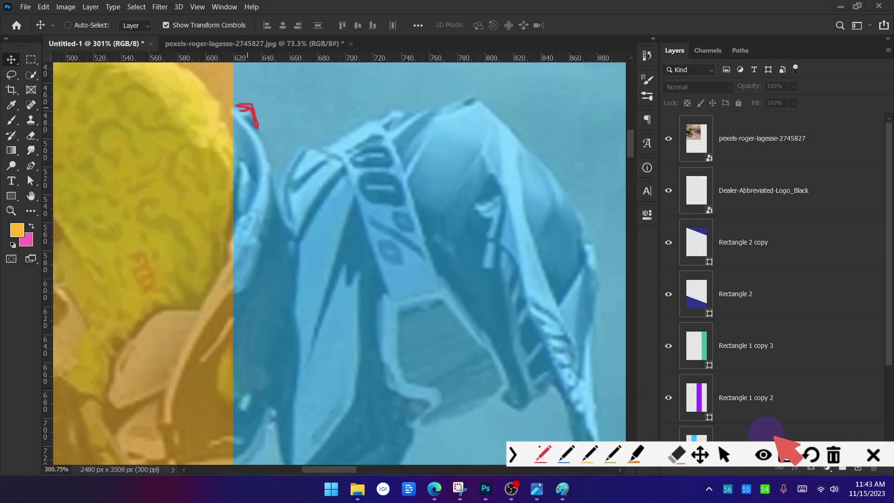
left_click(874, 458)
Step: Mark the lower collar point on the same strip boundary and examine the mudguard and front wheel overlapping the cyan strip
left_click_drag(331, 336, 329, 159)
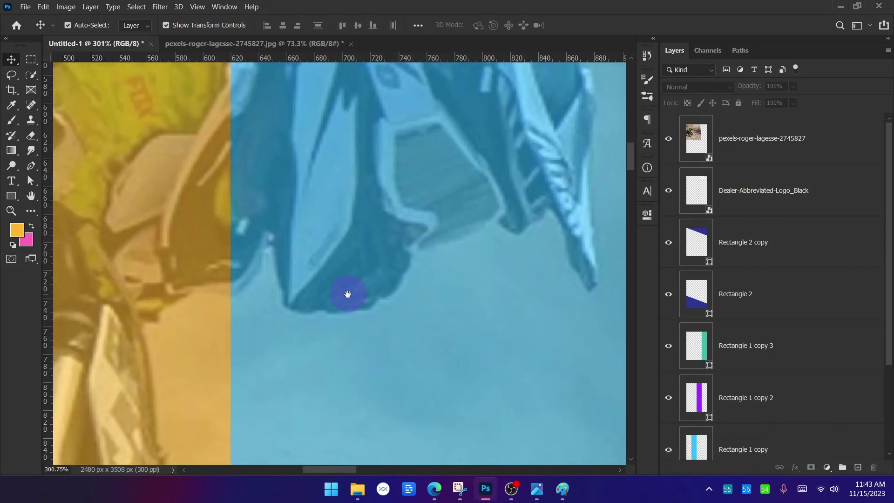
left_click_drag(348, 294, 359, 135)
key("ctrl+alt+g")
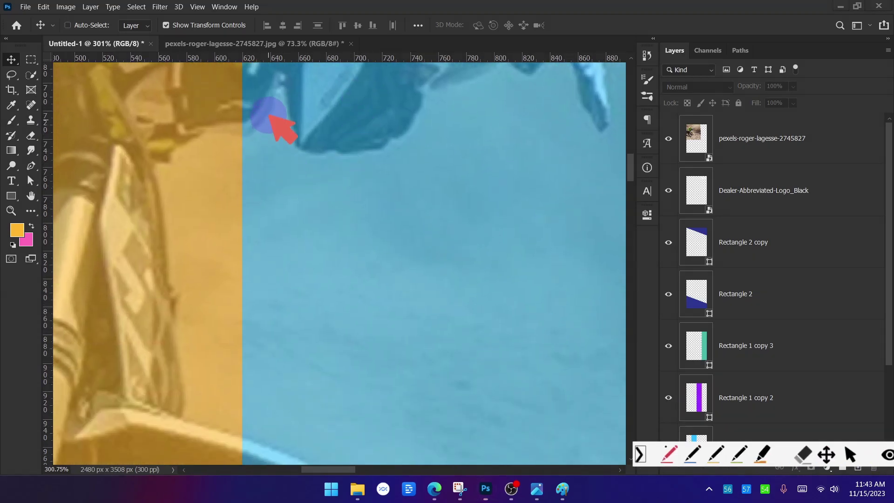
mouse_move(266, 114)
left_mouse_down()
mouse_move(249, 139)
mouse_move(213, 131)
left_mouse_up()
left_click(870, 456)
scroll(399, 259, "down", 6)
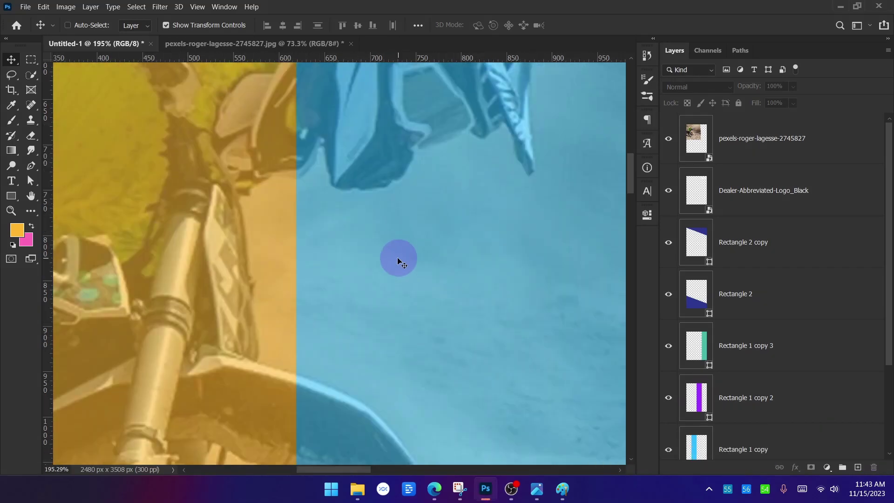
scroll(284, 272, "down", 3)
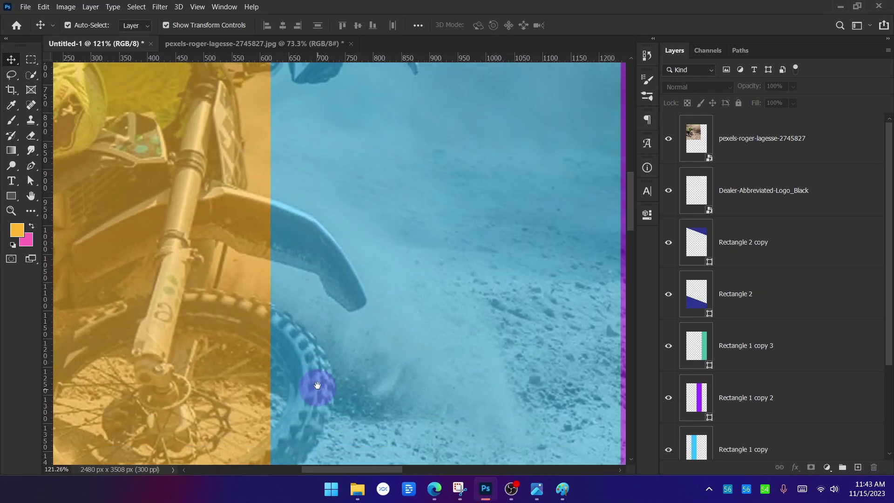
Step: In the source photo, mark the upper and lower points of the rider's collar that match the strip boundary
left_click(312, 44)
scroll(412, 191, "up", 5)
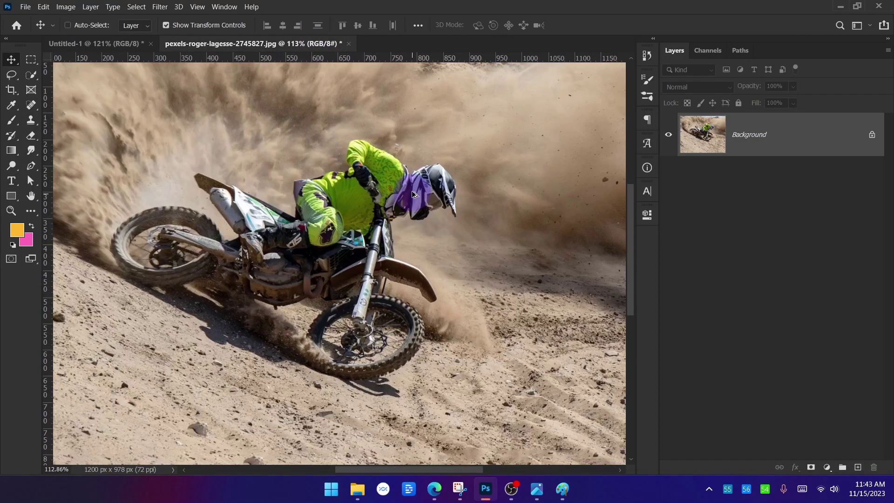
key("ctrl+alt+g")
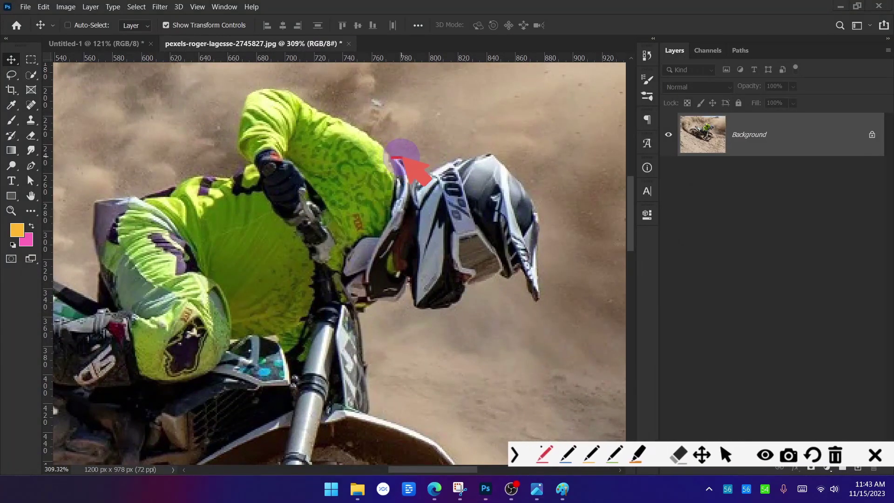
left_click_drag(403, 158, 404, 165)
left_click_drag(401, 293, 386, 301)
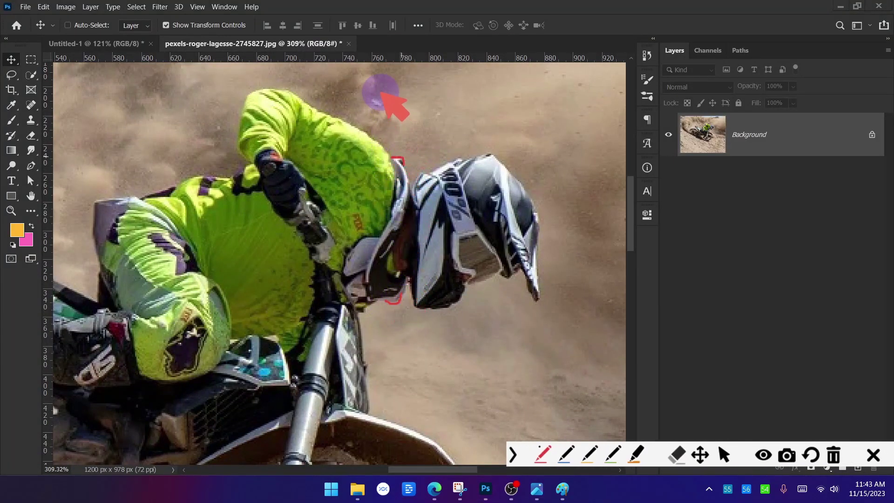
left_click(874, 455)
Step: Mark a vertical cut line through the rider's collar and the front wheel in the source photo
scroll(463, 209, "down", 3)
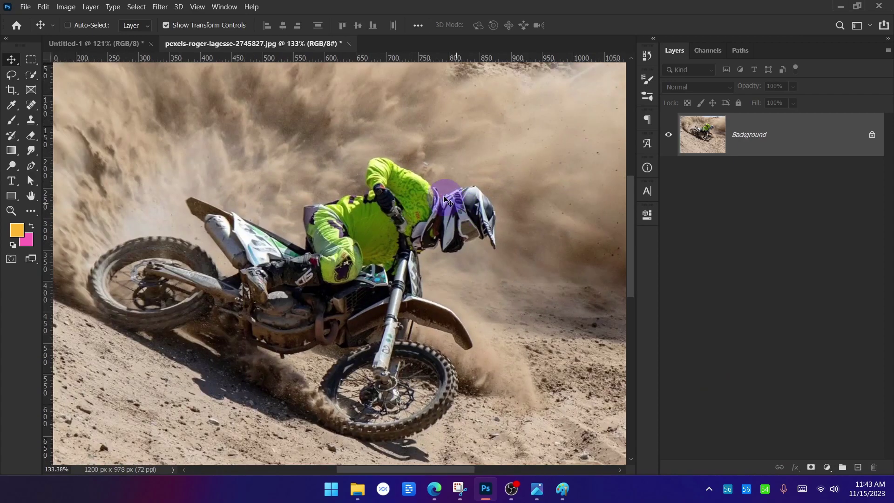
key("ctrl+alt+g")
left_click_drag(422, 138, 433, 447)
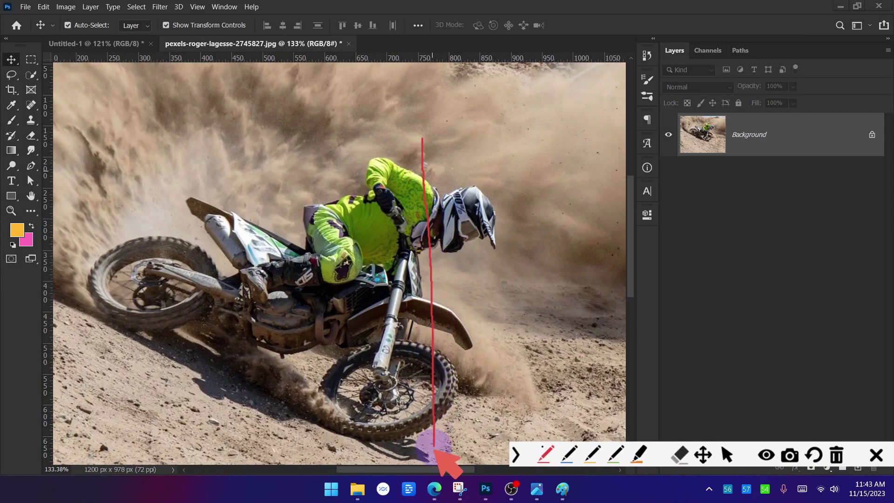
left_click(876, 456)
Step: Draw a white rectangle about 259 x 545 px over the rider, with its right edge at the collar
left_click_drag(500, 224, 341, 172)
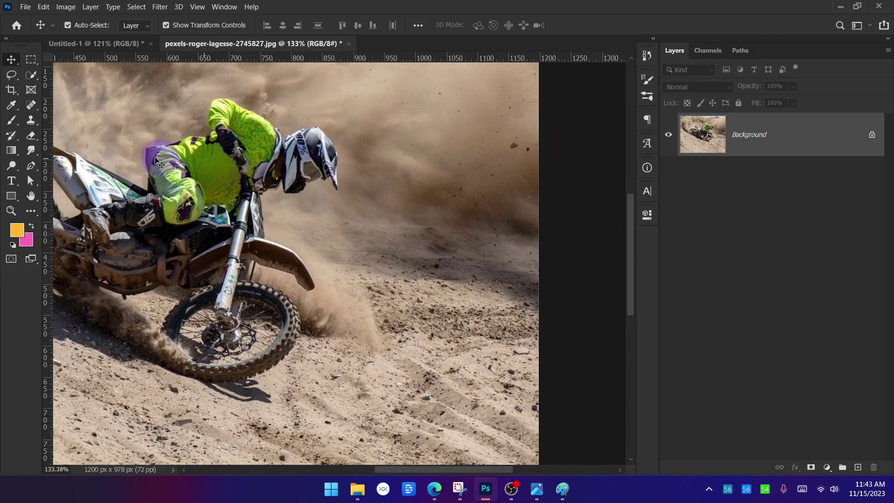
left_click(11, 198)
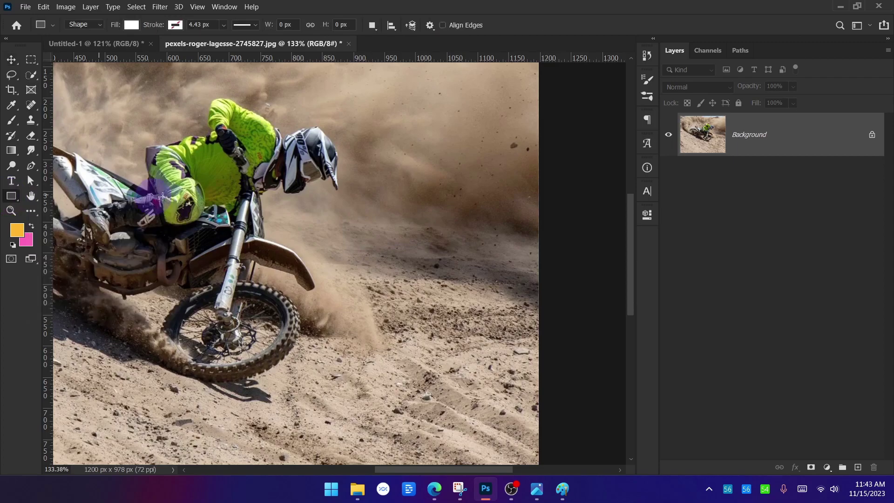
left_click_drag(270, 73, 109, 412)
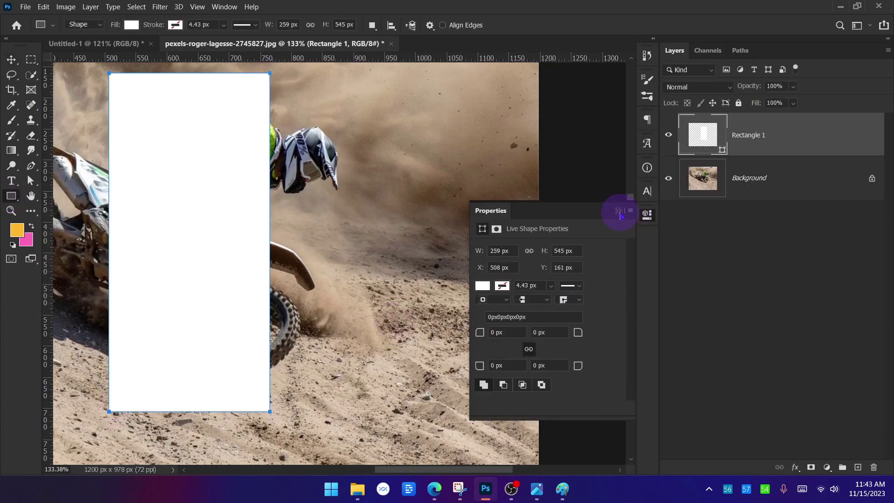
left_click(618, 211)
key("v")
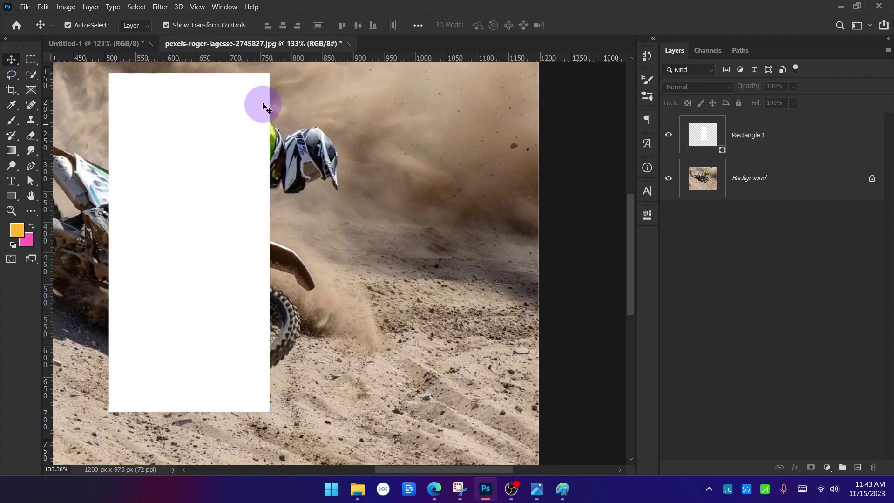
Step: Shift the white rectangle about 3 px right and 8 px down to align its edge with the collar, leaving it deselected
scroll(264, 108, "up", 5)
left_click_drag(186, 157, 215, 159)
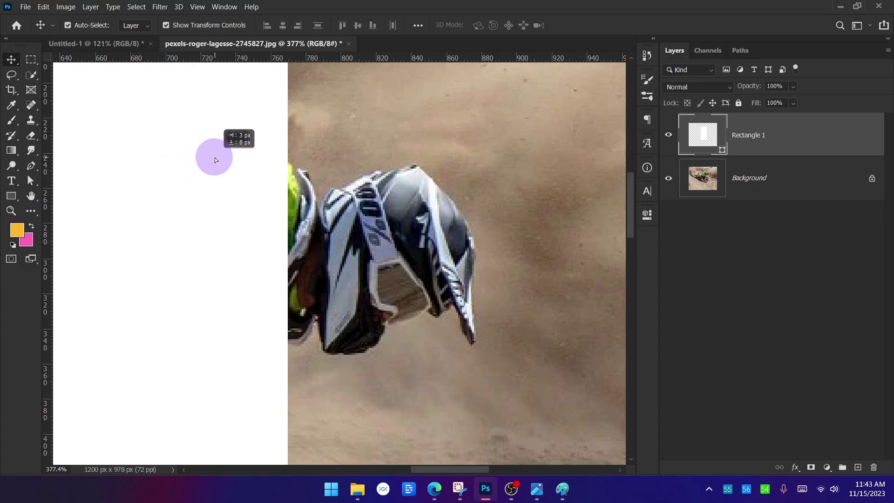
left_click(753, 289)
scroll(466, 201, "down", 6)
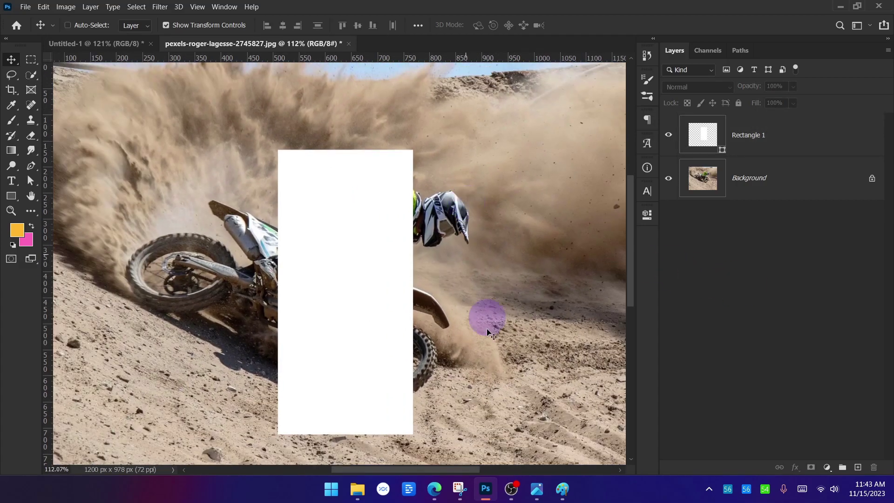
Step: Select the rider's helmet on the Background layer with the Quick Selection tool
scroll(568, 260, "up", 2)
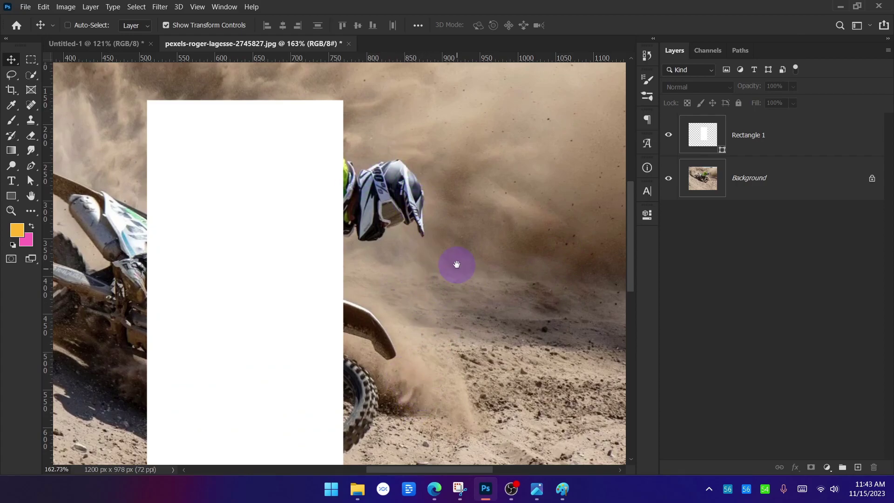
left_click_drag(457, 263, 423, 204)
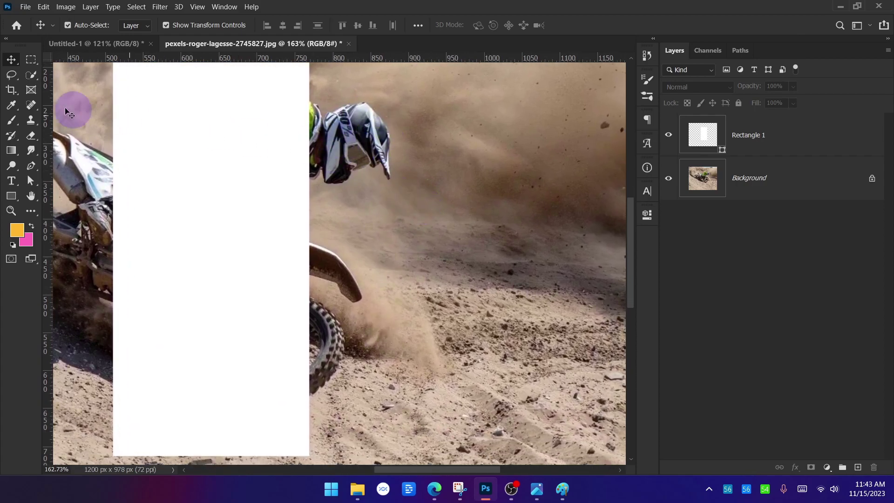
mouse_move(27, 80)
left_mouse_down()
mouse_move(58, 76)
mouse_move(82, 89)
left_mouse_up()
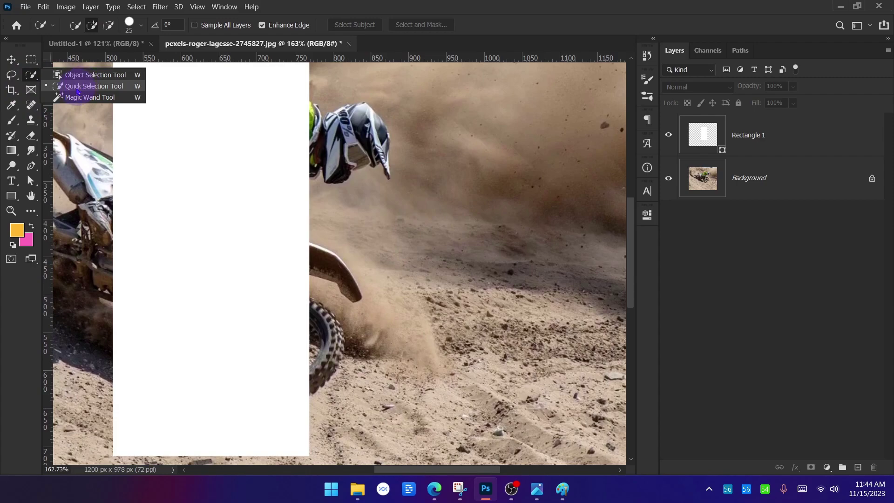
mouse_move(78, 90)
left_mouse_down()
mouse_move(29, 78)
mouse_move(63, 87)
left_mouse_up()
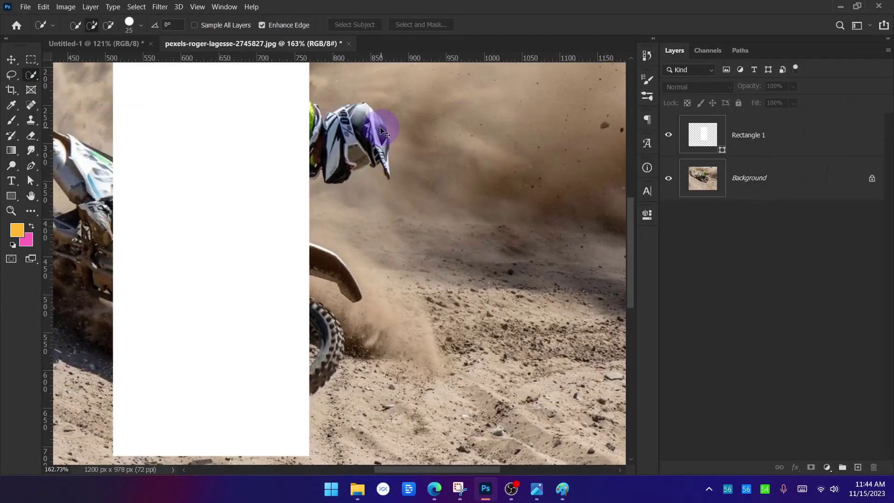
scroll(381, 130, "up", 5)
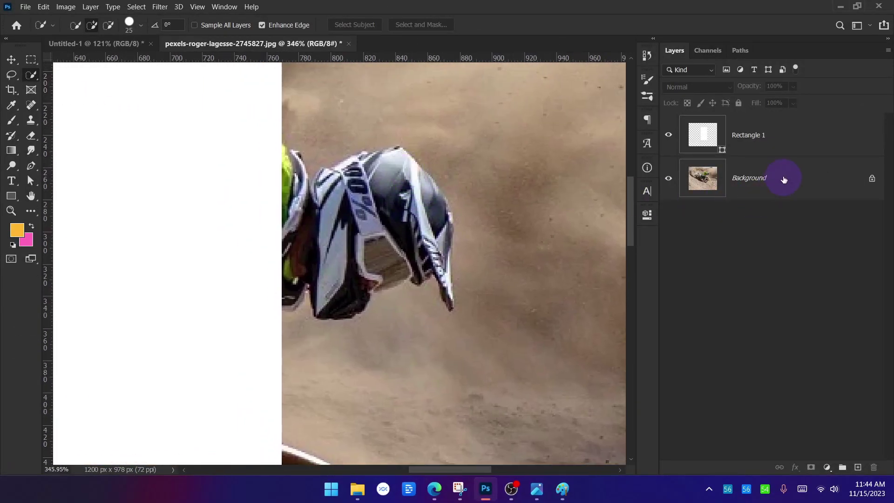
left_click(784, 180)
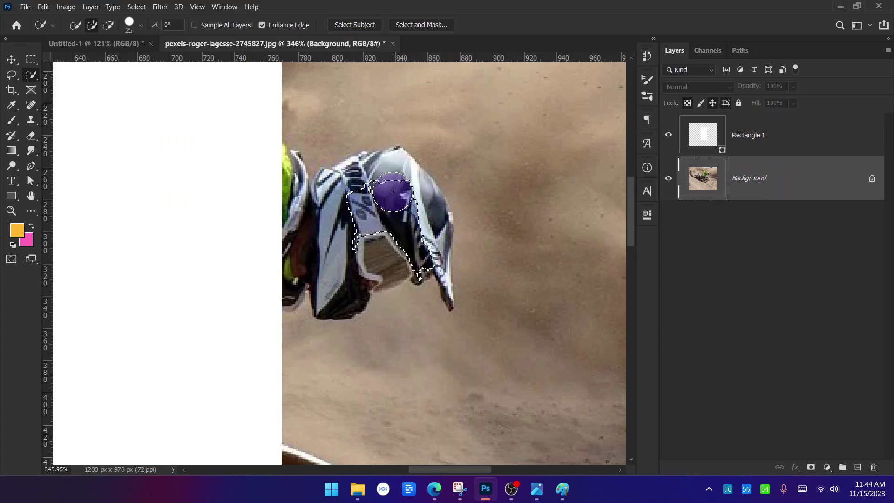
mouse_move(393, 192)
left_mouse_down()
mouse_move(373, 173)
mouse_move(340, 191)
mouse_move(357, 274)
mouse_move(429, 234)
left_mouse_up()
scroll(455, 236, "up", 3)
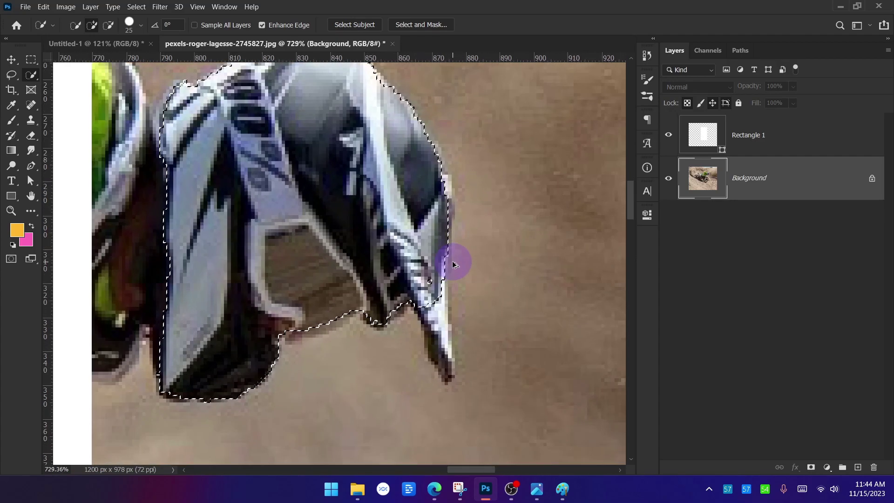
Step: Add the missed pointed tip of the helmet's visor to the selection with the Lasso tool
scroll(343, 200, "down", 3)
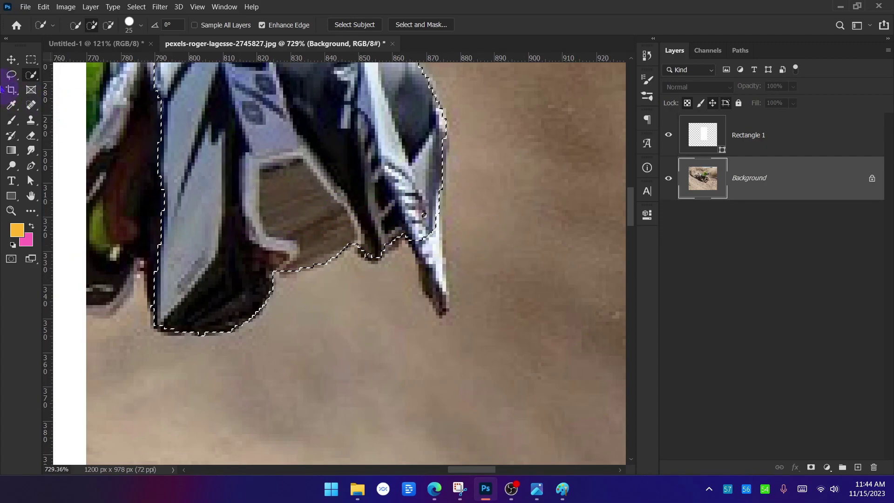
scroll(461, 279, "down", 2)
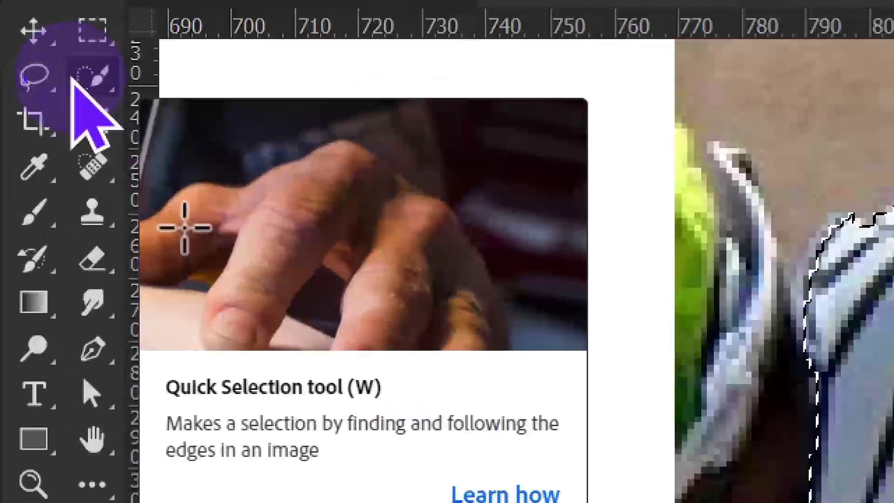
right_click(31, 76)
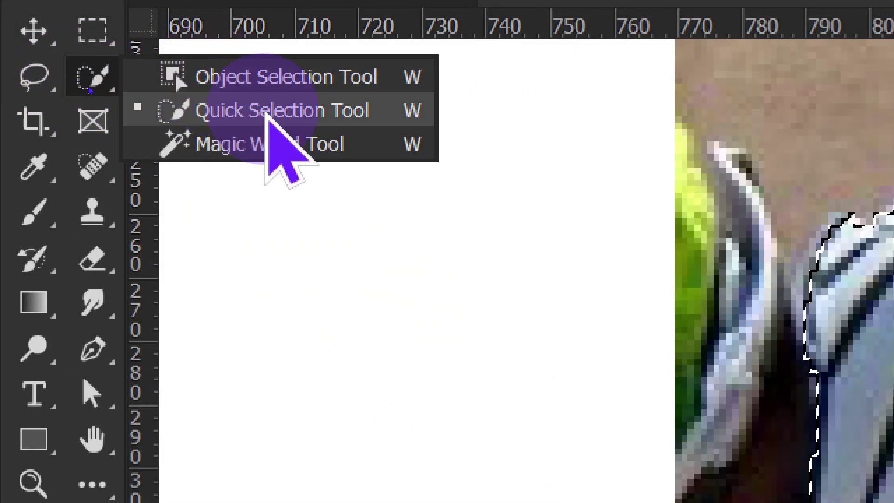
right_click(33, 72)
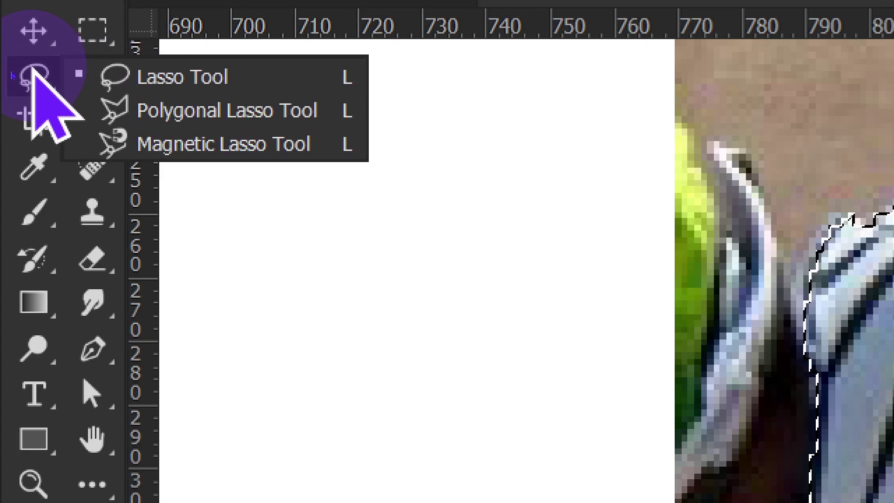
left_click(173, 80)
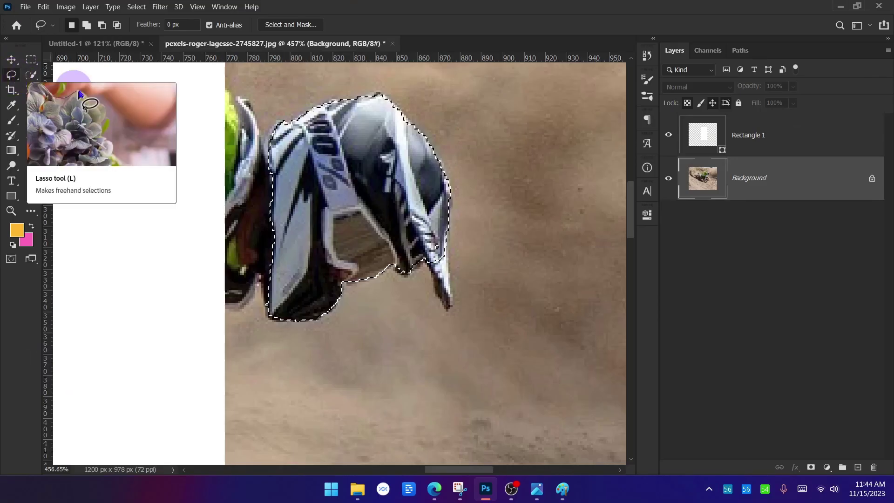
left_click(433, 279)
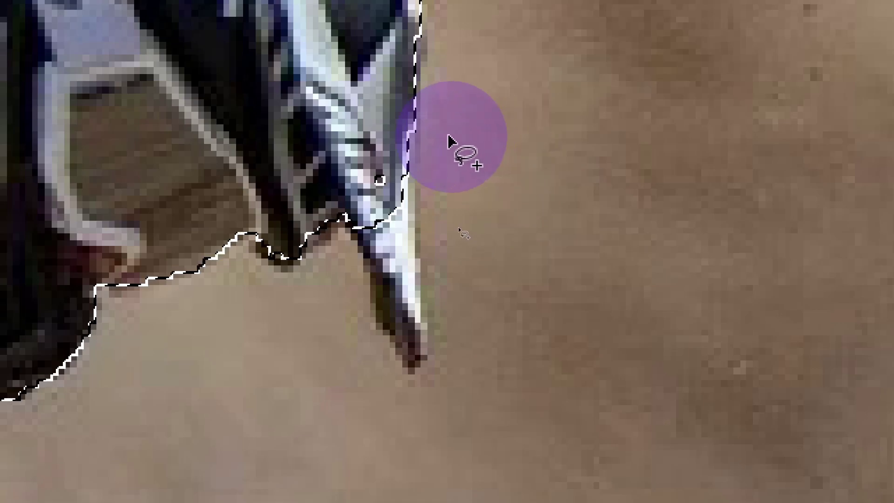
scroll(375, 78, "up", 1)
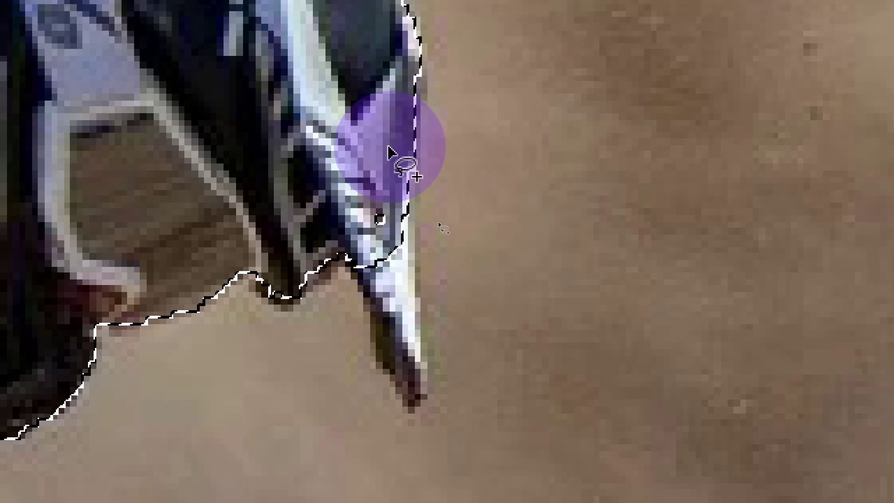
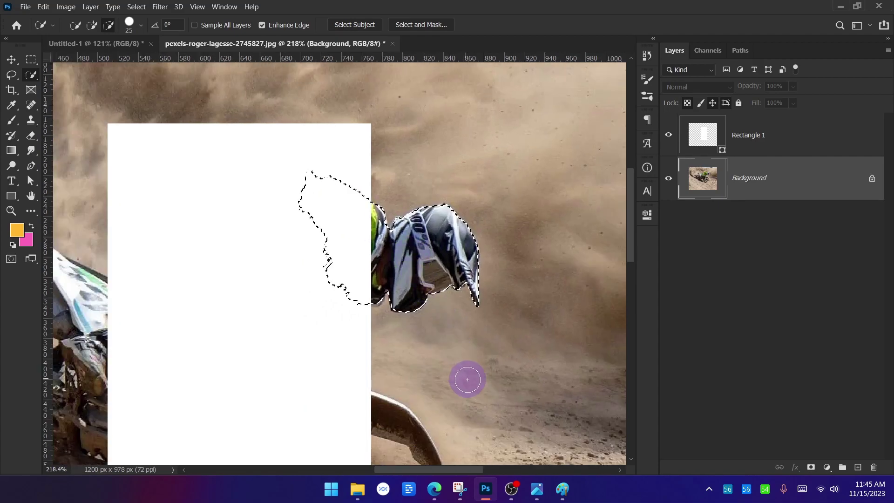
Step: Add the front fender to the selection with the Quick Selection tool, refining its tip with a brush size of 10
scroll(384, 273, "up", 6)
scroll(325, 198, "up", 2)
left_click(321, 186)
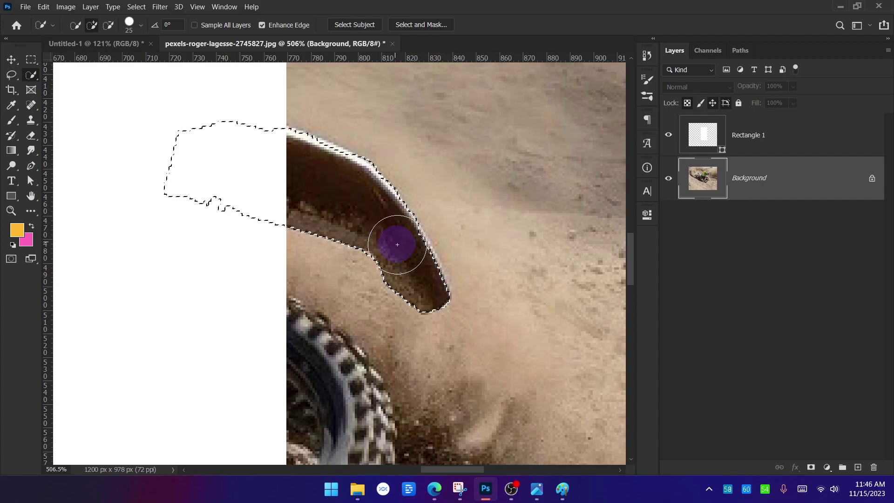
key("bracketleft")
key("bracketleft")
key("bracketleft")
mouse_move(405, 248)
left_mouse_down()
mouse_move(424, 255)
mouse_move(431, 276)
mouse_move(415, 295)
mouse_move(403, 190)
mouse_move(413, 289)
left_mouse_up()
scroll(318, 126, "up", 2)
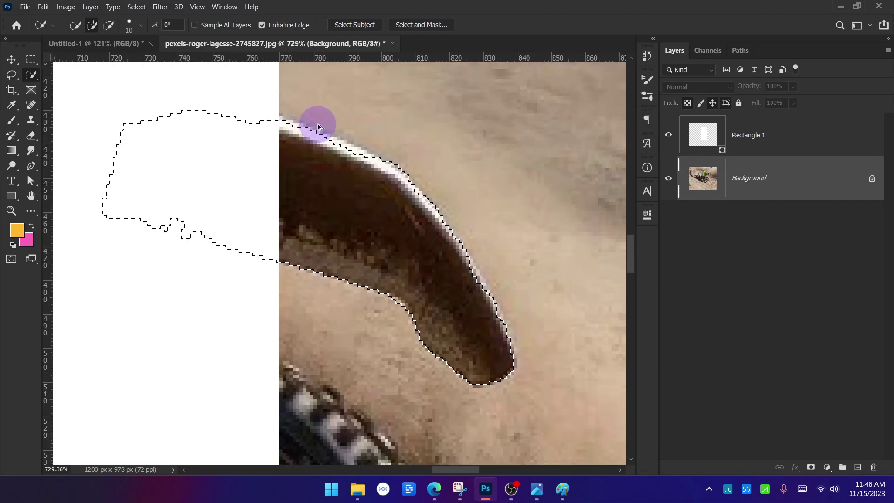
scroll(379, 250, "down", 2)
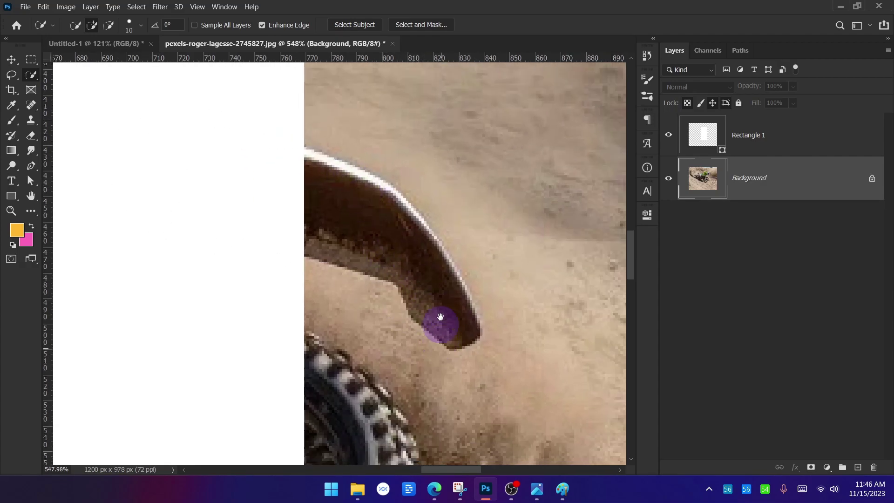
Step: Add the front wheel below the fender to the selection with the Quick Selection tool
left_click_drag(439, 340, 425, 142)
scroll(369, 235, "down", 1)
mouse_move(357, 228)
left_mouse_down()
mouse_move(311, 177)
mouse_move(341, 191)
mouse_move(373, 240)
mouse_move(379, 274)
mouse_move(368, 317)
mouse_move(386, 240)
mouse_move(363, 226)
mouse_move(368, 310)
mouse_move(375, 234)
mouse_move(299, 315)
left_mouse_up()
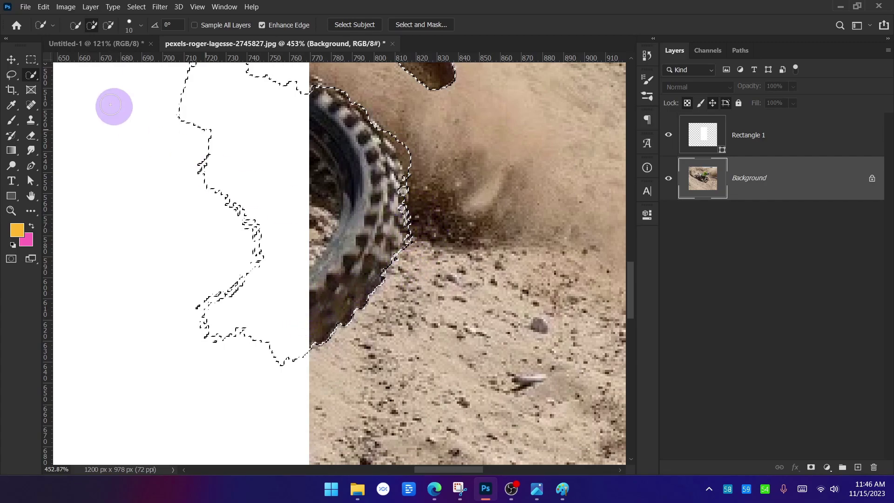
Step: Subtract the excess dirt background along the tyre's upper outer edge from the selection with the Lasso tool
left_click(11, 74)
scroll(373, 115, "up", 4)
left_click_drag(411, 116, 411, 185)
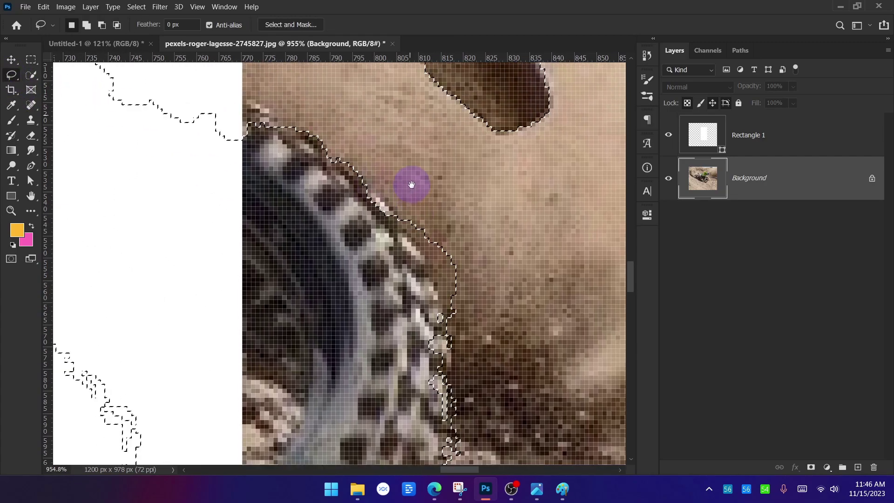
scroll(256, 113, "up", 2)
mouse_move(217, 92)
left_mouse_down()
mouse_move(272, 112)
mouse_move(169, 113)
left_mouse_up()
left_click_drag(450, 281, 389, 176)
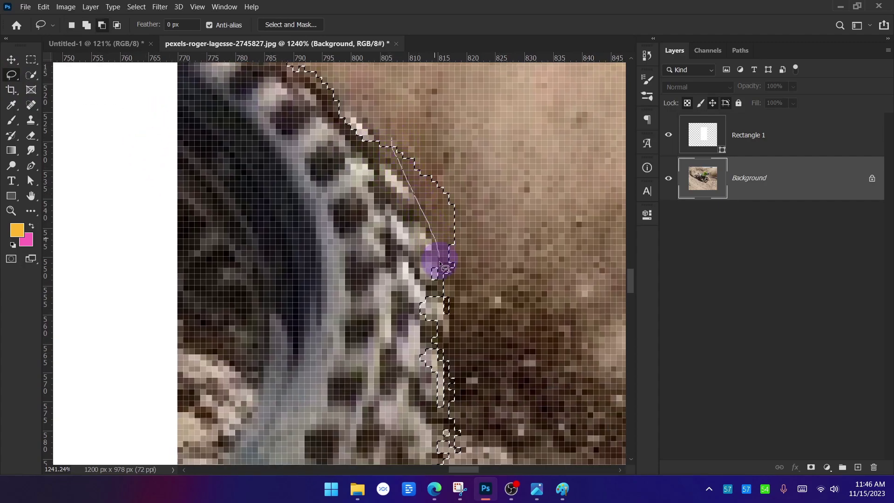
left_click_drag(494, 286, 458, 140)
left_click_drag(467, 344, 445, 201)
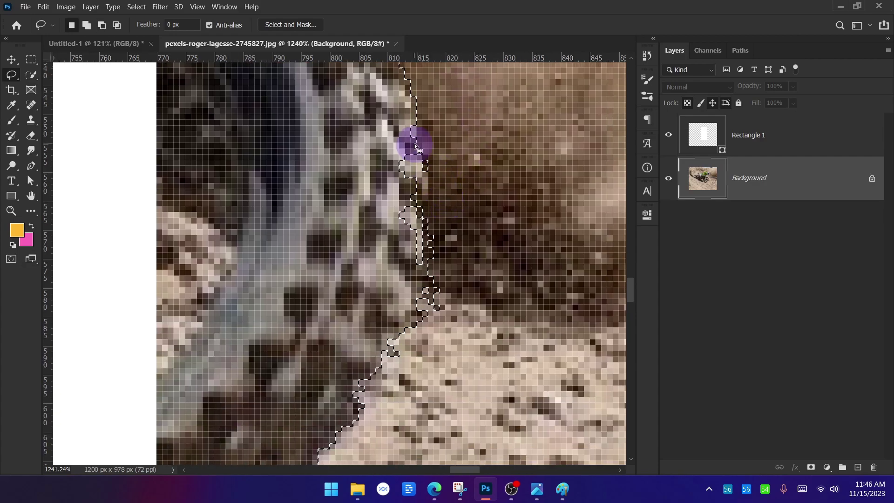
Step: Clean up the selection along the tyre's middle outer edge, cutting off the jagged strip and adding the tread knobs back
scroll(447, 233, "down", 2)
scroll(447, 236, "down", 2)
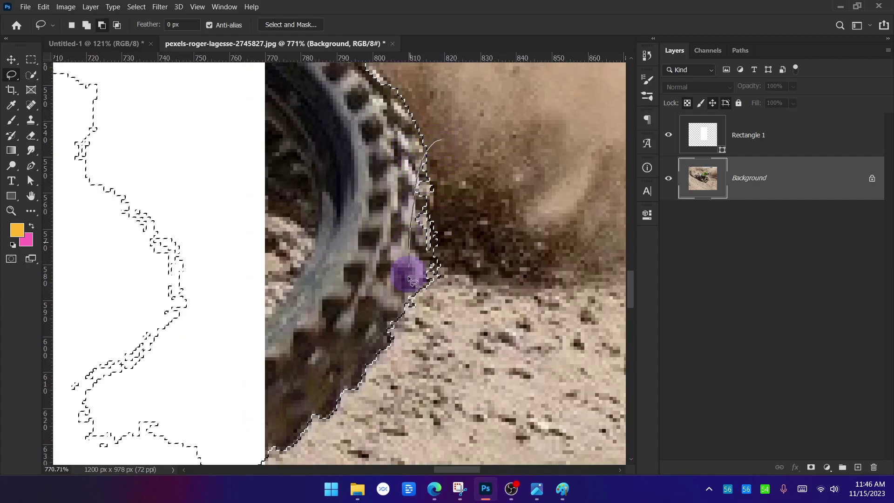
scroll(471, 192, "up", 2)
scroll(470, 192, "up", 1)
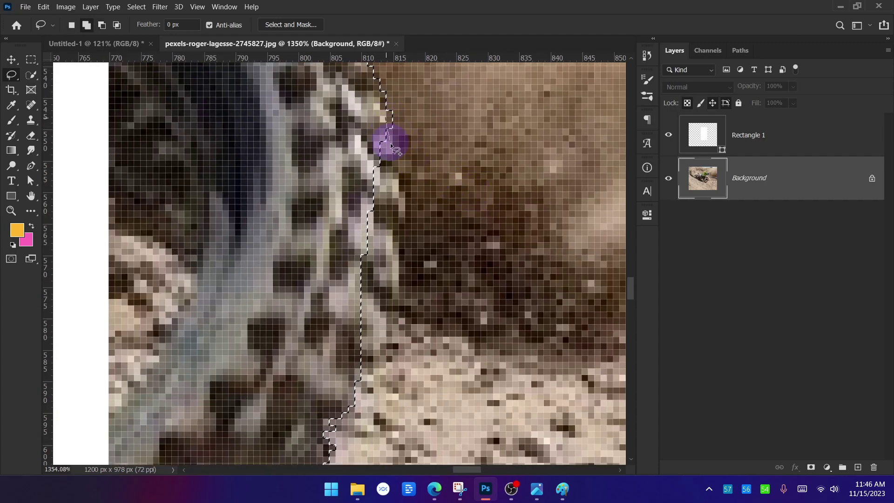
mouse_move(397, 237)
left_mouse_down()
mouse_move(380, 359)
mouse_move(345, 402)
mouse_move(298, 337)
mouse_move(320, 211)
mouse_move(391, 147)
left_mouse_up()
scroll(392, 147, "down", 9)
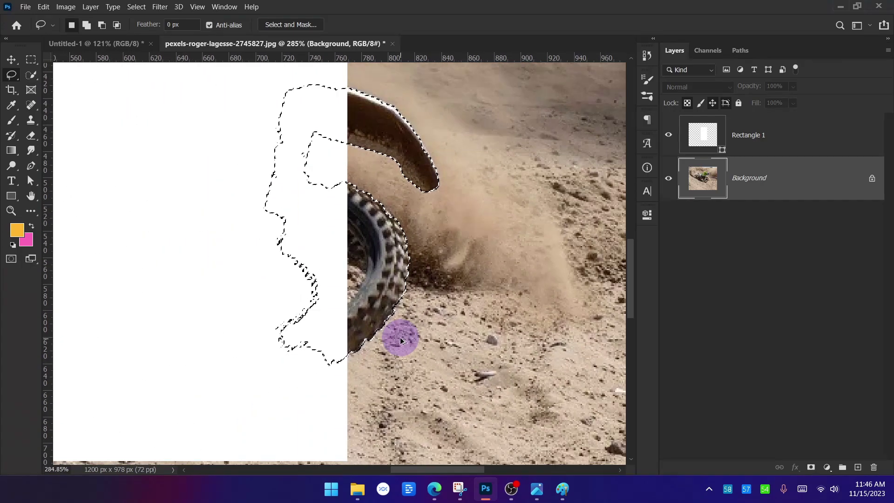
Step: Subtract the open area inside the wheel's rim from the selection with the Lasso tool
scroll(372, 279, "up", 6)
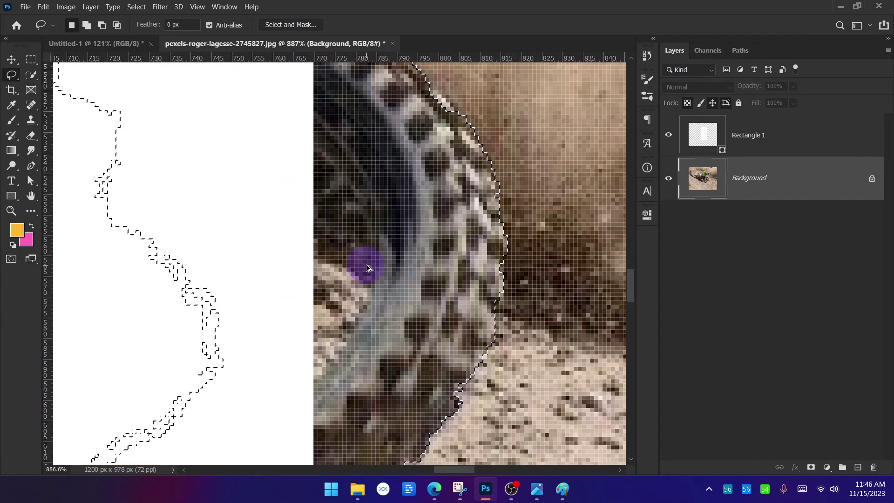
left_click_drag(299, 140, 356, 181)
mouse_move(376, 271)
left_mouse_down()
mouse_move(342, 349)
mouse_move(267, 361)
mouse_move(302, 131)
mouse_move(339, 149)
mouse_move(366, 195)
mouse_move(248, 148)
left_mouse_up()
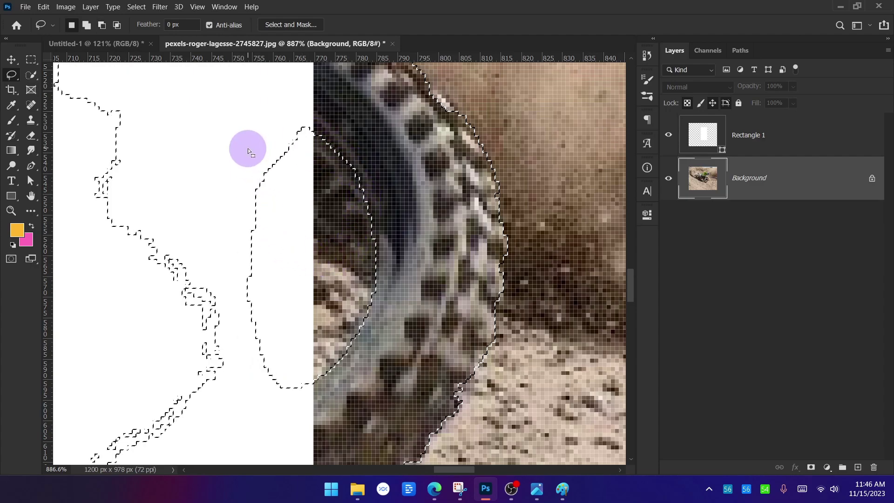
scroll(435, 252, "down", 3)
scroll(424, 269, "up", 2)
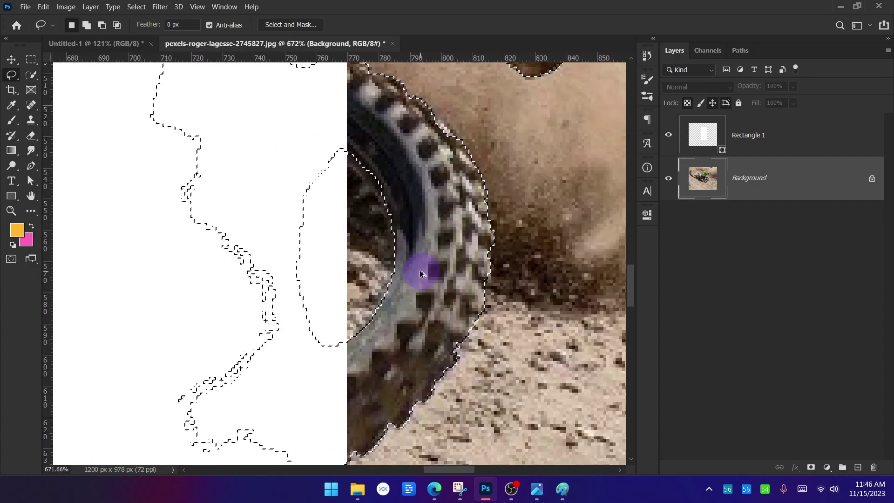
scroll(420, 274, "up", 1)
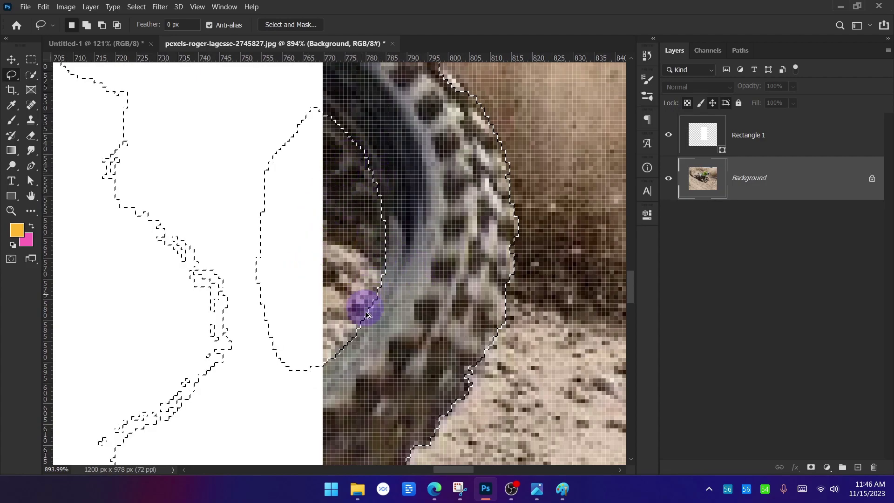
scroll(362, 301, "down", 4)
scroll(410, 344, "up", 3)
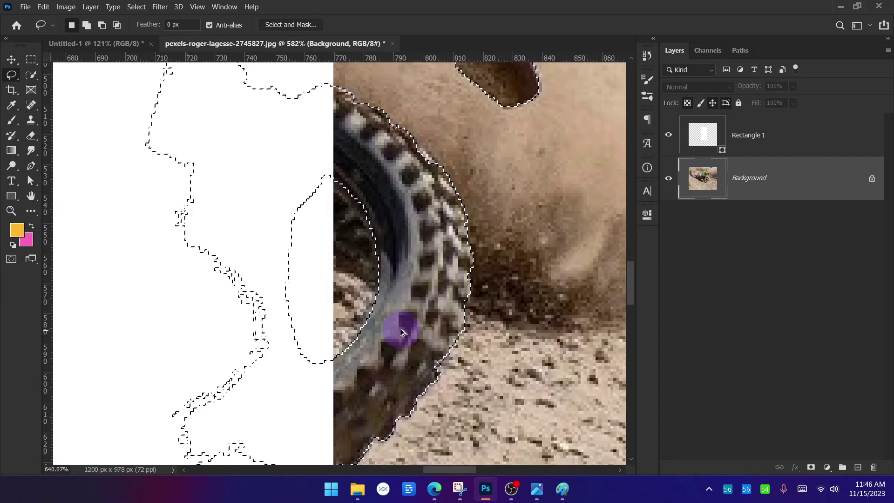
scroll(402, 333, "up", 1)
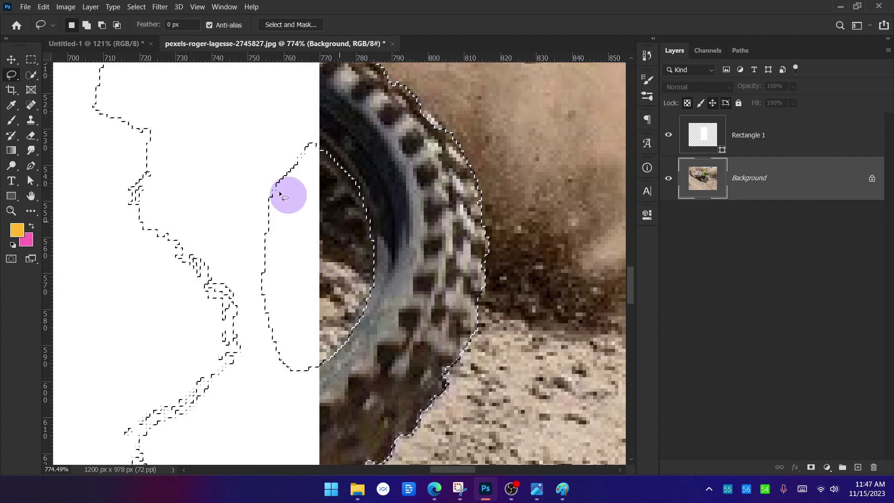
Step: Add the wheel's upper spoke back to the selection as a thin strip with the Polygonal Lasso tool
right_click(11, 75)
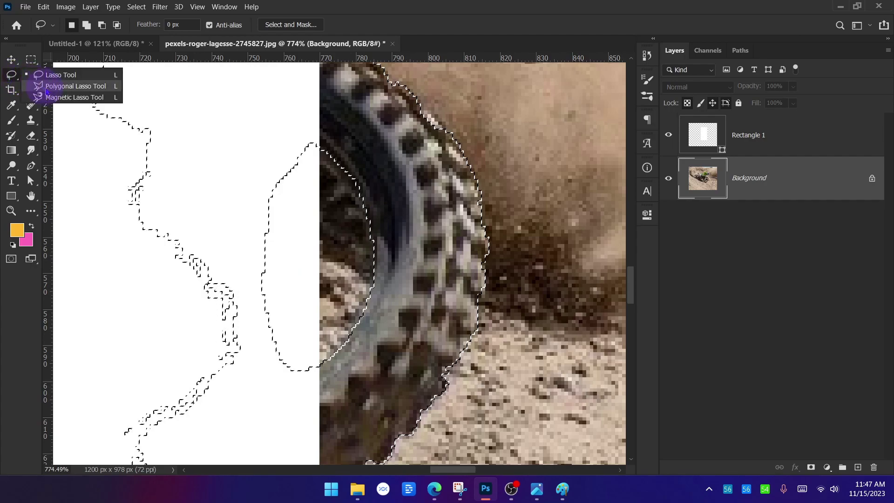
left_click(70, 86)
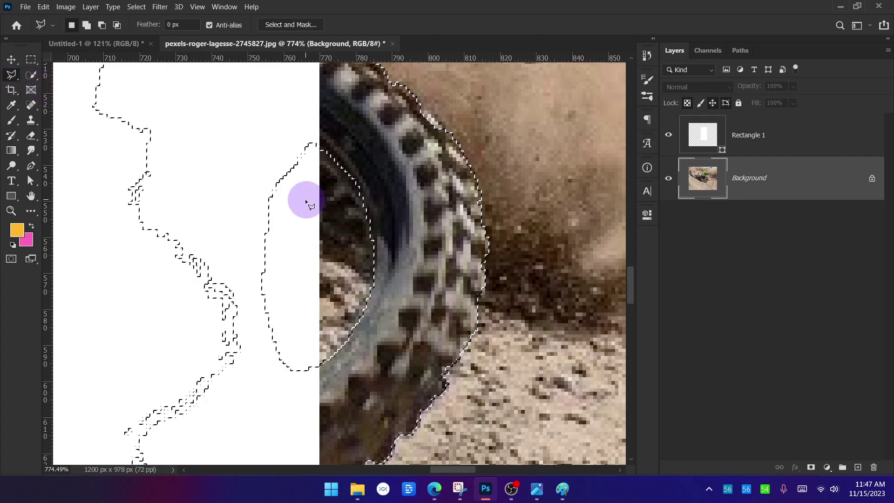
key("shift")
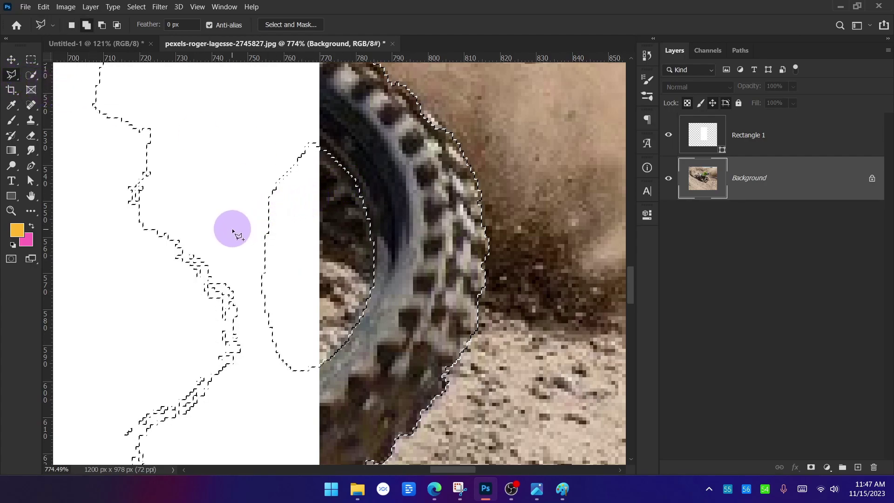
left_click(374, 172)
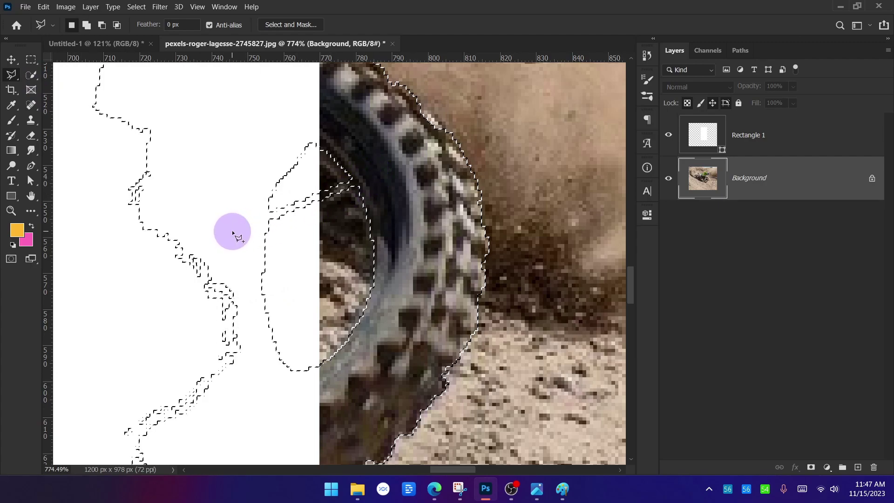
scroll(392, 208, "up", 5)
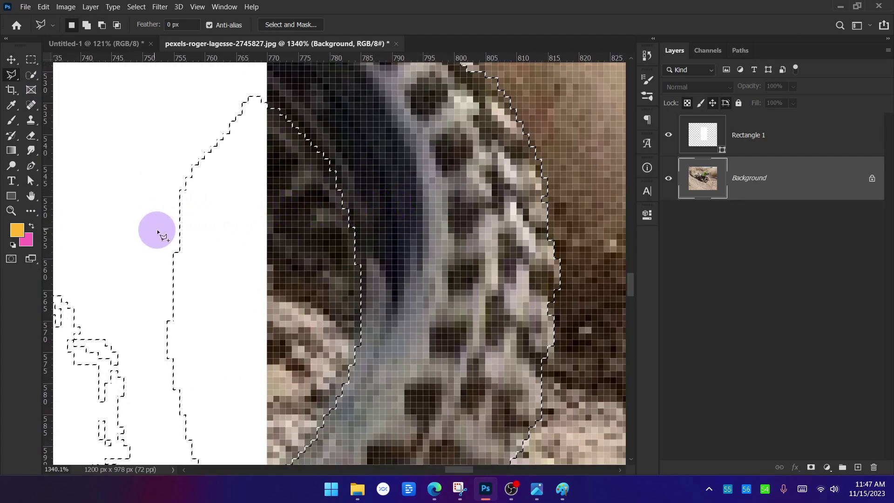
scroll(343, 231, "down", 3)
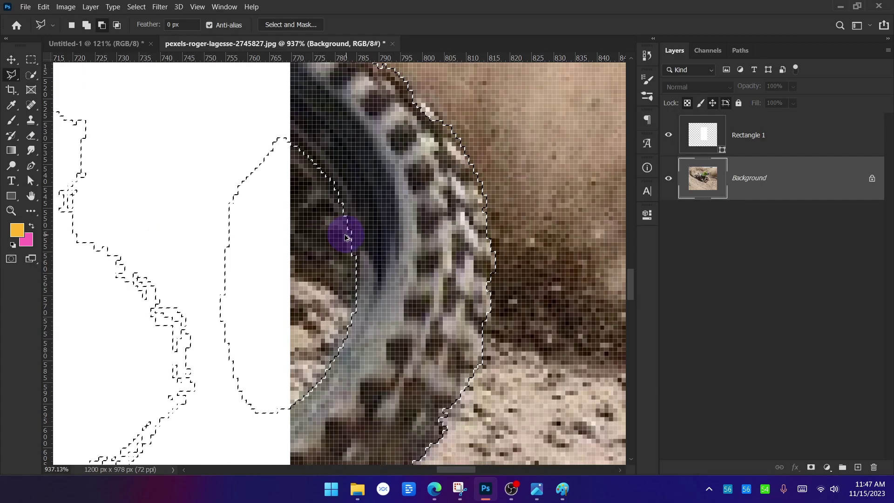
left_click(340, 179)
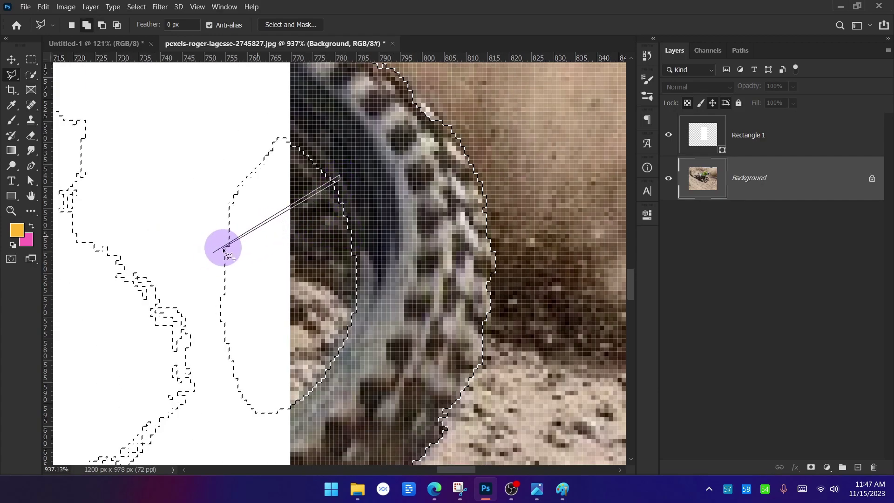
left_click(214, 252)
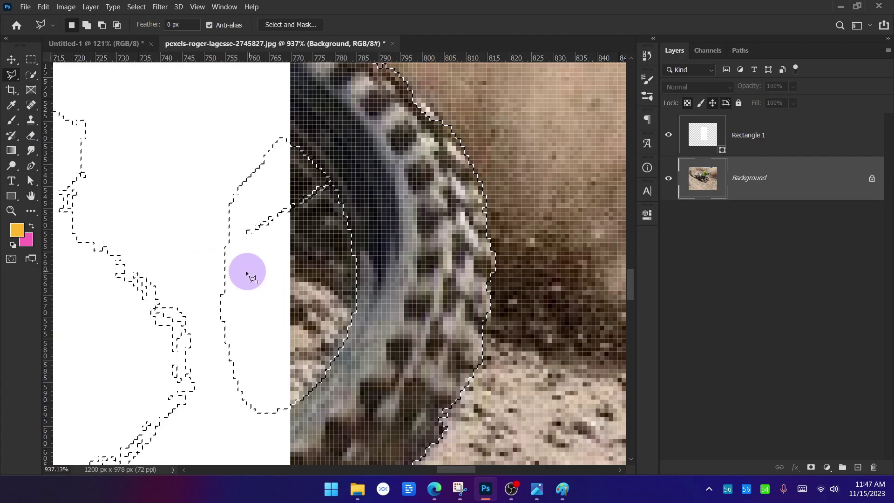
Step: Add the wheel's middle spoke back to the selection as a thin strip with the Polygonal Lasso tool
left_click(370, 261)
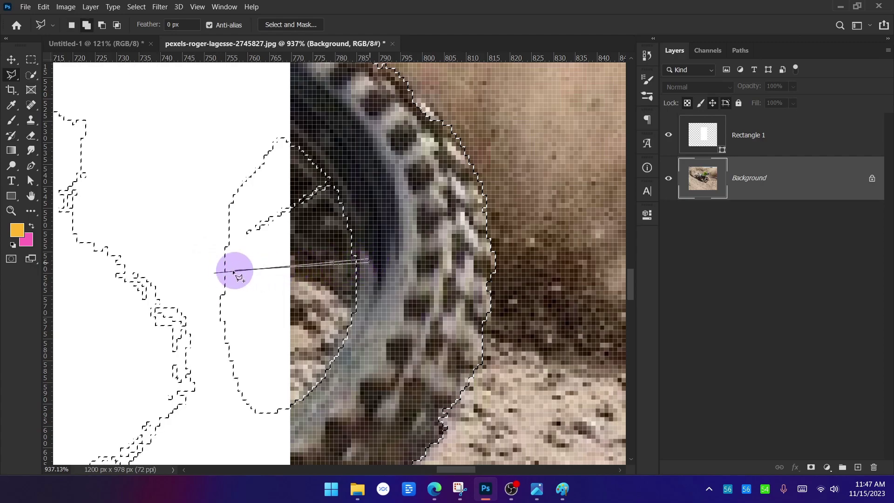
left_click(213, 273)
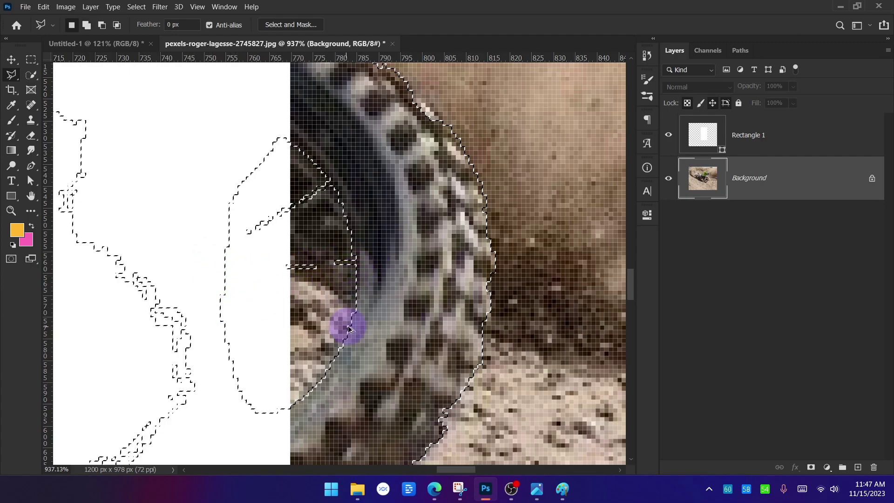
scroll(344, 312, "up", 4)
left_click(198, 220)
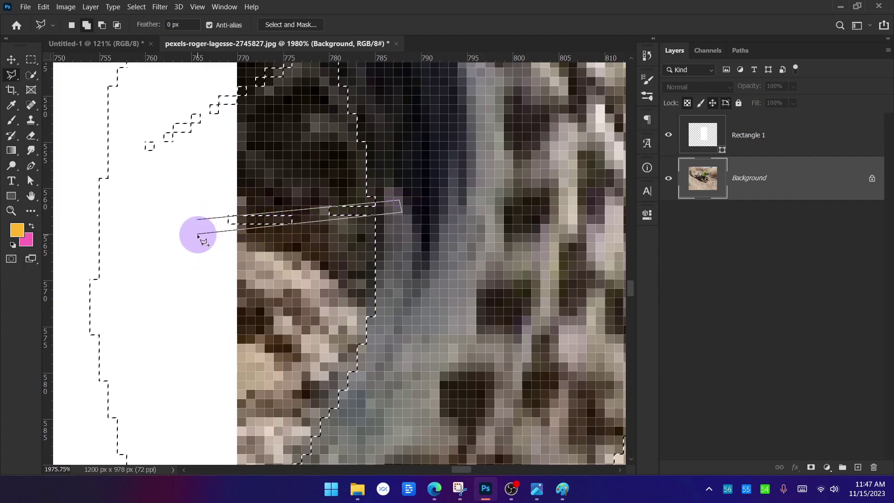
left_click(195, 219)
scroll(384, 223, "down", 2)
scroll(383, 222, "down", 1)
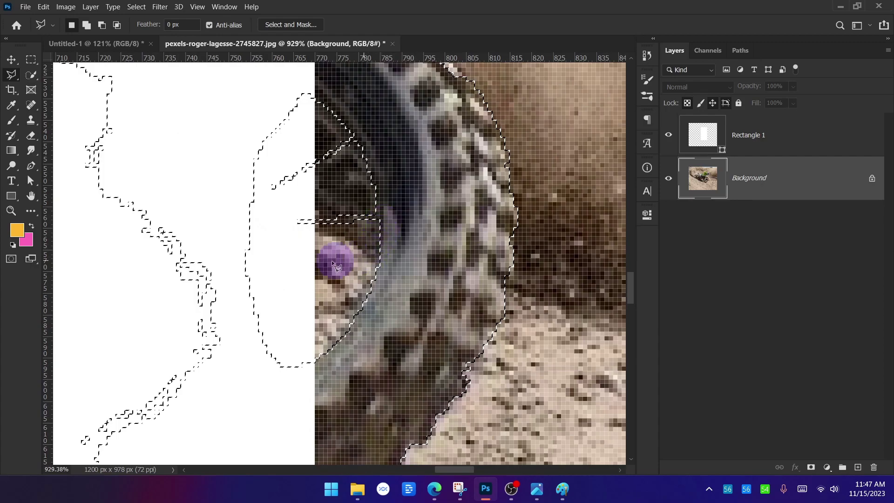
Step: Add the wheel's lower spoke to the selection as a narrow strip crossing the open rim area
left_click(235, 253, "shift")
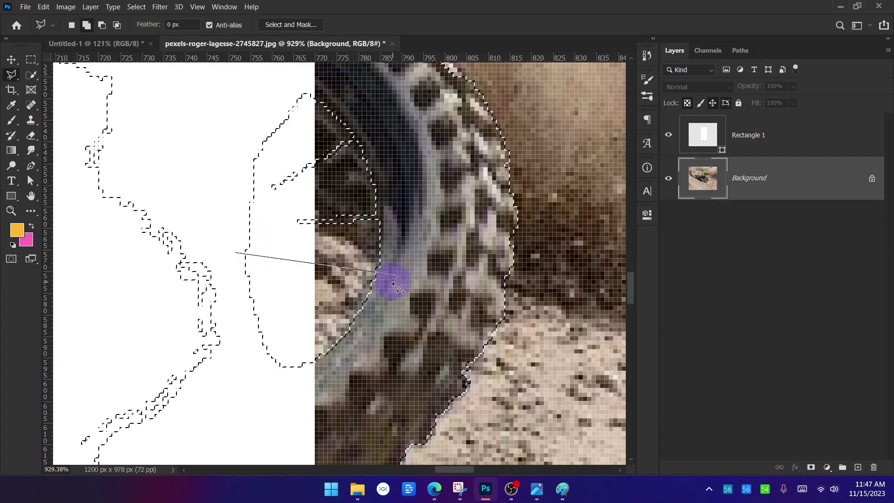
left_click(398, 276)
left_click(236, 255)
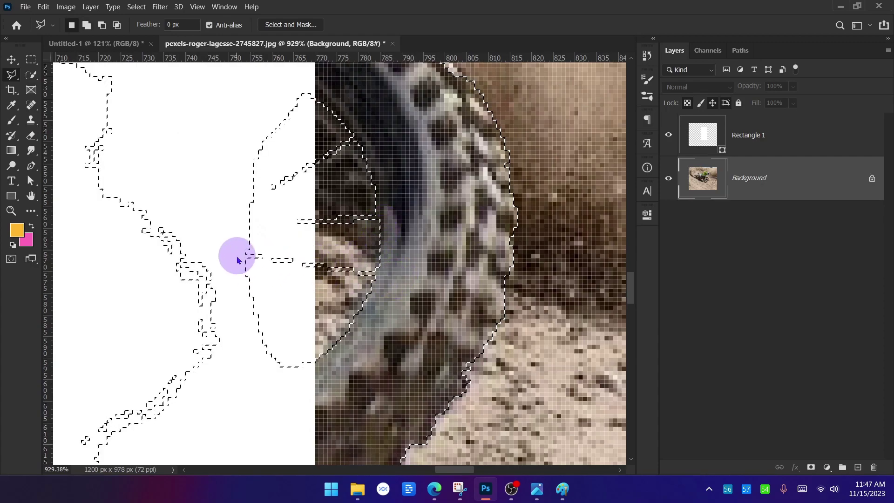
Step: Hide the white rectangle and output the selection from Select and Mask as a New Layer with Layer Mask
scroll(351, 256, "down", 3)
scroll(378, 265, "down", 4)
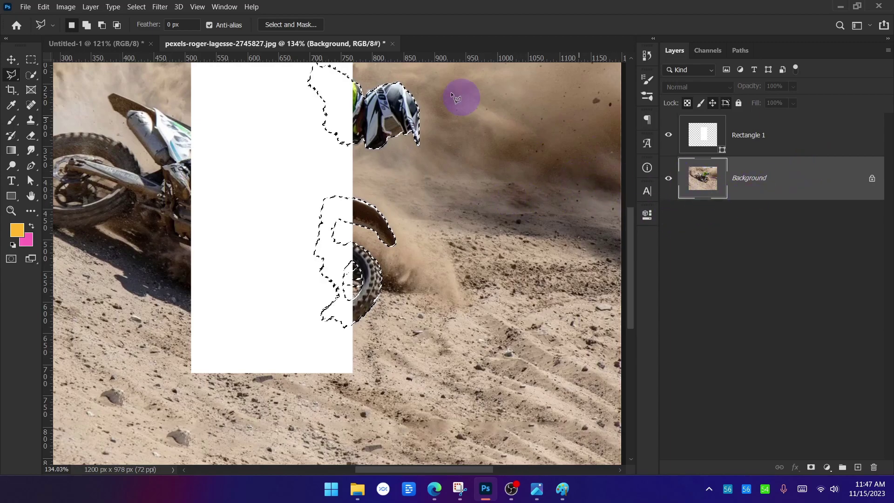
left_click(278, 28)
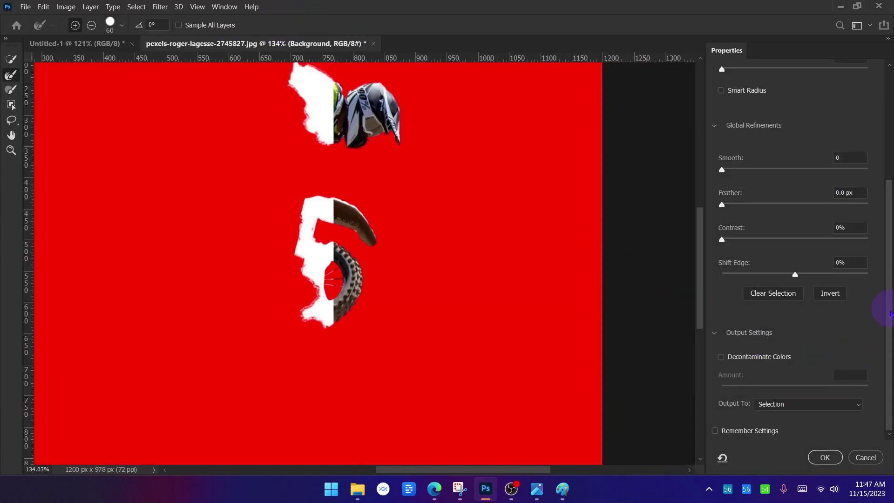
left_click(865, 456)
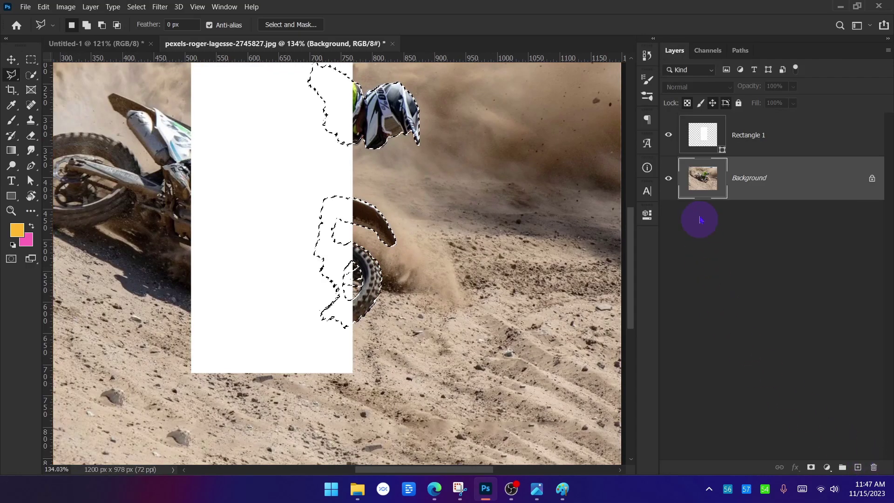
left_click(670, 140)
left_click(310, 26)
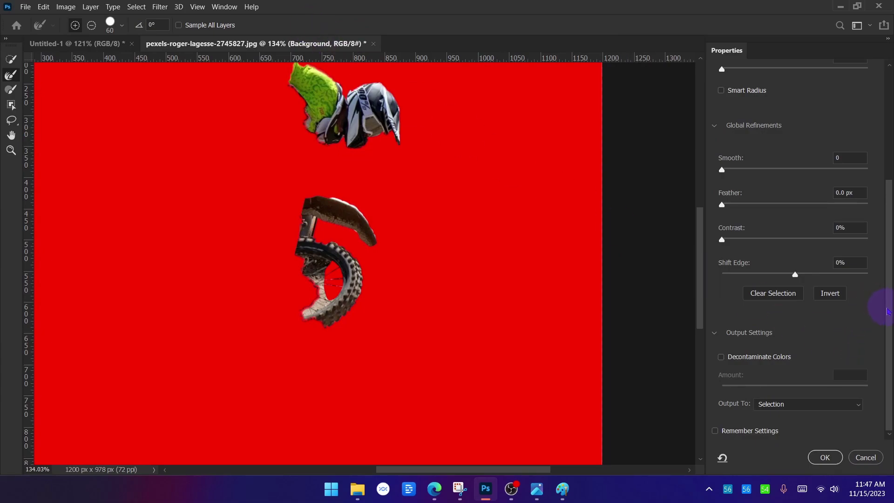
left_click(804, 404)
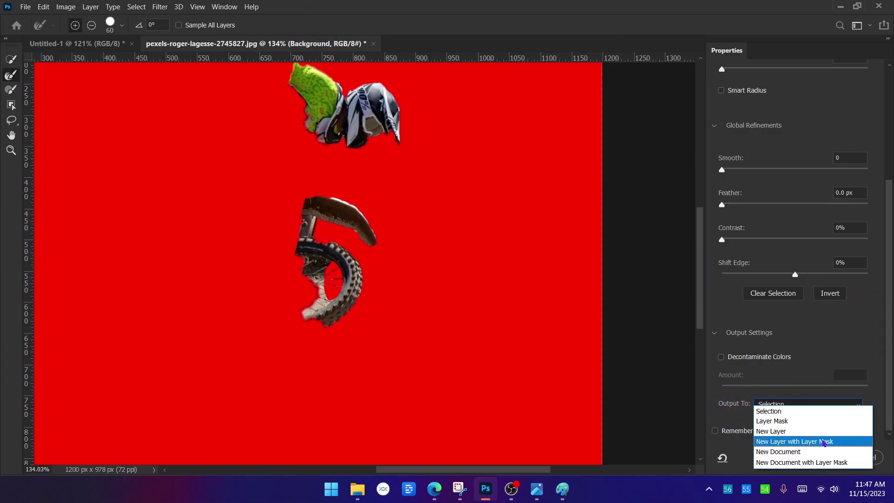
left_click(821, 443)
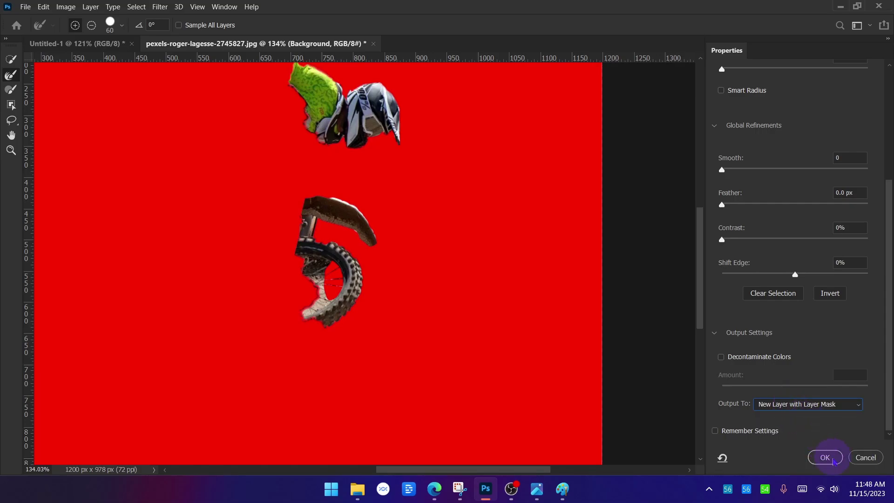
left_click(827, 457)
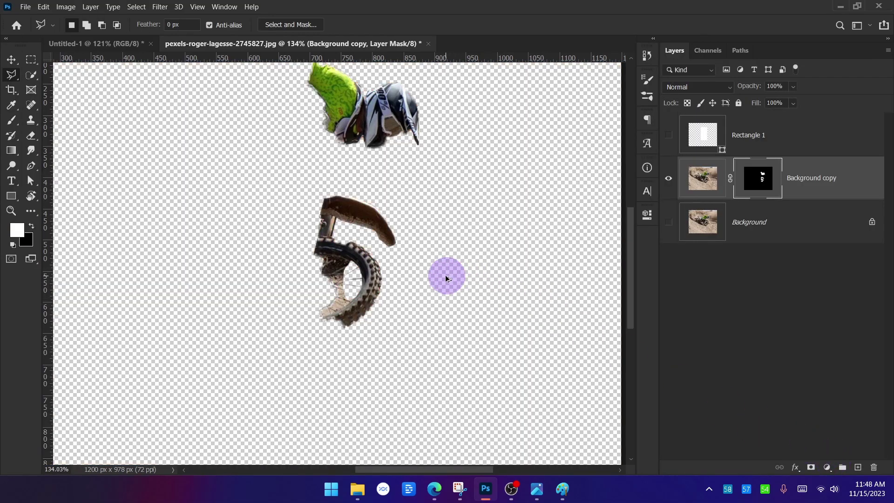
Step: Delete the hidden white rectangle layer and select the mask of the cutout layer
scroll(436, 270, "down", 5)
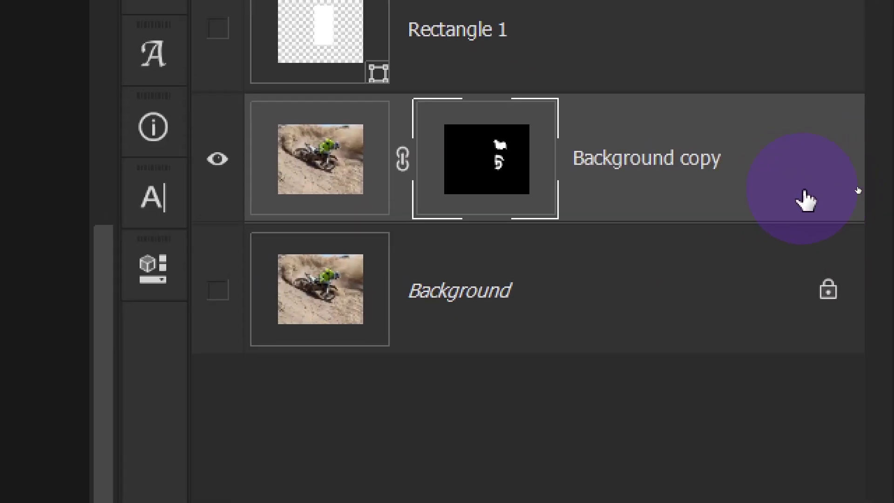
left_click(771, 138)
key("Delete")
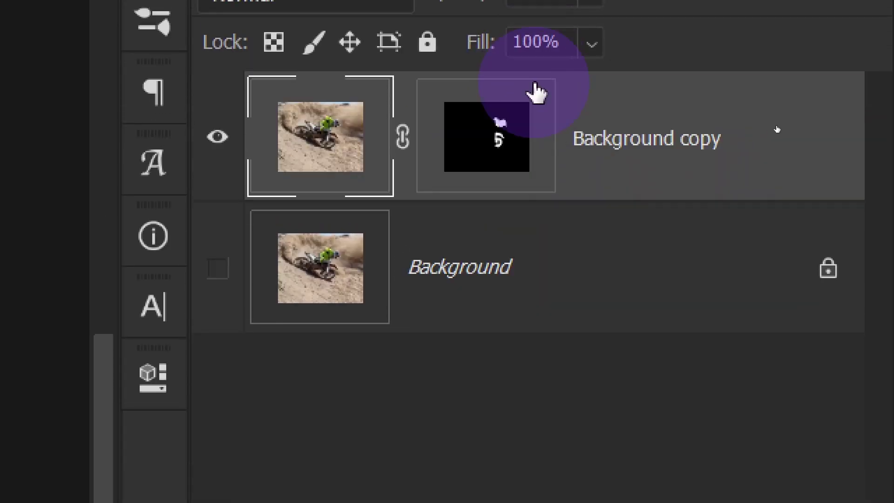
left_click(503, 146)
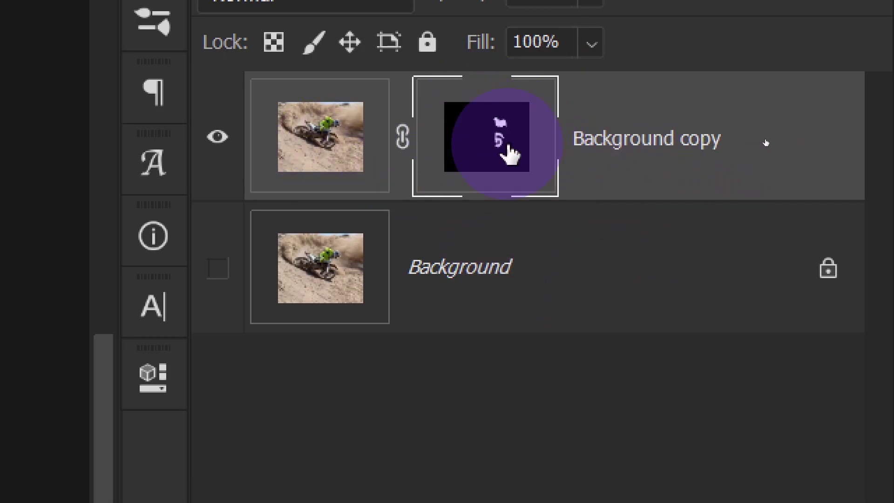
Step: Convert the locked Background into a regular layer, keeping the default name and Normal mode
left_click(506, 278)
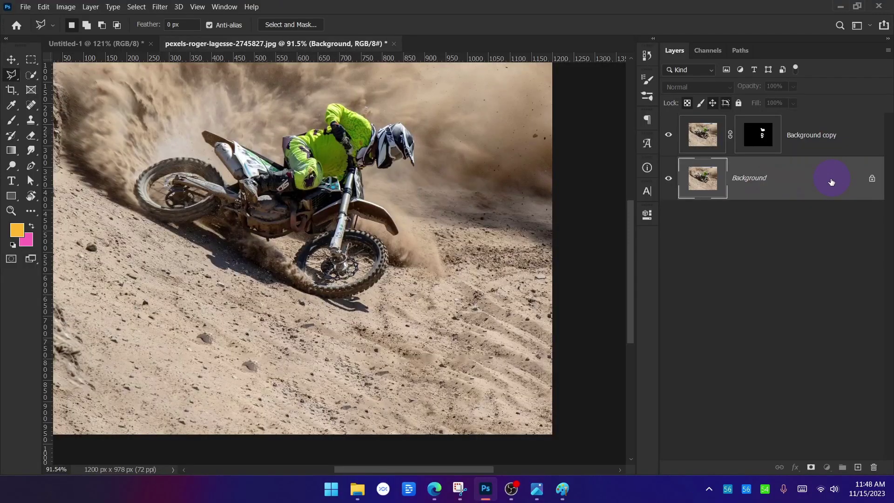
double_click(704, 176)
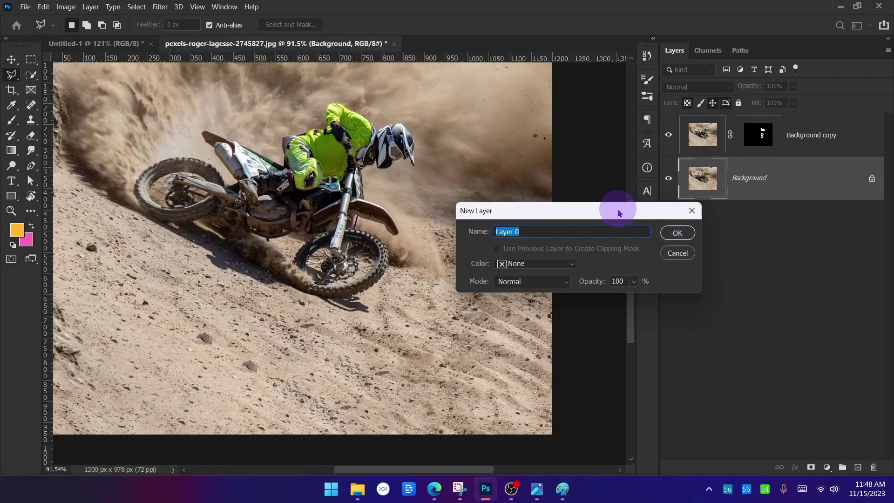
left_click_drag(79, 260, 331, 281)
left_click_drag(702, 210, 695, 252)
left_click(748, 267)
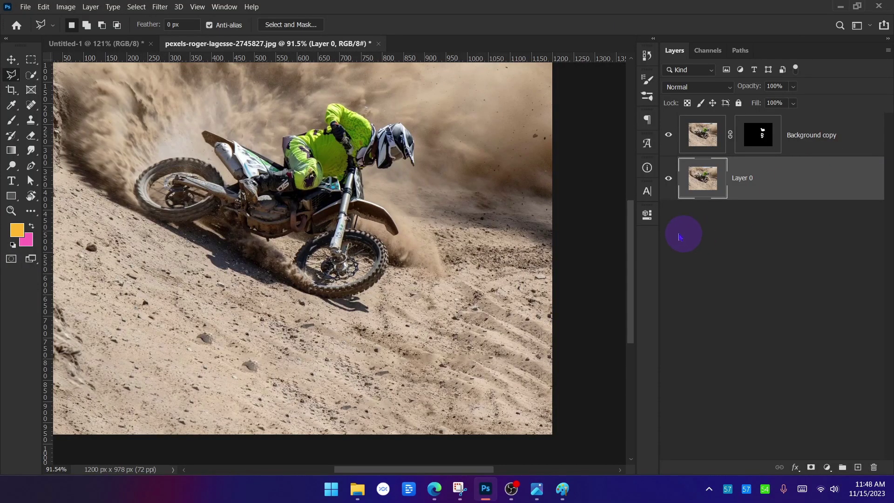
Step: Compare the photo placed in the flyer document with the edited motocross photo document
left_click(114, 43)
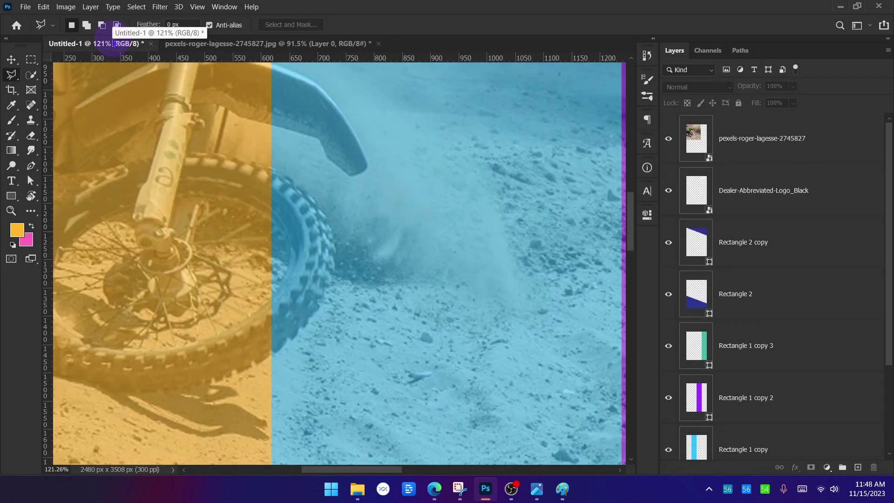
scroll(306, 181, "down", 8)
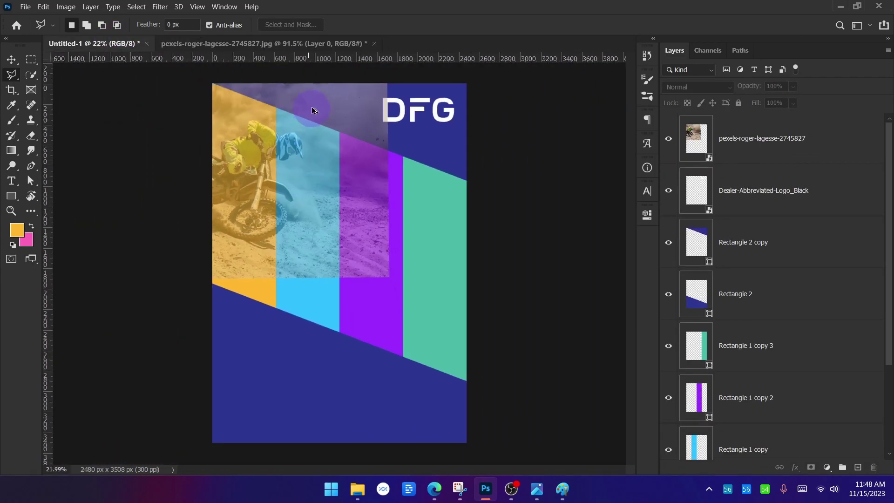
scroll(315, 91, "up", 3)
left_click_drag(315, 139, 316, 174)
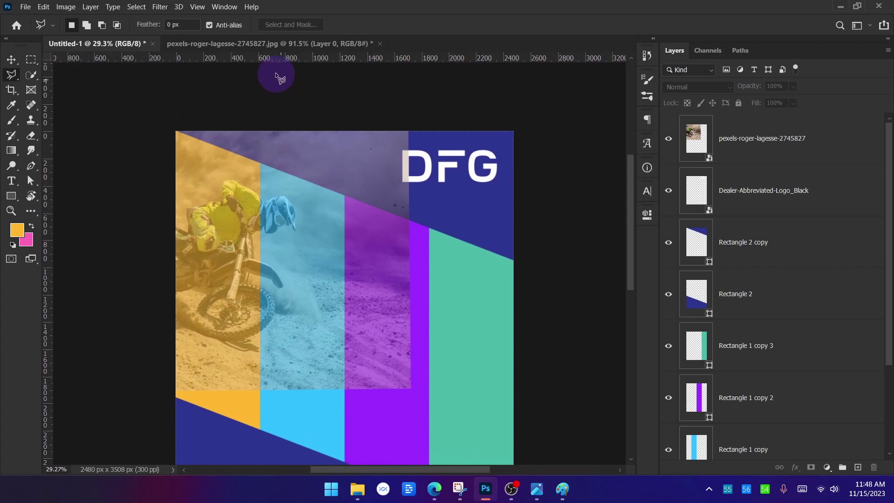
left_click(280, 43)
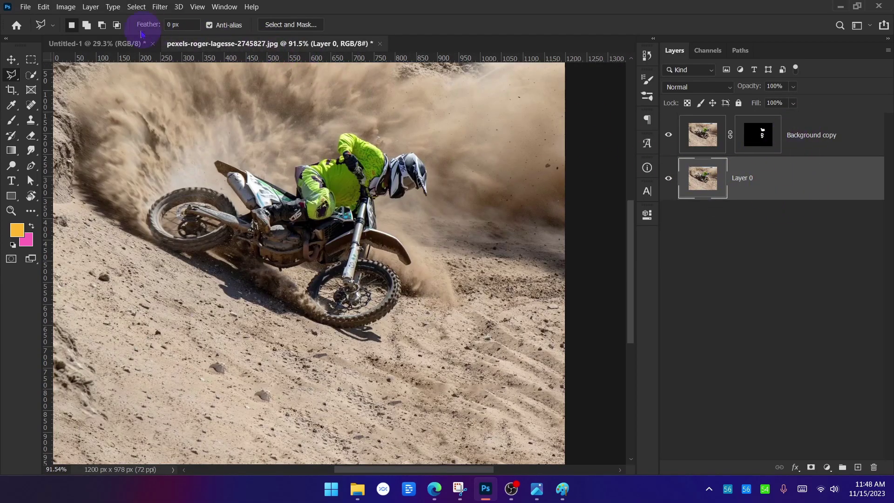
left_click(124, 44)
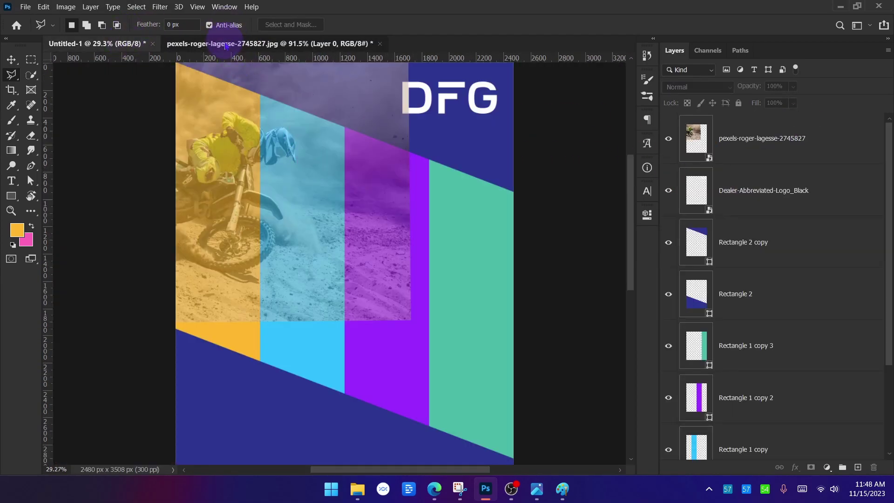
left_click(316, 43)
left_click(806, 133)
left_click(827, 185)
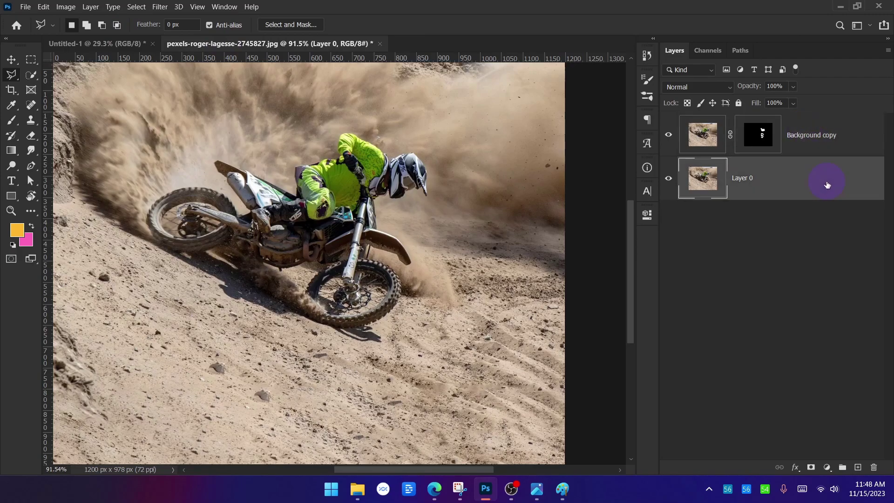
left_click(835, 136)
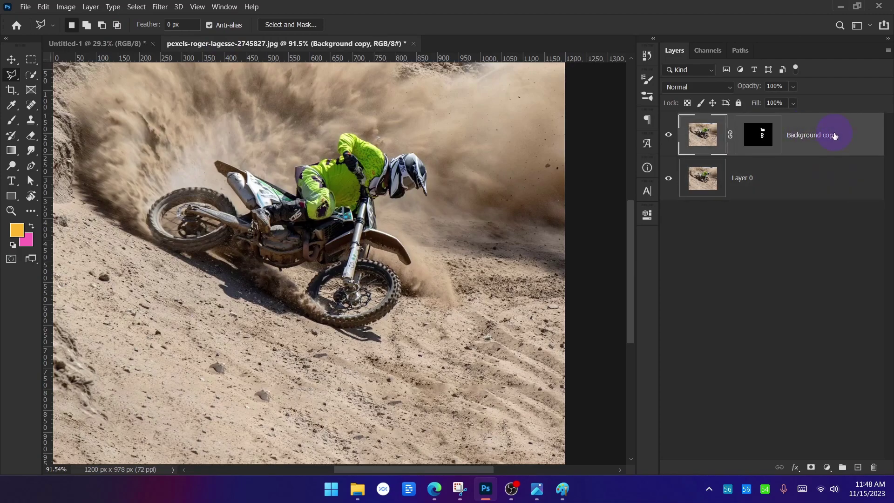
left_click(839, 173)
left_click(839, 134)
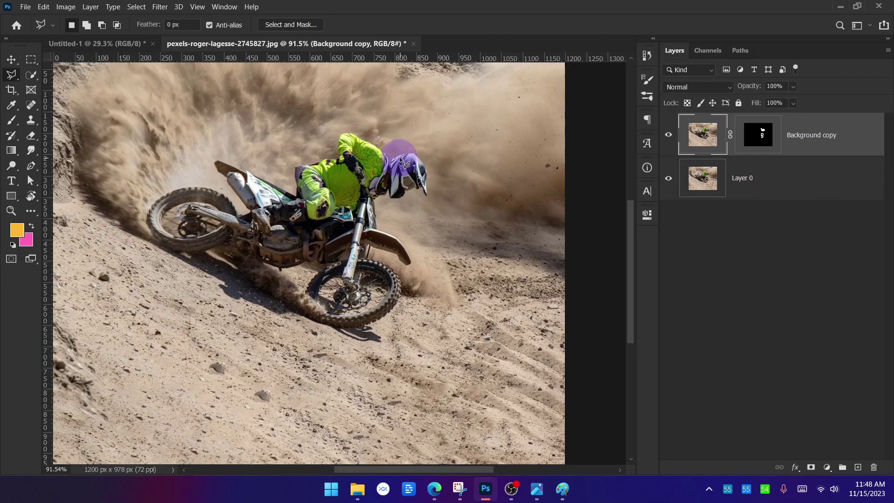
left_click(835, 177)
Step: Convert the masked cutout layer and the full photo layer each to a smart object
left_click(843, 142)
right_click(854, 136)
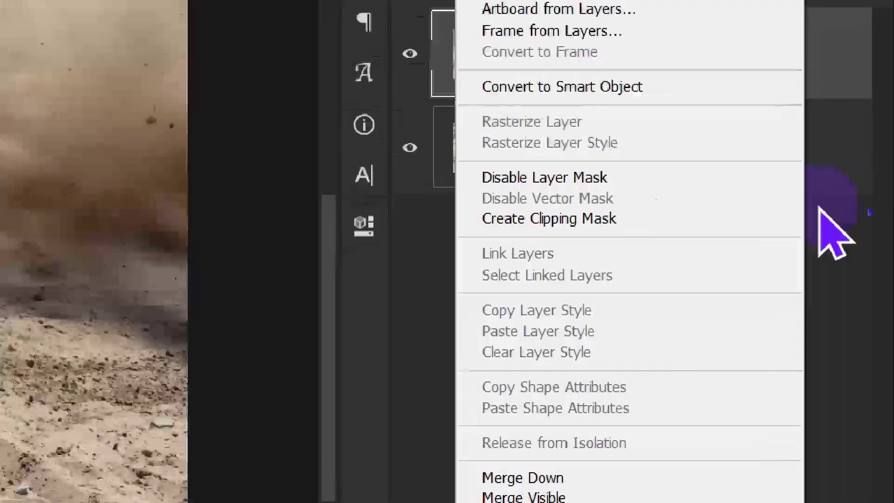
left_click(863, 210)
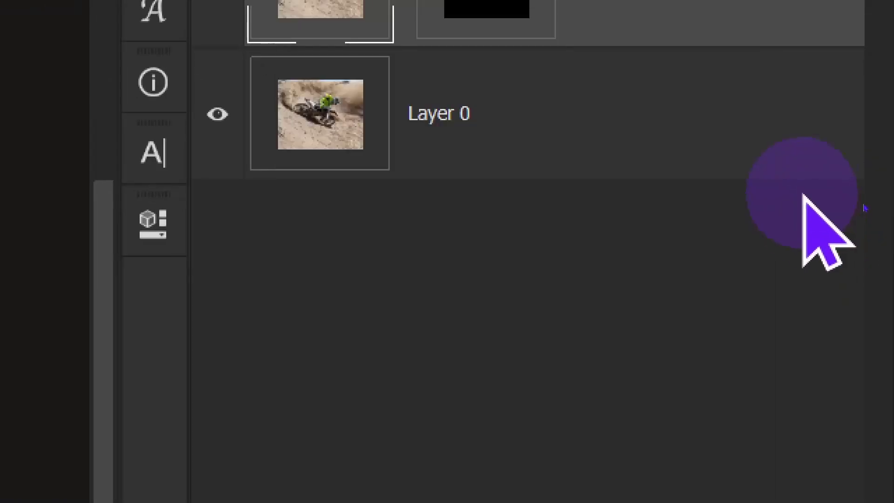
right_click(761, 134)
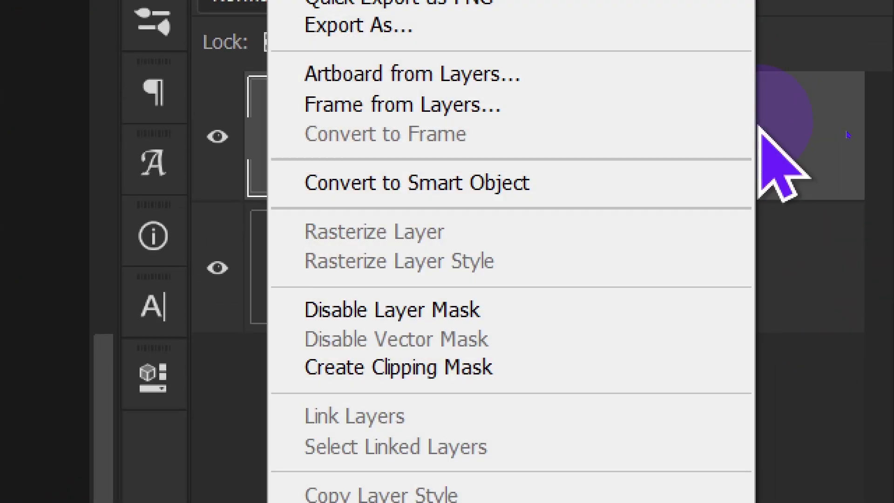
left_click(484, 184)
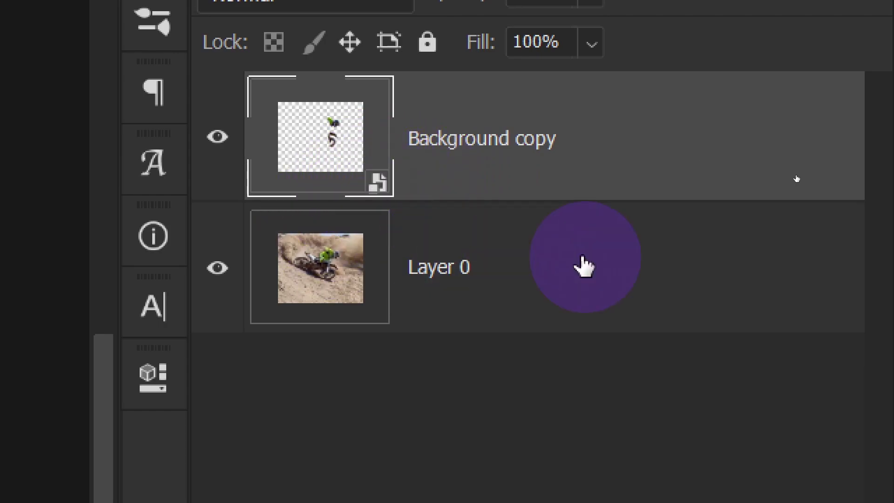
right_click(656, 277)
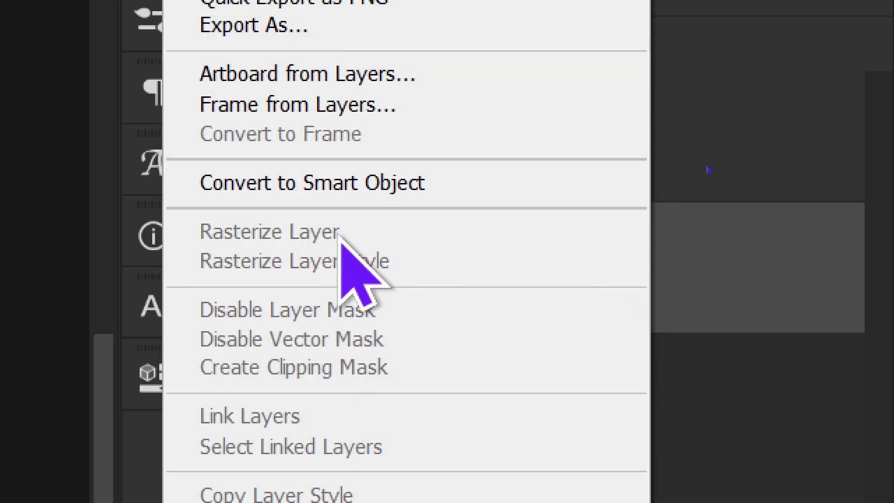
left_click(318, 192)
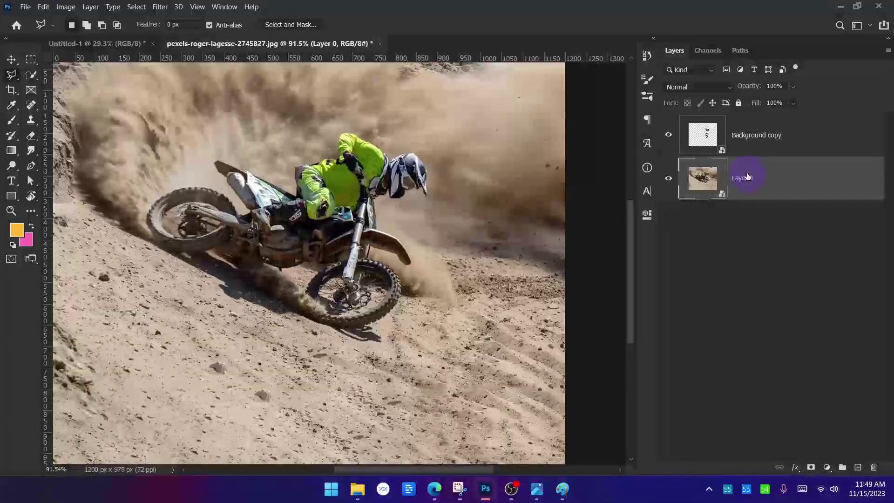
left_click(766, 248)
Step: Select both smart object layers in the motocross photo document and move them together into the Untitled-1 flyer document
scroll(303, 205, "down", 3)
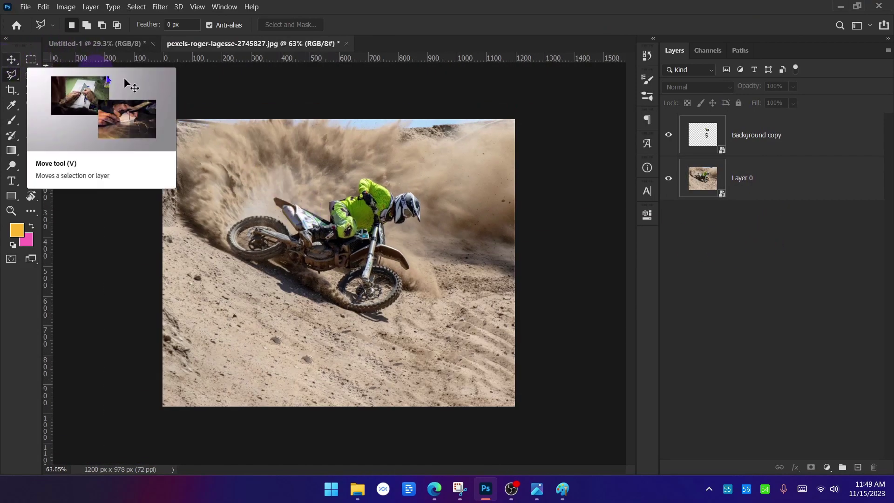
left_click(752, 182)
left_click(765, 135, "shift")
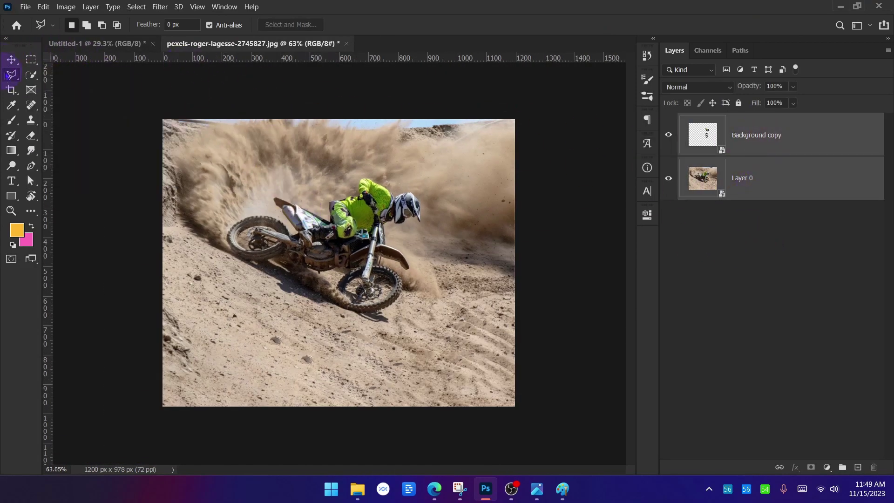
left_click(11, 59)
left_click_drag(363, 199, 497, 292)
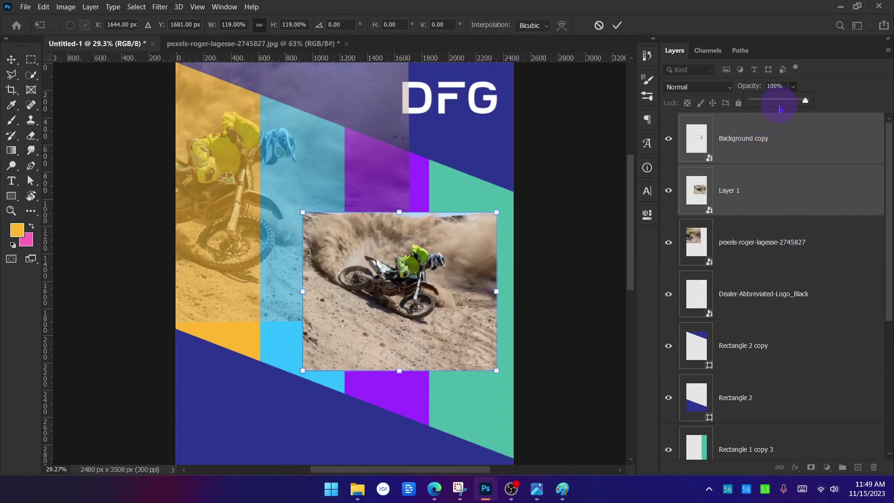
Step: Tag the newly added cutout and photo layers with the orange layer color
left_click(666, 134)
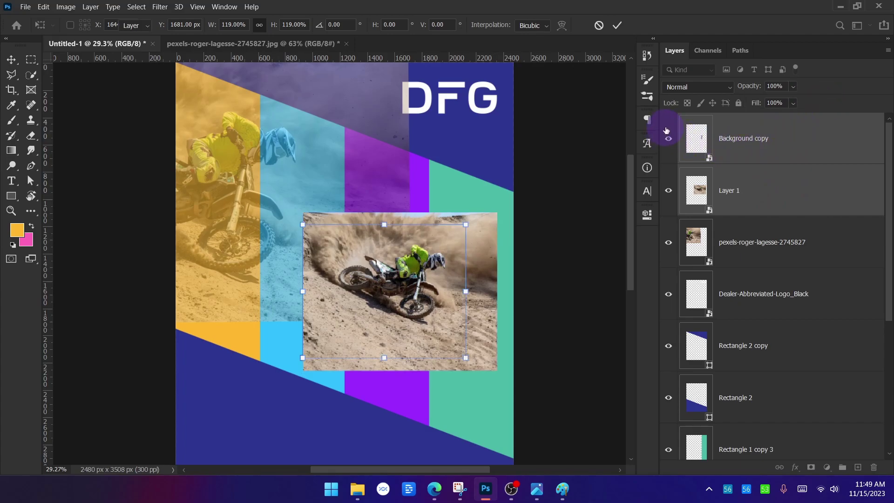
right_click(671, 128)
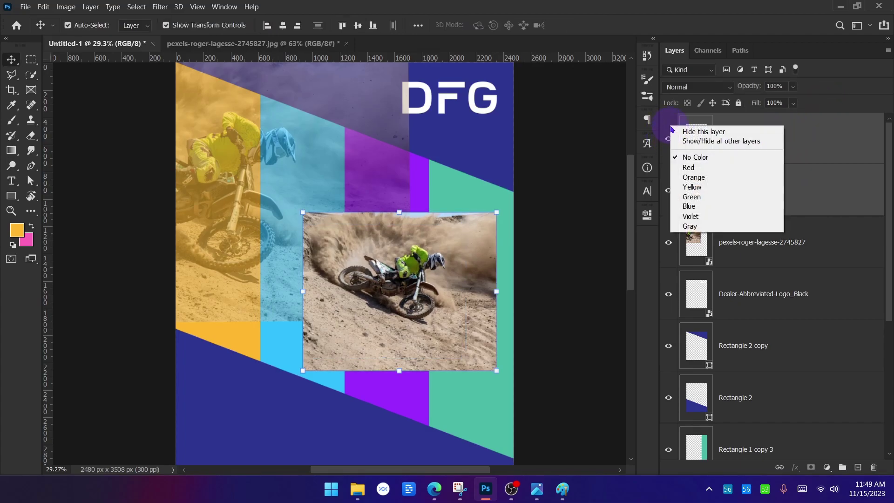
left_click(684, 173)
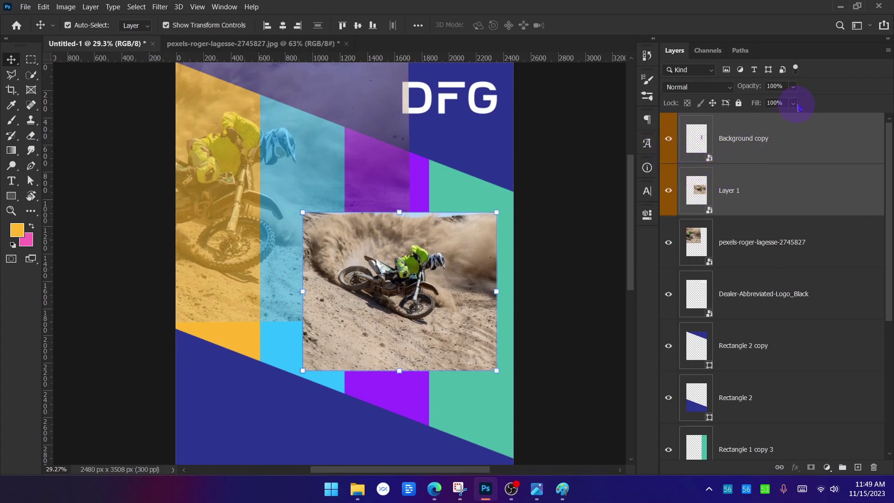
Step: Lower both new layers' opacity to 45% and enlarge them to about 216.86%, lining them up over the earlier photo
left_click_drag(780, 104, 776, 104)
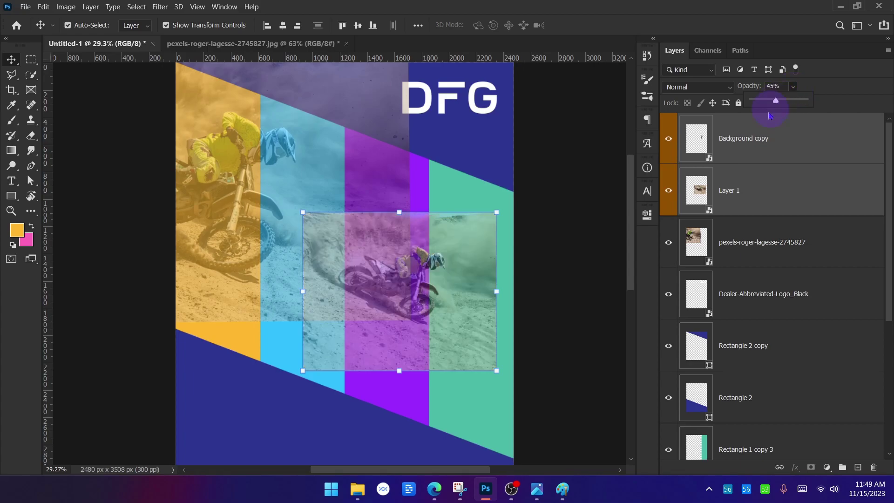
left_click_drag(496, 291, 483, 305)
left_click_drag(266, 273, 580, 275)
left_click_drag(495, 259, 200, 231)
scroll(343, 171, "up", 2)
left_click_drag(432, 260, 394, 131)
scroll(395, 96, "up", 2)
scroll(359, 197, "down", 5)
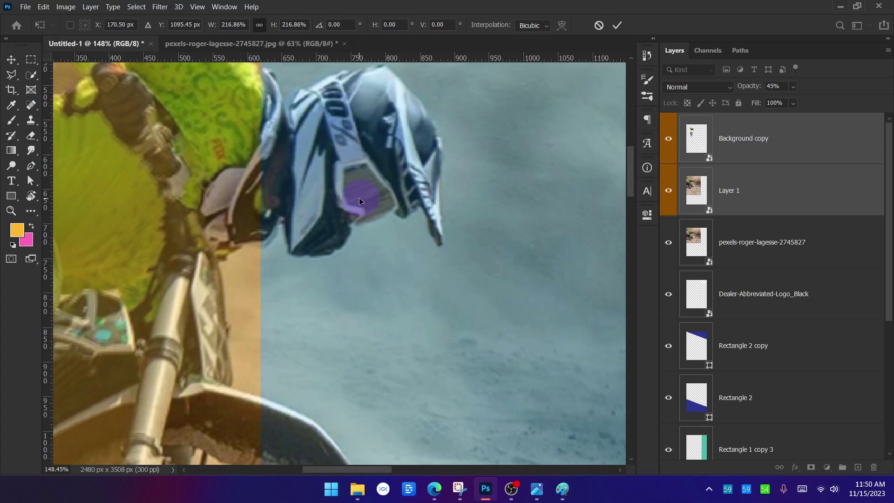
scroll(359, 199, "down", 3)
scroll(289, 401, "up", 4)
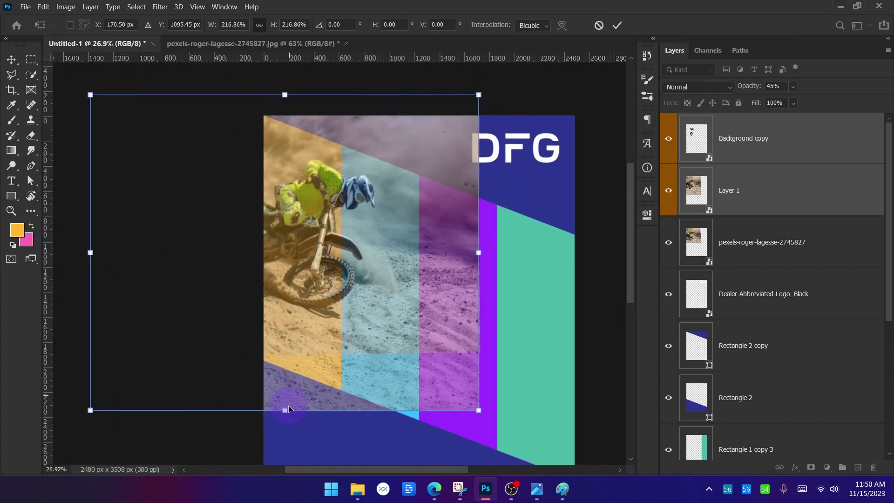
Step: Fine-tune both layers' scale to 217.65% so the rider matches the photo underneath, and apply the transform
mouse_move(284, 403)
left_mouse_down()
mouse_move(287, 391)
mouse_move(292, 405)
left_mouse_up()
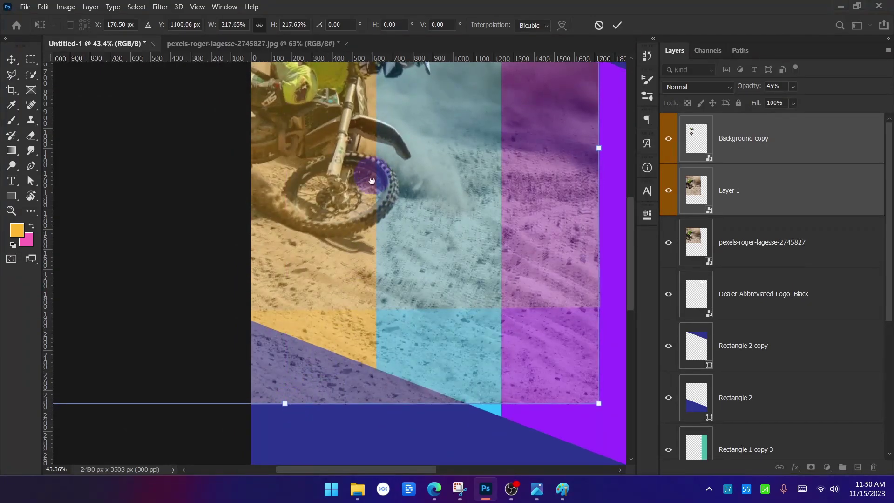
left_click_drag(370, 170, 357, 307)
scroll(333, 169, "down", 4)
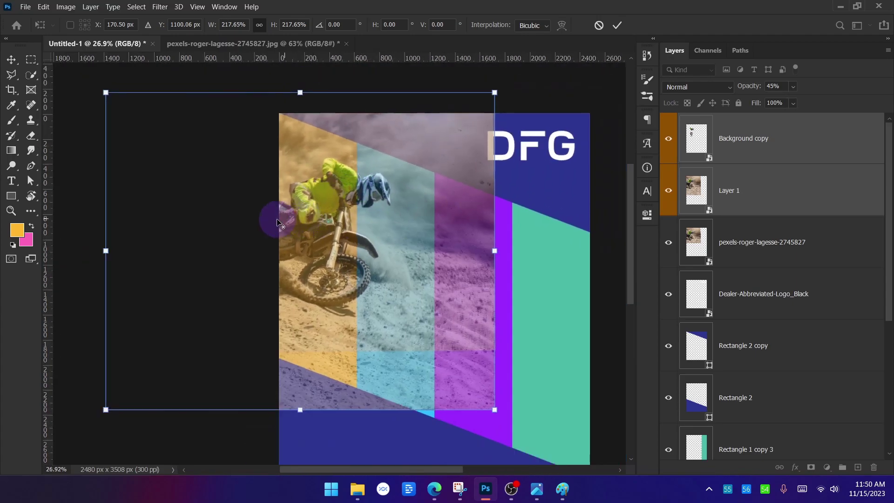
left_click_drag(410, 239, 334, 234)
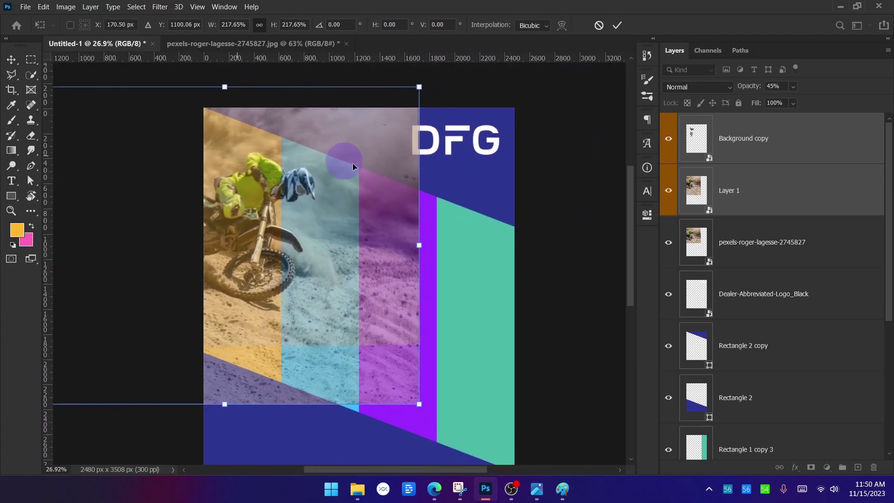
scroll(250, 191, "up", 2)
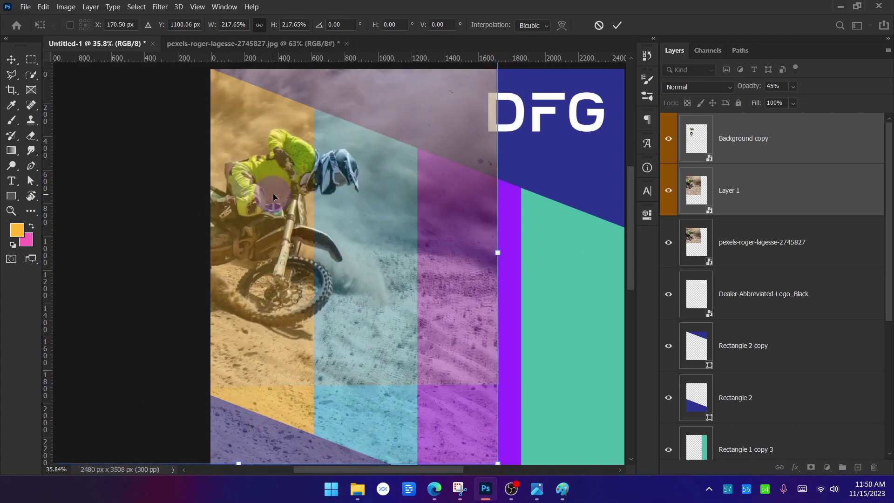
scroll(273, 194, "down", 1)
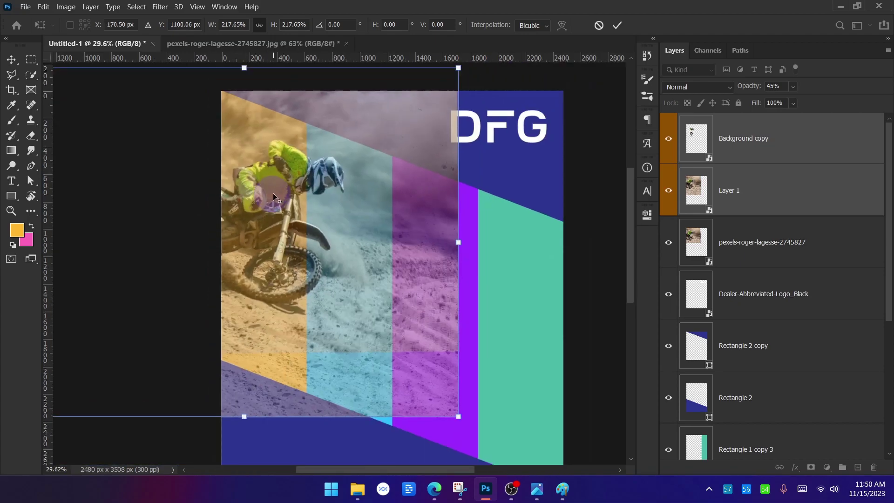
left_click(618, 26)
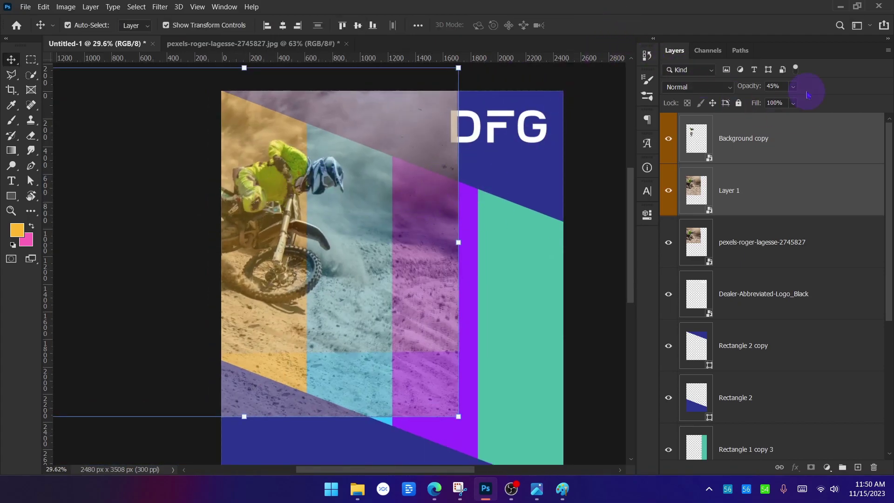
Step: Restore both new layers' opacity to 100% and delete the old pexels-roger-lagesse-2745827 photo layer
left_click_drag(871, 107, 874, 107)
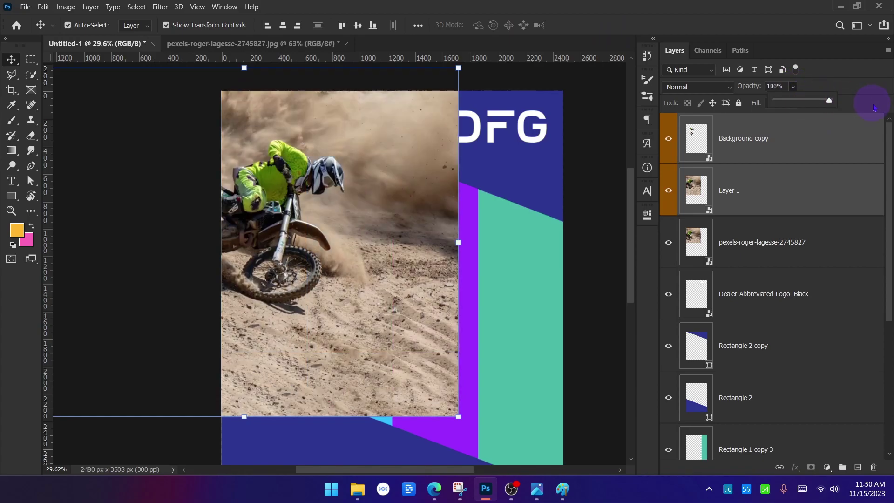
left_click(796, 259)
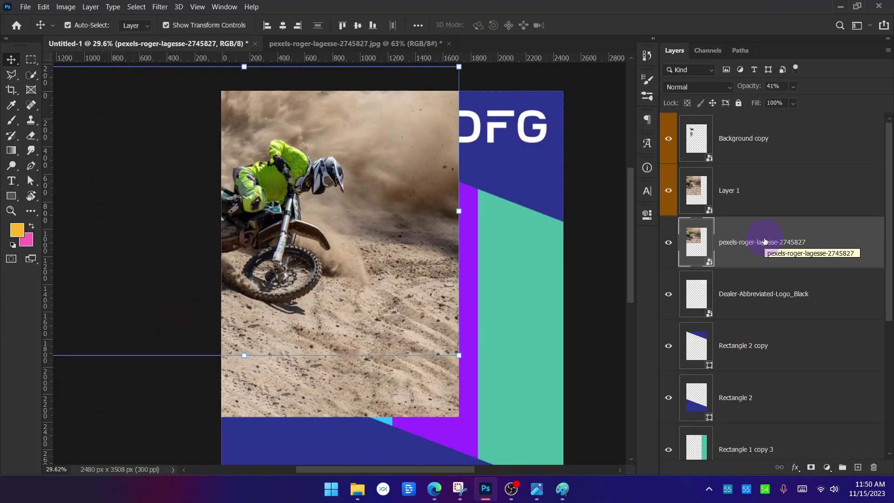
key("Delete")
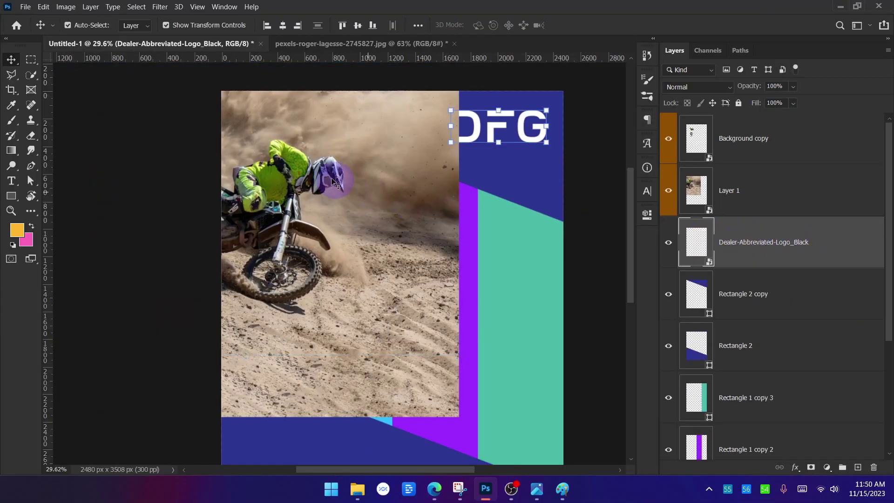
left_click_drag(349, 172, 435, 163)
key("ctrl+z")
left_click_drag(440, 255, 542, 471)
key("ctrl+z")
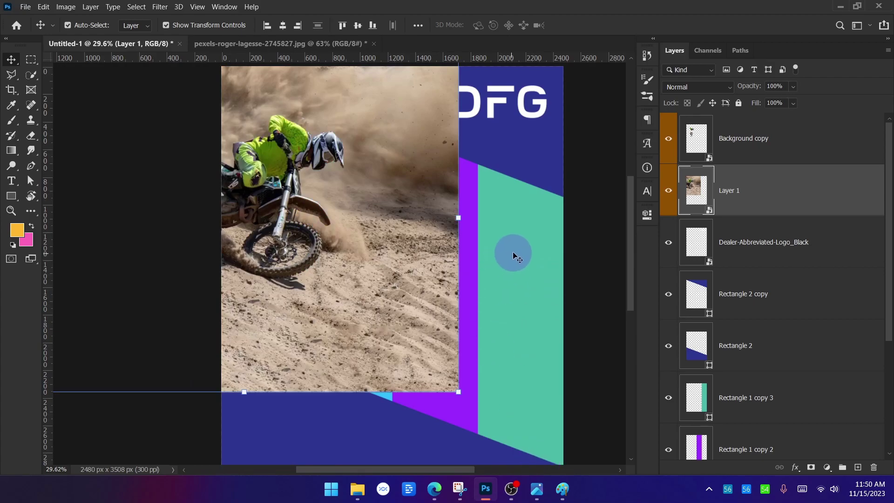
left_click(587, 243)
mouse_move(593, 199)
left_mouse_down()
mouse_move(593, 239)
mouse_move(591, 217)
left_mouse_up()
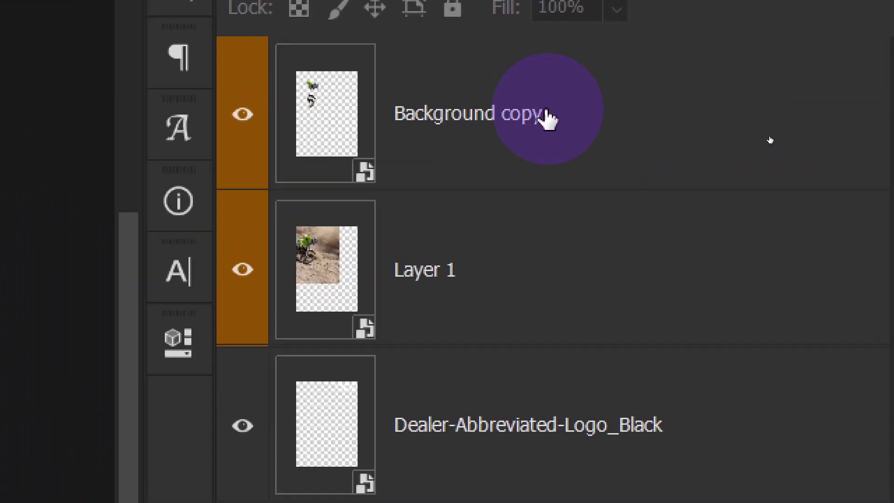
Step: Hide the full photo layer to examine how the cutout crosses the orange and blue strips, and show the photo again
left_click(758, 138)
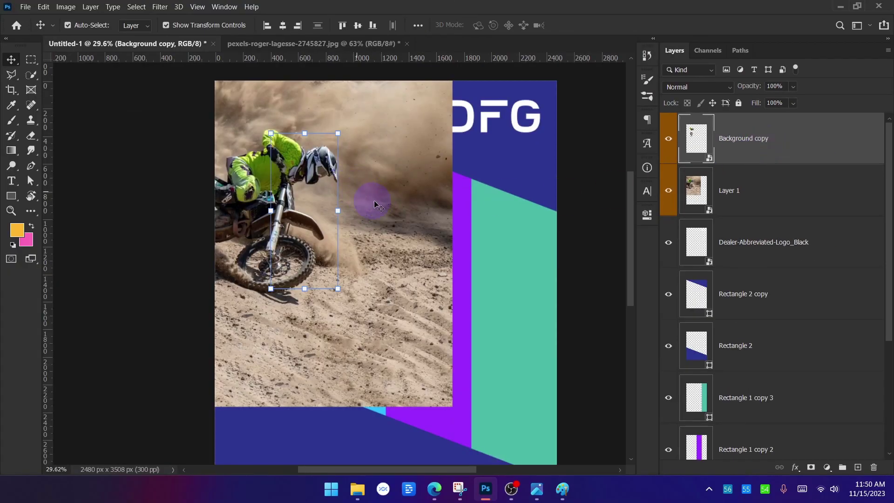
left_click(668, 191)
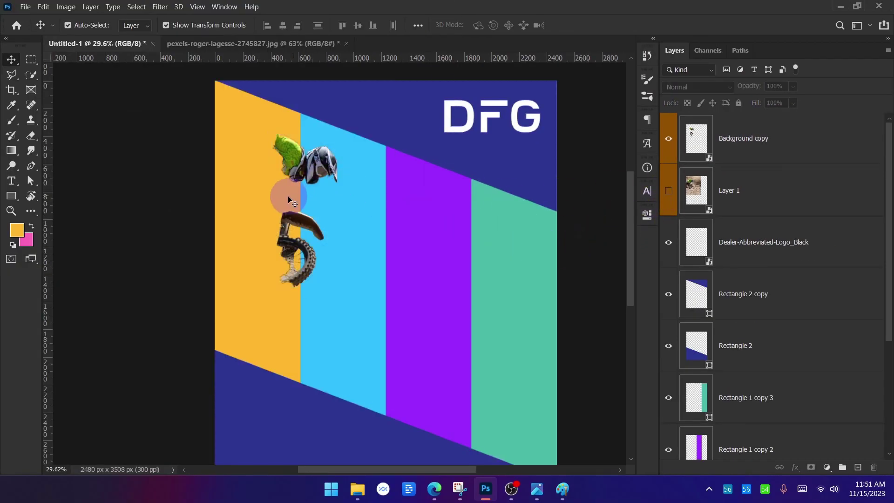
scroll(298, 177, "up", 3)
scroll(311, 165, "up", 2)
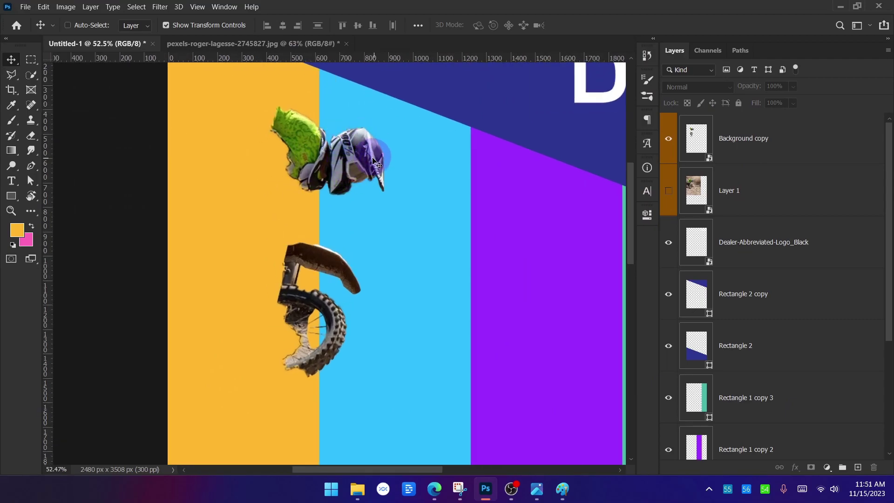
key("ctrl+alt+g")
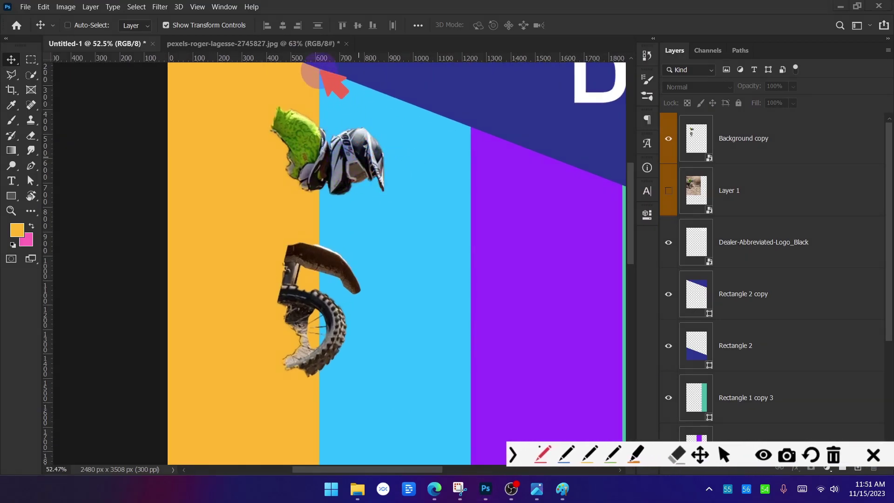
mouse_move(320, 69)
left_mouse_down()
mouse_move(329, 210)
mouse_move(321, 311)
left_mouse_up()
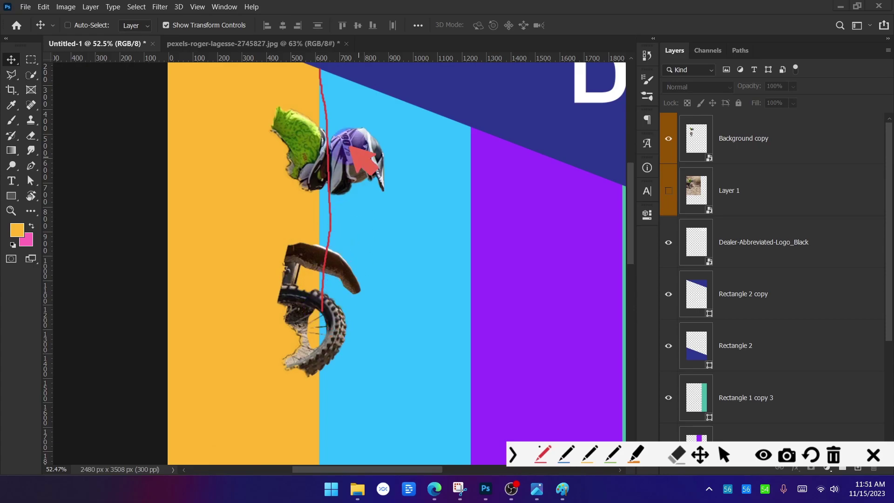
left_click(873, 455)
scroll(363, 220, "down", 3)
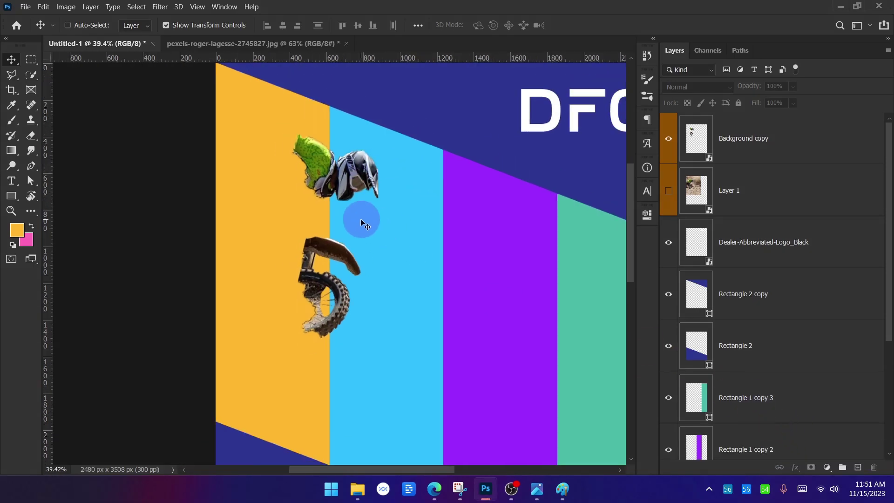
left_click(744, 147)
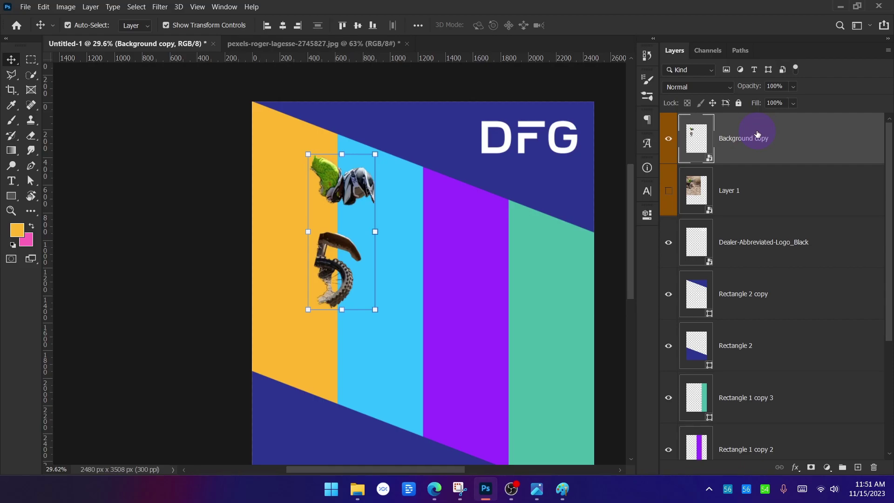
left_click(669, 191)
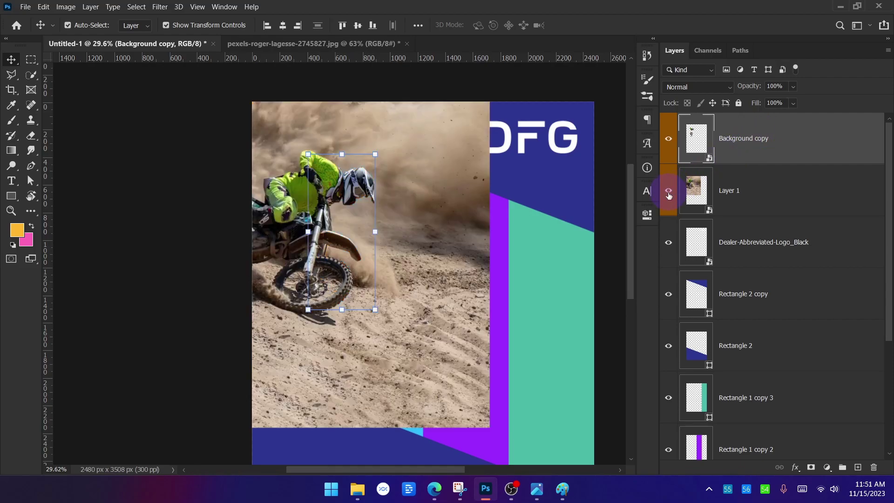
Step: Rename the full photo layer, Layer 1, as B bg
left_click(727, 192)
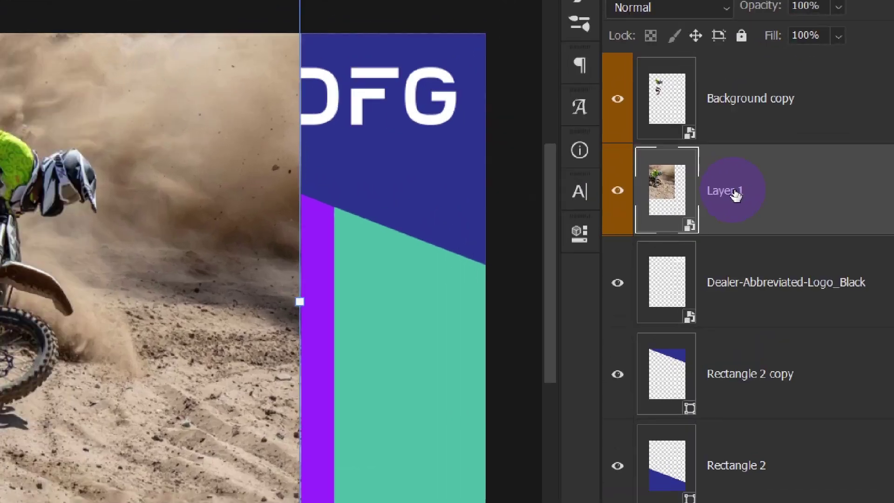
double_click(735, 191)
type("B")
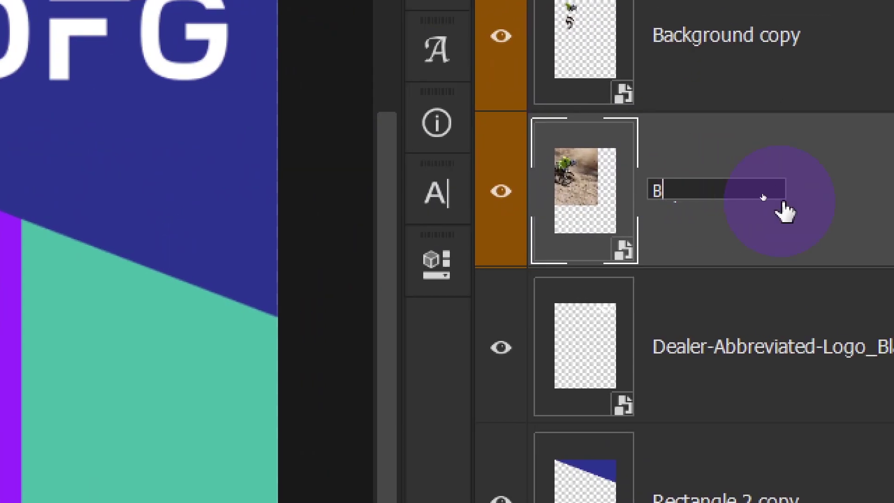
type(" bg")
left_click(725, 325)
left_click(680, 195)
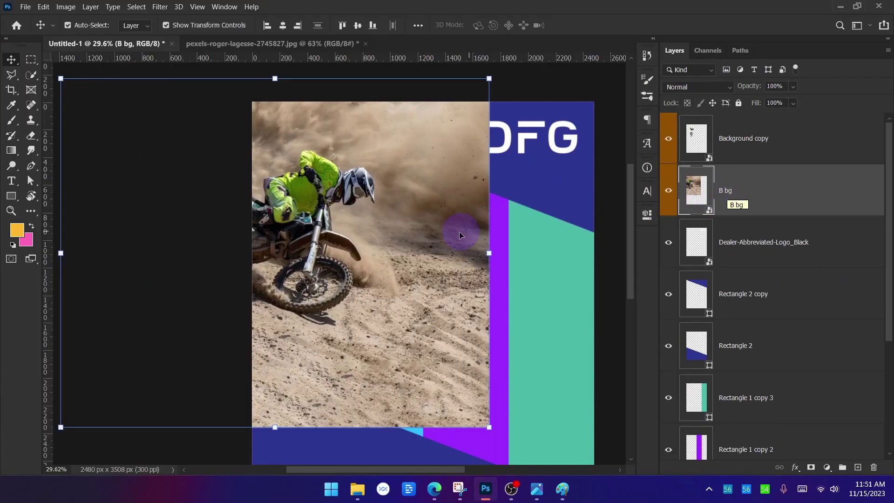
Step: Mark the photo areas outside the orange strip with red on-screen annotations and close the annotation tool
key("ctrl+alt+g")
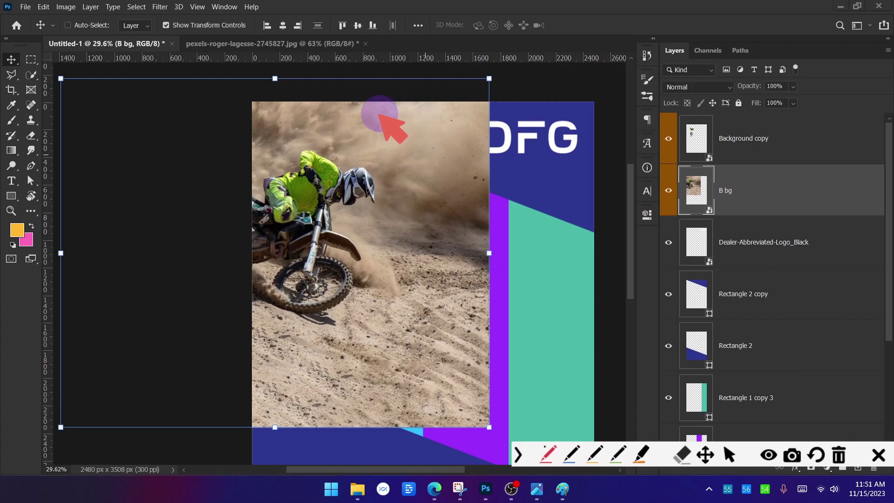
left_click_drag(381, 102, 371, 364)
key("ctrl+z")
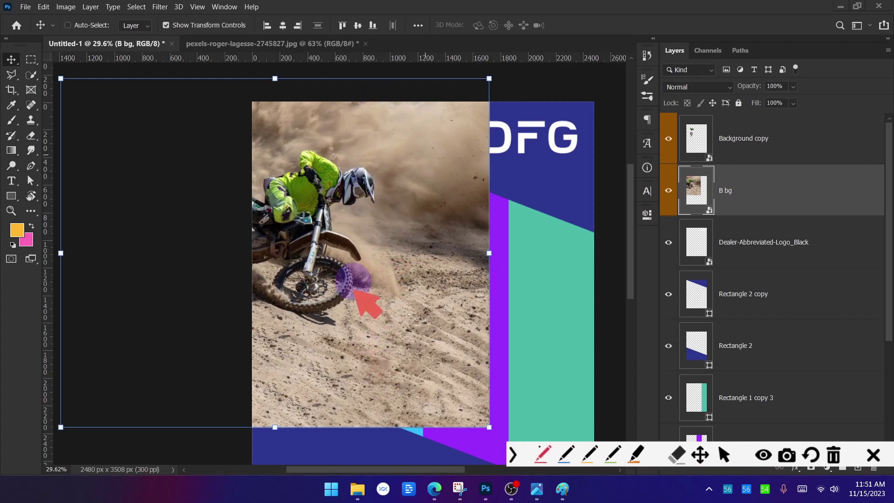
left_click_drag(331, 414, 345, 85)
mouse_move(366, 114)
left_mouse_down()
mouse_move(348, 188)
mouse_move(365, 234)
mouse_move(481, 310)
mouse_move(403, 425)
left_mouse_up()
mouse_move(341, 406)
left_mouse_down()
mouse_move(239, 348)
mouse_move(308, 410)
mouse_move(399, 421)
mouse_move(422, 363)
mouse_move(394, 300)
mouse_move(471, 200)
mouse_move(396, 125)
mouse_move(363, 108)
left_mouse_up()
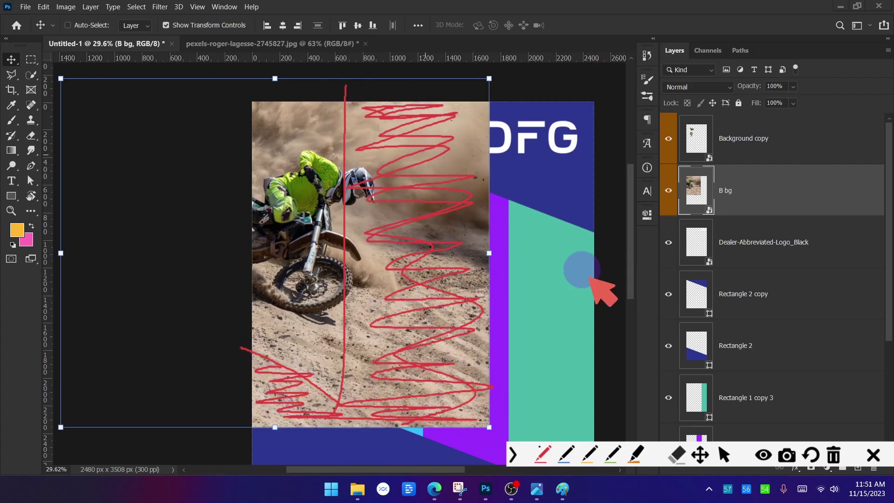
left_click(874, 455)
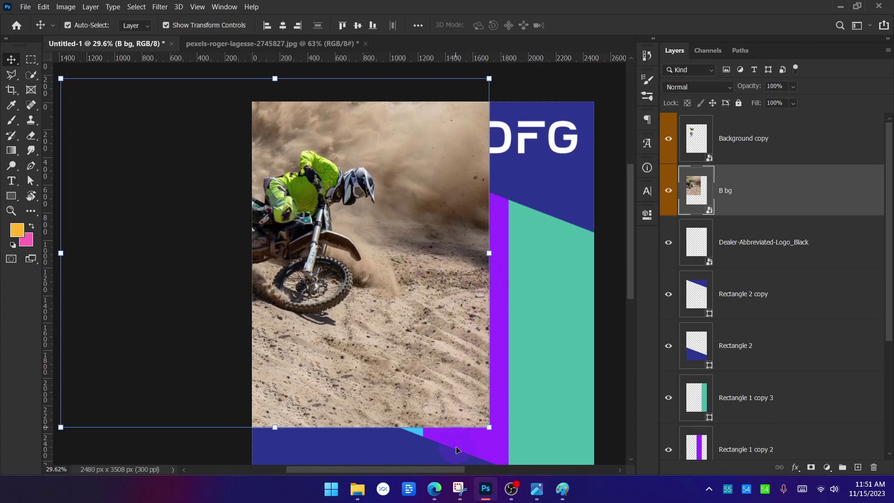
Step: Switch to the browser to look through the Design Creators YouTube channel's videos, and return to Photoshop
left_click(438, 493)
left_click_drag(285, 236, 445, 234)
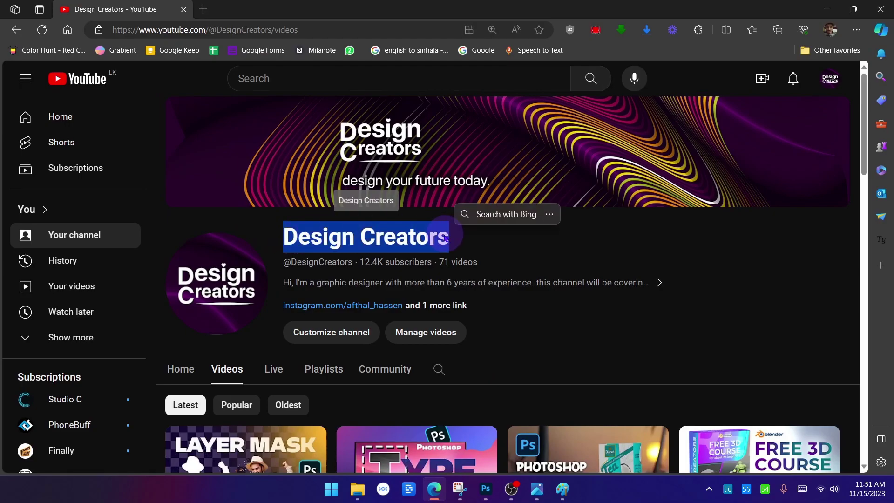
scroll(426, 235, "down", 4)
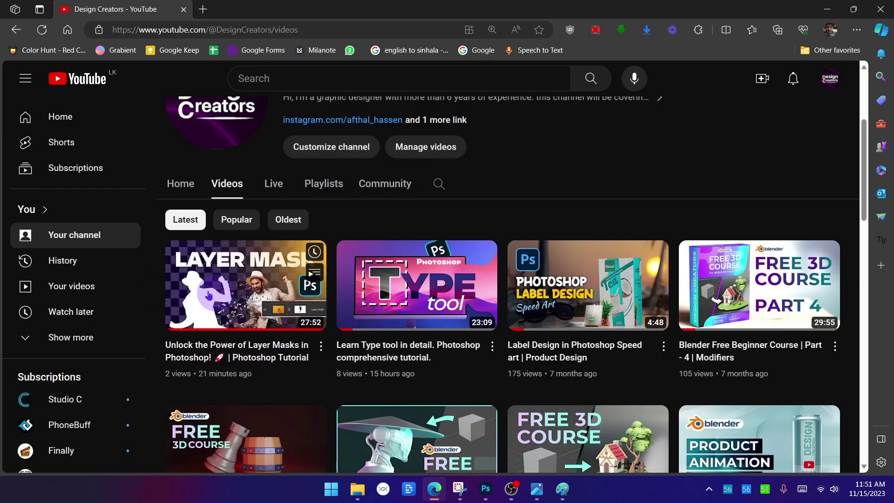
left_click(827, 9)
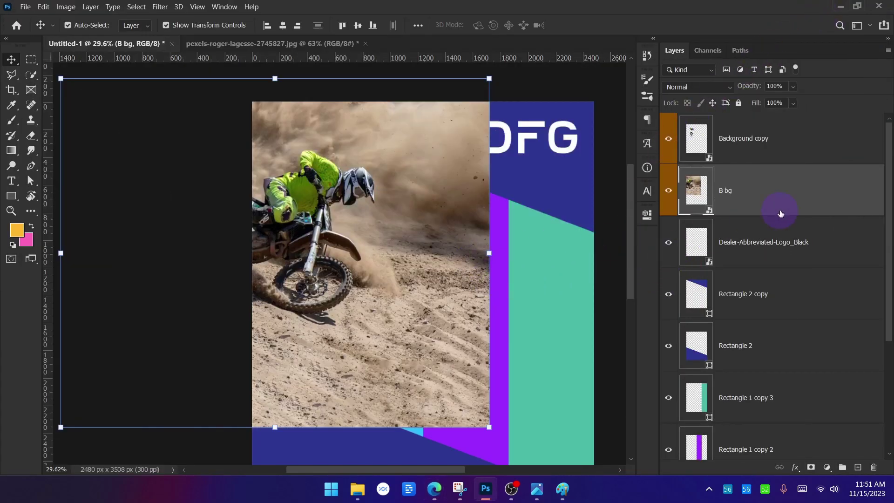
Step: Select the B bg photo layer and open its opacity setting
left_click(620, 227)
left_click_drag(597, 261, 571, 246)
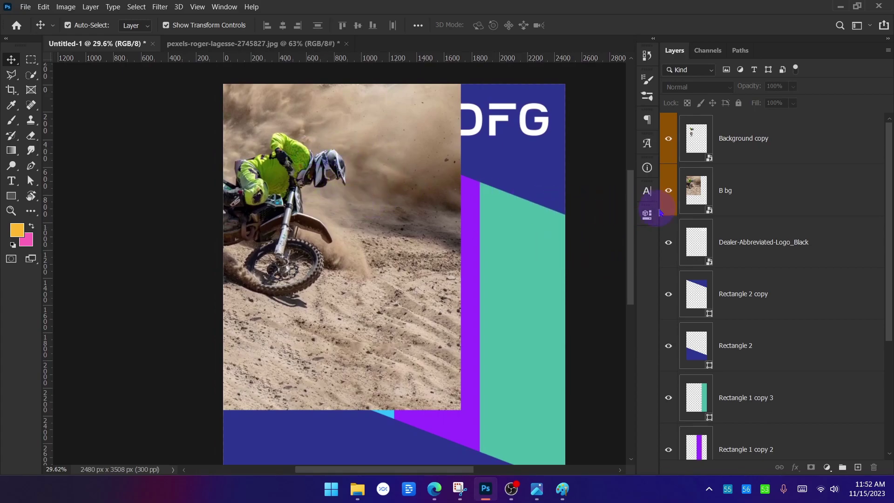
left_click(792, 172)
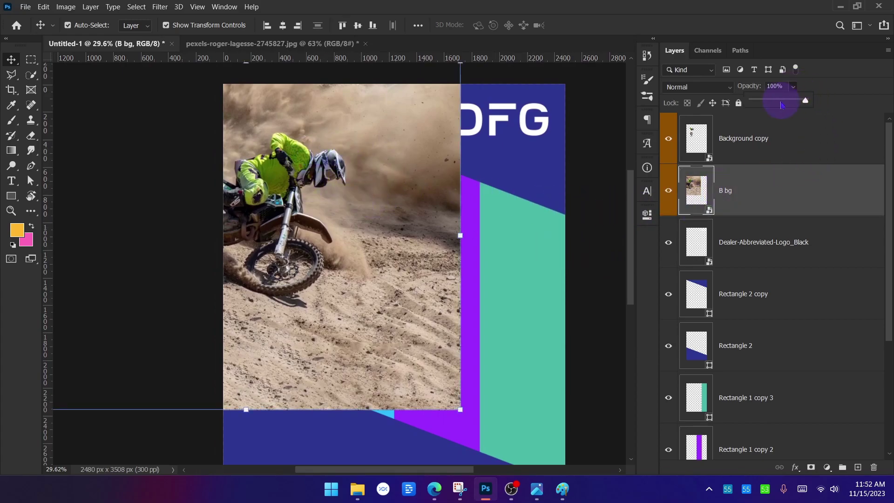
Step: Lower the opacity of the B bg layer so the coloured stripes show through the motocross photo
left_click_drag(782, 105, 776, 103)
left_click(594, 244)
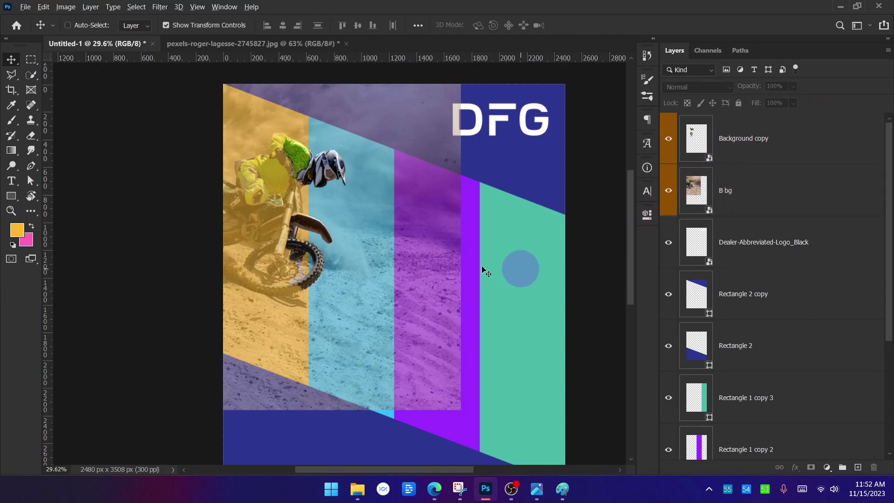
key("ctrl+alt+g")
mouse_move(307, 106)
left_mouse_down()
mouse_move(404, 110)
mouse_move(367, 94)
mouse_move(356, 123)
mouse_move(320, 152)
mouse_move(411, 300)
mouse_move(351, 379)
mouse_move(271, 397)
mouse_move(295, 381)
left_mouse_up()
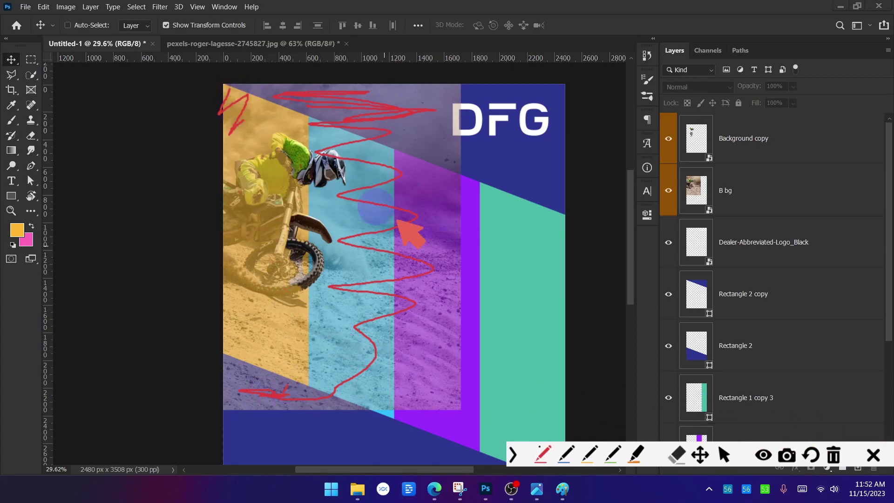
left_click(565, 455)
mouse_move(220, 98)
left_mouse_down()
mouse_move(259, 101)
mouse_move(271, 120)
mouse_move(232, 212)
mouse_move(247, 281)
mouse_move(286, 271)
mouse_move(270, 329)
mouse_move(299, 370)
left_mouse_up()
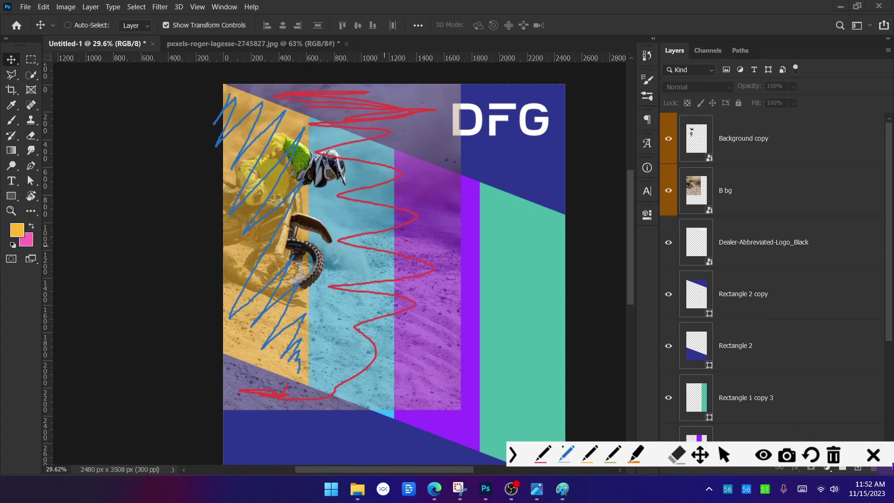
left_click(873, 454)
Step: Restore the B bg layer's opacity to 100% and hide both the B bg and Background copy layers
left_click(751, 187)
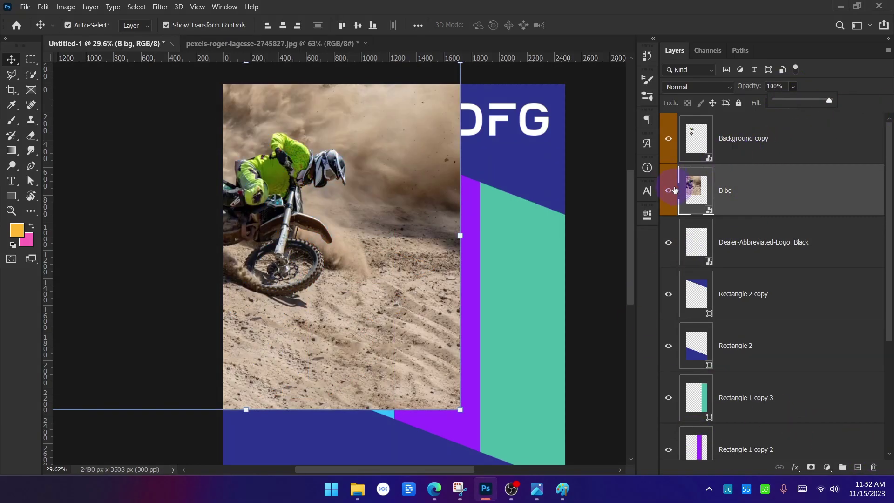
left_click(591, 217)
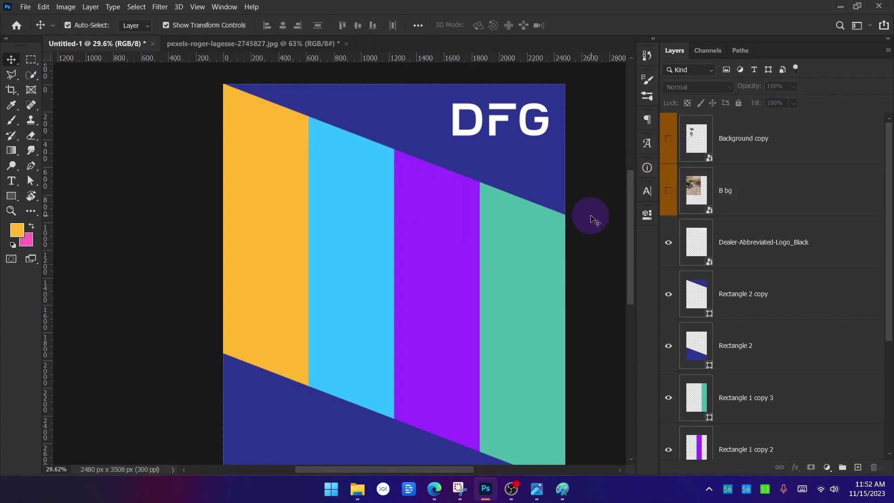
Step: Select the Rectangle 1 layer and return the document view to the RGB composite channel
scroll(765, 214, "down", 3)
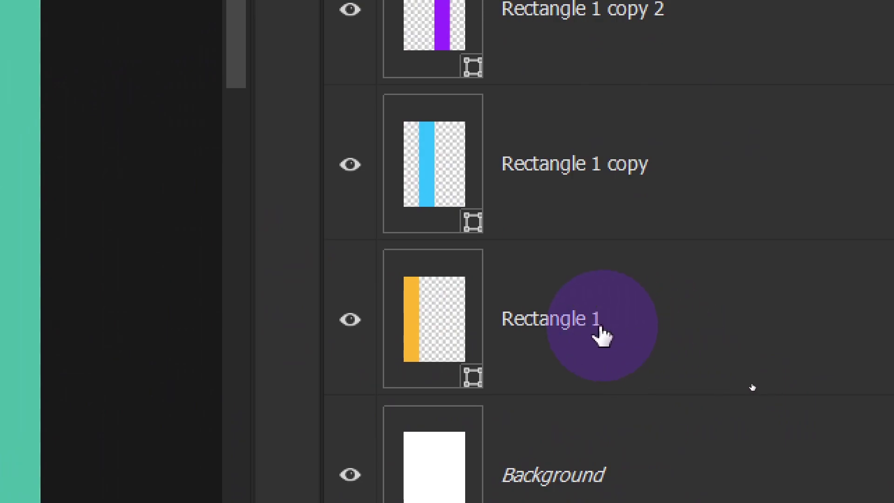
left_click(601, 334)
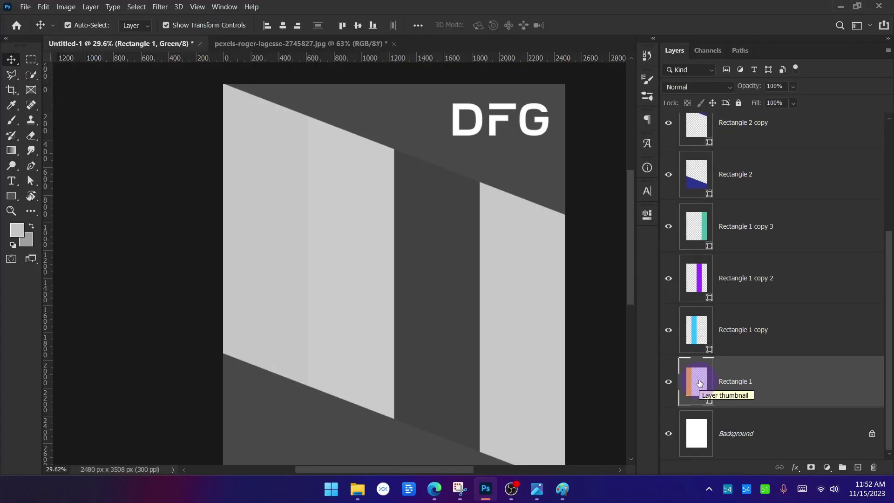
key("ctrl+2")
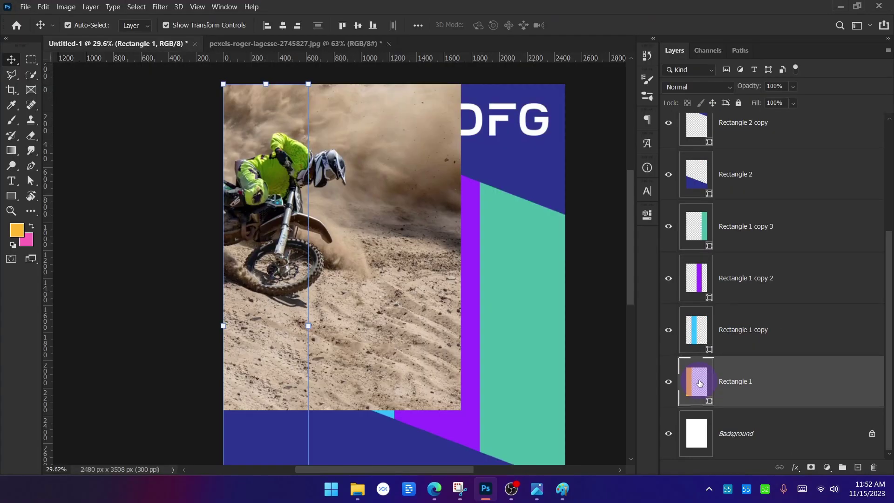
left_click(597, 329)
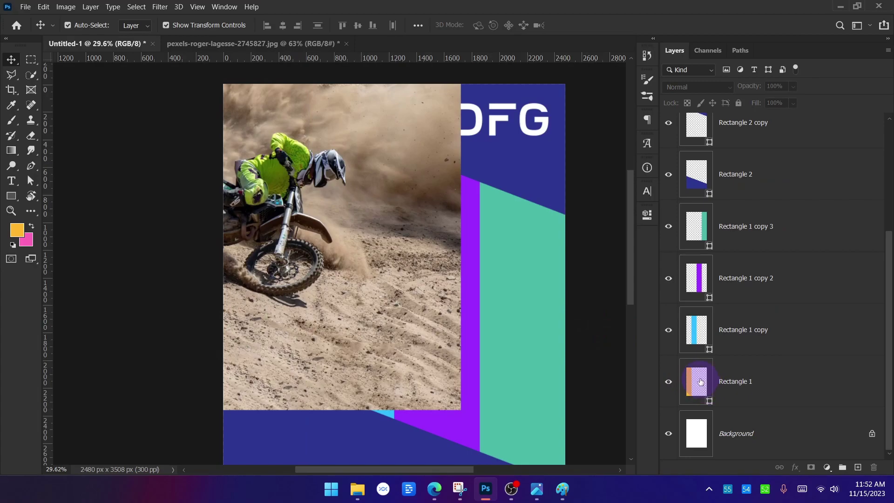
Step: Hide the motocross photo layers again and locate the orange Rectangle 1 layer
scroll(719, 375, "up", 3)
left_click(669, 191)
scroll(768, 372, "down", 3)
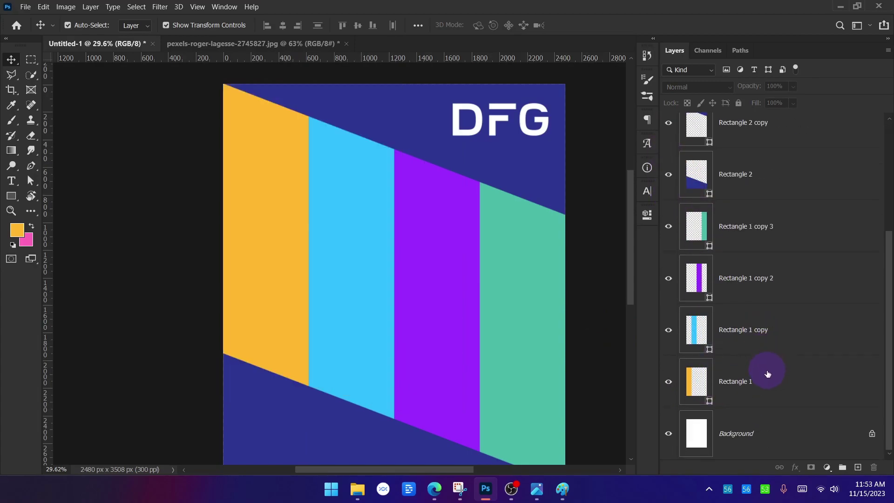
left_click(728, 387)
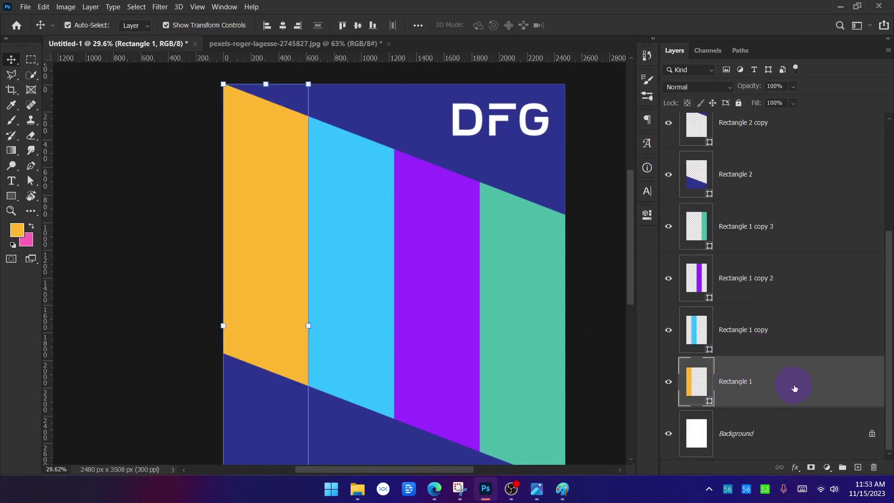
left_click(124, 236)
Step: Draw a white ellipse about 909 × 774 px and move it over the boundary between the blue and purple stripes
left_click(11, 195)
left_click(56, 217)
left_click_drag(375, 232, 499, 339)
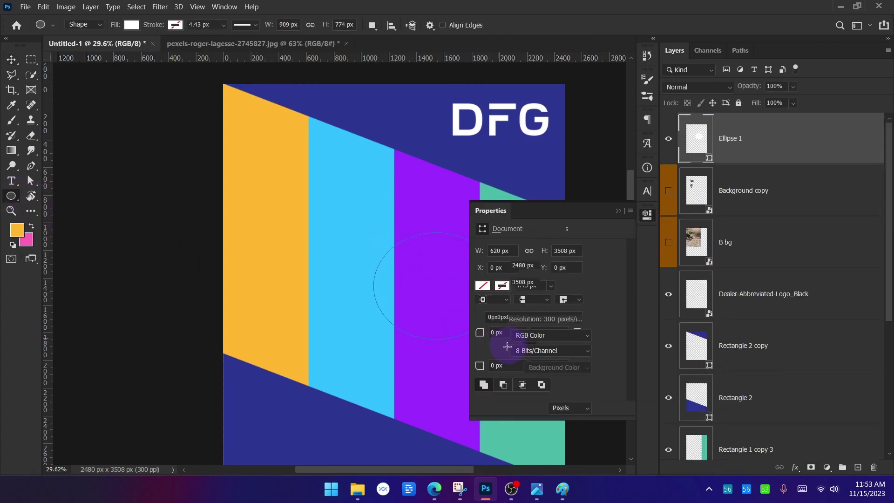
left_click(618, 210)
left_click(14, 61)
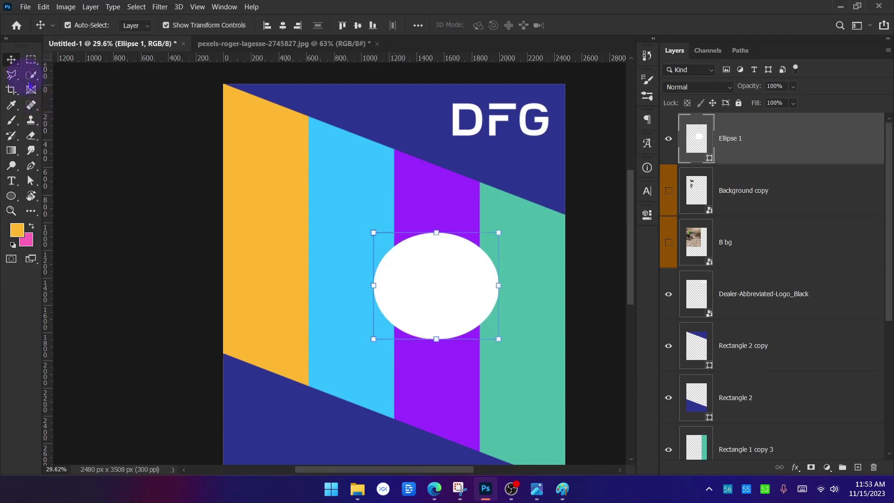
left_click_drag(435, 279, 392, 258)
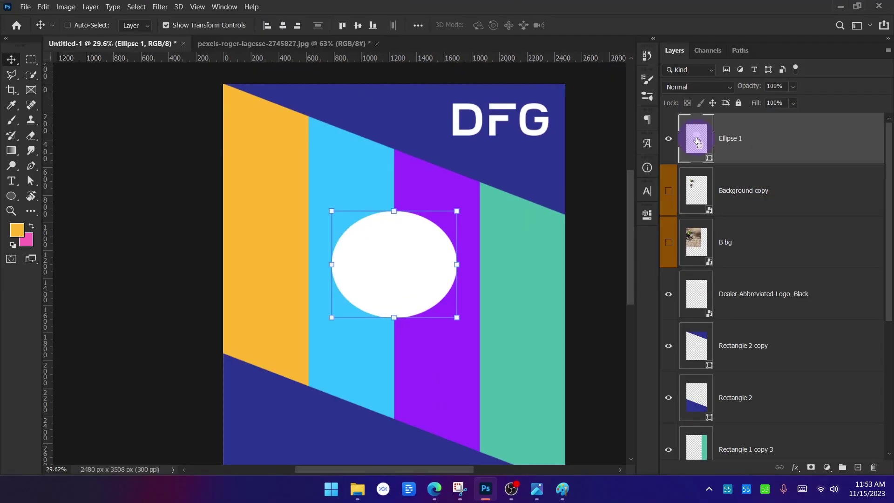
Step: Load the Ellipse 1 shape's outline as a selection with the layer hidden, then deselect and delete the ellipse layer
left_click(698, 141, "ctrl")
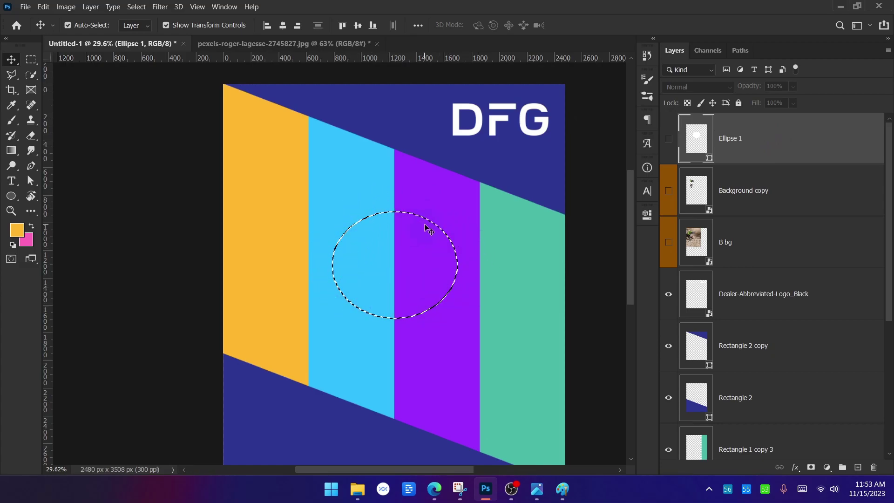
key("ctrl+d")
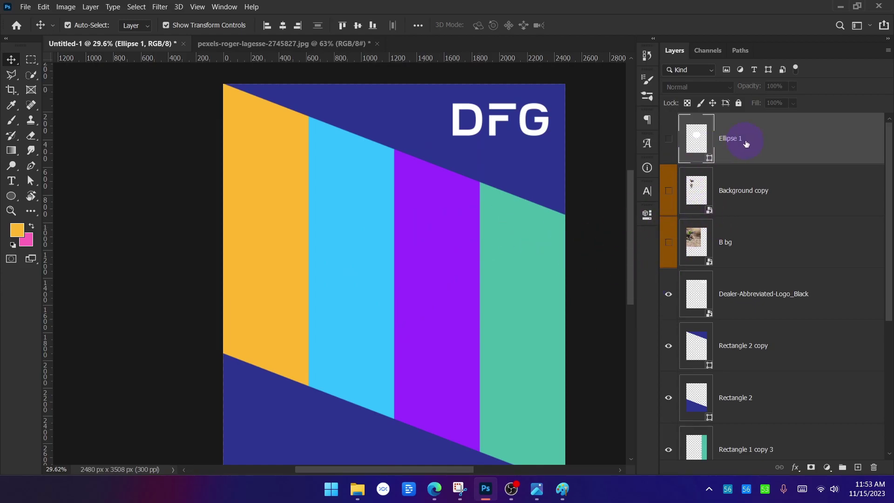
key("Delete")
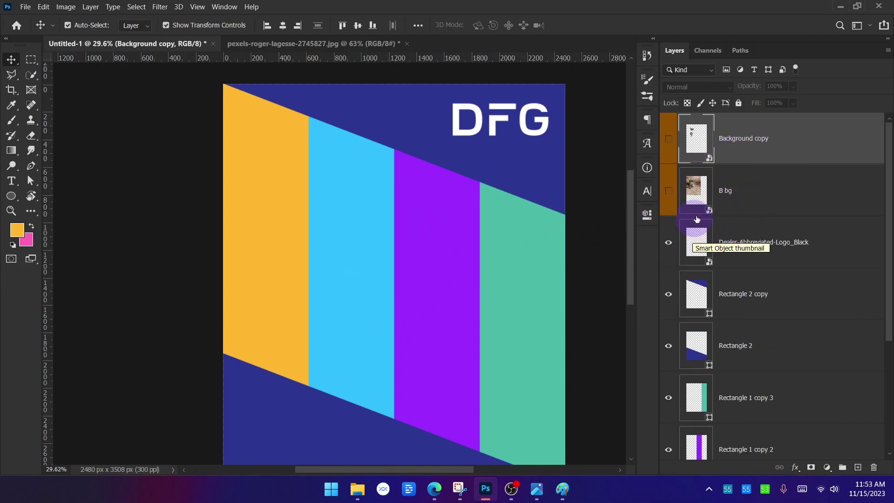
Step: Load the orange Rectangle 1 layer's outline as a selection and hide that layer
scroll(774, 294, "down", 3)
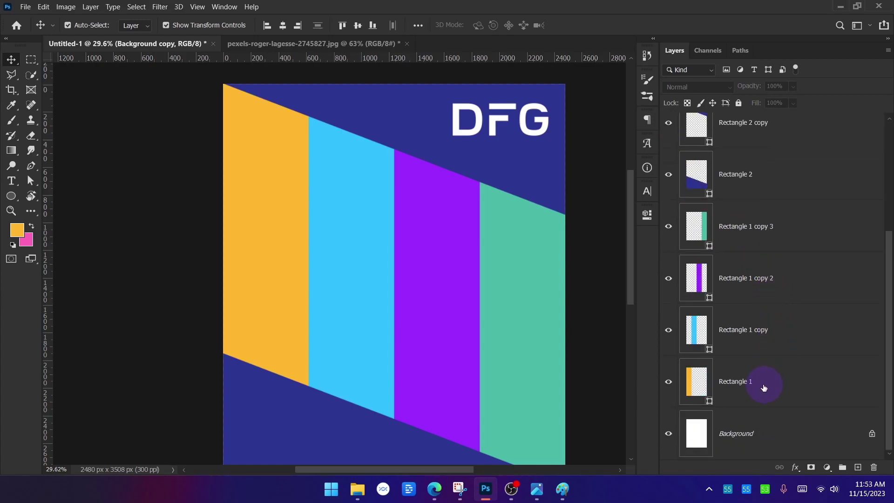
left_click_drag(734, 392, 697, 381)
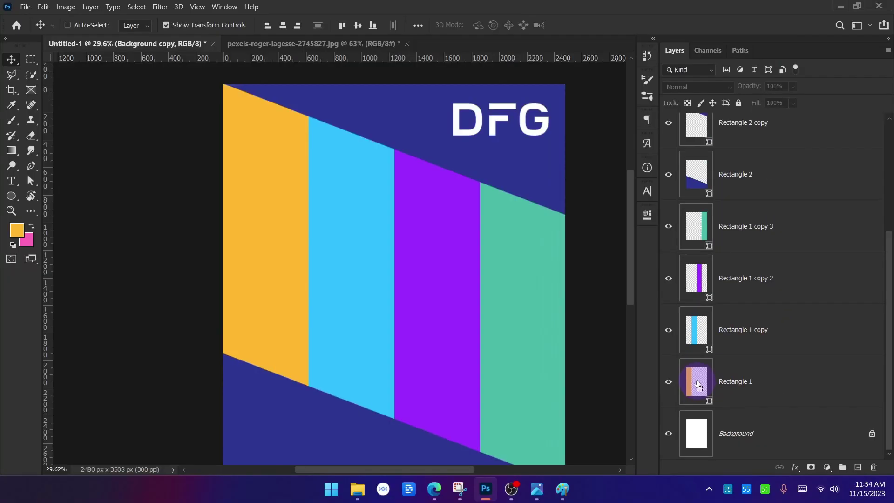
left_click(699, 384, "ctrl")
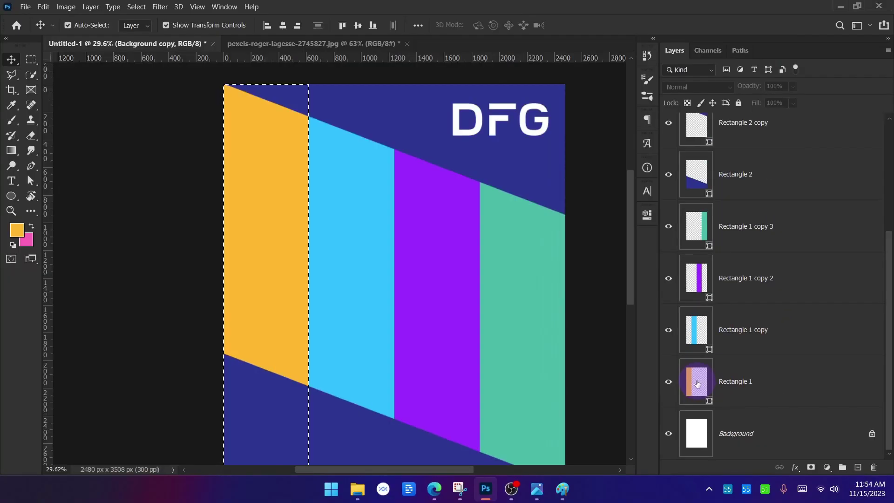
scroll(329, 174, "down", 3)
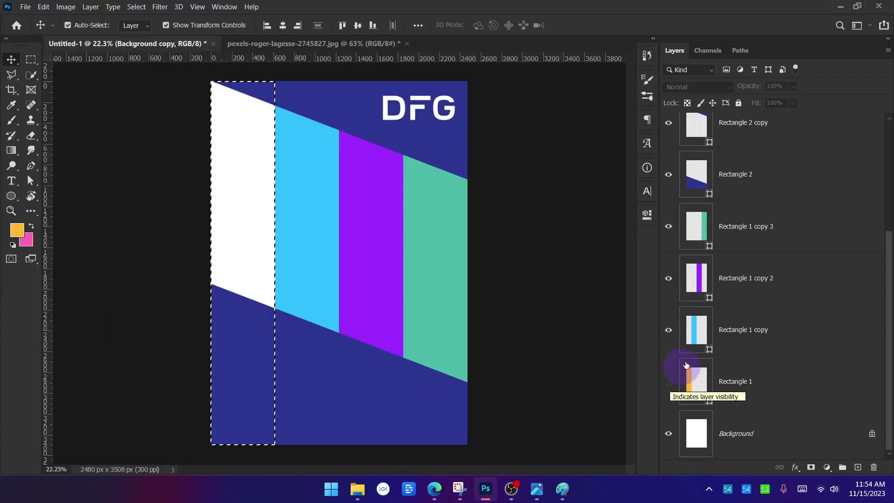
Step: Show the B bg photo layer and make it the active layer, keeping the stripe selection
scroll(814, 140, "up", 5)
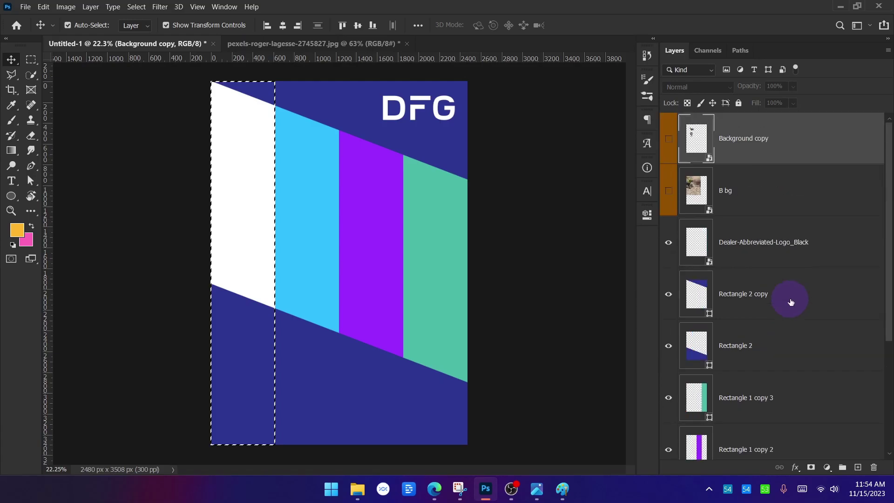
left_click(668, 191)
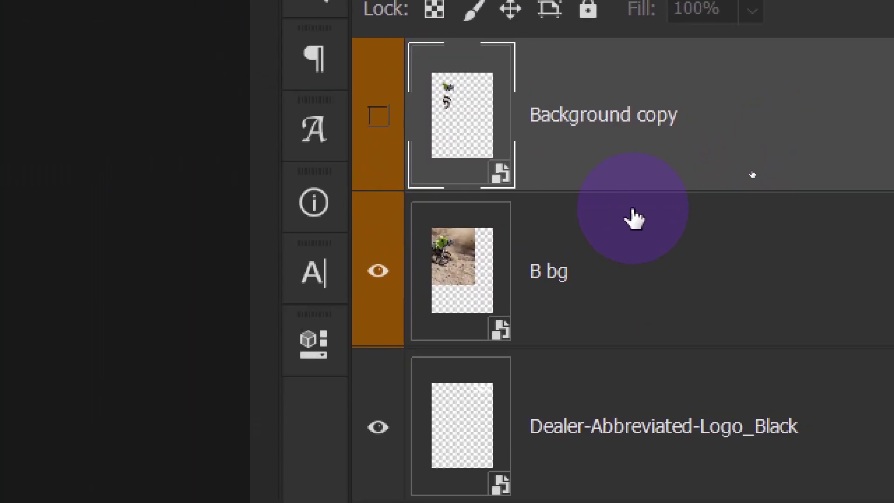
left_click(729, 199)
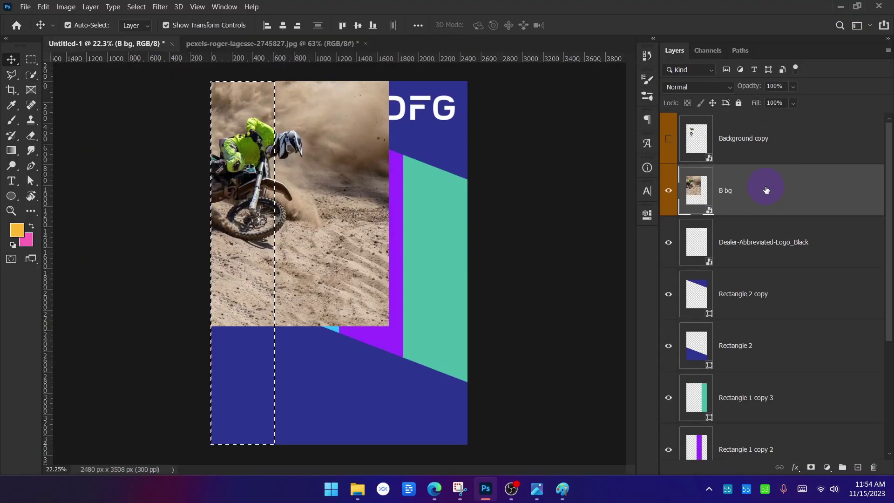
Step: Switch to the browser to view the Design Creators channel's videos and return to Photoshop
left_click(437, 491)
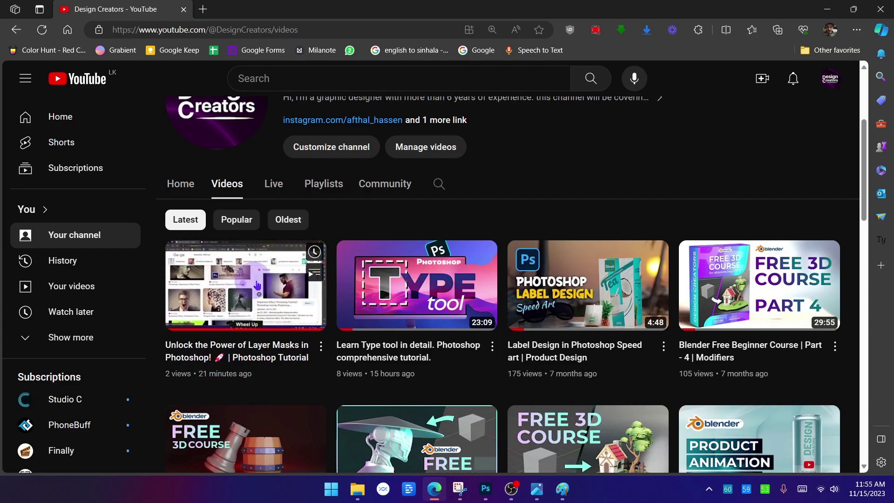
left_click(828, 10)
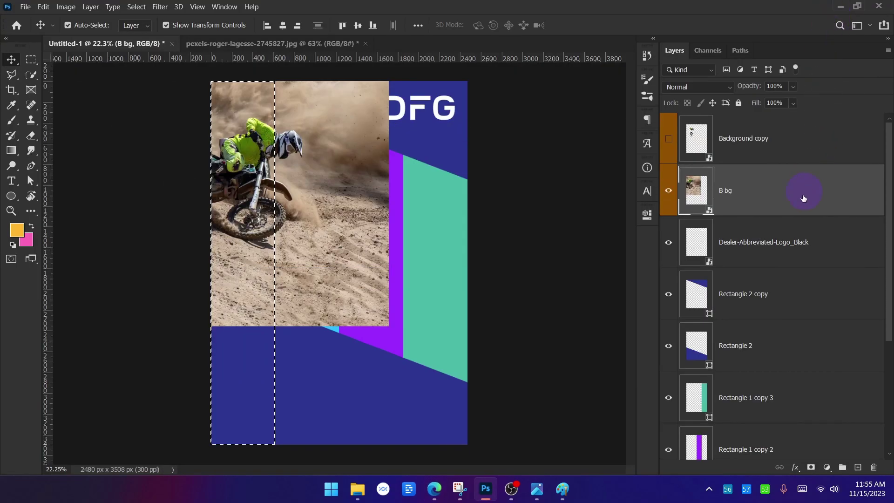
Step: Add a layer mask to the B bg layer from the stripe selection
left_click(811, 469)
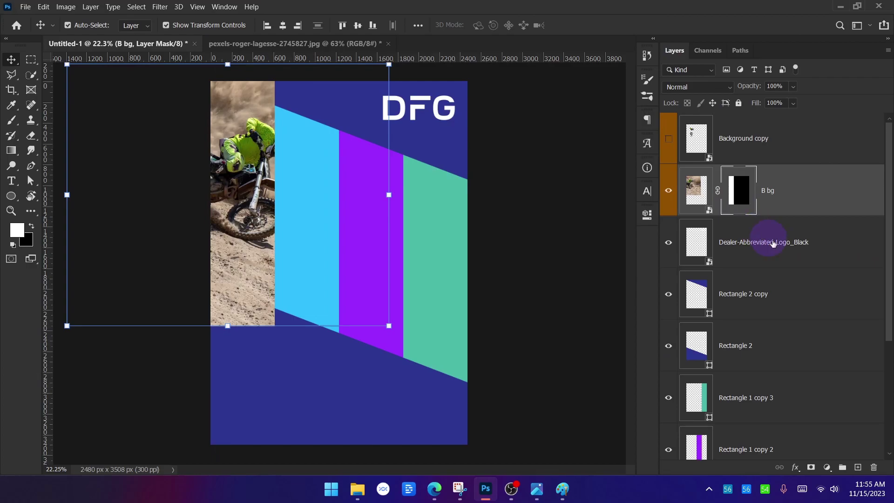
scroll(811, 350, "down", 4)
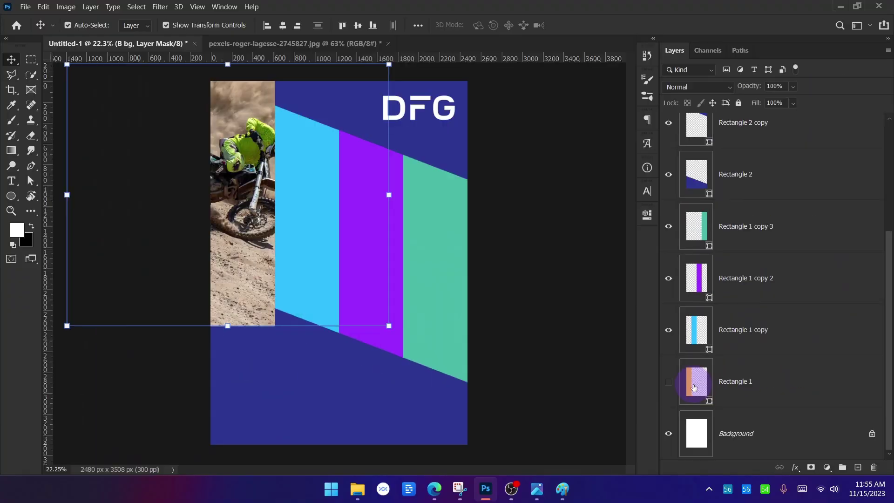
Step: Show the Background copy layer so the rider and front wheel extend beyond the masked photo, and check the overlap
scroll(772, 335, "up", 3)
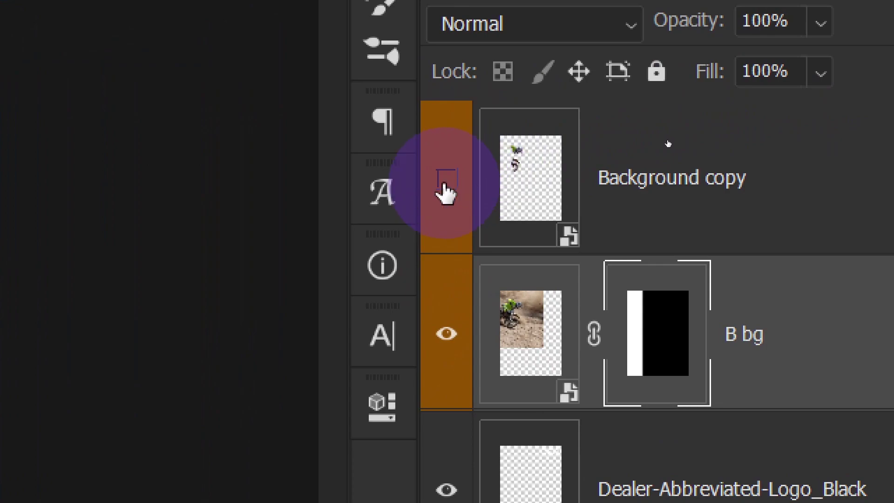
left_click(629, 186)
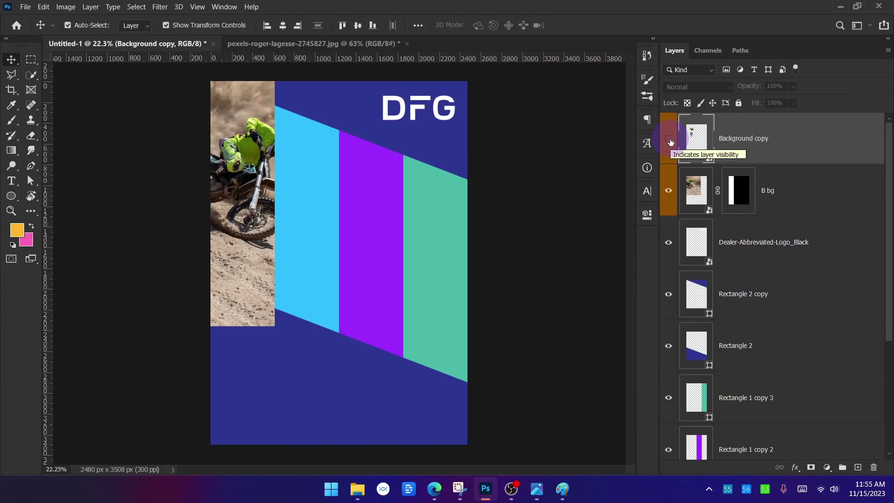
left_click(671, 141)
left_click(515, 202)
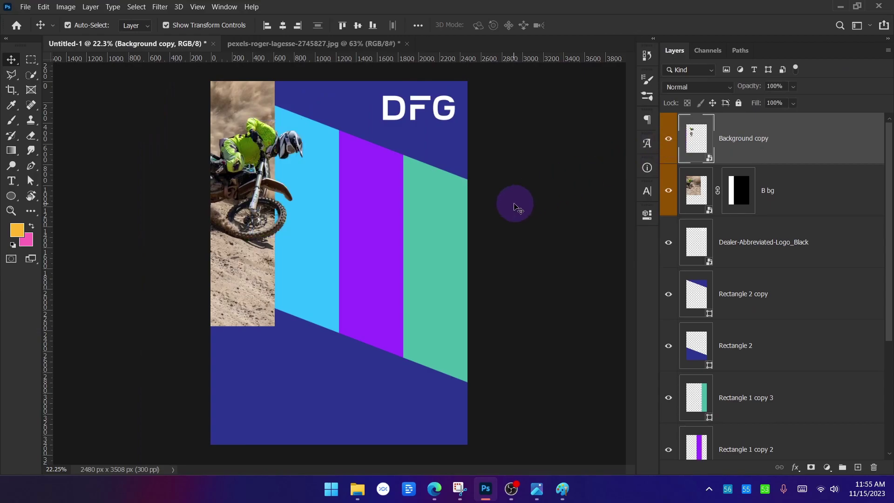
scroll(261, 137, "up", 2)
scroll(262, 138, "up", 2)
left_click_drag(293, 129, 294, 176)
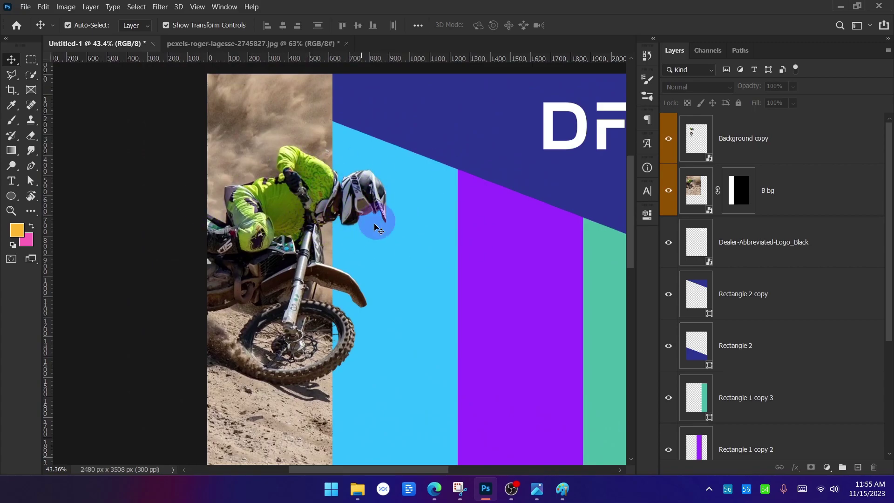
scroll(370, 191, "down", 2)
scroll(371, 191, "down", 2)
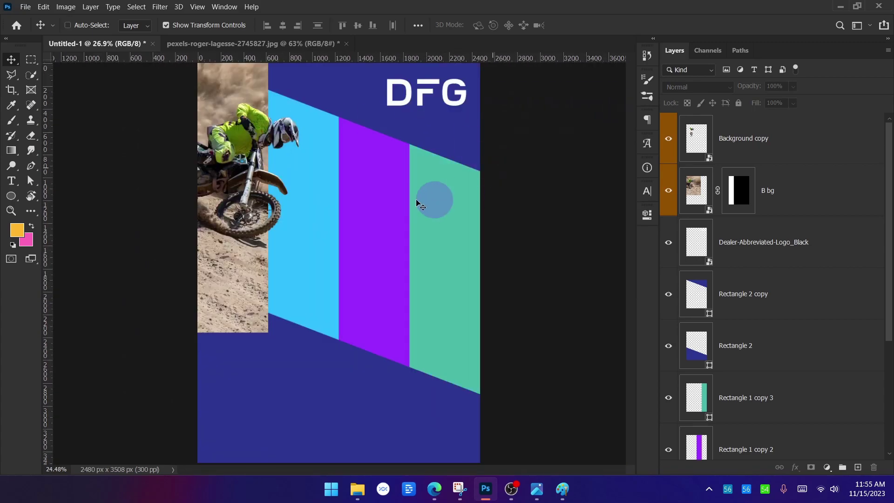
key("ctrl+alt+g")
left_click_drag(203, 281, 299, 326)
key("ctrl+z")
left_click_drag(185, 268, 311, 320)
mouse_move(217, 299)
left_mouse_down()
mouse_move(240, 317)
mouse_move(226, 322)
left_mouse_up()
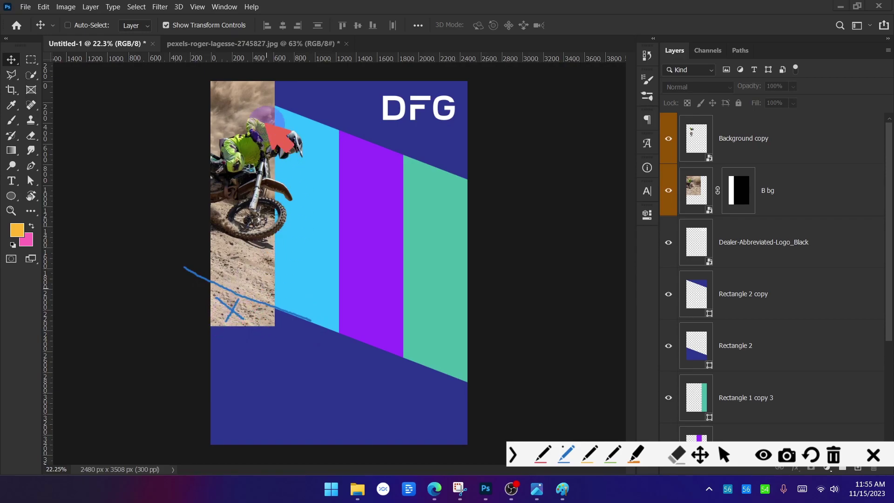
left_click_drag(205, 79, 311, 129)
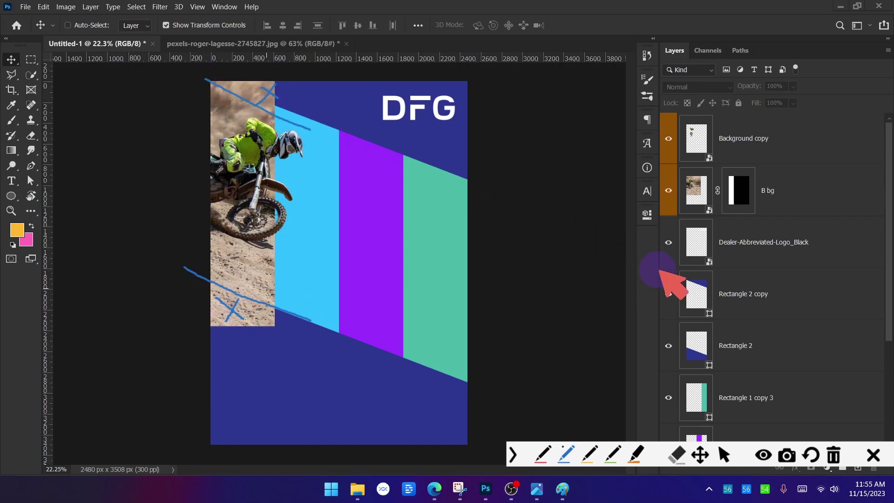
left_click(874, 455)
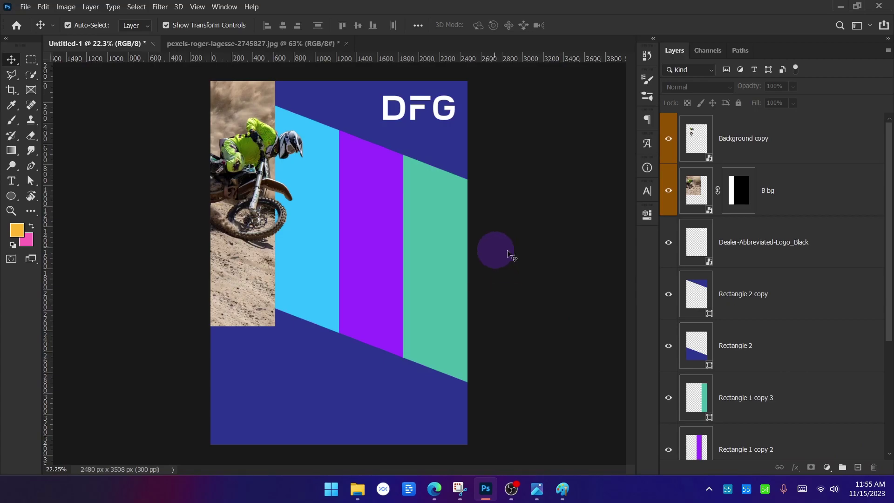
key("ctrl+alt+g")
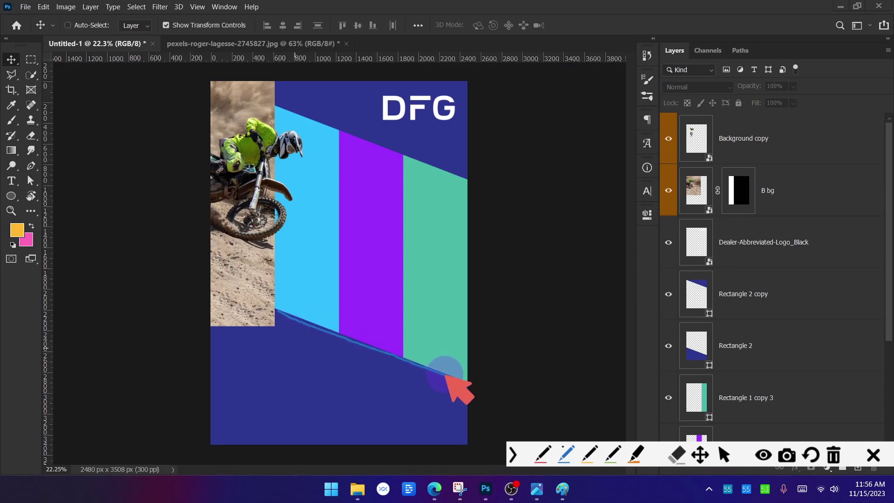
left_click(542, 455)
mouse_move(278, 315)
left_mouse_down()
mouse_move(216, 334)
mouse_move(218, 433)
mouse_move(422, 437)
mouse_move(456, 405)
mouse_move(391, 358)
mouse_move(283, 318)
left_mouse_up()
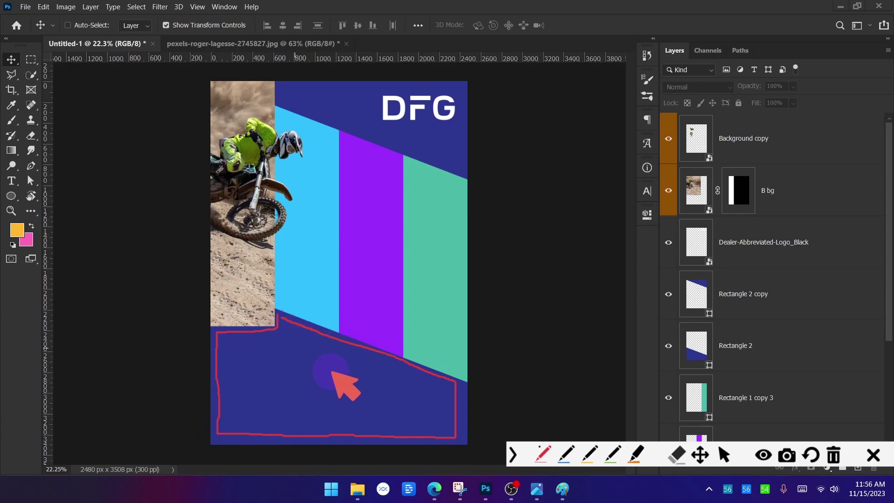
mouse_move(303, 372)
left_mouse_down()
mouse_move(320, 360)
mouse_move(323, 301)
mouse_move(263, 280)
mouse_move(274, 269)
mouse_move(268, 294)
left_mouse_up()
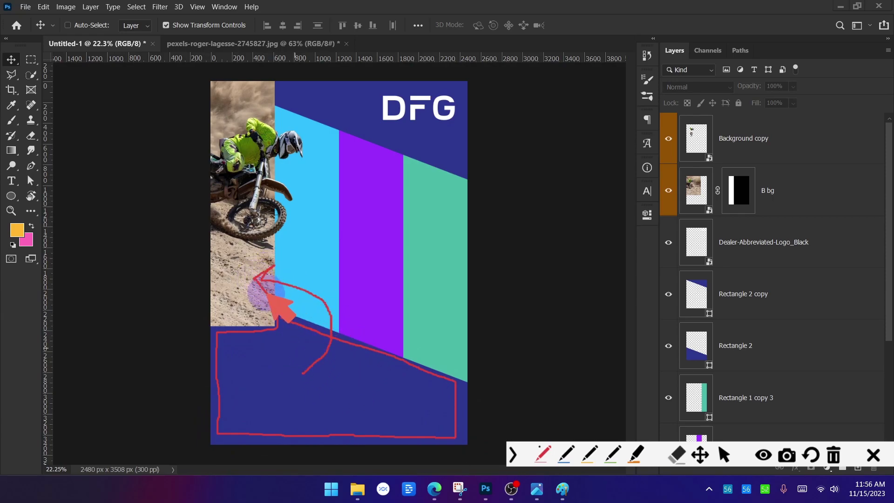
left_click(874, 455)
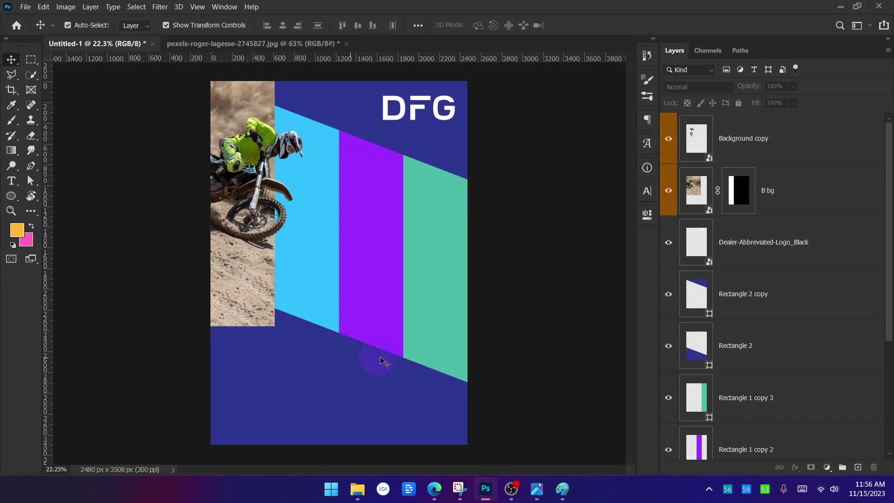
Step: Colour-label the two blue corner shape layers, Rectangle 2 copy and Rectangle 2, green
scroll(733, 323, "down", 1)
left_click(764, 290)
left_click(766, 251)
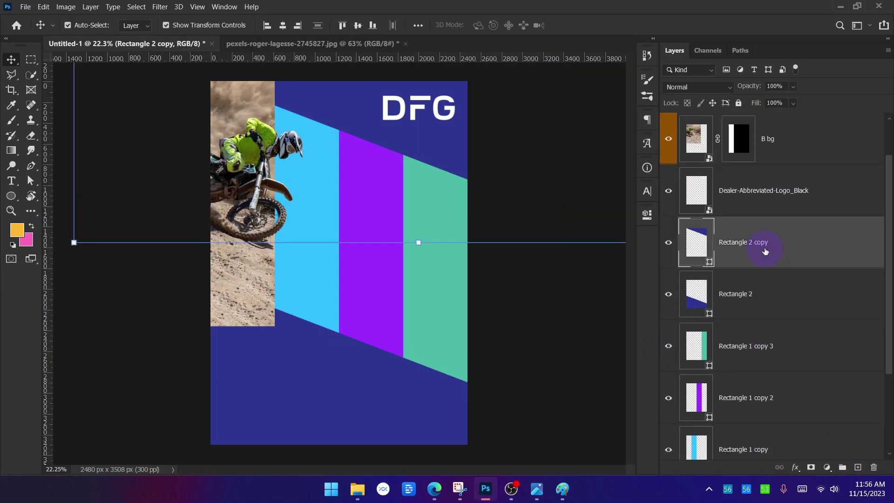
left_click(742, 279, "shift")
right_click(671, 232)
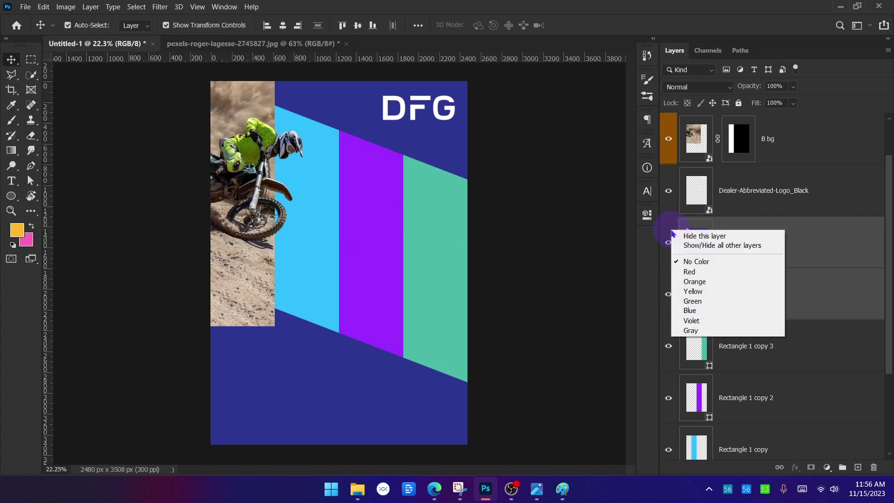
left_click(697, 302)
left_click(619, 295)
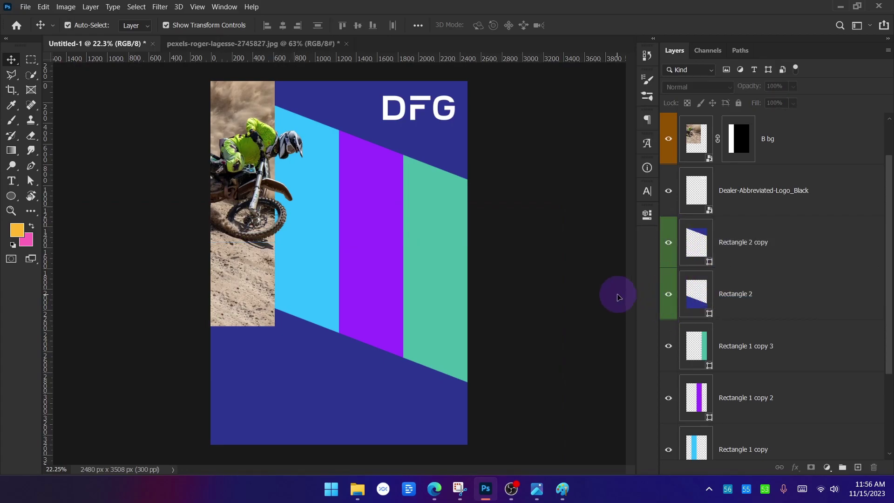
Step: Move the Rectangle 2 copy and Rectangle 2 layers together above the Background copy layer so the blue corners cover the motocross photo
scroll(741, 232, "up", 1)
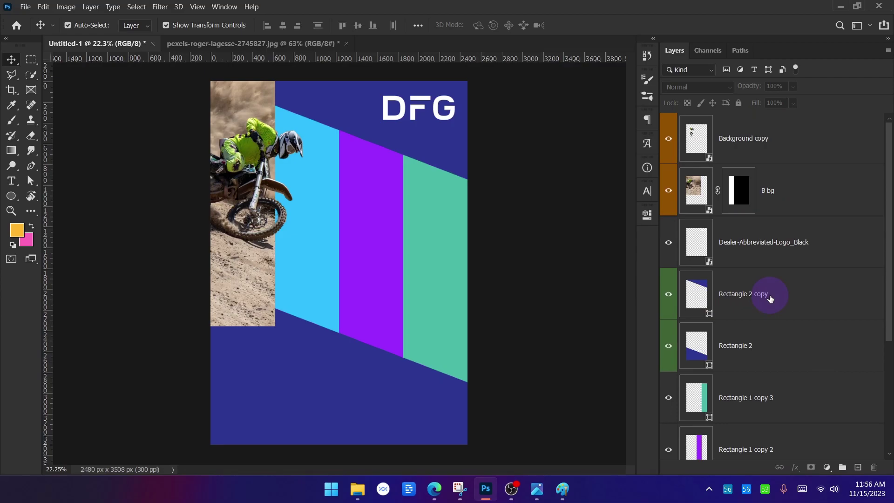
left_click(746, 343)
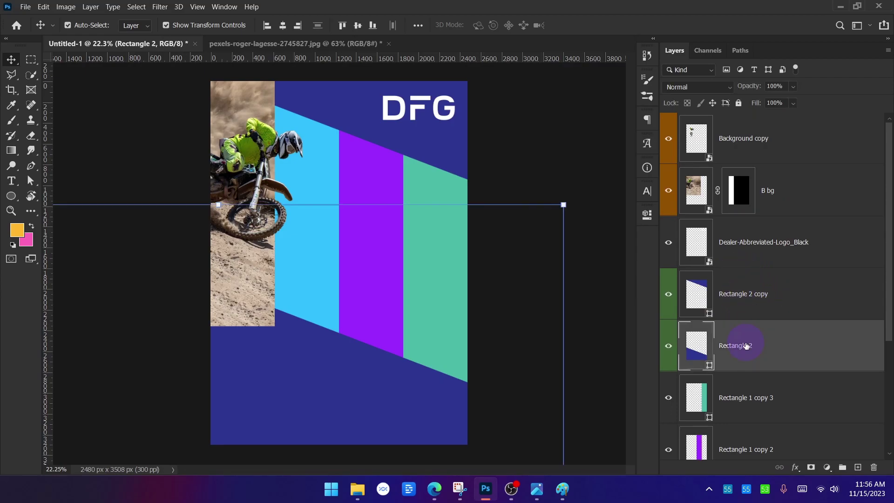
left_click(748, 307, "shift")
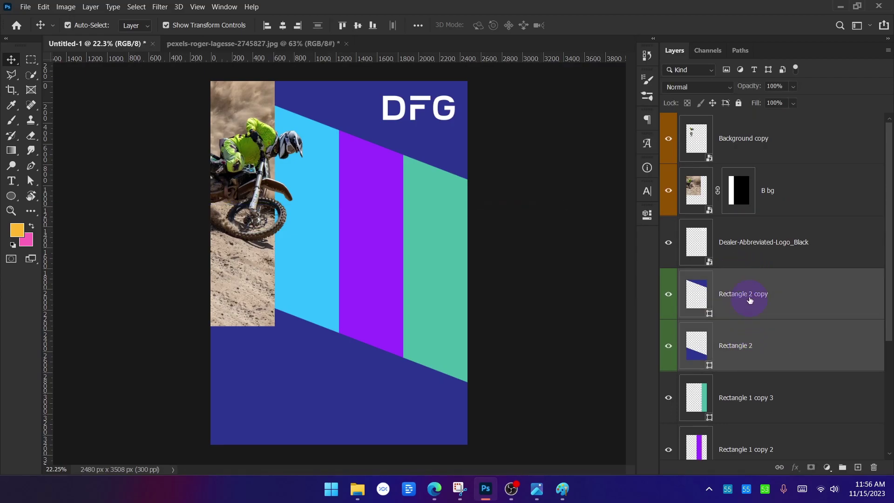
left_click(569, 295)
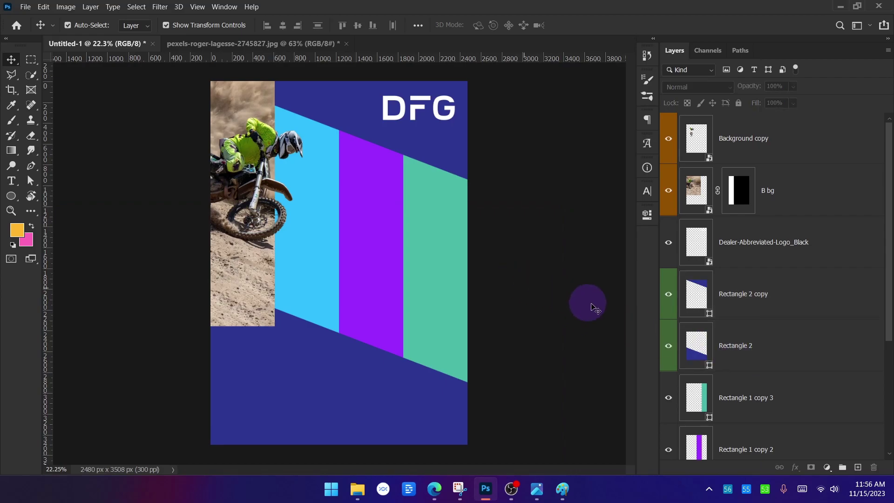
left_click(736, 345)
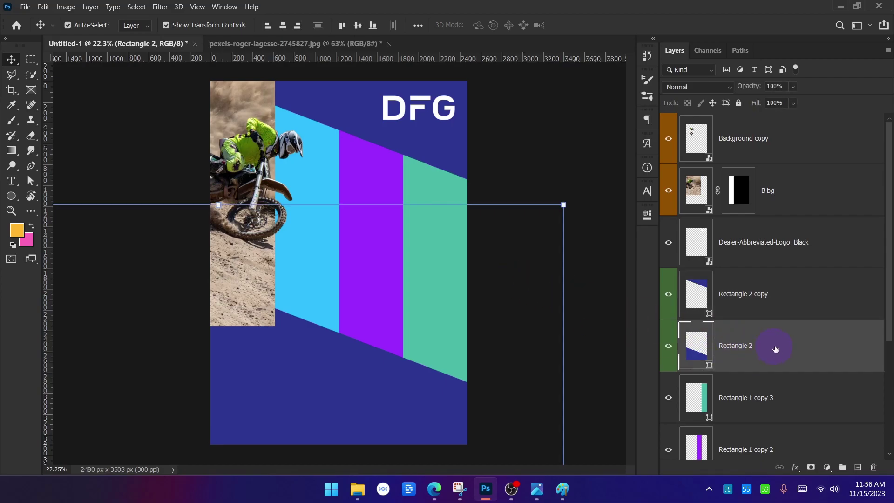
left_click(787, 300, "shift")
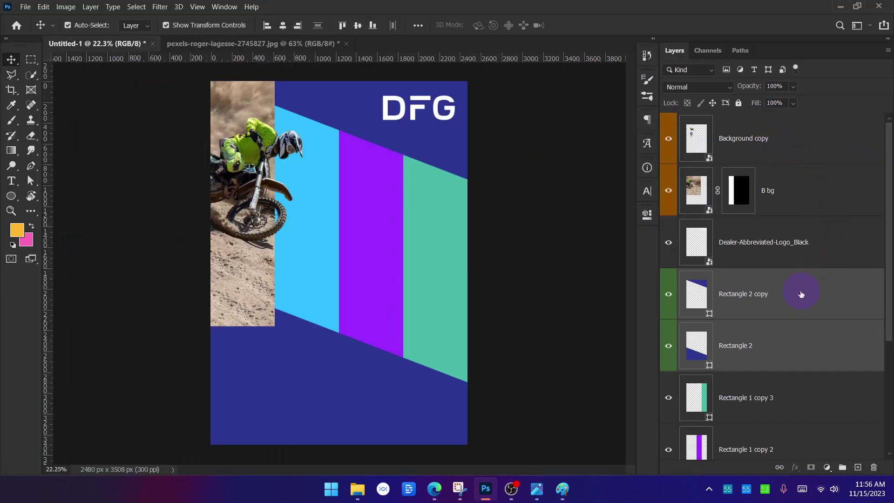
left_click_drag(801, 294, 811, 122)
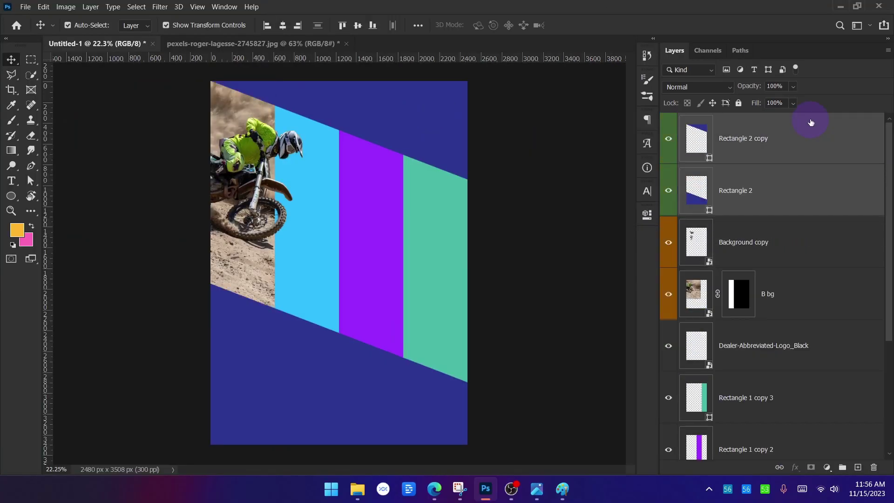
left_click(537, 186)
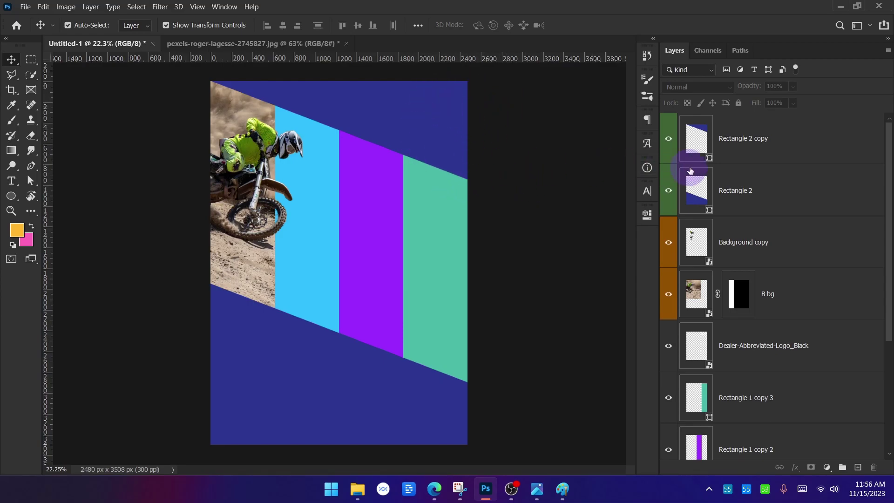
Step: Rename the Dealer-Abbreviated-Logo_Black layer as logo and move it to the very top of the layer stack
left_click(799, 345)
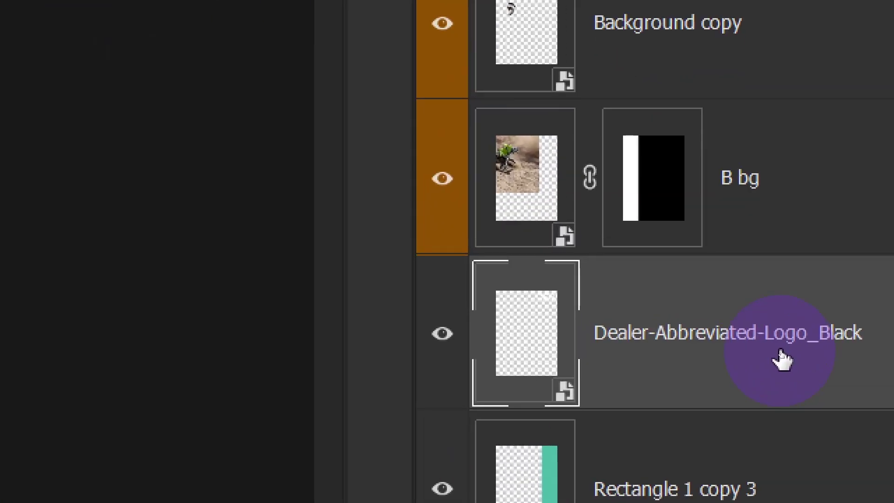
double_click(782, 346)
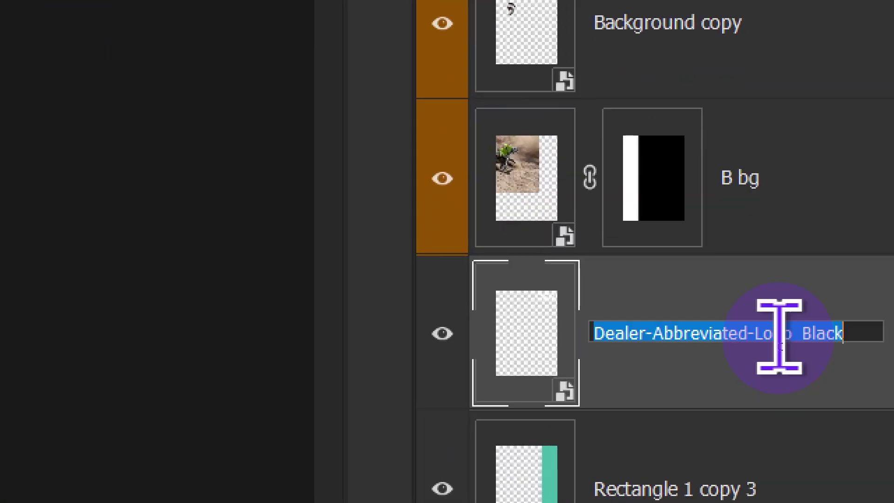
type("logo")
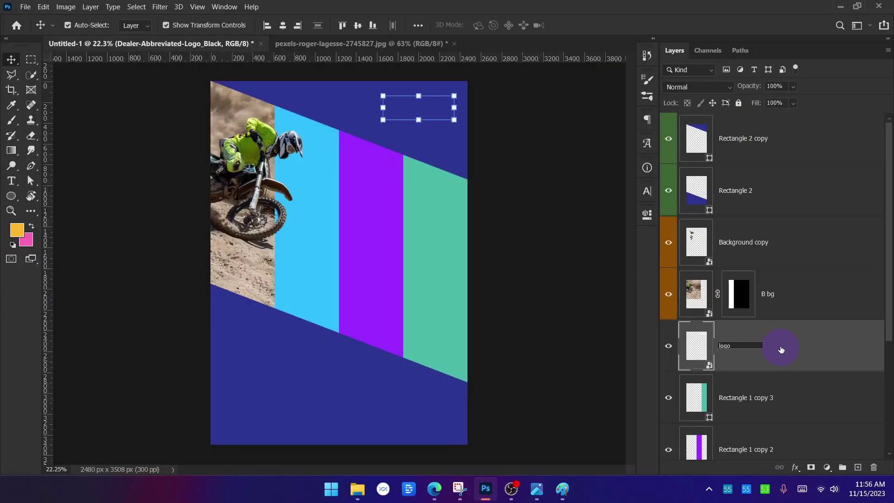
left_click(795, 385)
left_click(799, 361)
left_click_drag(799, 360, 804, 124)
left_click(584, 214)
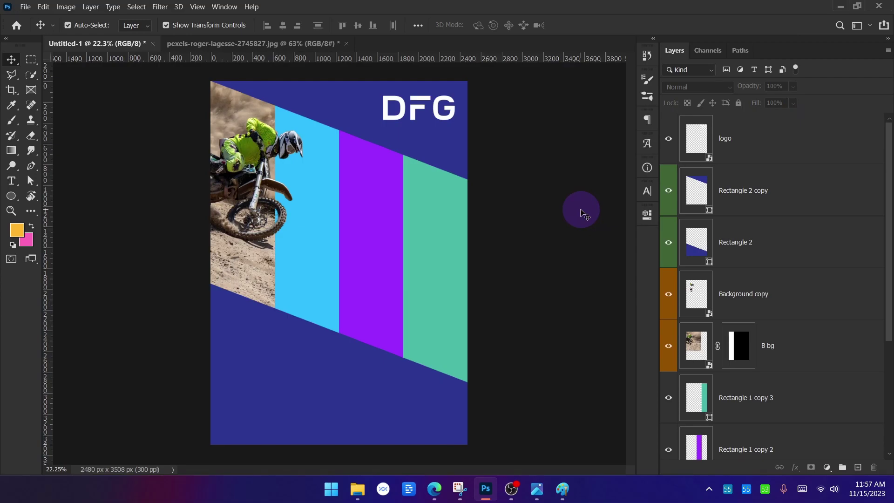
Step: Switch to File Explorer, preview the reference flyer, and place pexels-asad-photo-maldives-1430676.jpg from the poster folder into the Photoshop poster document
scroll(305, 194, "down", 1)
key("ctrl+0")
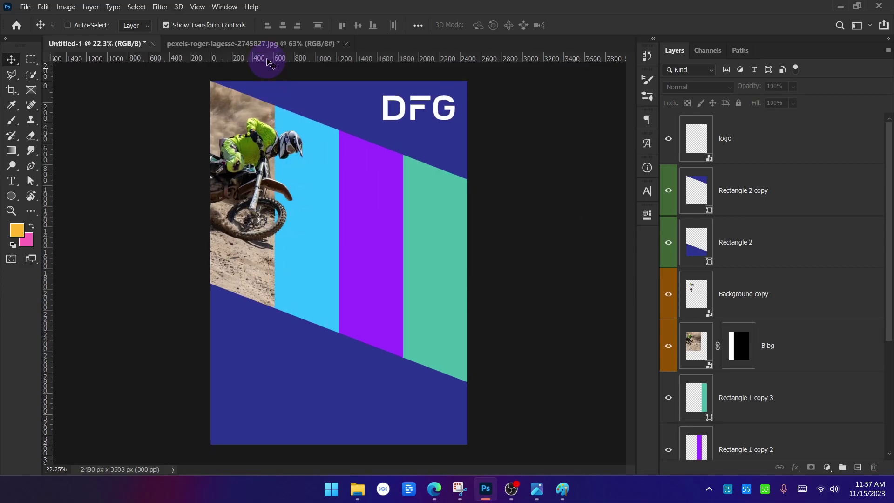
left_click(346, 459)
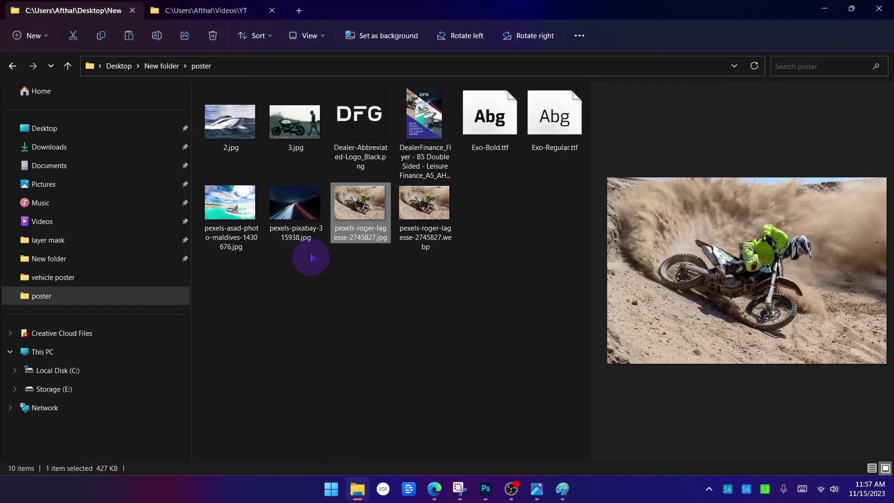
left_click(413, 120)
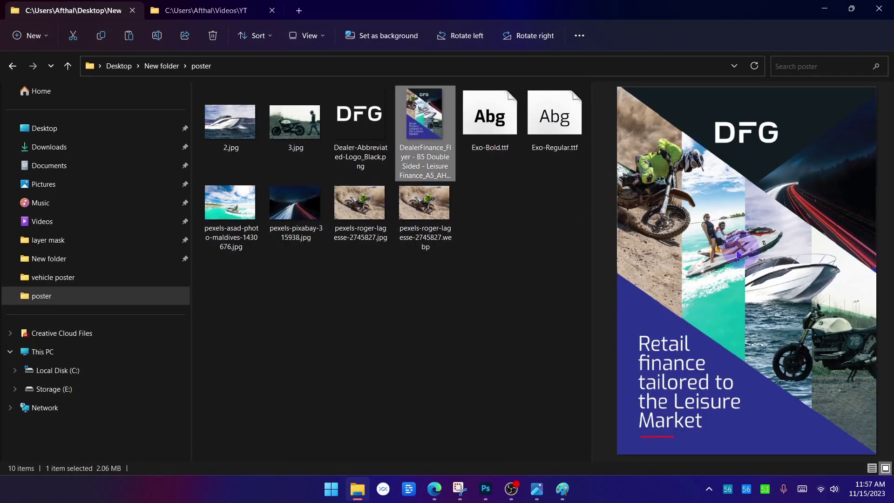
left_click(223, 225)
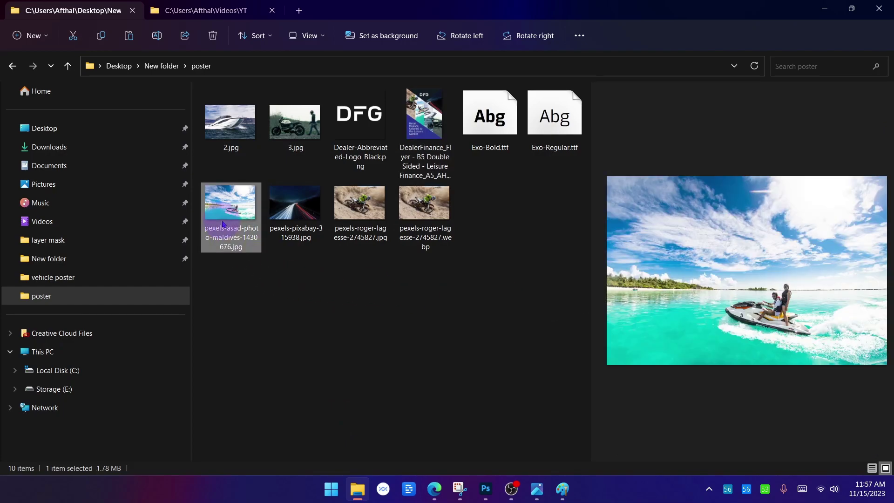
left_click_drag(223, 224, 250, 224)
key("alt+Tab")
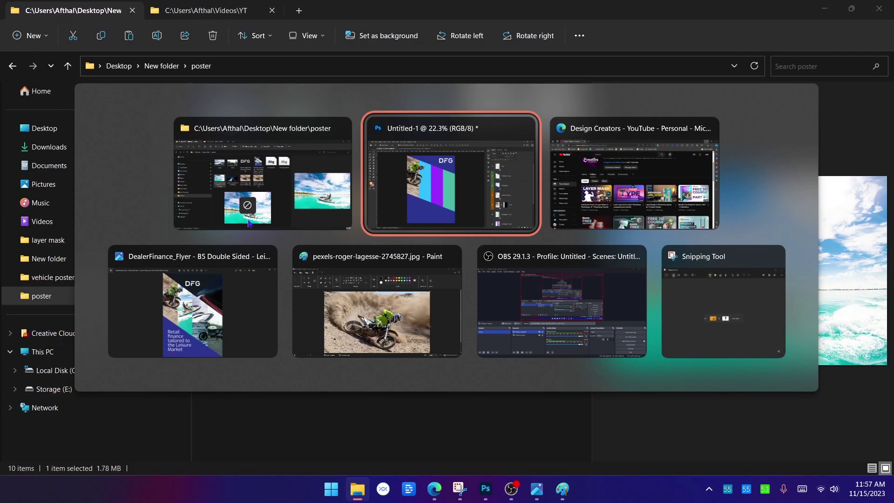
left_click_drag(249, 223, 351, 189)
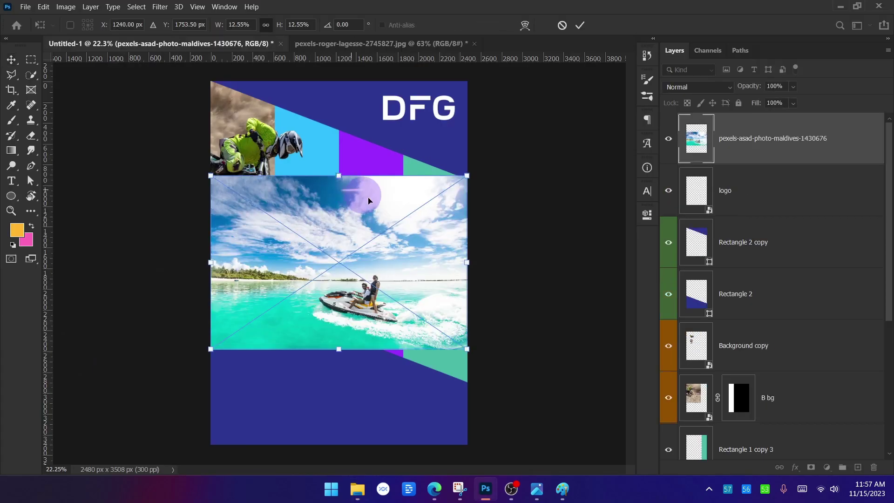
Step: Scale the placed jet-ski photo to about 19.83%, shift it towards the poster's upper left, and commit the placement
left_click_drag(467, 175, 615, 73)
left_click_drag(455, 210, 299, 205)
left_click(581, 30)
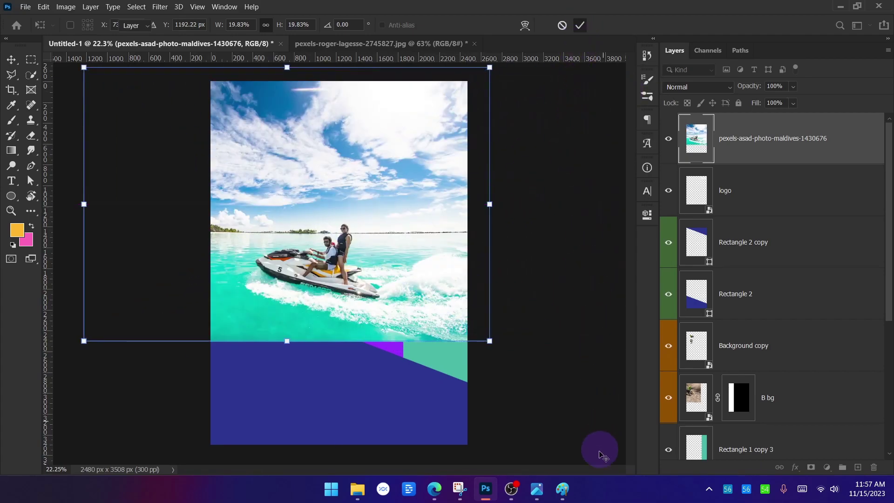
Step: Check the jet ski's position in the DFG reference flyer in Photos, return to Photoshop, and move the jet-ski photo down and right
mouse_move(565, 496)
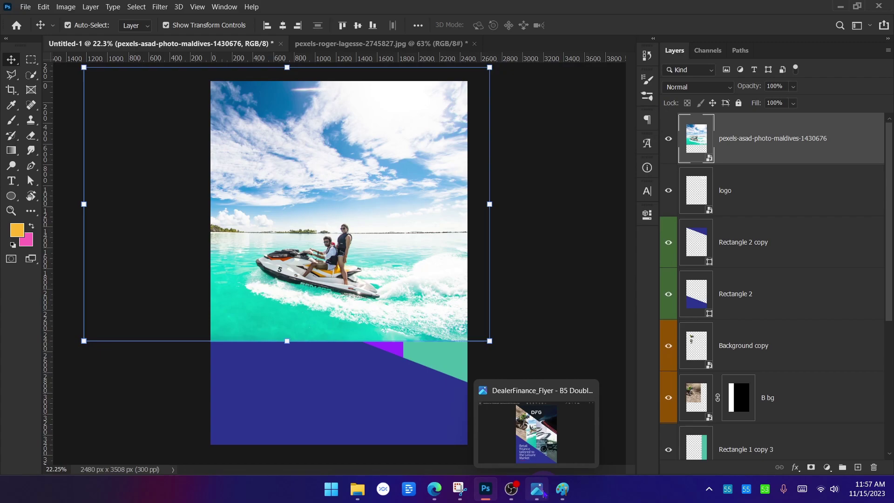
left_click(544, 494)
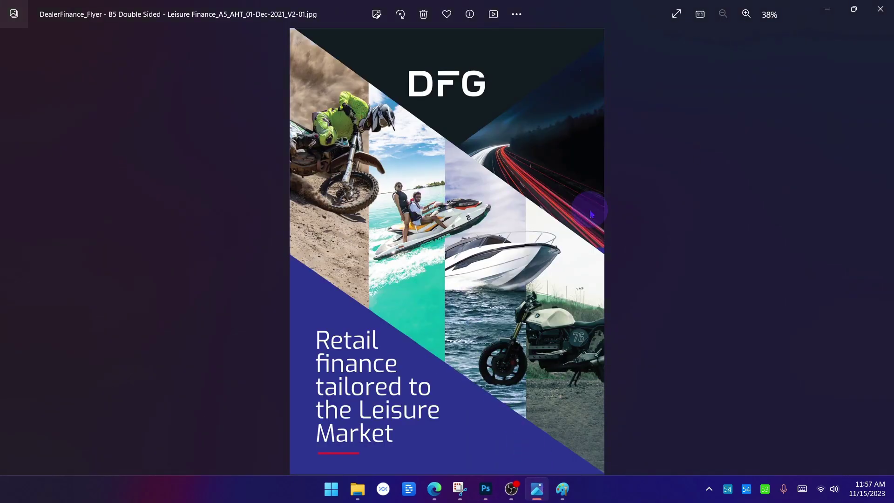
left_click(853, 20)
left_click_drag(375, 140, 426, 200)
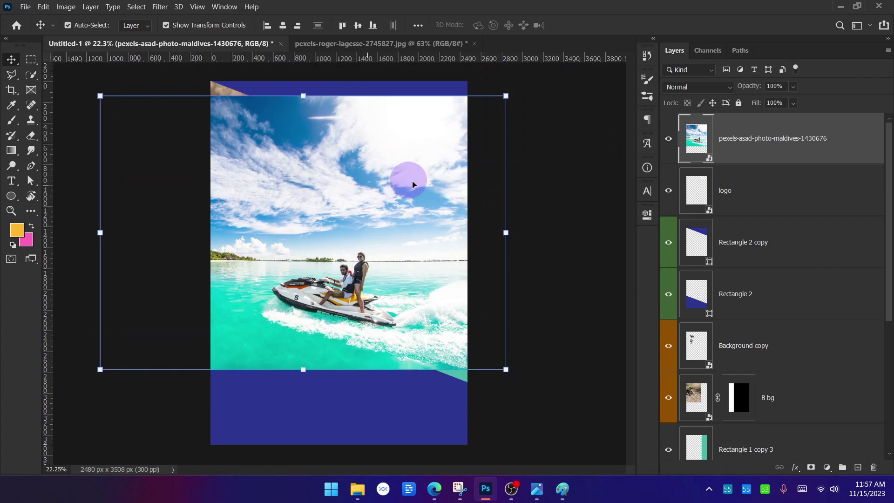
mouse_move(348, 205)
left_mouse_down()
mouse_move(381, 335)
mouse_move(370, 202)
mouse_move(358, 338)
mouse_move(358, 212)
left_mouse_up()
Step: Hide the jet-ski photo to check the stripes beneath, show it again, and nudge it slightly upward
left_click(668, 138)
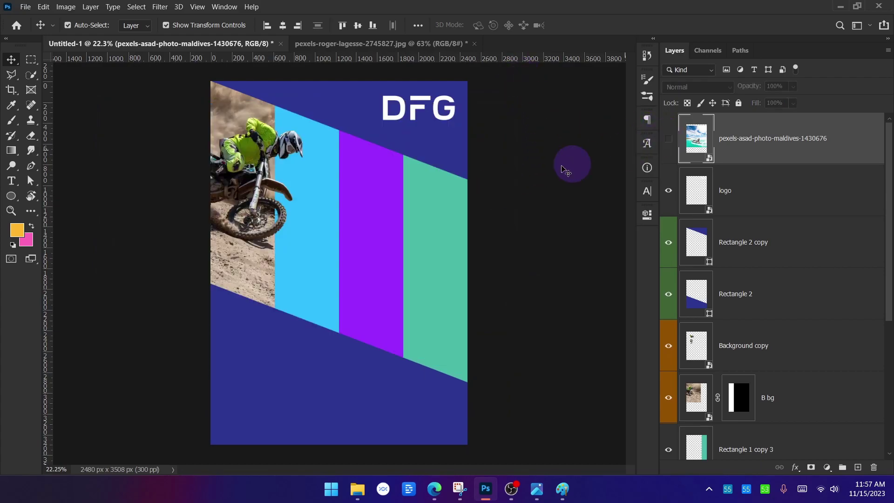
left_click(674, 142)
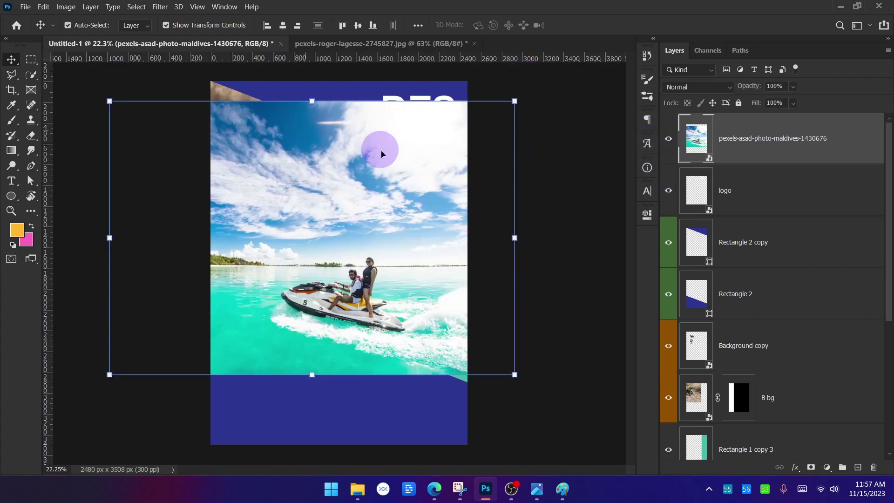
left_click_drag(371, 219, 373, 214)
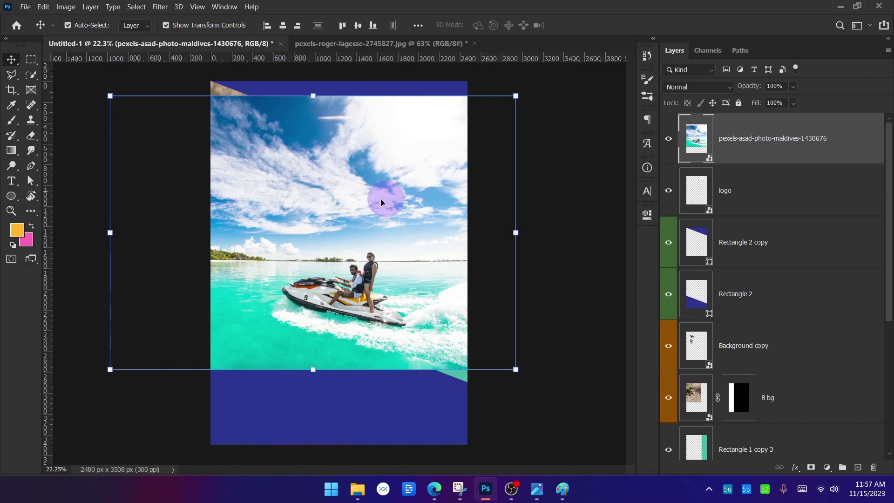
Step: Flip the jet-ski photo horizontally with Free Transform
key("ctrl+t")
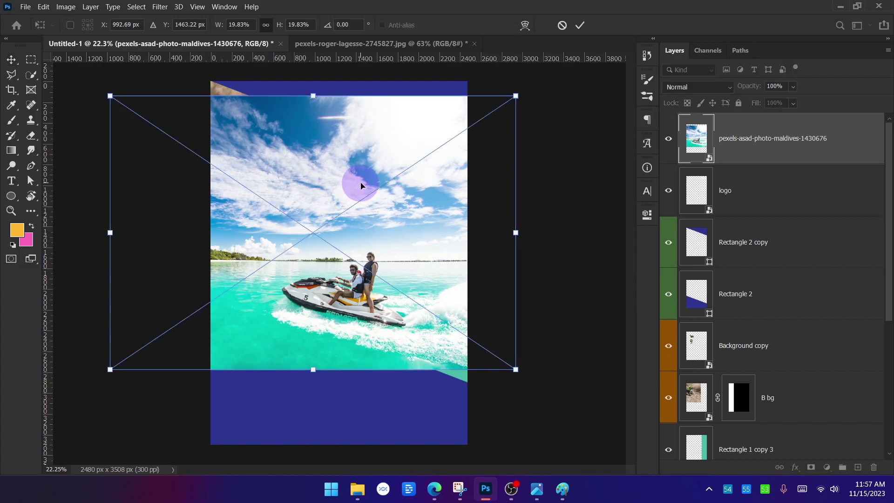
right_click(329, 176)
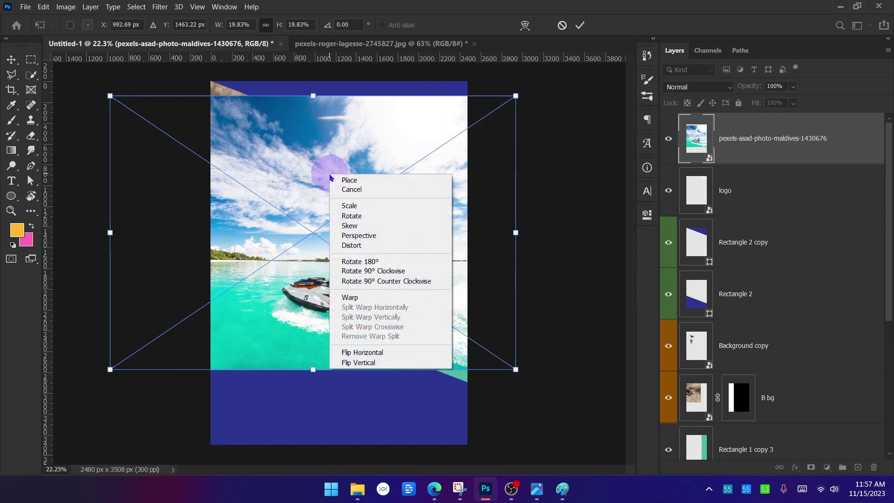
left_click(331, 489)
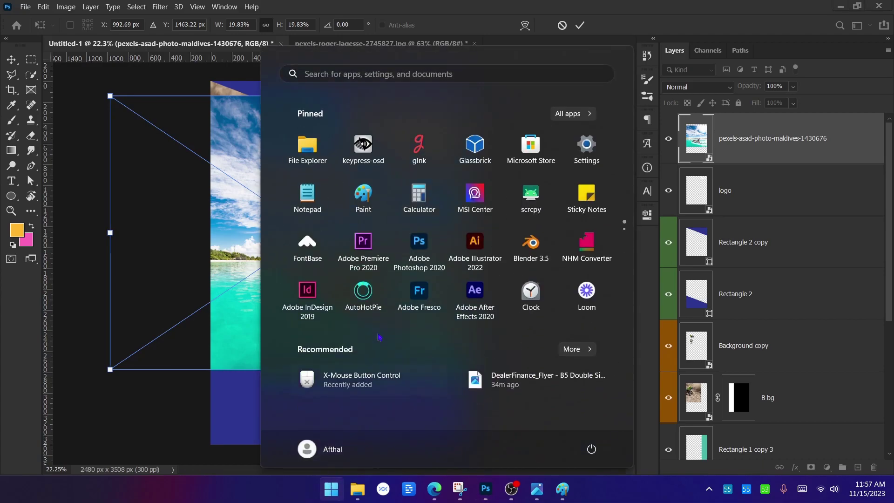
left_click(363, 145)
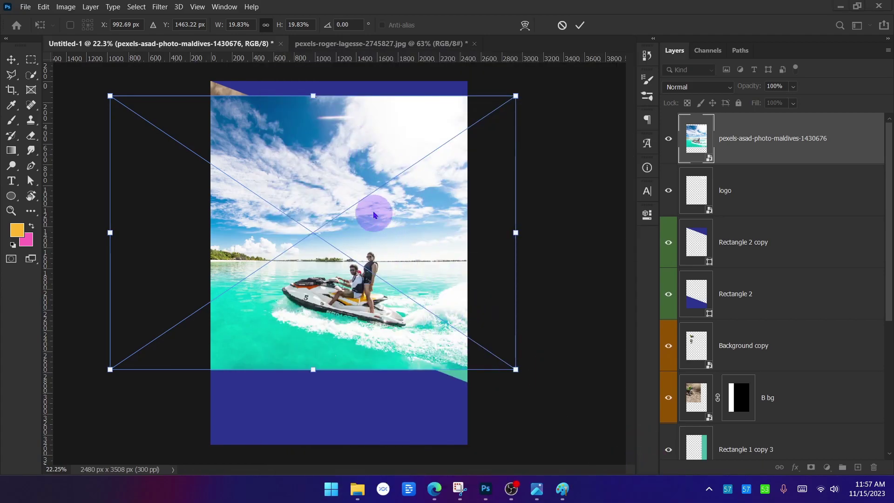
right_click(344, 143)
right_click(340, 150)
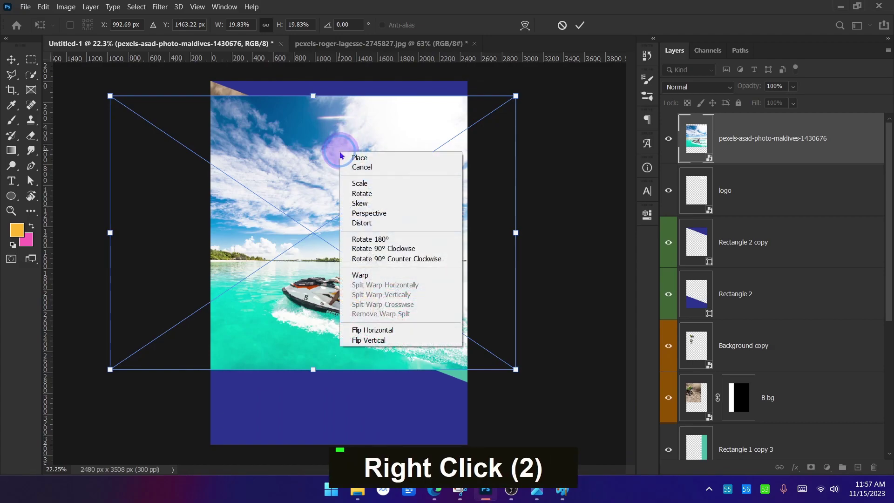
left_click(395, 331)
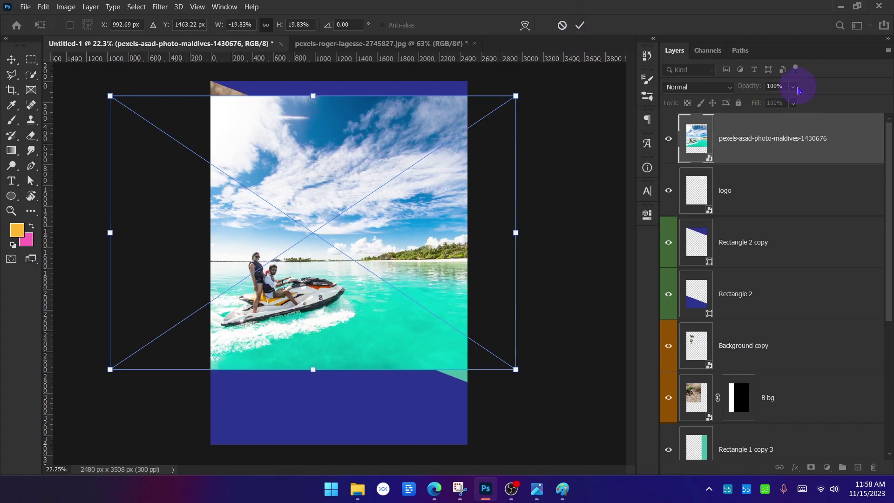
Step: Lower the jet-ski photo's opacity to 38%, enlarge it to about 29.08% over the second and third stripes, and commit the transform
left_click_drag(779, 101, 769, 102)
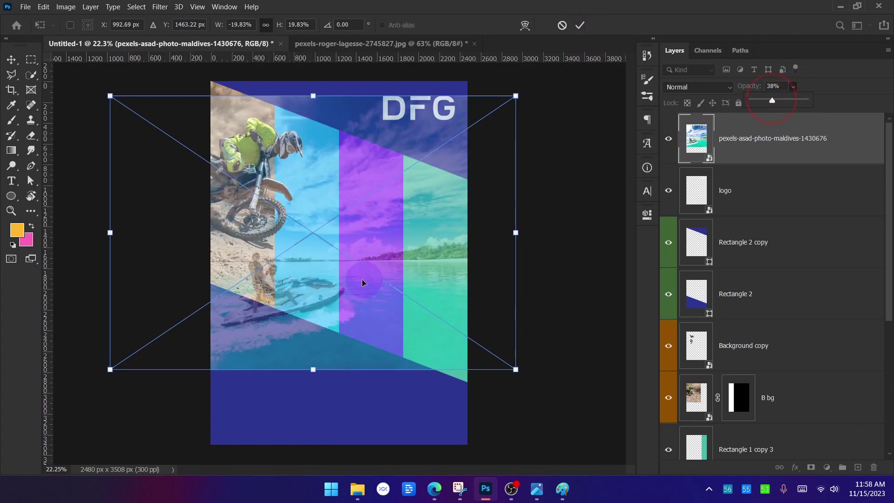
left_click_drag(322, 297, 347, 260)
left_click_drag(540, 214, 728, 199)
left_click_drag(451, 292, 376, 240)
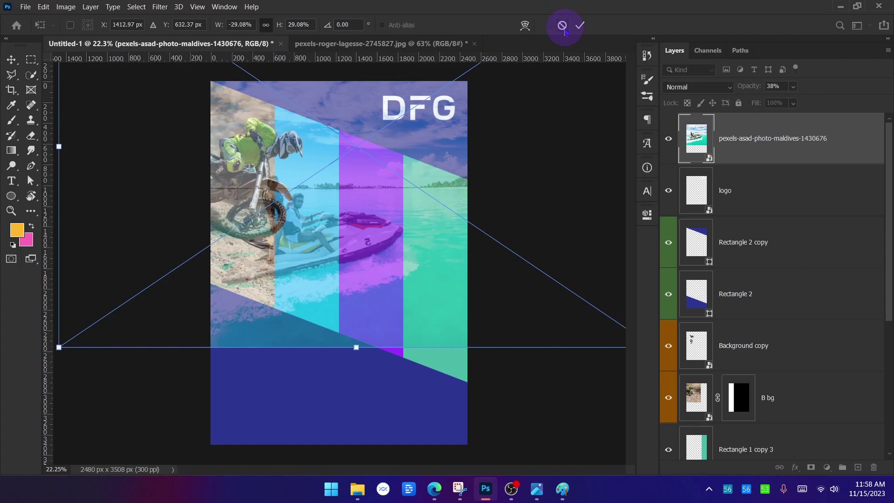
left_click(579, 27)
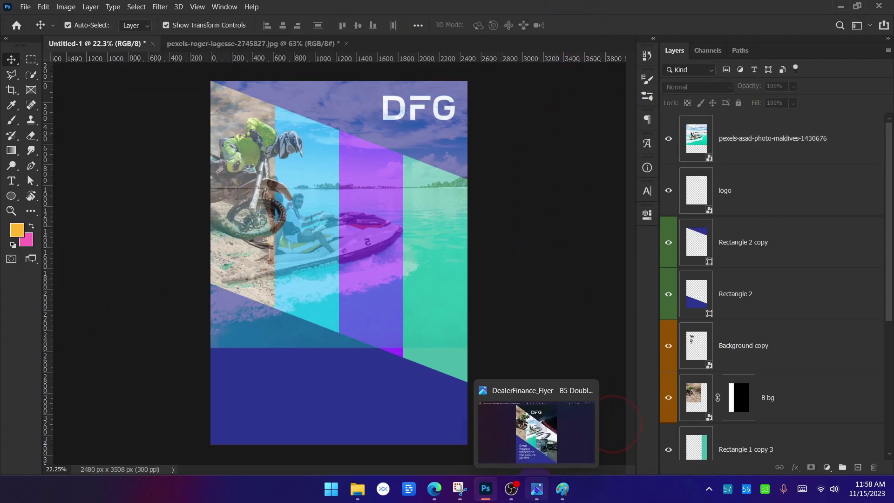
Step: Switch to Photos to examine how the vehicles overlap the stripes in the DFG reference flyer, and return to Photoshop
left_click(536, 489)
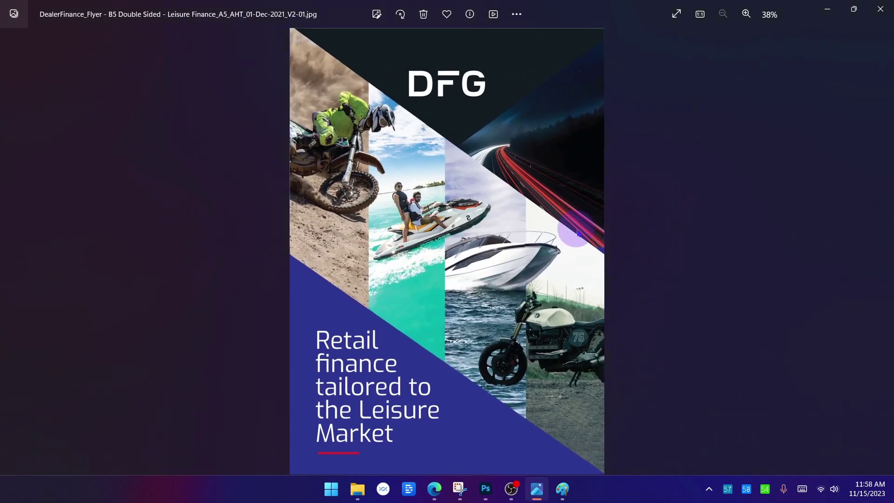
key("ctrl+alt+a")
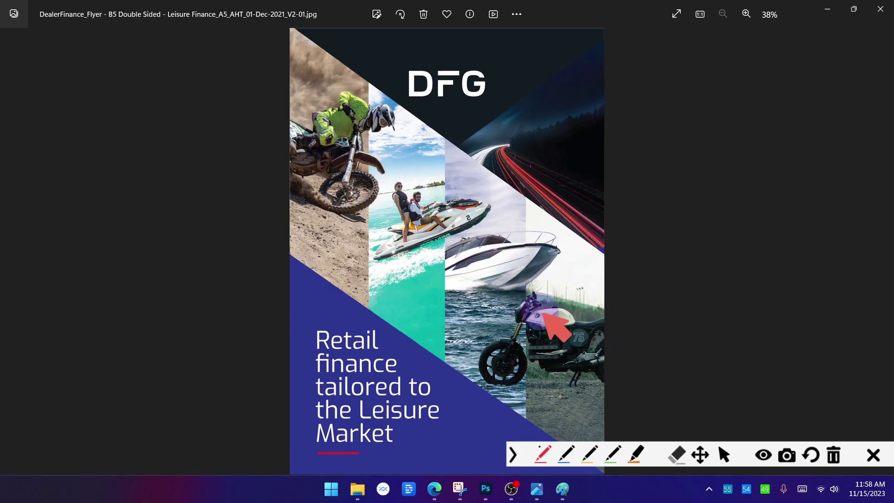
left_click(874, 455)
left_click(828, 9)
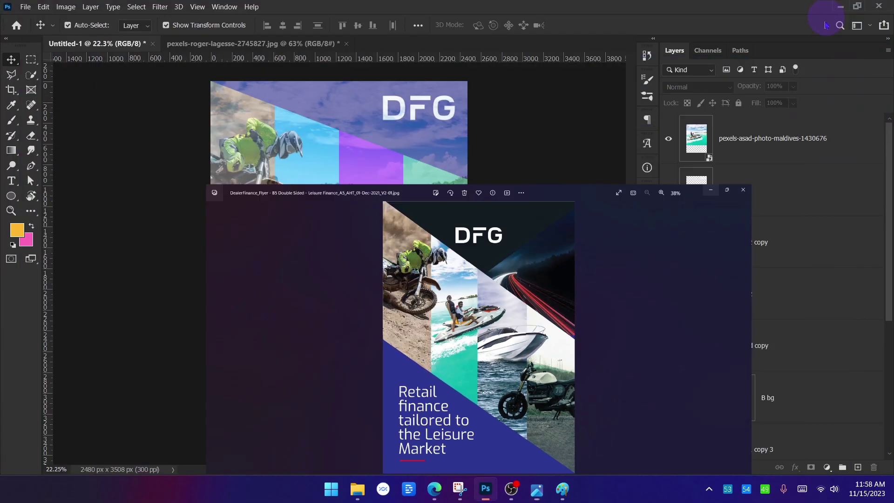
Step: Shift the jet-ski photo slightly right and down, comparing its placement with the reference flyer
left_click_drag(362, 246, 382, 248)
key("alt+Tab")
key("alt+Tab")
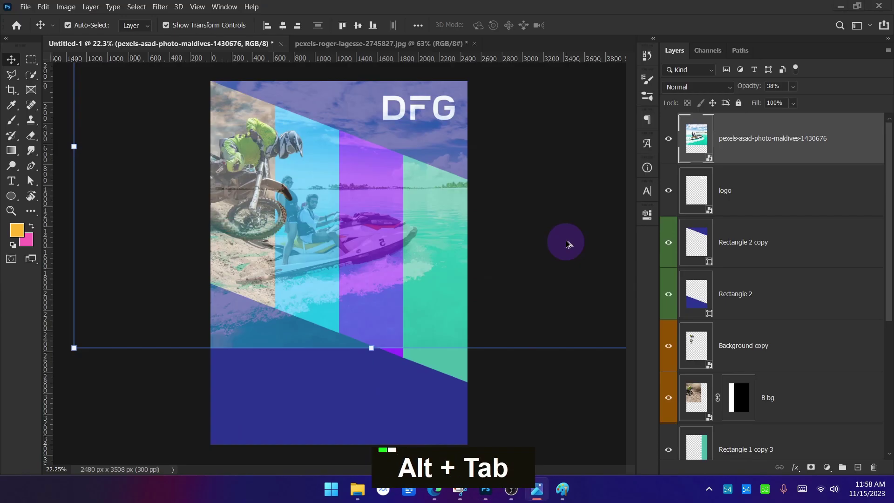
mouse_move(371, 233)
left_mouse_down()
mouse_move(290, 233)
mouse_move(264, 165)
mouse_move(304, 239)
mouse_move(369, 246)
left_mouse_up()
Step: Try enlarging the jet-ski photo to about 42.83% and reposition the riders over the second stripe
scroll(396, 267, "down", 3)
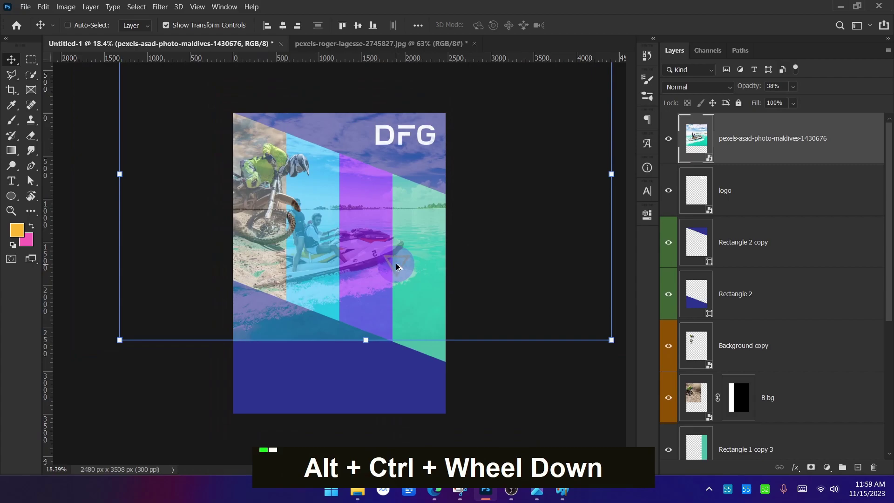
left_click(565, 191)
left_click_drag(568, 191, 757, 205)
left_click_drag(399, 272, 311, 239)
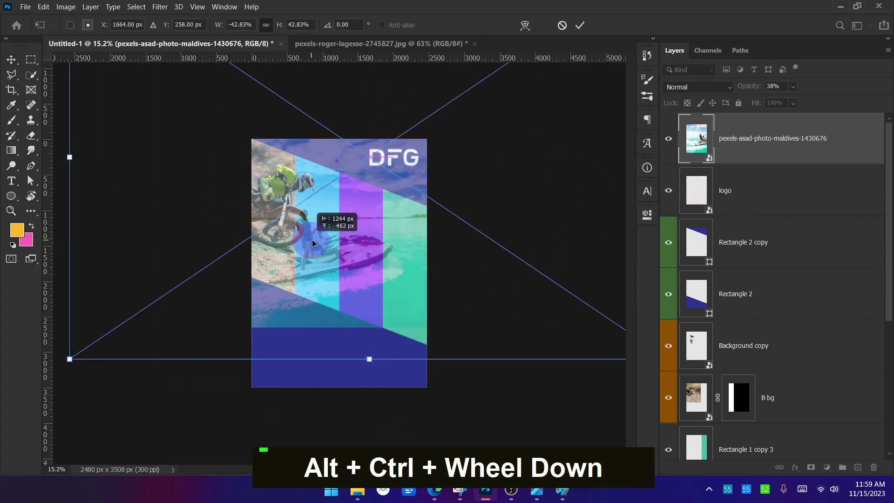
Step: Compare the jet-ski rider's head size with the motocross rider's helmet and check the overall proportions on the poster
scroll(346, 242, "up", 5)
scroll(345, 242, "up", 1)
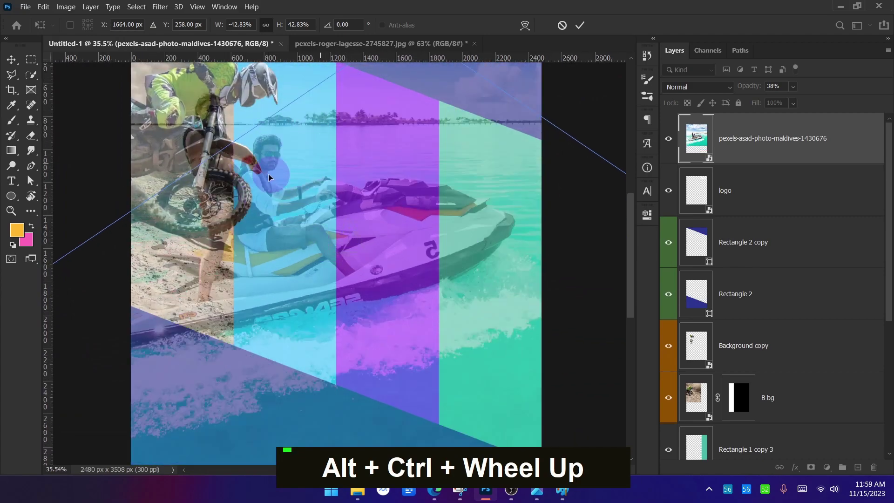
scroll(294, 213, "up", 3)
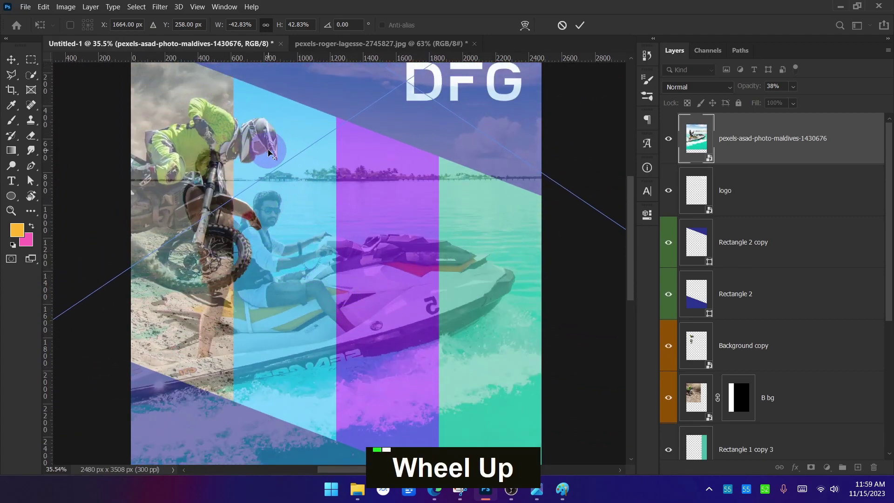
key("alt+ctrl+a")
mouse_move(263, 117)
left_mouse_down()
mouse_move(233, 156)
mouse_move(268, 160)
mouse_move(288, 136)
mouse_move(260, 108)
mouse_move(285, 135)
left_mouse_up()
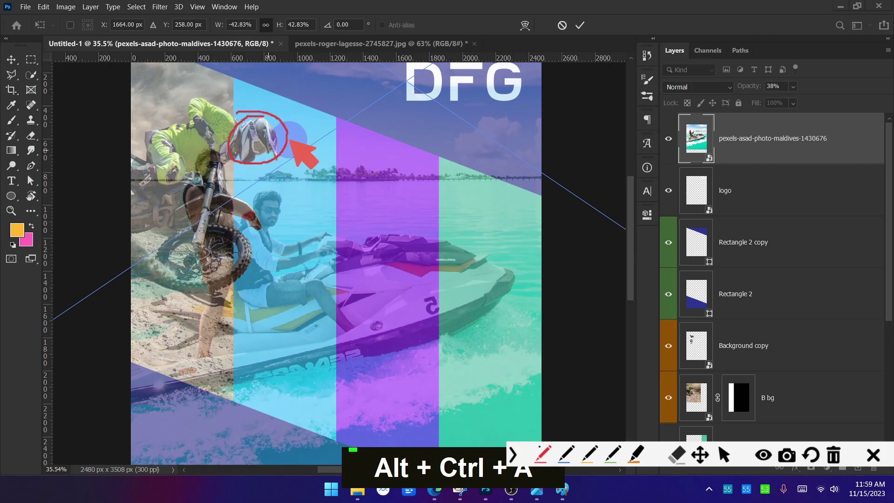
mouse_move(263, 187)
left_mouse_down()
mouse_move(251, 218)
mouse_move(269, 228)
mouse_move(285, 215)
left_mouse_up()
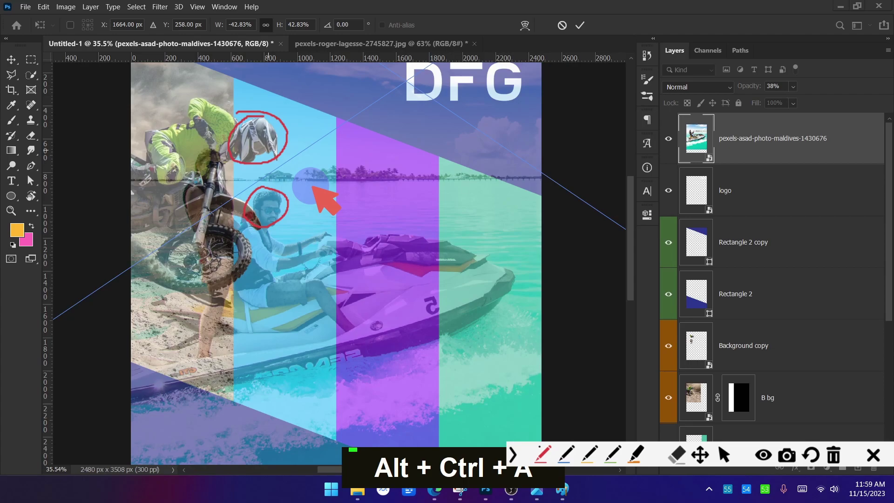
left_click(871, 456)
scroll(357, 239, "down", 5)
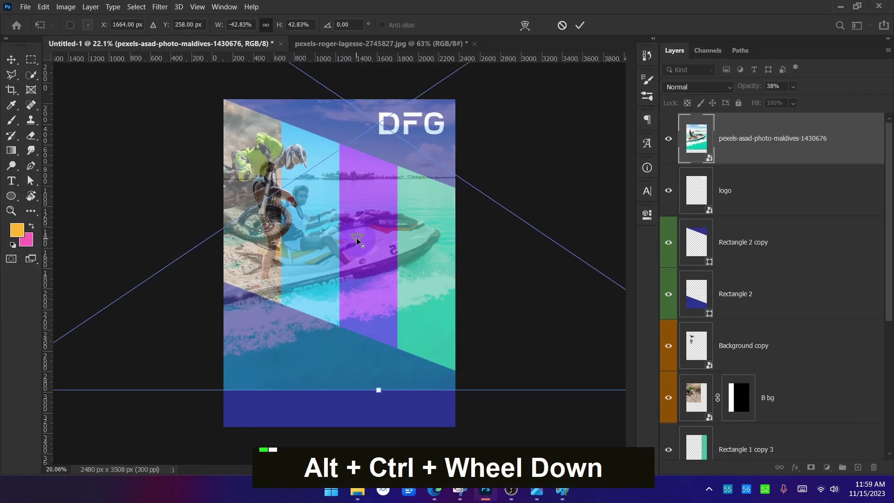
scroll(367, 269, "down", 3)
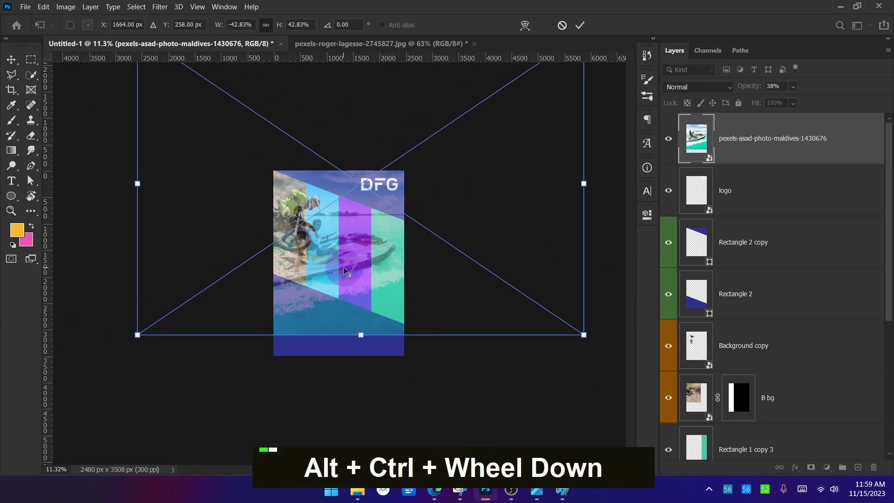
Step: Scale the jet-ski photo down to about 27.04% and reposition the jet ski across the second and third stripes
left_click_drag(587, 341, 463, 255)
left_click_drag(328, 194, 365, 249)
scroll(347, 259, "up", 3)
scroll(345, 258, "up", 3)
scroll(345, 258, "down", 2)
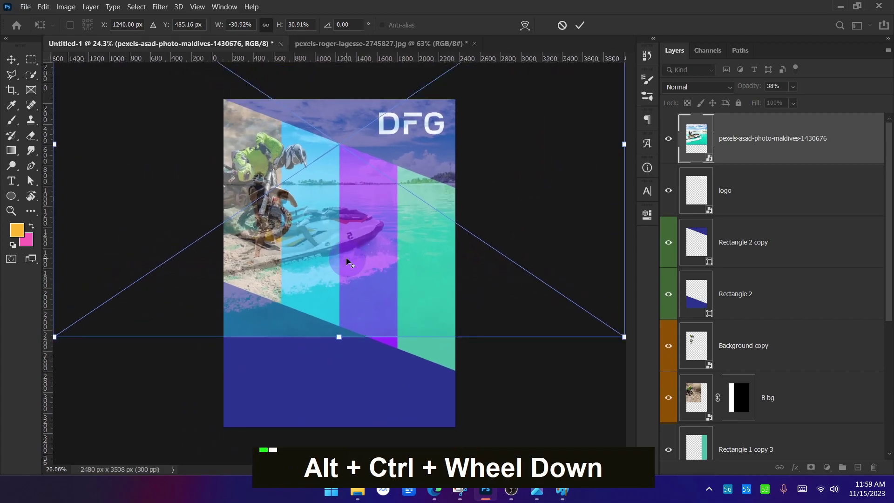
left_click_drag(622, 341, 553, 293)
scroll(319, 214, "up", 2)
left_click_drag(319, 214, 348, 252)
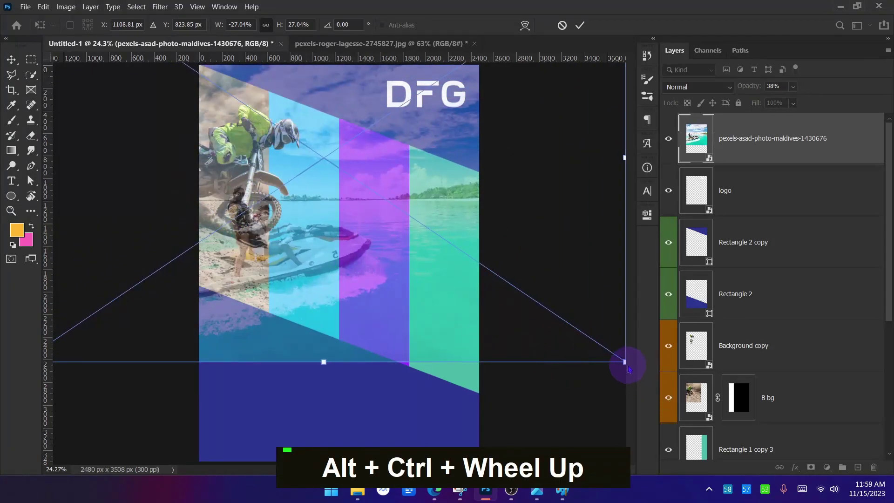
Step: Try a steep rotation of the jet-ski photo to about -134.09°, move it onto the stripes, and examine its tilt
scroll(628, 369, "down", 2)
left_click_drag(585, 354, 369, 425)
left_click_drag(302, 259, 362, 288)
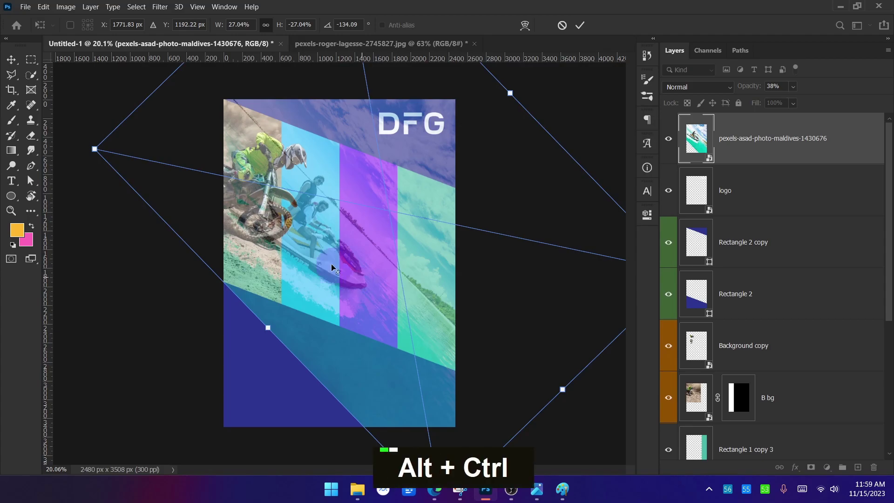
scroll(353, 277, "up", 4)
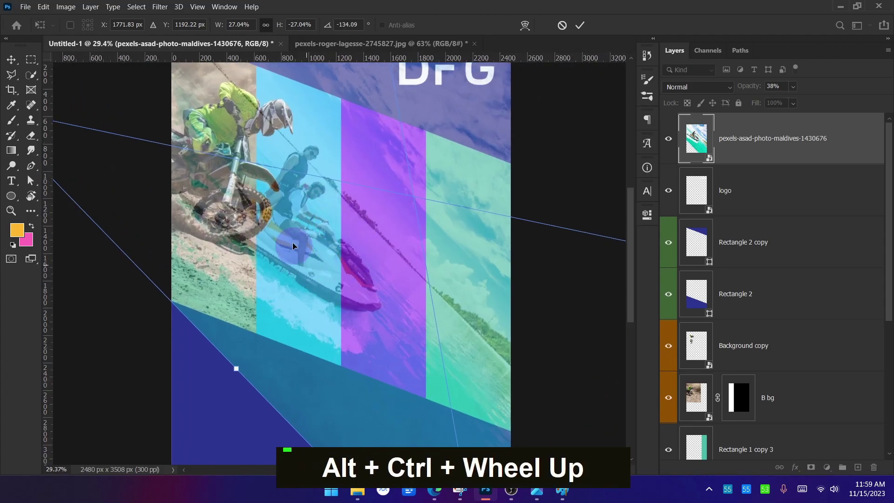
scroll(343, 233, "down", 5)
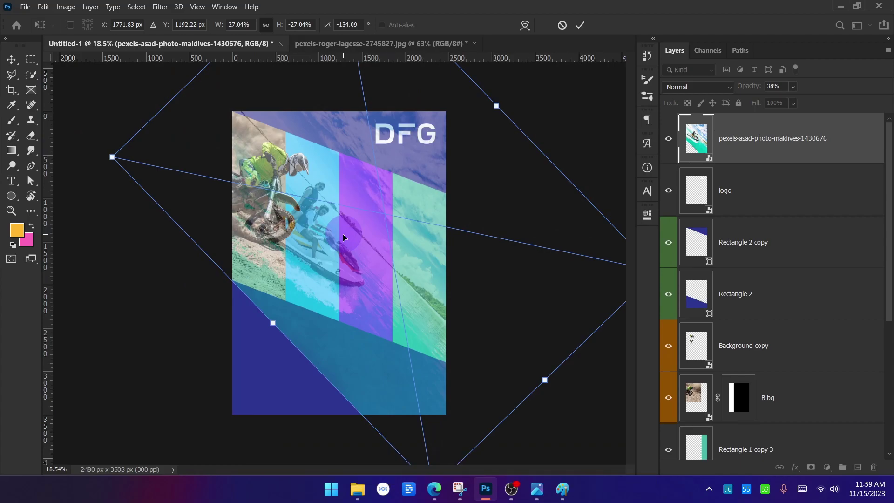
scroll(343, 238, "down", 1)
key("alt+ctrl+a")
mouse_move(187, 194)
left_mouse_down()
mouse_move(393, 200)
mouse_move(369, 224)
left_mouse_up()
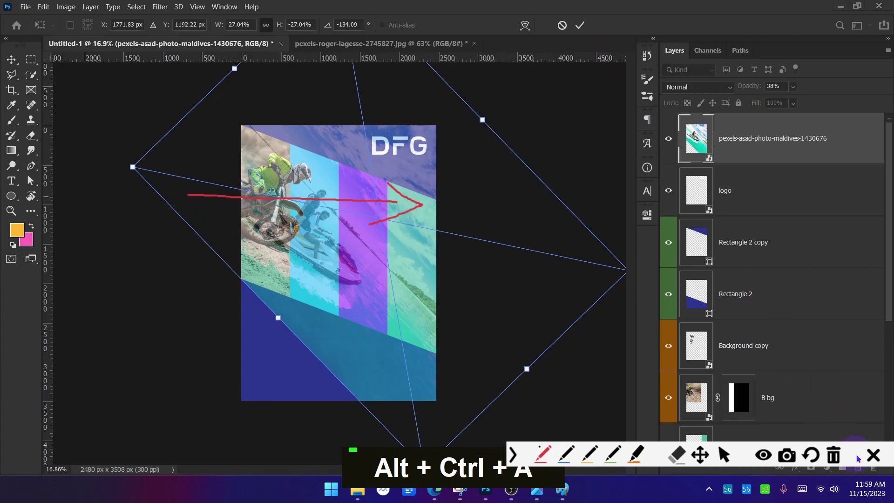
left_click(872, 455)
scroll(551, 282, "down", 1)
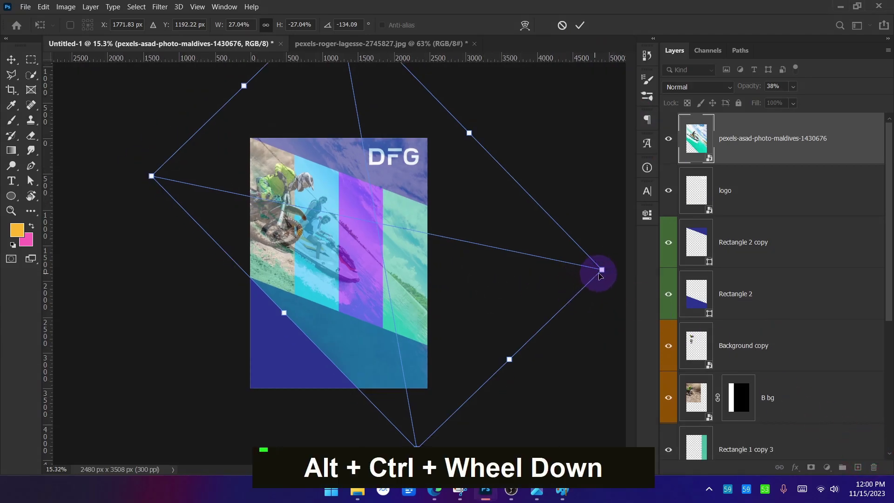
Step: Try rotating the jet-ski photo back to about -161.05° and shift it up and left over the stripes
left_click_drag(612, 274, 603, 158)
scroll(304, 275, "up", 5)
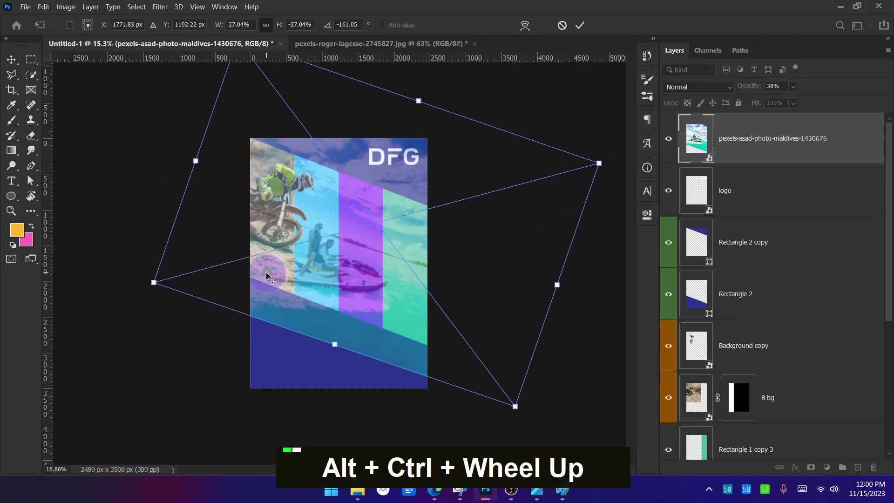
left_click_drag(304, 272, 317, 250)
scroll(319, 260, "down", 3)
scroll(321, 272, "down", 1)
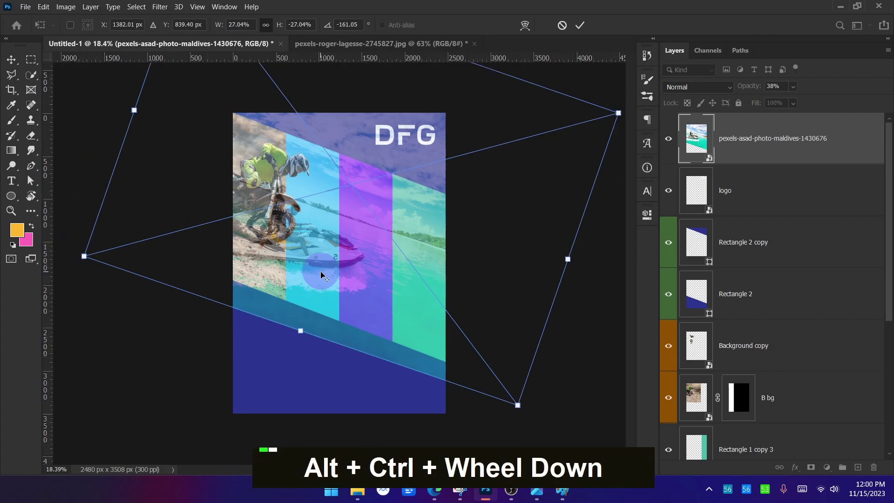
Step: Rotate the jet-ski photo to about 175.55° and move it up so the jet ski spans the second and third stripes
left_click_drag(532, 412, 577, 307)
scroll(318, 258, "up", 4)
scroll(319, 262, "up", 1)
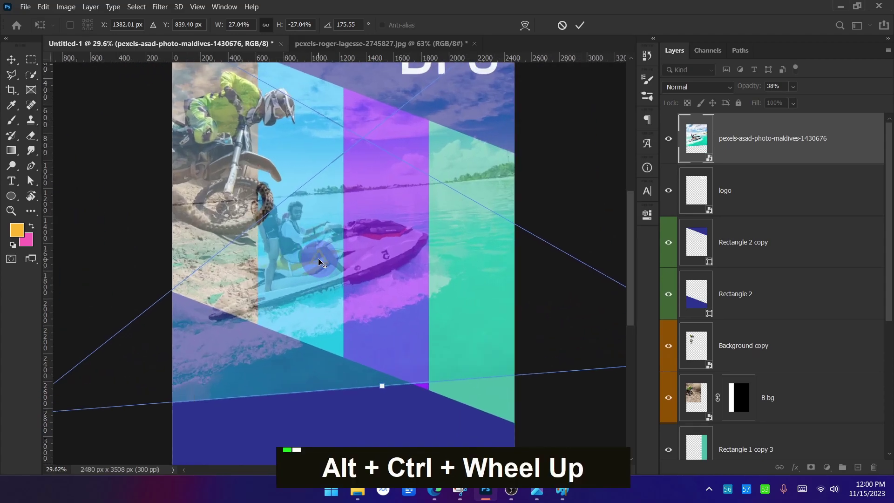
left_click_drag(394, 250, 387, 216)
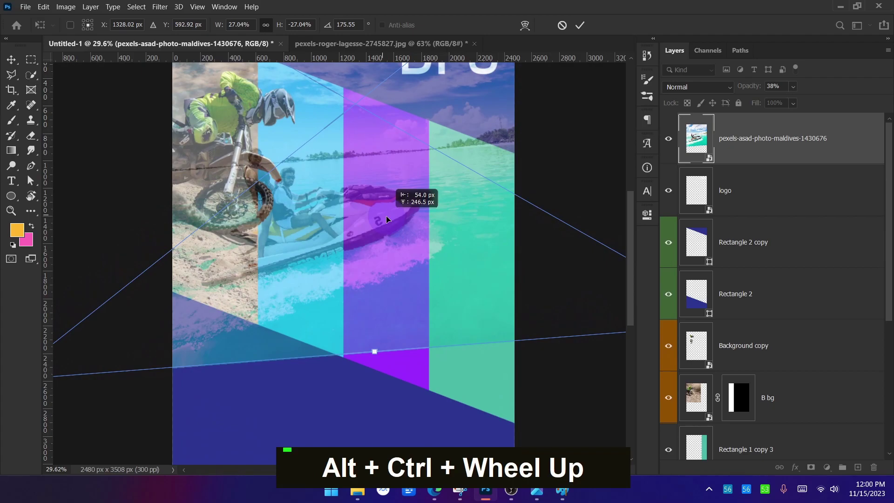
Step: Check the jet ski's fit on the whole poster and scale the photo down to about 25.91%
scroll(336, 275, "down", 3)
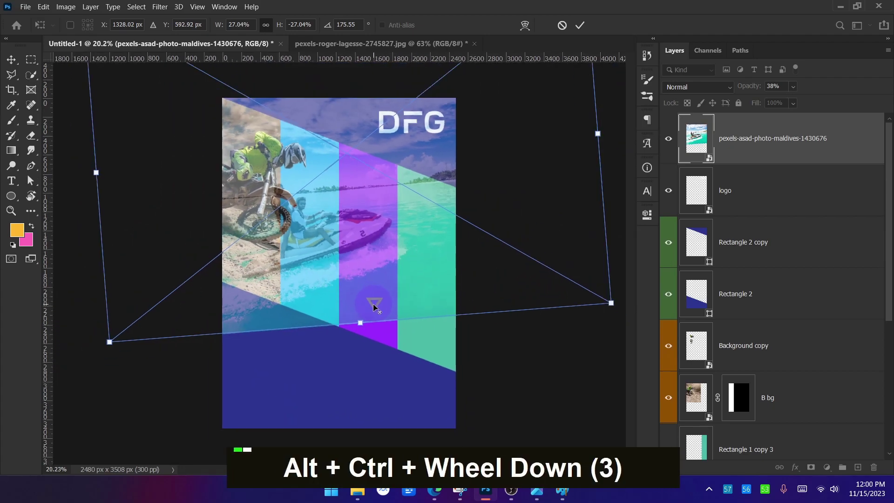
scroll(336, 238, "up", 3)
scroll(337, 238, "down", 4)
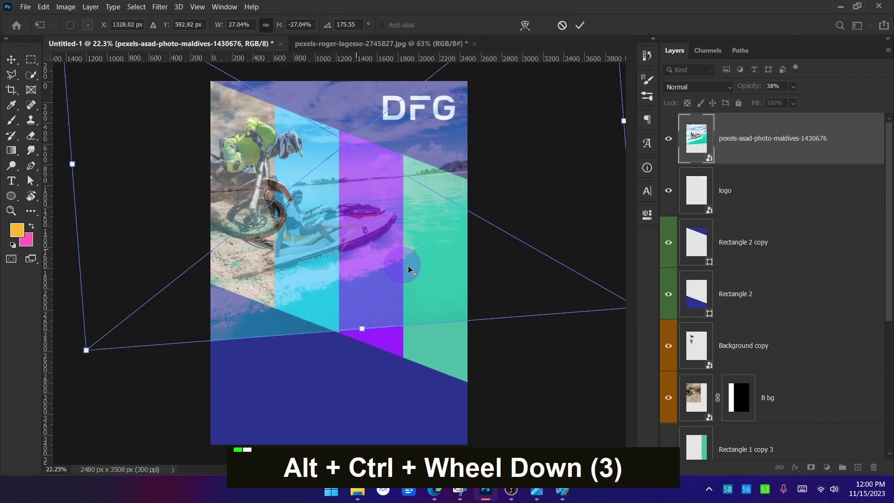
left_click_drag(611, 302, 595, 293)
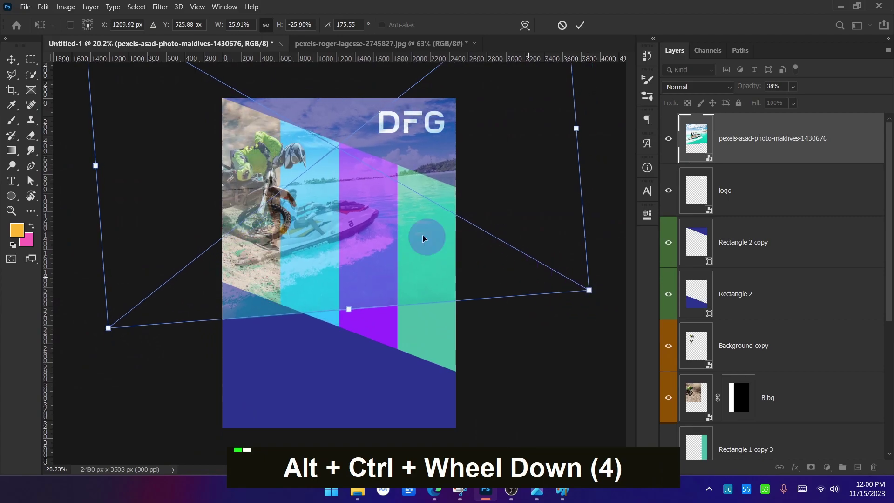
Step: Move the semi-transparent jet-ski photo down over the second and third stripes and compare its placement with the DealerFinance flyer image
scroll(326, 212, "up", 3)
left_click_drag(357, 208, 374, 263)
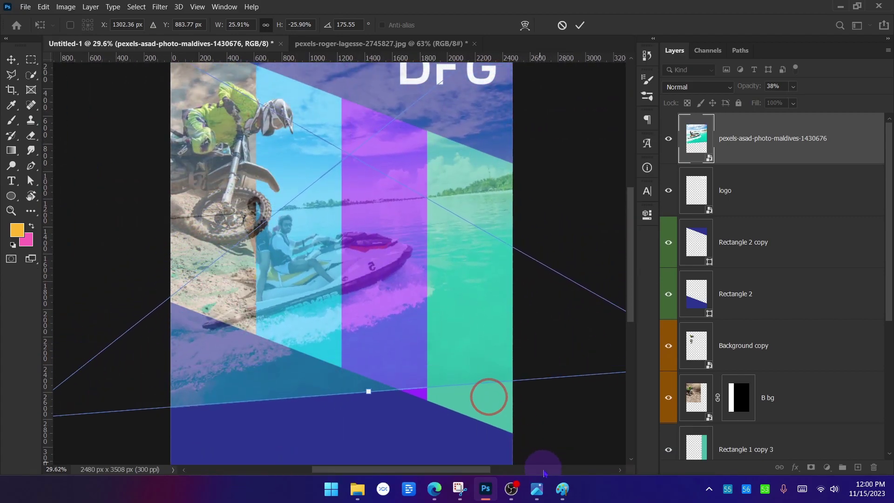
left_click(561, 494)
left_click(540, 491)
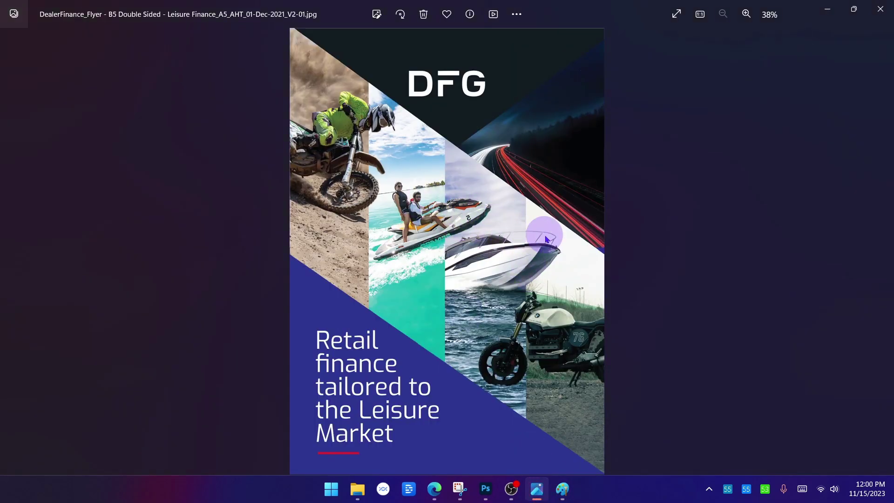
key("alt+Tab")
key("alt+Tab")
key("alt+Tab")
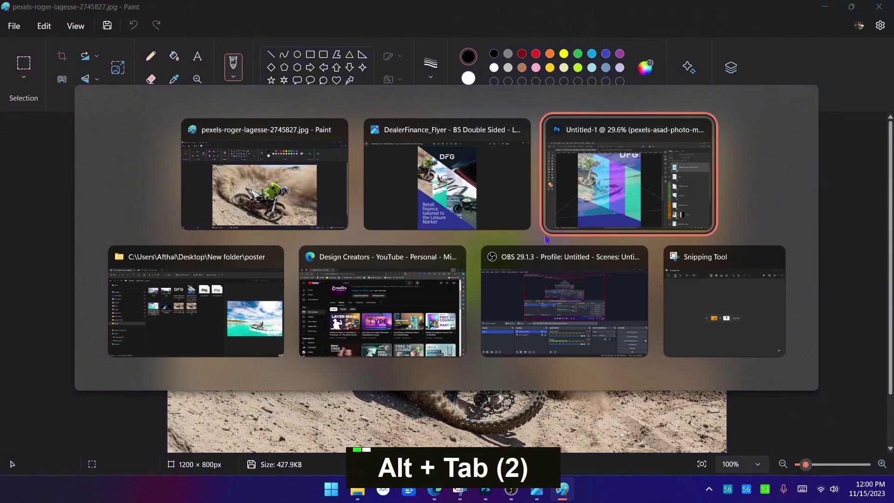
Step: Scale the jet-ski photo down to about 24.91% and reposition it so the jet ski spans the second and third stripes
mouse_move(343, 264)
left_mouse_down()
mouse_move(337, 210)
mouse_move(337, 267)
left_mouse_up()
scroll(322, 241, "down", 2)
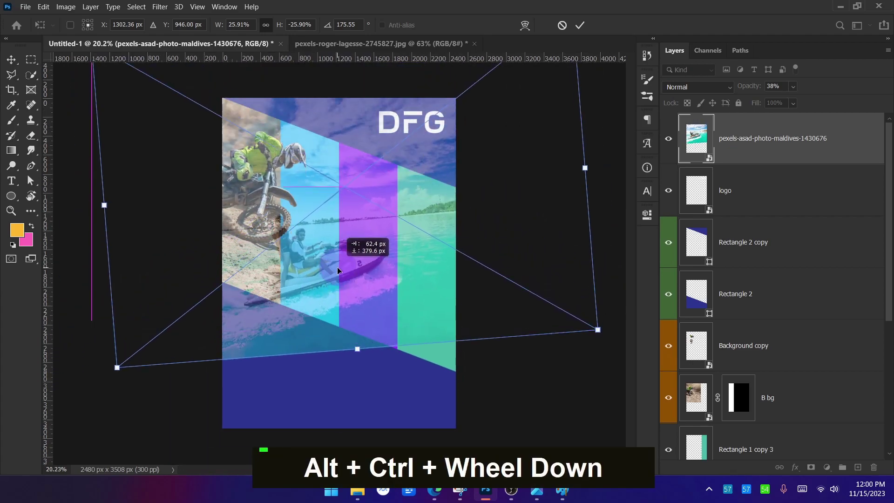
left_click_drag(337, 267, 354, 260)
left_click_drag(592, 321, 573, 309)
mouse_move(346, 243)
left_mouse_down()
mouse_move(357, 241)
mouse_move(348, 261)
left_mouse_up()
scroll(352, 244, "up", 5)
left_click(415, 260)
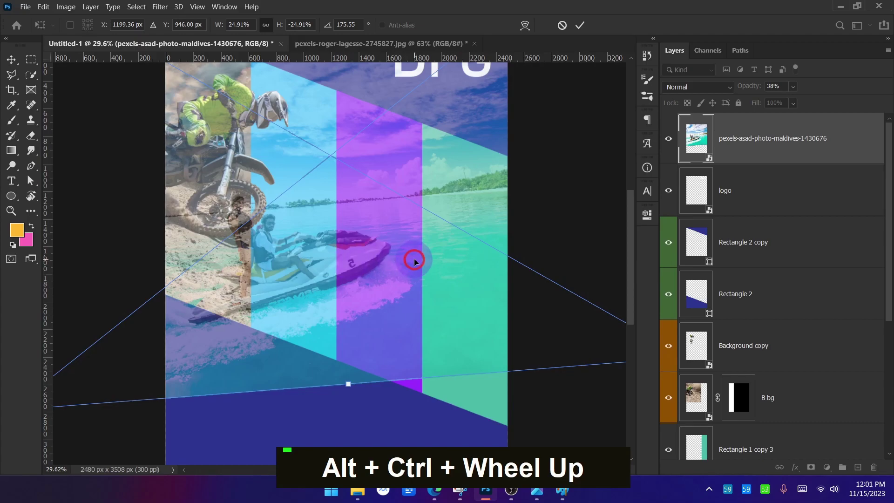
Step: Check the jet ski's placement against the reference flyer, apply the transform, and deselect the photo
key("alt+Tab")
key("alt+Tab")
key("alt+Tab")
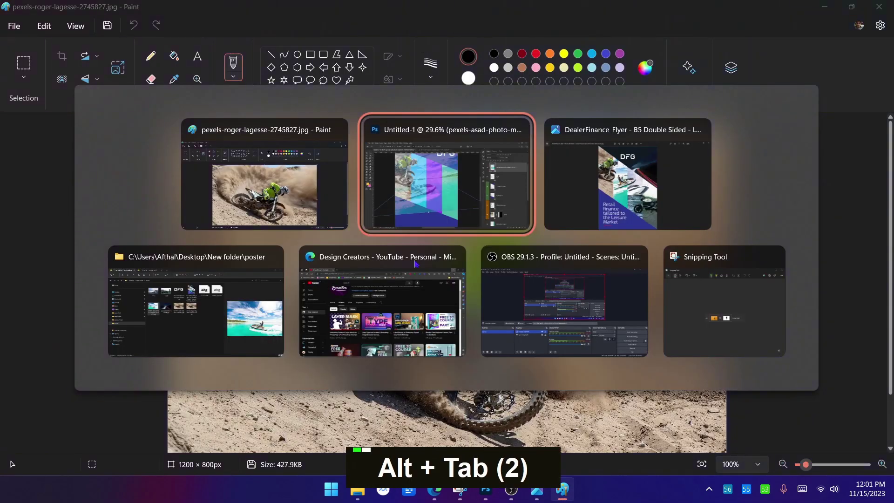
key("alt+Tab")
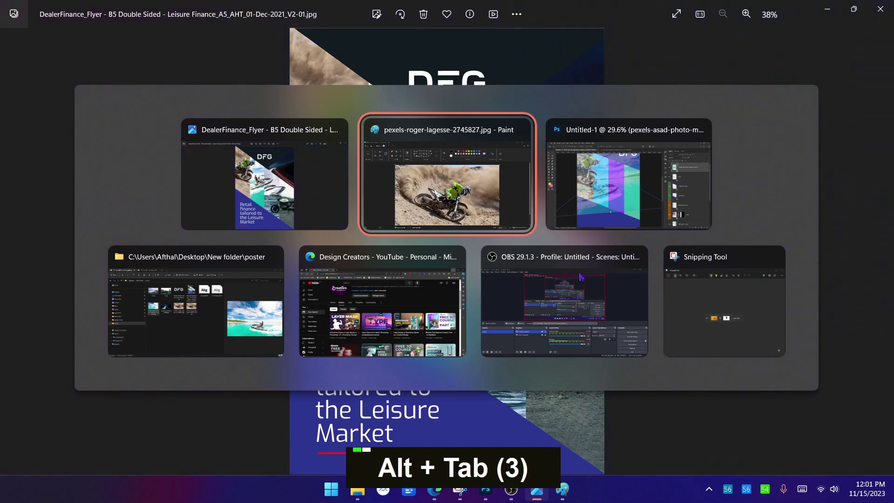
key("alt+Tab")
scroll(387, 201, "down", 2)
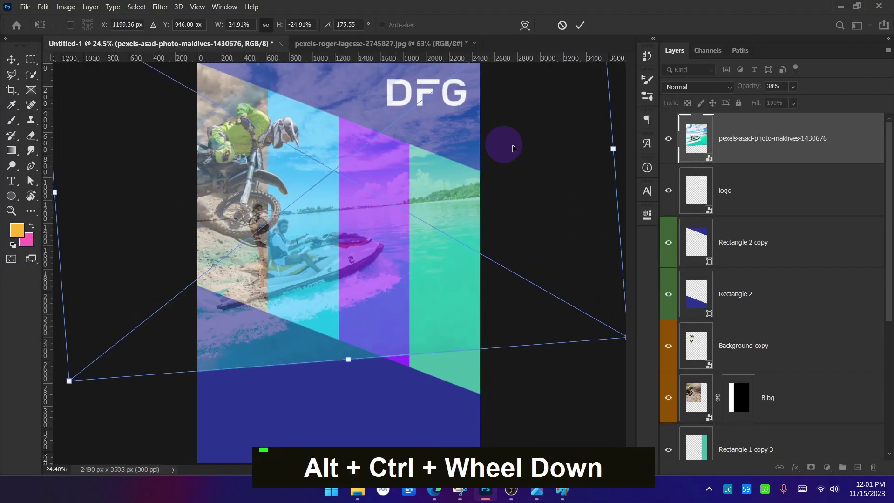
left_click(583, 29)
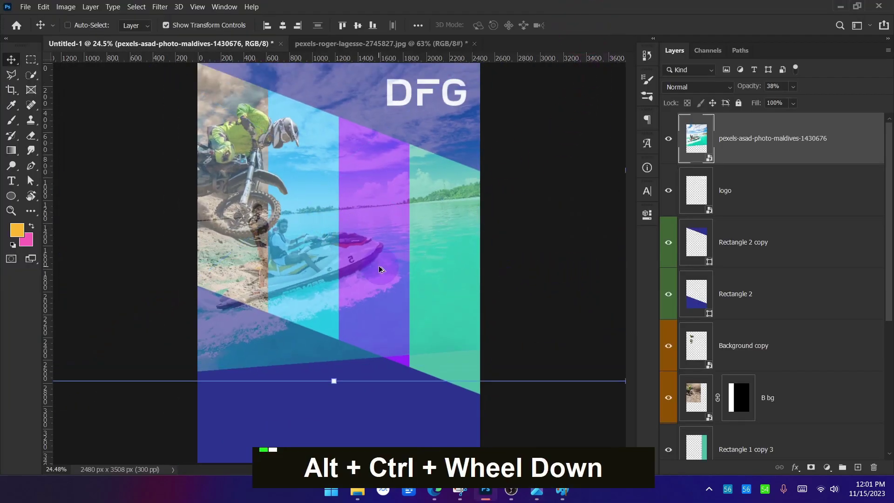
scroll(379, 265, "down", 1)
left_click(547, 411)
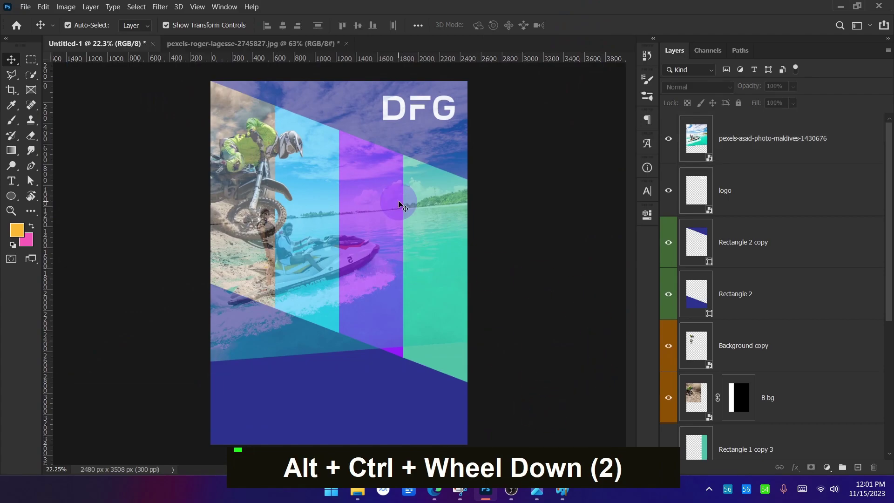
Step: Hide the old motocross layers Background copy and B bg
scroll(279, 121, "up", 3)
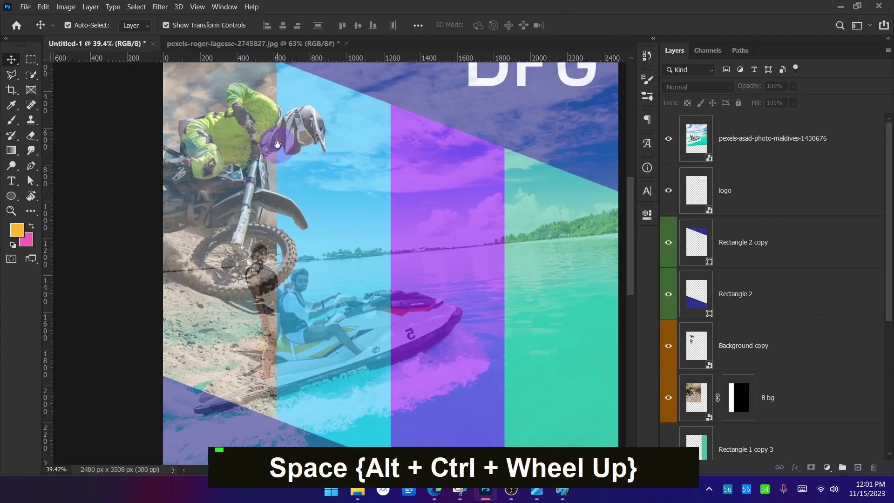
scroll(420, 210, "left", 2)
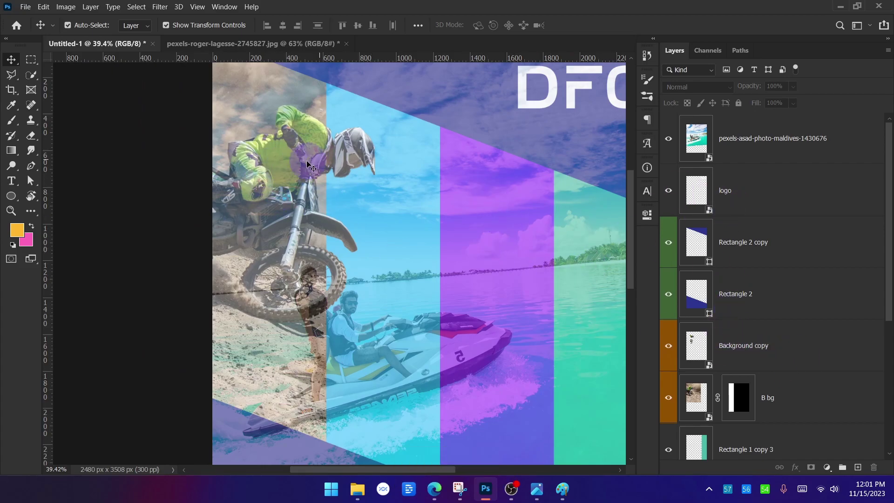
scroll(762, 330, "down", 1)
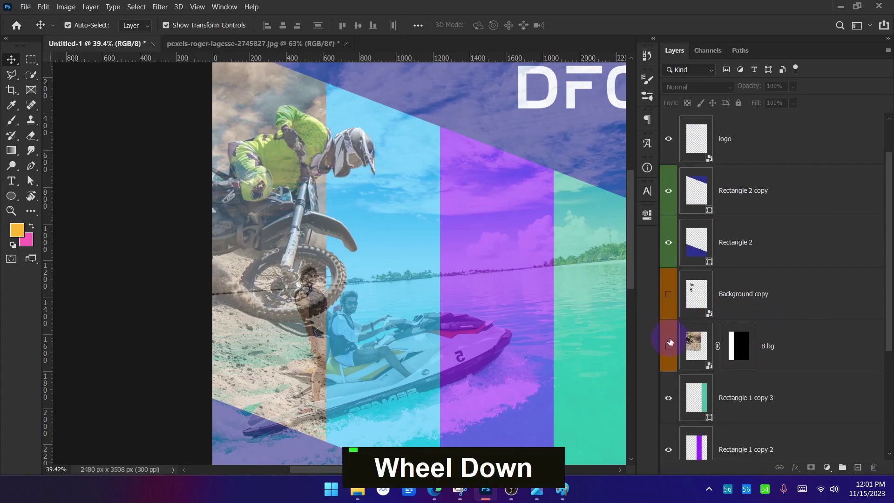
left_click(669, 344)
scroll(259, 216, "down", 2)
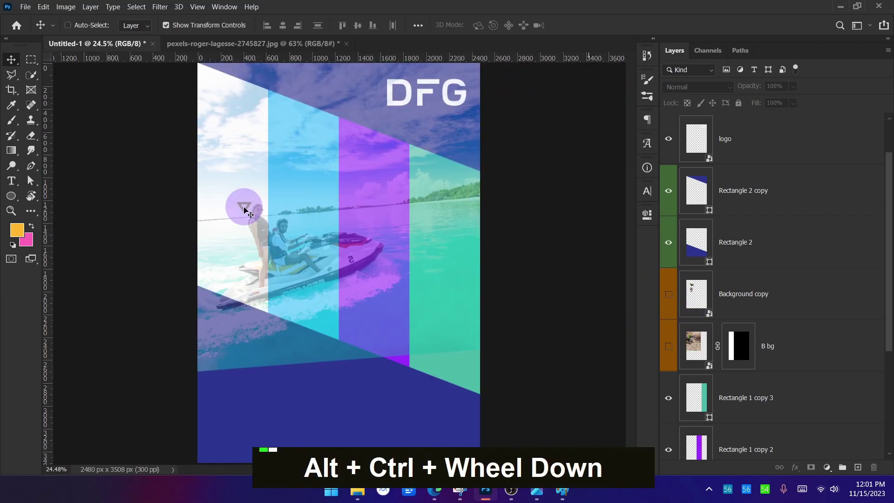
Step: Place the motocross photo pexels-roger-lagesse-2745827 from the poster folder into the poster document
key("alt+Tab")
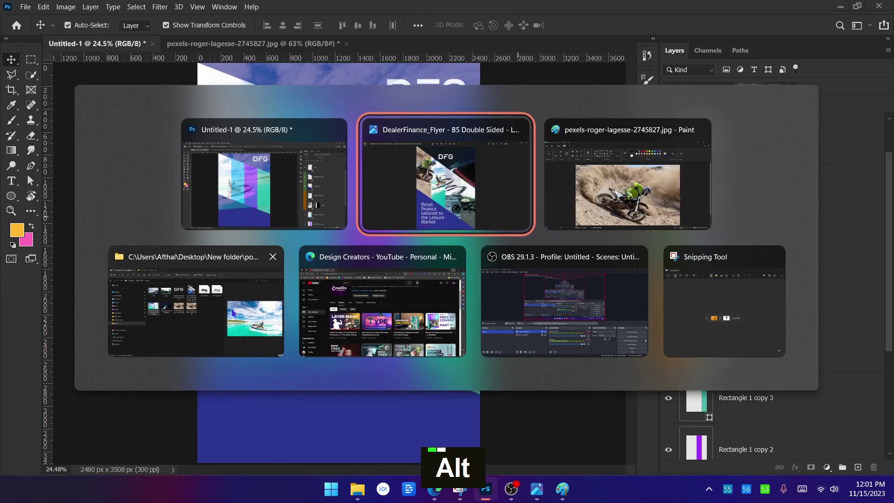
left_click(199, 323, "alt")
left_click(366, 223)
double_click(368, 233)
key("alt+Tab")
left_click_drag(368, 233, 249, 170)
scroll(364, 274, "down", 1)
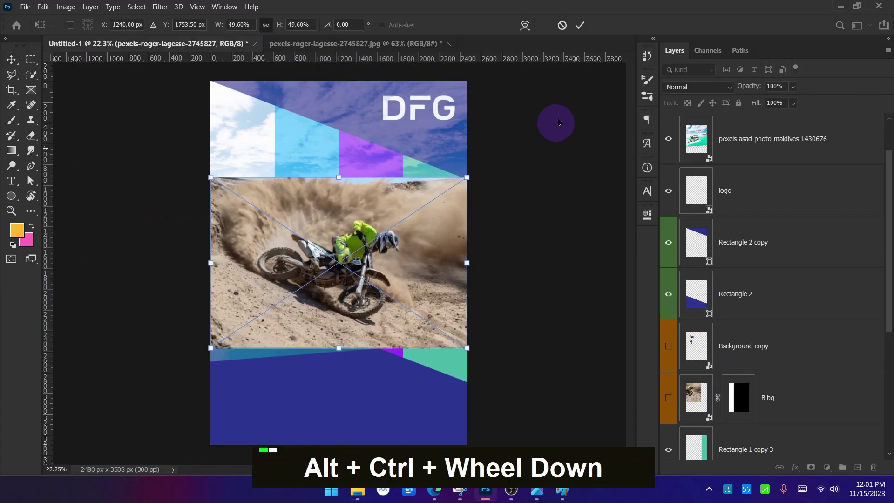
Step: Set the placed motocross photo's opacity to 40% and transform it over the first stripe at about 59.64% scale and -36.02° rotation
left_click_drag(786, 105, 774, 101)
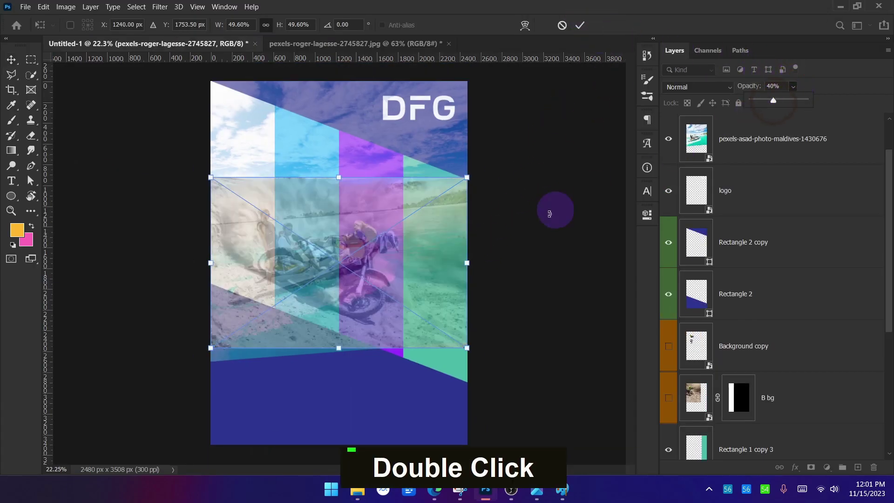
left_click_drag(473, 353, 579, 273)
left_click_drag(343, 216, 256, 151)
key("space")
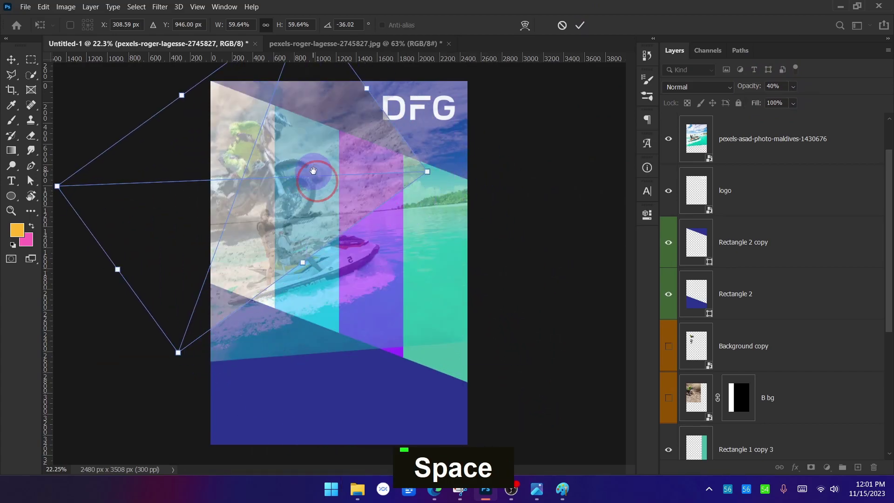
Step: Rotate the motocross photo to about -43.33° and position it with the rider in the first stripe, applying the transform
left_click_drag(439, 173, 450, 147)
mouse_move(280, 170)
left_mouse_down()
mouse_move(264, 166)
mouse_move(286, 180)
left_mouse_up()
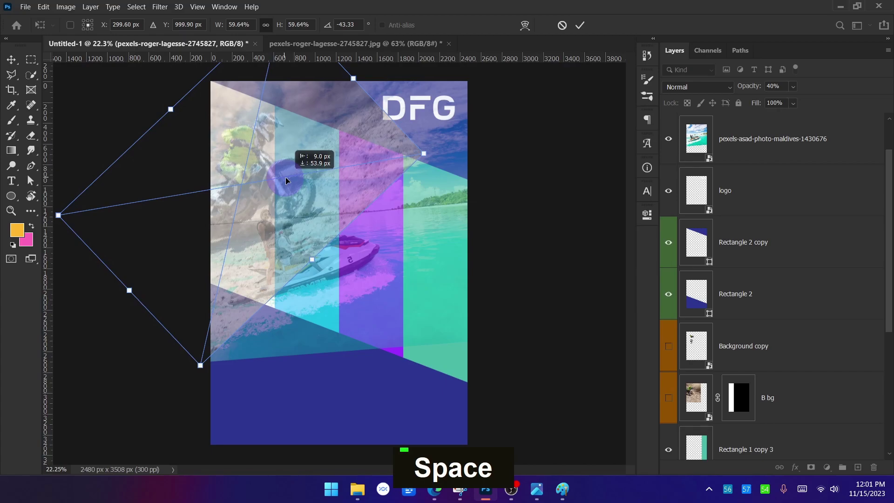
scroll(281, 157, "up", 2)
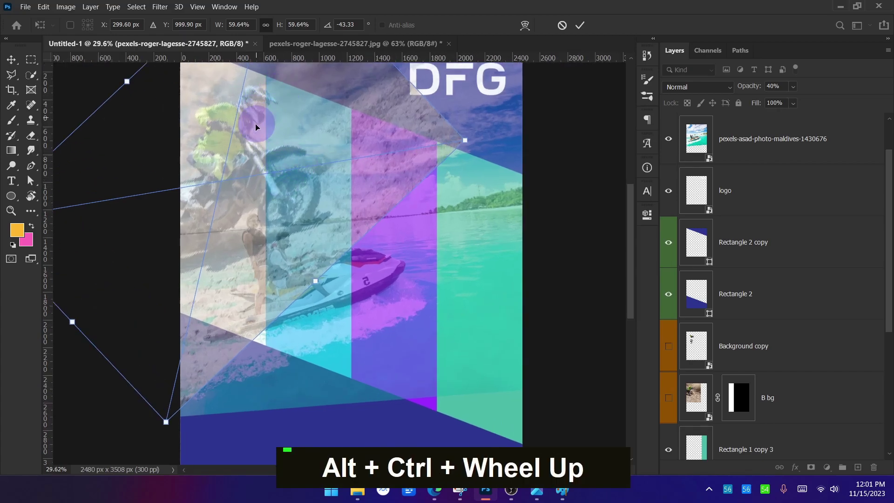
left_click_drag(256, 107, 255, 113)
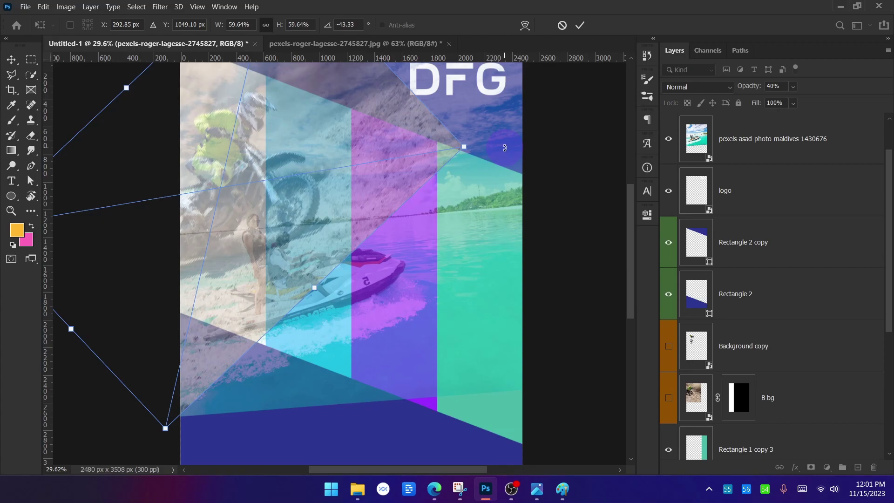
left_click_drag(254, 119, 255, 113)
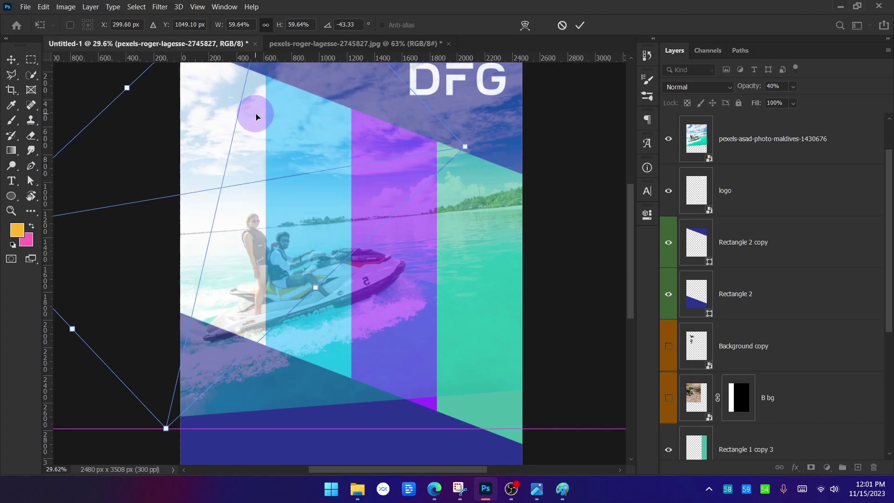
scroll(294, 168, "down", 1)
left_click(580, 26)
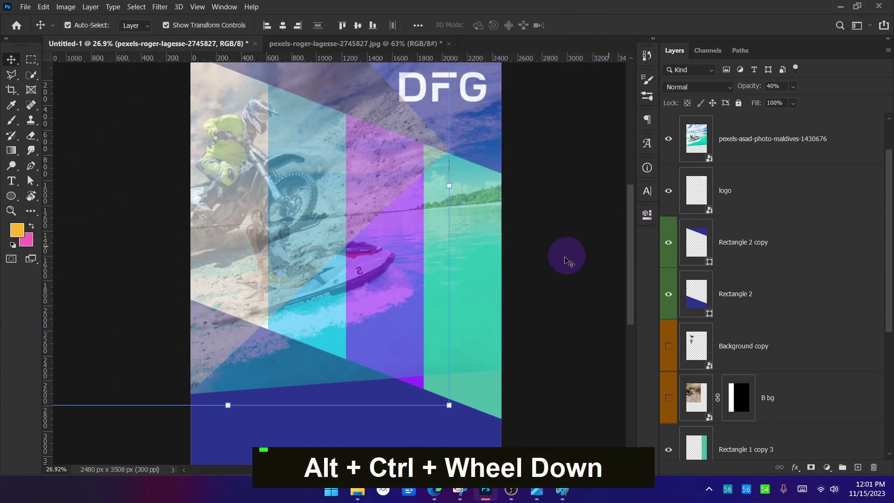
Step: Shift the jet-ski photo slightly right and down, clear of the motocross wheel
left_click(734, 140)
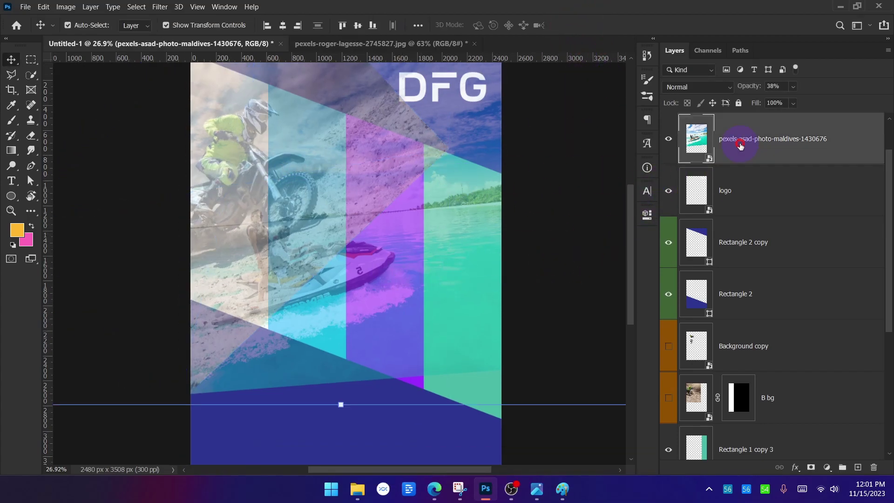
left_click(369, 280)
left_click_drag(369, 280, 390, 279)
left_click(548, 238)
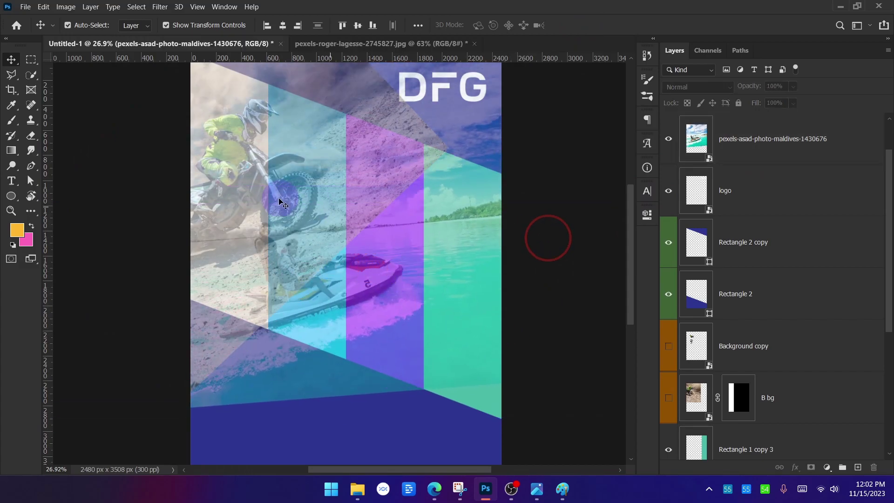
Step: Scale the motocross photo down to about 53.20% and reposition it so the front wheel overlaps the second stripe
scroll(268, 170, "down", 2)
left_click_drag(243, 153, 241, 135)
left_click_drag(432, 174, 408, 133)
key("ctrl+z")
mouse_move(286, 165)
left_mouse_down()
mouse_move(312, 167)
mouse_move(301, 167)
left_mouse_up()
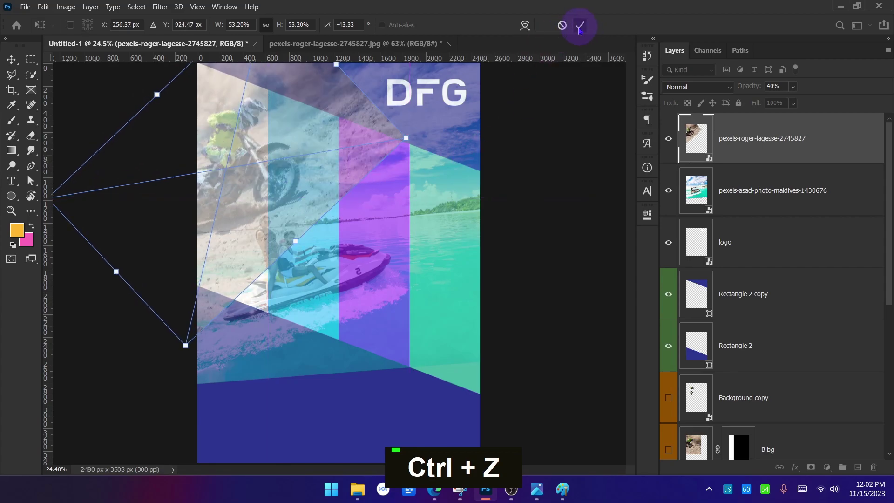
double_click(613, 248)
Step: Move the jet-ski photo slightly up and left and rotate it to about 174.58°, applying the transform
left_click_drag(338, 267, 334, 256)
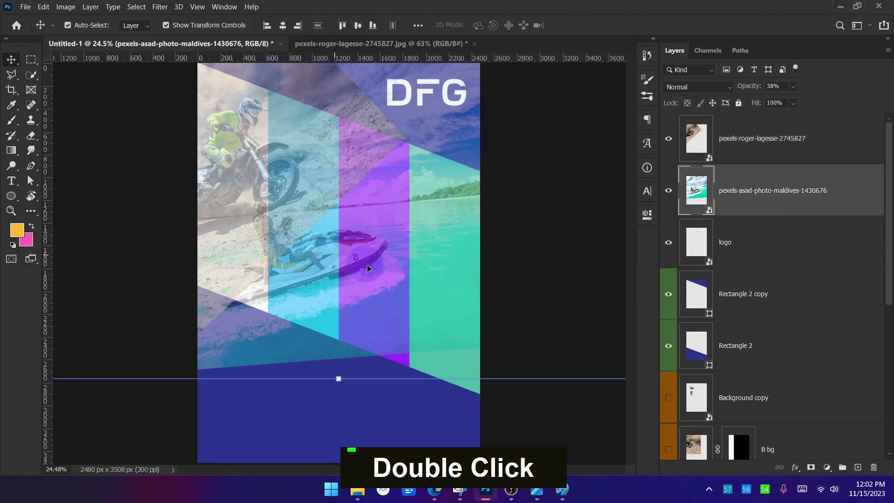
scroll(314, 266, "down", 1)
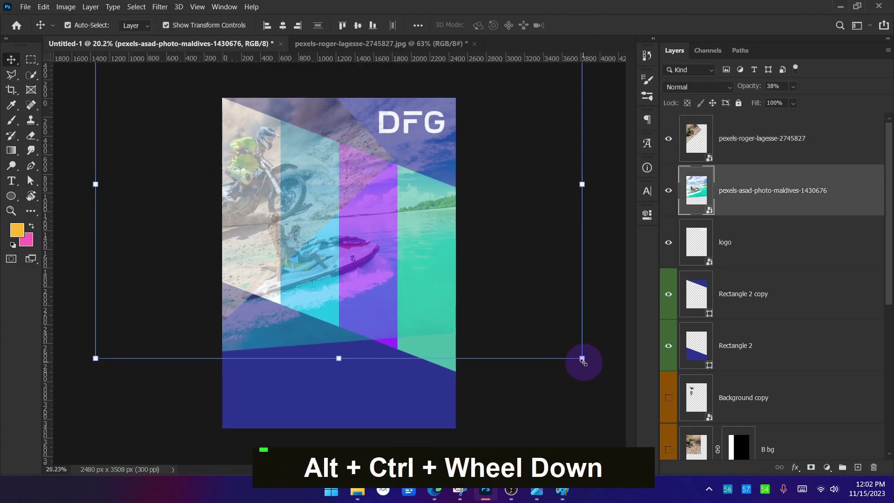
left_click_drag(582, 359, 592, 341)
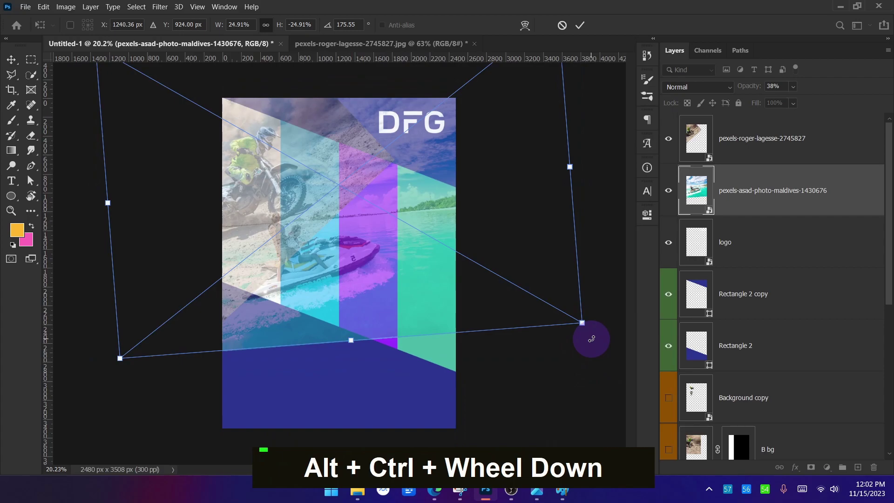
left_click_drag(592, 339, 594, 333)
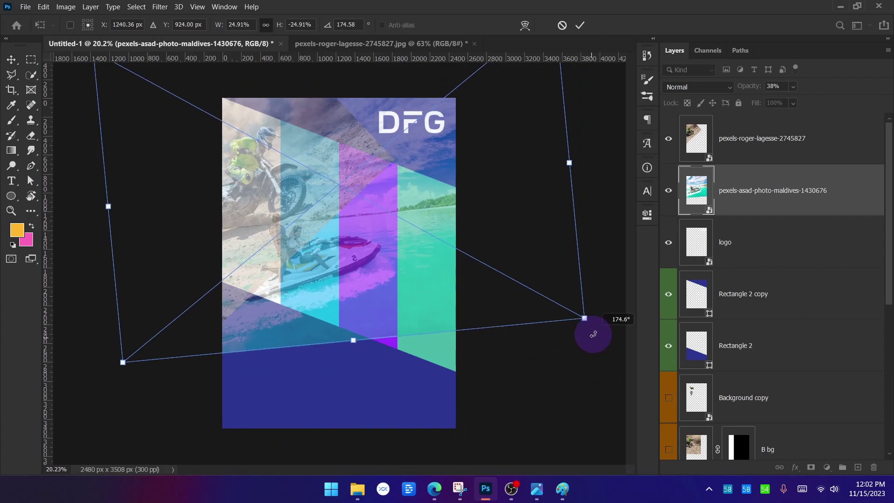
left_click(580, 25)
left_click(541, 411)
Step: Place the speedboat photo named 2 from the poster folder into the poster and enlarge it to about 197.20%
key("alt+Tab")
left_click_drag(231, 120, 390, 219)
key("alt+Tab")
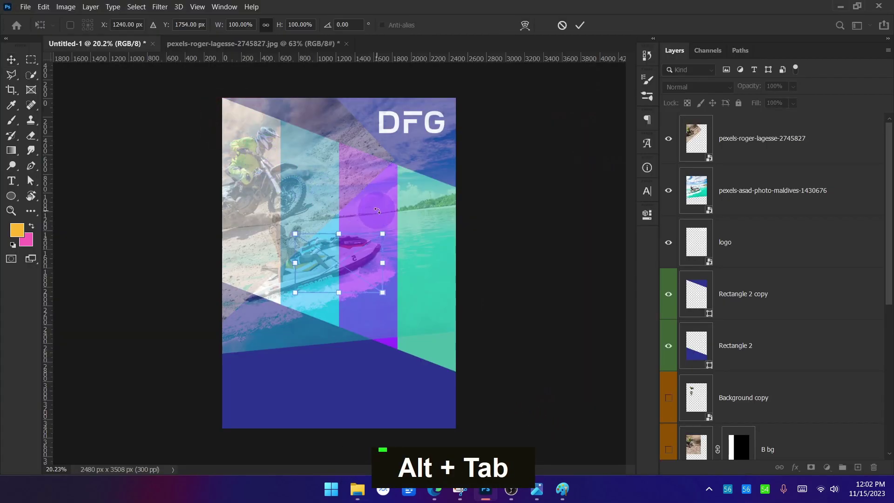
scroll(392, 261, "up", 3)
left_click_drag(392, 260, 516, 263)
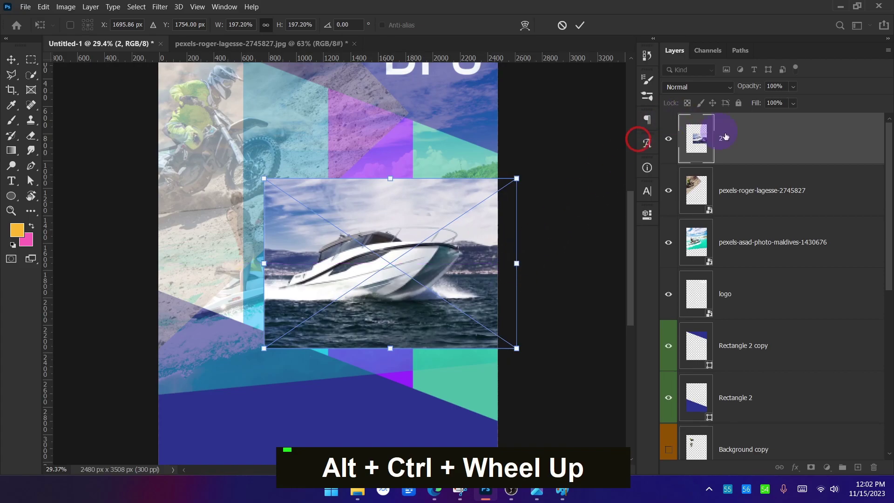
Step: Set the speedboat photo's opacity to 66%, then rotate it to about -9.61° and position it over the third and fourth stripes
left_click_drag(794, 89, 783, 106)
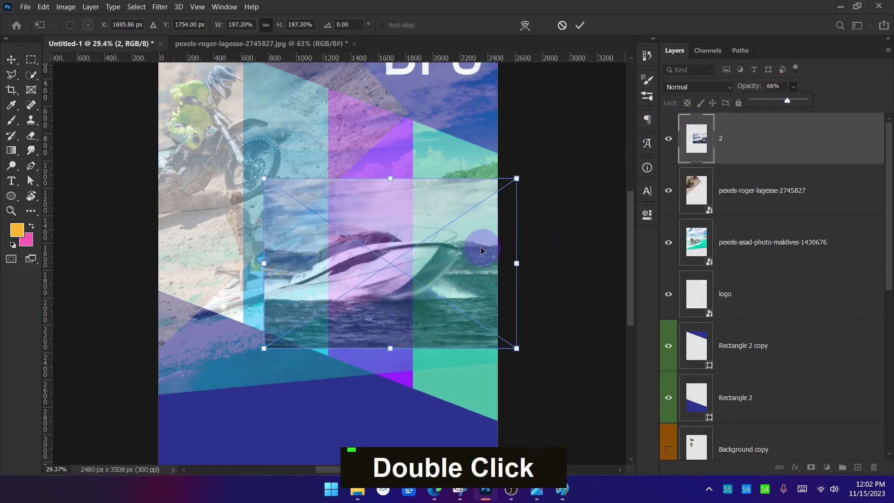
left_click_drag(453, 273, 416, 197)
left_click_drag(489, 282, 495, 257)
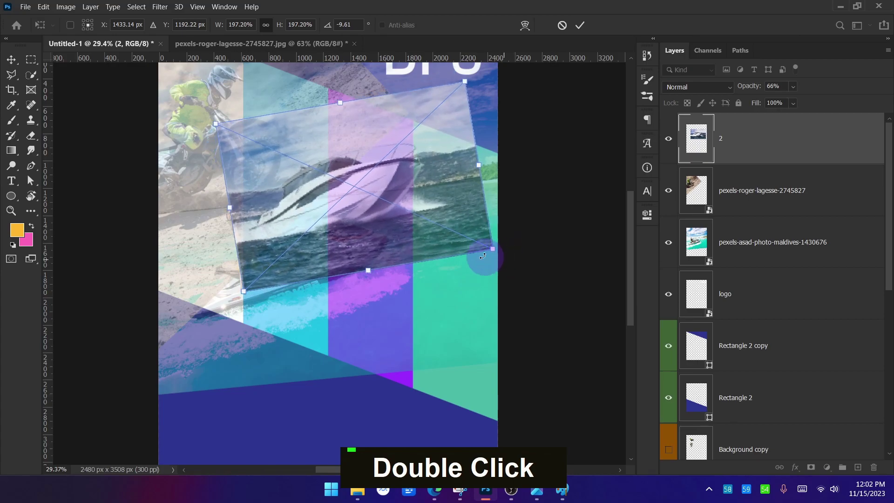
scroll(365, 205, "down", 1)
mouse_move(368, 196)
left_mouse_down()
mouse_move(379, 220)
mouse_move(373, 189)
mouse_move(378, 196)
left_mouse_up()
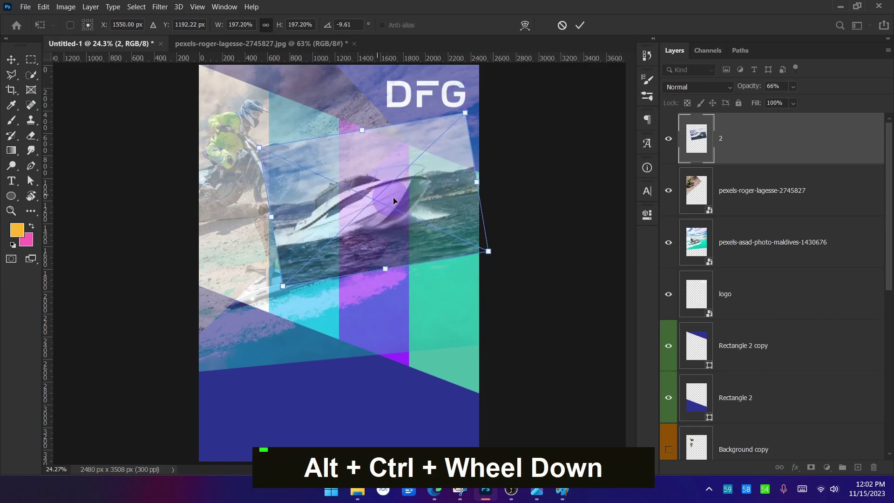
Step: Apply the speedboat photo's transform and move the jet-ski layer above it to the top of the layer stack
left_click(579, 26)
left_click_drag(751, 245, 759, 119)
left_click(580, 238)
scroll(393, 226, "up", 2)
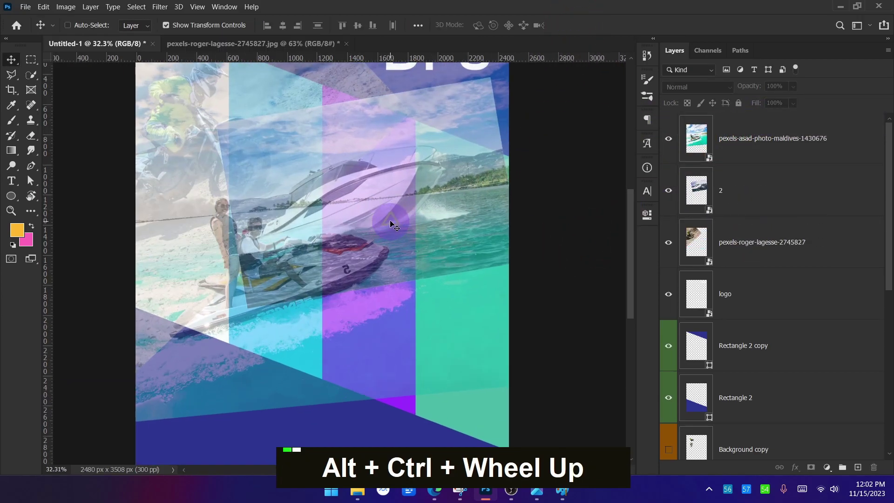
scroll(379, 159, "up", 1)
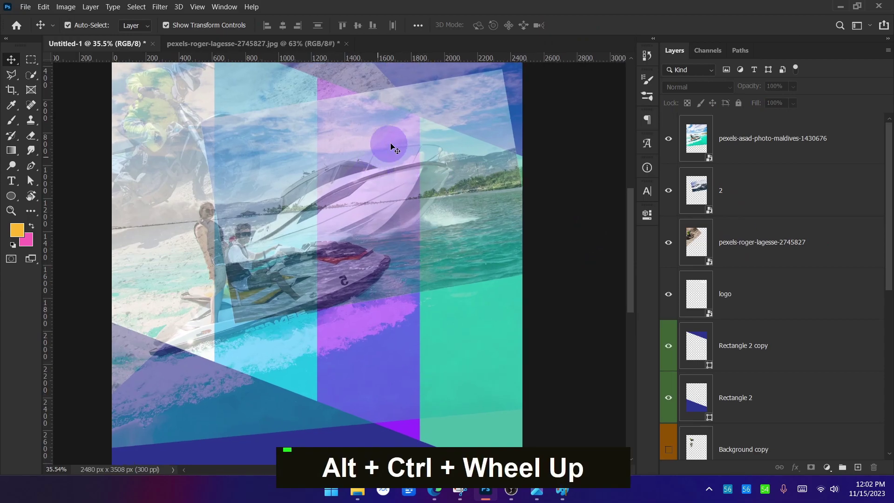
scroll(299, 326, "down", 1)
Step: Move the jet-ski photo lower on the stripes so it sits below the speedboat
left_click(303, 355)
left_click_drag(303, 355, 293, 382)
scroll(294, 382, "down", 1)
left_click(512, 363)
left_click_drag(333, 331, 338, 322)
scroll(345, 325, "down", 1)
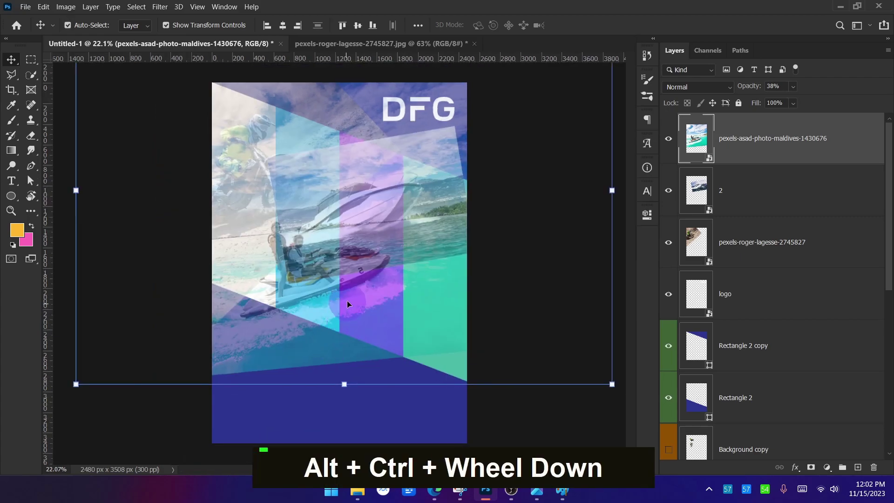
Step: Move the speedboat photo up so the boat sits above the jet-ski across the second and third stripes
key("space")
left_click(367, 222)
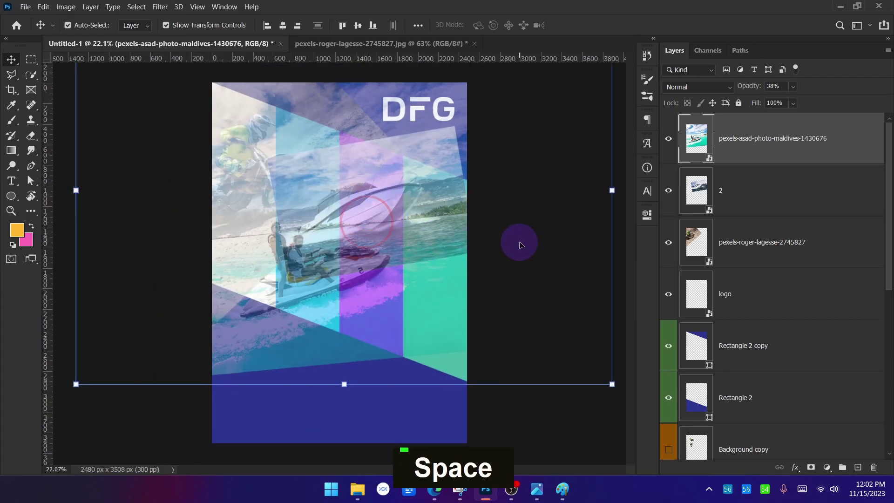
left_click_drag(385, 200, 404, 186)
key("ctrl+z")
left_click(729, 195)
scroll(389, 184, "up", 4)
scroll(389, 184, "up", 1)
key("ctrl+z")
left_click(730, 204)
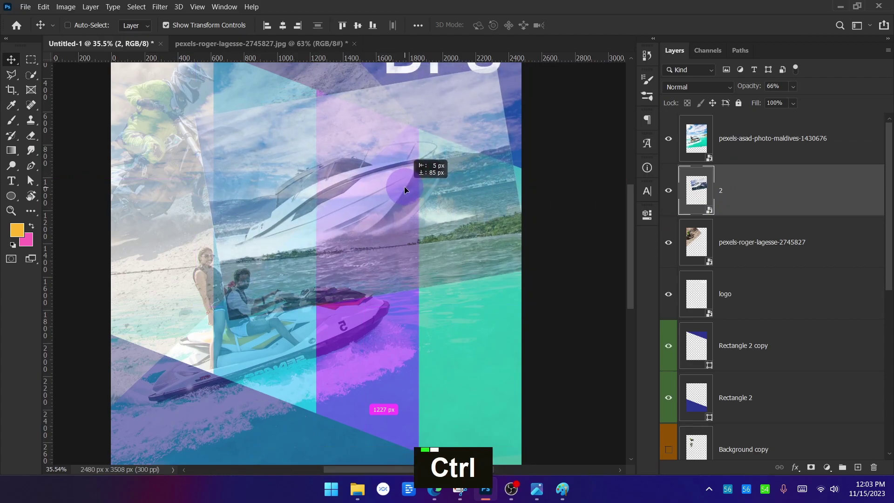
scroll(405, 188, "down", 3)
left_click(569, 241, "ctrl")
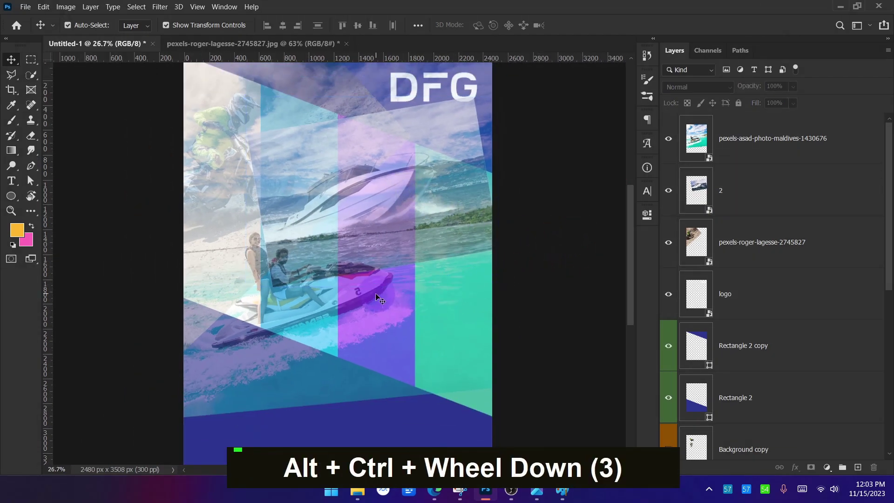
Step: Shift the jet-ski photo slightly up and left, rotate it to about 171.88° and apply the transform
mouse_move(372, 298)
left_mouse_down()
mouse_move(383, 291)
mouse_move(360, 291)
left_mouse_up()
scroll(351, 312, "down", 3)
left_click_drag(602, 387, 622, 336)
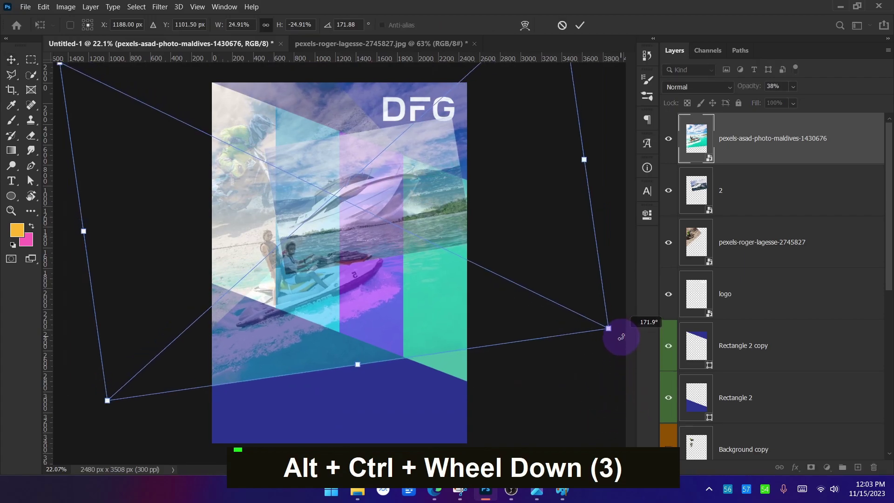
scroll(340, 264, "up", 3)
left_click_drag(344, 276, 340, 277)
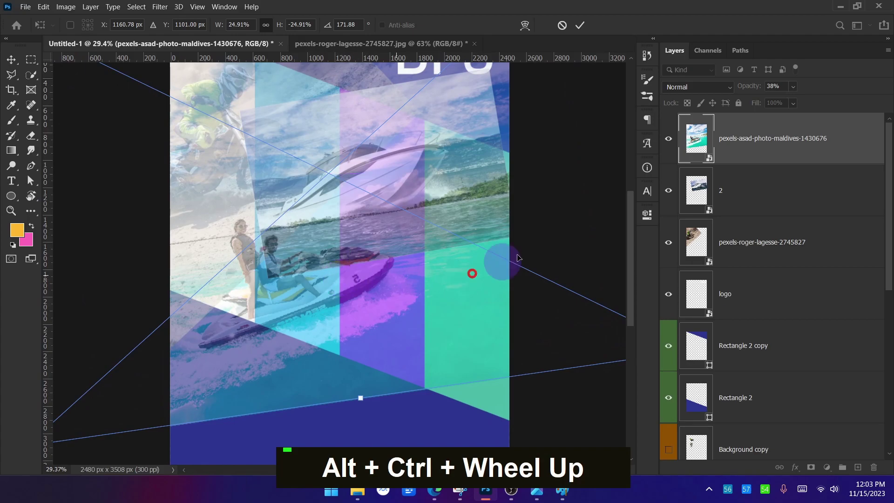
left_click(580, 26)
Step: Hide the three photo layers and outline four picture positions across the stripes with the red annotation pen
key("alt+Tab")
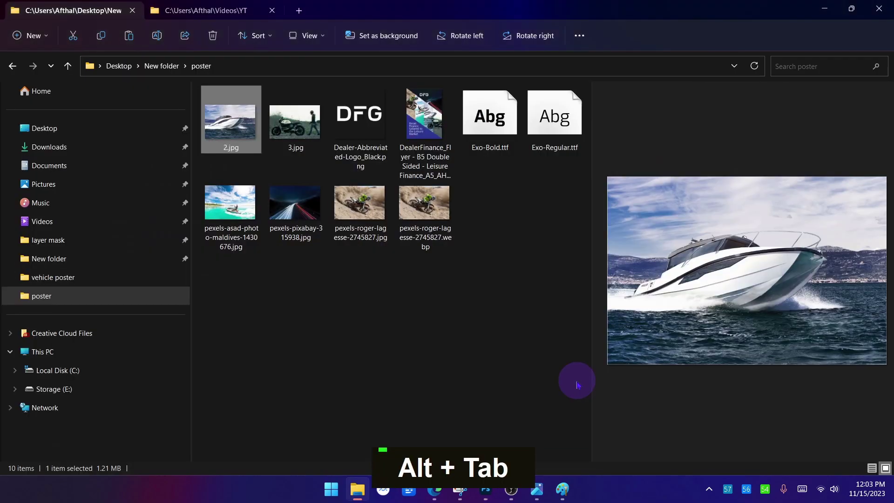
key("alt+Tab")
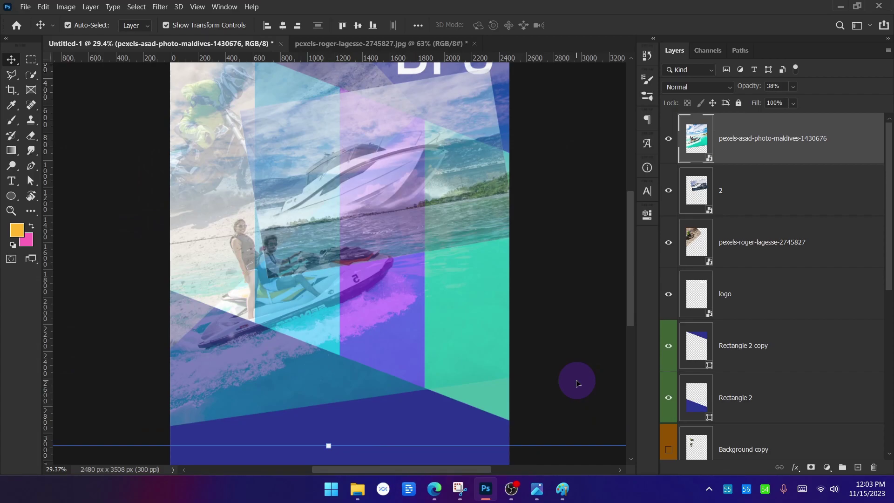
left_click(671, 142)
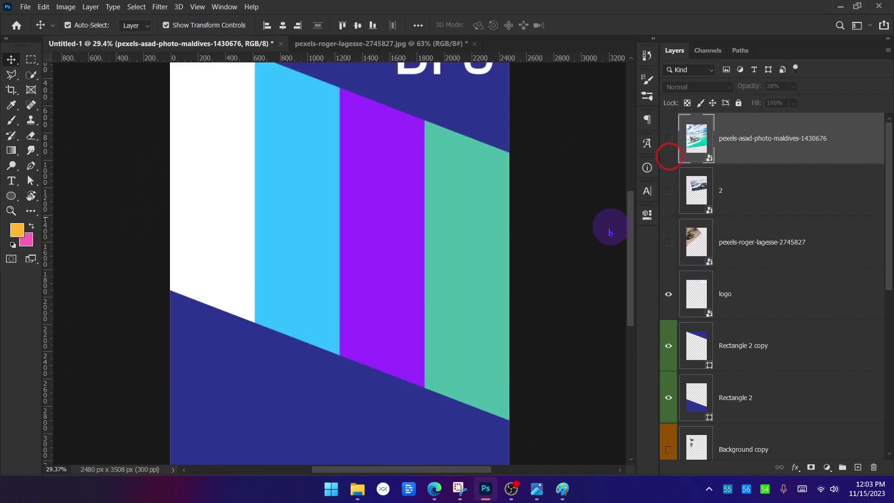
scroll(365, 320, "down", 1)
key("ctrl+alt+a")
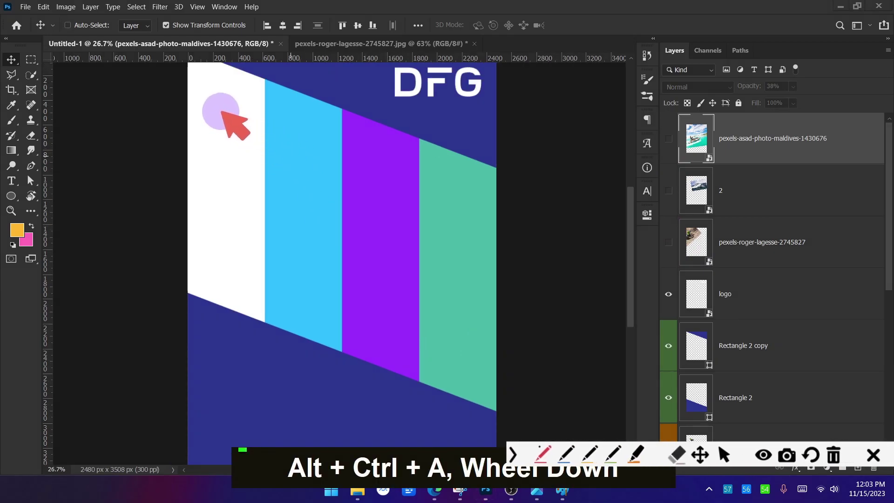
mouse_move(204, 100)
left_mouse_down()
mouse_move(308, 73)
mouse_move(311, 138)
mouse_move(215, 162)
mouse_move(208, 100)
left_mouse_up()
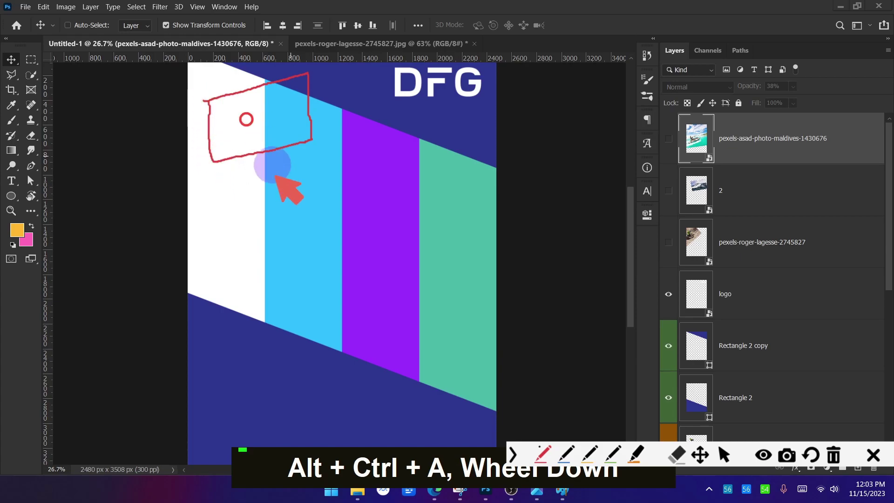
left_click_drag(296, 274, 367, 251)
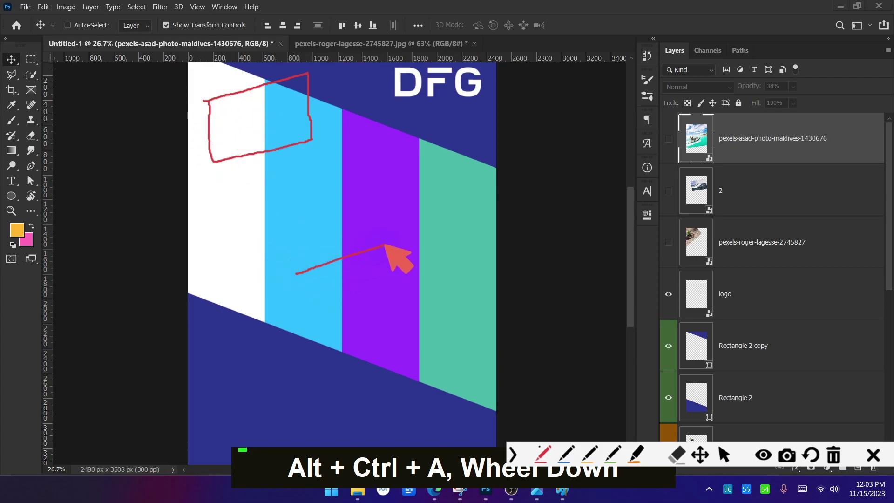
mouse_move(358, 330)
left_mouse_down()
mouse_move(296, 289)
mouse_move(295, 267)
left_mouse_up()
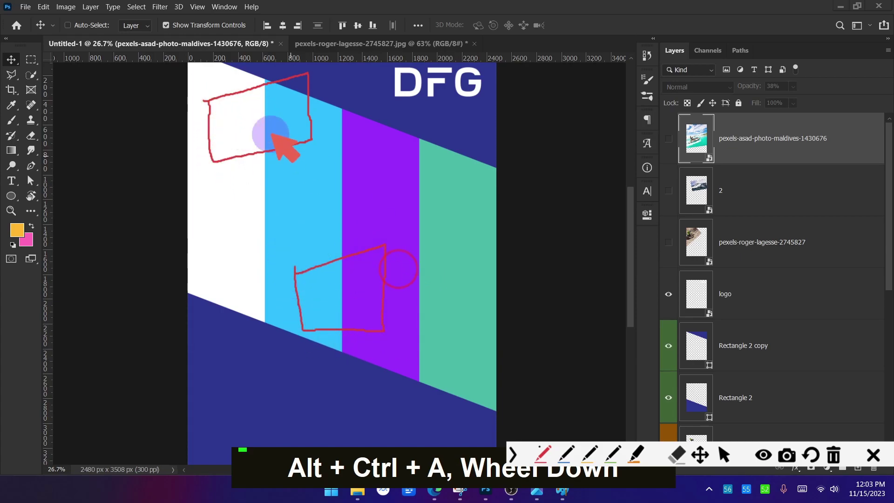
mouse_move(459, 133)
left_mouse_down()
mouse_move(457, 212)
mouse_move(379, 214)
mouse_move(370, 151)
left_mouse_up()
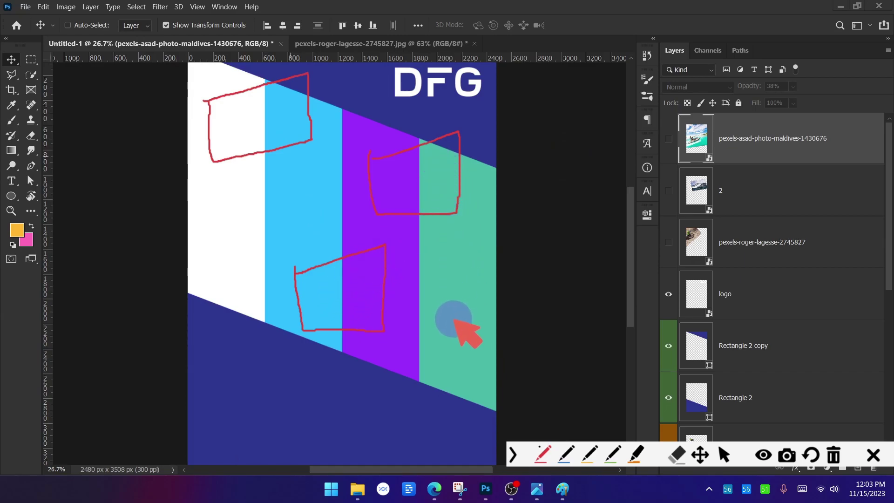
mouse_move(449, 311)
left_mouse_down()
mouse_move(532, 299)
mouse_move(533, 378)
mouse_move(468, 383)
mouse_move(453, 324)
left_mouse_up()
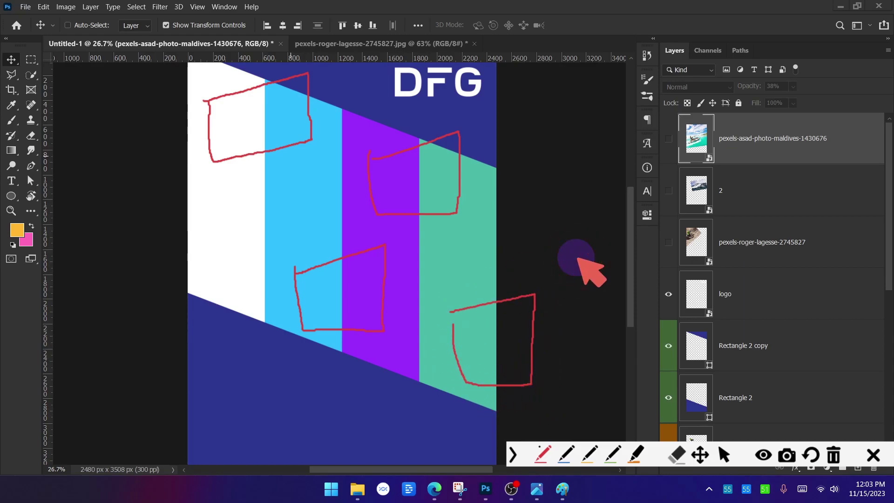
Step: Replace the fourth annotation outline with one spanning the purple and green stripes, and close the annotation tool
scroll(389, 245, "down", 1)
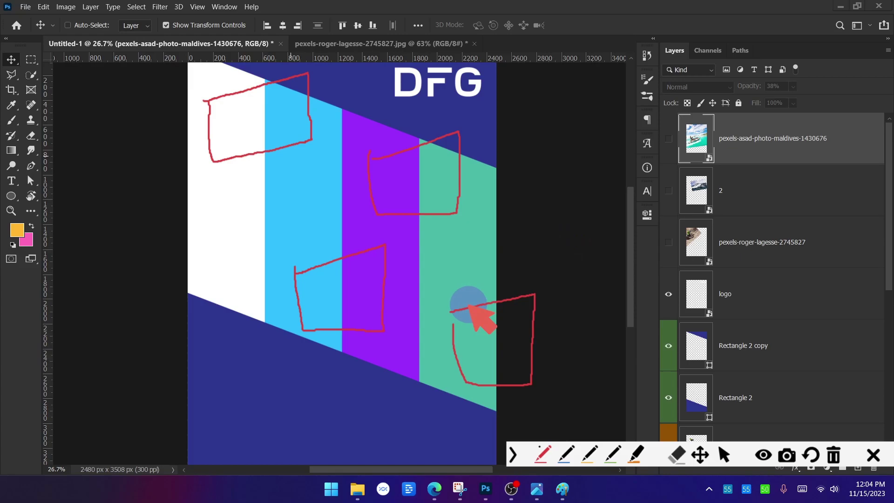
key("ctrl+z")
mouse_move(450, 309)
left_mouse_down()
mouse_move(378, 337)
mouse_move(388, 375)
left_mouse_up()
key("ctrl+z")
mouse_move(460, 304)
left_mouse_down()
mouse_move(414, 321)
mouse_move(401, 358)
mouse_move(468, 333)
left_mouse_up()
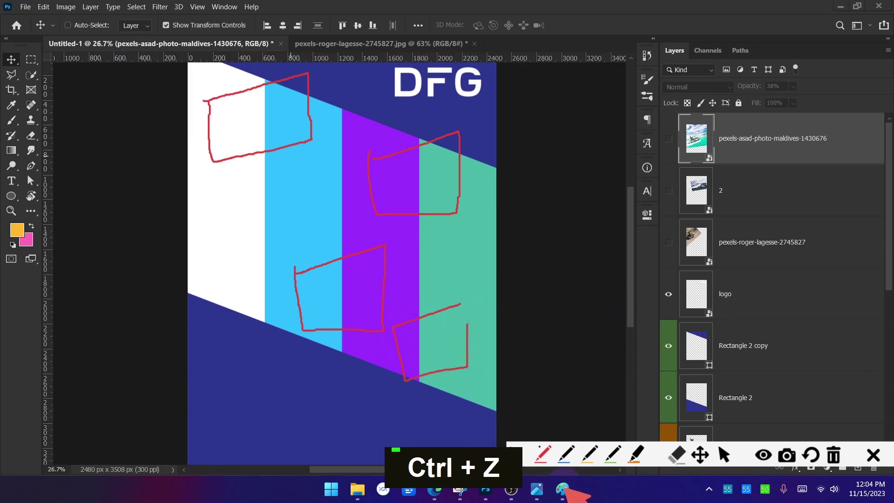
left_click(874, 455)
Step: Show the three photo layers again and place the motorcycle photo 3 from the poster folder into the poster
left_click(562, 489)
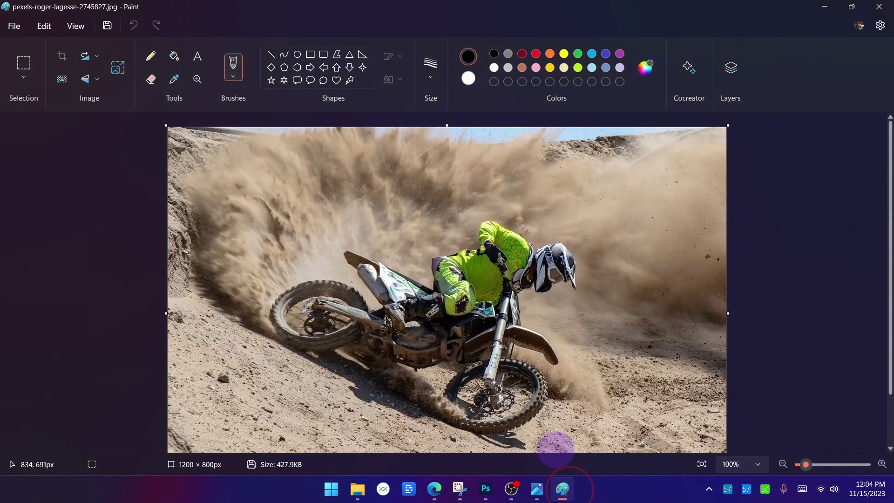
left_click(536, 489)
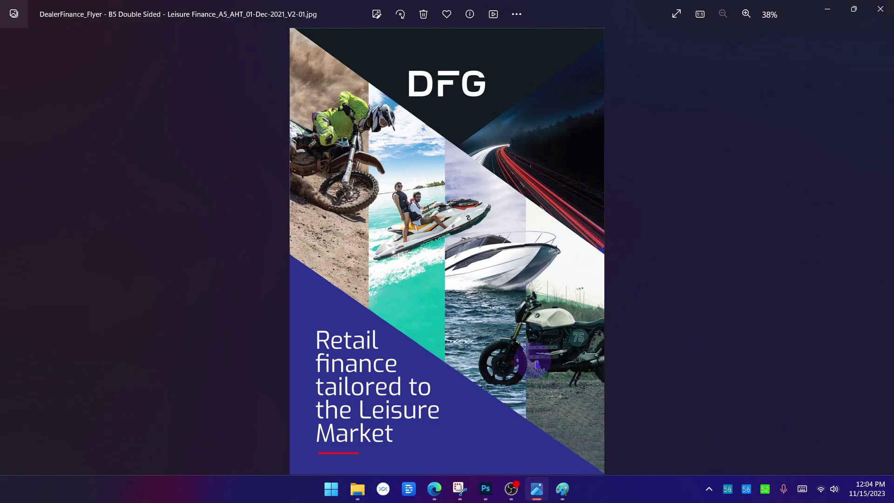
left_click(357, 489)
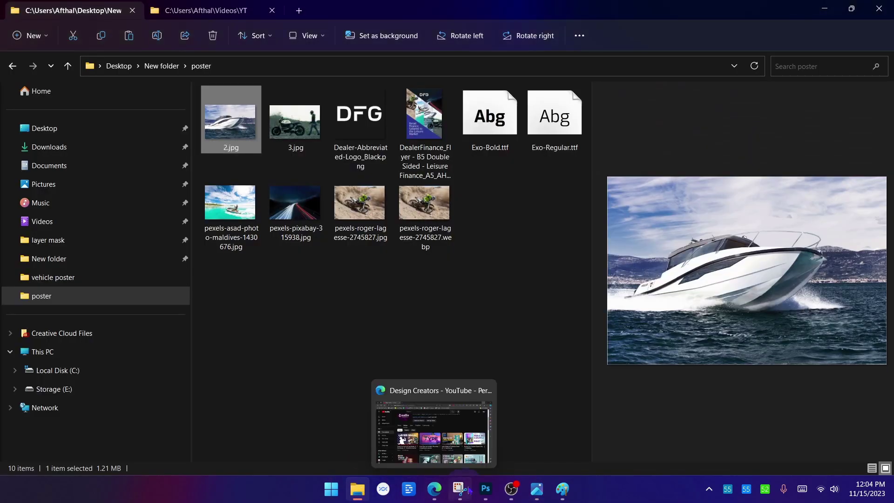
left_click(486, 488)
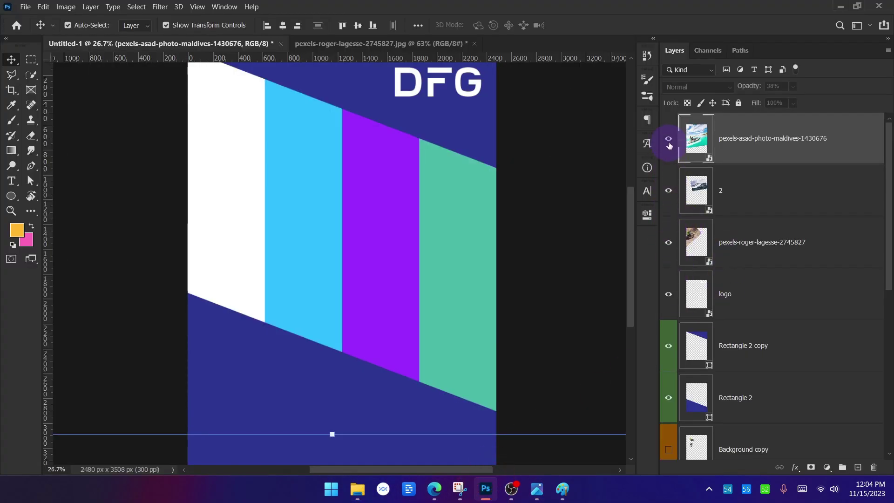
left_click(669, 145)
key("alt+Tab")
left_click_drag(321, 148, 455, 284)
key("alt+Tab")
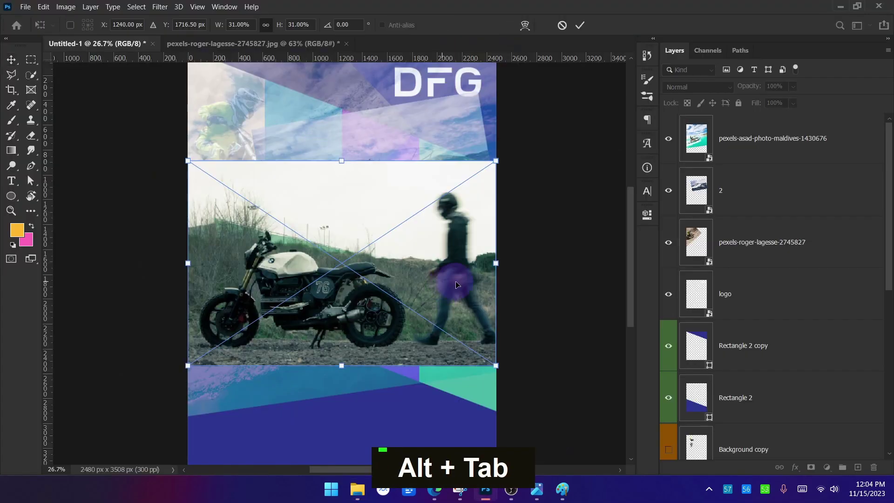
Step: Position the motorcycle photo over the last two stripes, running off the poster's right edge, rotate it to about -10.87° and apply
scroll(422, 305, "down", 2)
left_click_drag(391, 277, 540, 321)
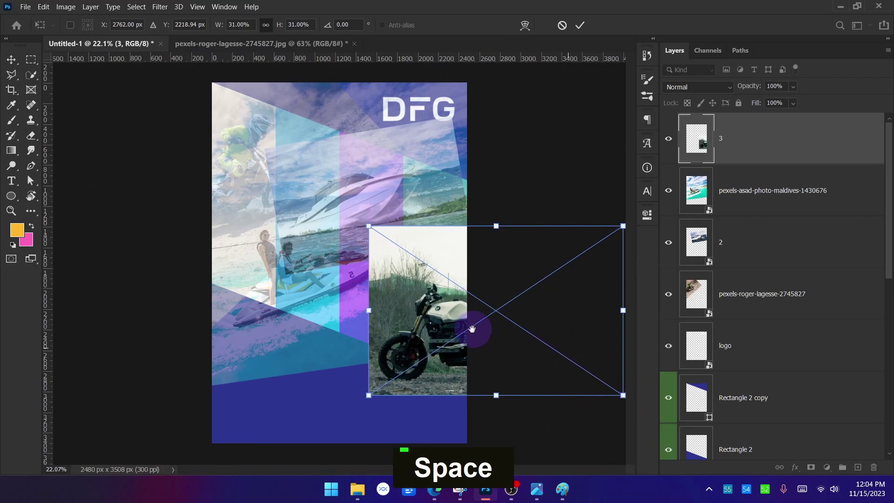
scroll(612, 408, "down", 1)
left_click_drag(610, 395, 628, 364)
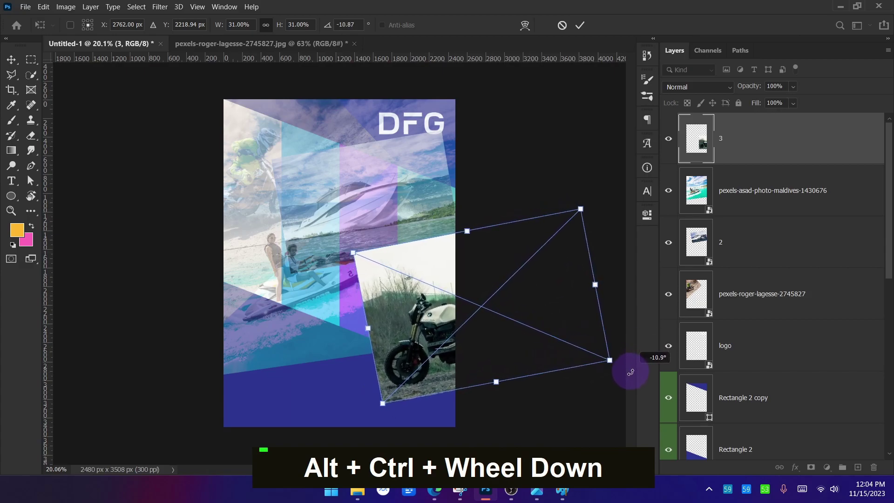
left_click_drag(442, 316, 438, 272)
left_click(581, 26)
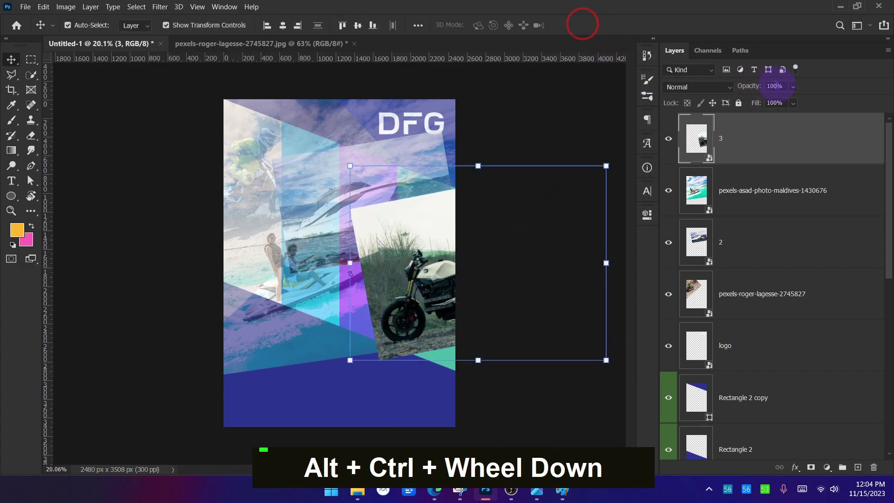
Step: Lower the motorcycle photo's opacity to 29% and shift it so its front wheel overlaps the purple stripe
left_click_drag(781, 95, 764, 99)
scroll(484, 309, "up", 1)
left_click_drag(470, 292, 440, 319)
scroll(443, 289, "up", 1)
key("space")
scroll(445, 311, "down", 1)
left_click(554, 130)
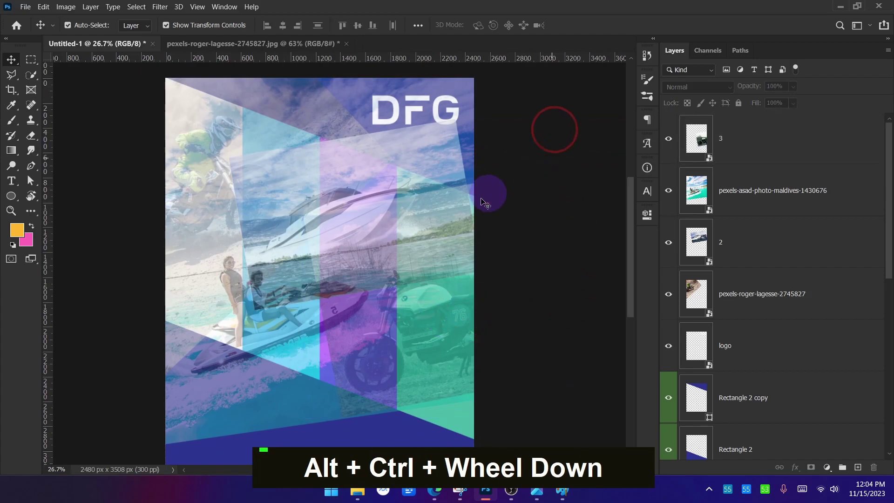
Step: Nudge the jet-ski photo slightly up and the speedboat photo slightly up and right
left_click(746, 245)
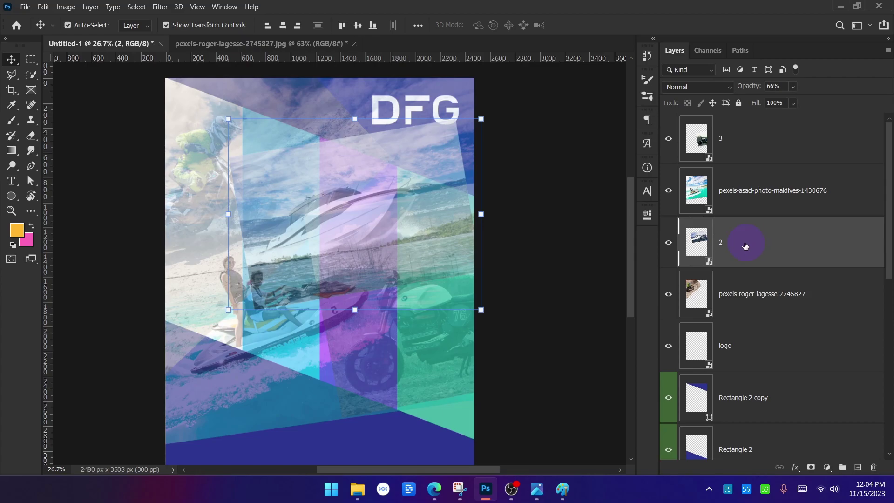
left_click(767, 184)
left_click_drag(551, 373, 553, 361)
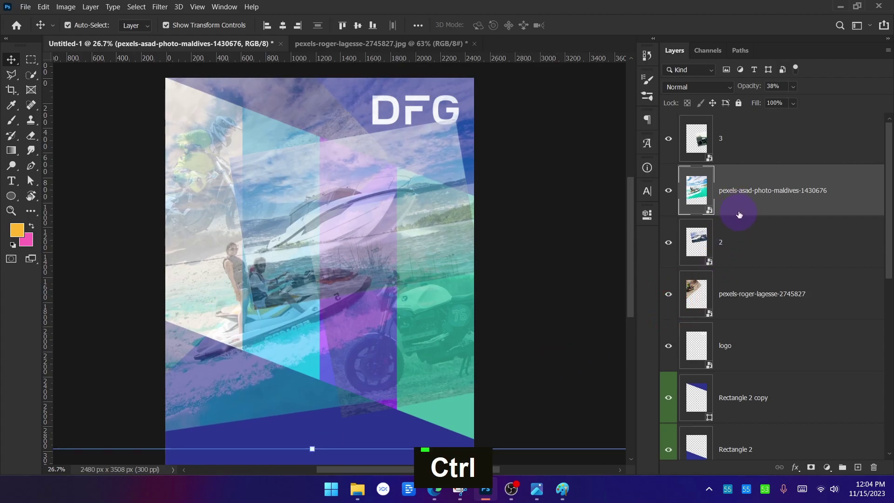
left_click(743, 242)
left_click_drag(539, 260, 545, 254)
scroll(545, 254, "down", 2)
left_click(586, 175, "ctrl+alt")
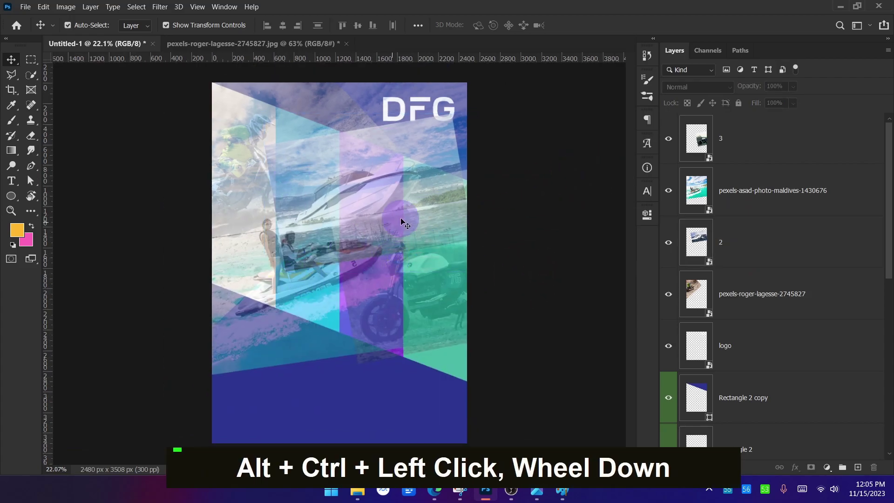
scroll(298, 162, "up", 2)
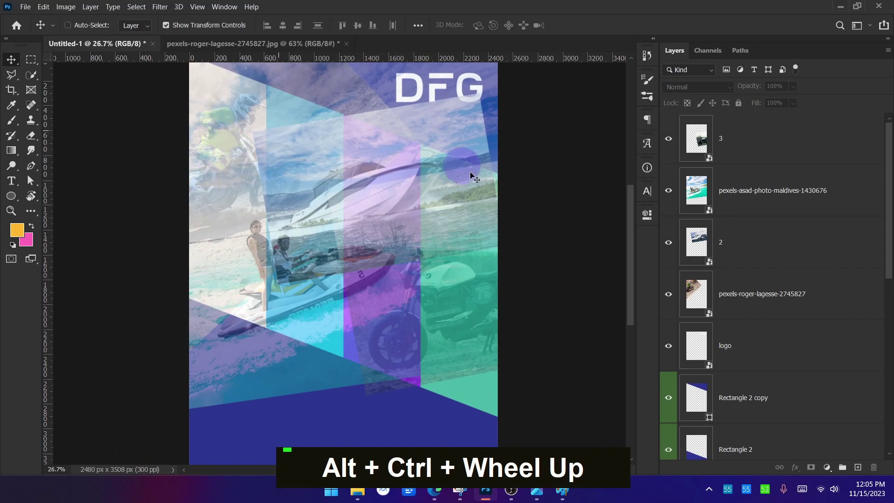
scroll(329, 233, "up", 2)
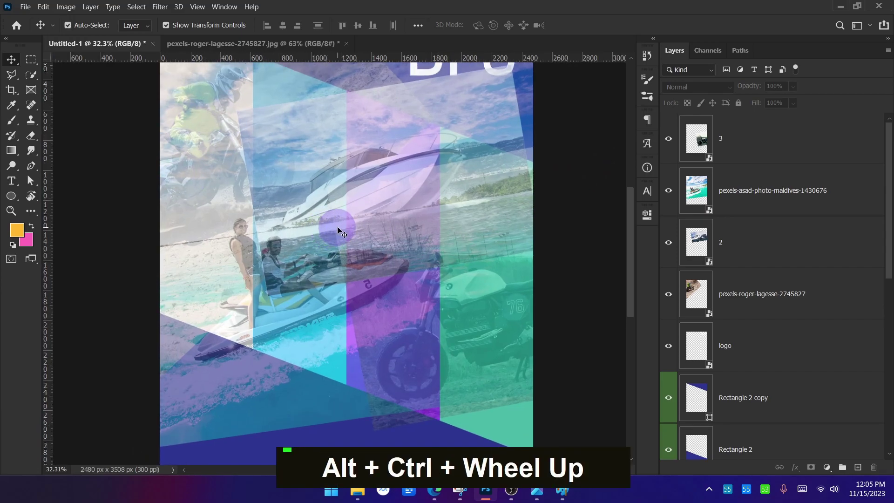
Step: Label the motorcycle, jet-ski, speedboat and motocross photo layers with the colour Blue
left_click(757, 295, "ctrl")
left_click(744, 243, "ctrl")
left_click(744, 191, "ctrl")
left_click(744, 143, "ctrl")
right_click(669, 138)
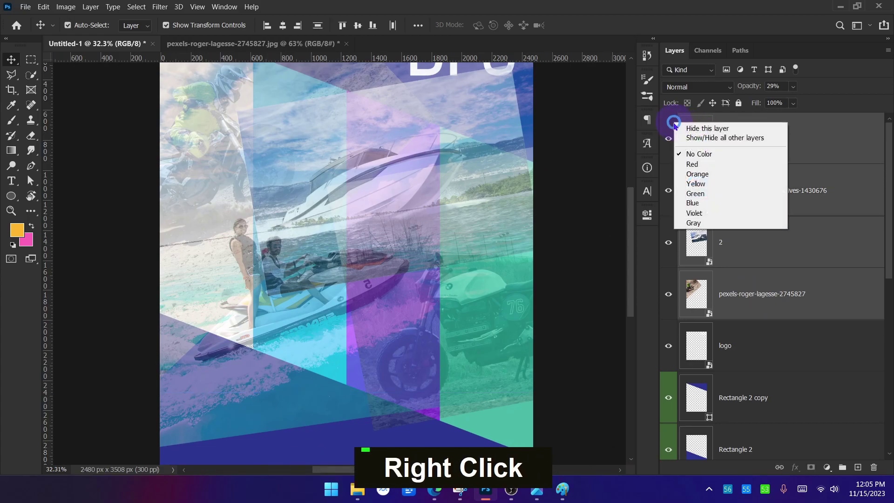
left_click(750, 202)
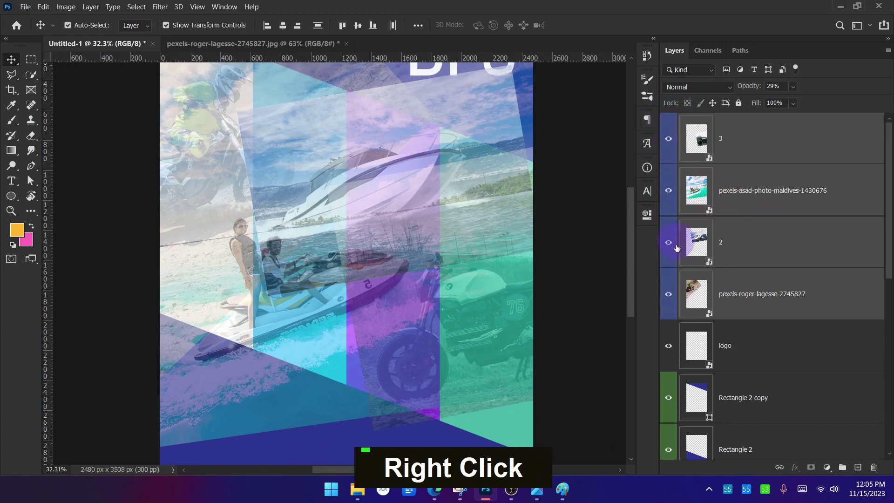
Step: Hide the four blue-labelled photo layers, leaving only the motocross photo shown over the stripes
left_click_drag(672, 288, 668, 140)
scroll(236, 233, "down", 2)
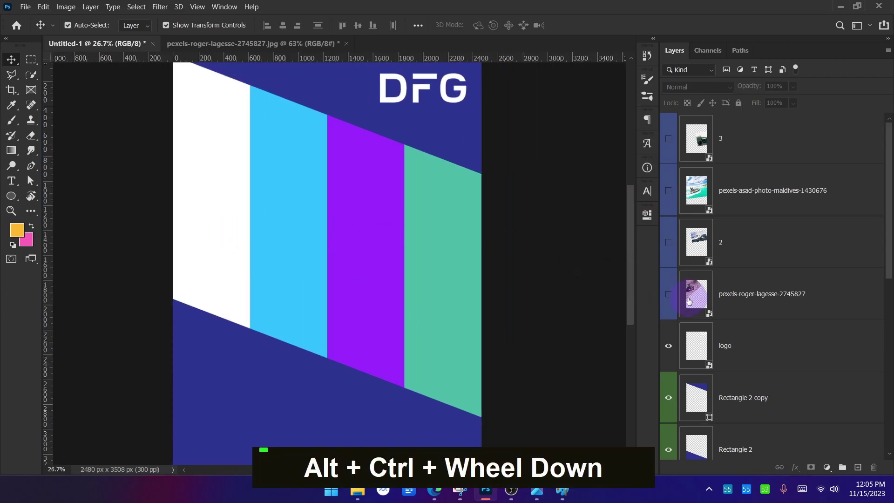
left_click(669, 294)
scroll(325, 168, "up", 3)
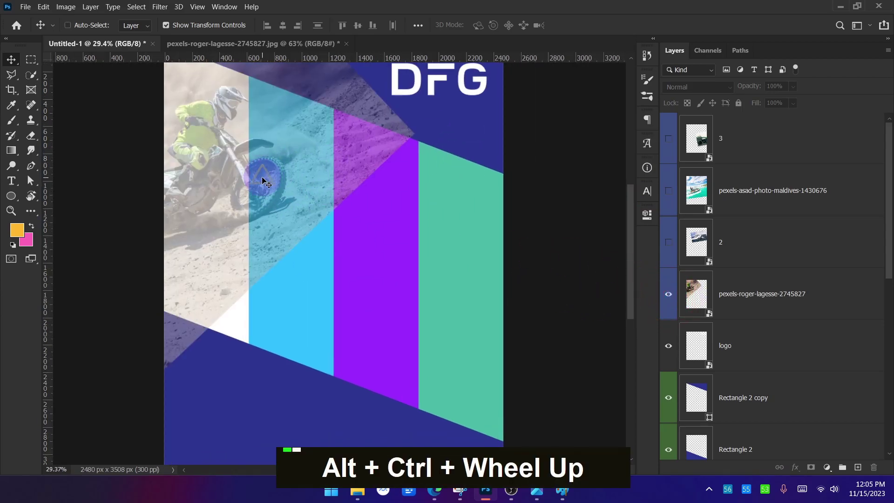
Step: Compare the motocross photo's front wheel with the hidden Background copy and B bg layers by showing them briefly and hiding them again
left_click_drag(316, 166, 361, 224)
scroll(299, 144, "up", 3)
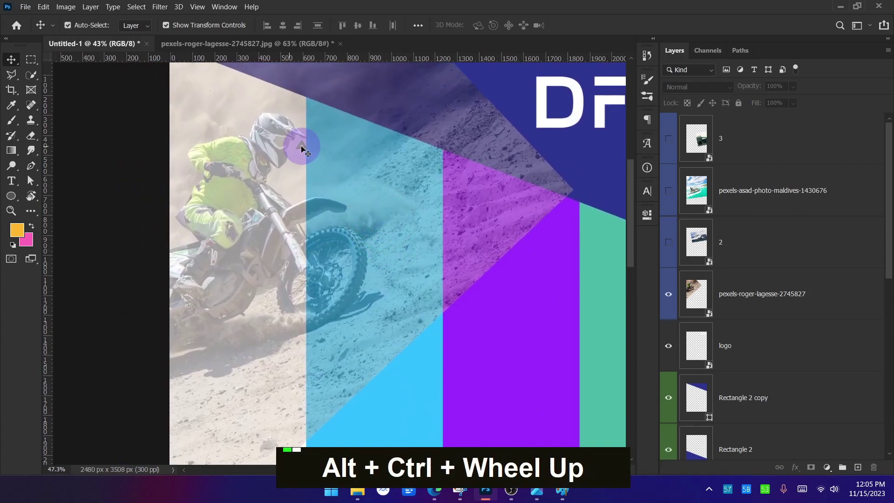
scroll(355, 335, "up", 2)
left_click_drag(368, 349, 274, 229)
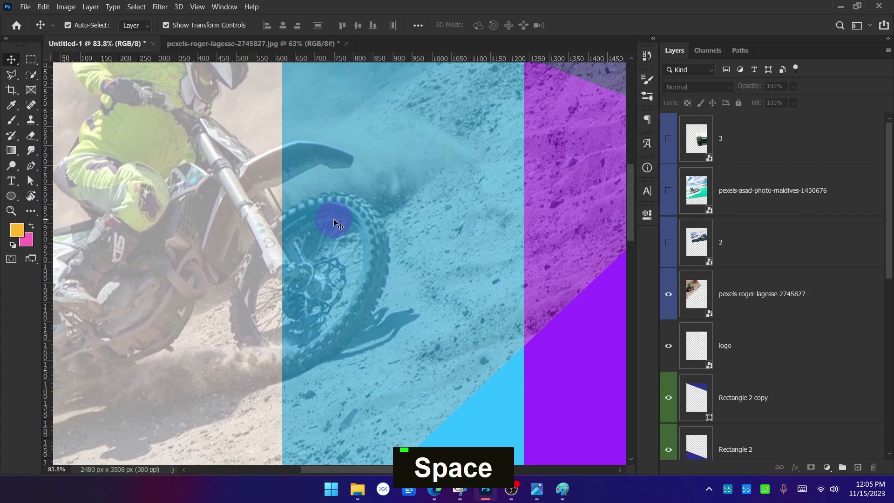
scroll(333, 235, "down", 4)
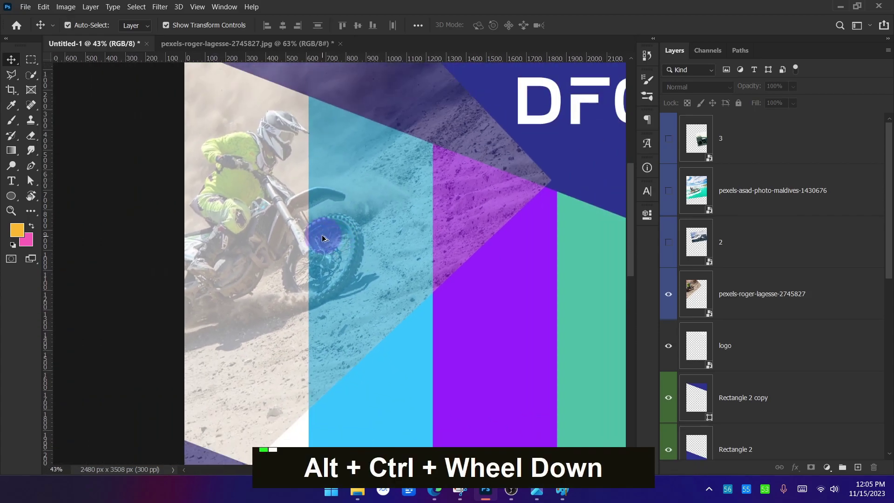
scroll(784, 351, "down", 5)
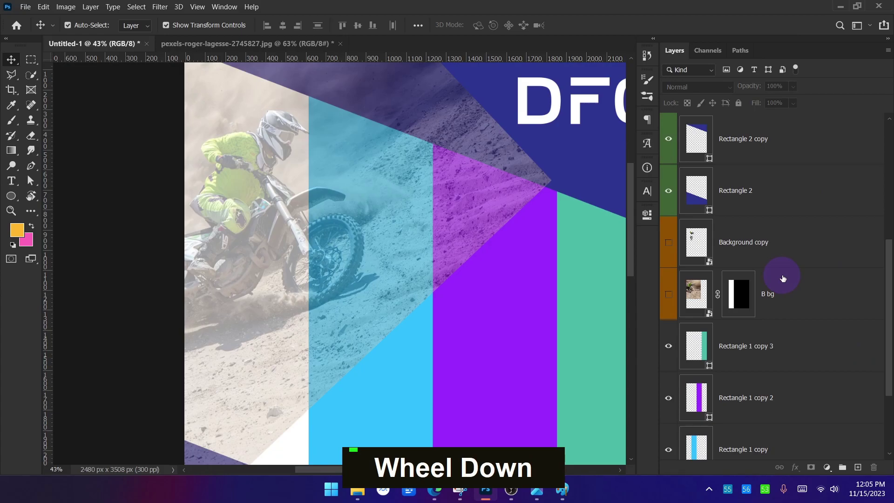
left_click(670, 292)
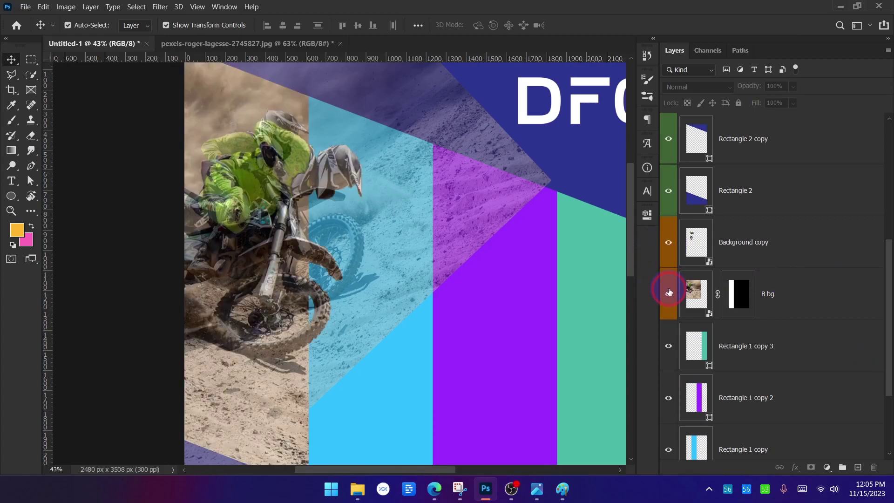
left_click(668, 254)
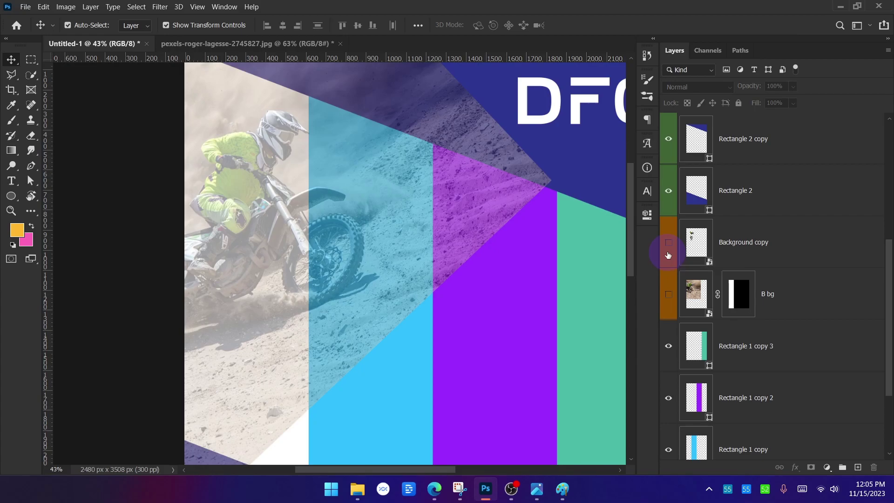
Step: Compare the poster's motocross area with the separate motocross photo document
scroll(531, 260, "down", 3)
key("alt+Tab")
key("alt+Tab")
left_click(279, 44)
left_click(95, 44)
scroll(345, 373, "up", 6)
scroll(345, 373, "down", 5)
Step: Rotate the picture in the motocross photo document counterclockwise so the bike's front wheel tilts upward, and apply the rotation
left_click(296, 46)
left_click(524, 411)
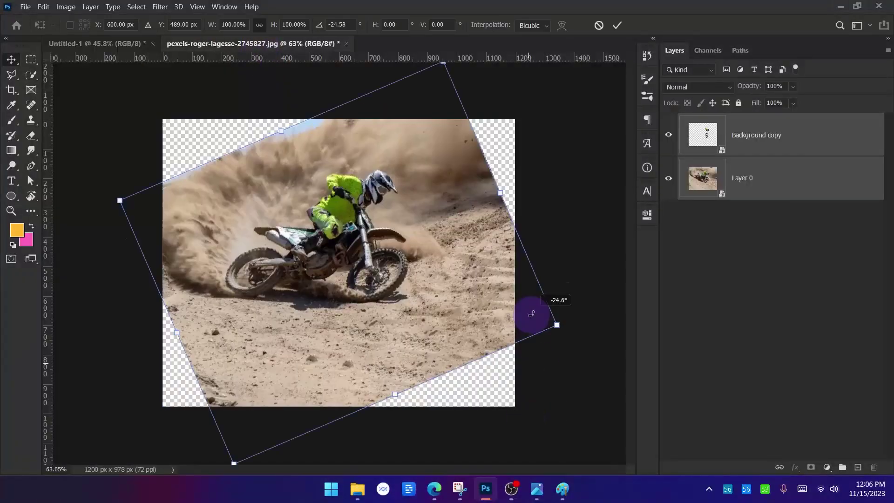
left_click_drag(527, 380, 388, 475)
key("Return")
scroll(320, 258, "down", 3)
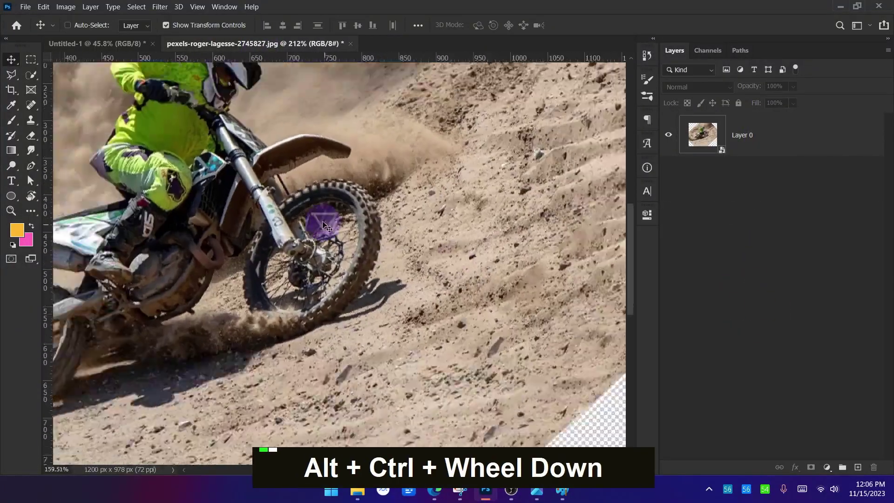
Step: Select the bike's front mudguard, fork and front wheel on Layer 0 with Quick Selection, trimming off stray background
left_click_drag(319, 258, 339, 359)
scroll(365, 400, "up", 3)
left_click_drag(366, 399, 277, 243)
left_click(718, 144)
mouse_move(270, 156)
left_mouse_down()
mouse_move(301, 130)
mouse_move(445, 190)
mouse_move(343, 301)
left_mouse_up()
left_click_drag(484, 330, 456, 368, "alt")
left_click_drag(421, 138, 417, 228)
scroll(220, 161, "up", 2)
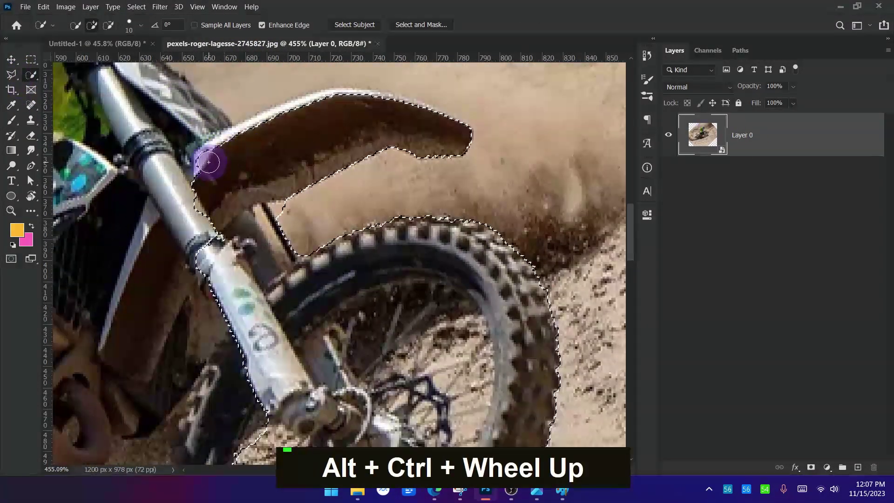
Step: Subtract the narrow gap beside the strut under the mudguard from the selection with the Polygonal Lasso
scroll(270, 213, "down", 8)
left_click(97, 43)
left_click(285, 45)
key("l")
scroll(276, 228, "up", 14)
left_click(237, 157, "alt")
left_click(296, 263, "alt")
left_click(278, 275, "alt")
left_click(218, 166, "alt")
left_click(237, 157, "alt")
Step: Add the left and lower parts of the front tyre to the selection with Quick Selection
scroll(279, 196, "down", 4)
left_click(96, 44)
left_click(271, 44)
key("w")
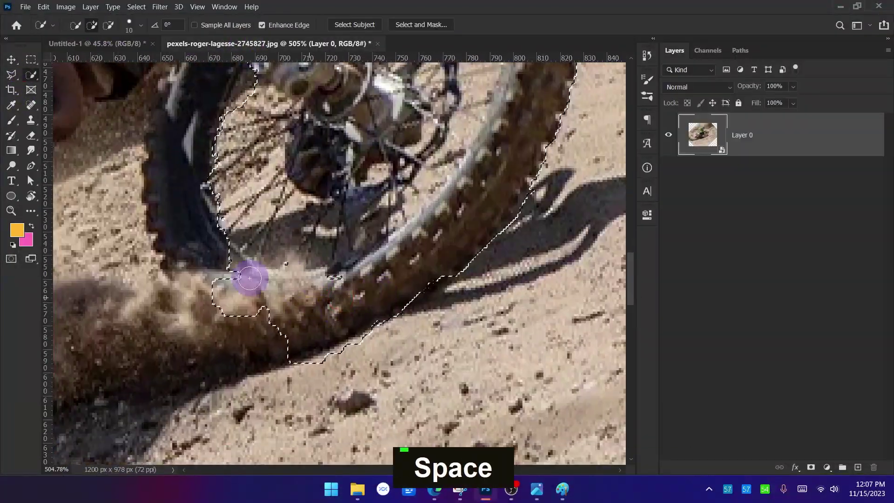
left_click_drag(319, 280, 269, 321)
scroll(269, 321, "down", 2)
scroll(270, 322, "down", 4)
scroll(176, 180, "up", 4)
Step: Undo the last lasso cut and subtract the front wheel's upper-right opening from the selection with the freehand Lasso
key("l")
scroll(264, 152, "up", 5)
key("ctrl+z")
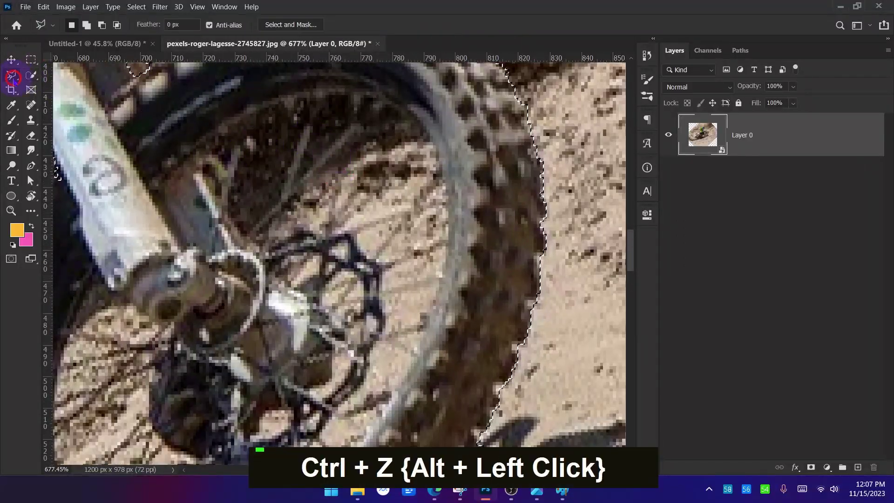
right_click(12, 75)
left_click(60, 76)
left_click_drag(201, 155, 410, 171)
left_click_drag(287, 223, 201, 157)
Step: Subtract the small holes in the brake disc and the sand patches around it from the wheel selection
scroll(314, 373, "down", 3)
scroll(222, 236, "up", 6)
left_click_drag(222, 235, 224, 233)
mouse_move(282, 280)
left_mouse_down()
mouse_move(305, 299)
mouse_move(283, 280)
left_mouse_up()
left_click_drag(306, 302, 307, 326)
scroll(271, 349, "up", 4)
left_click_drag(270, 348, 275, 347)
scroll(368, 359, "down", 4)
scroll(368, 356, "up", 4)
mouse_move(368, 279)
left_mouse_down()
mouse_move(311, 296)
mouse_move(345, 303)
left_mouse_up()
scroll(295, 328, "down", 3)
left_click_drag(389, 279, 396, 276)
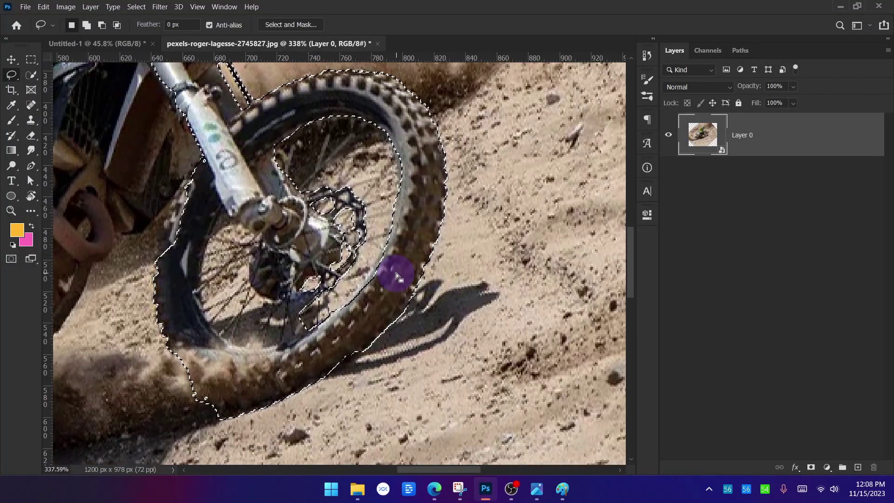
Step: Add the steep upper spoke crossing the front wheel's opening back to the selection with the Polygonal Lasso
scroll(343, 309, "down", 2)
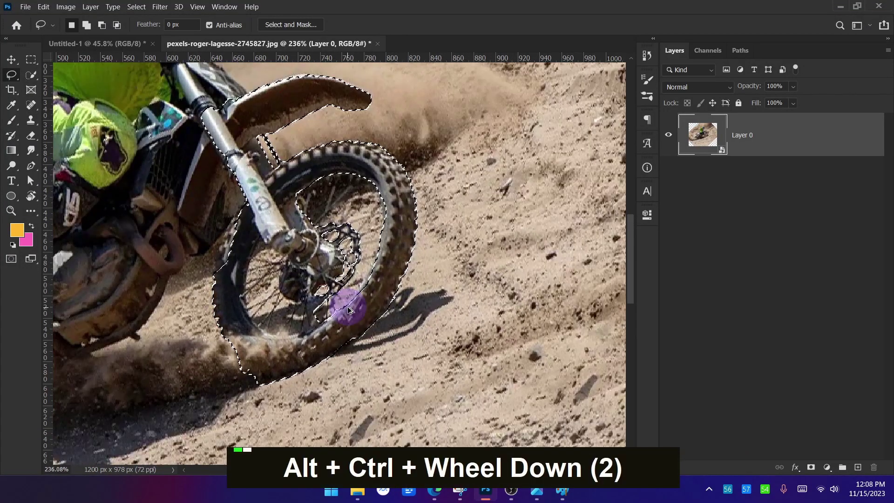
scroll(350, 309, "up", 1)
scroll(365, 143, "up", 4)
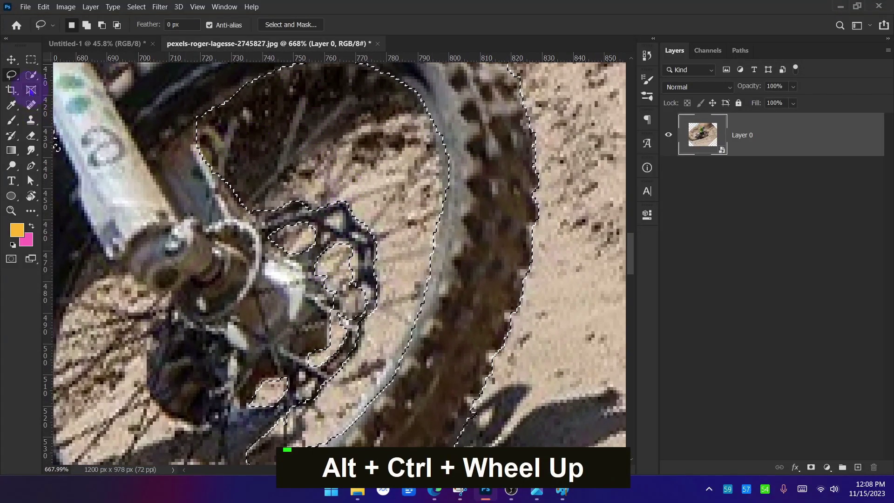
right_click(11, 75)
left_click(69, 85)
scroll(338, 186, "up", 1)
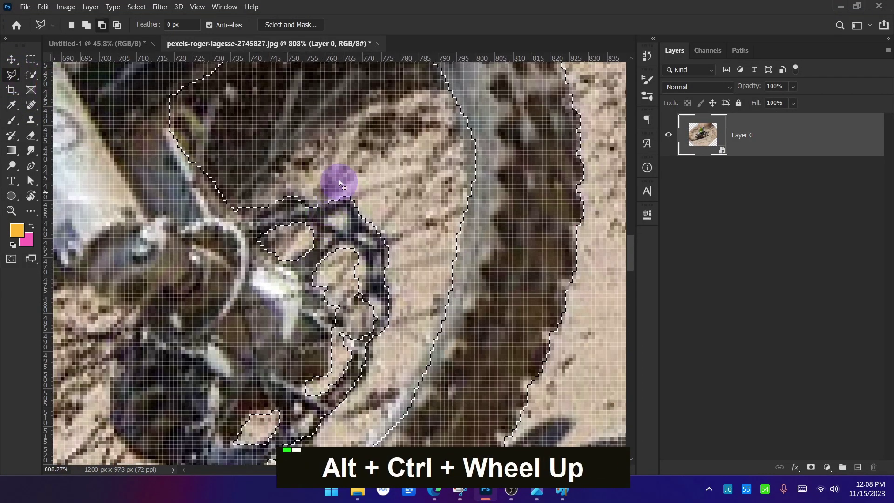
scroll(338, 186, "down", 3)
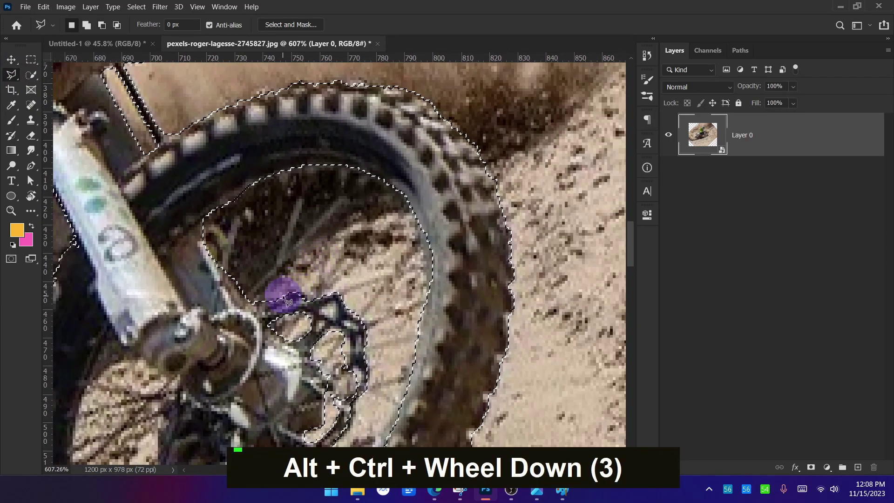
left_click(266, 303, "shift")
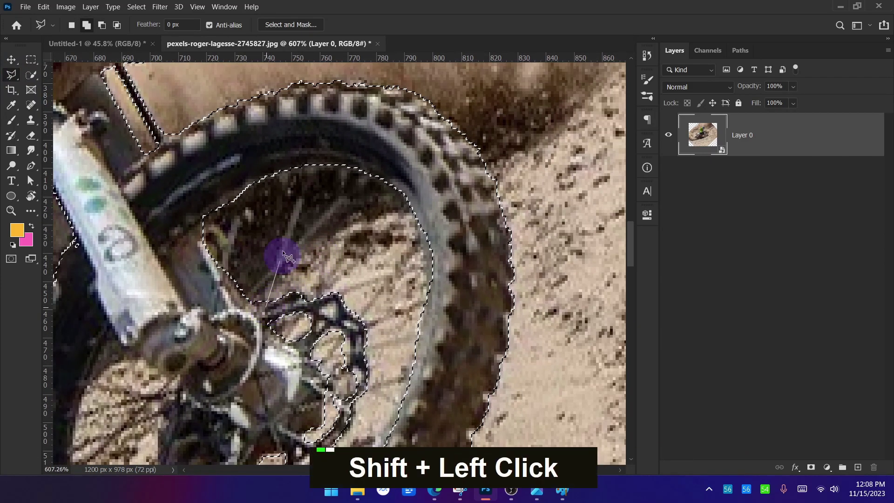
left_click(312, 154)
left_click(268, 312)
Step: Add the next two spokes running from the hub to the upper-right rim back to the selection
left_click(244, 300, "shift")
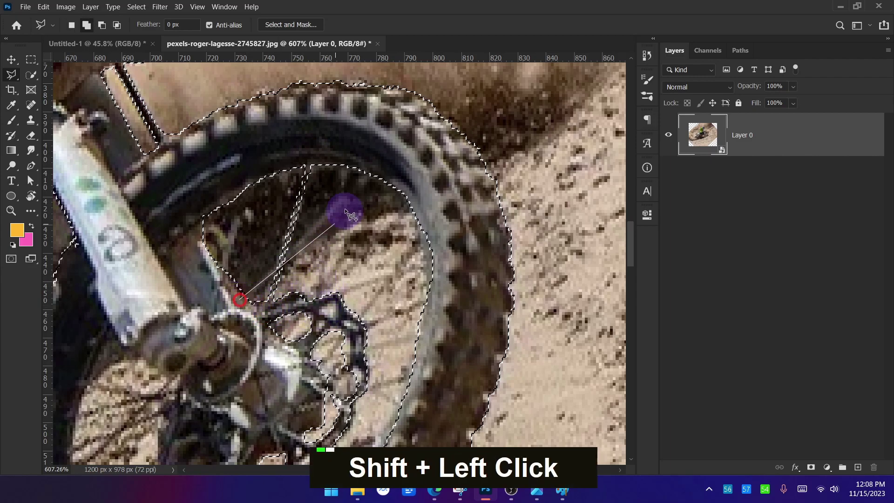
left_click(379, 164)
left_click(241, 303)
scroll(242, 304, "down", 4)
scroll(369, 324, "up", 5)
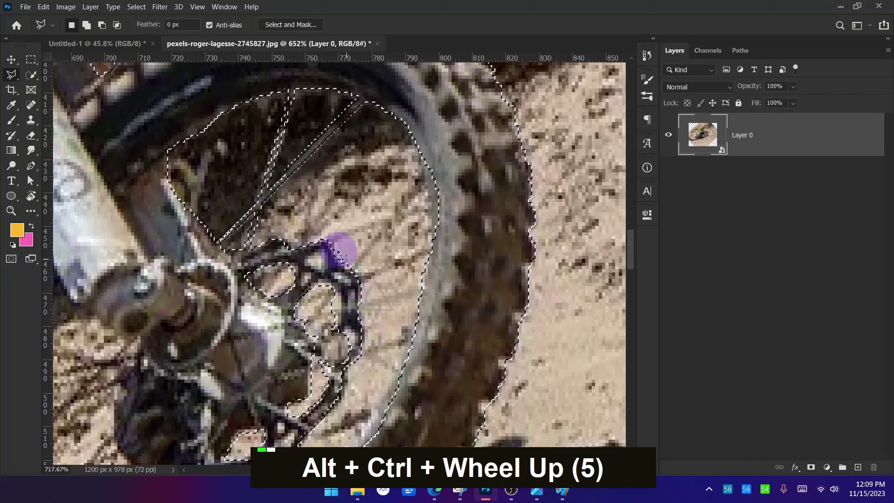
left_click(321, 241, "shift")
Step: Subtract the lower opening between the hub and the tyre from the selection with the freehand Lasso
scroll(321, 240, "down", 8)
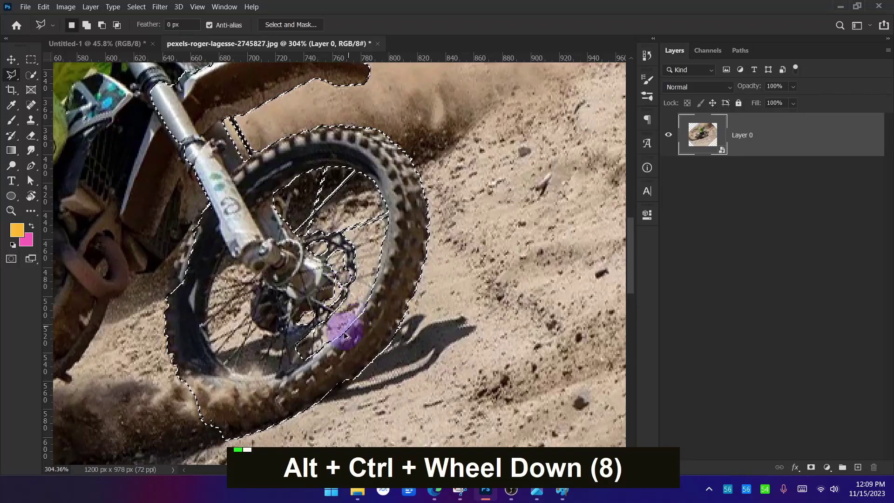
scroll(352, 333, "down", 1)
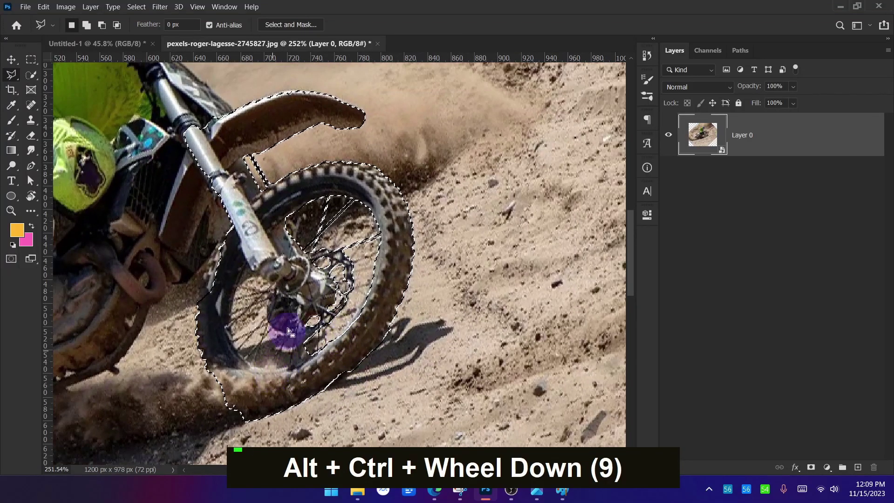
scroll(308, 340, "down", 1)
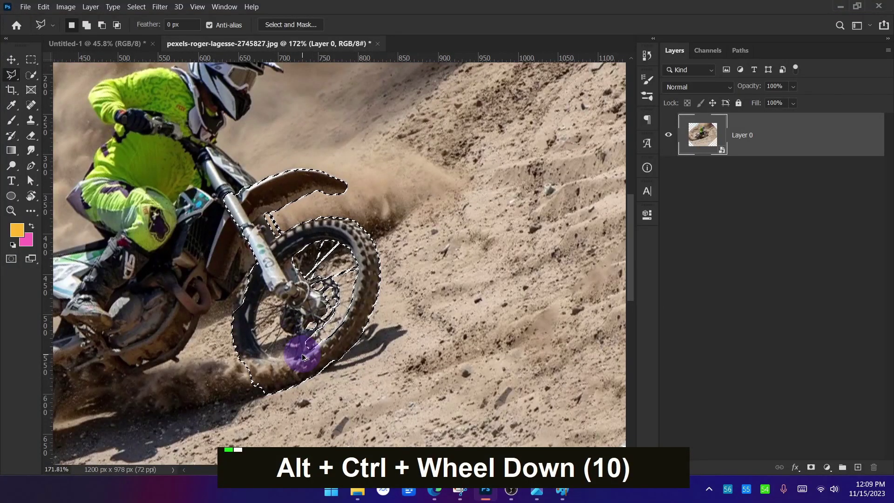
scroll(308, 344, "up", 3)
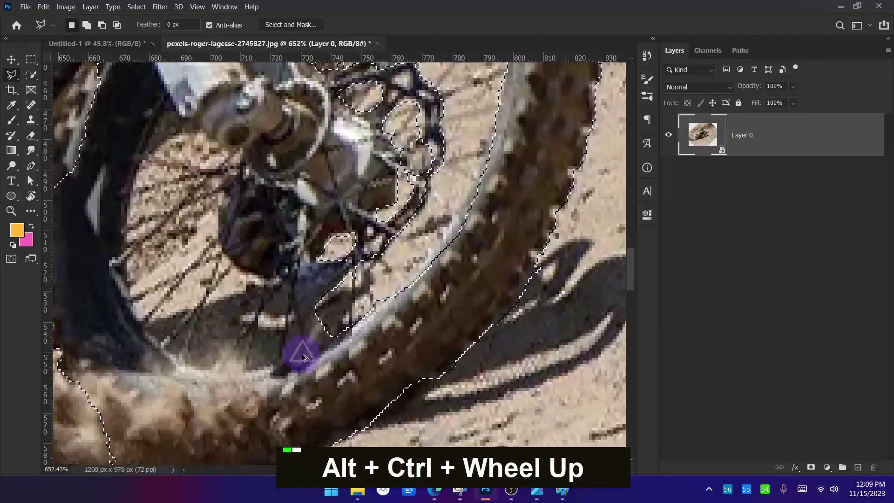
right_click(11, 75)
left_click(64, 75)
mouse_move(354, 293)
left_mouse_down("alt")
mouse_move(302, 299)
mouse_move(284, 285)
mouse_move(205, 266)
mouse_move(165, 310)
mouse_move(160, 344)
left_mouse_up("alt")
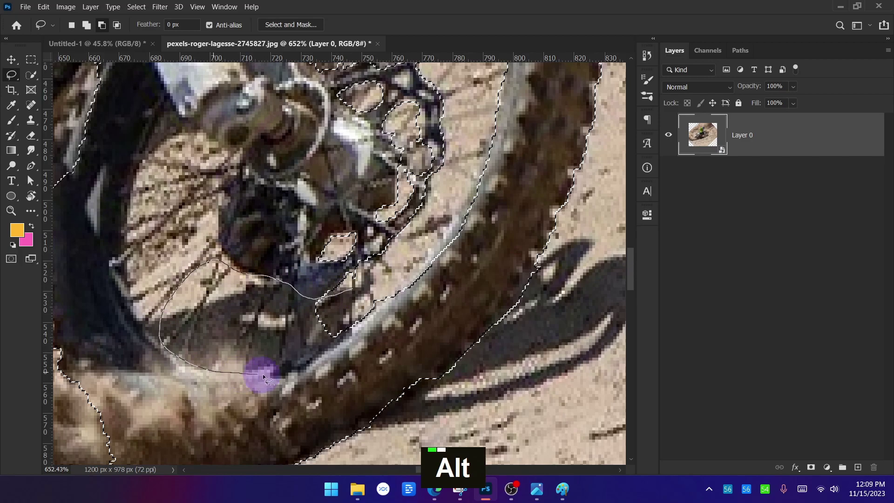
Step: Output the fork, mudguard and wheel selection to a New Layer with Layer Mask through Select and Mask
scroll(313, 345, "down", 5)
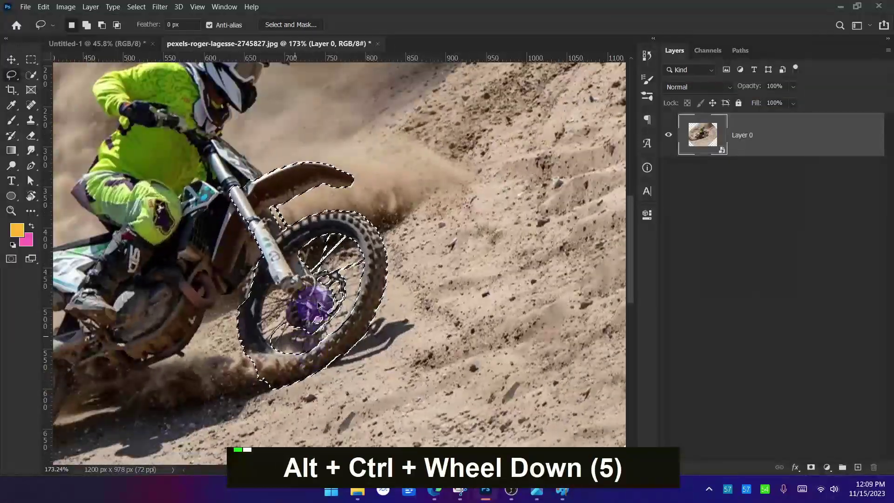
scroll(286, 365, "down", 2)
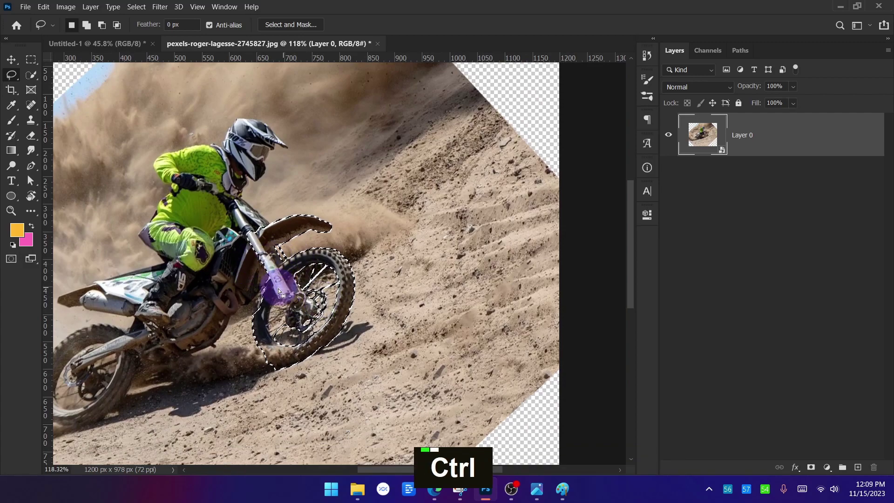
scroll(280, 287, "up", 2)
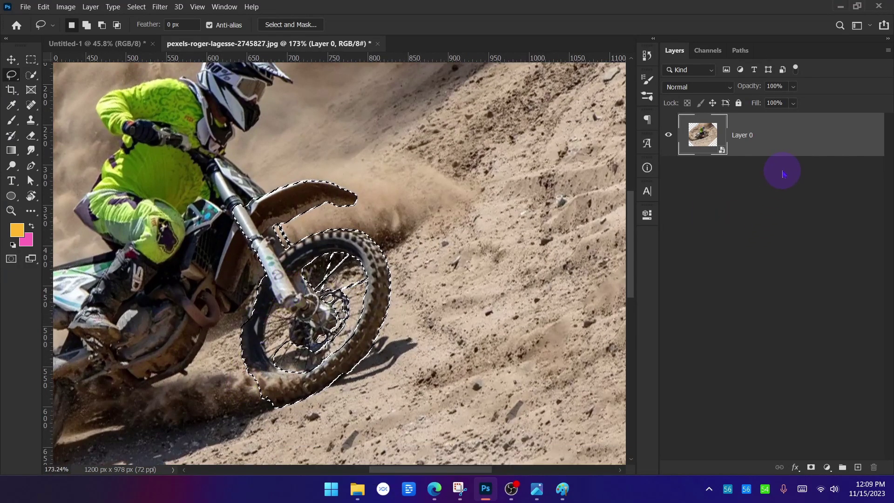
left_click(294, 25)
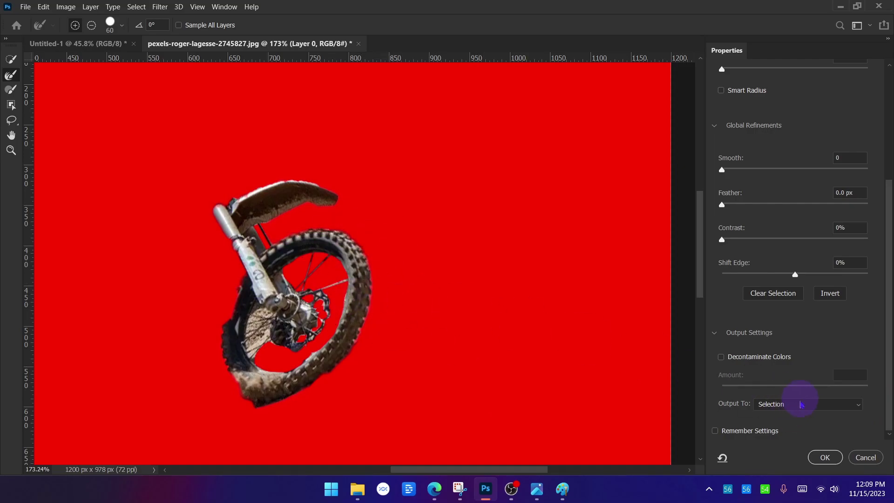
left_click(801, 402)
left_click(809, 440)
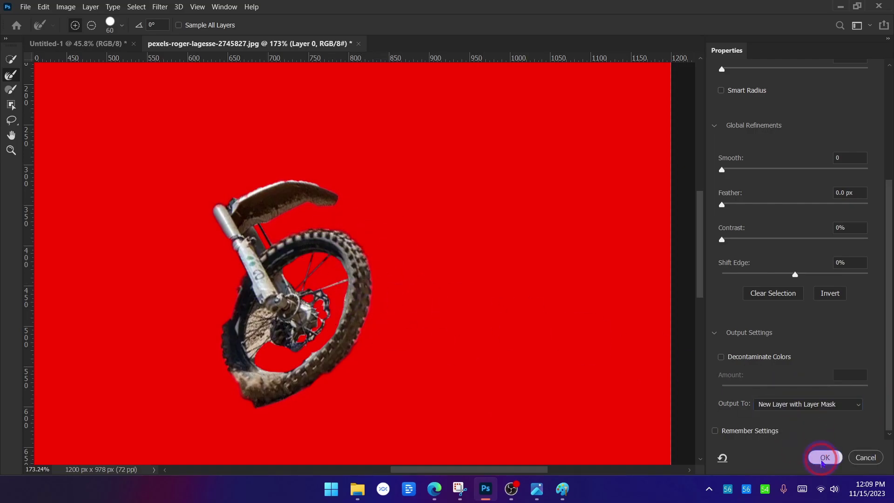
left_click(824, 460)
Step: Convert the masked wheel cutout layer to a smart object and make Layer 0 visible again
right_click(845, 133)
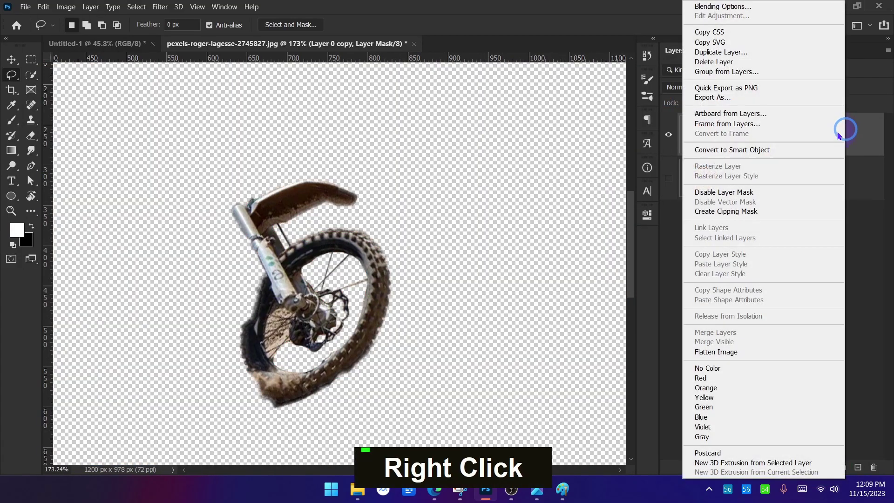
left_click(757, 150)
right_click(789, 180)
left_click(819, 247)
left_click(736, 185)
left_click(669, 179)
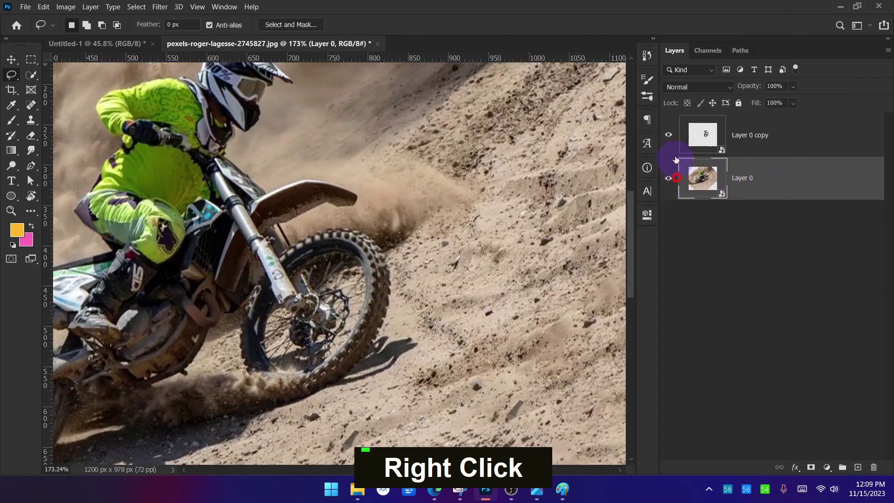
Step: Label Layer 0 and its wheel cutout copy orange and bring both together into the Untitled-1 poster
scroll(328, 214, "down", 4)
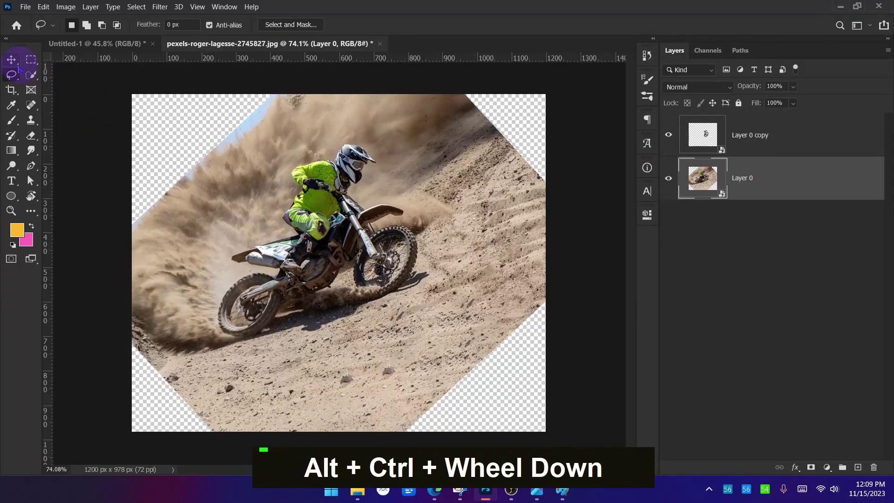
left_click(11, 59)
left_click(756, 145, "ctrl")
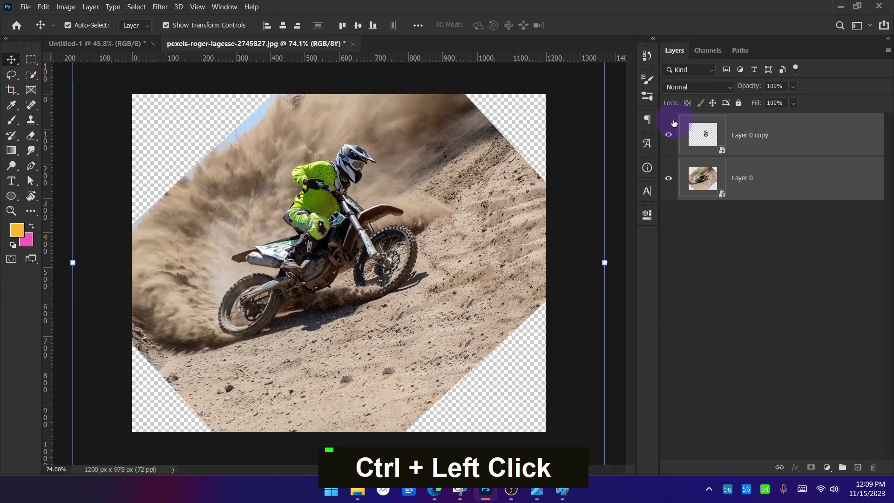
right_click(674, 123)
left_click(714, 173)
left_click_drag(458, 176, 252, 171)
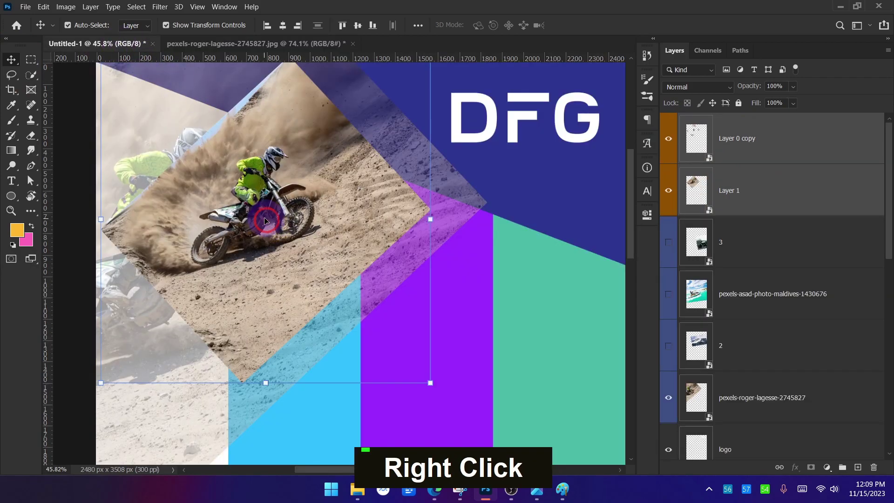
Step: Enlarge the two placed motocross layers to about 243% over the poster and lower their opacity to 58%
scroll(372, 160, "down", 2)
left_click_drag(375, 150, 619, 172)
left_click_drag(418, 150, 447, 236)
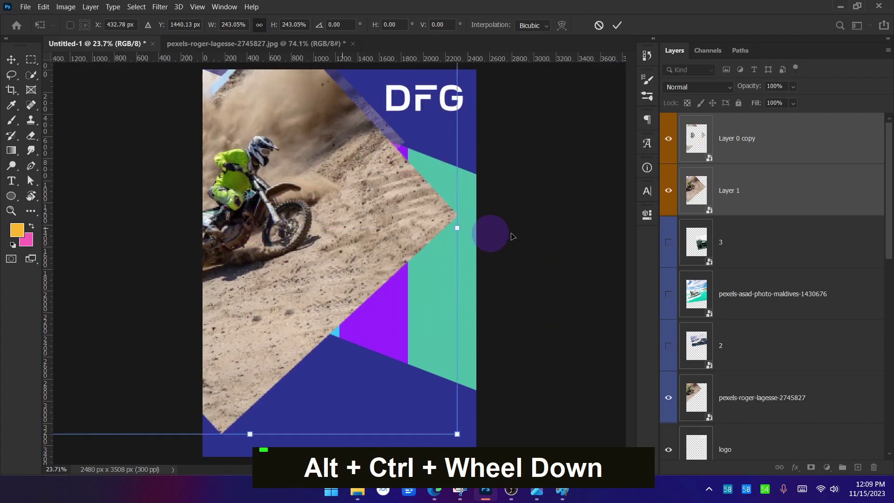
left_click_drag(792, 89, 785, 100)
scroll(206, 172, "up", 3)
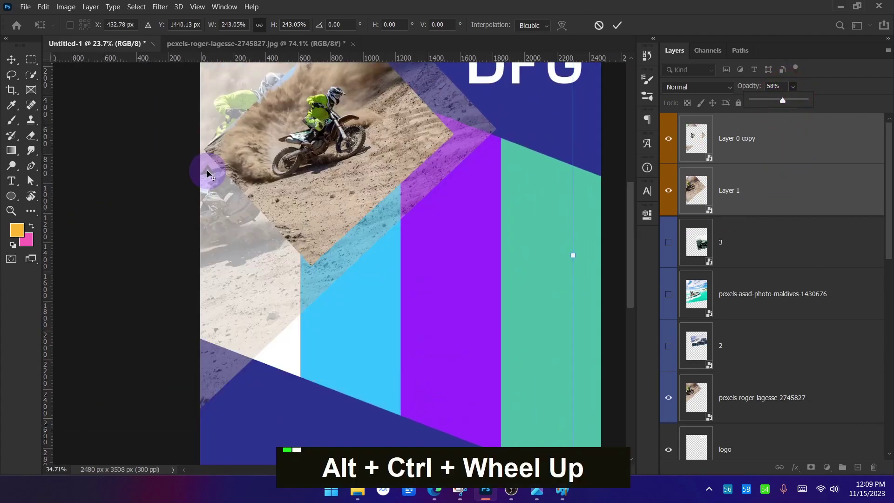
Step: Move the enlarged motocross layers over the faint reference photo so the riders overlap, and undo the last adjustment
left_click_drag(279, 140, 297, 186)
left_click_drag(287, 243, 265, 187)
scroll(314, 204, "up", 7)
scroll(315, 194, "up", 5)
left_click_drag(335, 156, 377, 158)
scroll(351, 255, "down", 5)
scroll(351, 254, "down", 2)
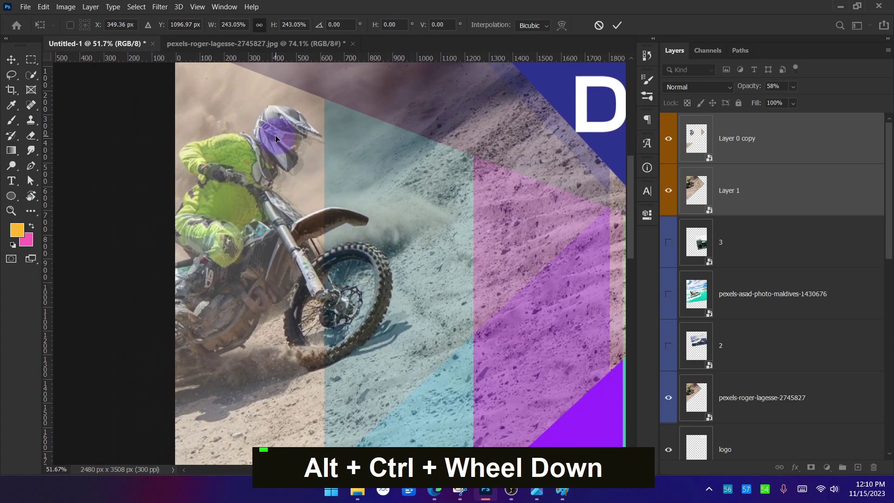
key("ctrl+z")
Step: Reduce the motocross layers to about 232% and shift them to match the rider in the reference photo
scroll(241, 237, "down", 5)
left_click_drag(538, 283, 511, 278)
scroll(248, 212, "up", 2)
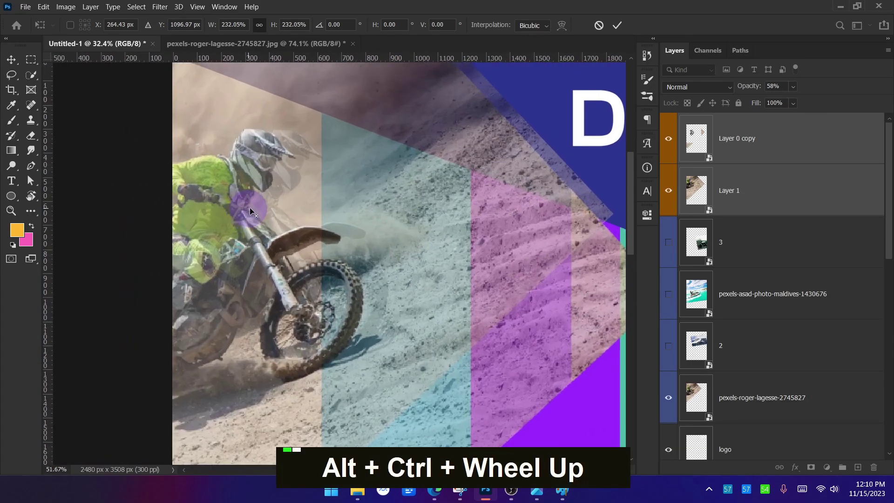
scroll(248, 212, "up", 2)
left_click_drag(338, 247, 376, 252)
scroll(376, 252, "down", 5)
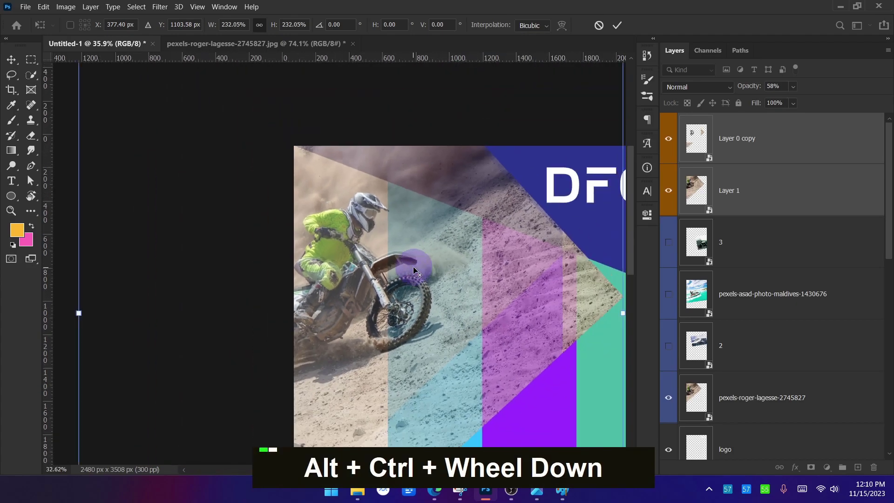
Step: Scale the motocross layers down to about 219%, align them with the reference rider and wheel, and apply the transform
left_click_drag(447, 192, 434, 186)
scroll(246, 126, "up", 10)
scroll(306, 131, "up", 8)
left_click_drag(343, 224, 324, 277)
key("space")
scroll(256, 152, "down", 17)
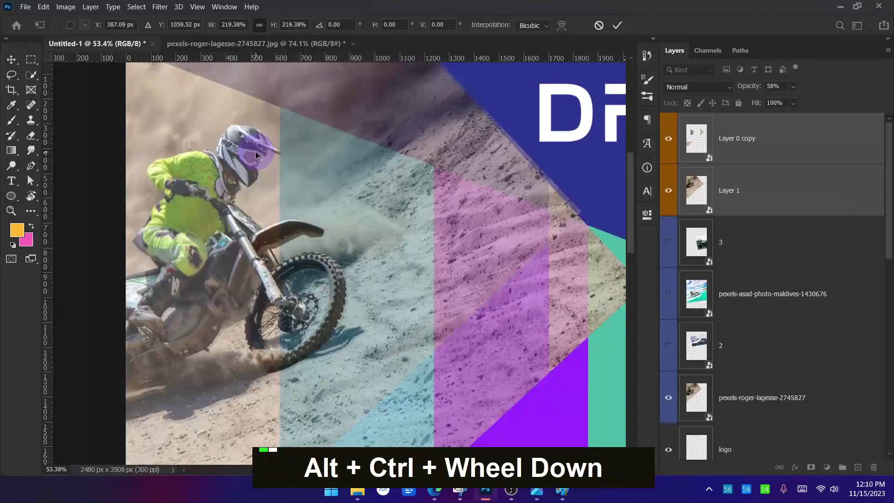
scroll(256, 152, "down", 1)
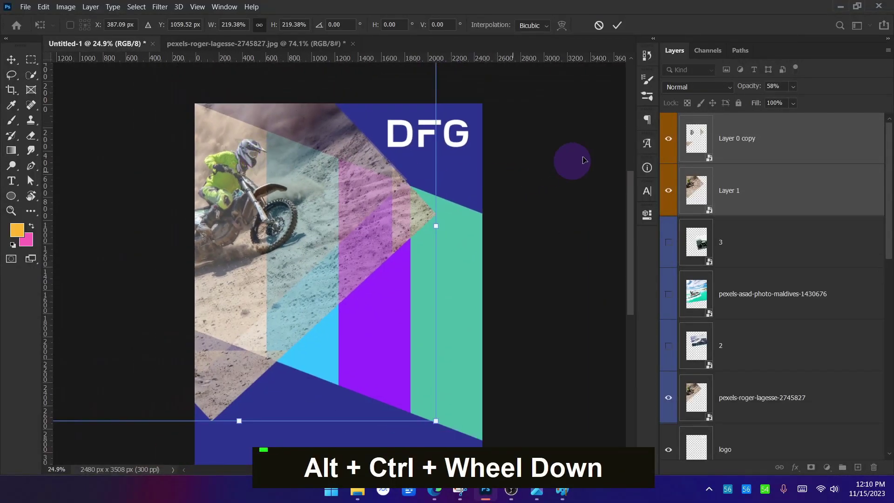
left_click(619, 28)
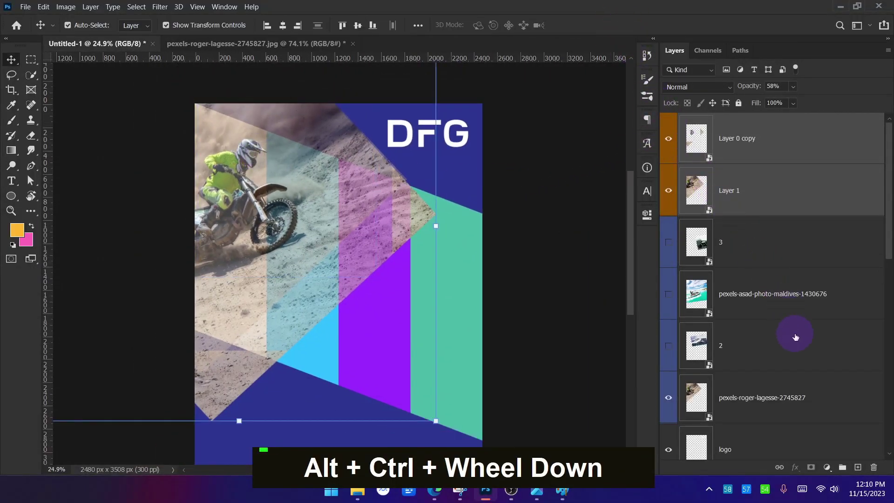
Step: Hide the faint pexels-roger-lagesse-2745827 reference layer
scroll(796, 338, "down", 1)
left_click(756, 349)
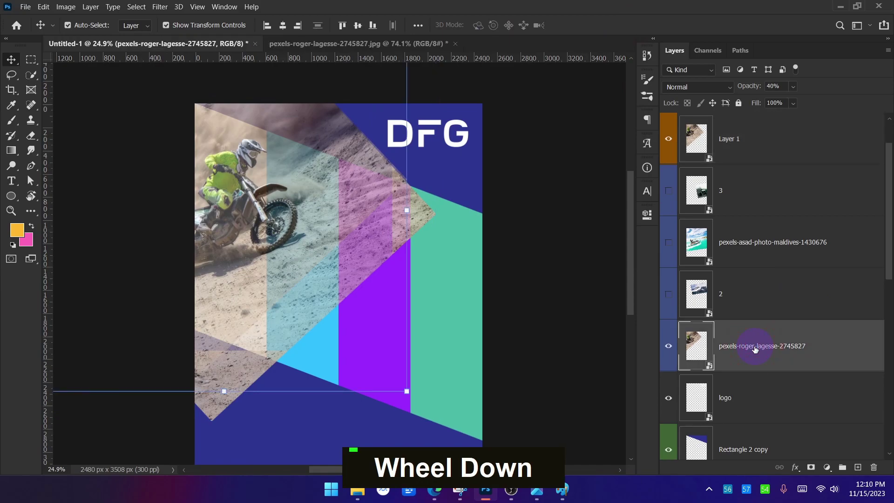
left_click(669, 346)
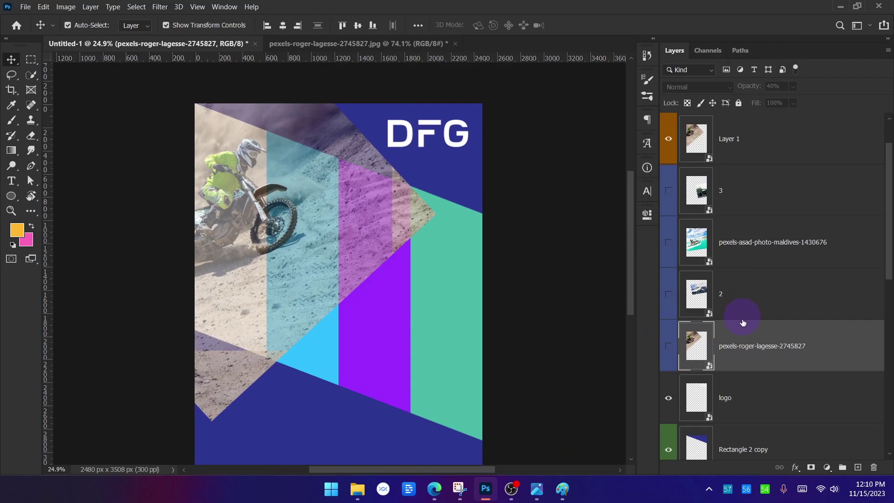
Step: Restore Layer 0 copy and Layer 1 to 100% opacity and deselect them
scroll(734, 208, "up", 1)
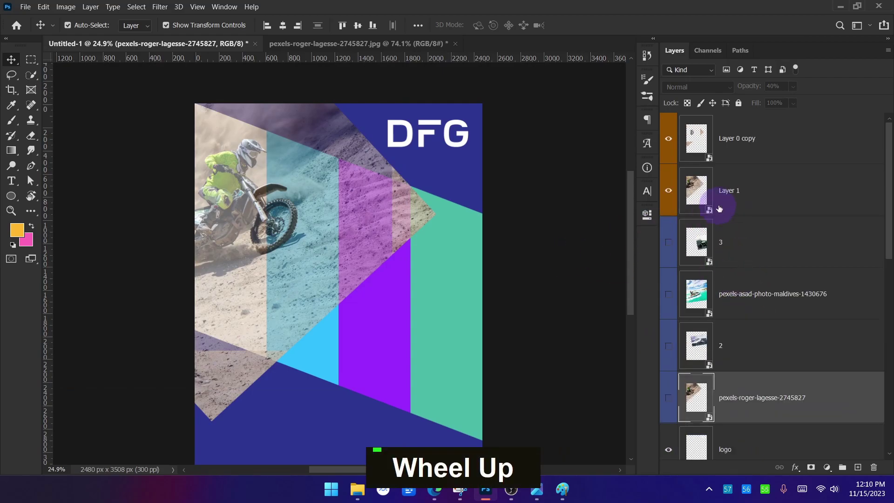
left_click(751, 168)
left_click(769, 154)
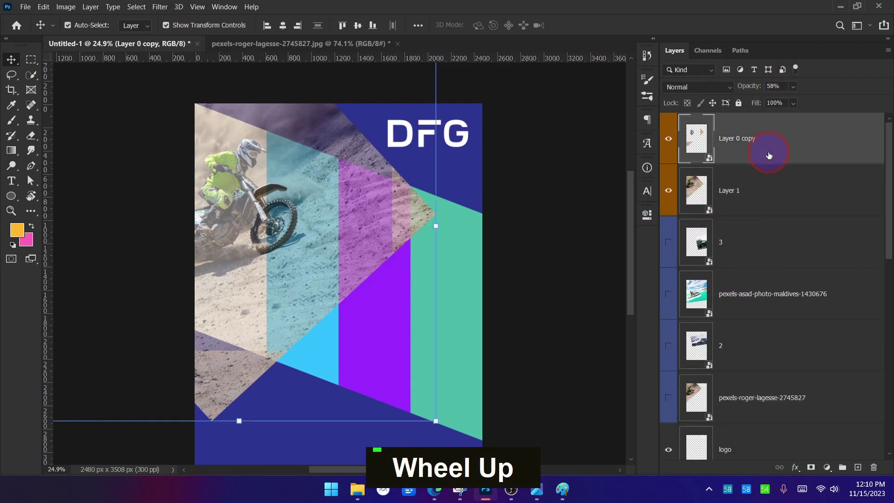
left_click(769, 184, "ctrl")
left_click(794, 88)
left_click_drag(796, 103, 892, 108)
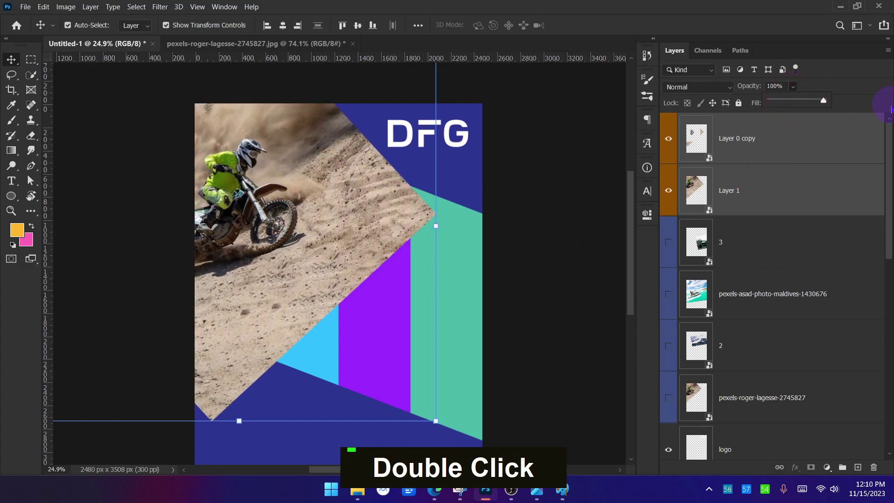
left_click(565, 280)
Step: Load the Rectangle 1 stripe as a selection and mask Layer 1 to it
scroll(204, 214, "up", 2)
scroll(204, 214, "up", 1)
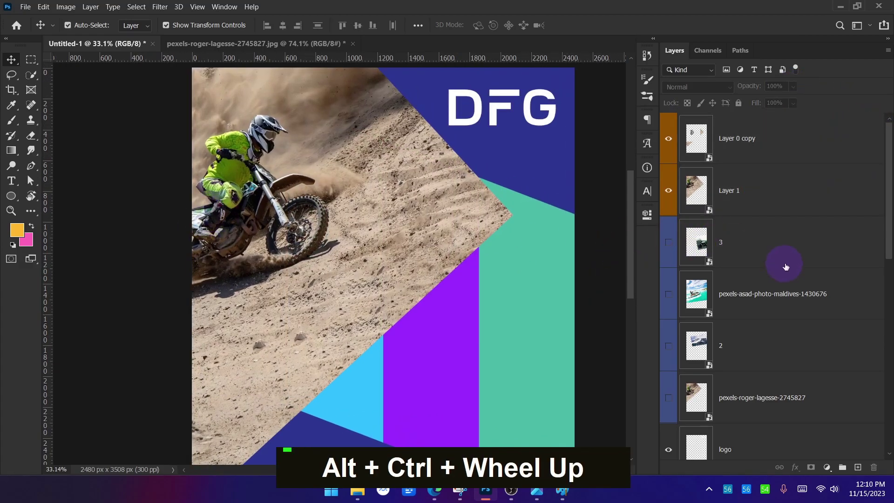
scroll(786, 267, "down", 6)
scroll(785, 267, "down", 1)
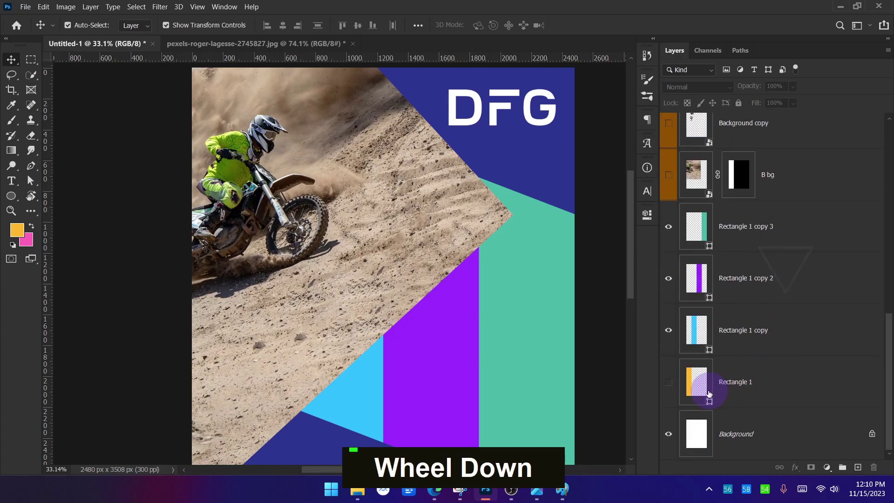
left_click(697, 382, "ctrl")
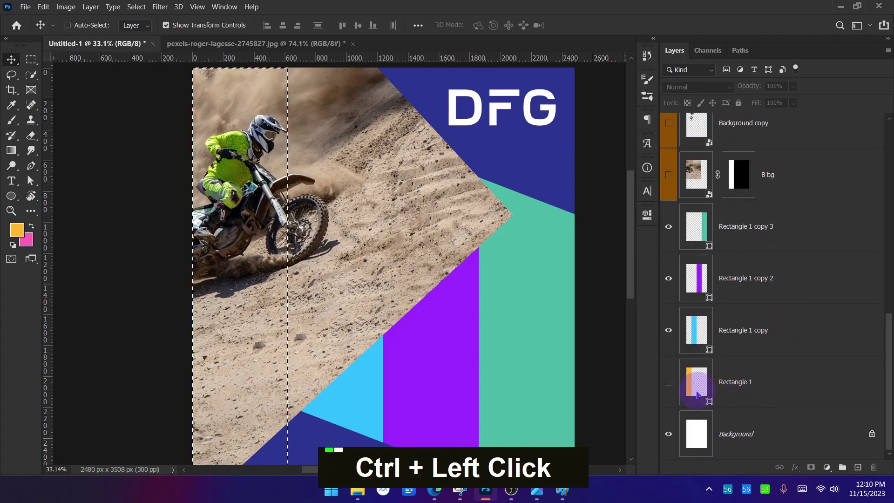
scroll(751, 376, "up", 7)
scroll(751, 375, "up", 1)
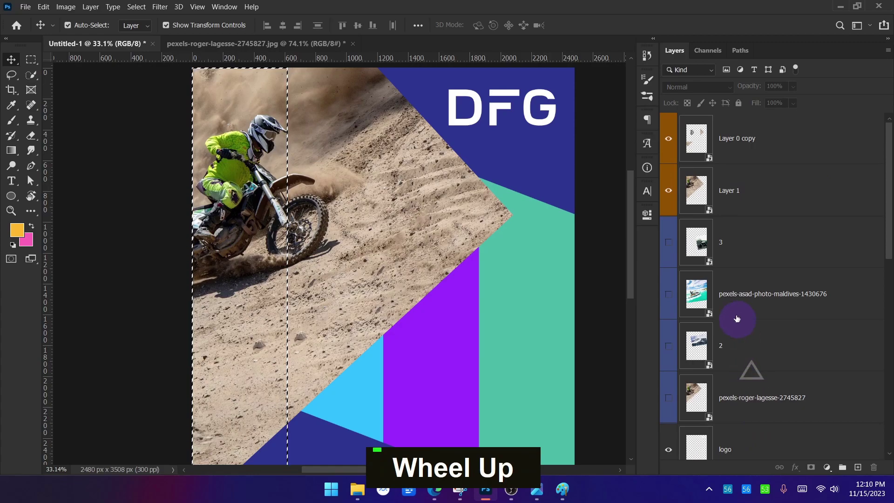
left_click(756, 196)
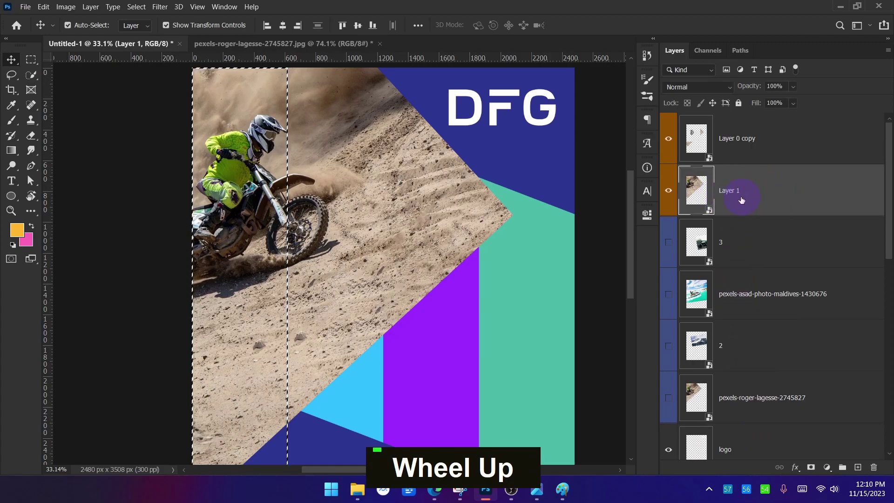
left_click(812, 469)
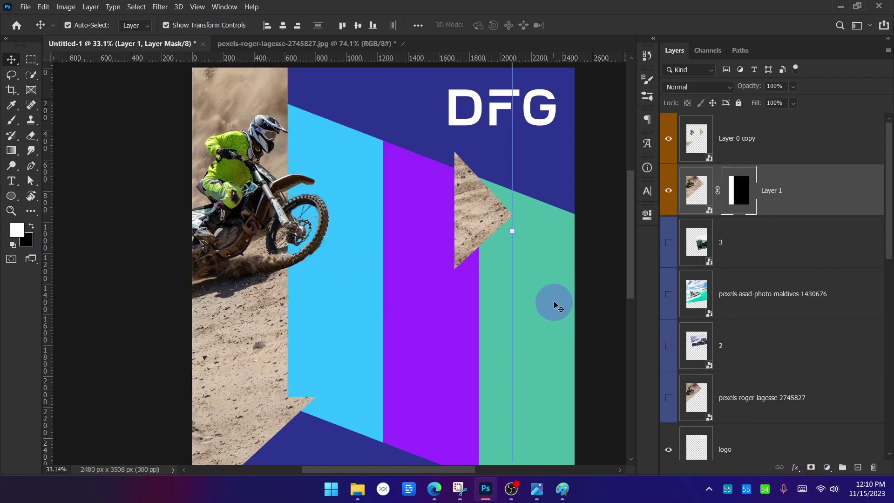
Step: Bring the slanted Rectangle 2 and Rectangle 2 copy shapes to the top of the layer stack
scroll(399, 163, "down", 4)
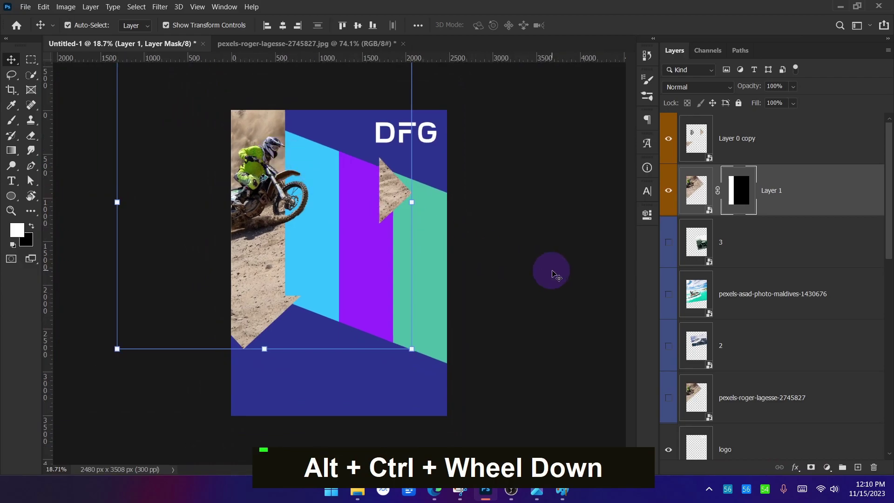
left_click(553, 271)
scroll(766, 344, "down", 3)
left_click(753, 365)
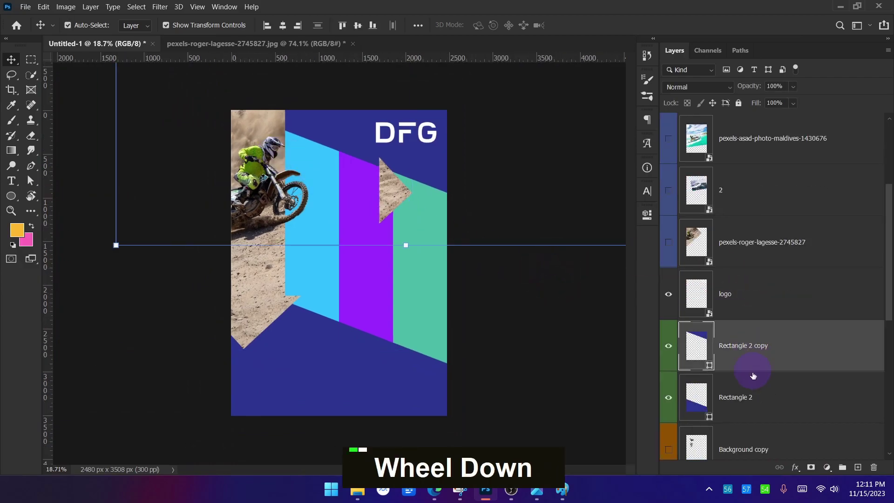
left_click(755, 397, "ctrl")
key("ctrl+shift+bracketright")
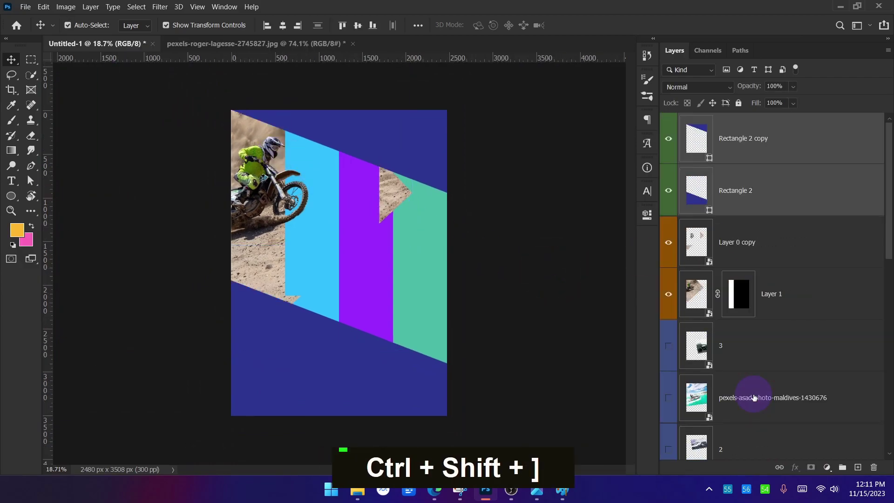
left_click(581, 334)
Step: Circle the two stray sand patches outside the first stripe with the screen annotation pen, and close the annotation overlay
scroll(233, 147, "up", 3)
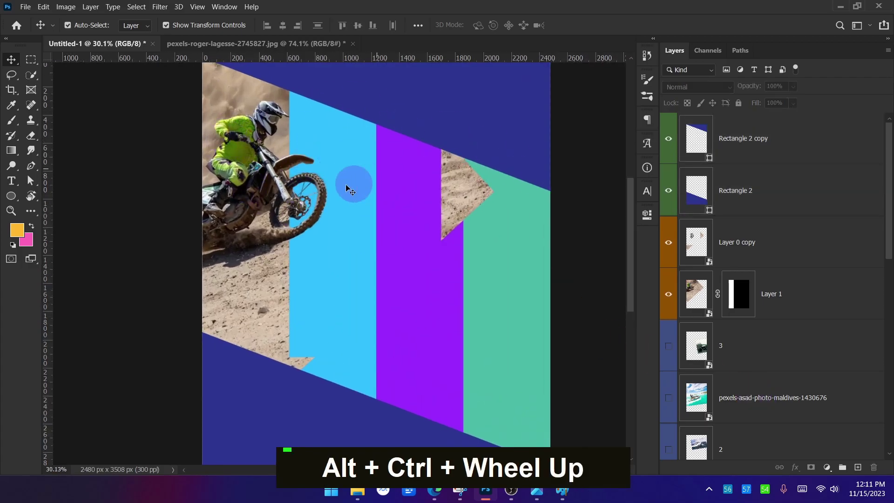
scroll(365, 185, "up", 1)
key("alt+ctrl+a")
mouse_move(456, 133)
left_mouse_down()
mouse_move(455, 256)
mouse_move(447, 127)
left_mouse_up()
mouse_move(312, 337)
left_mouse_down()
mouse_move(306, 413)
mouse_move(310, 344)
left_mouse_up()
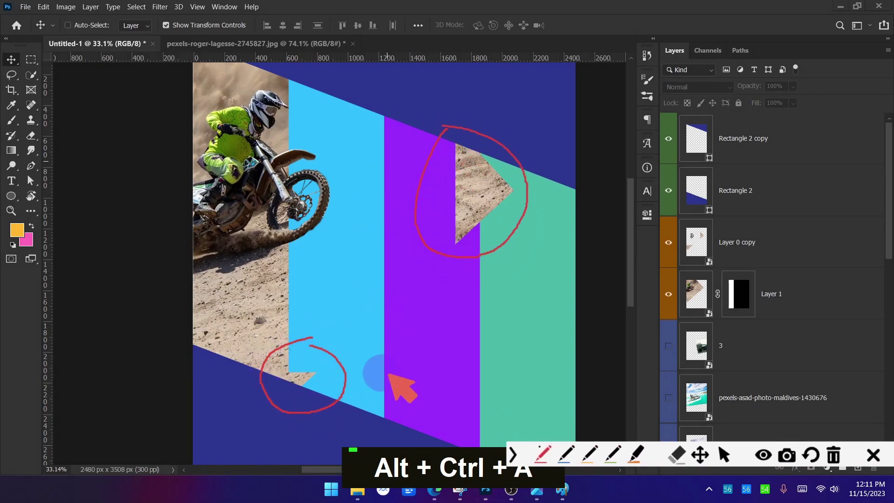
left_click(873, 457)
scroll(186, 142, "down", 1)
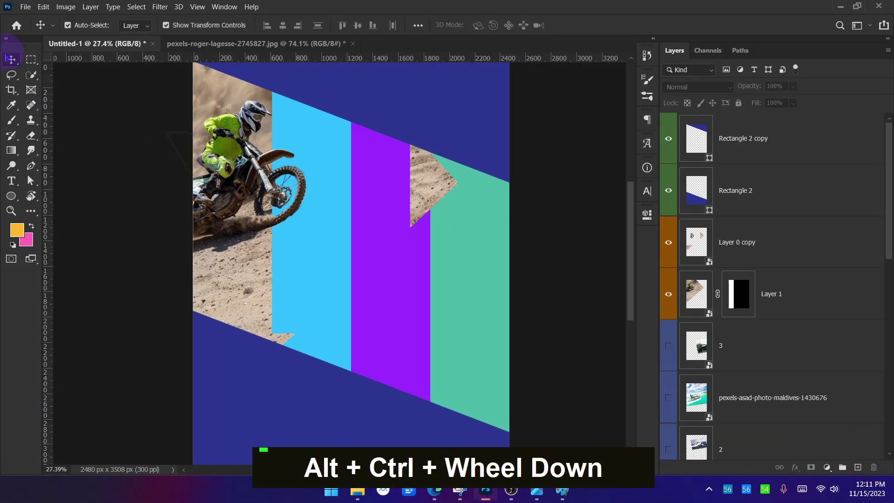
Step: Try moving the rider photo and the wheel cutout layer separately, undoing each move
left_click_drag(236, 104, 135, 153)
key("ctrl+z")
key("ctrl+z")
left_click(122, 232)
left_click(296, 172)
left_click_drag(296, 173, 345, 286)
key("ctrl+z")
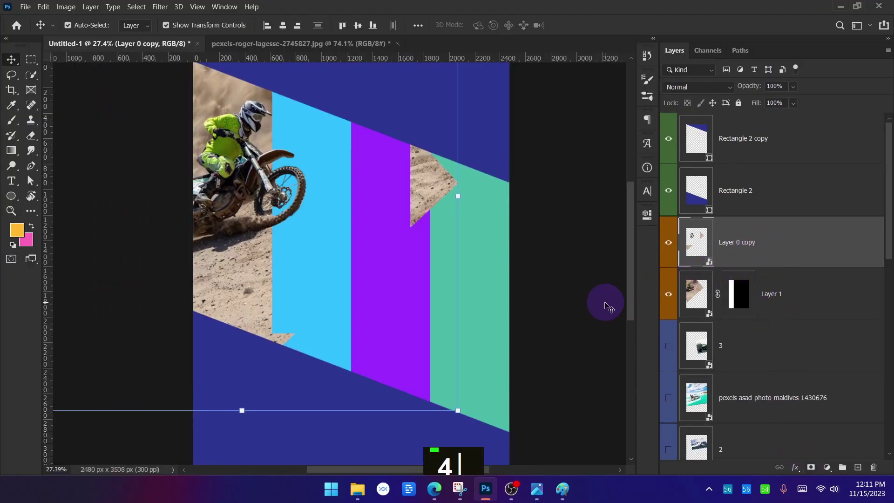
key("F7")
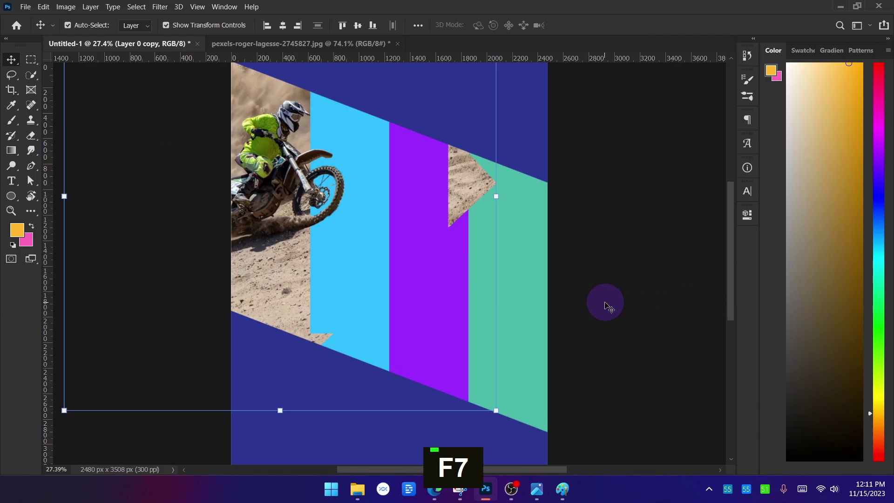
key("Tab")
key("Tab")
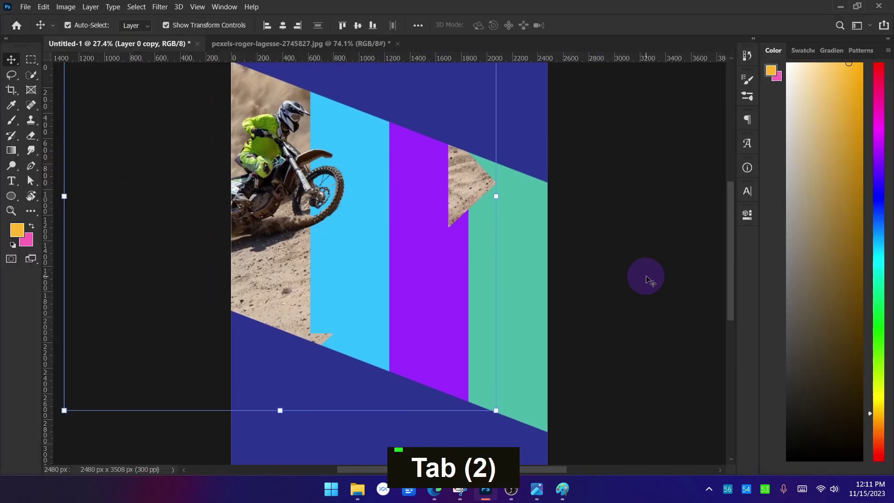
key("f")
key("f")
key("f")
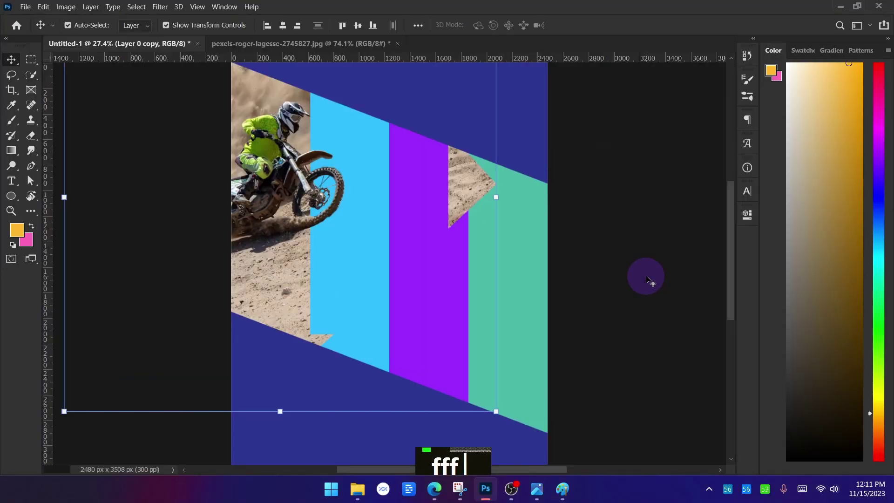
key("Tab")
key("Tab")
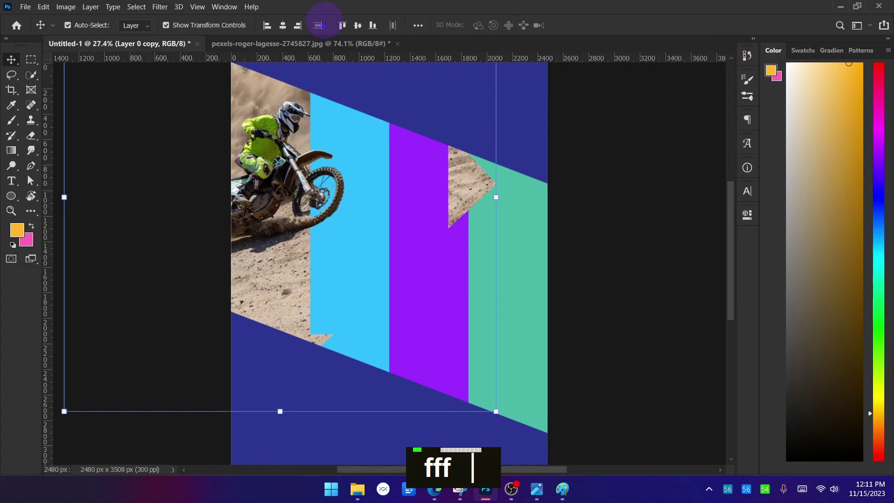
Step: Reset the current custom workspace to bring back the Layers panel
left_click(225, 7)
mouse_move(260, 30)
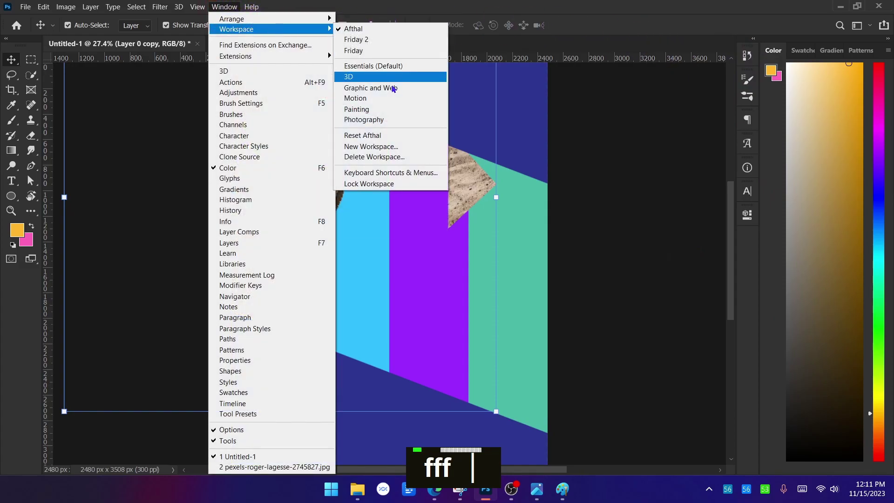
left_click(403, 136)
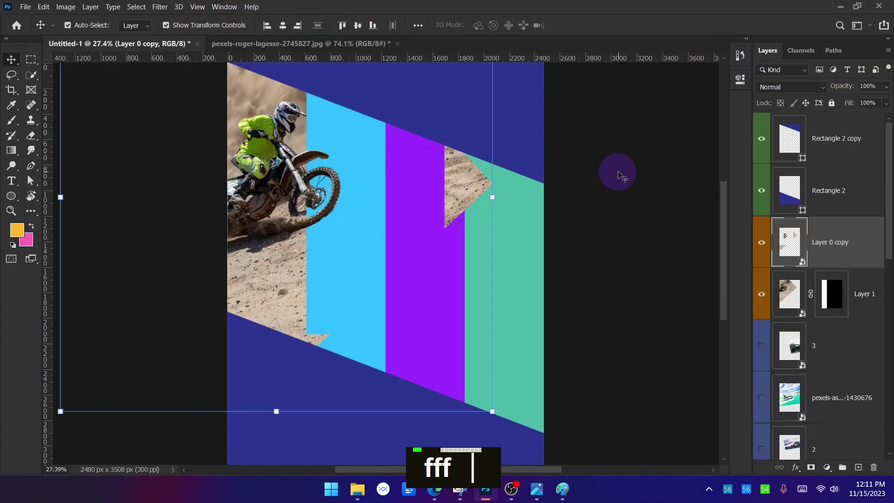
Step: Widen the Layers panel, add a layer mask to Layer 0 copy, and brush black over the sand patch on the purple and green stripes
left_click_drag(751, 157, 663, 161)
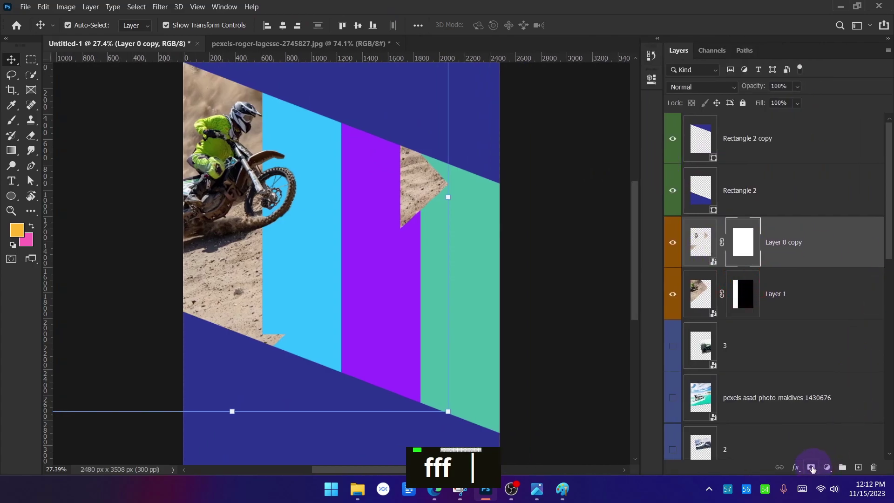
left_click(741, 233)
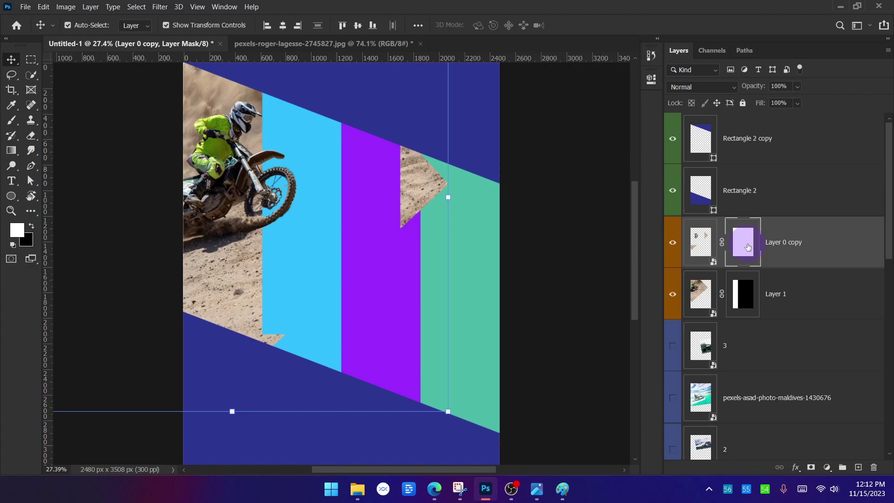
key("b")
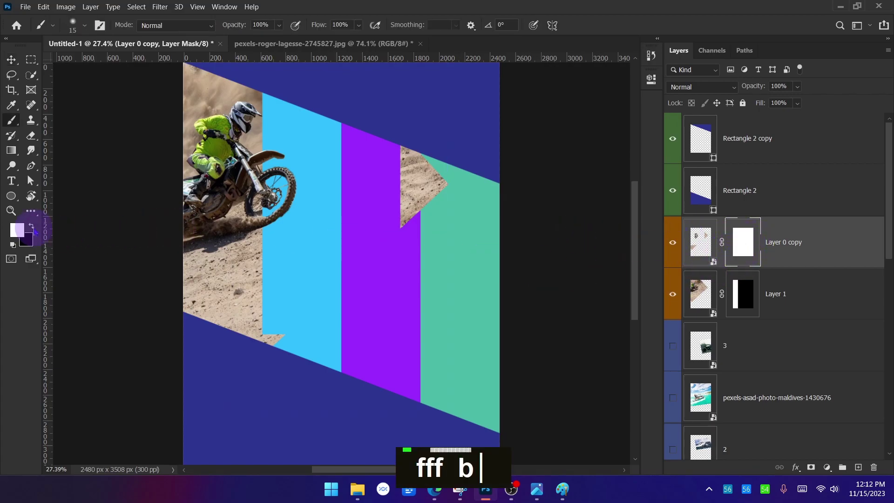
right_click(418, 192)
mouse_move(418, 173)
left_mouse_down()
mouse_move(401, 201)
mouse_move(433, 184)
mouse_move(533, 213)
mouse_move(425, 180)
mouse_move(402, 218)
left_mouse_up()
right_click(433, 183)
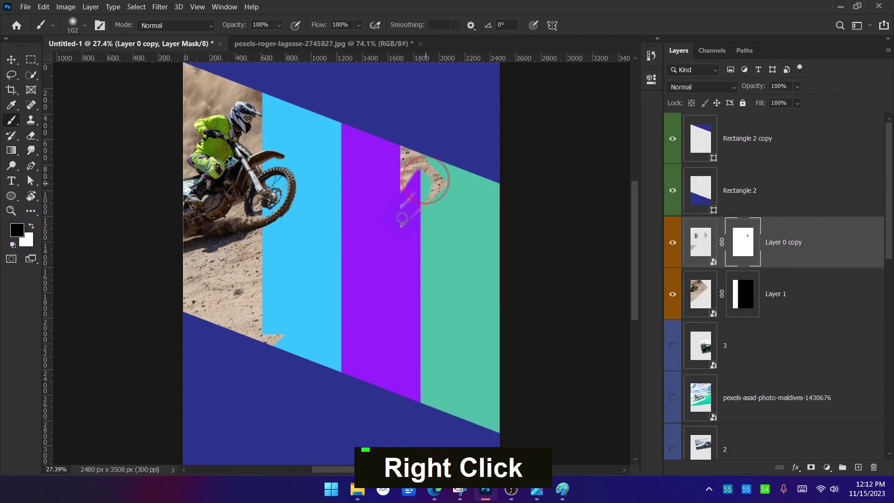
Step: Enlarge the brush to 500 px and mask out the remaining stray sand patches on Layer 0 copy, finishing with the layer deselected
key("bracketright")
key("bracketright")
key("bracketright")
key("bracketright")
key("bracketright")
key("bracketright")
key("bracketright")
key("bracketright")
key("bracketright")
key("bracketright")
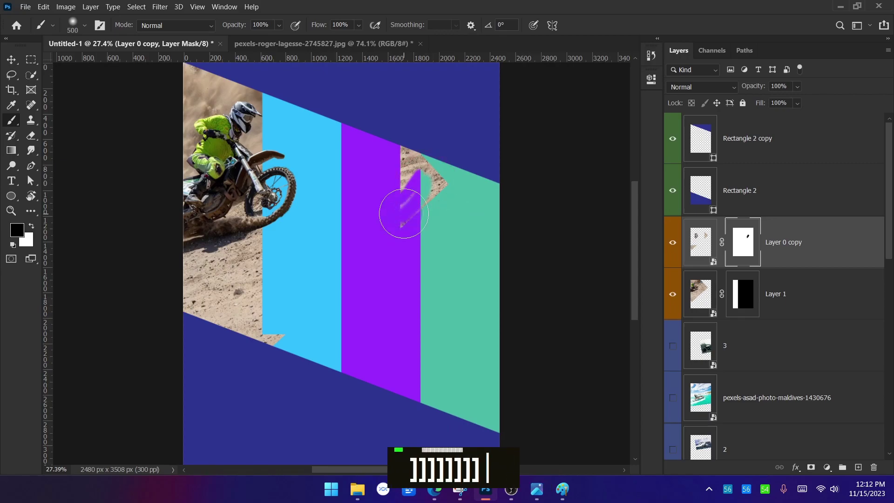
left_click(408, 153)
mouse_move(407, 153)
left_mouse_down()
mouse_move(312, 361)
mouse_move(386, 235)
mouse_move(389, 273)
left_mouse_up()
scroll(389, 274, "down", 2)
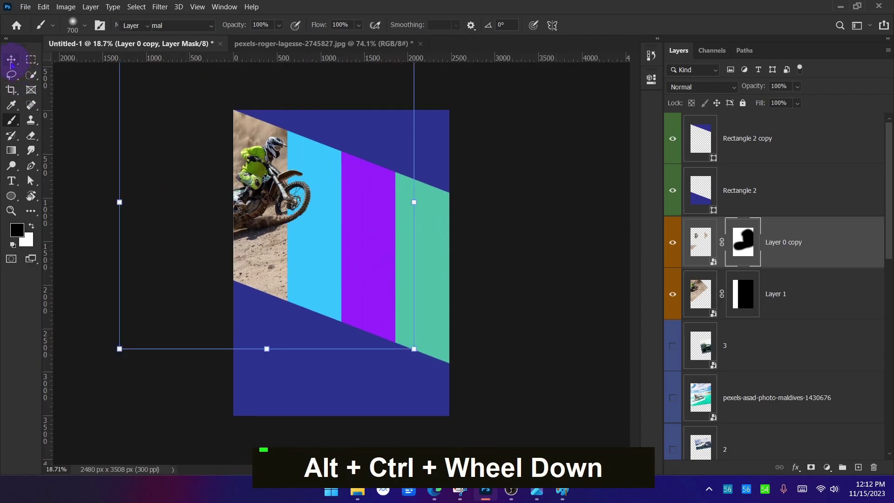
left_click(12, 63)
double_click(134, 246)
Step: Examine the cut-out wheel's edges over the blue stripe, toggling Layer 0 copy's visibility off and on
scroll(286, 205, "up", 10)
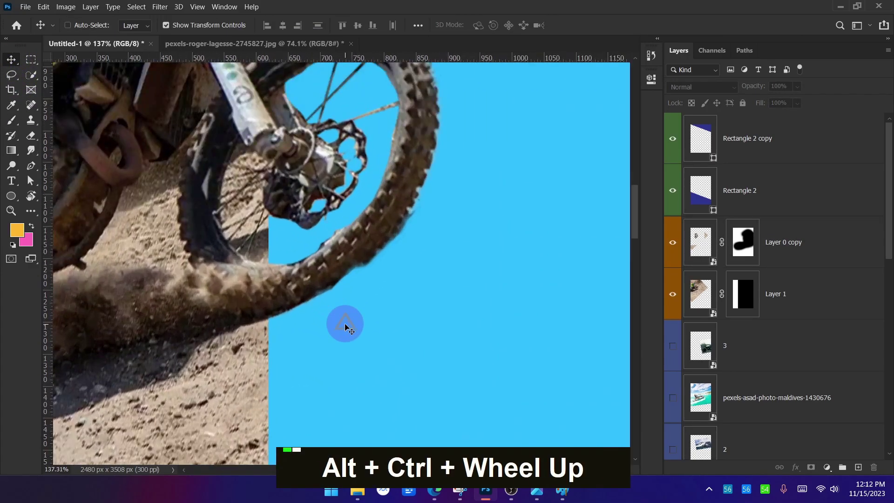
scroll(345, 324, "up", 3)
left_click(361, 226, "ctrl")
left_click(673, 242)
left_click(673, 243)
double_click(699, 249)
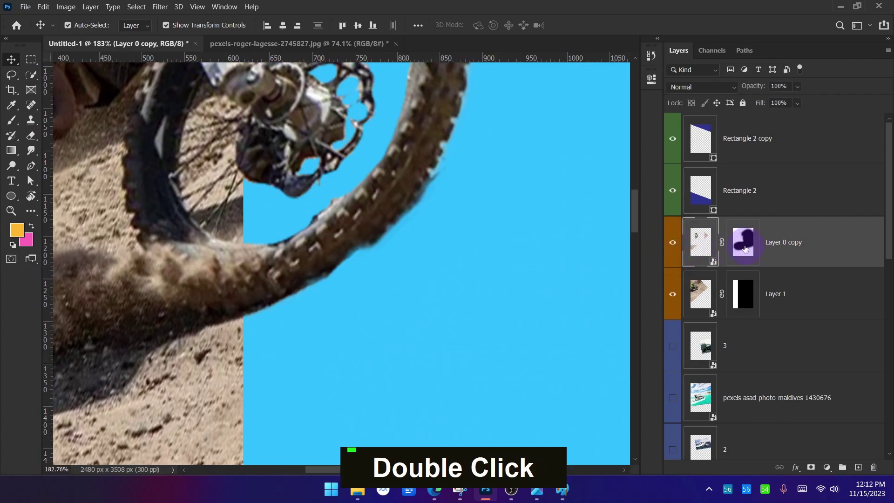
scroll(326, 218, "down", 5)
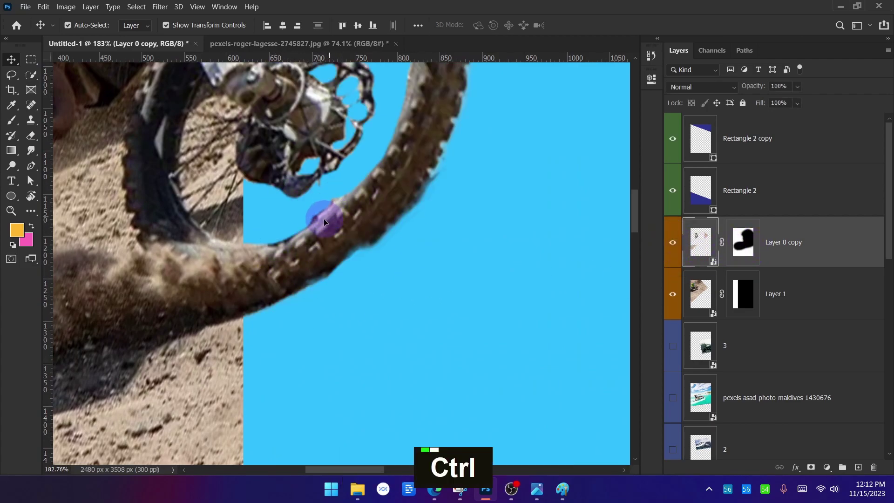
scroll(308, 74, "up", 6)
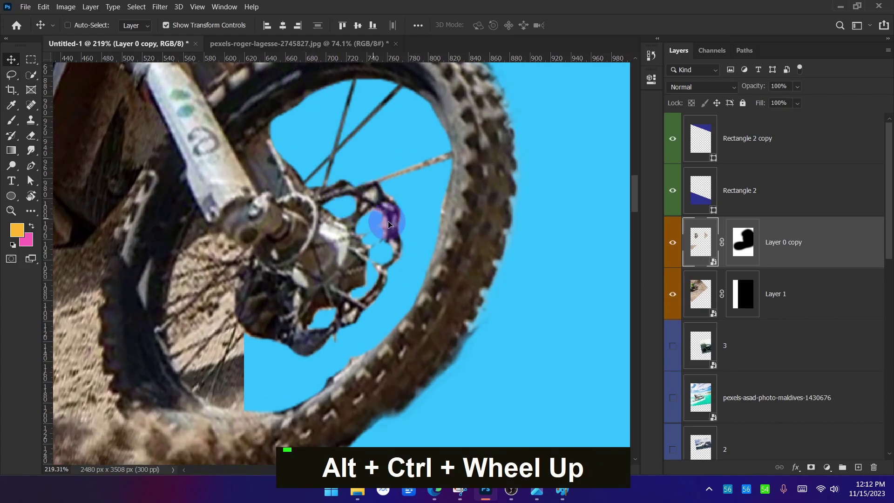
scroll(260, 360, "down", 2)
right_click(273, 305)
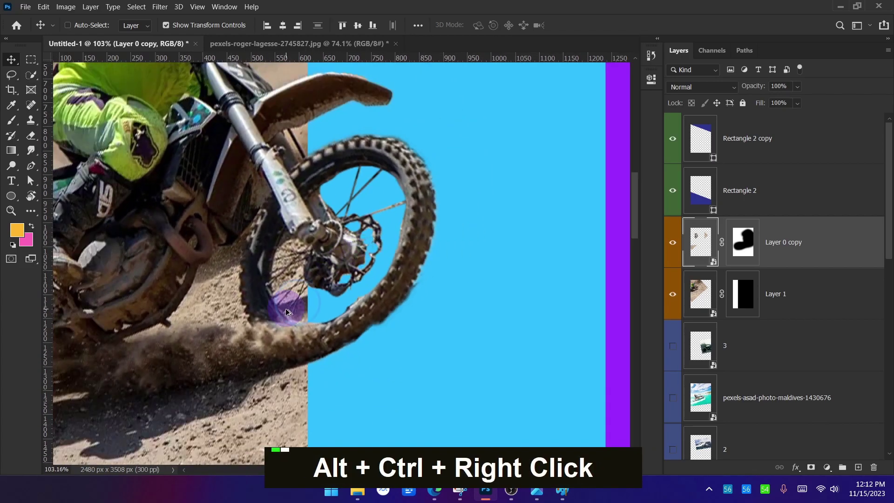
scroll(274, 274, "down", 7)
scroll(275, 274, "down", 3)
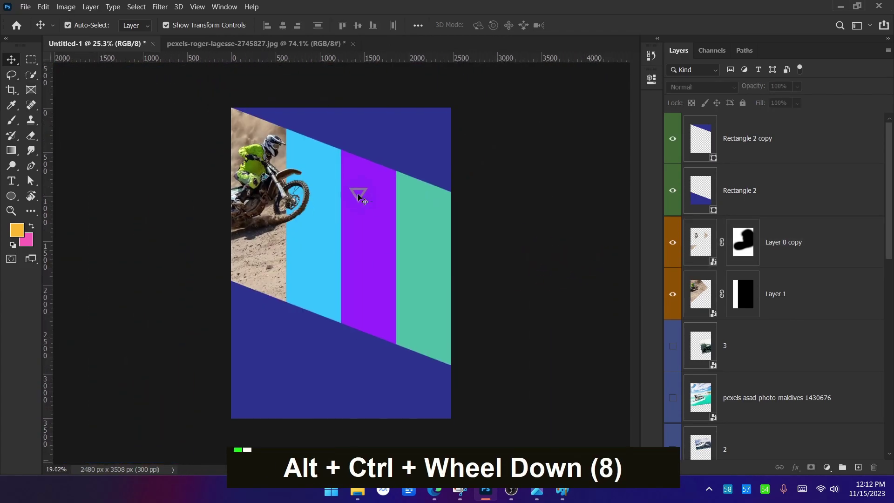
Step: Preview layer 2 and hide it again, leaving the jet-ski photo layer pexels-asad-photo-maldives-1430676 shown over the stripes
scroll(224, 255, "up", 1)
scroll(805, 324, "down", 3)
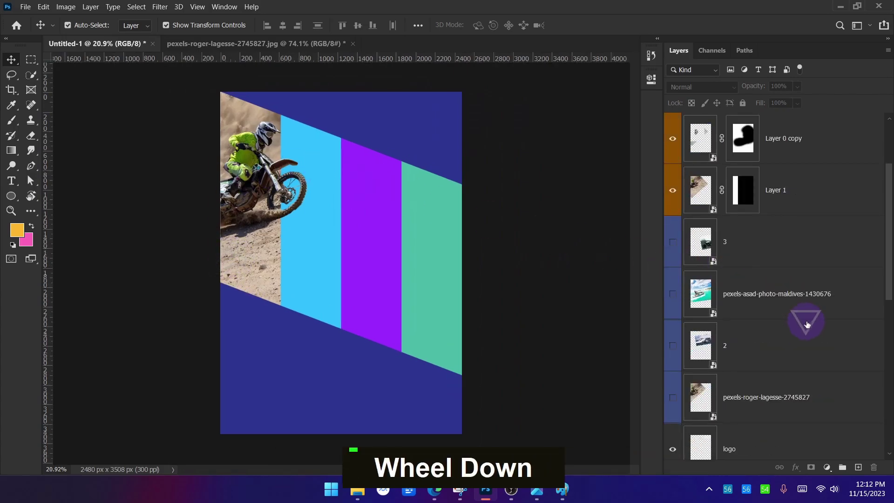
left_click(672, 296)
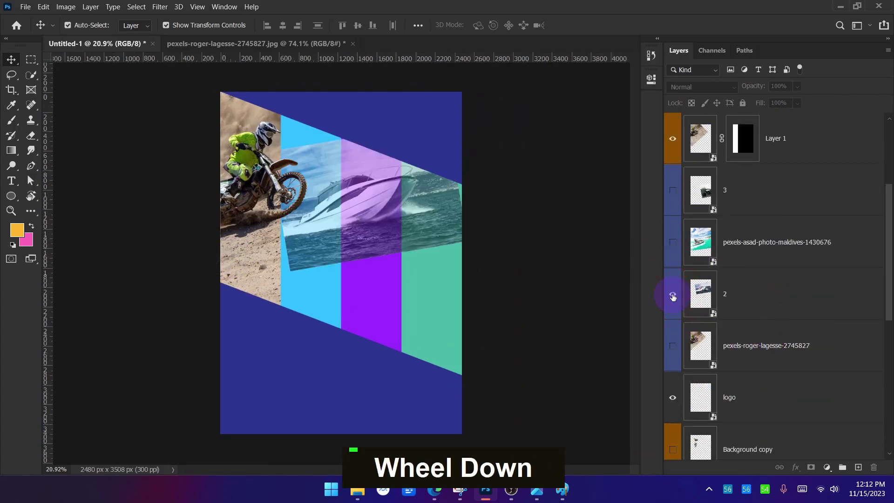
left_click(673, 296)
left_click(672, 242)
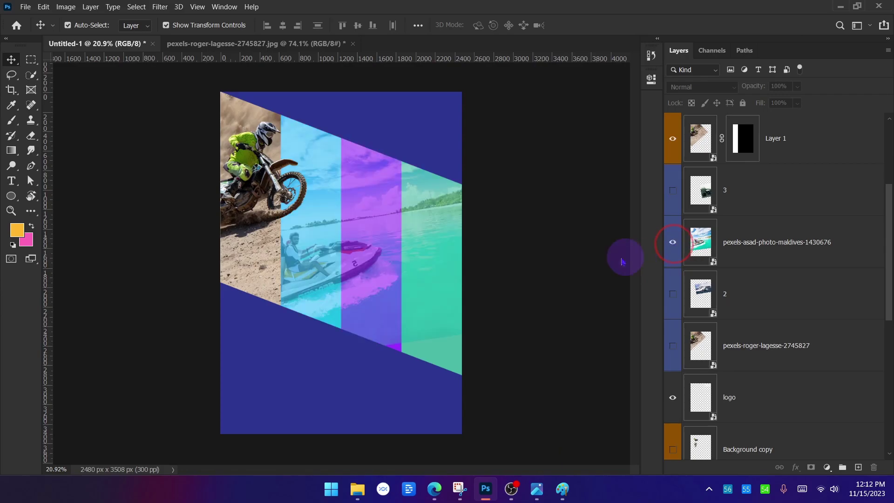
Step: Nudge the jet-ski photo slightly left so the rider sits near the left edge of the blue stripe
scroll(345, 273, "up", 3)
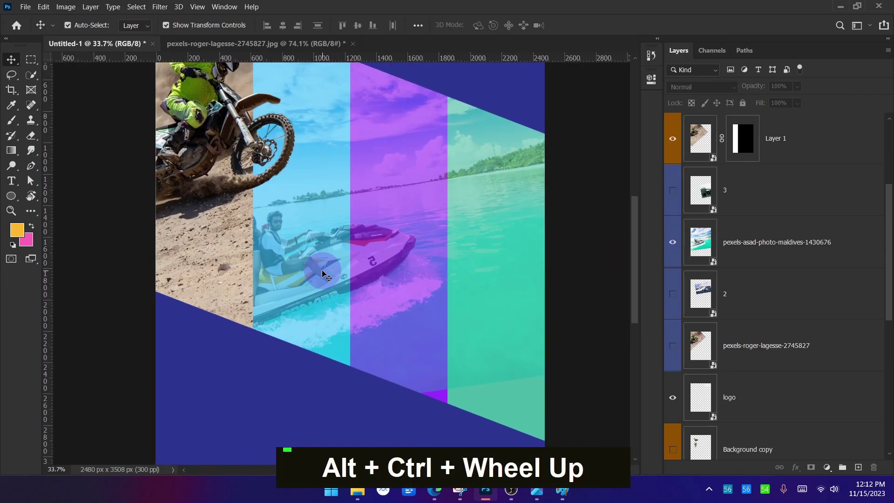
left_click_drag(388, 263, 379, 256)
scroll(284, 234, "up", 3)
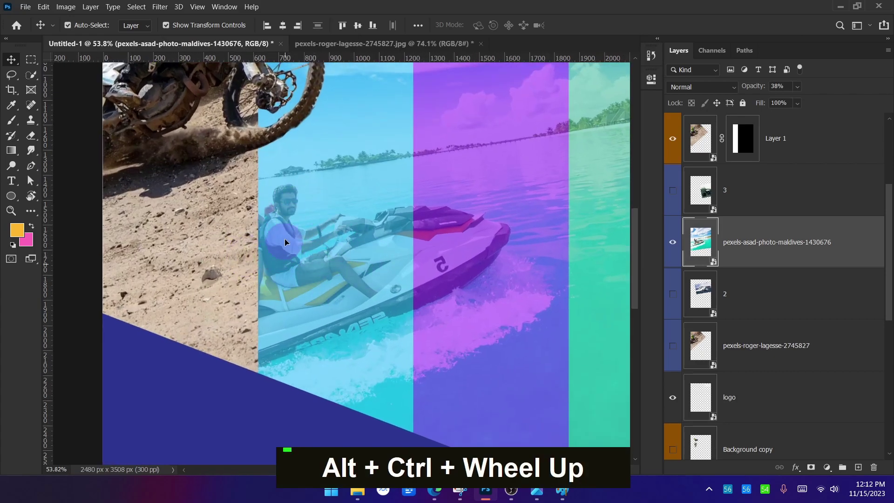
scroll(326, 303, "down", 4)
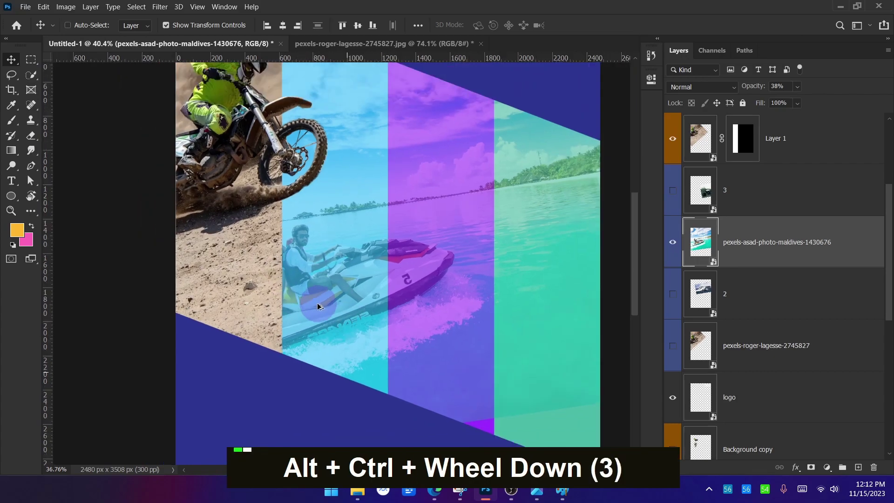
left_click(591, 280)
scroll(337, 291, "down", 1)
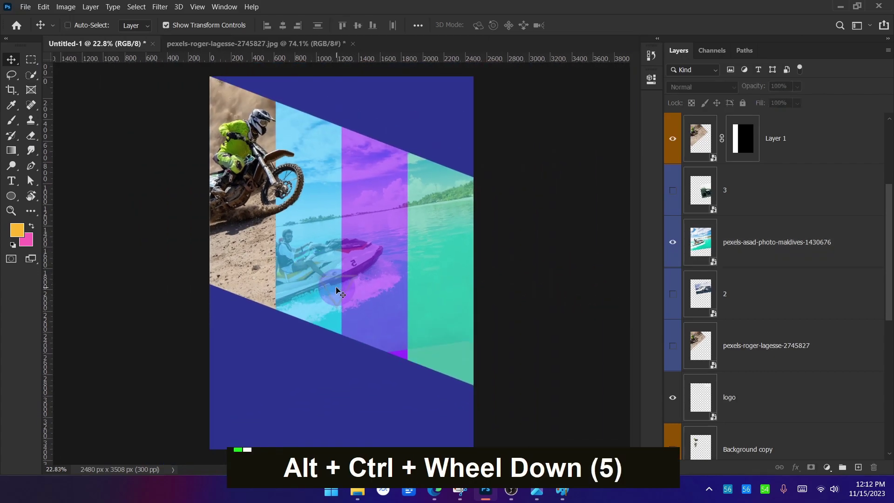
Step: Compare the jet-ski photo with layer 2 by toggling that layer, and shift the jet-ski photo slightly upward
left_click(673, 298)
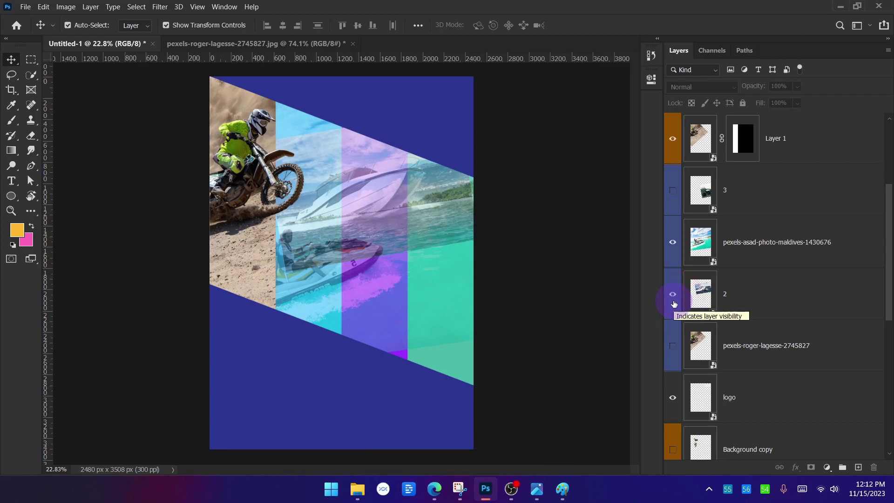
double_click(674, 302)
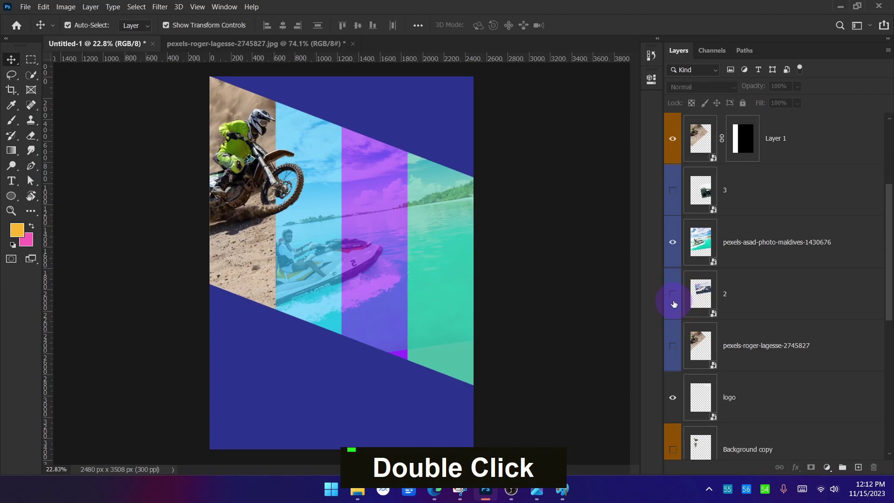
scroll(311, 261, "up", 2)
left_click_drag(314, 274, 314, 264)
key("shift")
key("shift")
scroll(539, 290, "down", 3)
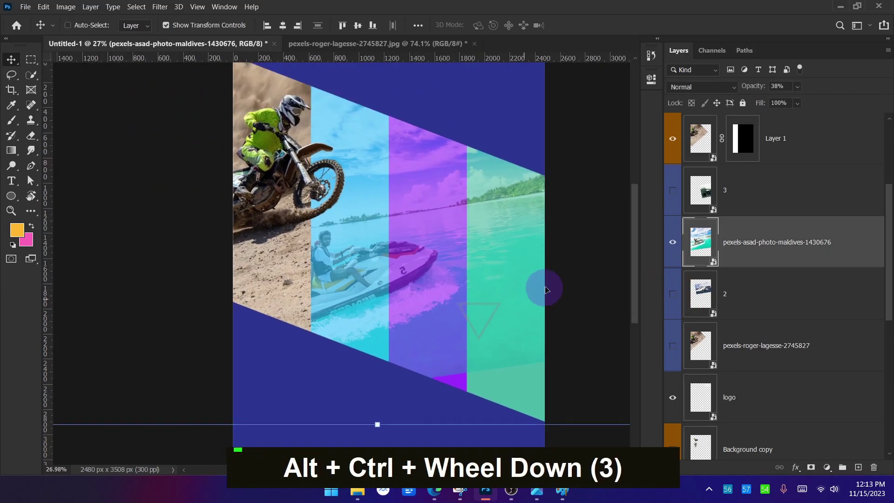
left_click(138, 357)
scroll(186, 277, "down", 1)
scroll(228, 128, "up", 1)
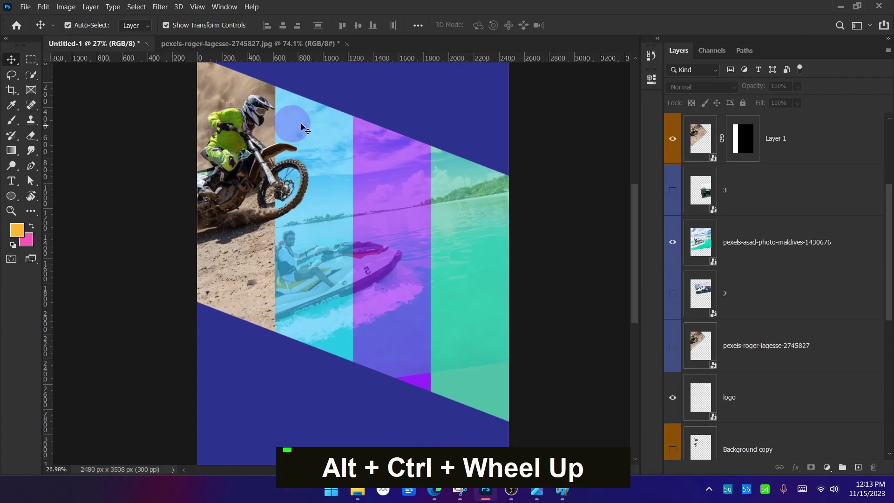
Step: Try moving Layer 0 copy and Layer 1 together within the first stripe, and undo the move
scroll(769, 236, "up", 3)
left_click(773, 238)
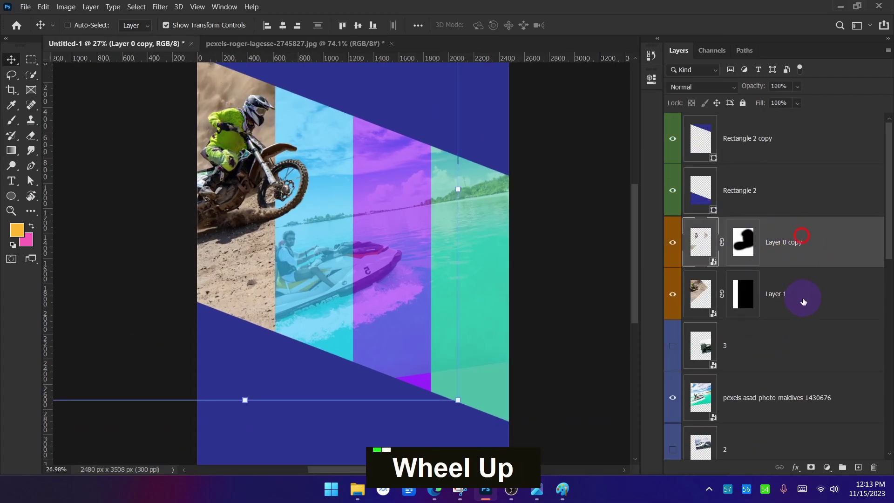
left_click(798, 298, "ctrl")
scroll(288, 253, "down", 2)
left_click_drag(252, 157, 263, 142)
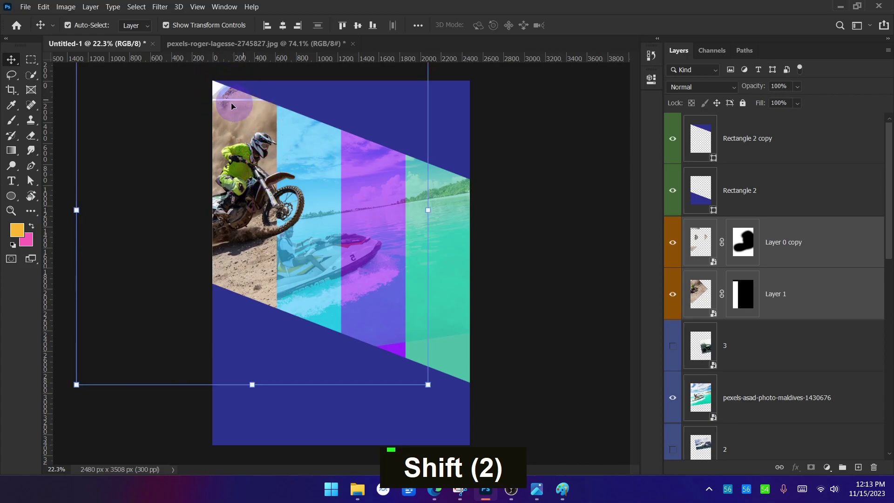
left_click(616, 300)
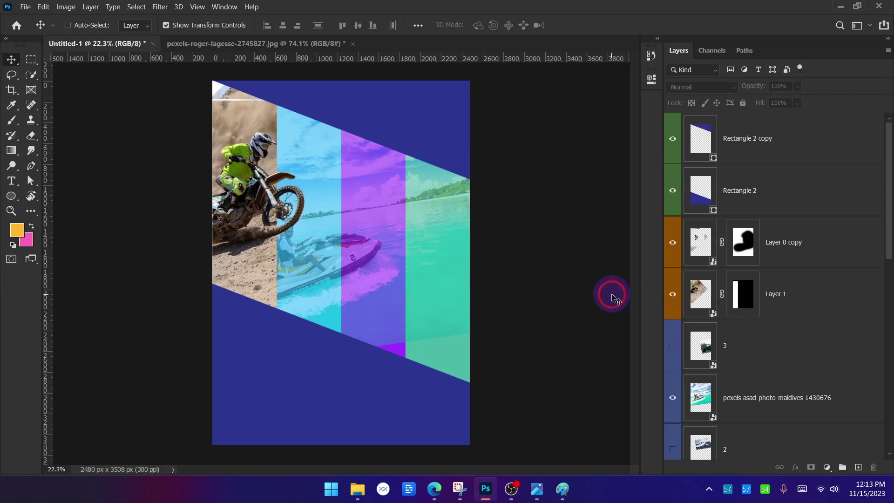
key("ctrl+z")
scroll(312, 230, "up", 2, "ctrl+alt")
scroll(313, 230, "up", 1, "ctrl+alt")
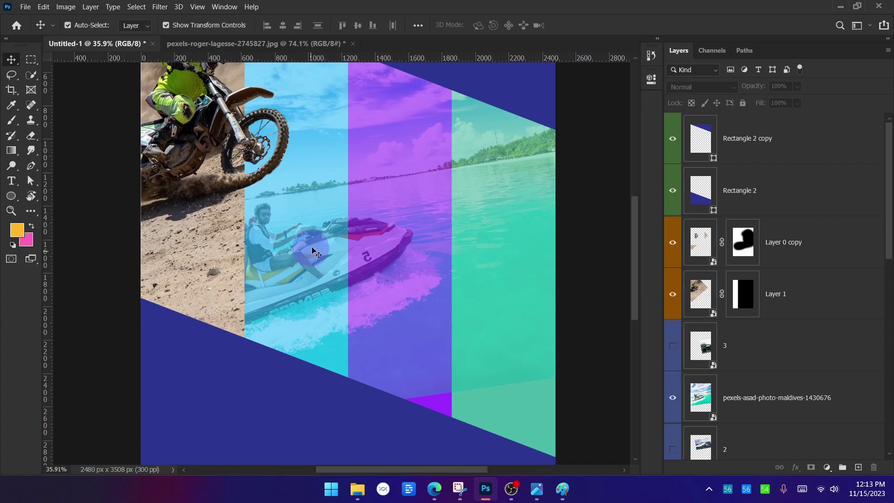
Step: Select Layer 1 and Layer 0 copy again, try a second joint shift of the motocross photo, and undo it
left_click(775, 295, "ctrl")
left_click(782, 242, "ctrl")
left_click_drag(218, 106, 237, 174)
key("ctrl+z")
scroll(287, 239, "down", 2)
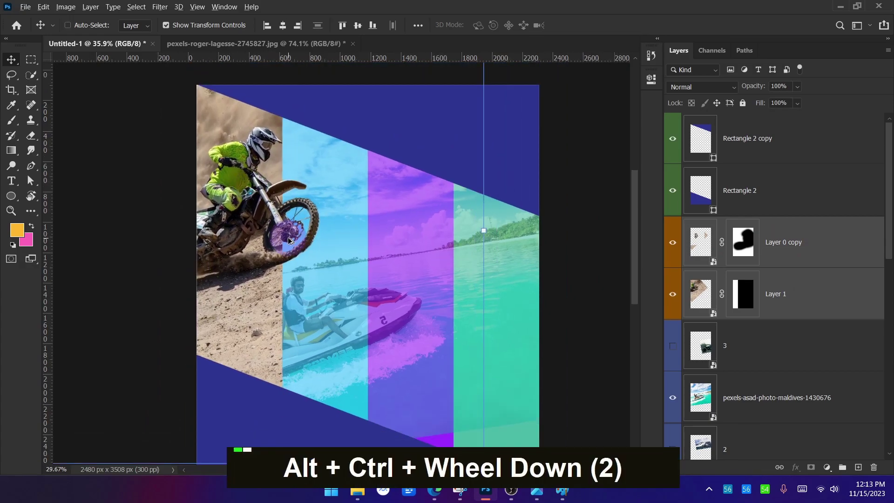
Step: Deselect the motocross layers and close the pexels-roger-lagesse-2745827.jpg document
left_click(610, 288)
left_click(189, 45)
left_click(353, 43)
left_click(447, 236)
Step: Open pexels-asad-photo-maldives-1430676.jpg from File Explorer as a separate document beside the poster
left_click(358, 489)
left_click(230, 122)
left_click(230, 203)
left_click_drag(230, 203, 288, 35)
key("alt+Tab")
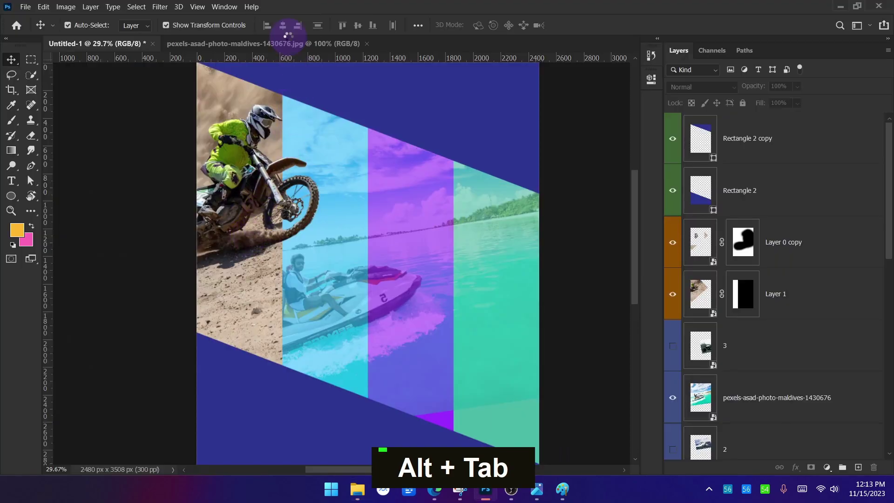
Step: Convert the jet-ski photo's locked Background into the editable Layer 0, and return to the Untitled-1 poster
scroll(373, 233, "down", 1)
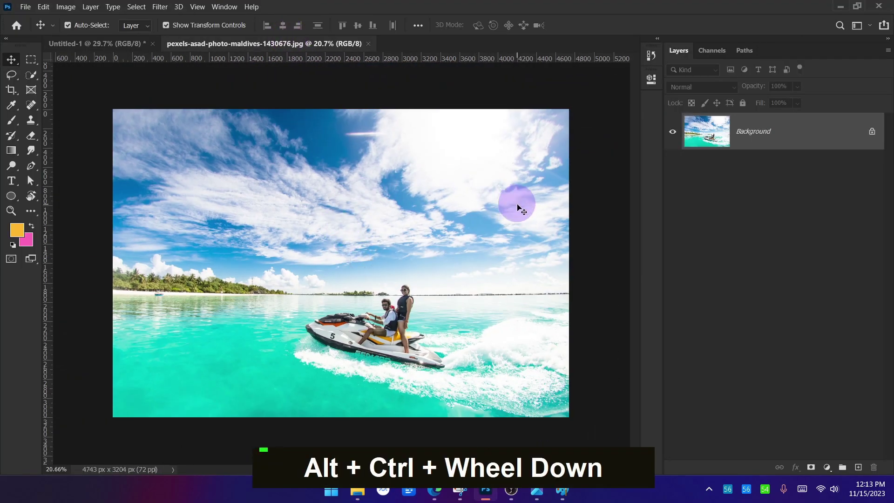
double_click(824, 135)
left_click(750, 273)
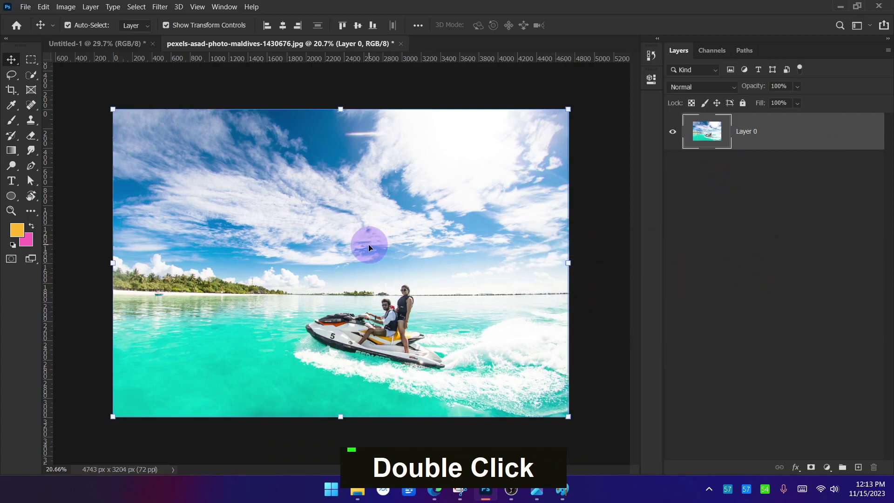
right_click(330, 200)
left_click(396, 394)
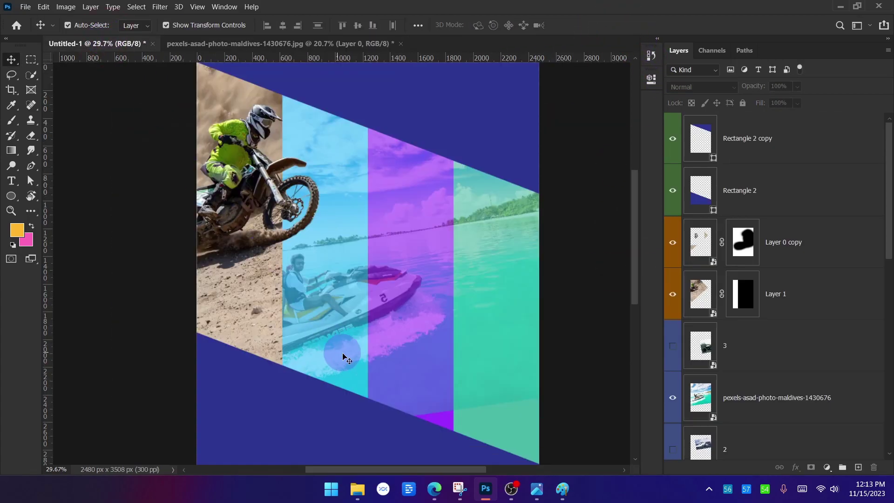
Step: Mark the cut boundary where the jet ski crosses from blue into purple with the screen annotation pen, close the overlay, and inspect the hull
scroll(391, 242, "up", 5)
scroll(376, 185, "up", 7)
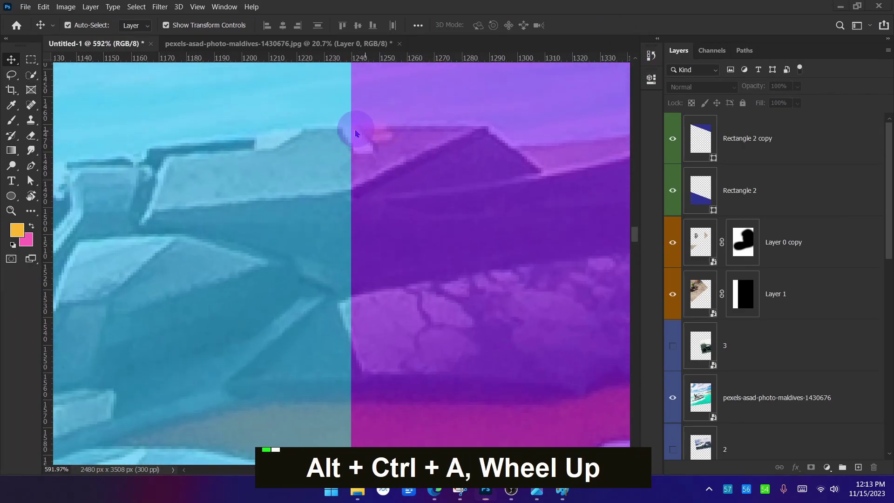
mouse_move(343, 127)
left_mouse_down()
mouse_move(368, 158)
mouse_move(370, 143)
mouse_move(345, 103)
mouse_move(342, 181)
mouse_move(338, 87)
left_mouse_up()
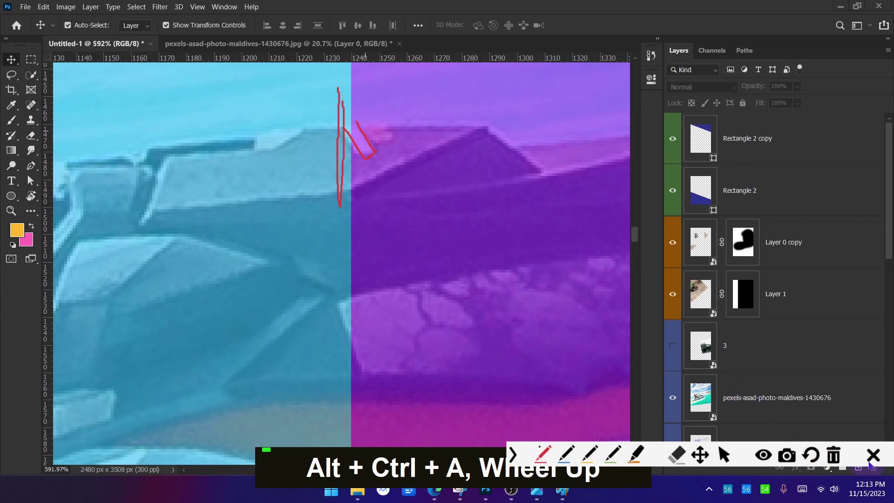
key("alt+ctrl+a")
scroll(417, 266, "down", 8)
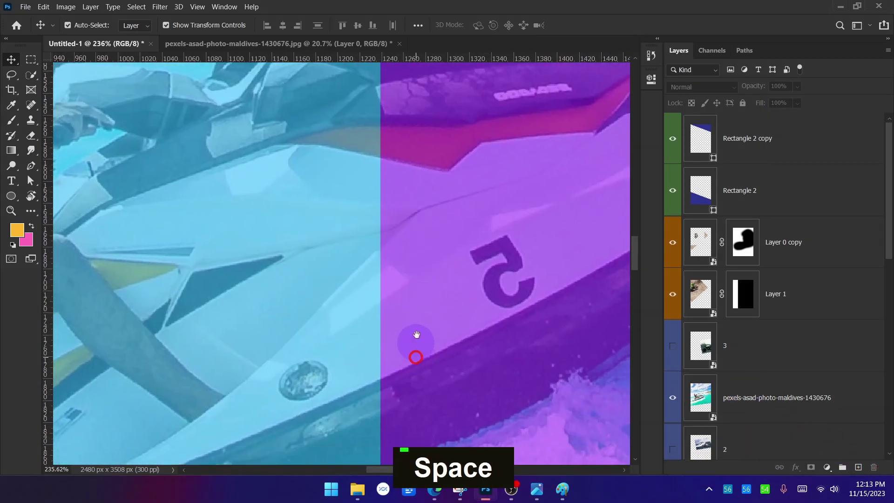
Step: In the pexels-asad-photo-maldives-1430676.jpg document, draw a black rectangle of about 370 × 583 px over the middle of the jet ski
left_click_drag(416, 356, 419, 247)
scroll(378, 376, "down", 5, "ctrl+alt")
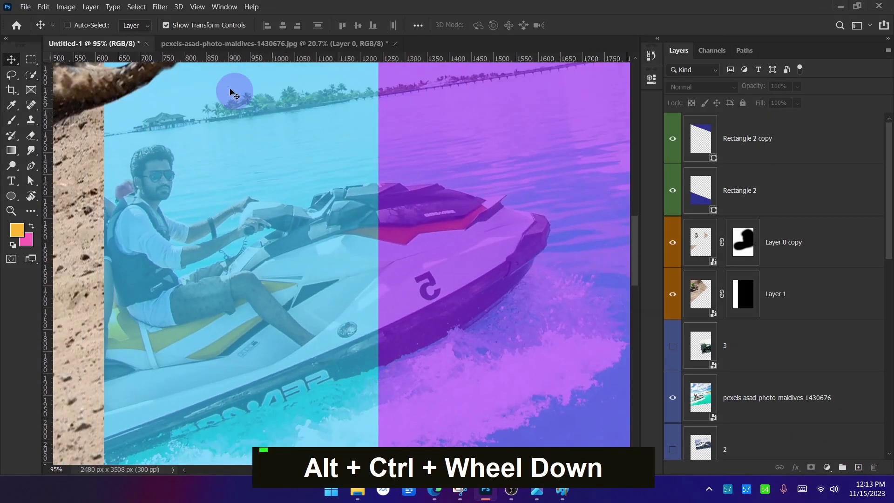
left_click(198, 43)
scroll(348, 350, "up", 10, "ctrl+alt")
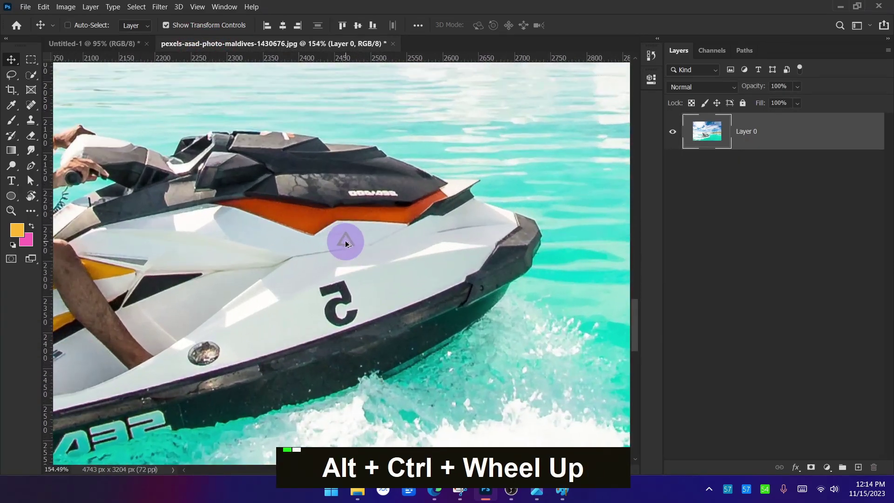
scroll(345, 240, "up", 1, "ctrl+alt")
right_click(14, 195)
left_click(47, 194)
scroll(317, 115, "down", 3, "ctrl+alt")
left_click_drag(318, 110, 119, 424)
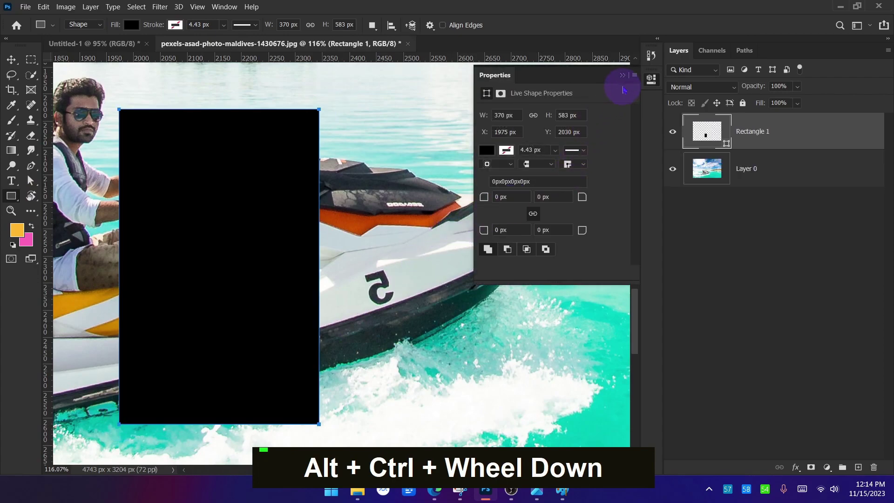
left_click(622, 75)
key("v")
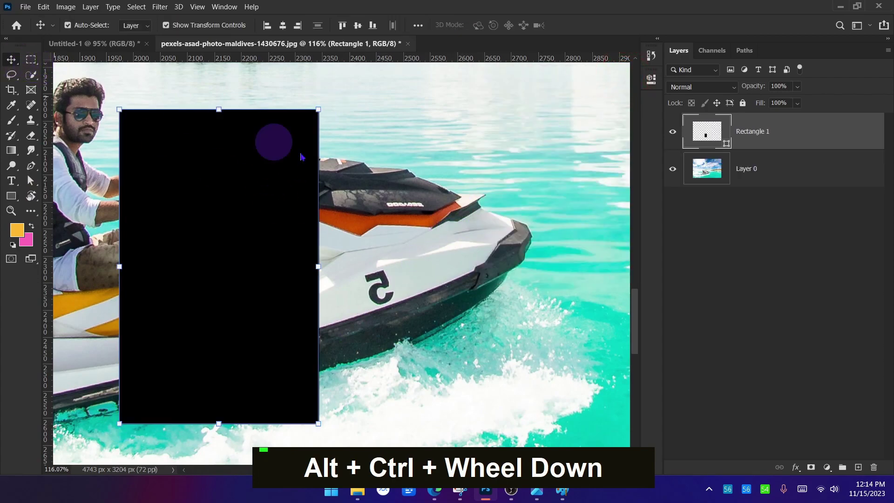
Step: Shift the black rectangle left by about 140 px until the hull's round emblem is uncovered, and make Layer 0 active
left_click(802, 273)
scroll(468, 234, "down", 2, "ctrl+alt")
left_click_drag(334, 246, 278, 247)
left_click(775, 181)
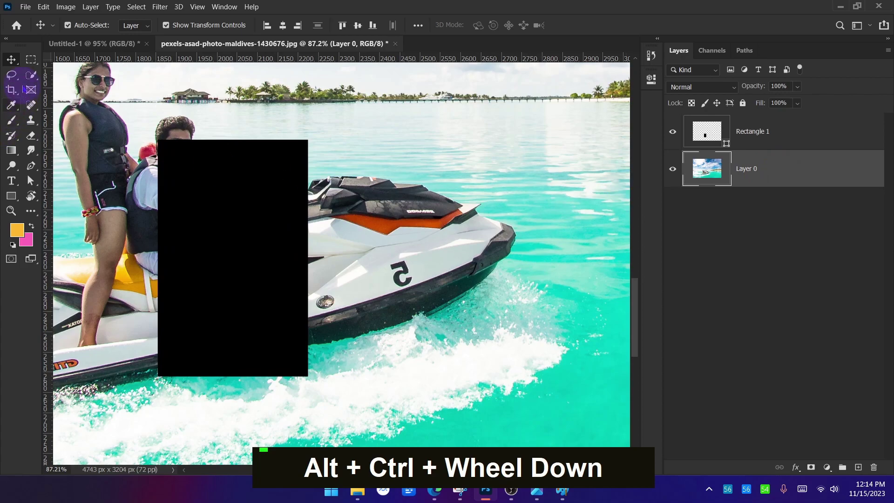
Step: Select the jet ski's front hull and dark hood with the Quick Selection tool at a 90 px brush size
left_click(31, 75)
key("bracketright")
key("bracketright")
key("bracketright")
key("bracketright")
key("bracketright")
key("bracketright")
key("bracketright")
key("bracketright")
key("bracketright")
key("bracketright")
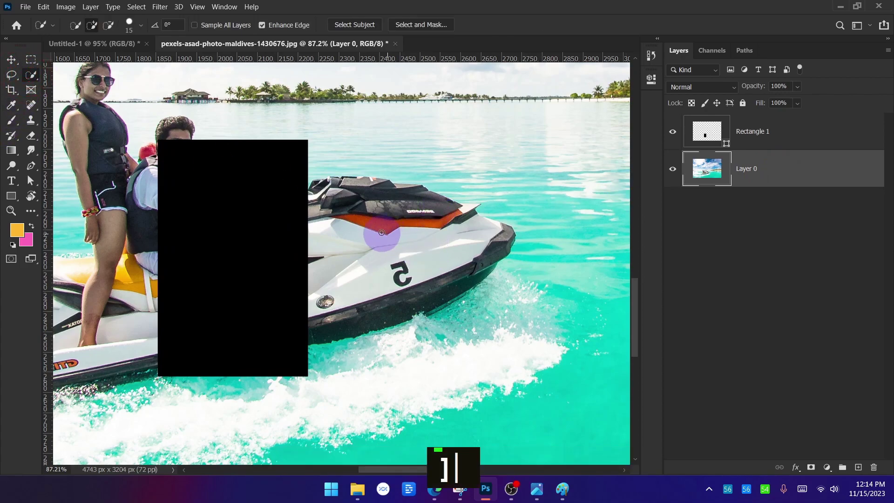
key("bracketright")
key("bracketright")
double_click(392, 215)
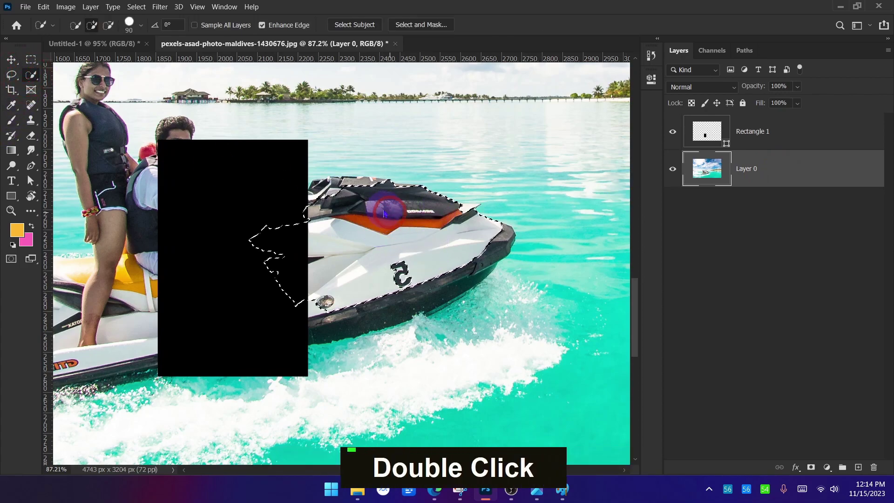
left_click(369, 295)
Step: Extend the quick selection over the hull's round emblem and the dark cowl beside the rectangle, and check the bow edge
scroll(368, 308, "up", 4, "ctrl+alt")
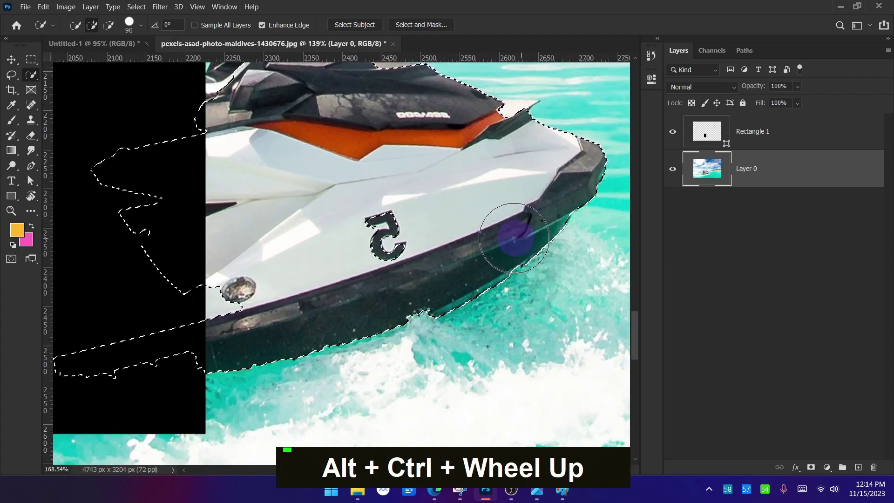
key("space")
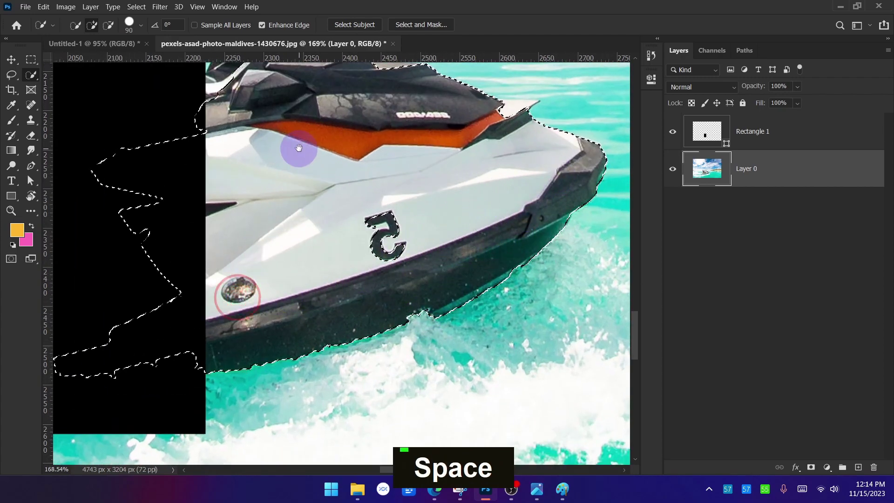
left_click_drag(295, 145, 274, 275)
left_click(208, 223)
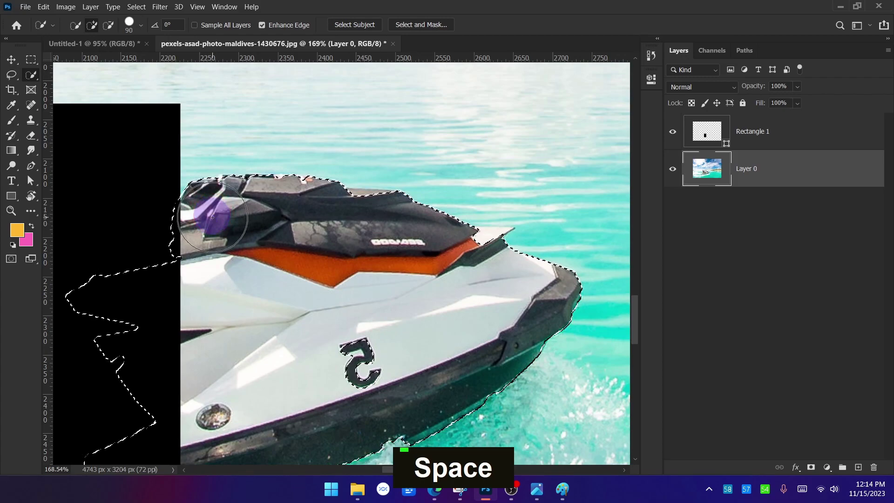
scroll(248, 218, "up", 2, "ctrl+alt")
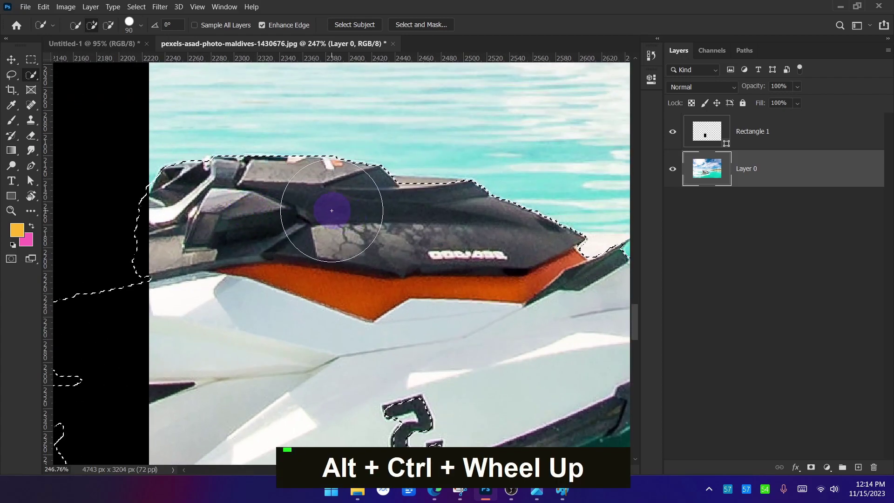
double_click(410, 234)
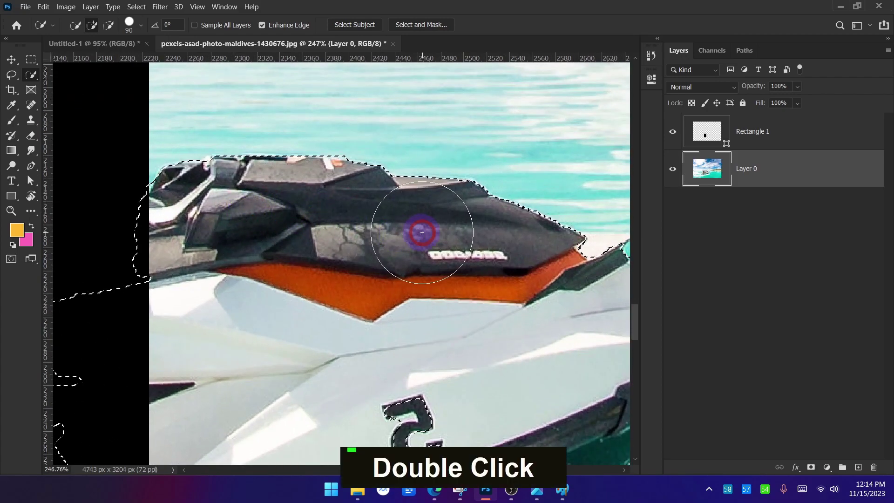
scroll(505, 280, "down", 3)
left_click_drag(554, 279, 426, 266)
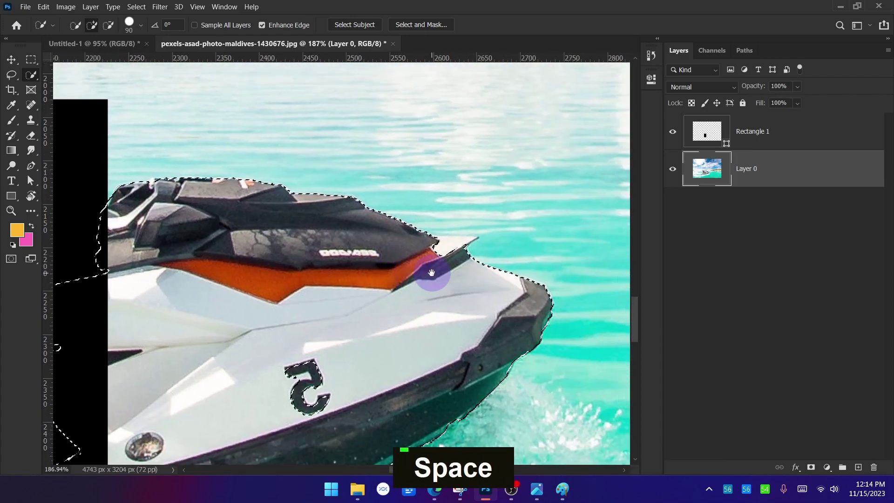
scroll(486, 259, "up", 6)
scroll(486, 259, "up", 2)
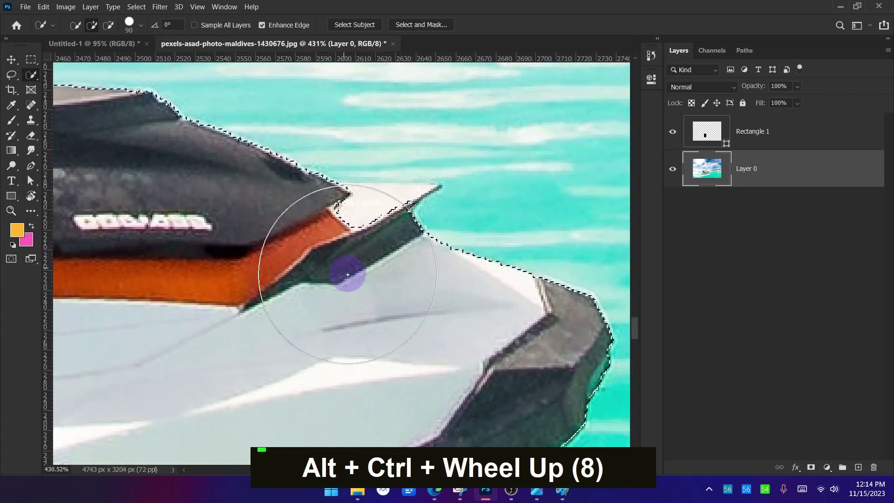
Step: Add the pointed white fin behind the orange trim to the selection with the Lasso tool
left_click(12, 81)
mouse_move(329, 201)
left_mouse_down()
mouse_move(336, 186)
mouse_move(434, 192)
mouse_move(423, 210)
left_mouse_up()
scroll(423, 210, "up", 4)
mouse_move(268, 172)
left_mouse_down()
mouse_move(456, 175)
mouse_move(368, 278)
left_mouse_up()
left_click_drag(320, 244, 275, 269)
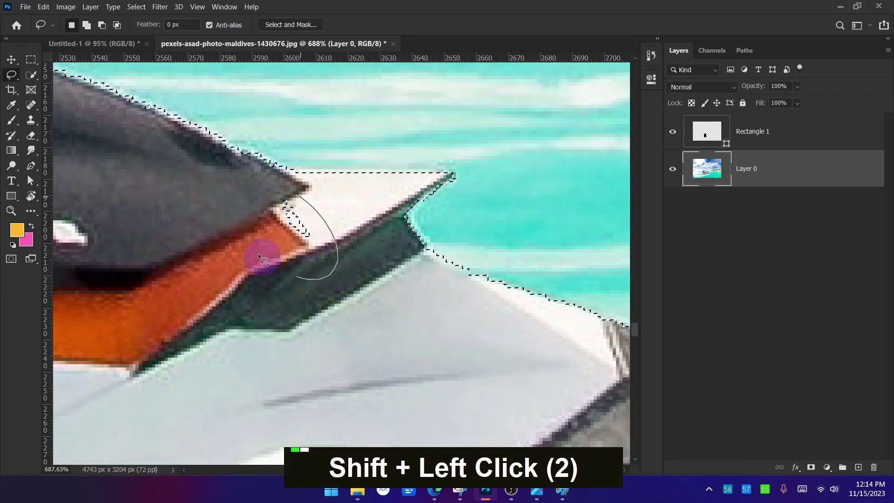
Step: Check the whole bow selection and try to delete the Rectangle 1 layer
scroll(433, 210, "down", 6)
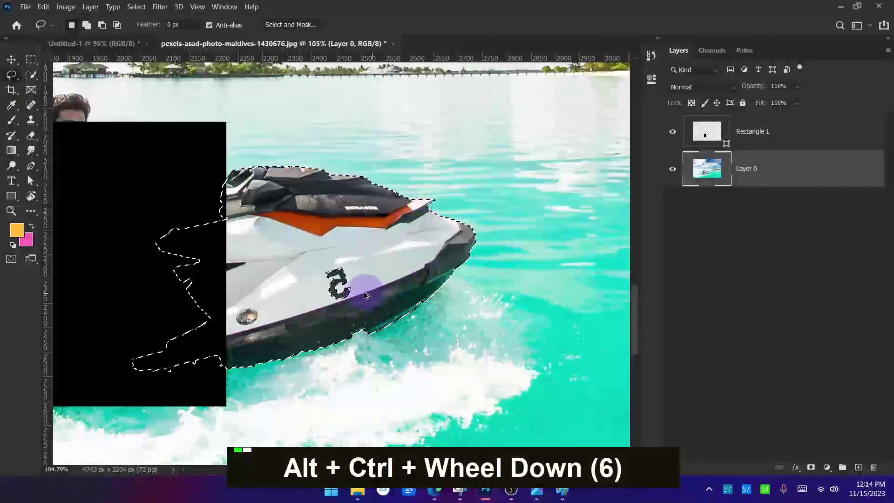
scroll(345, 248, "up", 3)
scroll(483, 292, "down", 5)
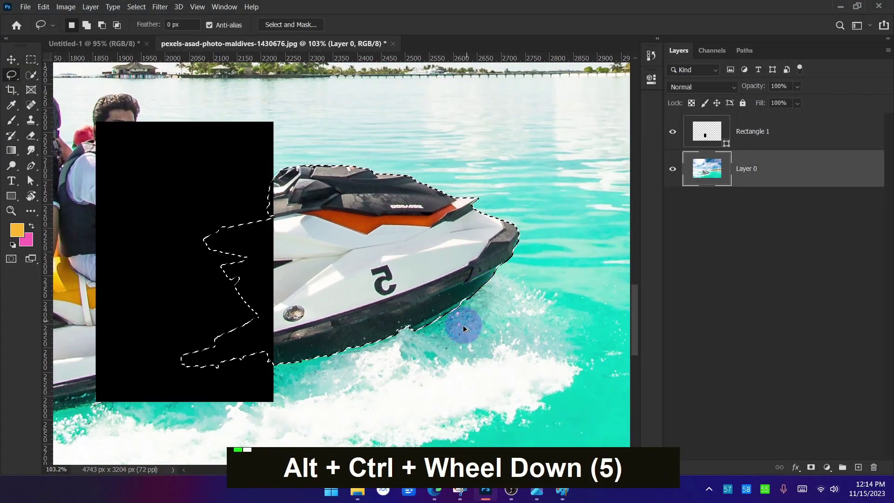
scroll(455, 338, "down", 5)
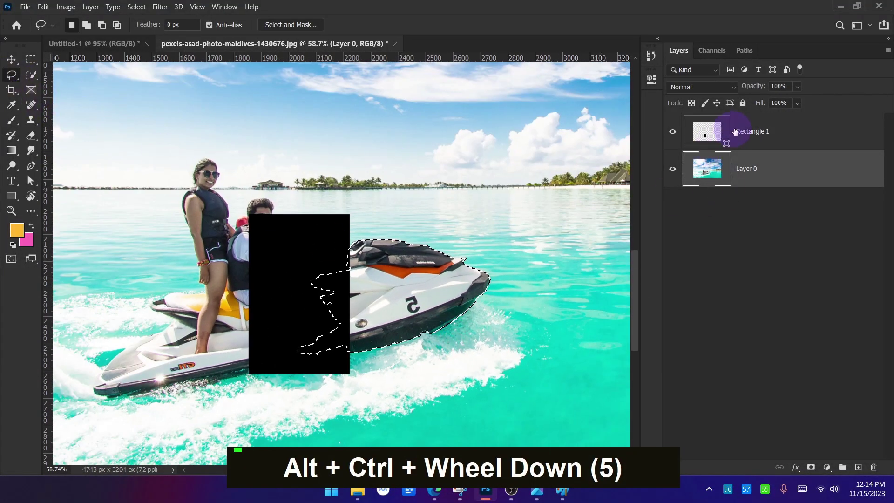
left_click(733, 132)
key("Delete")
left_click(435, 233)
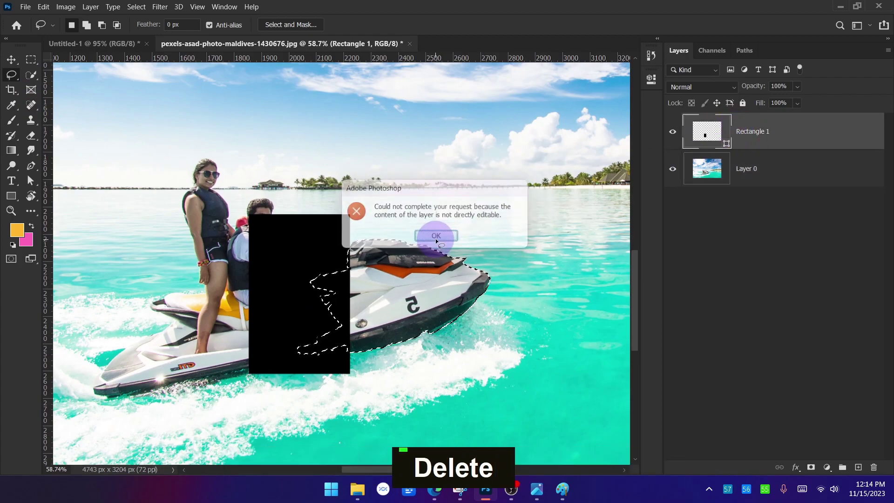
Step: Hide Rectangle 1 and output the bow selection from Layer 0 as a New Layer with Layer Mask using Select and Mask
left_click(673, 132)
left_click(745, 176)
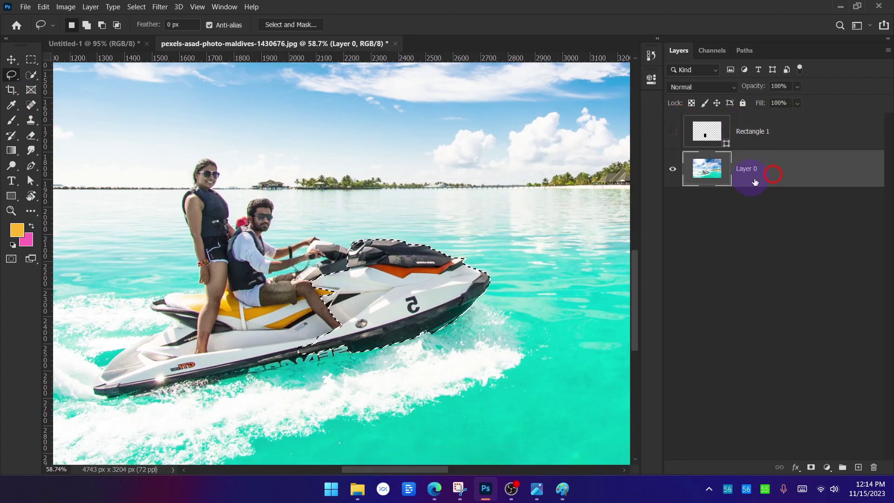
scroll(449, 250, "down", 5, "ctrl+alt")
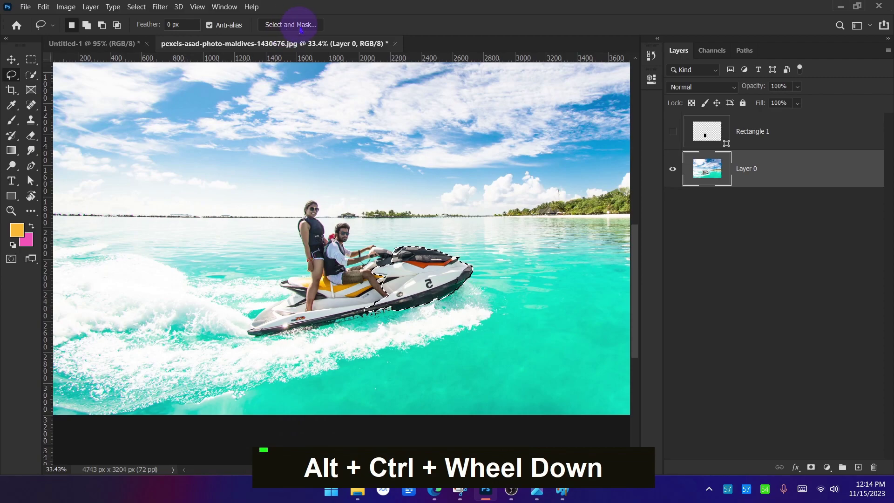
left_click(293, 24)
left_click(842, 398)
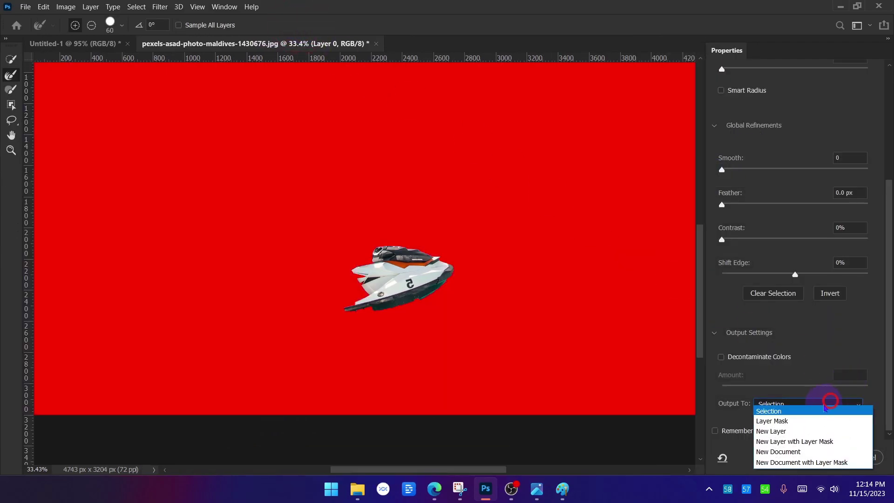
left_click(807, 439)
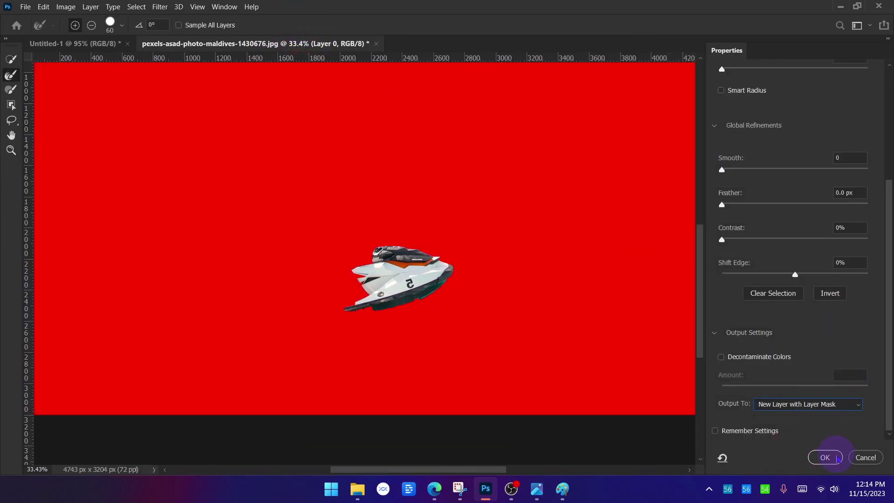
left_click(838, 459)
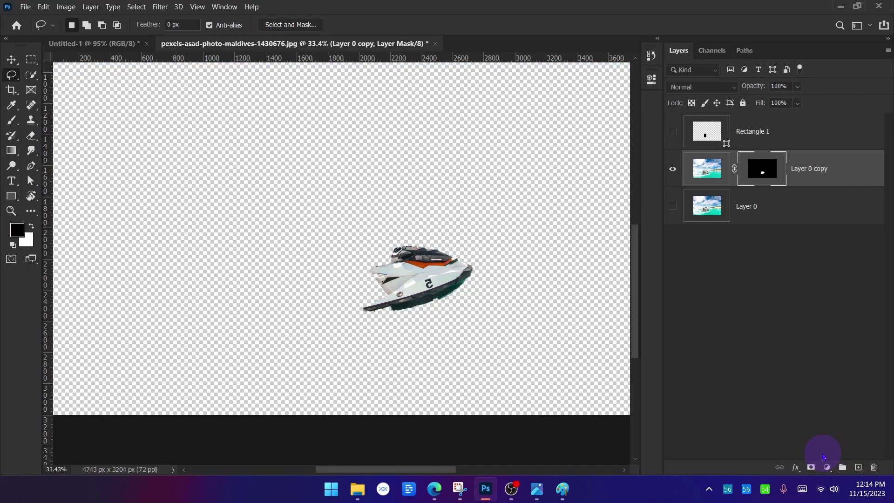
Step: Make the original Layer 0 visible again and activate the Move tool
left_click(671, 210)
left_click(11, 61)
scroll(403, 302, "down", 2)
Step: Test moving the cut-out bow and the photo separately, undoing each move
left_click_drag(434, 278, 442, 227)
key("ctrl+z")
left_click_drag(370, 224, 300, 187)
key("ctrl+z")
left_click_drag(432, 274, 460, 220)
key("ctrl+z")
Step: Convert Layer 0 and Layer 0 copy each to a Smart Object
left_click(779, 256)
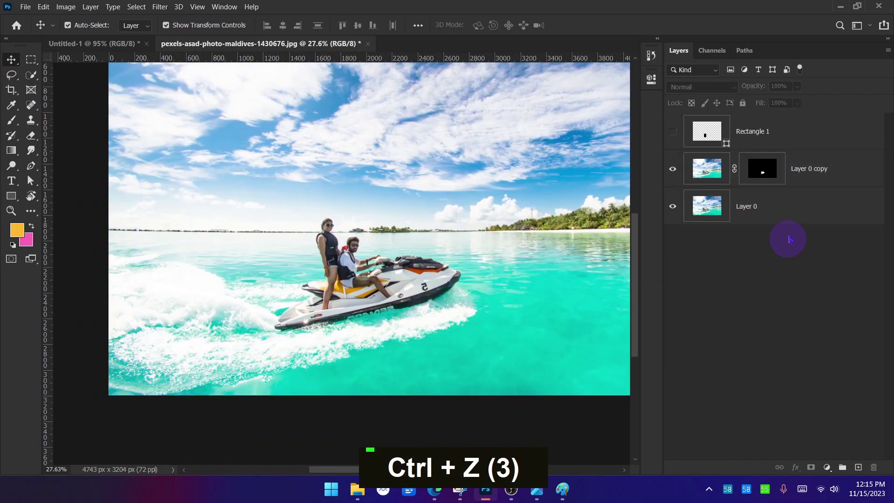
double_click(812, 203)
right_click(825, 204)
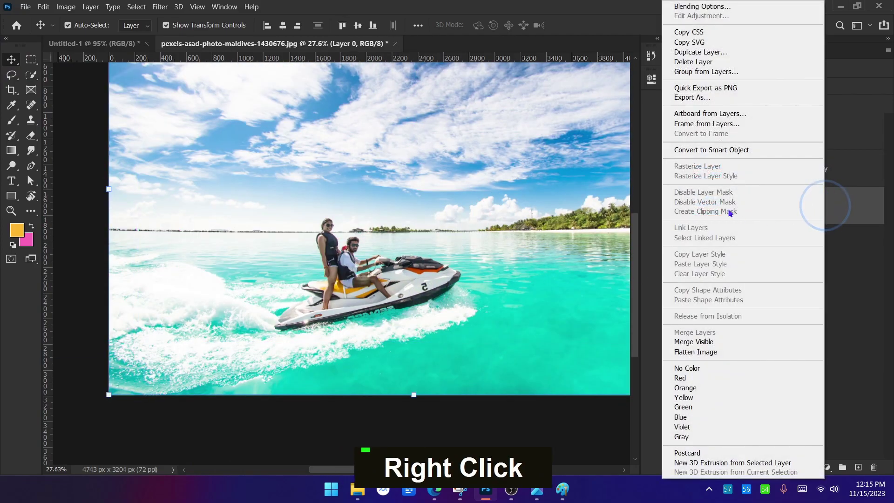
left_click(726, 150)
left_click(842, 174)
right_click(838, 172)
left_click(738, 149)
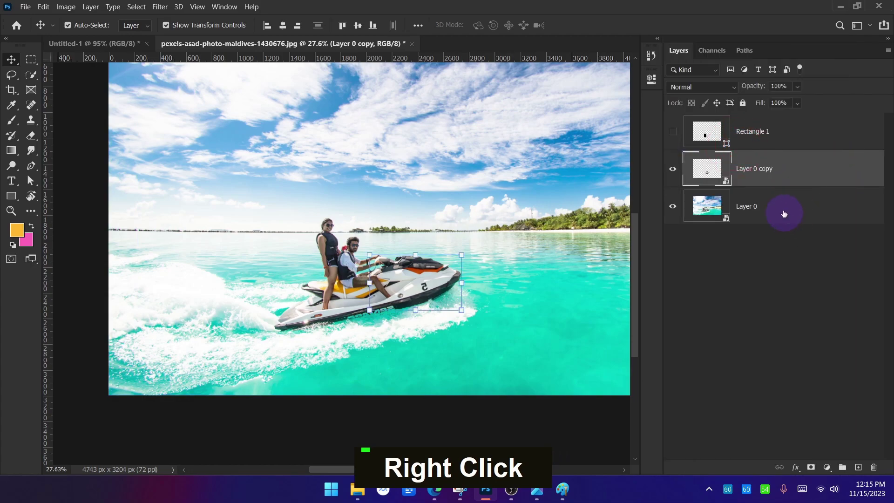
Step: Label Layer 0 and Layer 0 copy Violet and bring both into the Untitled-1 poster
left_click(747, 208, "ctrl")
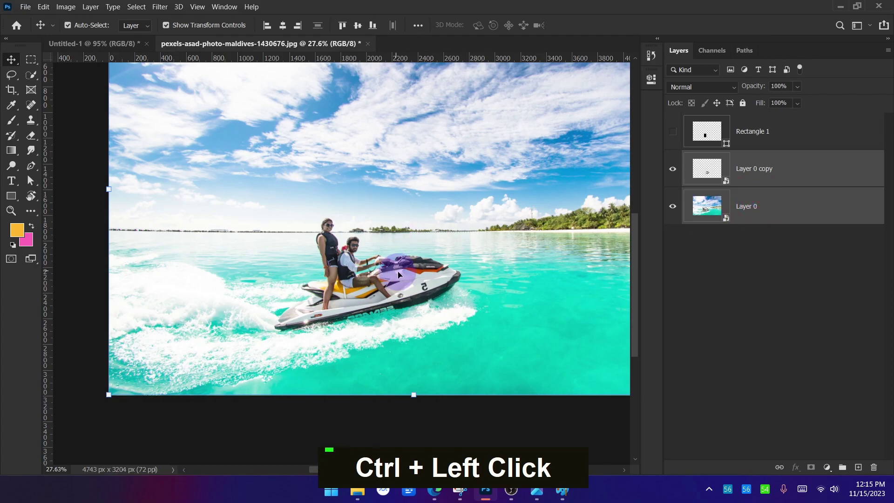
right_click(666, 172)
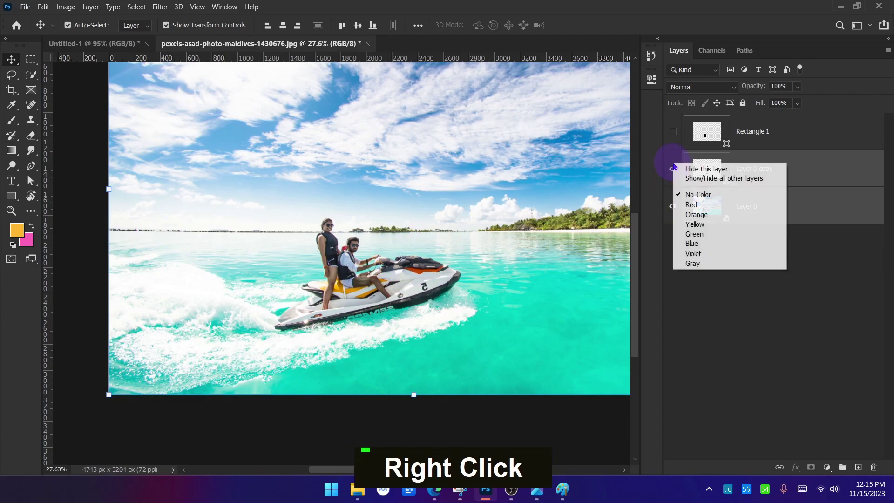
left_click(709, 251)
left_click_drag(411, 275, 413, 224)
scroll(413, 229, "down", 5)
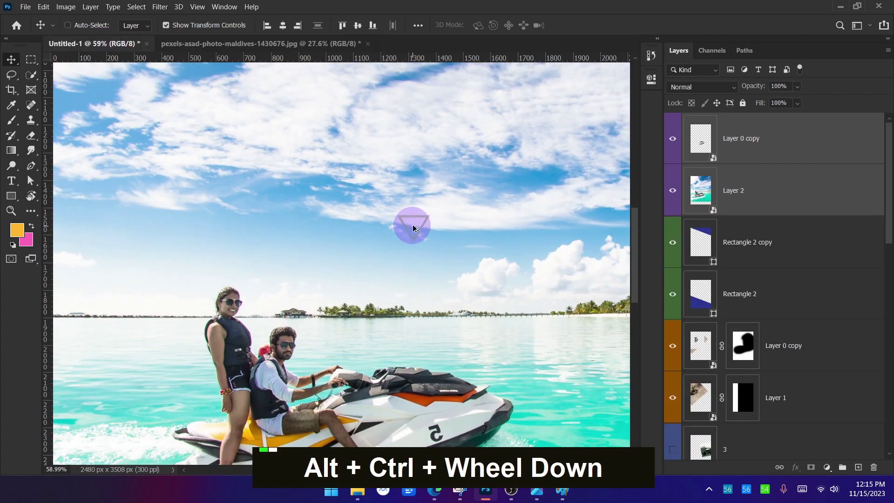
Step: Move the two jet-ski layers up over the poster's stripes and lower their opacity to 59%
scroll(413, 228, "down", 2)
left_click_drag(361, 307, 422, 180)
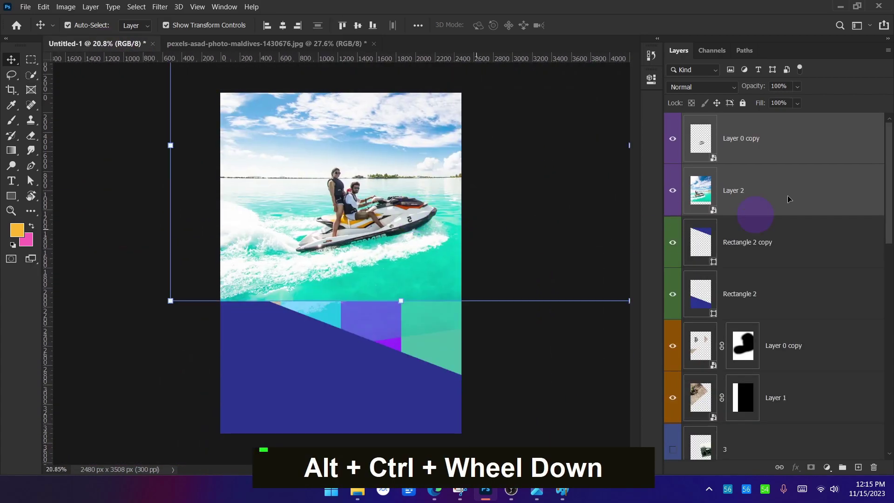
left_click_drag(799, 102, 787, 102)
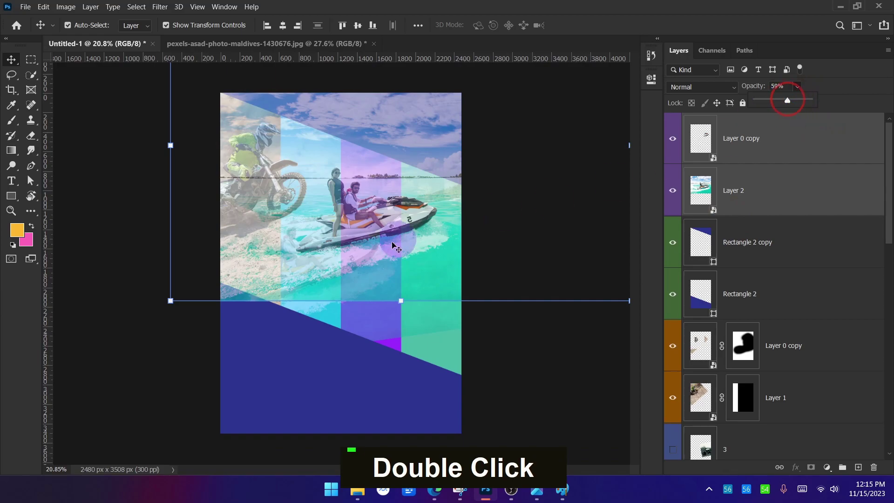
Step: Rotate both jet-ski layers together by -10.58° to match the tilt of the jet ski already in the stripes
scroll(396, 243, "up", 4)
scroll(338, 319, "down", 2)
left_click_drag(599, 343, 612, 318)
scroll(372, 289, "up", 5)
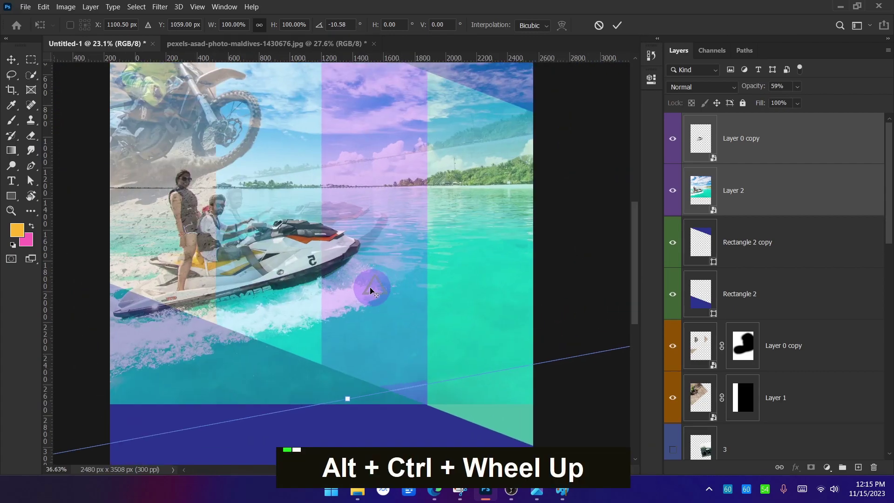
Step: Lower the opacity of both jet-ski layers to 34% and shift them so the bow lies over the reference jet ski's bow
left_click_drag(322, 253, 316, 240)
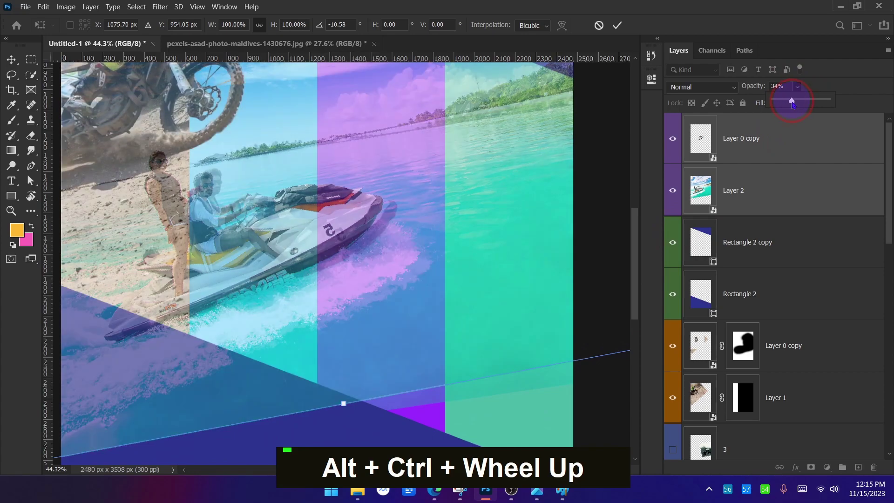
scroll(336, 226, "up", 3)
mouse_move(351, 223)
left_mouse_down()
mouse_move(362, 210)
mouse_move(356, 229)
left_mouse_up()
scroll(409, 182, "up", 10)
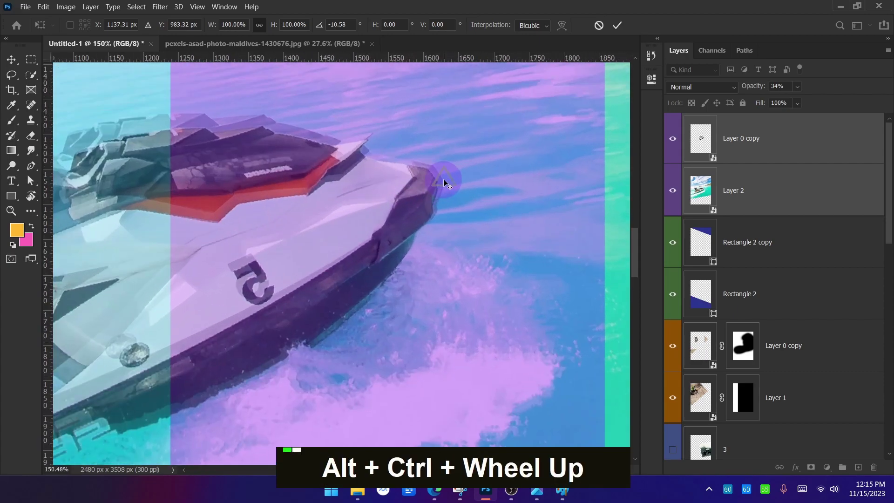
mouse_move(413, 202)
left_mouse_down()
mouse_move(418, 194)
mouse_move(413, 224)
mouse_move(433, 180)
mouse_move(416, 209)
mouse_move(423, 183)
left_mouse_up()
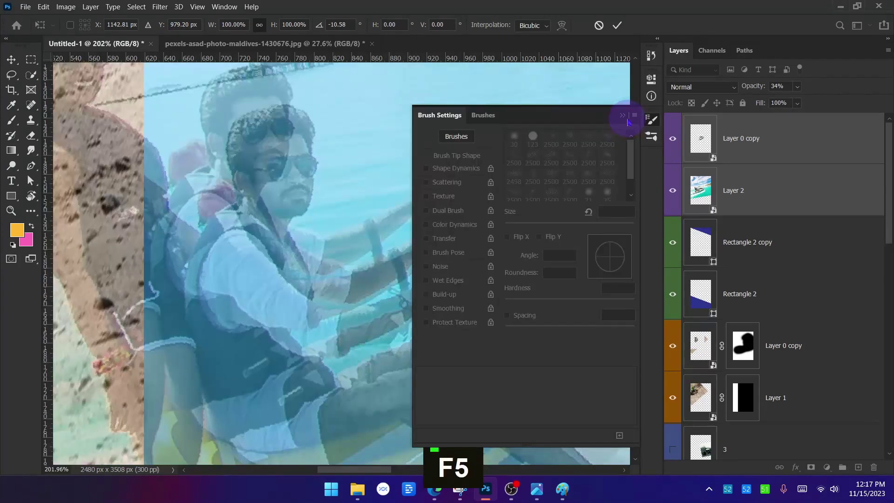
Step: Scale both jet-ski layers to 102.48% and reposition them over the reference jet ski's bow
key("F5")
scroll(318, 187, "down", 3)
scroll(318, 186, "down", 8)
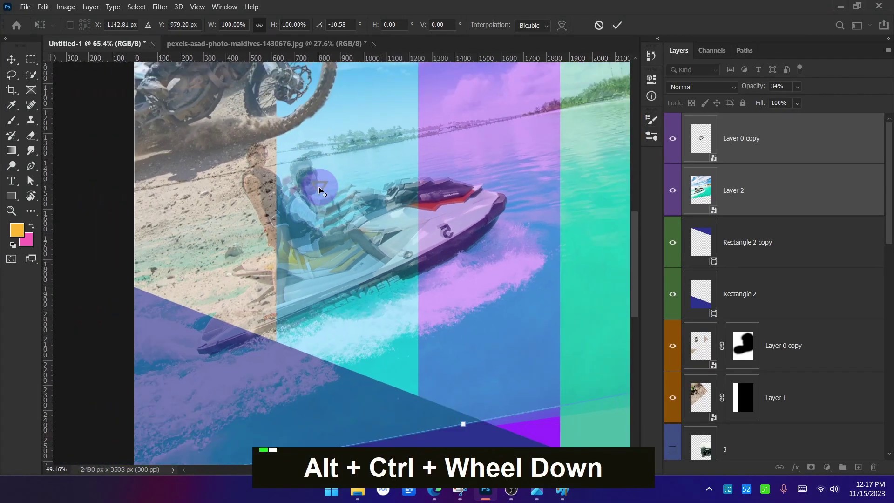
left_click_drag(83, 176, 70, 176)
scroll(396, 197, "up", 3)
scroll(403, 198, "up", 4)
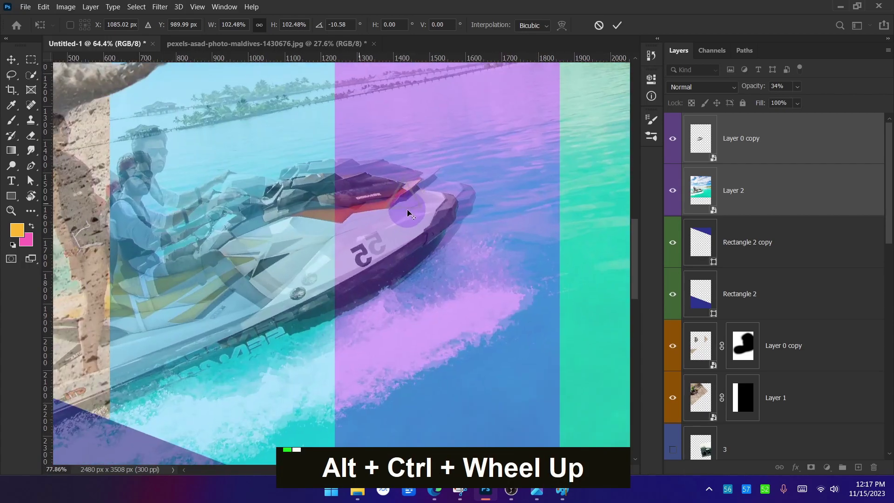
left_click_drag(418, 224, 428, 216)
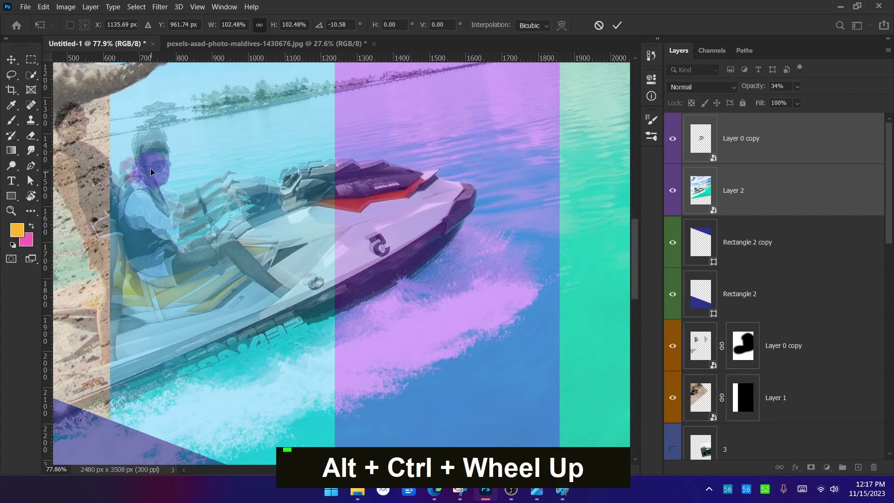
Step: Adjust the rotation of both jet-ski layers to -9.34° and realign the rider with the reference photo
scroll(115, 184, "down", 4)
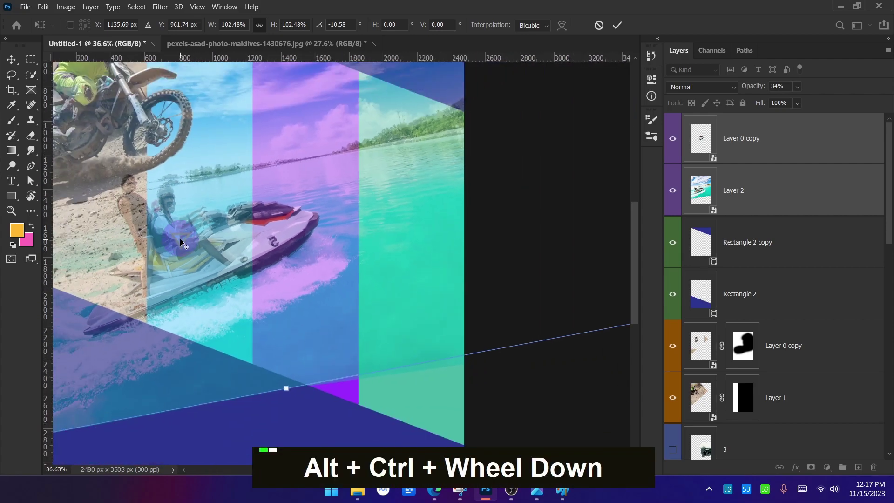
left_click_drag(542, 299, 528, 306)
scroll(158, 222, "up", 4)
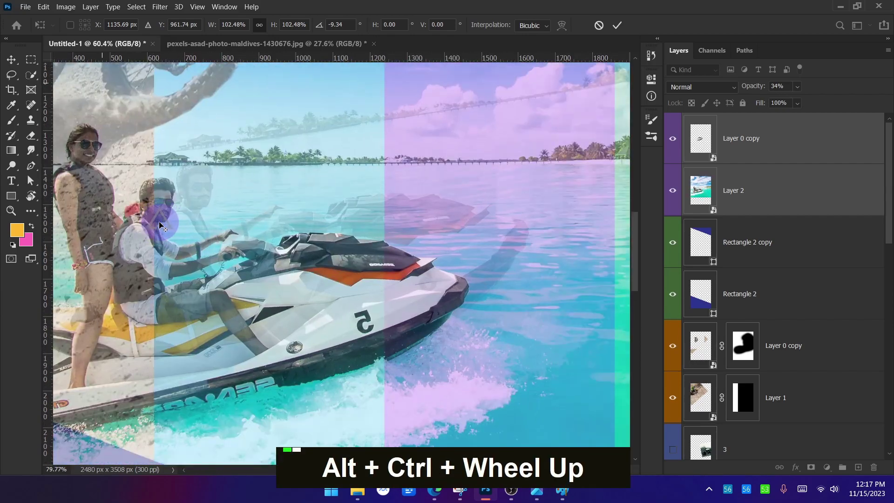
scroll(158, 221, "up", 2)
left_click_drag(199, 200, 201, 189)
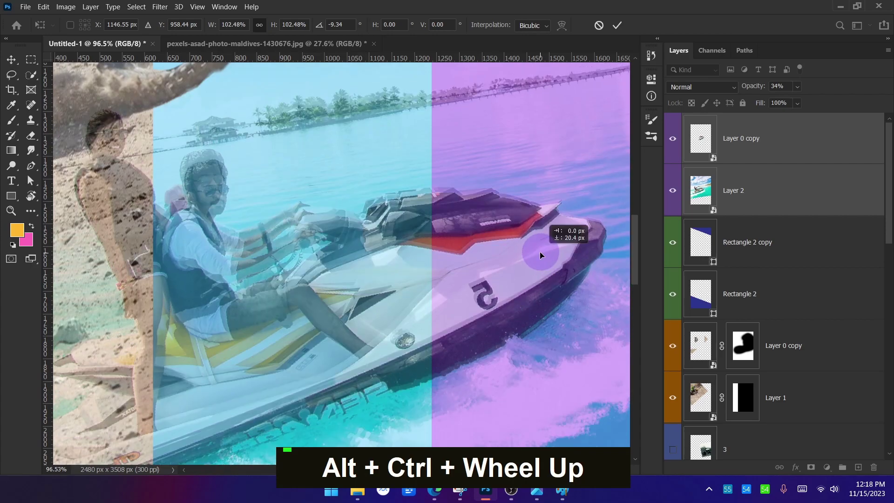
Step: Scale both jet-ski layers to 103.53%, rotated to -8.40°, and align them exactly over the reference photo
scroll(267, 215, "down", 3)
scroll(268, 215, "down", 4)
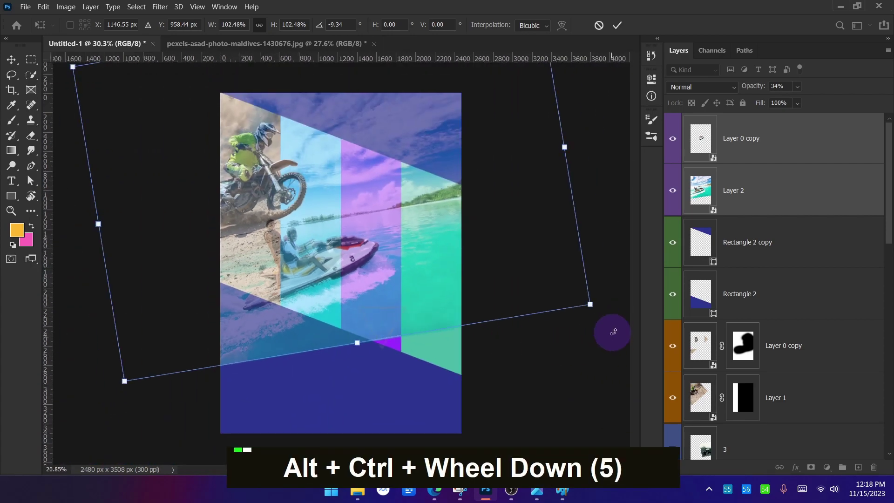
left_click_drag(609, 326, 533, 318)
left_click_drag(100, 219, 94, 216)
scroll(337, 256, "up", 6)
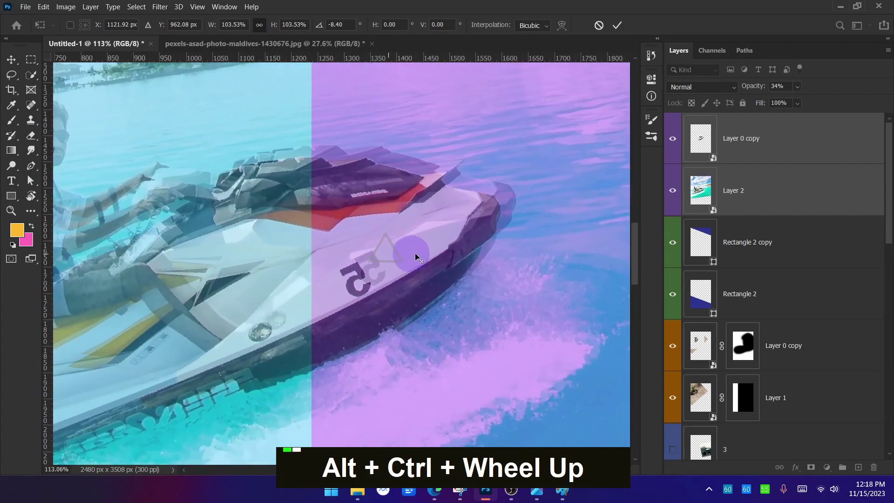
left_click_drag(415, 253, 466, 229)
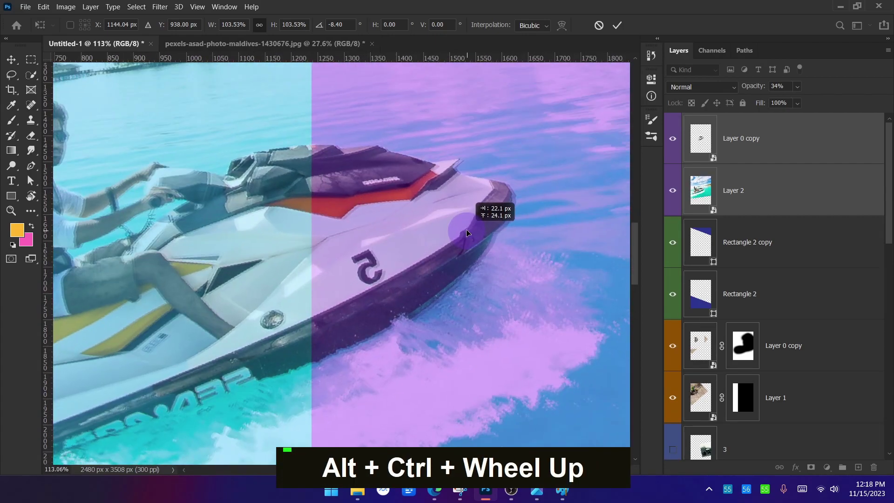
scroll(465, 230, "down", 3)
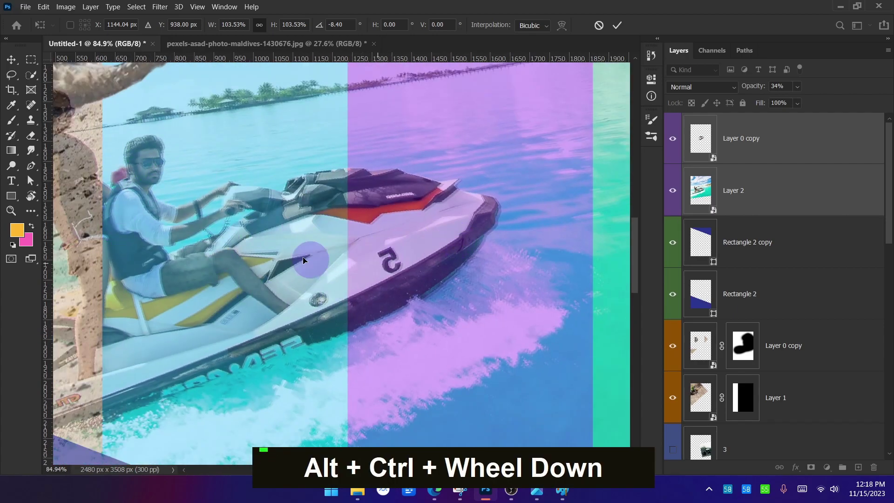
scroll(448, 230, "down", 8)
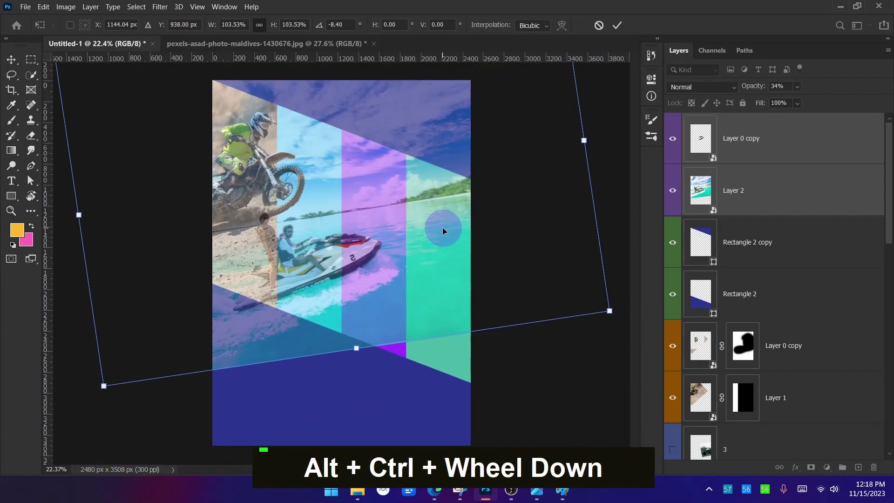
key("Return")
Step: Restore both jet-ski layers to 100% opacity and hide the reference layer pexels-asad-photo-maldives-1430676
left_click_drag(798, 86, 892, 105)
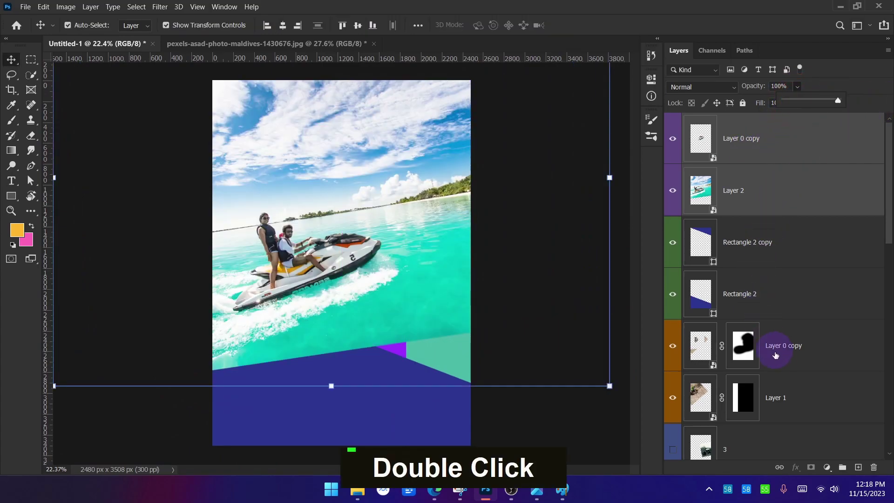
scroll(774, 353, "down", 5)
left_click(761, 252)
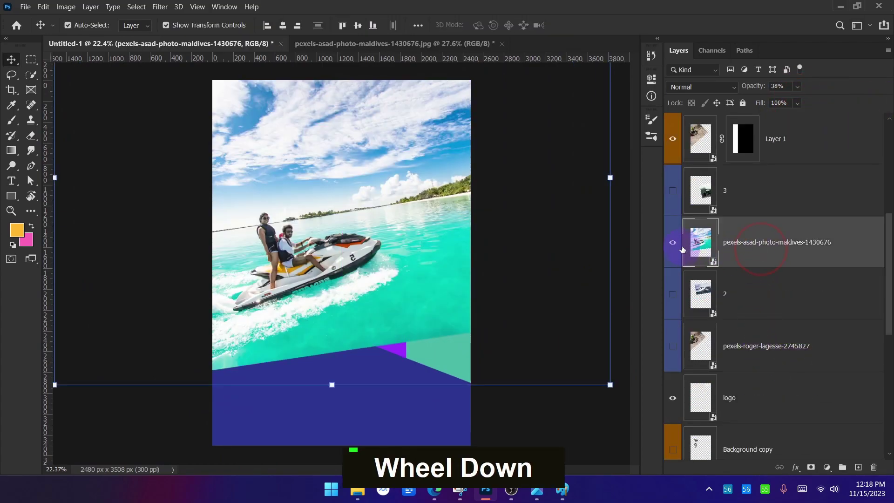
left_click(673, 243)
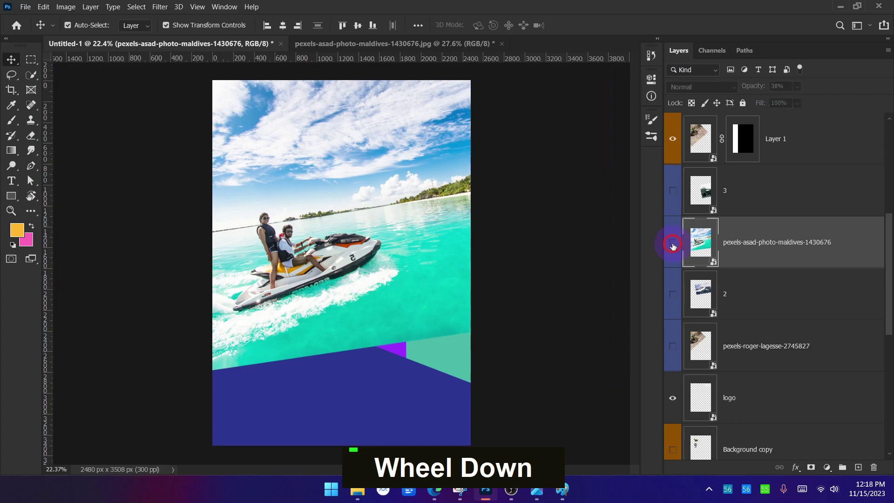
left_click(524, 410)
Step: Load the outline of the light-blue stripe, Rectangle 1 copy, as a selection
scroll(308, 275, "up", 2, "ctrl+alt")
scroll(308, 275, "up", 1, "ctrl+alt")
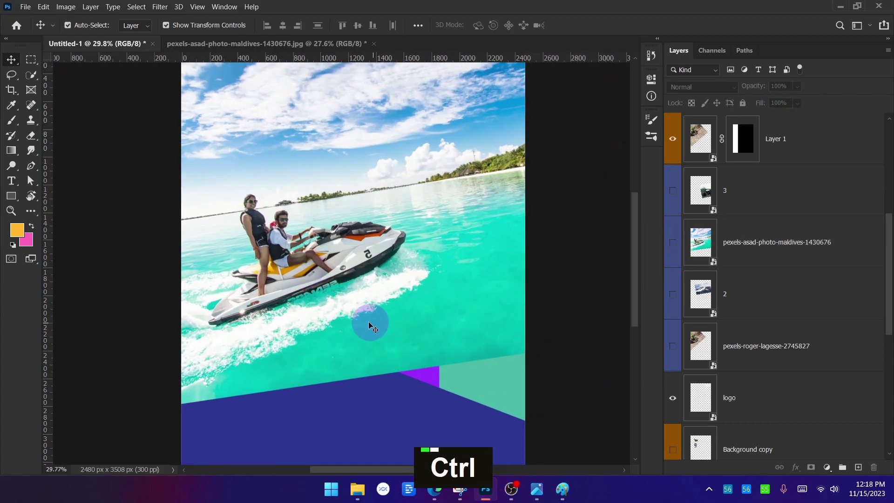
scroll(369, 324, "down", 1, "ctrl+alt")
scroll(316, 228, "up", 1, "ctrl+alt")
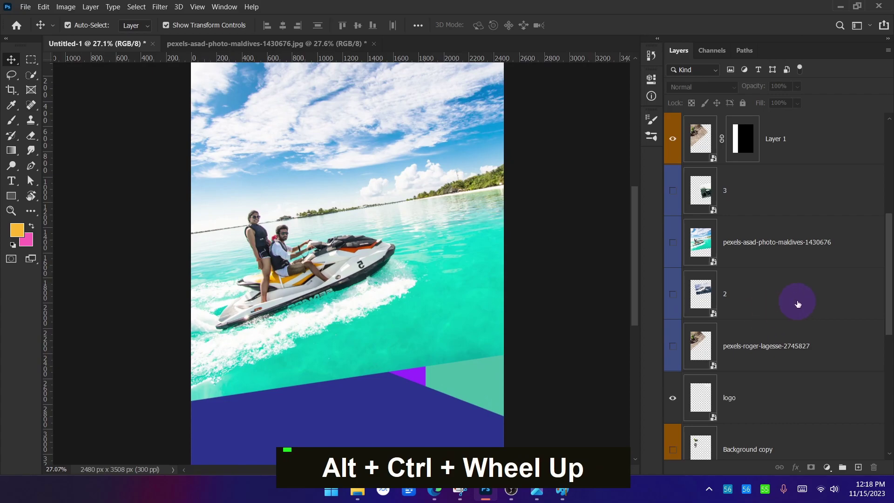
scroll(798, 304, "up", 5)
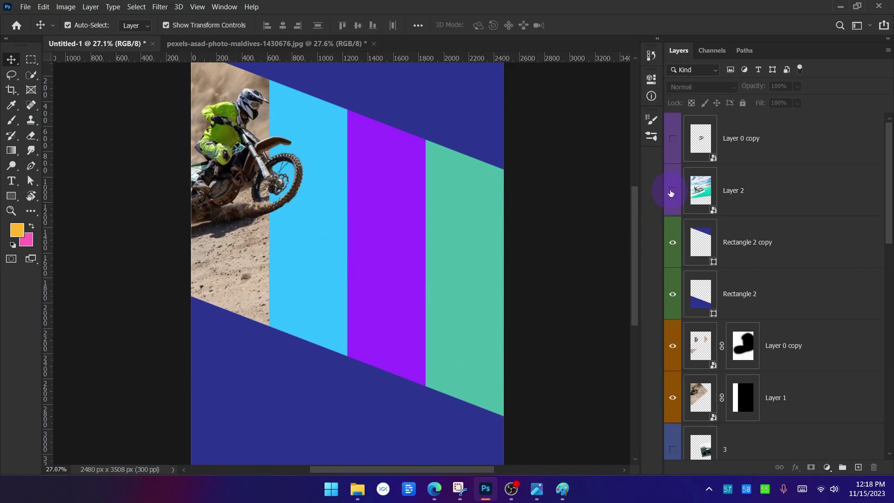
scroll(798, 295, "down", 10)
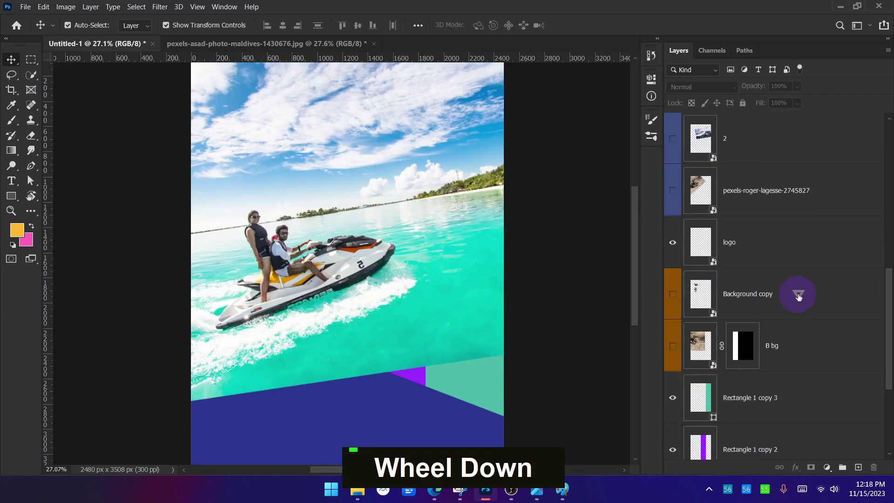
left_click(764, 352)
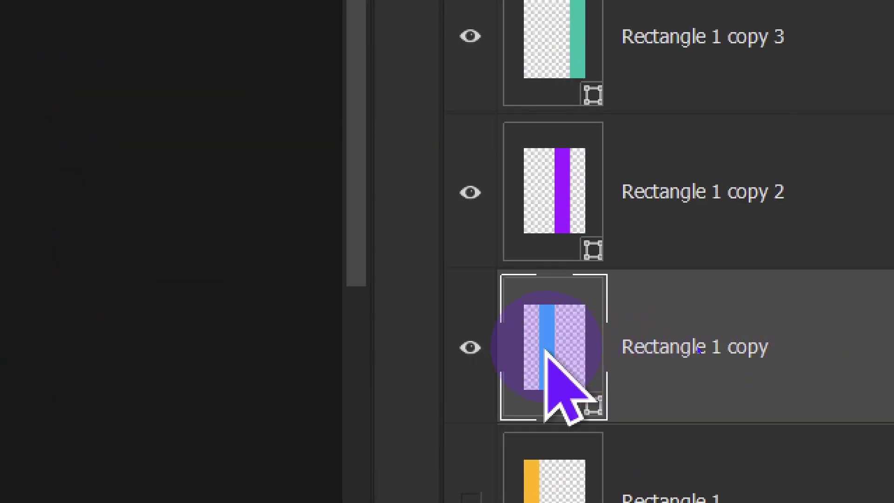
left_click(546, 352, "ctrl")
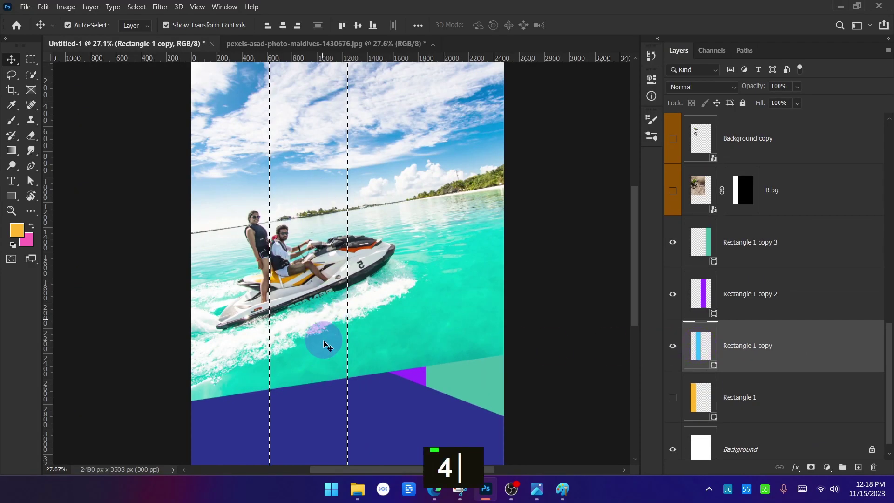
Step: Add a layer mask to Layer 2 from the stripe selection, leaving the cut-out bow layer unmasked
scroll(787, 343, "up", 5)
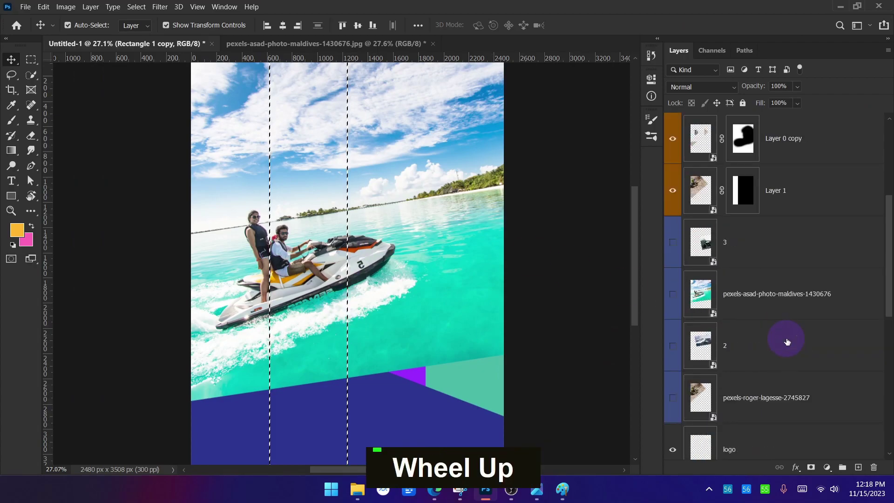
scroll(783, 338, "up", 4)
key("4")
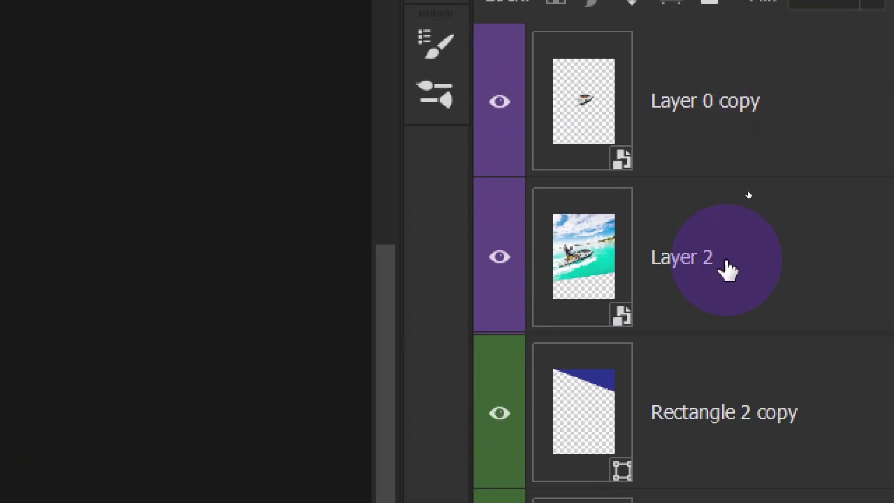
left_click(727, 265)
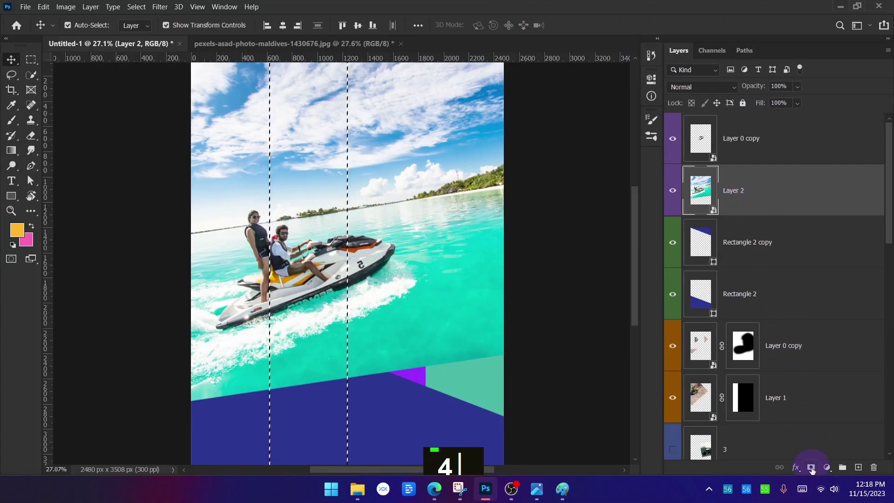
left_click(812, 468)
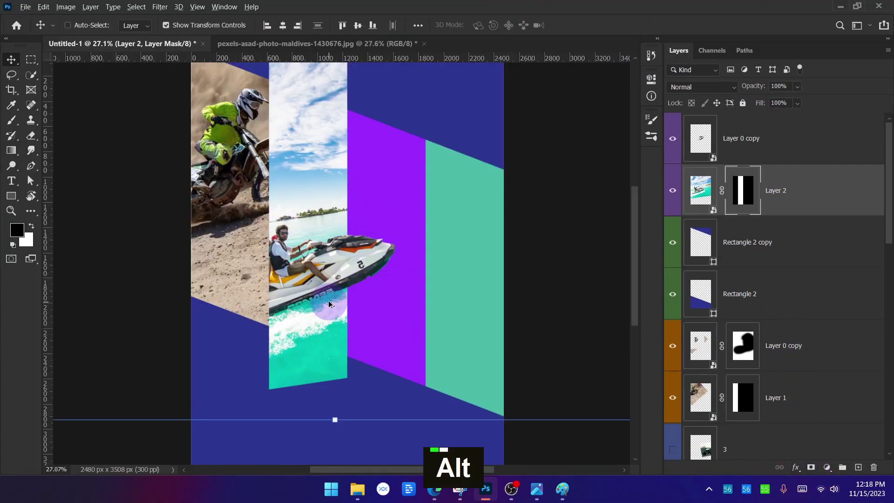
scroll(328, 300, "down", 1)
left_click(571, 436)
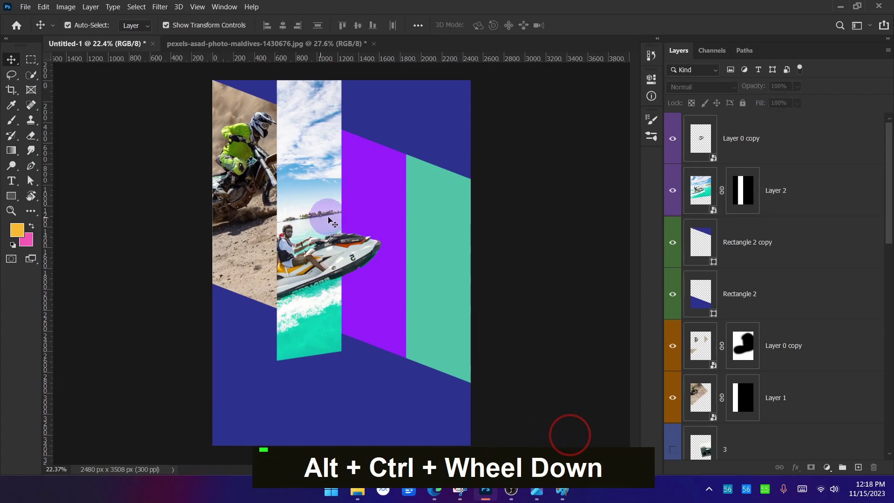
Step: Move Rectangle 2 and Rectangle 2 copy to the top of the layer stack, above both jet-ski layers
scroll(340, 261, "down", 1)
left_click(386, 359, "ctrl")
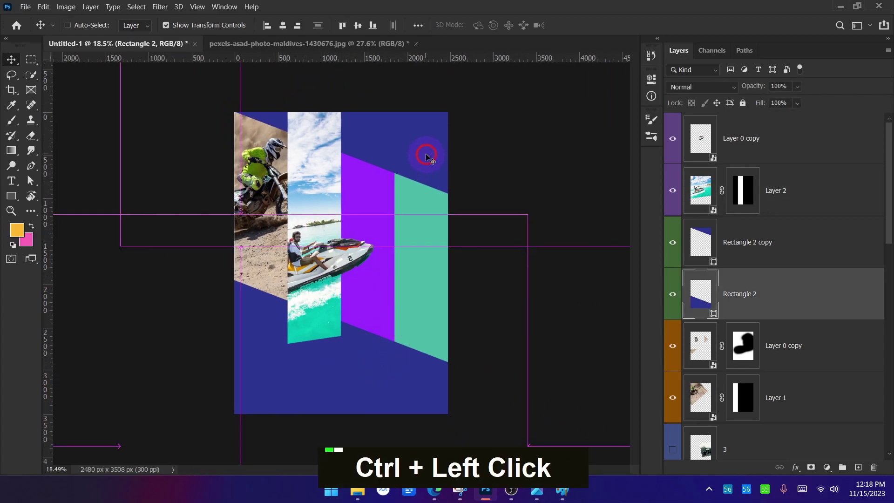
left_click(793, 261, "ctrl")
left_click_drag(793, 247, 790, 135)
scroll(327, 266, "up", 3)
scroll(338, 263, "up", 1)
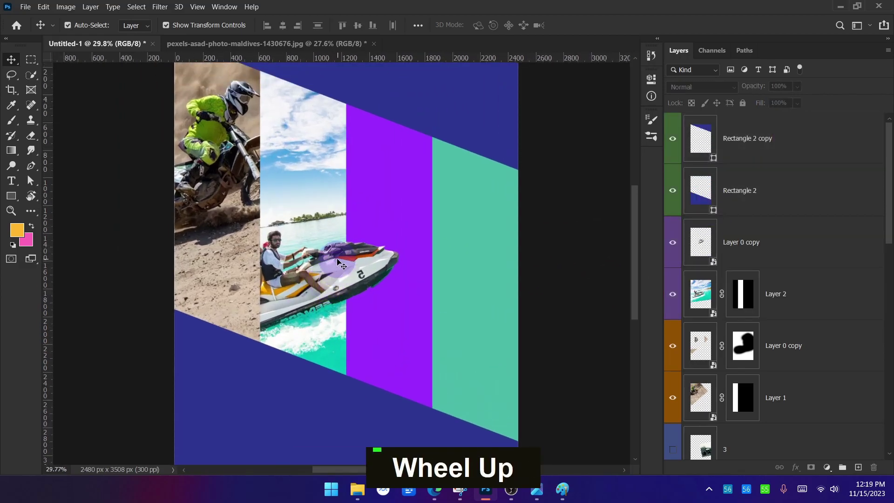
Step: Select Layer 0 copy and Layer 2 and shift them together slightly toward the motocross stripe
left_click(764, 246)
left_click(775, 292, "ctrl")
left_click_drag(335, 270, 312, 254)
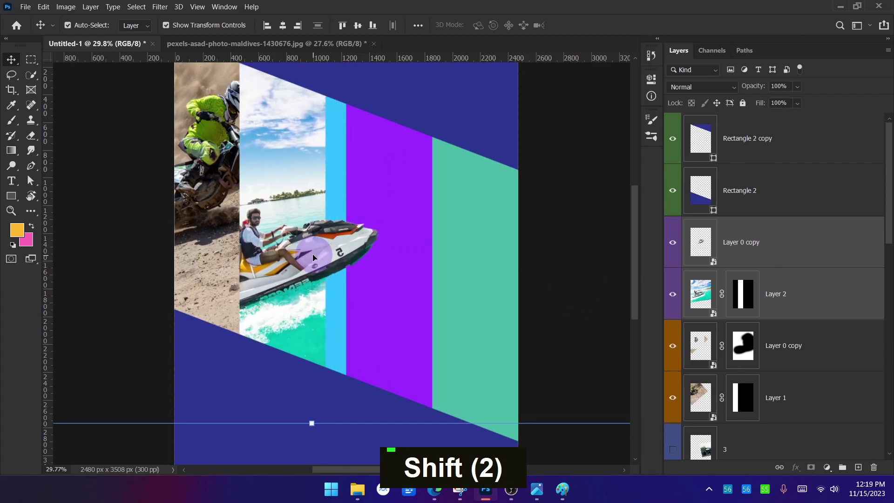
Step: Undo the last move of the jet ski layers
key("ctrl+z")
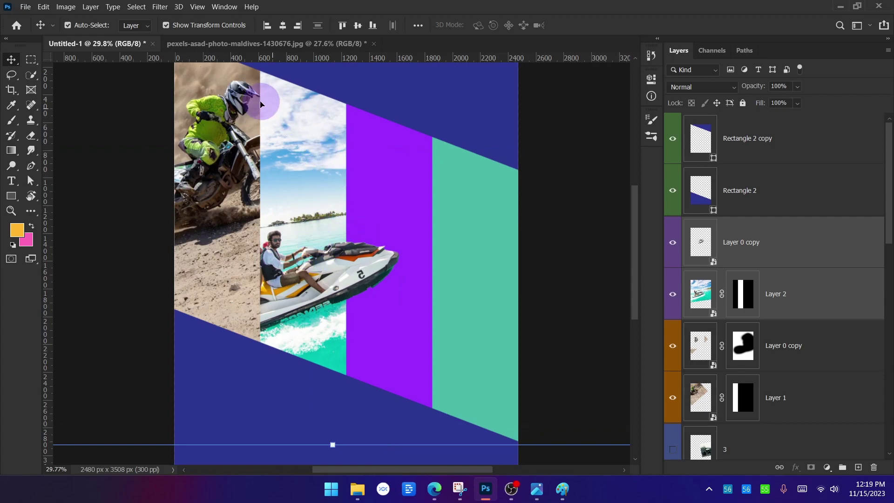
scroll(260, 163, "up", 5)
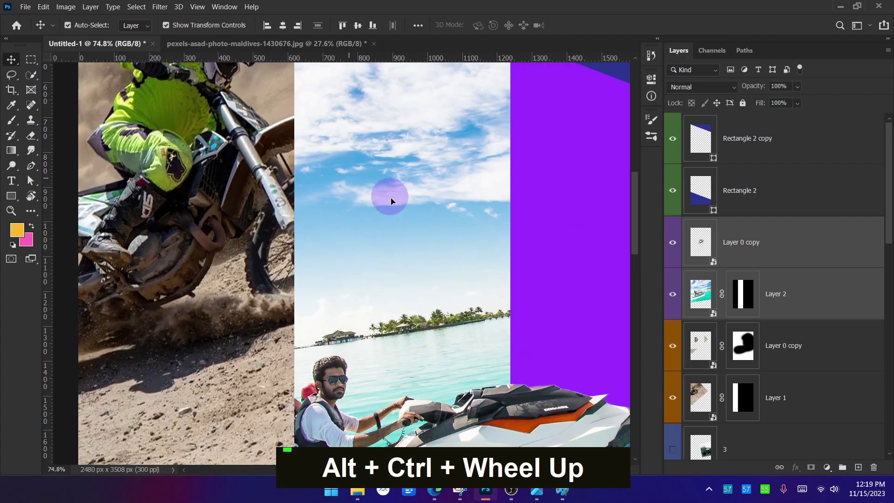
scroll(308, 246, "down", 5)
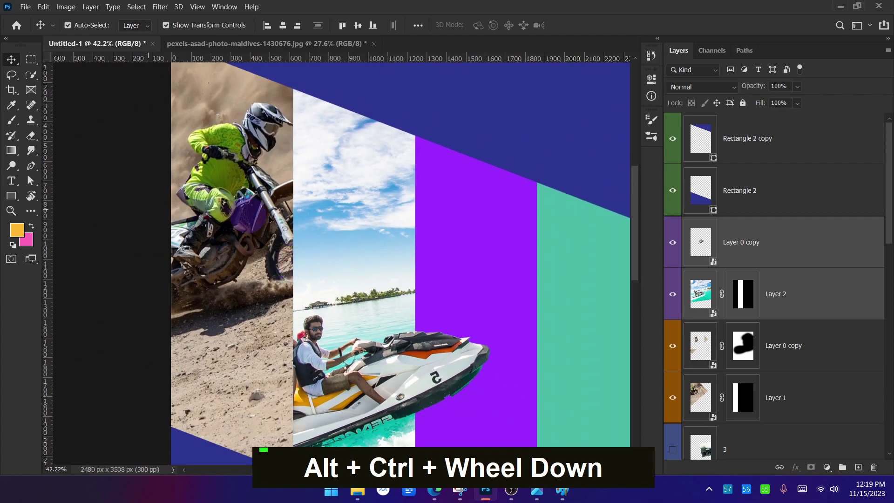
Step: Move the motocross layers Layer 0 copy and Layer 1 above the jet ski layers in the stacking order
left_click(786, 354)
left_click(787, 392, "ctrl")
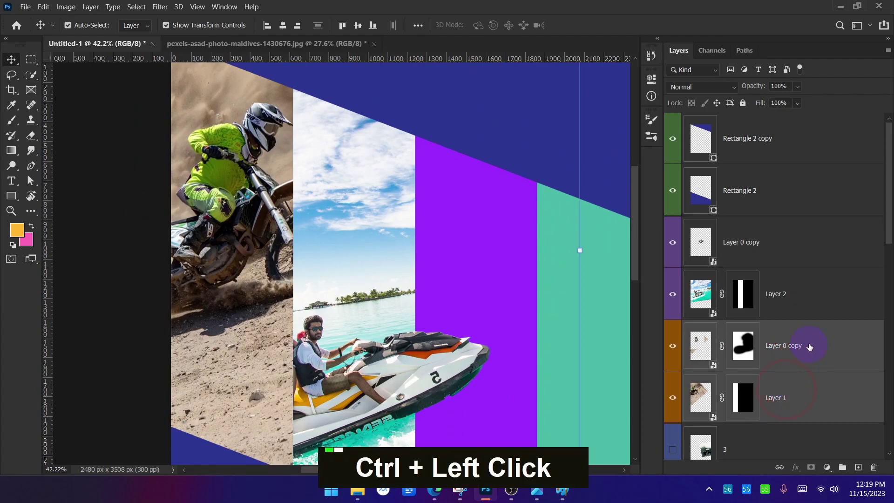
left_click_drag(807, 347, 810, 213)
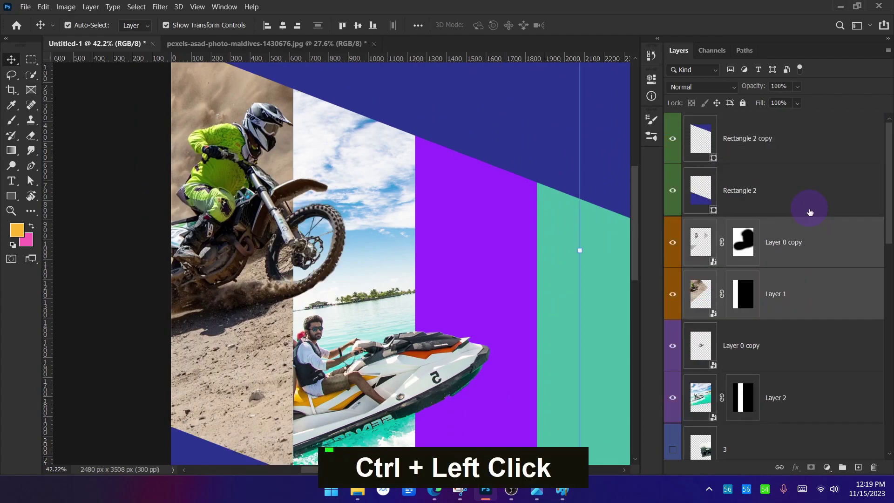
scroll(300, 226, "down", 2, "ctrl+alt")
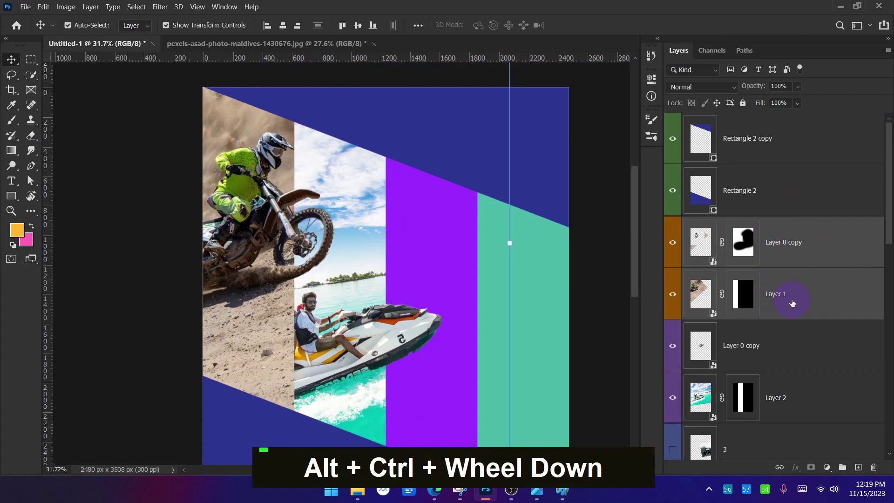
left_click(782, 350)
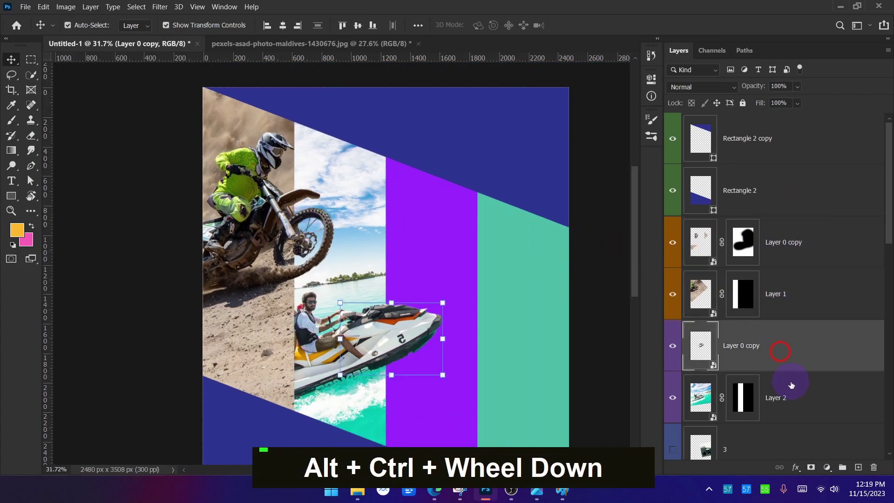
left_click(793, 388)
left_click(793, 352)
left_click(599, 234)
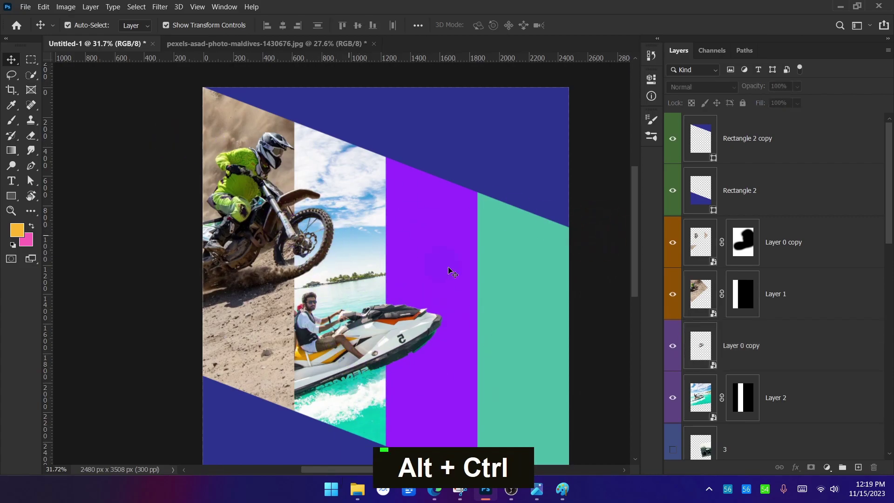
scroll(481, 258, "down", 1)
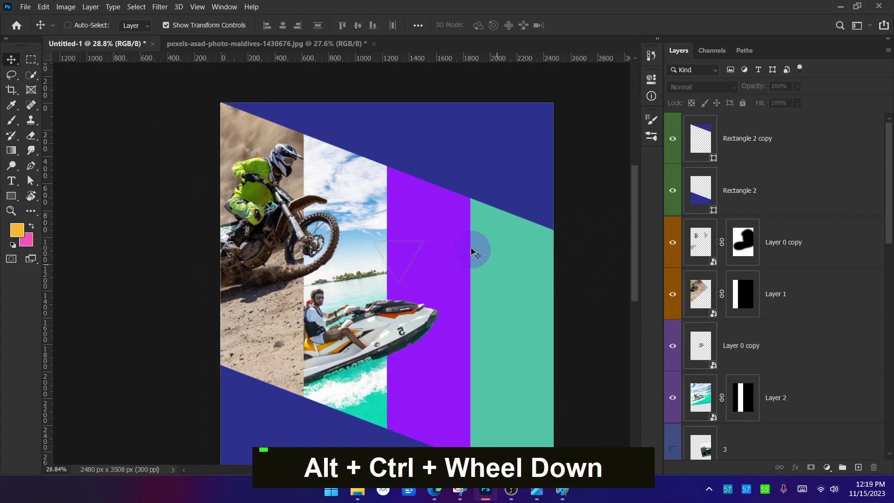
scroll(336, 256, "down", 1)
scroll(424, 229, "up", 3)
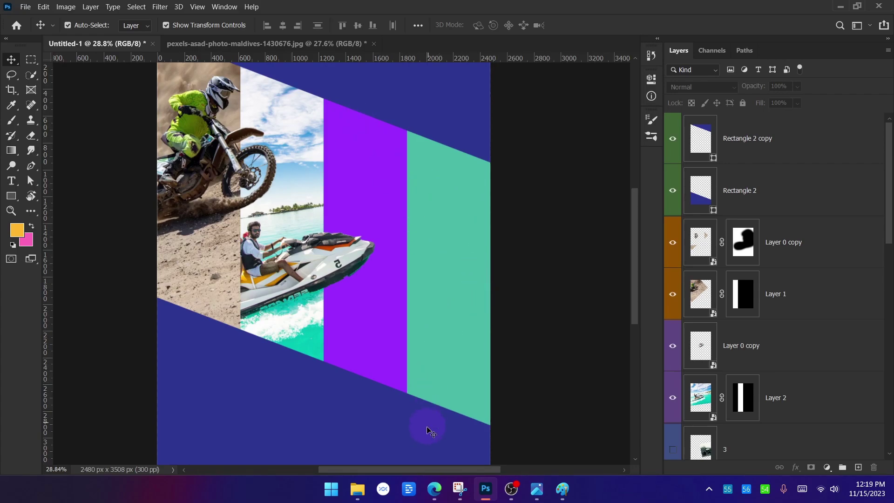
Step: Show the hidden yacht layer 2 and select it, keeping its original position
scroll(743, 345, "down", 3)
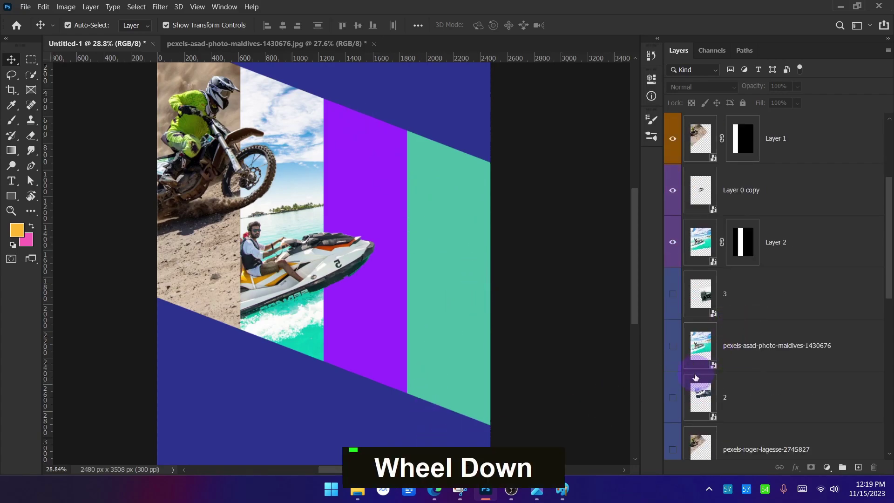
left_click(672, 397)
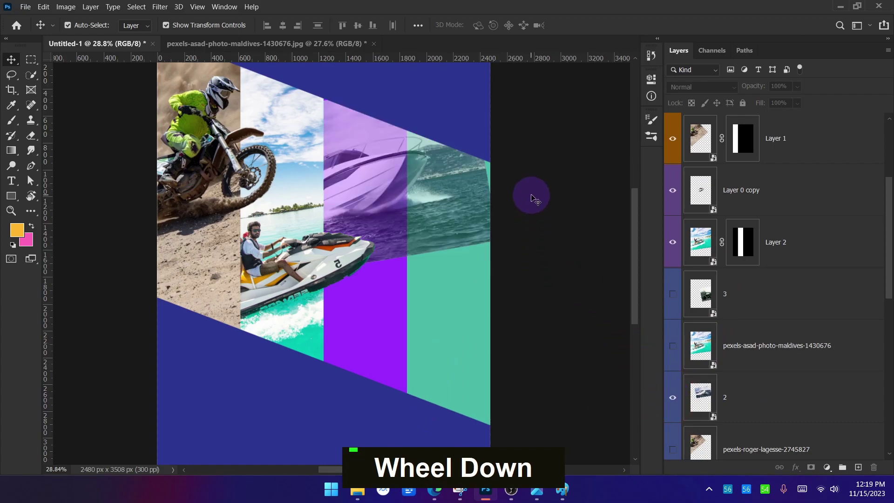
scroll(369, 179, "up", 1)
mouse_move(380, 183)
left_mouse_down()
mouse_move(379, 219)
mouse_move(381, 183)
mouse_move(381, 192)
left_mouse_up()
key("ctrl+z")
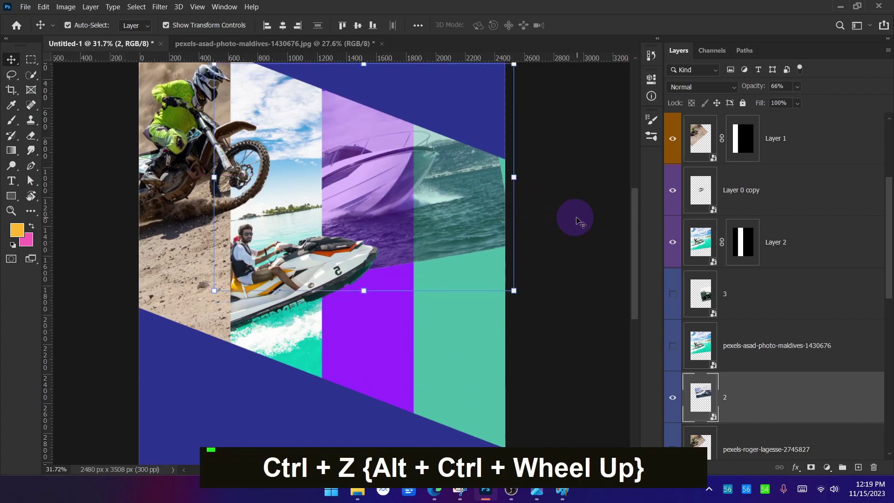
Step: Nudge the yacht layer 2 down by seven small increments
key("Down")
key("Down")
key("Down")
key("Down")
key("Down")
key("Down")
key("Down")
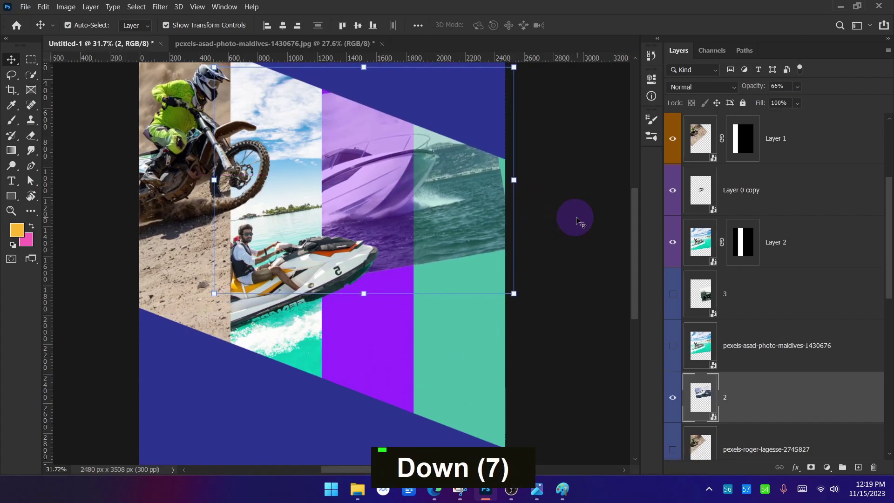
left_click(578, 220)
scroll(342, 276, "down", 2)
left_click(360, 279)
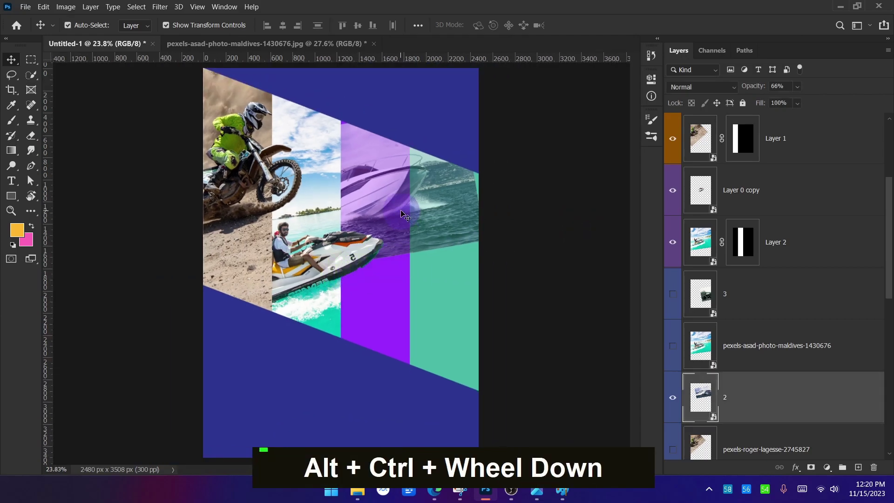
Step: Rotate the yacht layer 2 to an angle of -11.6° with Free Transform and apply it
key("ctrl+t")
left_click_drag(496, 275, 513, 255)
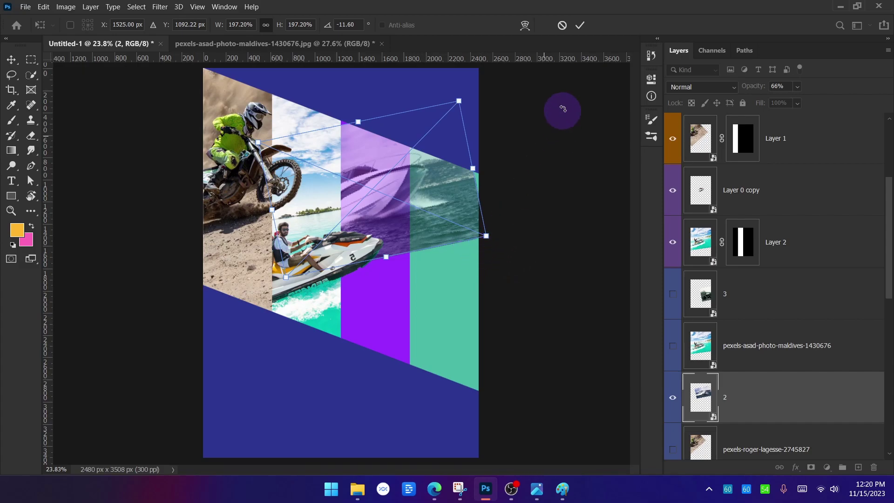
left_click(580, 26)
double_click(554, 222)
scroll(367, 202, "up", 1)
key("ctrl+alt+a")
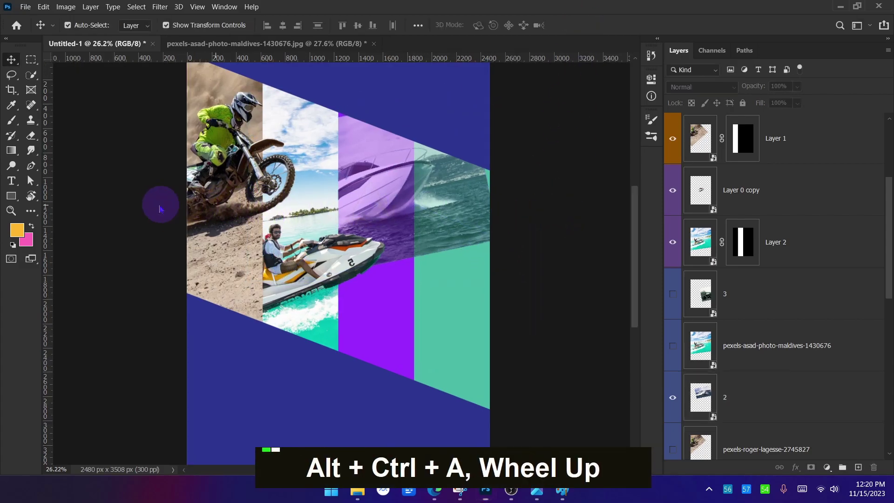
left_click_drag(137, 211, 373, 101)
left_click_drag(163, 251, 515, 145)
left_click_drag(155, 322, 518, 223)
left_click(875, 453)
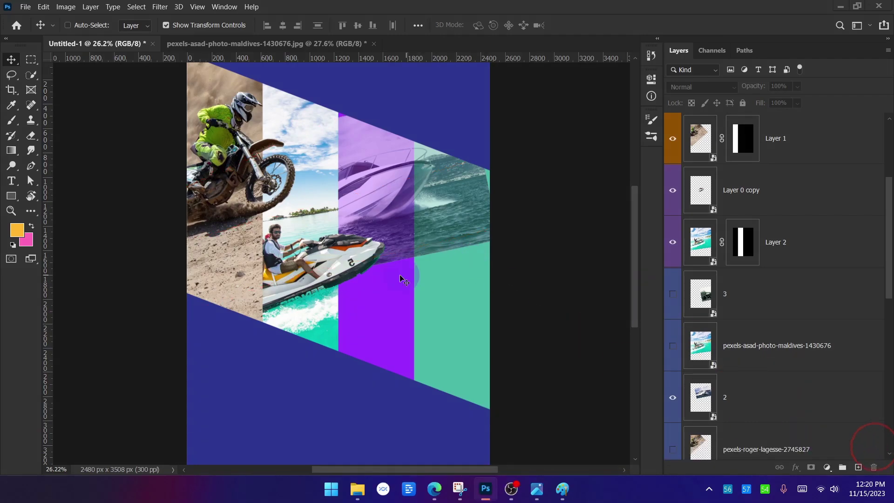
scroll(439, 256, "down", 3)
scroll(439, 251, "up", 5)
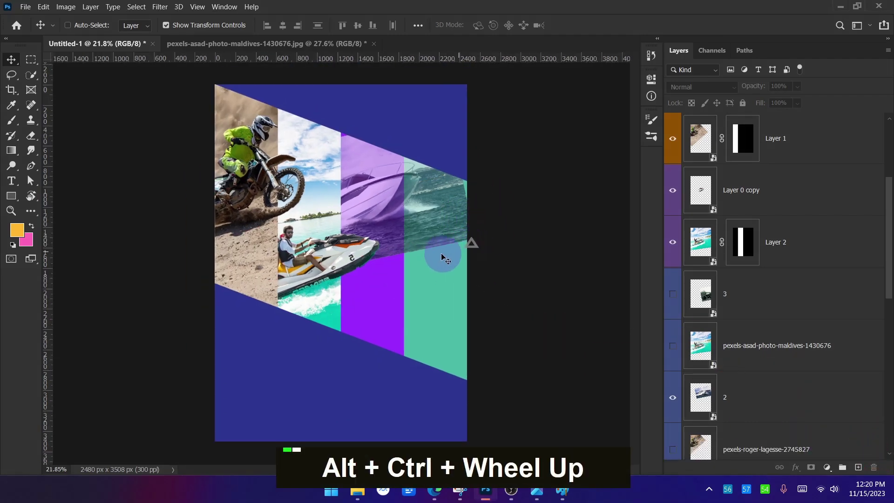
Step: Open the yacht photo 2.jpg from File Explorer as a separate document in Photoshop
left_click(357, 489)
left_click(231, 121)
key("alt+Tab")
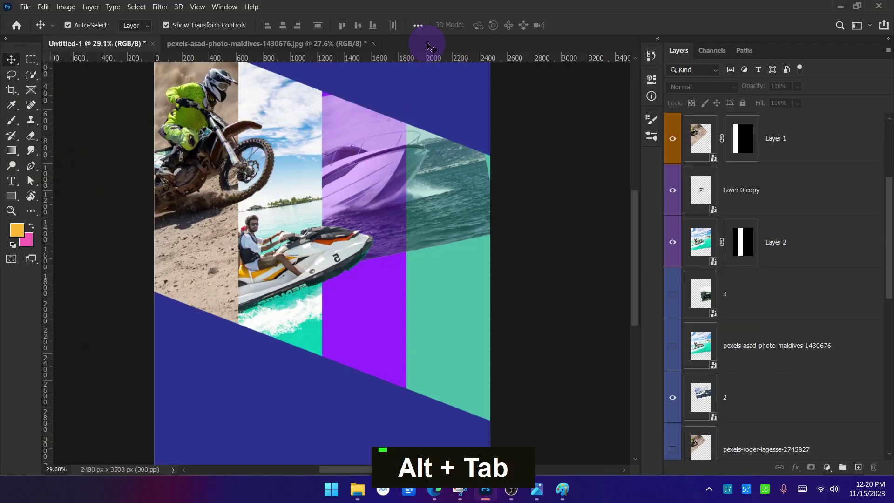
left_click_drag(429, 46, 429, 47)
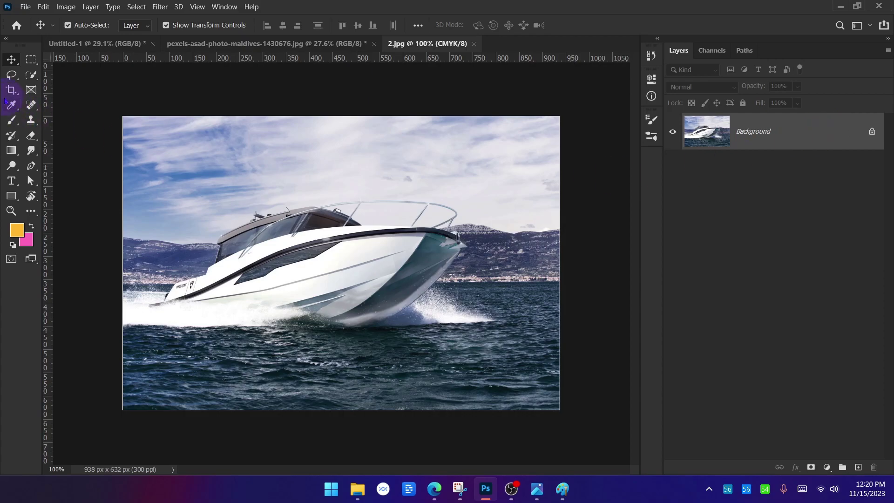
left_click(310, 43)
left_click(100, 43)
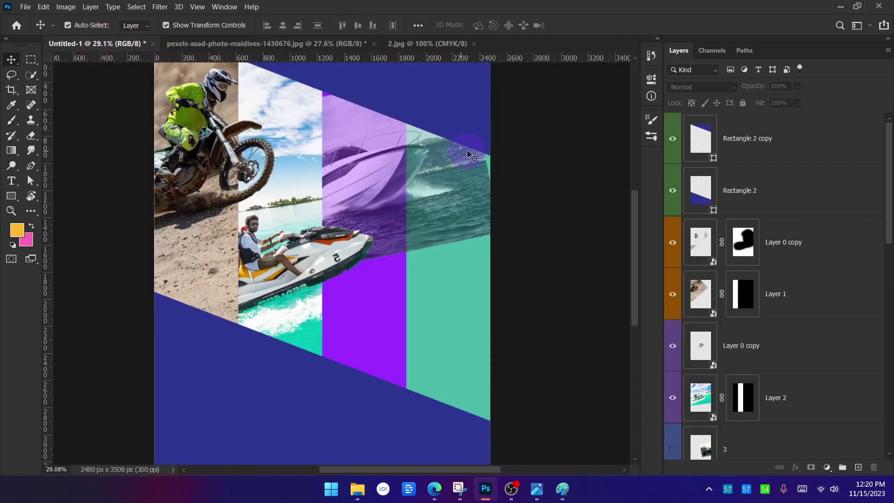
scroll(472, 156, "up", 6)
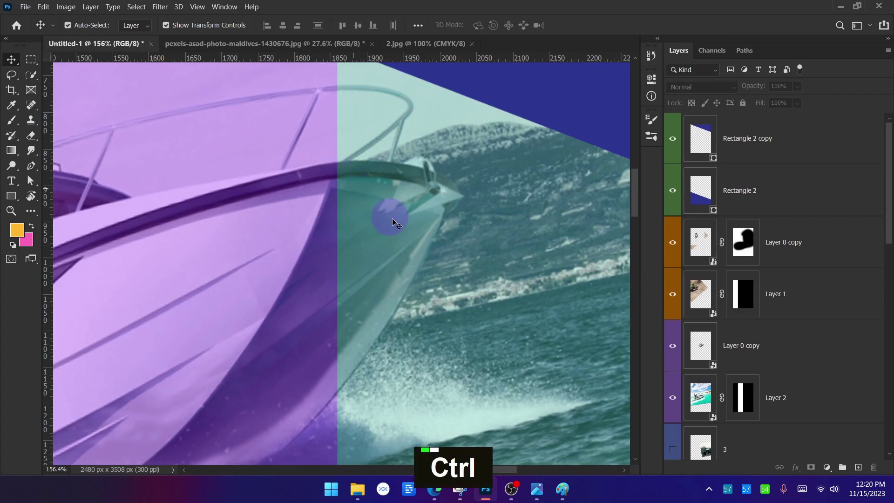
scroll(384, 208, "down", 2)
Step: Select the front of the yacht's hull in 2.jpg using Quick Selection with a brush size of 50
left_click(416, 44)
scroll(492, 276, "up", 5)
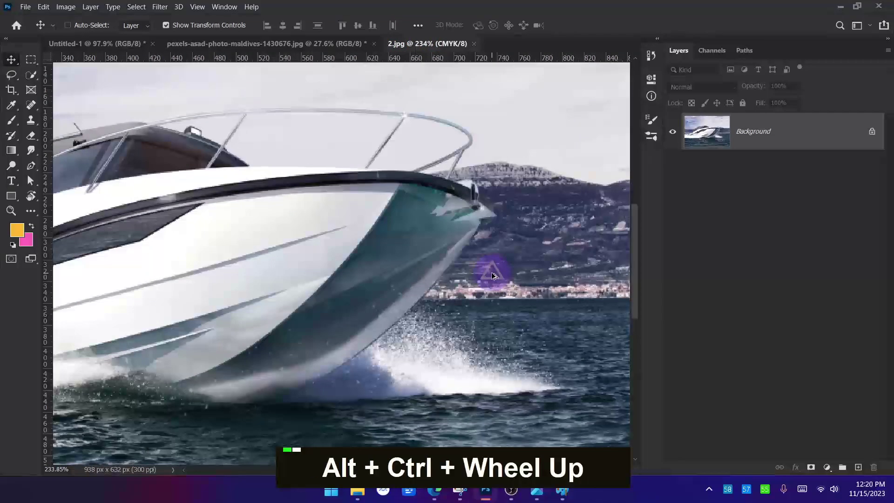
left_click(29, 76)
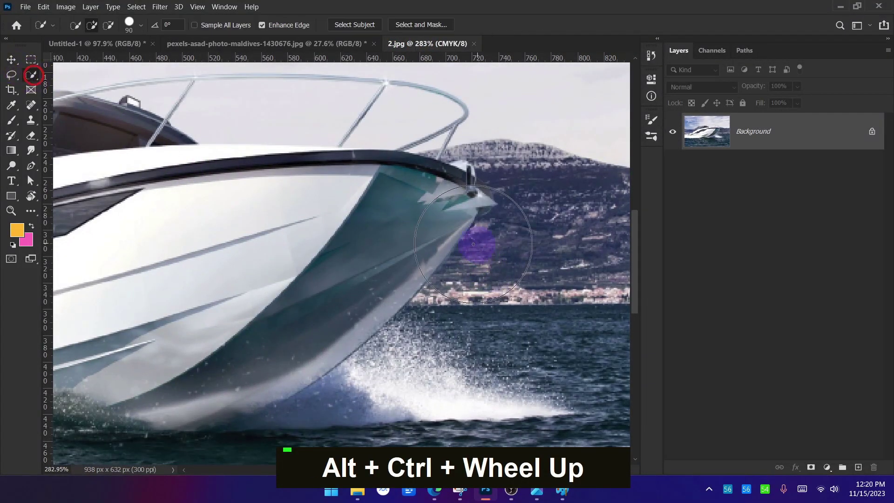
key("bracketleft")
key("bracketleft")
key("bracketleft")
key("bracketleft")
mouse_move(399, 219)
left_mouse_down()
mouse_move(331, 220)
mouse_move(374, 190)
mouse_move(348, 183)
mouse_move(283, 206)
left_mouse_up()
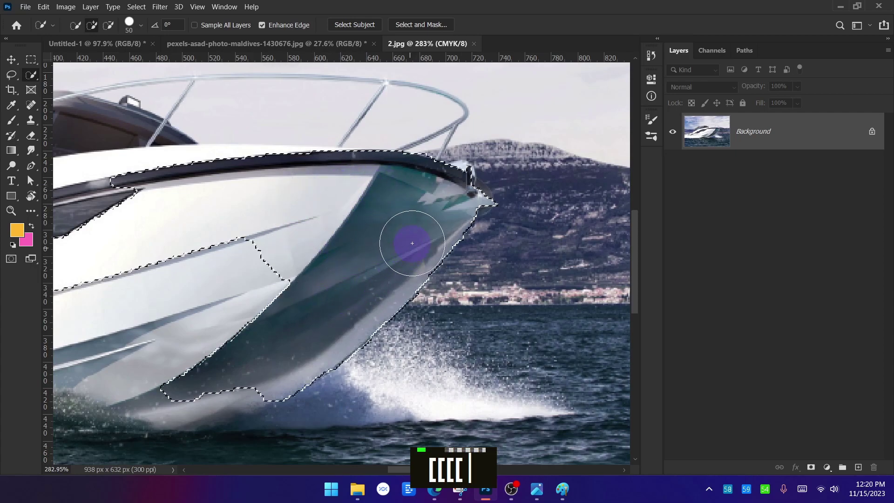
Step: Add the pointed tip of the yacht's bow to the selection with a Quick Selection brush size of 20
scroll(494, 191, "up", 3)
key("bracketleft")
key("bracketleft")
key("bracketleft")
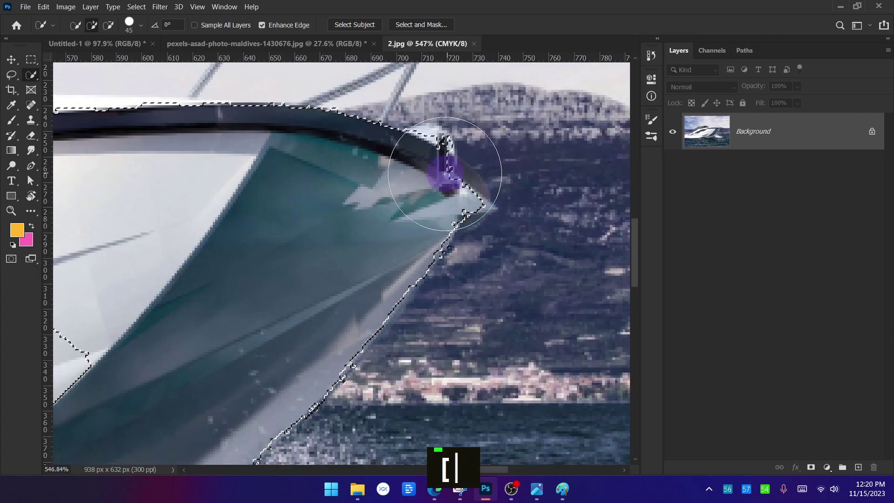
double_click(442, 181)
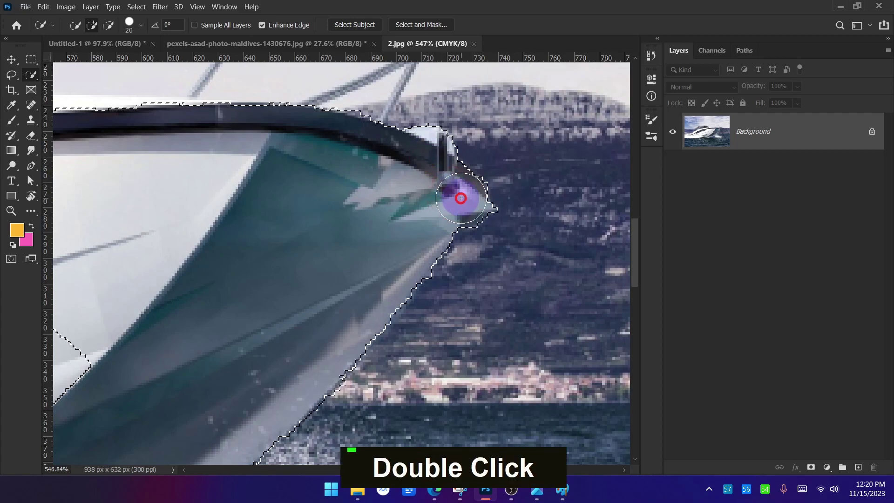
scroll(398, 221, "down", 2)
scroll(397, 221, "down", 1)
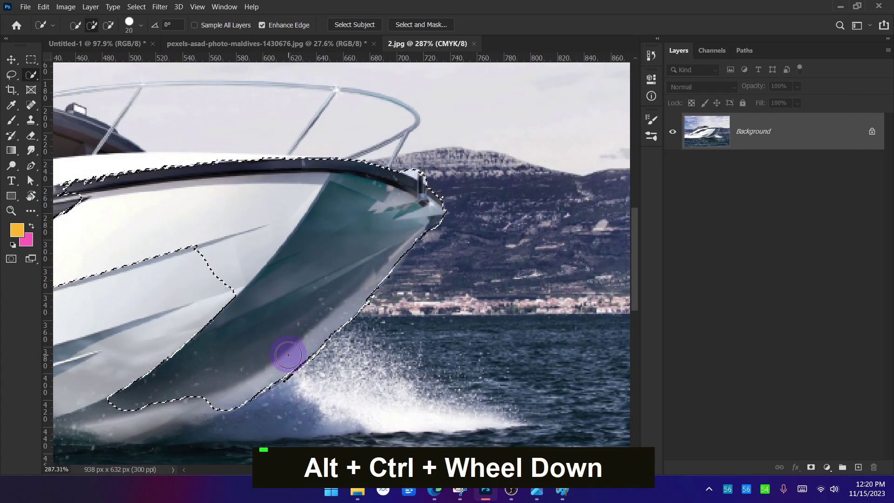
scroll(431, 110, "up", 2)
left_click_drag(337, 144, 371, 206)
scroll(379, 176, "up", 6)
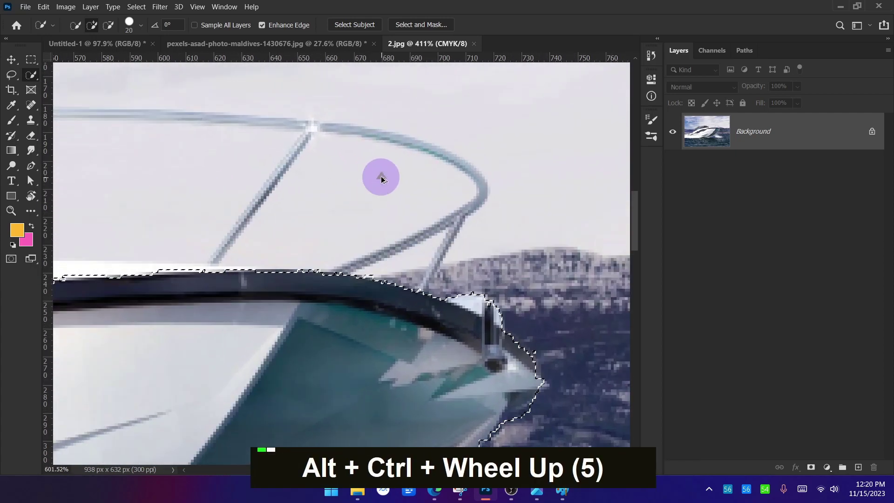
left_click(178, 319)
left_click(330, 338)
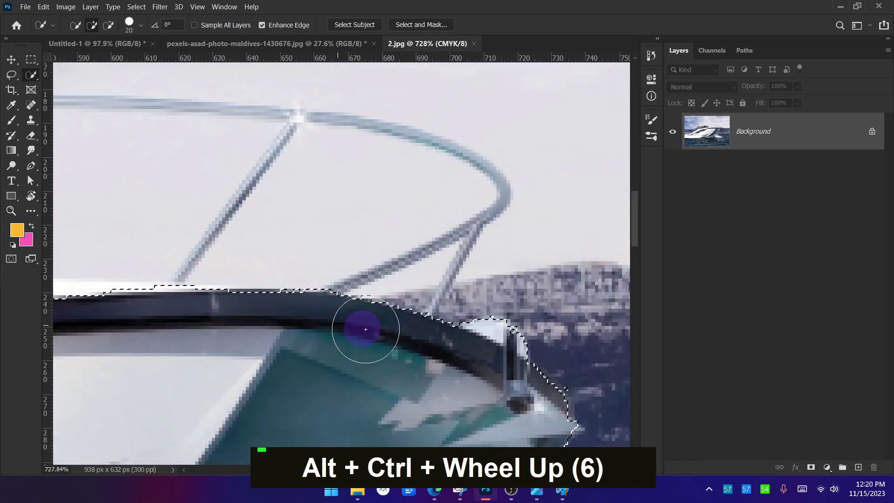
Step: Add the front curve of the bow railing and its two slanted supports to the yacht selection with the Polygonal Lasso
right_click(21, 81)
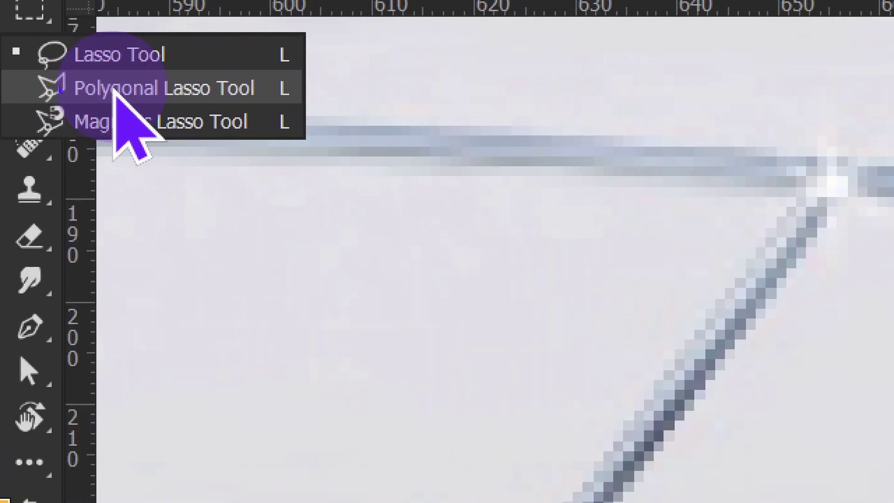
left_click(114, 90)
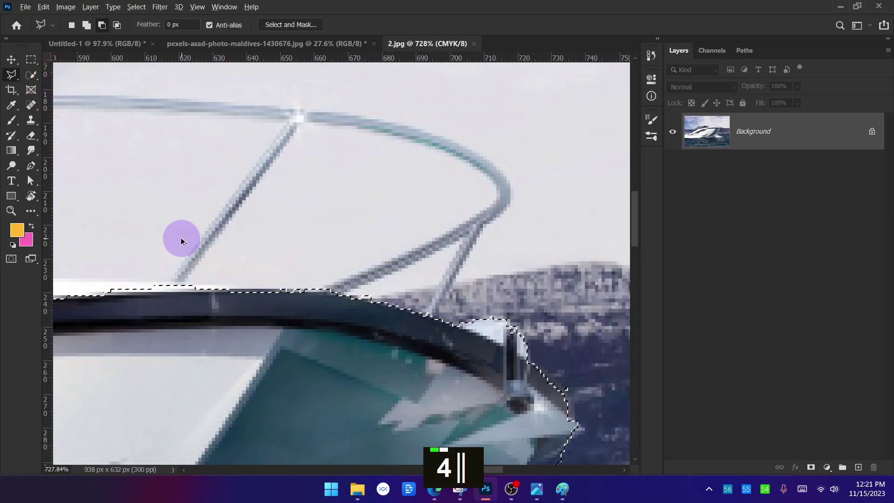
scroll(240, 269, "up", 1, "ctrl+alt")
scroll(365, 196, "down", 1, "ctrl+alt")
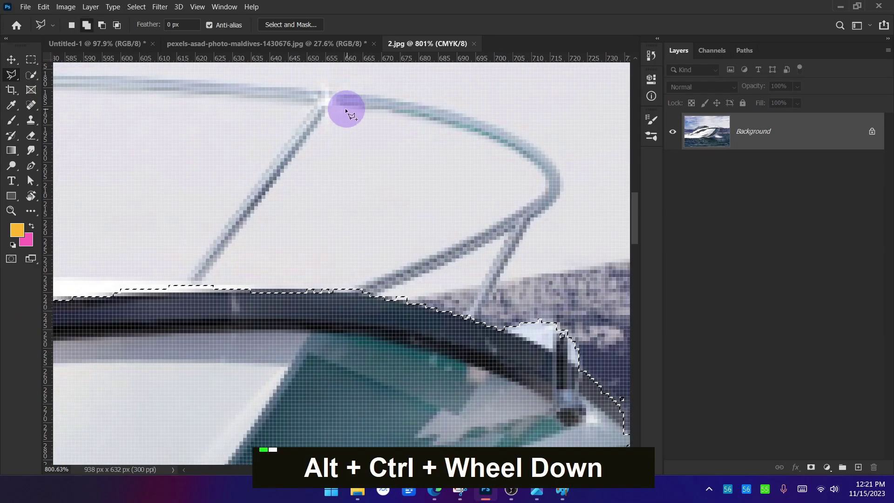
left_click(345, 108, "shift")
left_click(406, 117)
left_click(462, 128)
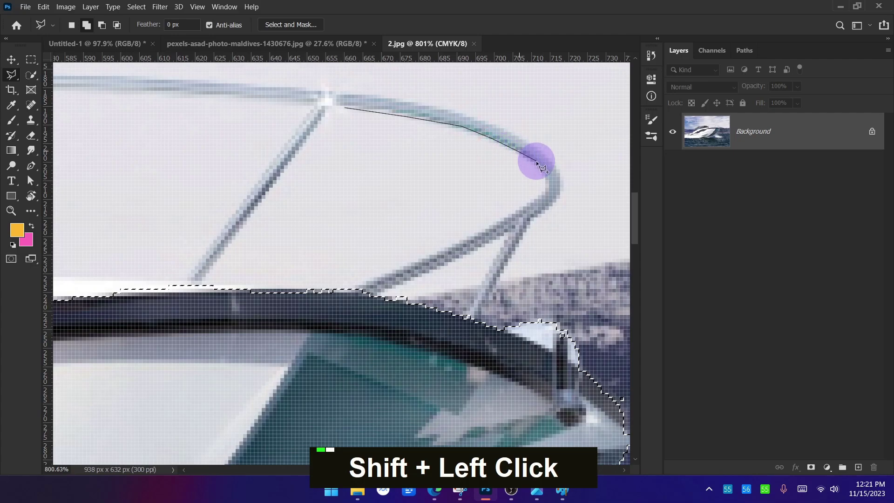
left_click(547, 190)
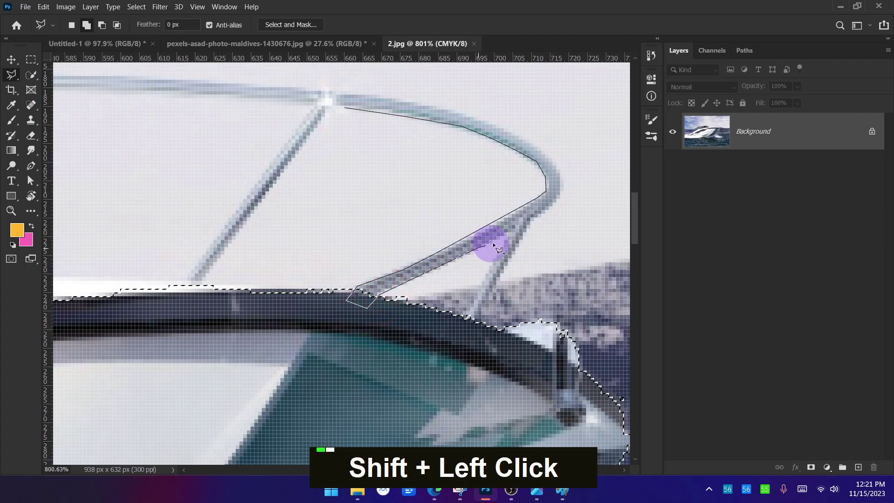
left_click(512, 232)
left_click(484, 324)
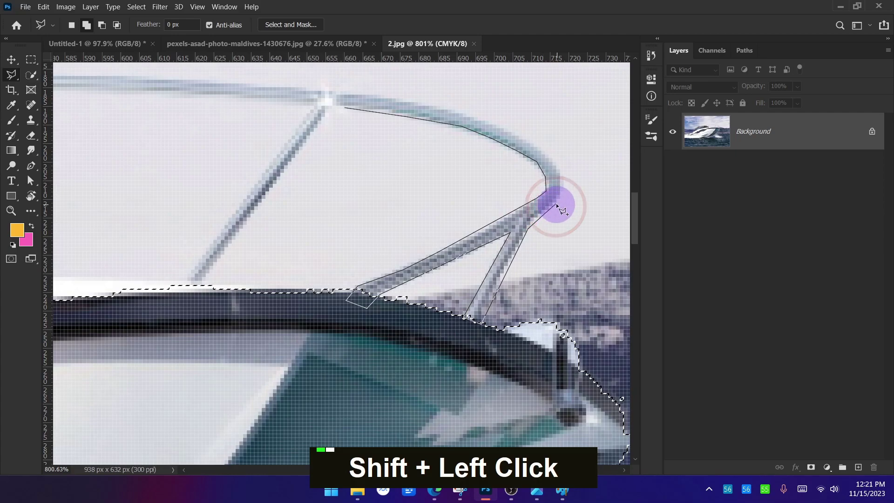
left_click(561, 167)
left_click(535, 147)
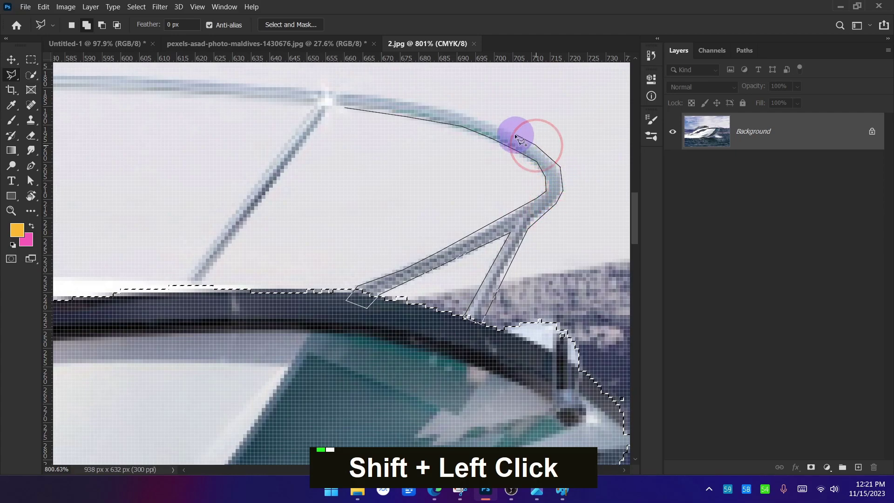
left_click(502, 126)
left_click(456, 111)
left_click(351, 92)
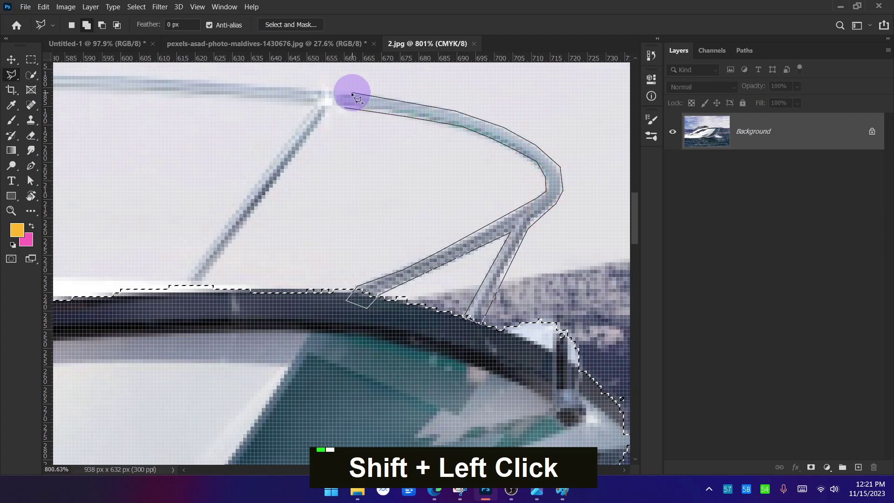
left_click(346, 105, "shift")
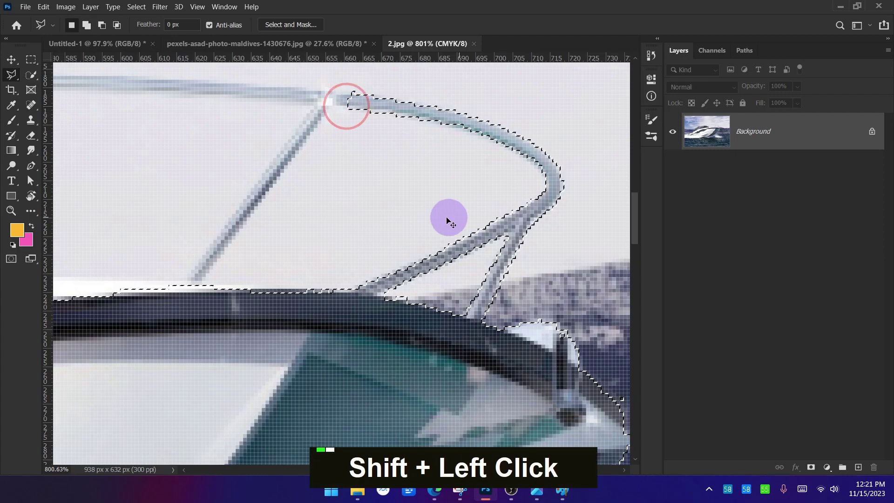
Step: Output the yacht hull selection from Select and Mask as a New Layer with Layer Mask
scroll(447, 217, "down", 5)
scroll(444, 220, "down", 6)
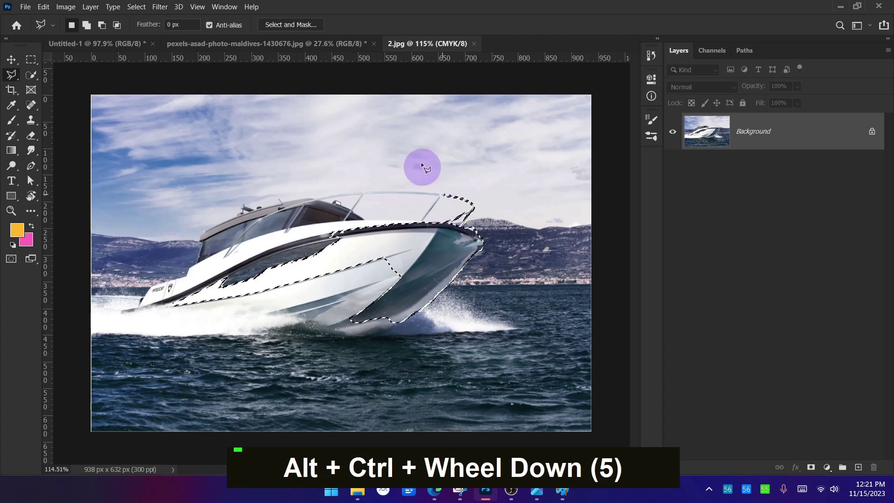
left_click(291, 25)
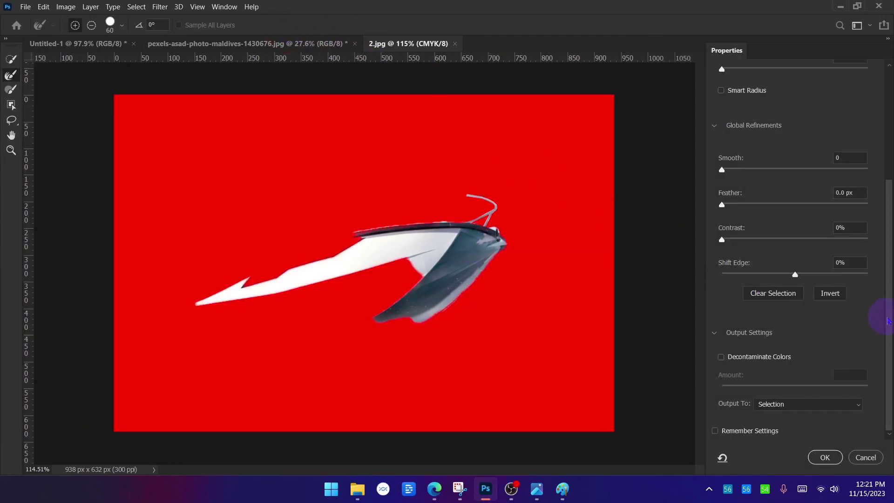
left_click(832, 403)
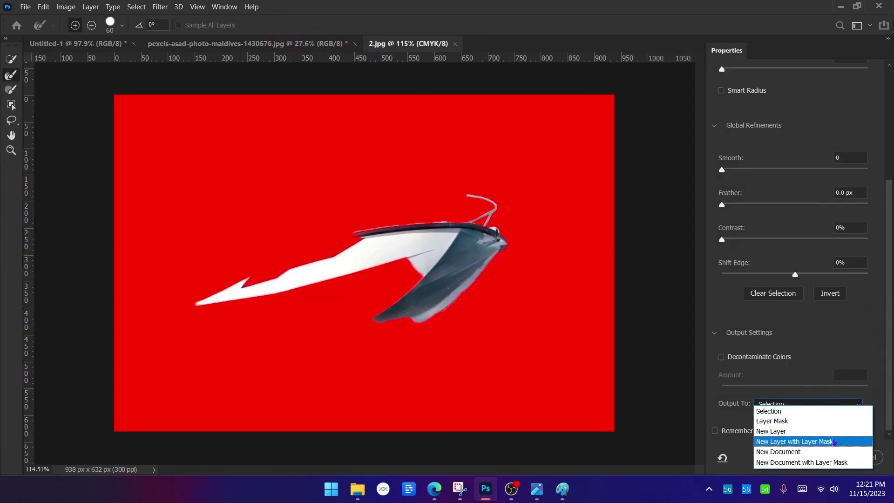
left_click(834, 441)
left_click(825, 458)
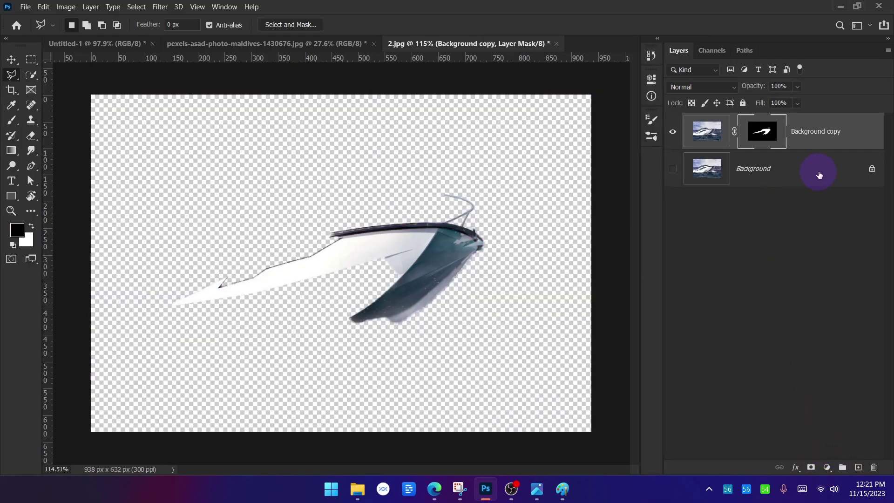
right_click(818, 176)
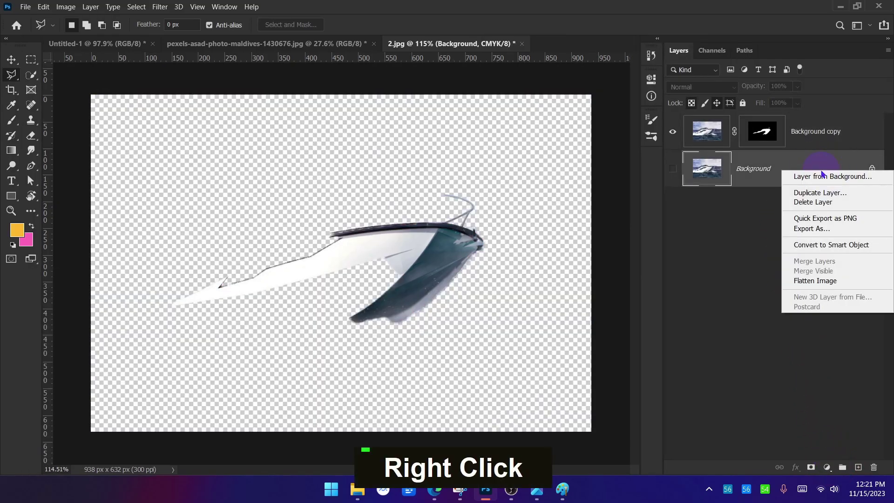
left_click(833, 245)
left_click(840, 143)
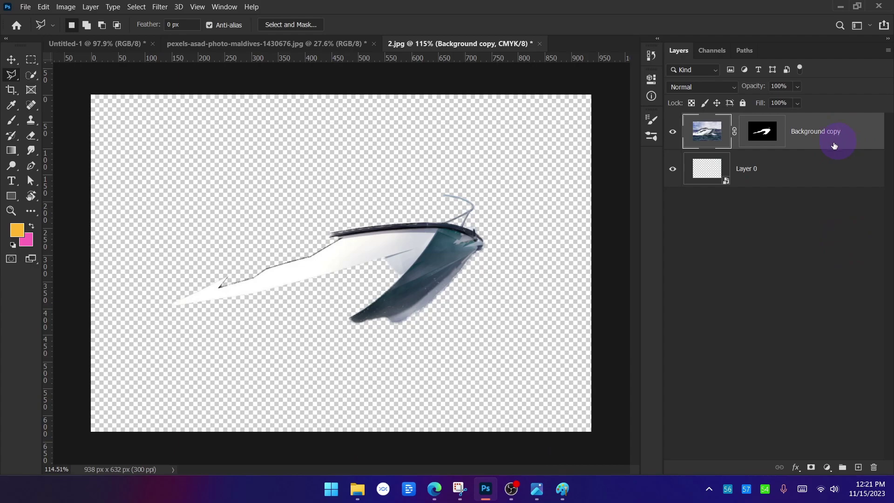
key("ctrl+z")
Step: Make the Background layer visible, and convert it and the masked Background copy into separate smart objects
left_click(675, 171)
left_click(798, 172)
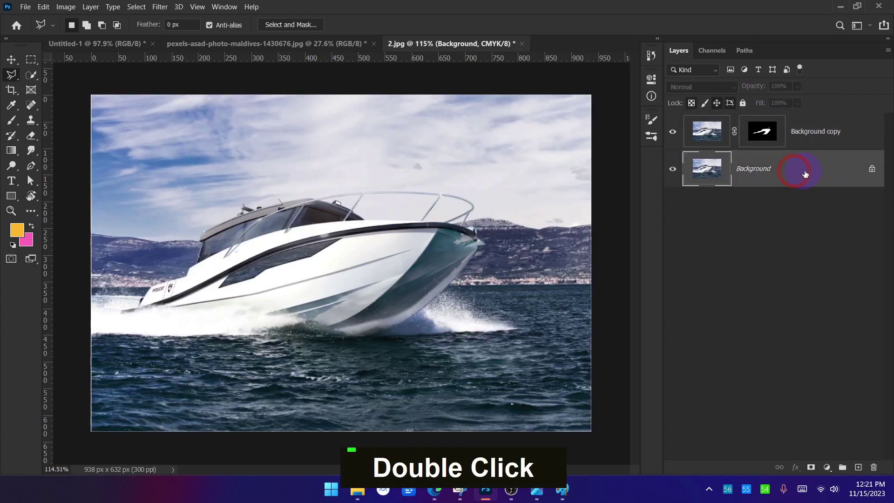
right_click(798, 171)
left_click(832, 243)
left_click(821, 138)
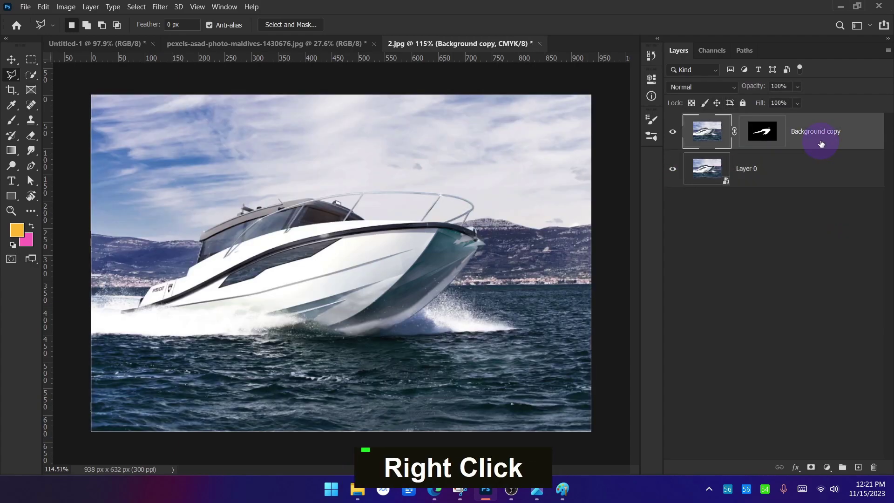
right_click(841, 137)
left_click(745, 149)
left_click(758, 236)
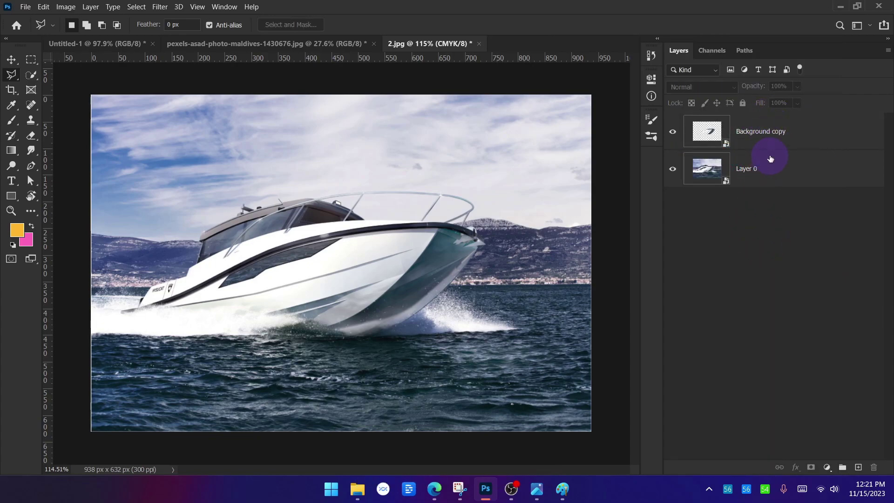
Step: Copy both the full yacht photo layer and the cut-out Background copy from 2.jpg into the Untitled-1 poster document
left_click(11, 60)
left_click(773, 175, "ctrl")
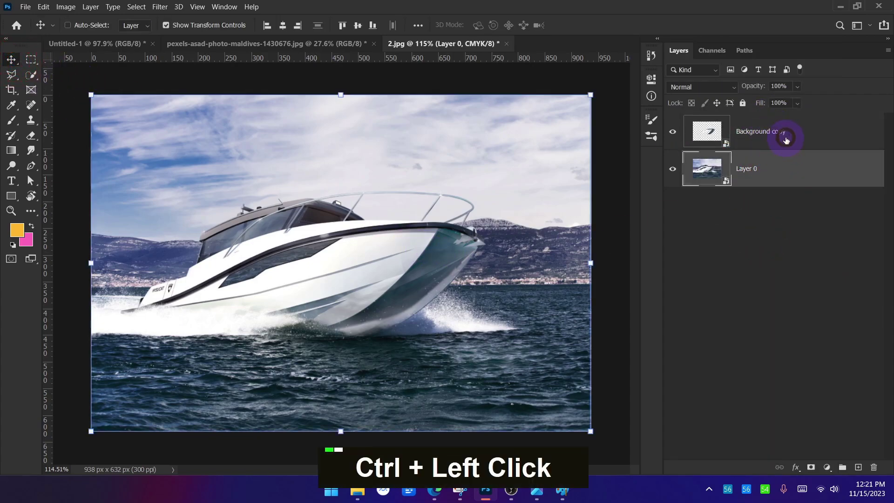
left_click(782, 134, "ctrl")
left_click_drag(403, 236, 113, 49)
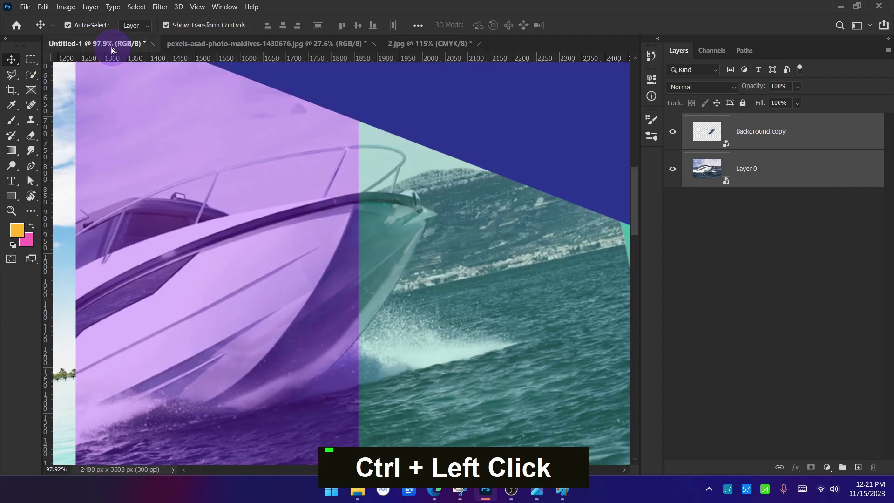
left_click_drag(362, 231, 362, 230)
Step: Set the opacity of Background copy and Layer 3 to 39% and move them over the yacht in the strips
scroll(361, 231, "down", 3, "ctrl+alt")
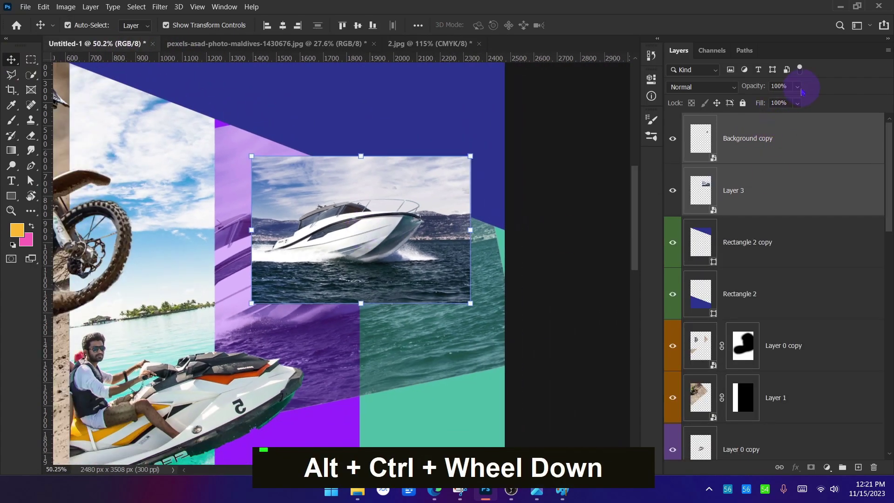
left_click_drag(809, 100, 776, 101)
scroll(368, 245, "up", 1, "ctrl+alt")
left_click_drag(404, 242, 343, 278)
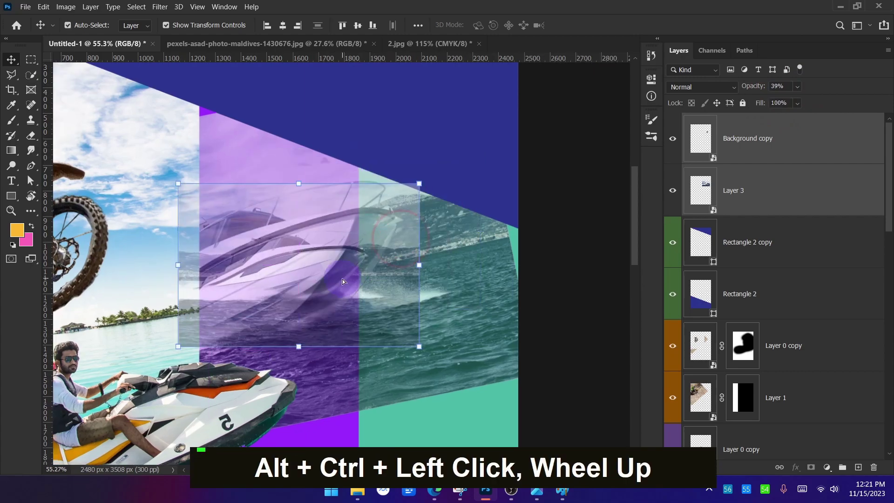
Step: Enlarge Background copy and Layer 3 together to 165.44%, rotate them to -12.44°, and position them over the existing yacht's bow
left_click_drag(421, 349, 543, 431)
left_click_drag(574, 308, 579, 253)
left_click_drag(380, 301, 308, 242)
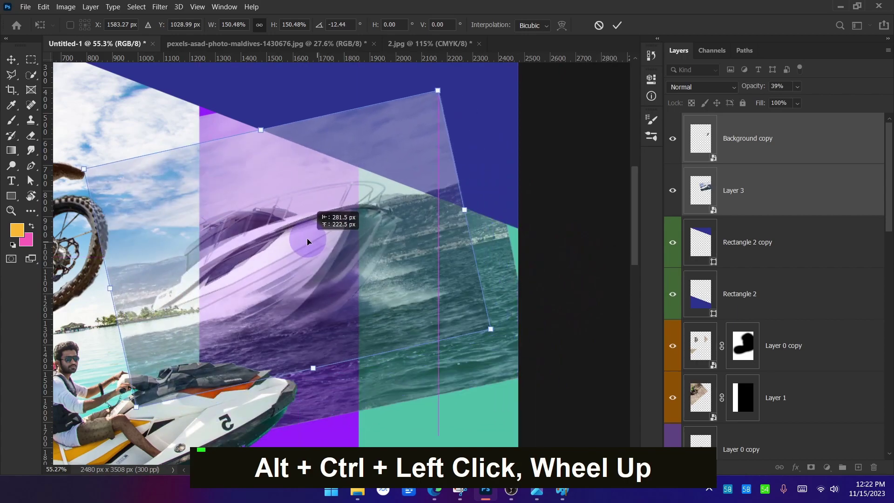
left_click_drag(469, 213, 505, 206)
scroll(329, 222, "up", 4)
left_click_drag(328, 222, 427, 236)
scroll(466, 211, "up", 2)
scroll(427, 235, "down", 3)
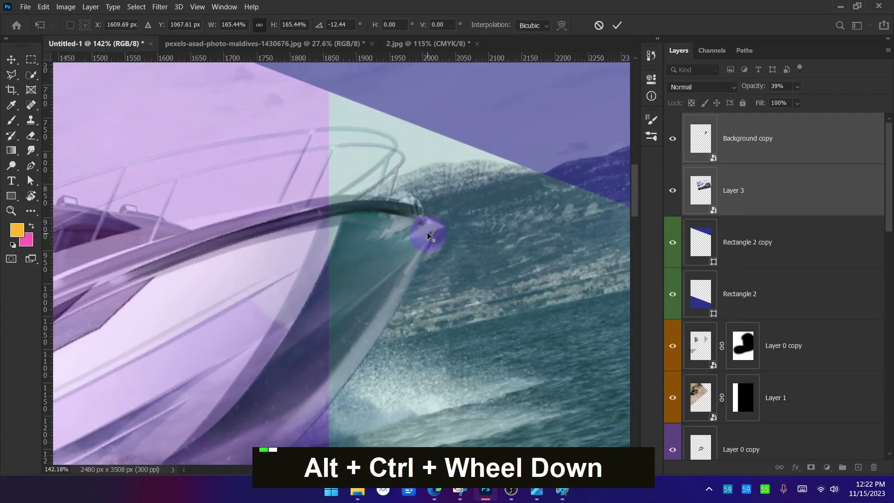
scroll(428, 236, "down", 1)
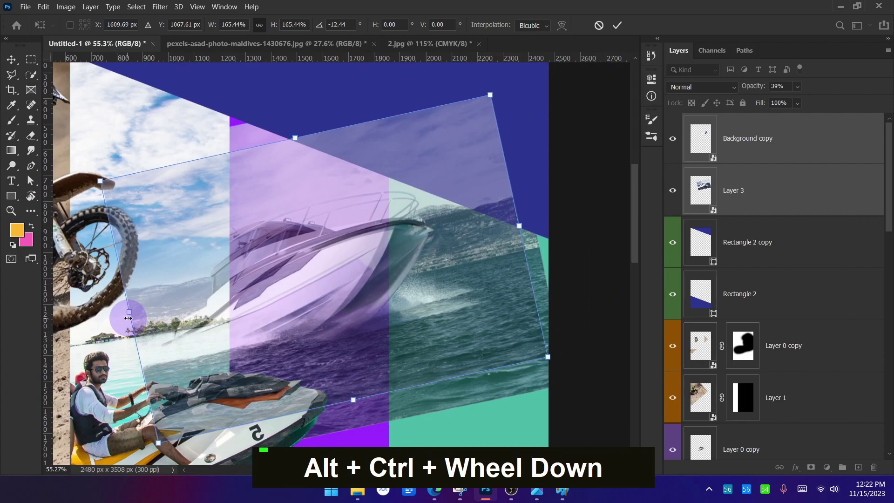
Step: Enlarge the two transparent yacht layers to 200.10%, align their bow tip with the yacht underneath, and apply the transform
left_click_drag(128, 318, 67, 339)
scroll(427, 239, "up", 4)
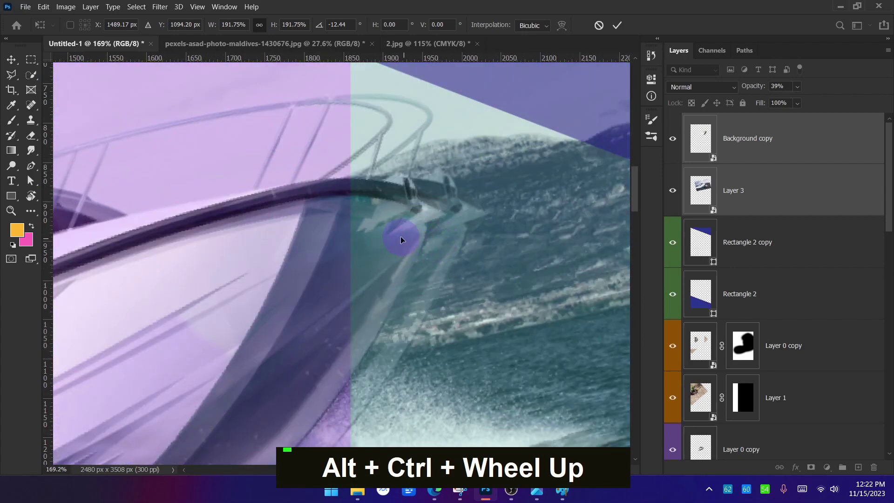
left_click_drag(401, 239, 439, 239)
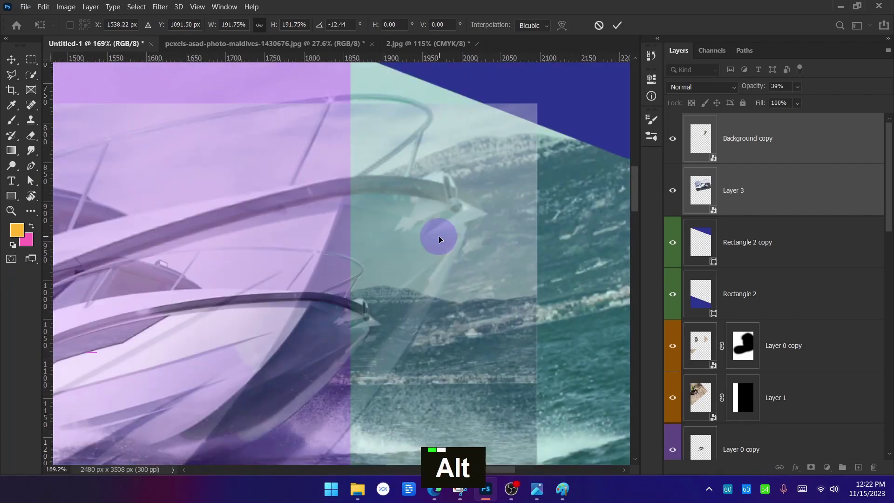
scroll(438, 236, "down", 5)
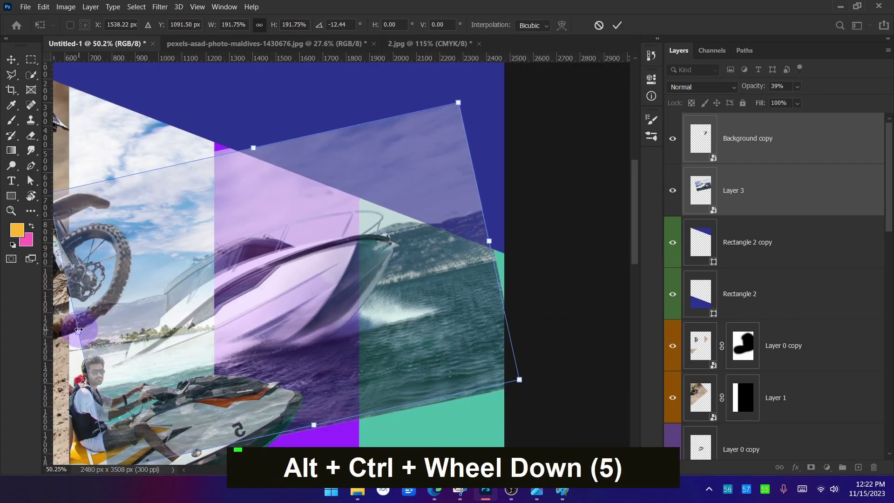
left_click_drag(78, 330, 60, 335)
scroll(386, 238, "up", 7)
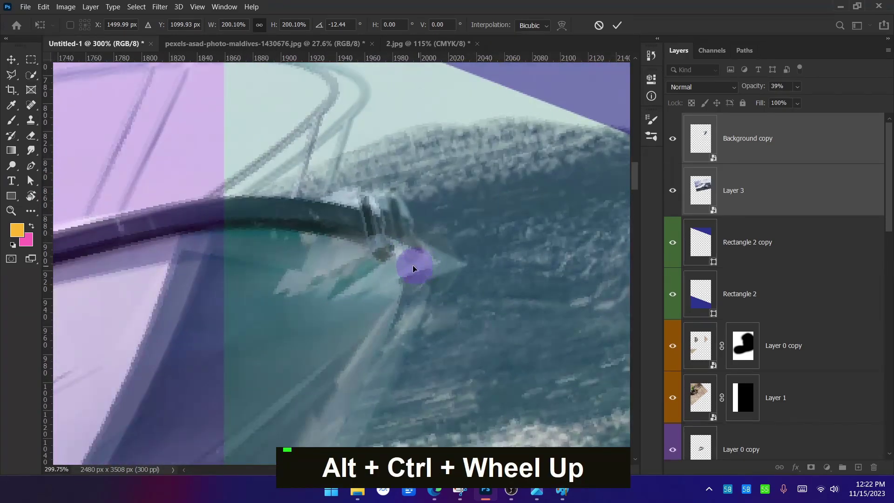
left_click_drag(413, 265, 429, 261)
scroll(429, 261, "down", 7)
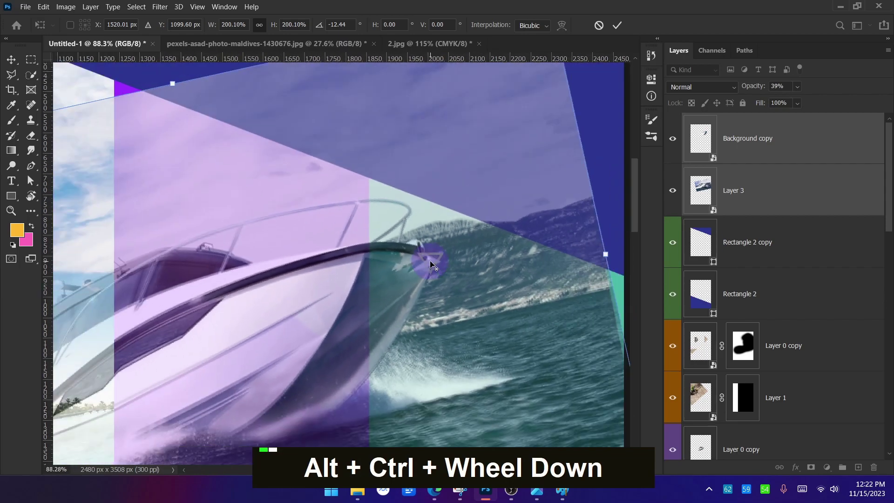
scroll(291, 166, "down", 4, "ctrl+alt")
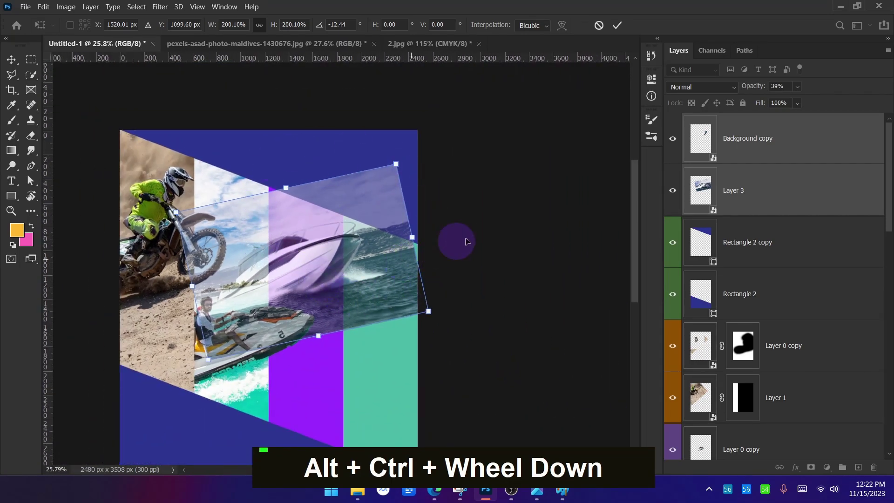
scroll(512, 224, "down", 3)
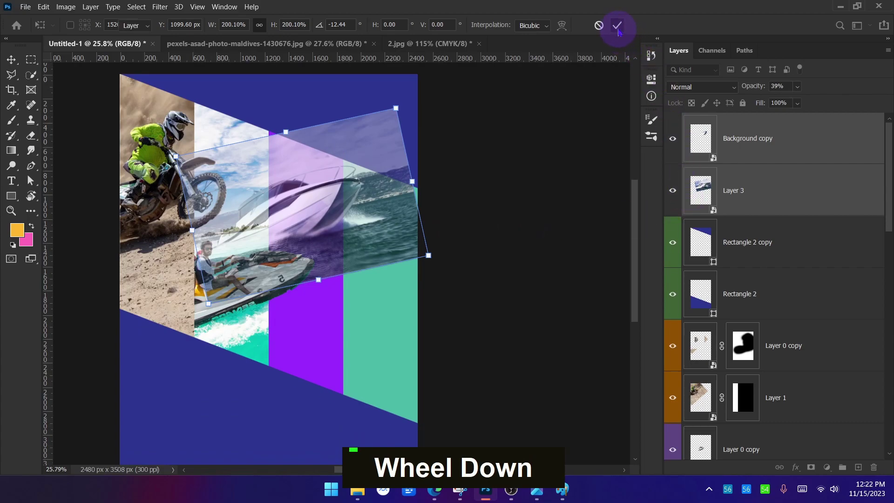
left_click(617, 26)
Step: Hide the earlier yacht reference layer named 2
scroll(775, 296, "down", 3)
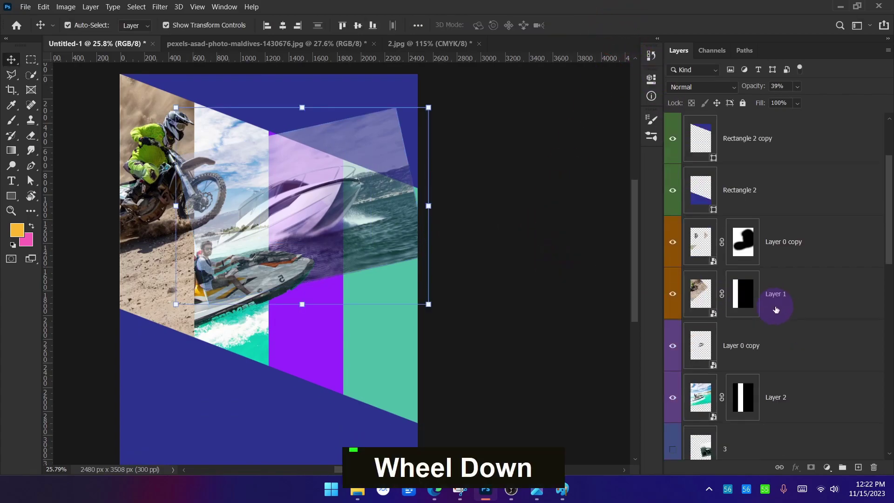
left_click(777, 310)
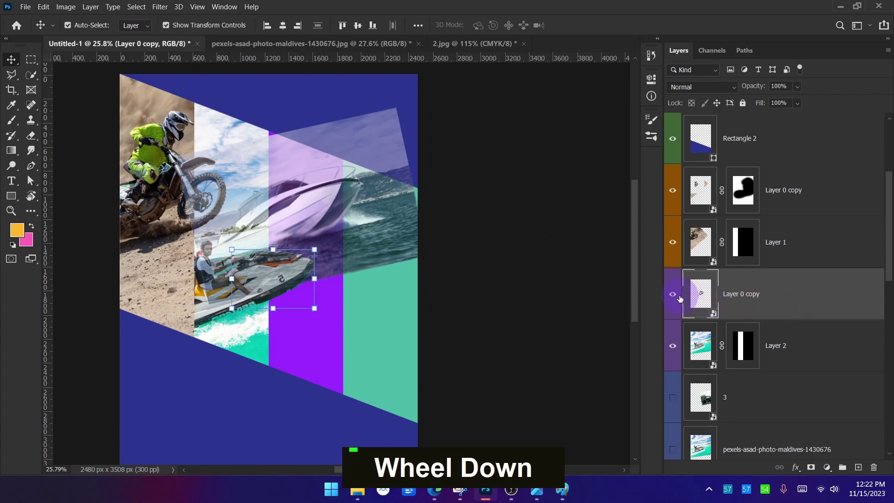
scroll(782, 364, "down", 2)
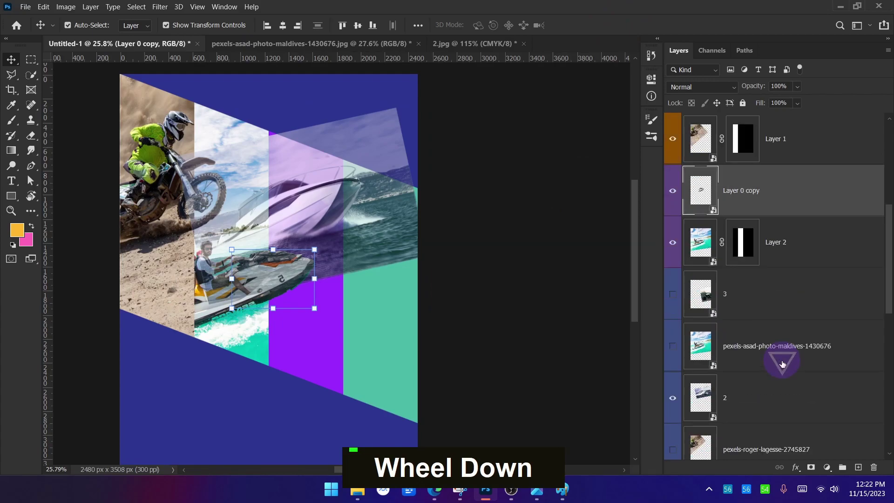
scroll(773, 329, "down", 1)
left_click(761, 340)
left_click(673, 346)
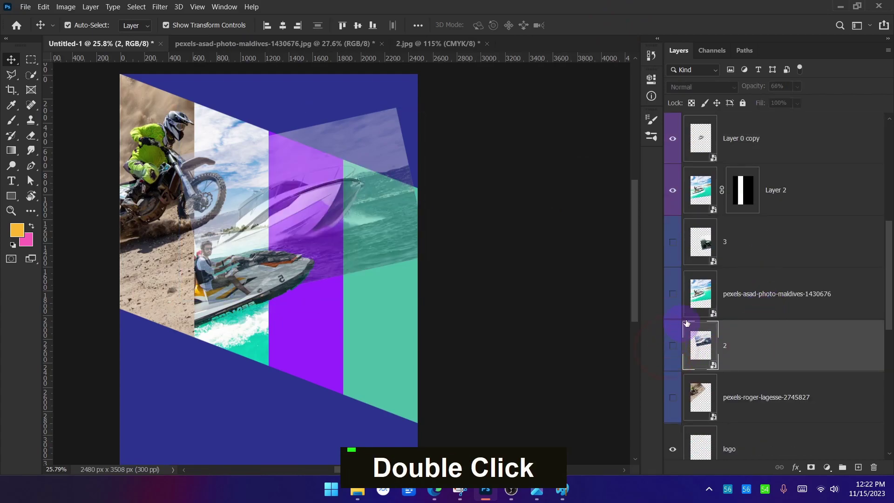
Step: Set the opacity of Background copy and Layer 3 to 100% and deselect them
scroll(777, 289, "up", 6)
left_click(742, 186)
left_click(753, 143, "ctrl")
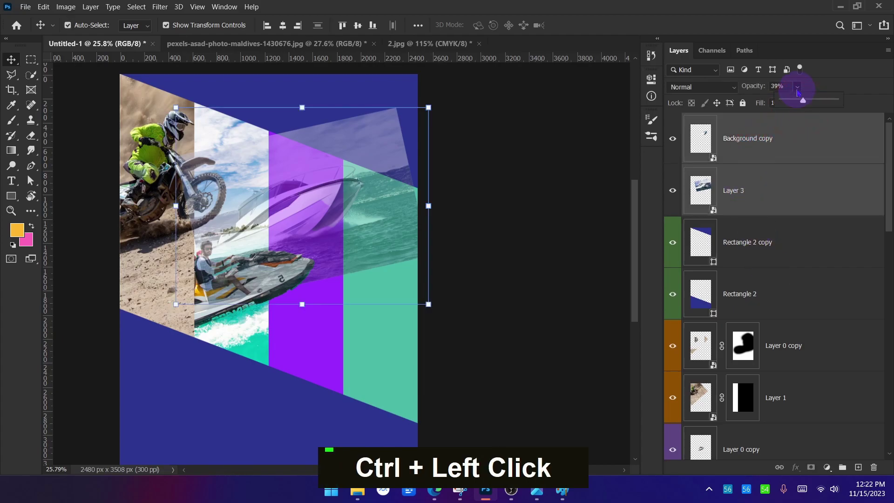
left_click_drag(811, 107, 836, 102)
left_click(534, 249)
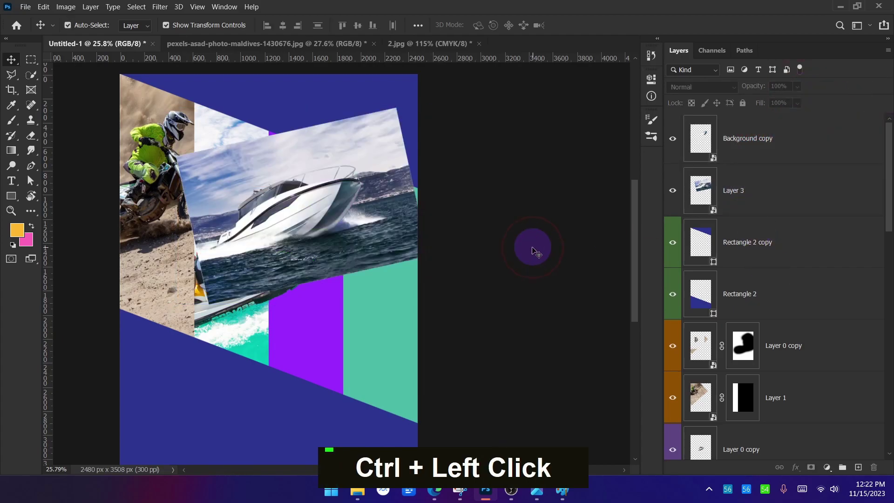
Step: Examine the part of the purple strip beneath the yacht photo that the photo leaves uncovered
scroll(240, 249, "up", 3)
scroll(413, 326, "up", 2)
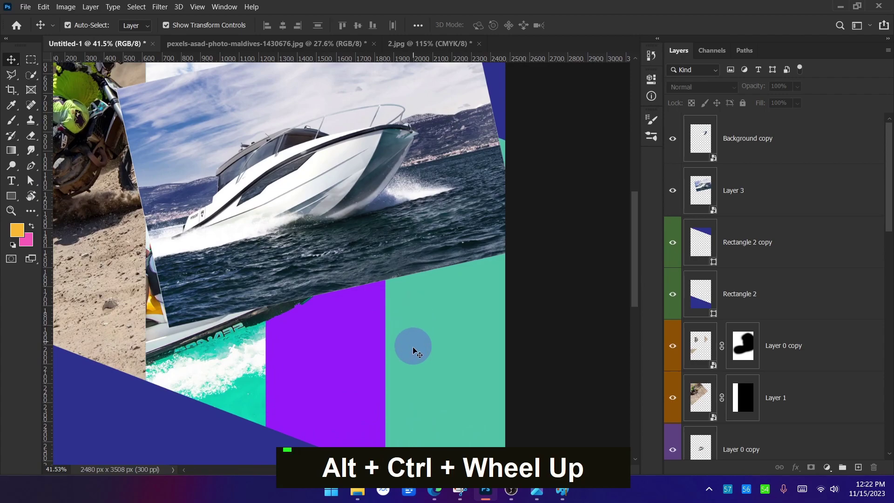
left_click_drag(413, 347, 415, 284)
key("ctrl+alt+a")
mouse_move(280, 246)
left_mouse_down()
mouse_move(390, 220)
mouse_move(331, 256)
mouse_move(266, 317)
mouse_move(334, 325)
mouse_move(346, 349)
mouse_move(317, 360)
left_mouse_up()
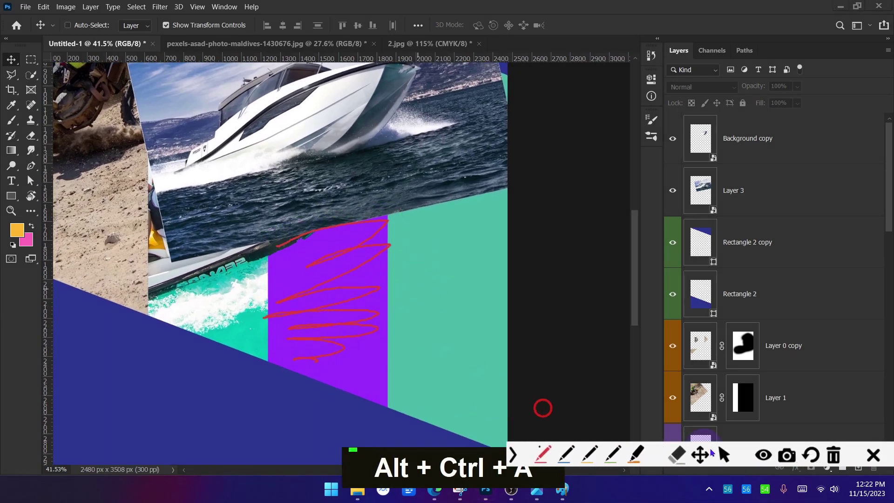
left_click(874, 455)
scroll(370, 335, "down", 3)
left_click(372, 177, "ctrl")
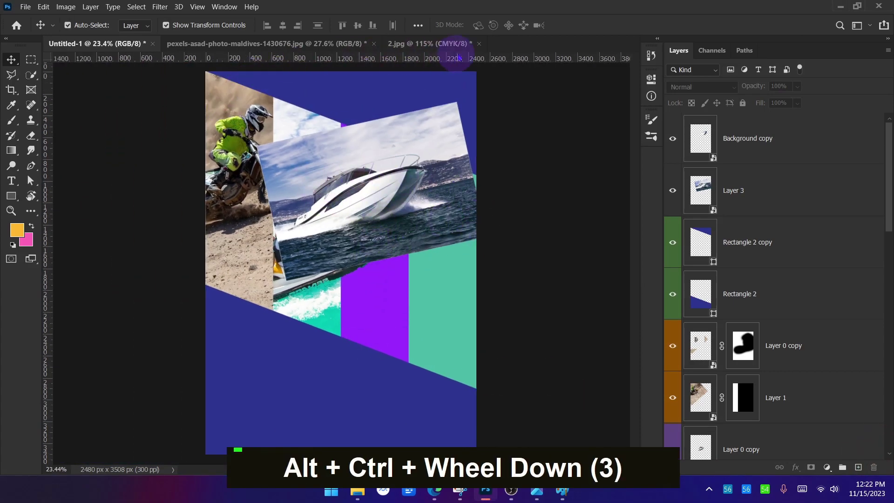
Step: In 2.jpg, activate the Crop tool and rasterize Layer 0
left_click(434, 44)
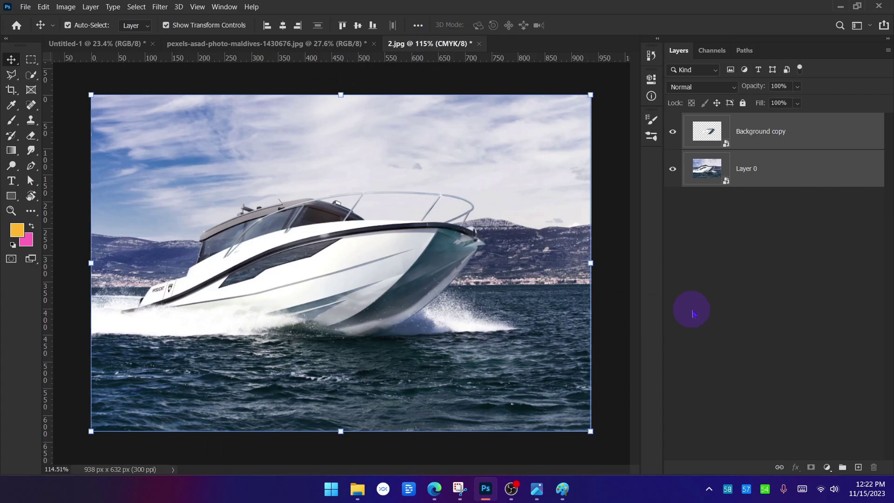
left_click(773, 300)
scroll(296, 279, "down", 4, "ctrl+alt")
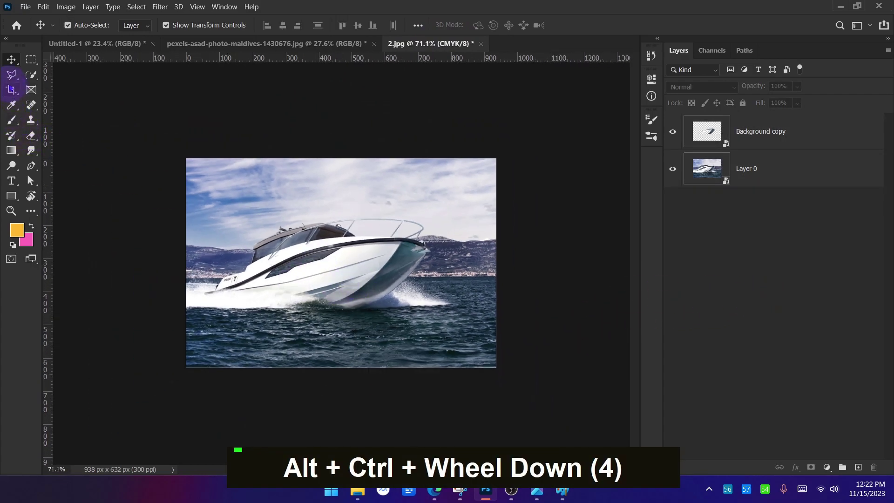
left_click(11, 89)
left_click(747, 173)
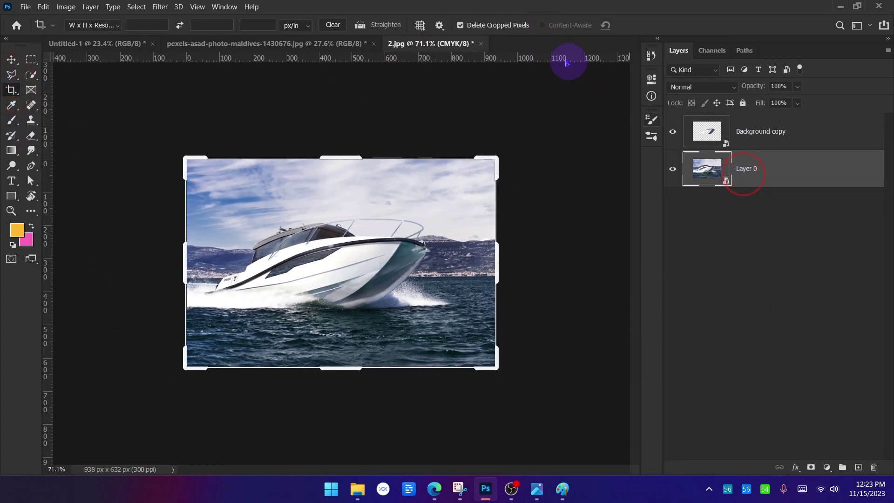
key("ctrl")
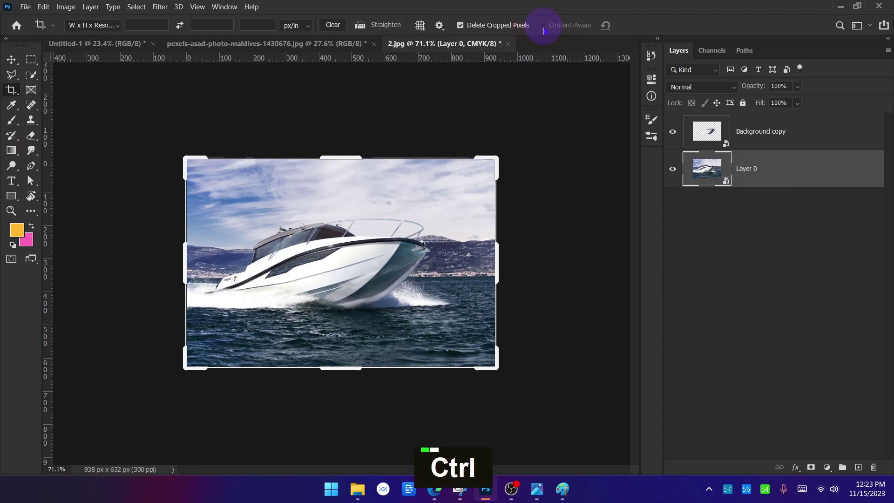
right_click(786, 173)
left_click(727, 205)
Step: Extend the canvas of 2.jpg downward to 938 x 895 px with a Content-Aware crop that fills in more sea
left_click(550, 28)
scroll(352, 339, "down", 1)
left_click_drag(345, 358, 343, 387)
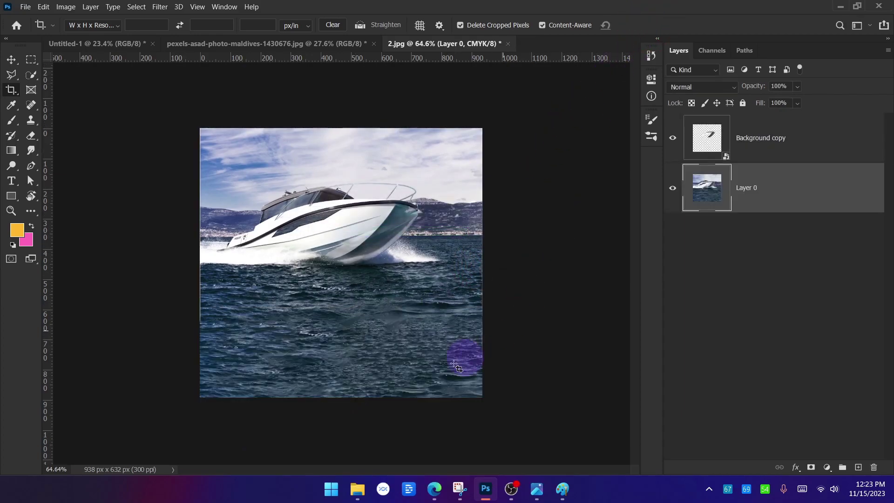
scroll(356, 404, "up", 1)
scroll(353, 289, "down", 1)
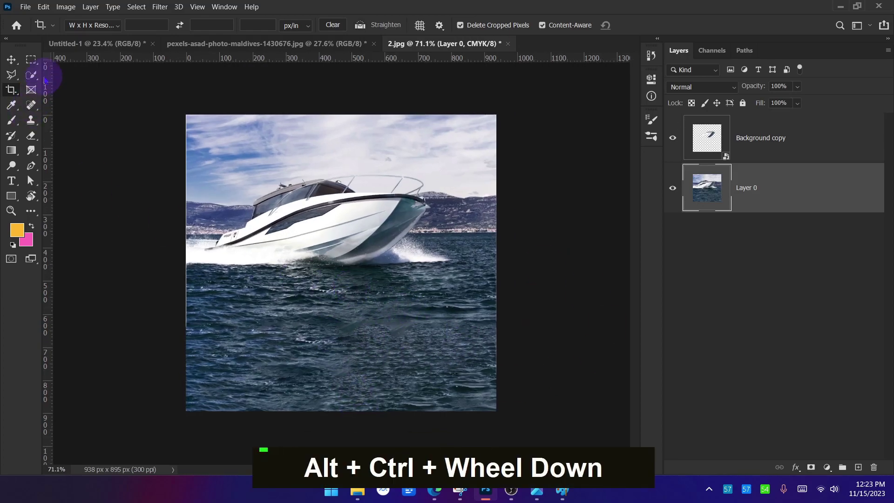
Step: Copy a rectangular area of sea below the yacht from Layer 0 onto a new layer and convert it to a smart object
left_click(31, 60)
left_click_drag(255, 417, 396, 274)
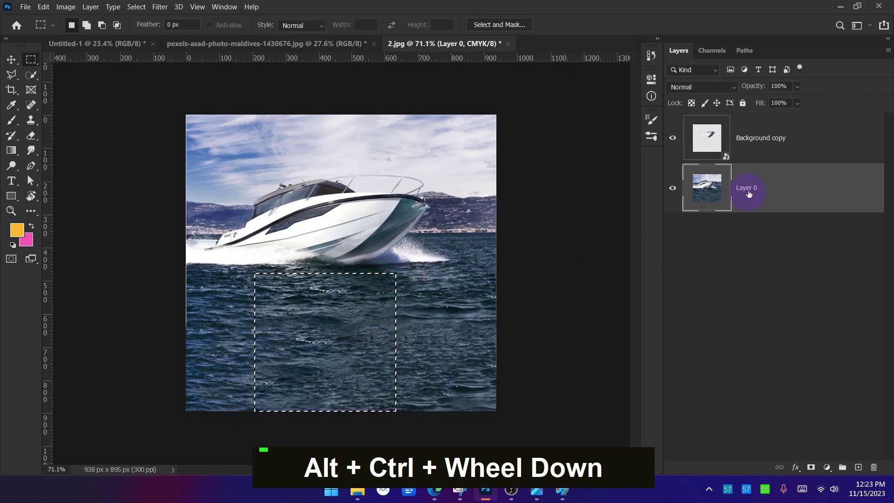
key("ctrl+c")
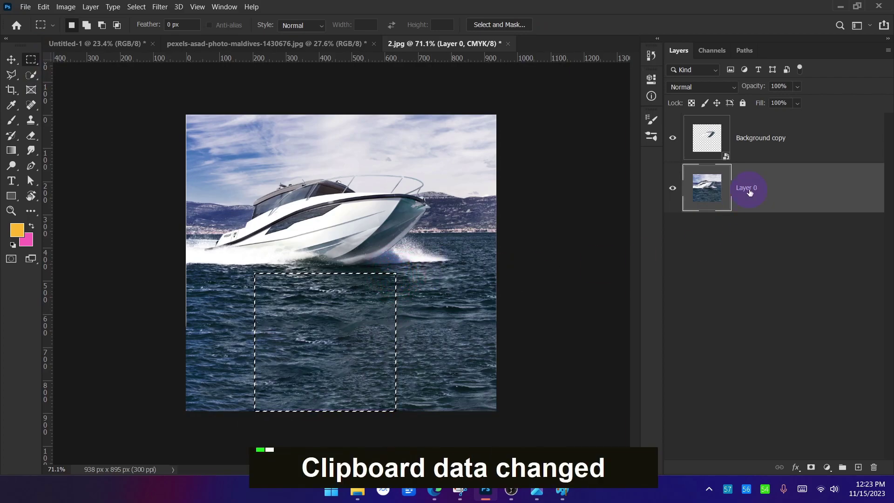
key("ctrl+v")
right_click(814, 188)
left_click(700, 149)
Step: Bring the sea patch into Untitled-1, scale it to 295.51%, rotate it to -11.36°, and place it directly below the yacht photo
left_click(11, 59)
left_click_drag(311, 286, 510, 369)
scroll(391, 312, "up", 2)
left_click_drag(515, 410, 535, 385)
left_click_drag(466, 321, 413, 318)
left_click_drag(467, 371, 507, 387)
left_click_drag(416, 336, 396, 329)
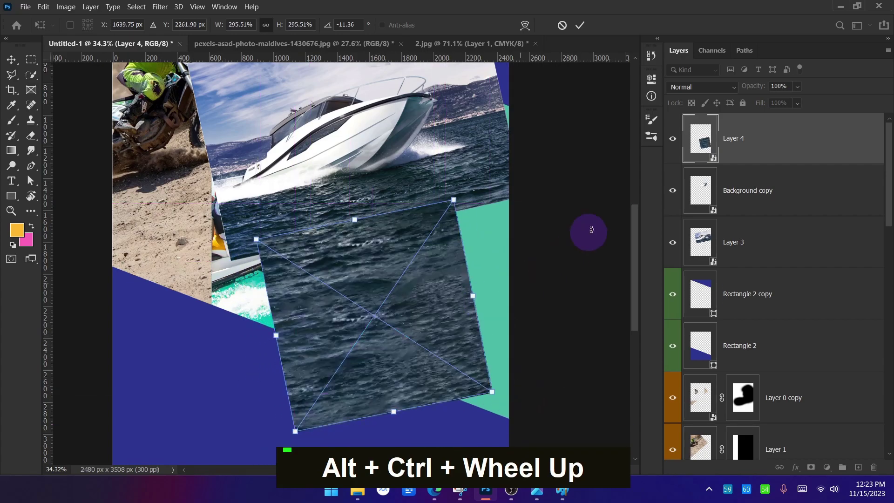
left_click(580, 26)
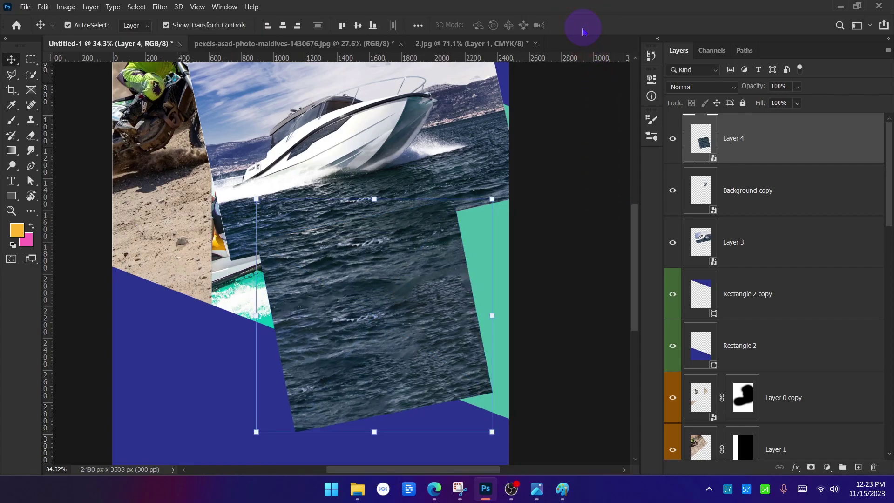
left_click(545, 210)
Step: Temporarily hide Layer 4, Background copy and Layer 3 to identify the purple strip's layer, and show them again
scroll(554, 234, "up", 2)
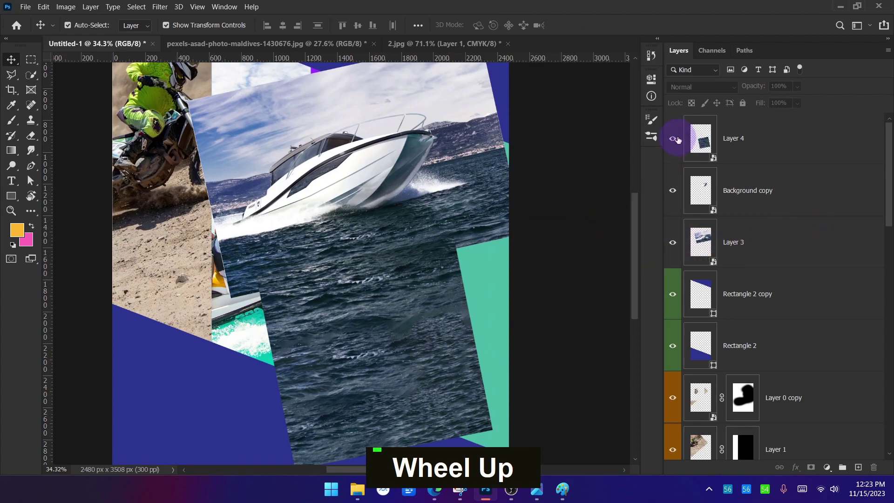
left_click(673, 243)
left_click(372, 158)
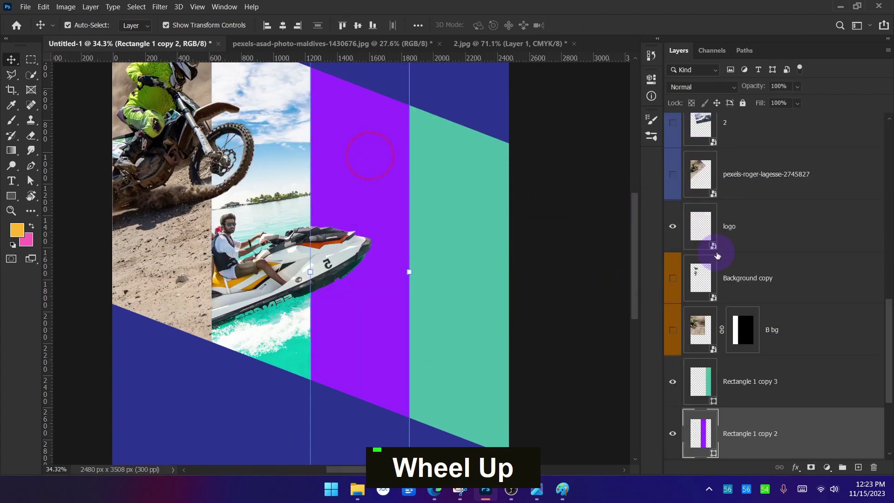
scroll(717, 255, "up", 2)
scroll(718, 255, "up", 5)
left_click_drag(686, 253, 680, 151)
left_click_drag(671, 227, 670, 242)
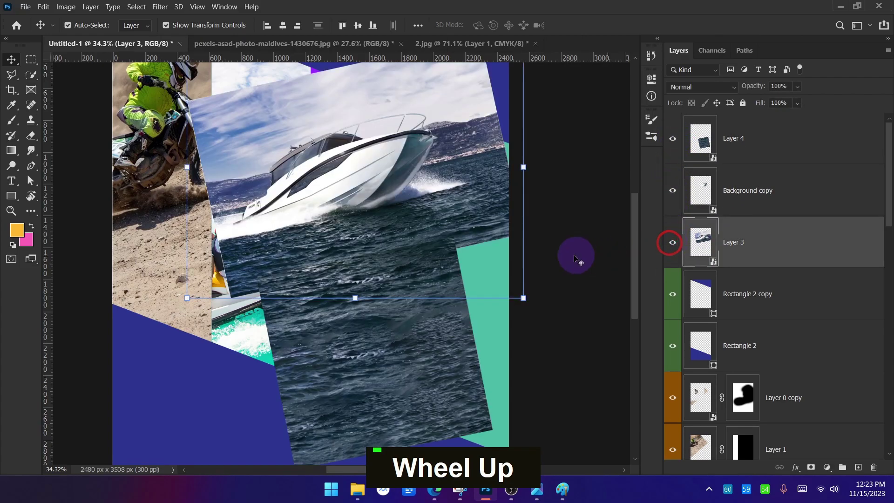
Step: Load the outline of Rectangle 1 copy 2 as a selection and add it as a layer mask to Layer 4
scroll(779, 315, "down", 10)
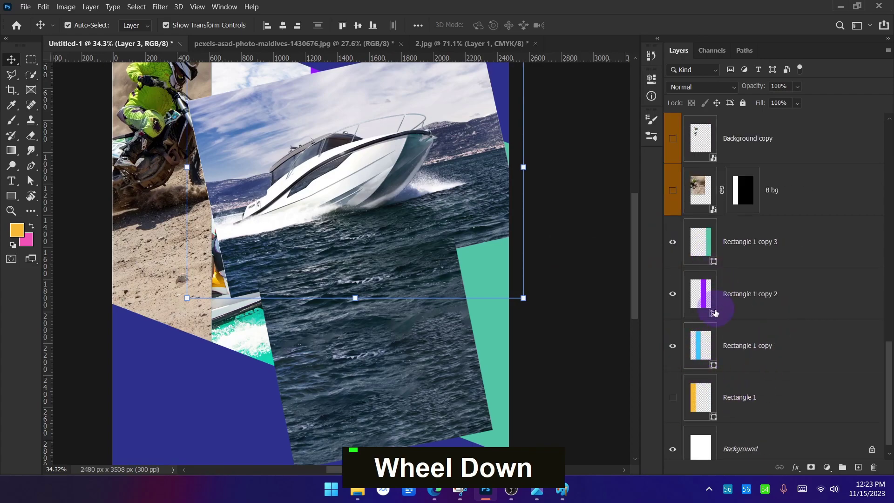
left_click(708, 302, "ctrl")
scroll(750, 311, "up", 10)
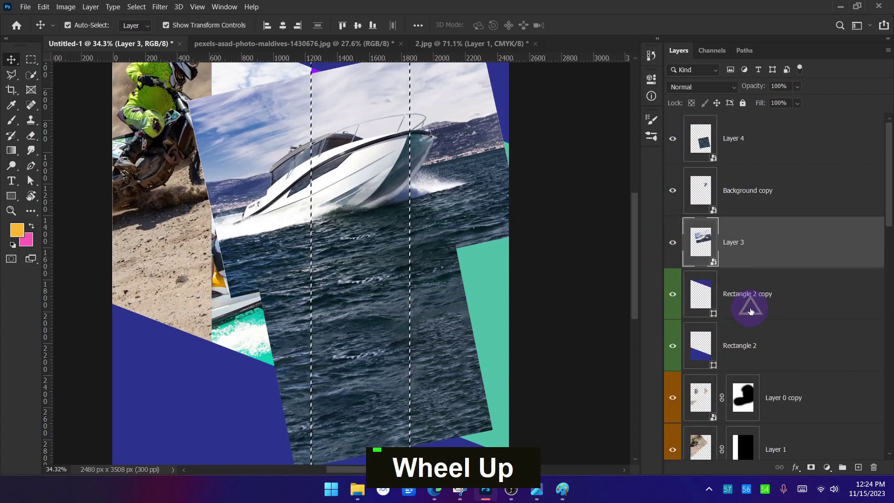
left_click(732, 138)
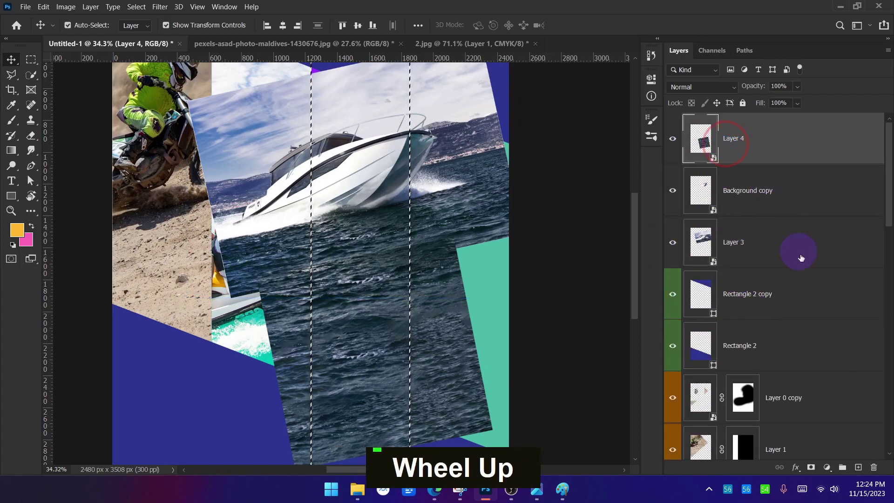
left_click(811, 472)
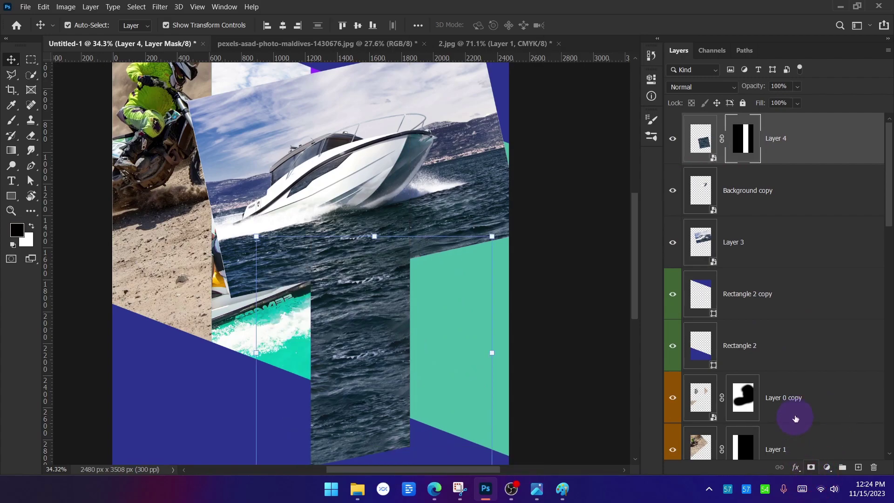
Step: Mask Layer 3 to the purple strip using a selection loaded from Rectangle 1 copy 2
scroll(788, 242, "down", 5)
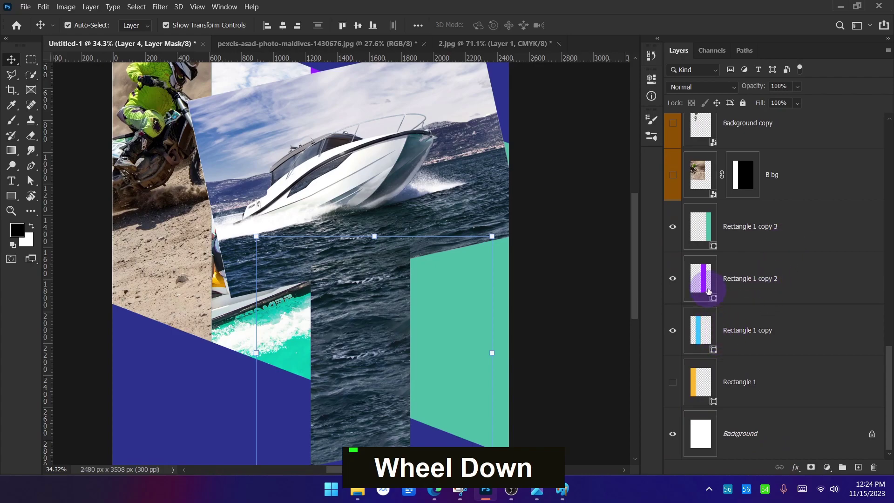
left_click(704, 278, "ctrl")
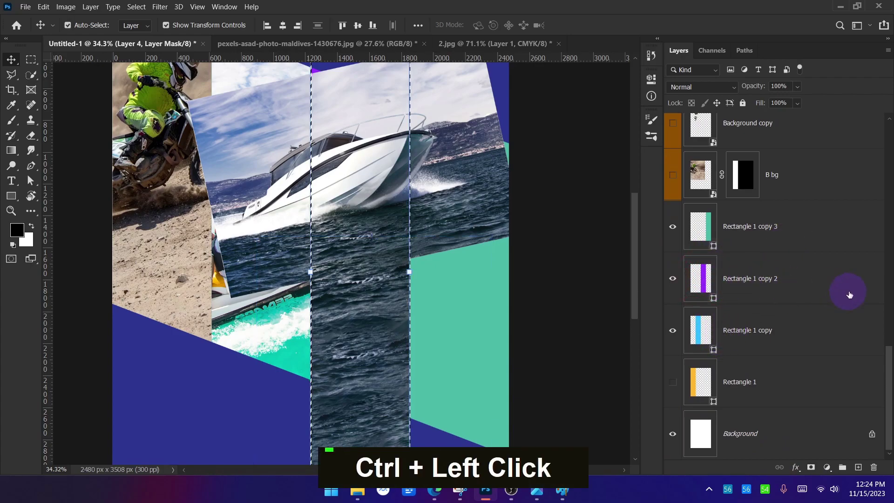
scroll(847, 294, "up", 5)
left_click(760, 206)
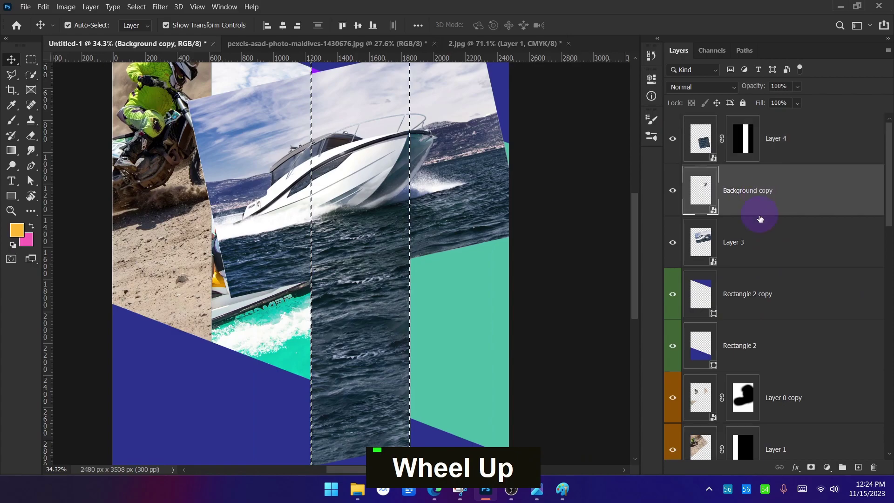
double_click(750, 242)
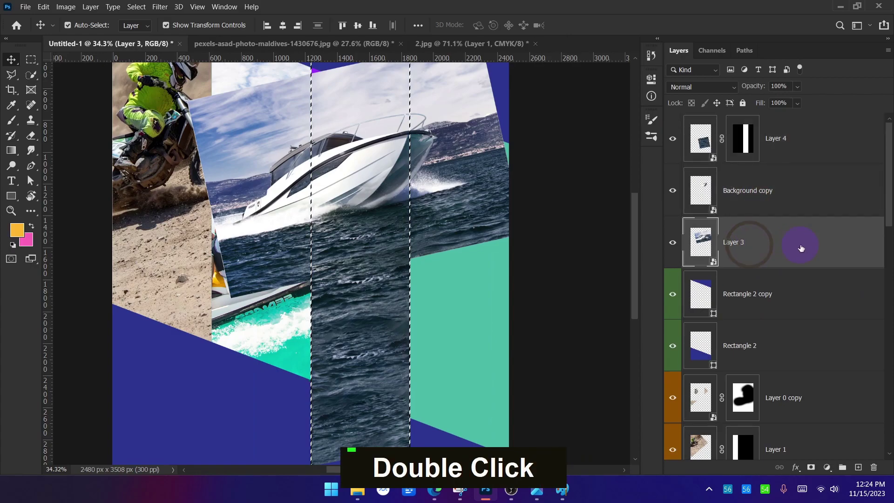
left_click(811, 468)
Step: Move Rectangle 2 and Rectangle 2 copy above Layer 4 in the layer order and deselect them
scroll(305, 239, "down", 3)
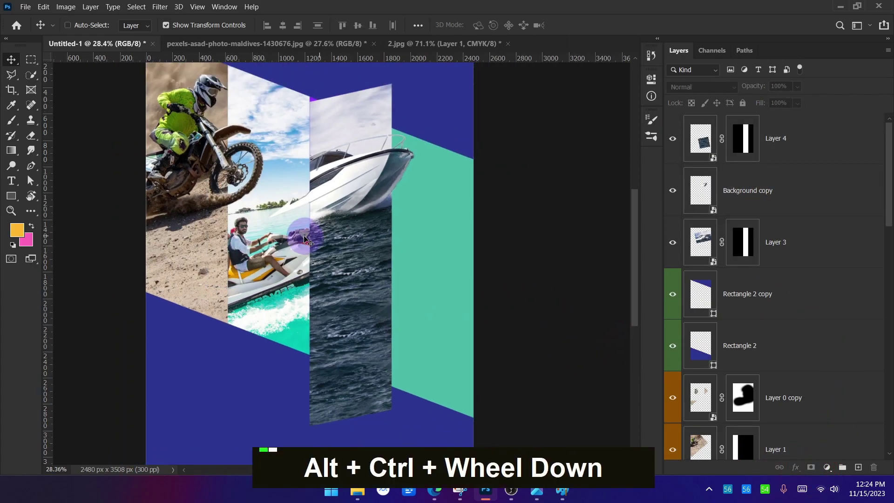
scroll(305, 239, "down", 1)
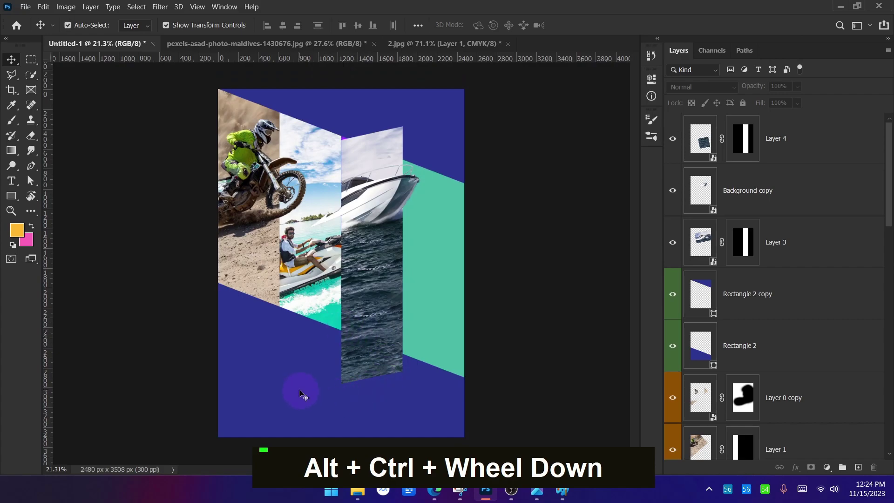
left_click(755, 355)
left_click(787, 296, "ctrl")
left_click_drag(801, 293, 763, 144)
left_click(493, 257)
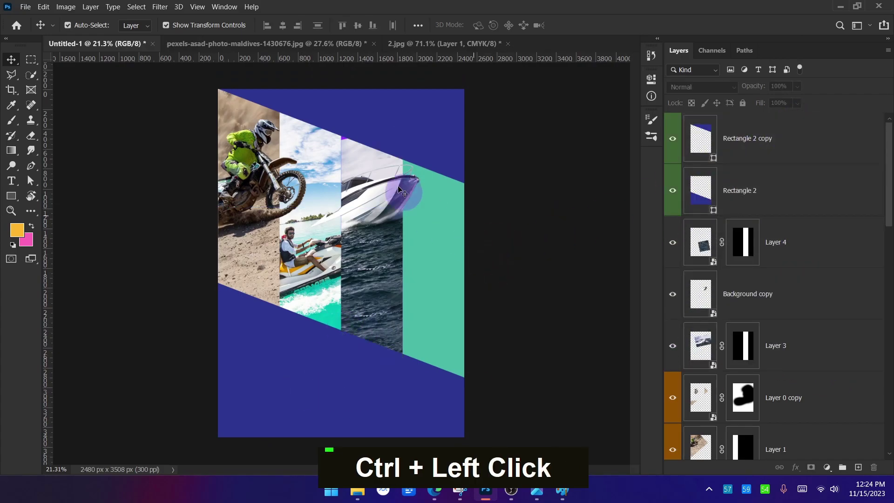
Step: Add a new blank layer between Layer 3 and Layer 0 copy for filling the purple gap above the yacht's sky
scroll(355, 126, "up", 10)
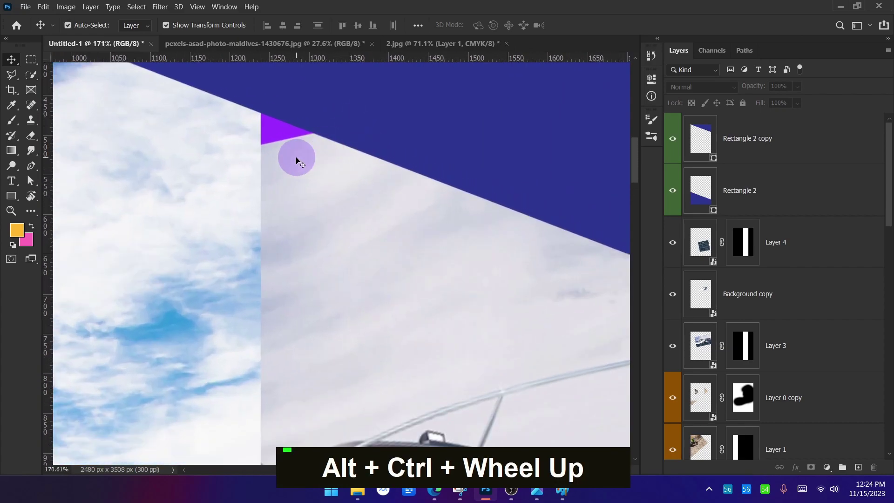
left_click(296, 161)
scroll(256, 114, "up", 2)
scroll(313, 161, "down", 1)
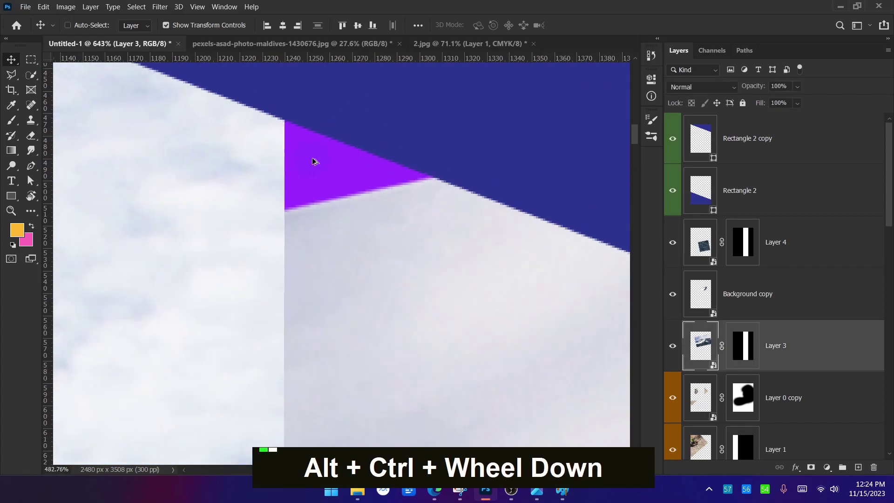
scroll(312, 157, "down", 2)
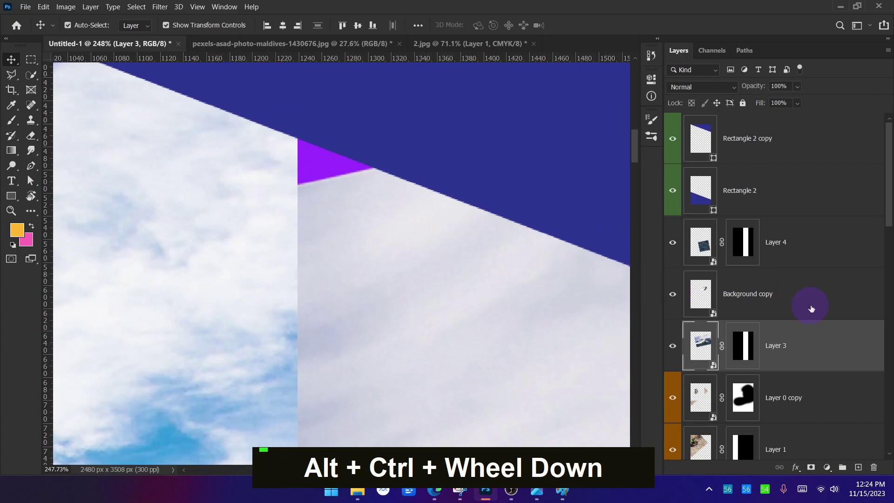
scroll(781, 399, "down", 1)
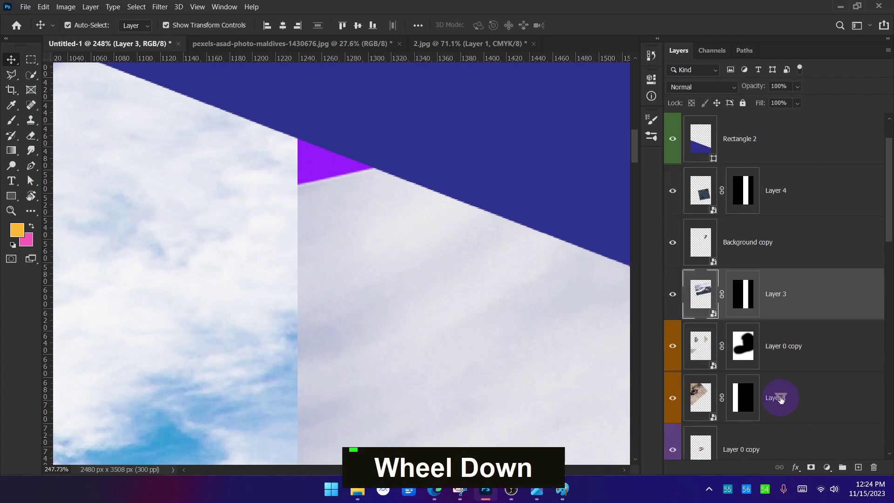
left_click(803, 356)
left_click(859, 468)
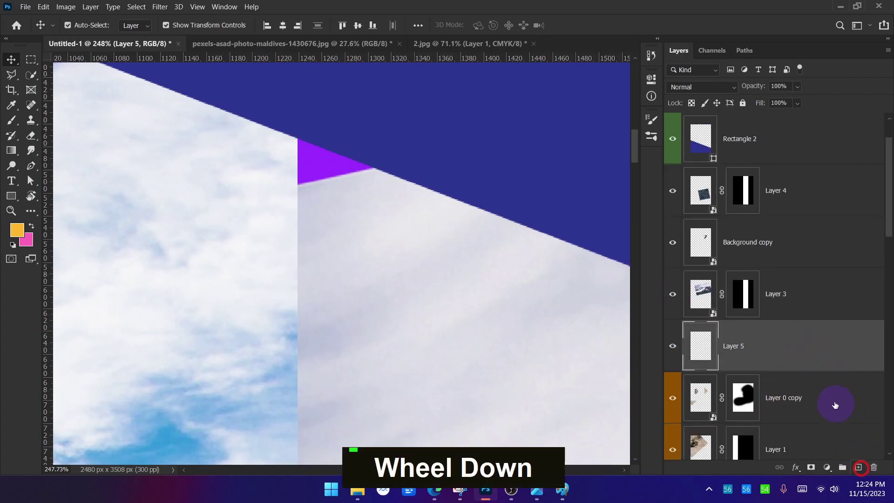
key("ctrl+z")
key("4")
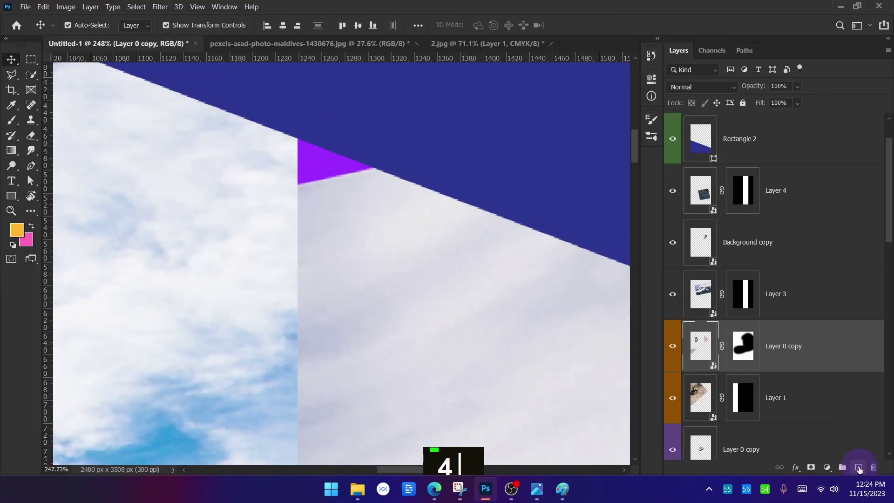
left_click(860, 467)
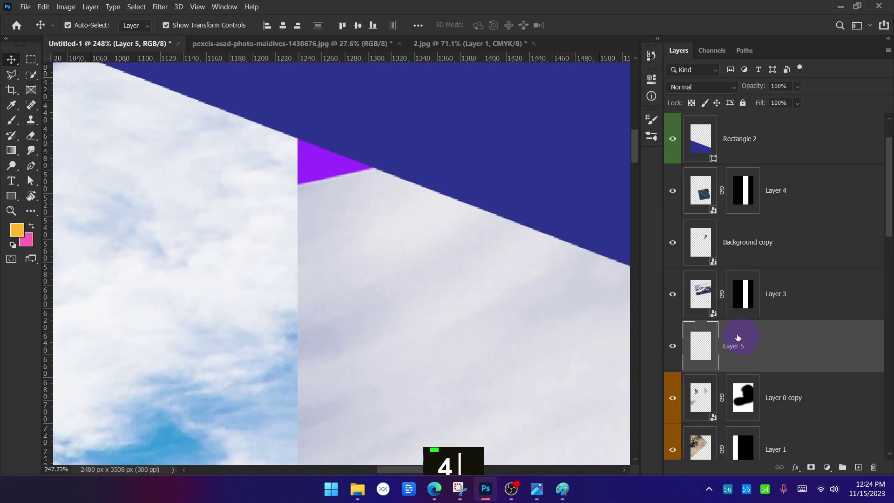
Step: Paint over the purple gap on Layer 5 with a 125 px soft brush in the yacht photo's pale grey sky colour
key("b")
key("bracketleft")
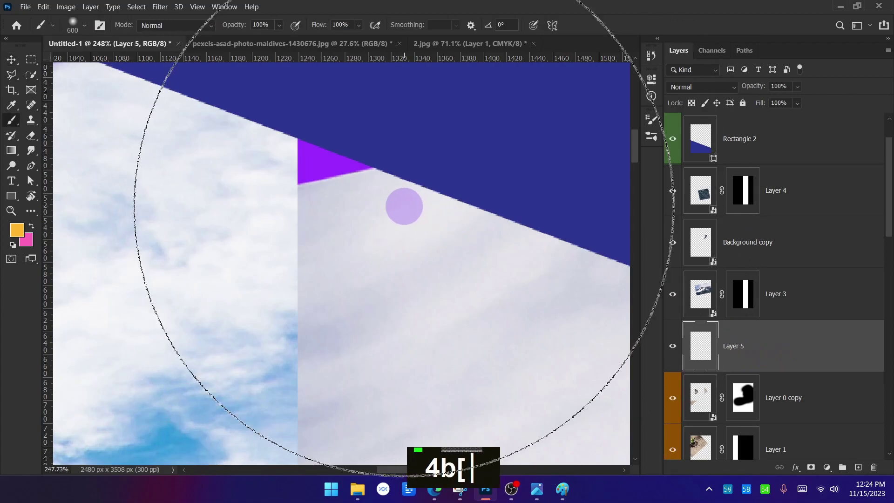
key("bracketleft")
key("bracketleft")
key("bracketleft")
key("bracketleft")
key("bracketleft")
key("bracketleft")
key("bracketleft")
key("bracketleft")
key("bracketleft")
key("bracketleft")
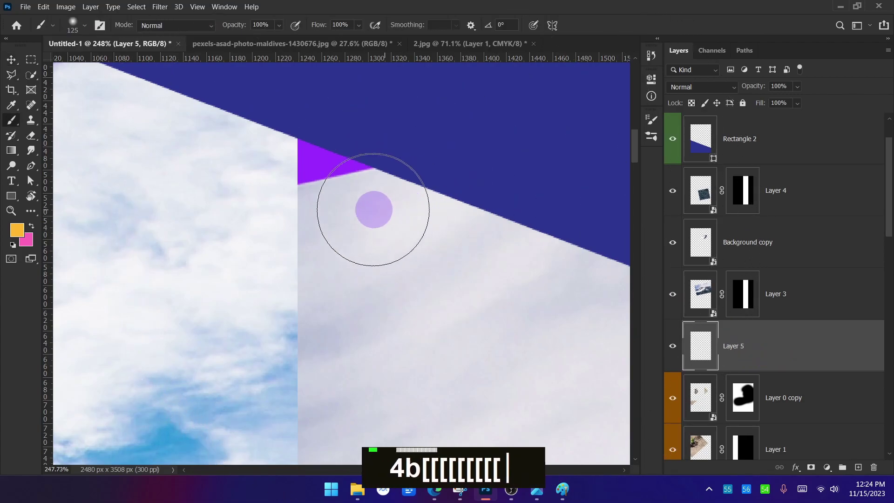
mouse_move(356, 210)
left_mouse_down()
mouse_move(359, 184)
mouse_move(369, 185)
mouse_move(361, 161)
mouse_move(357, 173)
mouse_move(369, 174)
mouse_move(352, 188)
mouse_move(365, 176)
mouse_move(349, 174)
left_mouse_up()
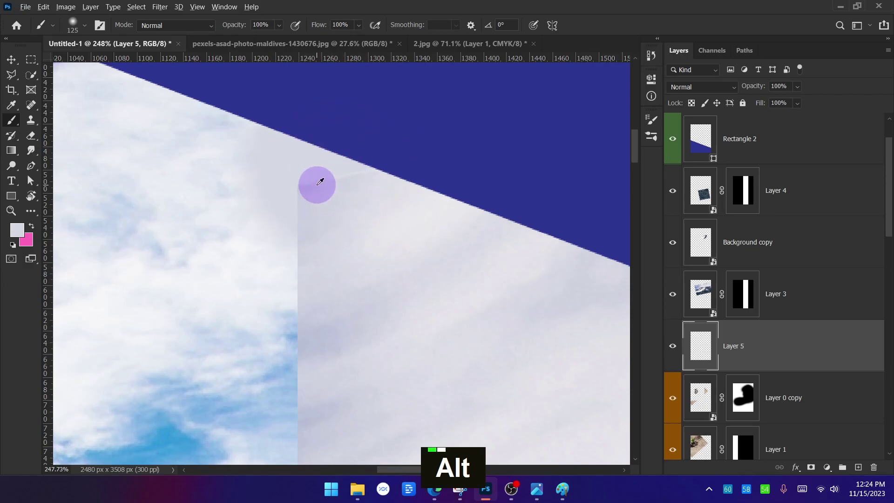
Step: Resample nearby sky tones and paint more over the patch on Layer 5, comparing it with the layer hidden and shown
left_click(336, 163, "alt")
scroll(329, 162, "up", 3, "ctrl+alt")
scroll(329, 162, "up", 2, "ctrl+alt")
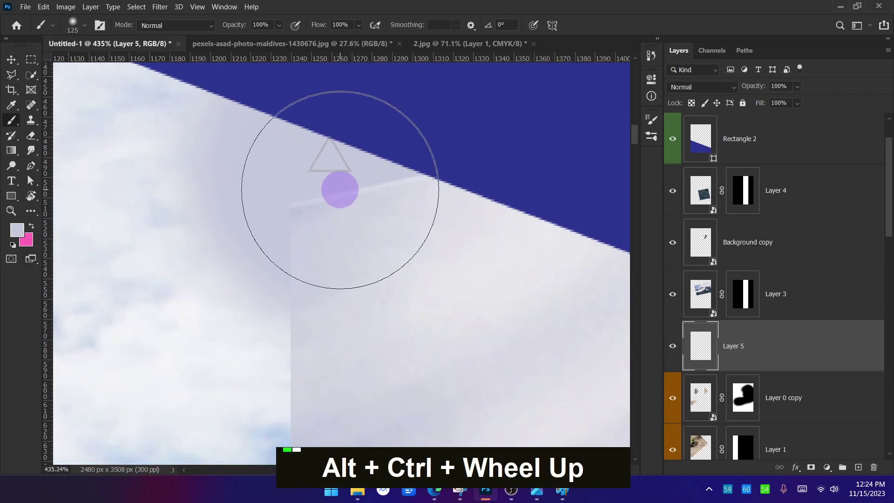
left_click_drag(343, 190, 403, 200)
left_click(359, 200, "alt")
mouse_move(284, 178)
left_mouse_down()
mouse_move(308, 163)
mouse_move(369, 168)
left_mouse_up()
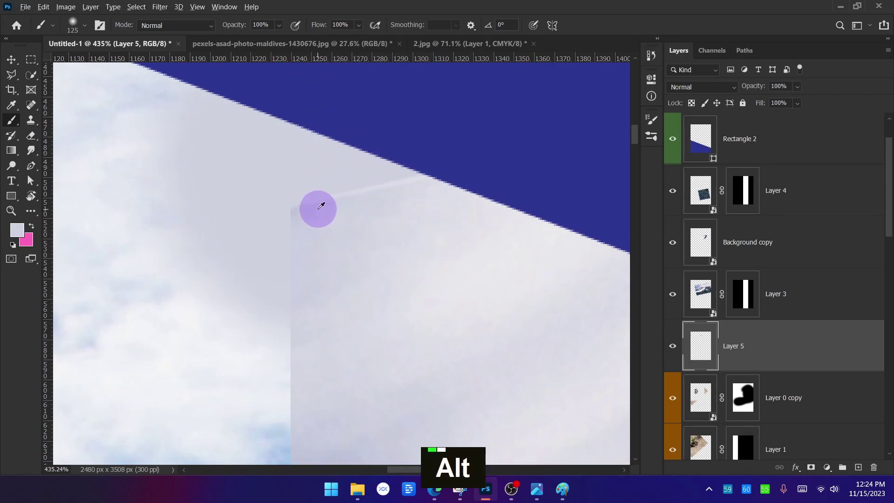
left_click(326, 160, "alt")
scroll(343, 225, "down", 8, "ctrl+alt")
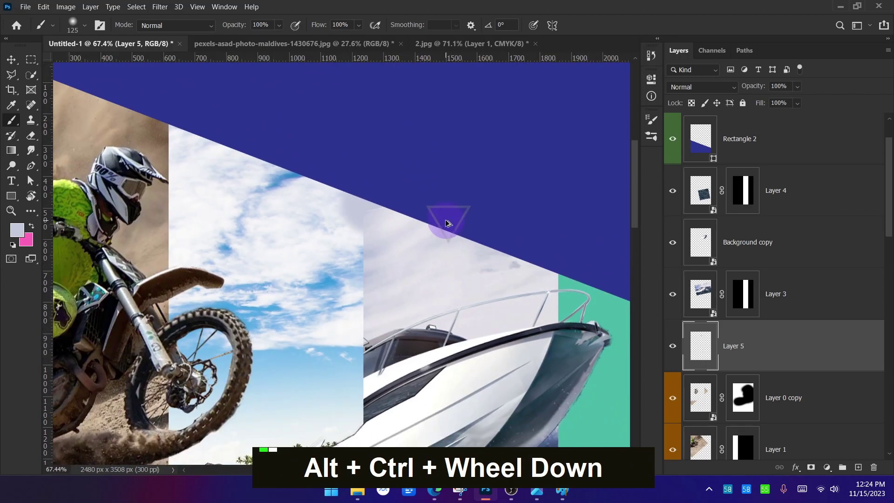
scroll(446, 223, "down", 2, "ctrl+alt")
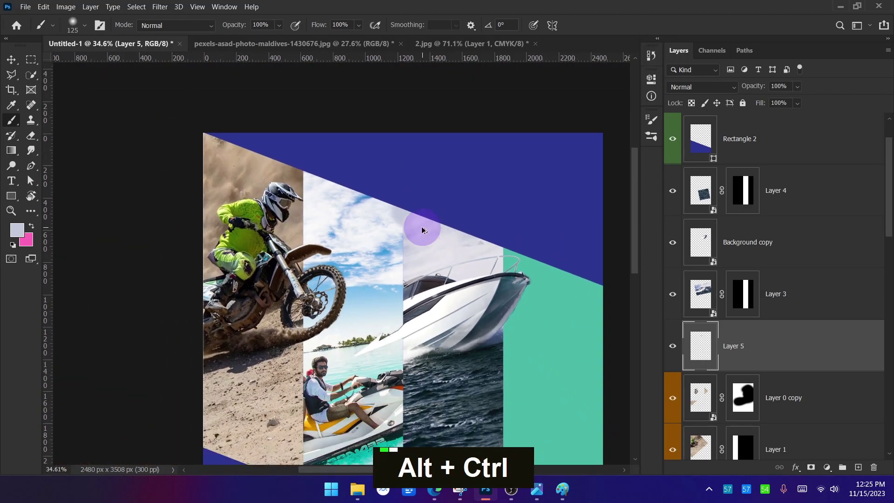
scroll(423, 230, "up", 8, "ctrl+alt")
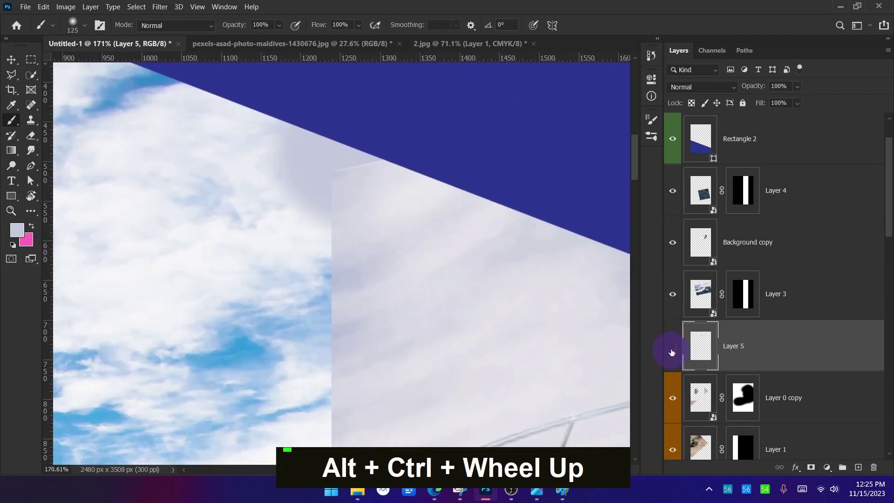
double_click(672, 352)
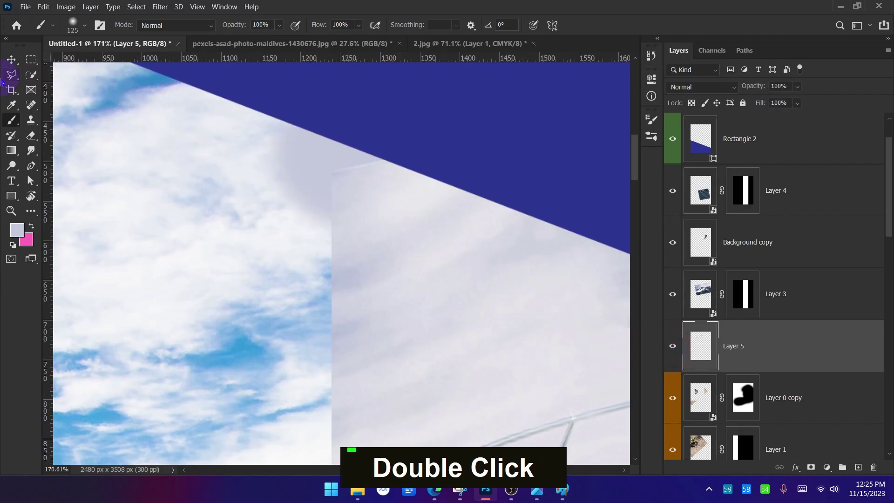
Step: Move Layer 5 directly below Layer 2 so the painted patch stays within the yacht strip, and deselect it
key("v")
scroll(353, 172, "down", 6, "ctrl+alt")
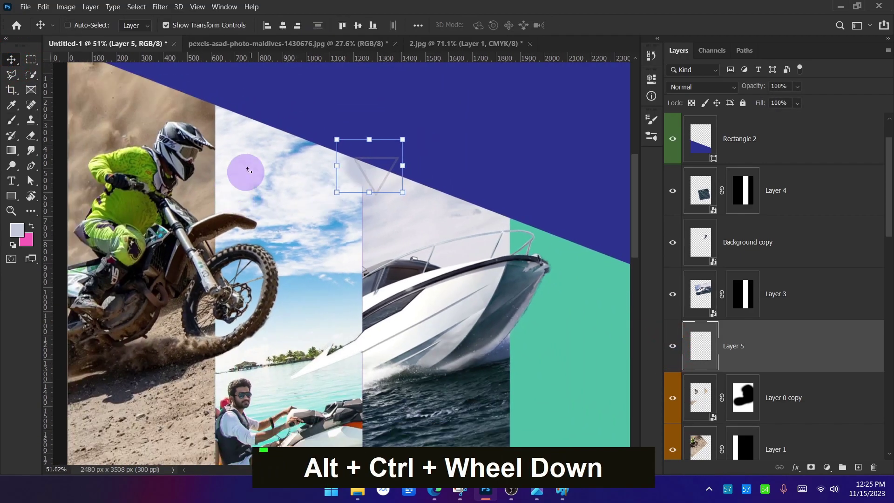
scroll(838, 340, "down", 3)
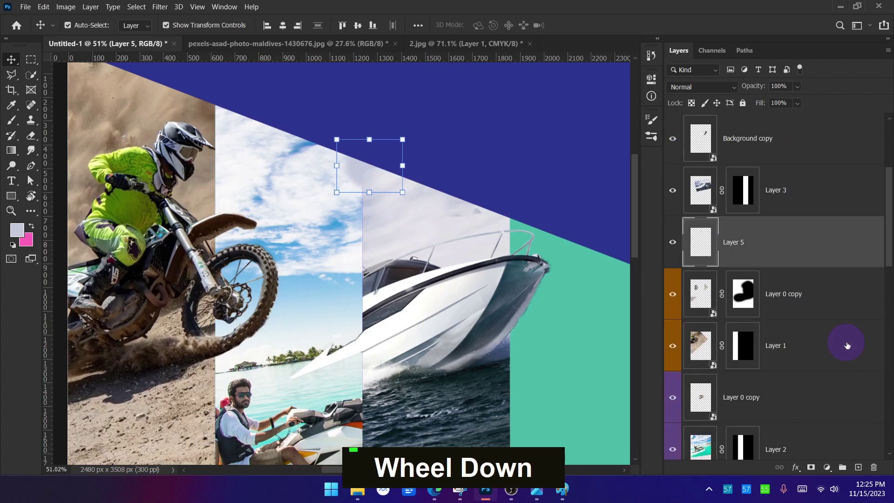
left_click_drag(788, 200, 883, 422)
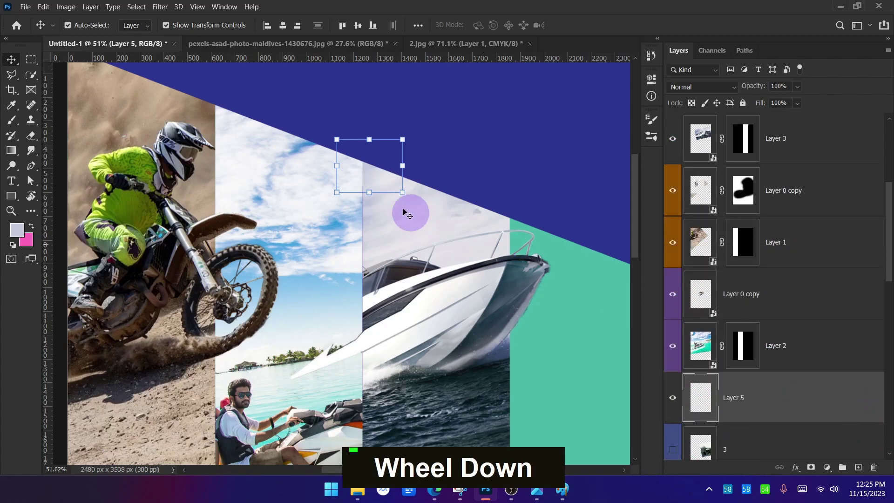
scroll(361, 168, "up", 6, "ctrl+alt")
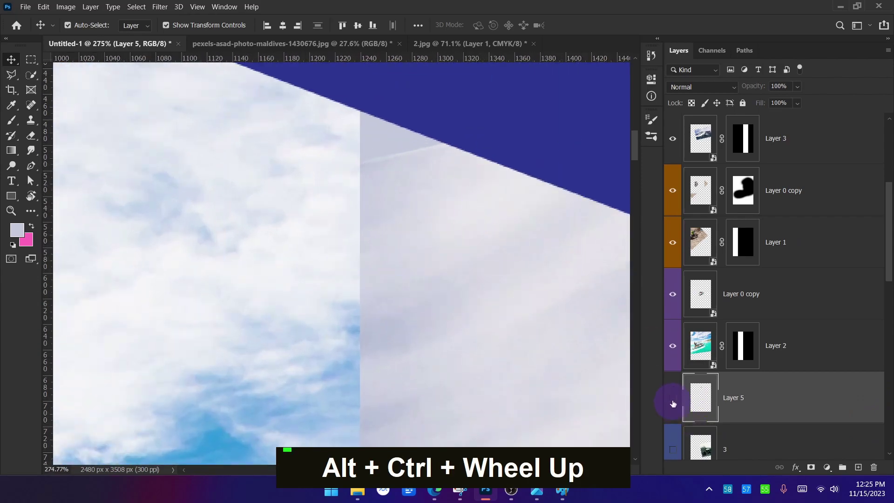
double_click(674, 403)
scroll(329, 215, "down", 1, "ctrl+alt")
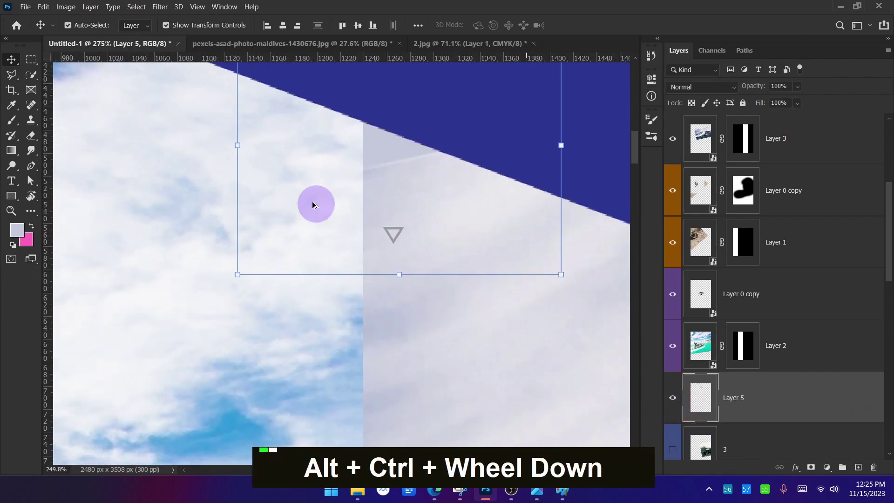
scroll(329, 214, "down", 10, "ctrl+alt")
left_click(600, 241)
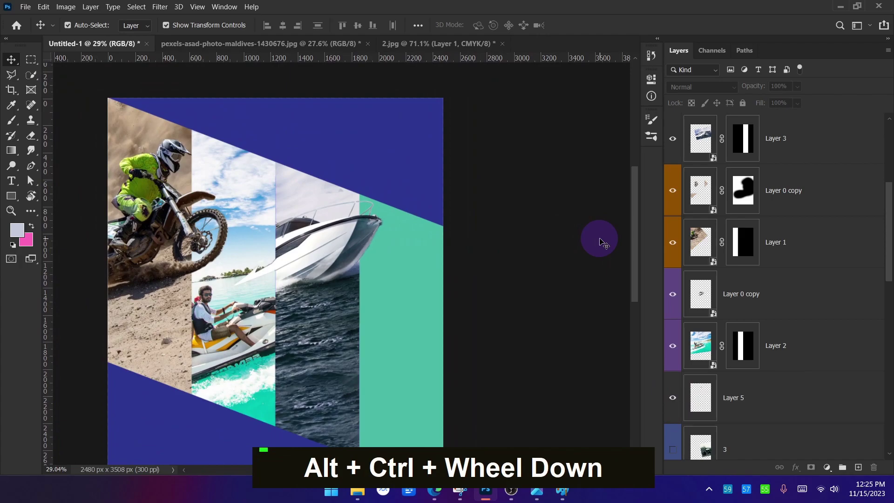
Step: Toggle Layer 4's visibility to check the water patch in the yacht strip, and deselect the layer
scroll(295, 114, "down", 2)
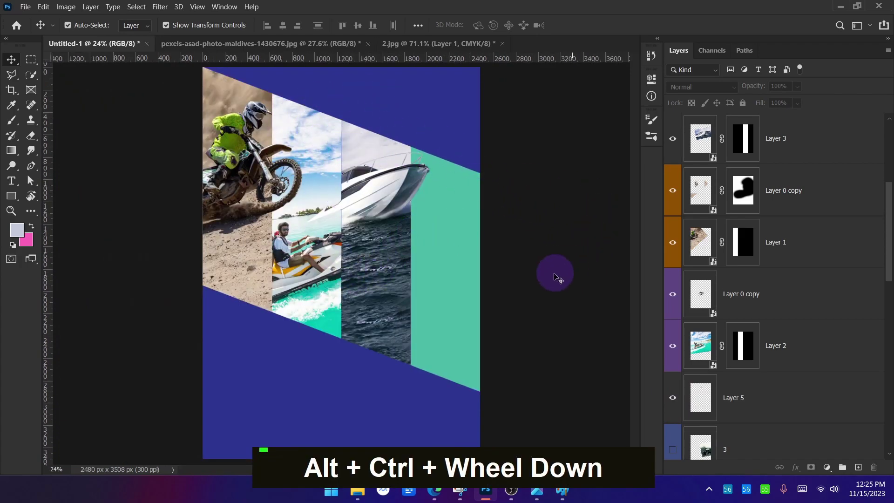
scroll(410, 314, "up", 5, "ctrl+alt")
scroll(369, 286, "up", 3)
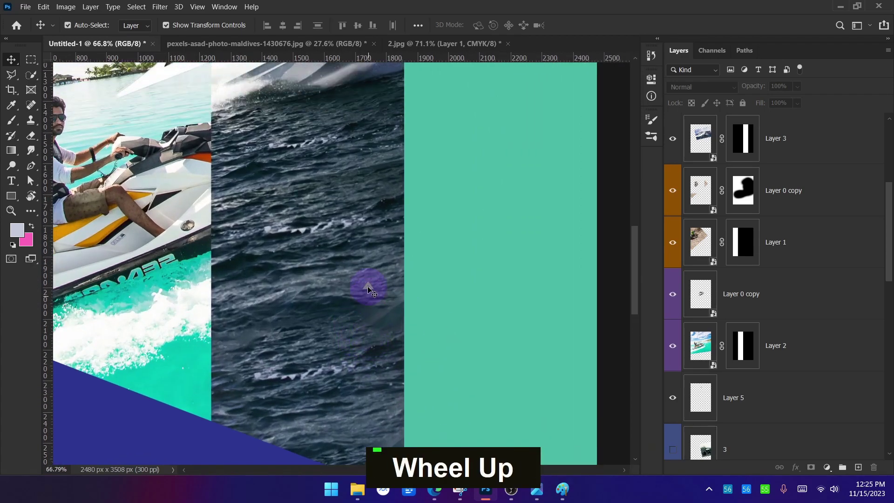
left_click(366, 289)
left_click(674, 142)
left_click(674, 143)
double_click(674, 143)
scroll(401, 231, "down", 1, "ctrl+alt")
scroll(400, 230, "down", 2, "ctrl+alt")
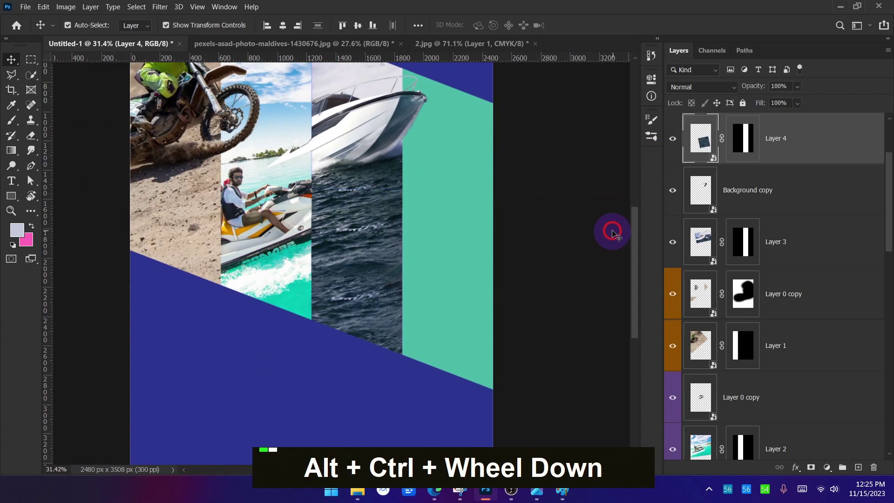
left_click(613, 231)
Step: Examine the water texture and the yacht strip's edge beside the green strip up close, and review the whole poster
scroll(355, 212, "up", 7, "ctrl+alt")
scroll(429, 182, "up", 10, "ctrl+alt")
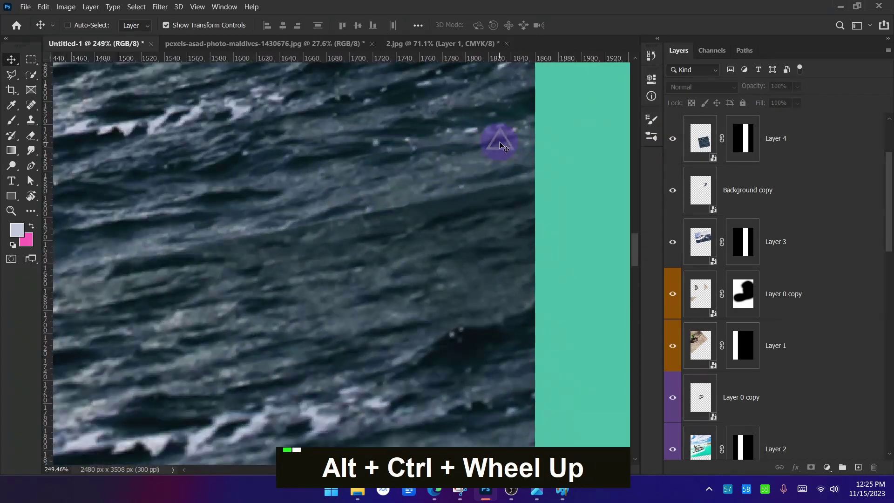
key("ctrl+alt+a")
mouse_move(549, 182)
left_mouse_down()
mouse_move(368, 225)
mouse_move(55, 276)
left_mouse_up()
left_click(876, 454)
scroll(418, 227, "down", 11, "ctrl+alt")
scroll(418, 228, "down", 12, "ctrl+alt")
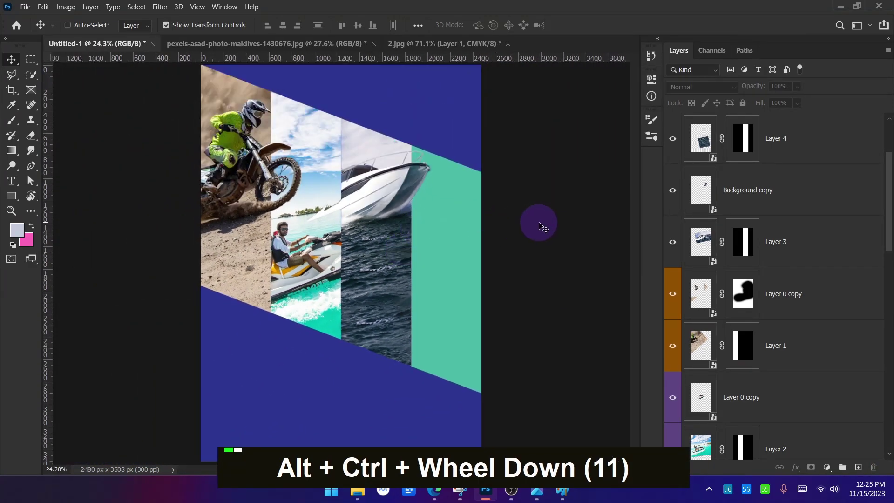
scroll(325, 274, "down", 1, "ctrl+alt")
scroll(337, 270, "up", 1, "ctrl+alt")
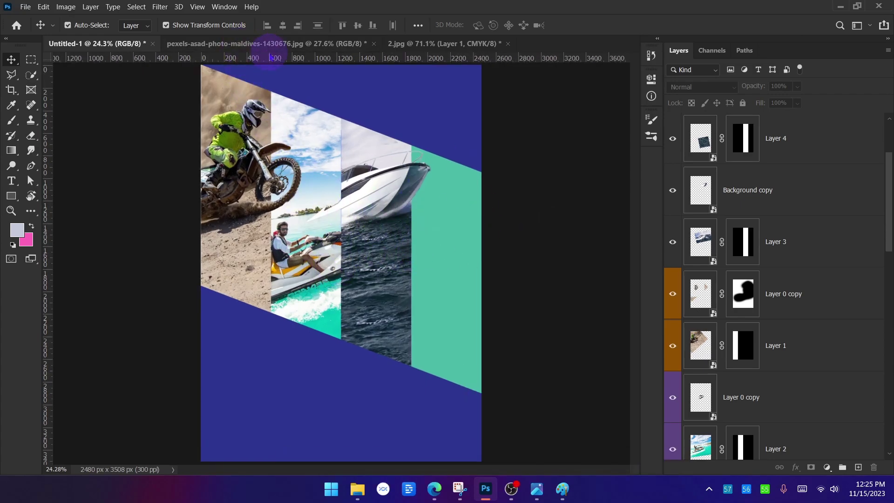
Step: Close the pexels-asad-photo-maldives-1430676.jpg and 2.jpg documents without saving their changes
left_click(366, 45)
left_click(374, 44)
left_click(448, 235)
left_click(243, 43)
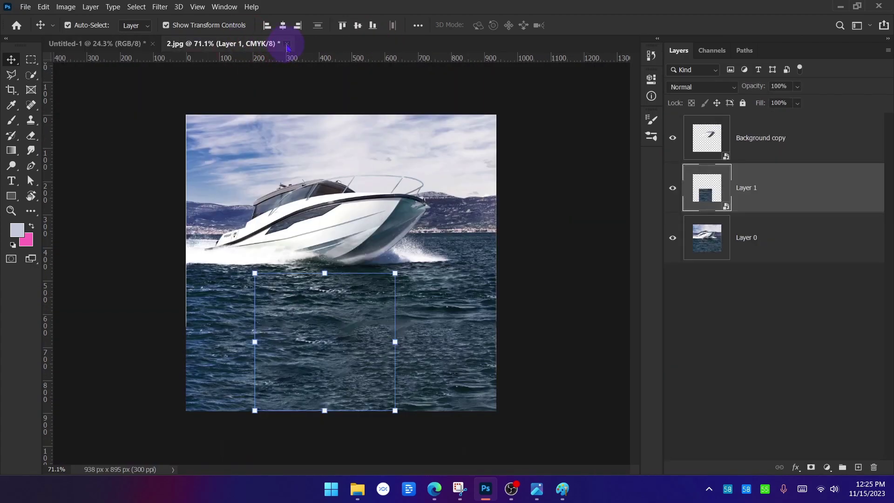
left_click(288, 45)
left_click(447, 235)
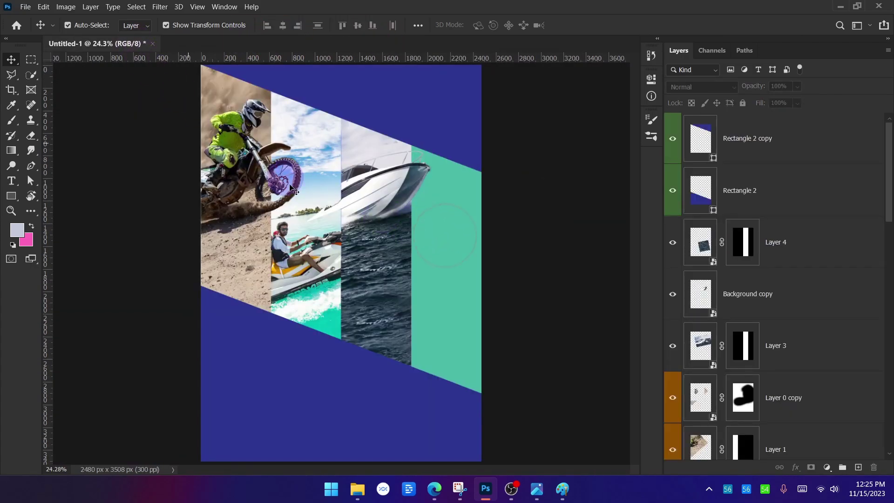
Step: Open 3.jpg, the parked motorcycle photo, from the poster folder in Photoshop
left_click(358, 488)
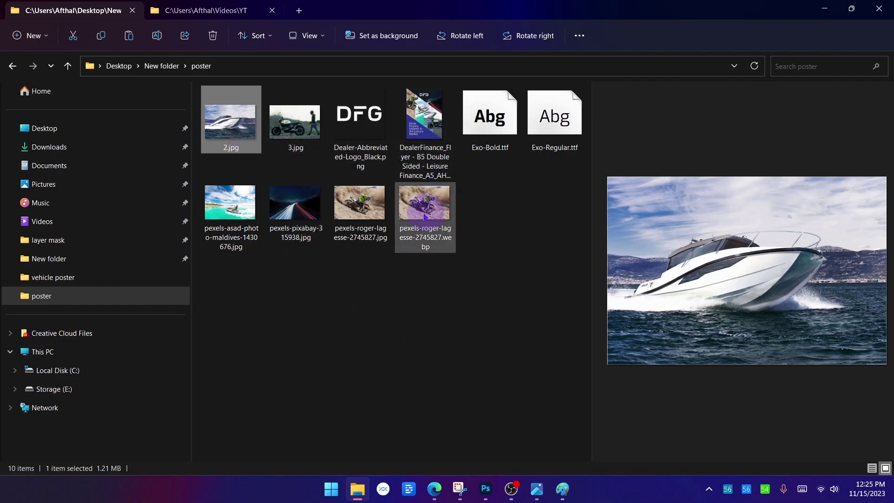
double_click(304, 132)
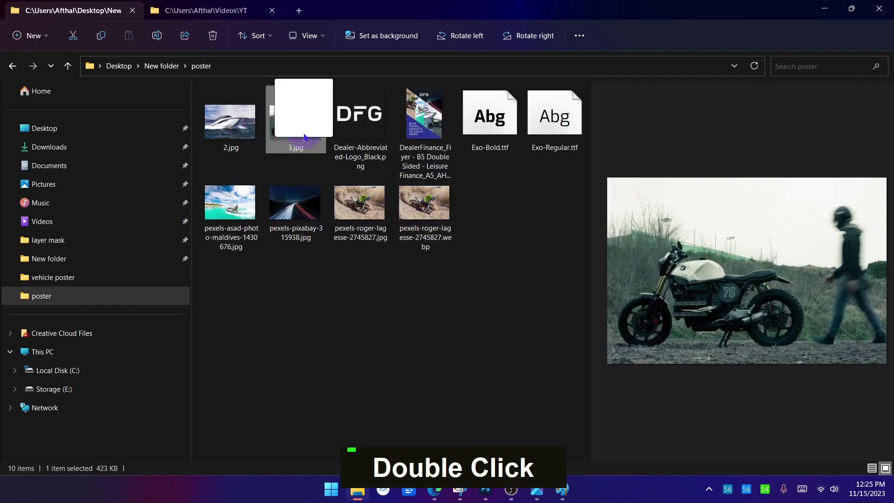
key("alt+Tab")
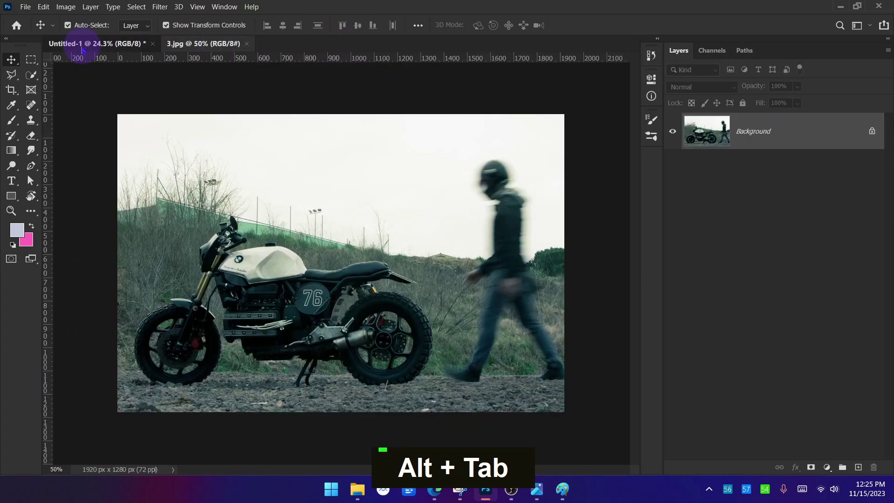
Step: Show the motorcycle photo layer 3 in the Untitled-1 poster, bring it to the top of the layer stack, and deselect it
left_click(82, 44)
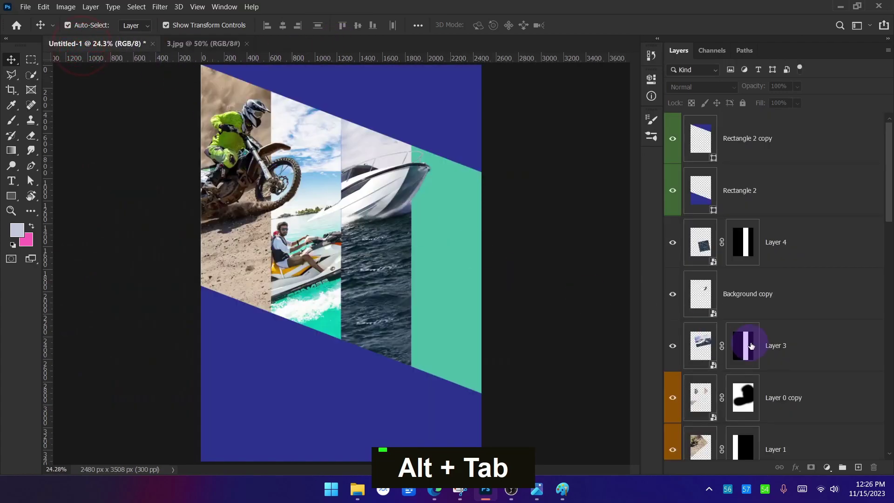
scroll(757, 340, "down", 5)
scroll(755, 348, "down", 2)
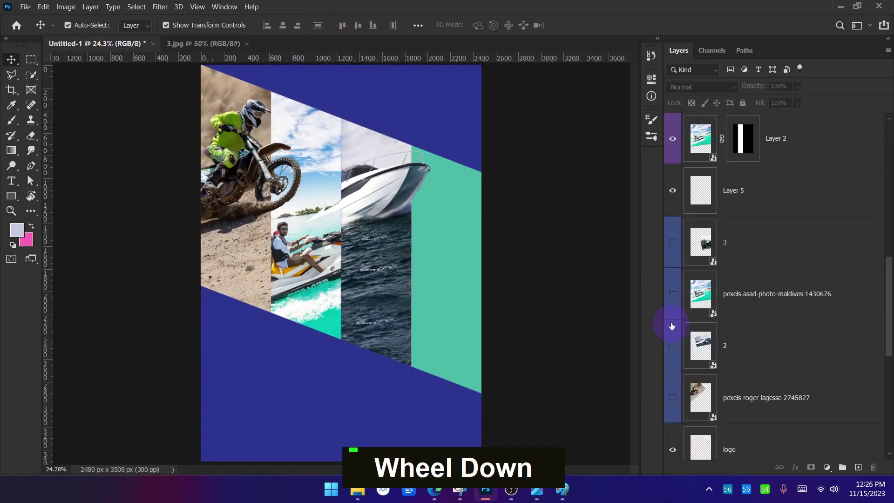
left_click(673, 193)
left_click(437, 300)
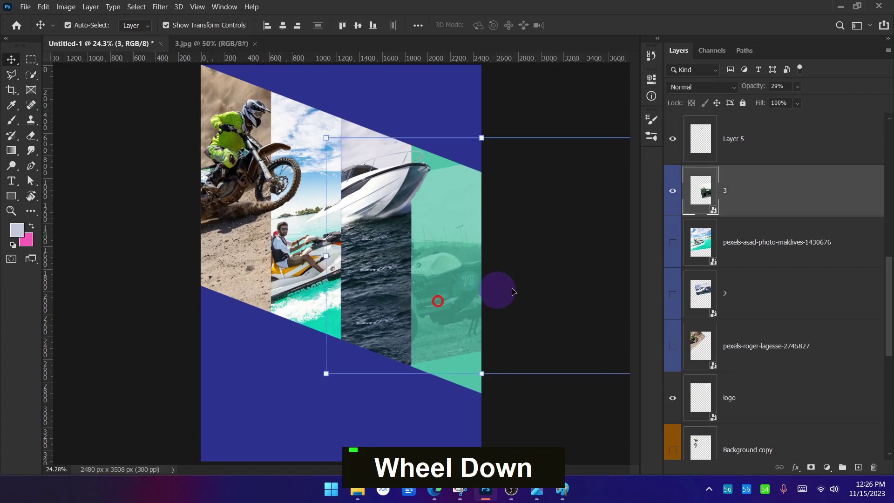
scroll(775, 193, "up", 2)
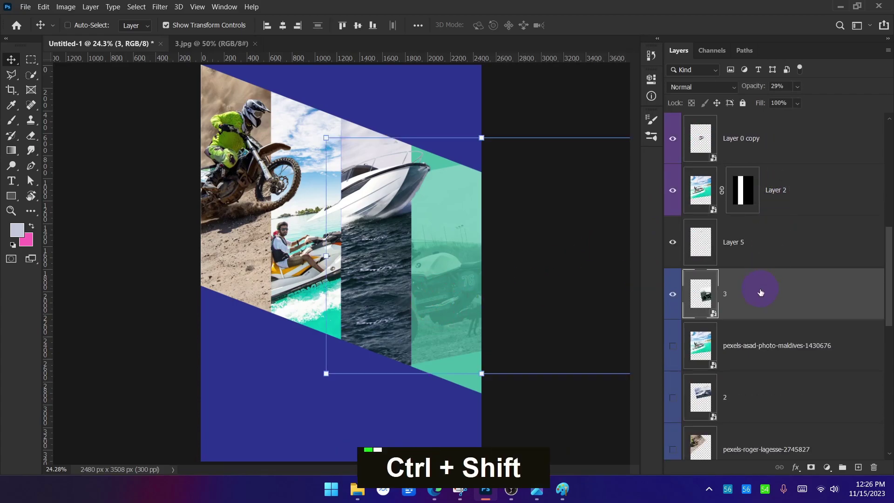
key("ctrl+shift+bracketright")
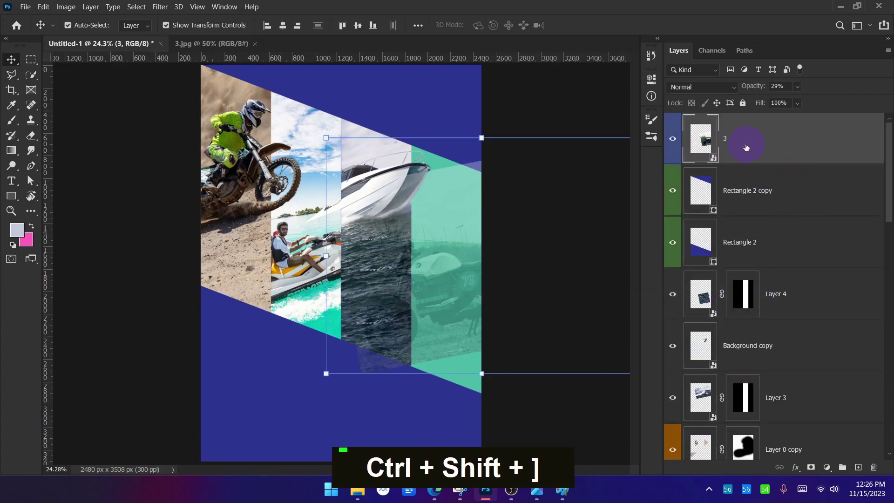
left_click(567, 407)
Step: Examine how the semi-transparent motorcycle photo sits across the yacht strip and the green strip
scroll(443, 356, "up", 2)
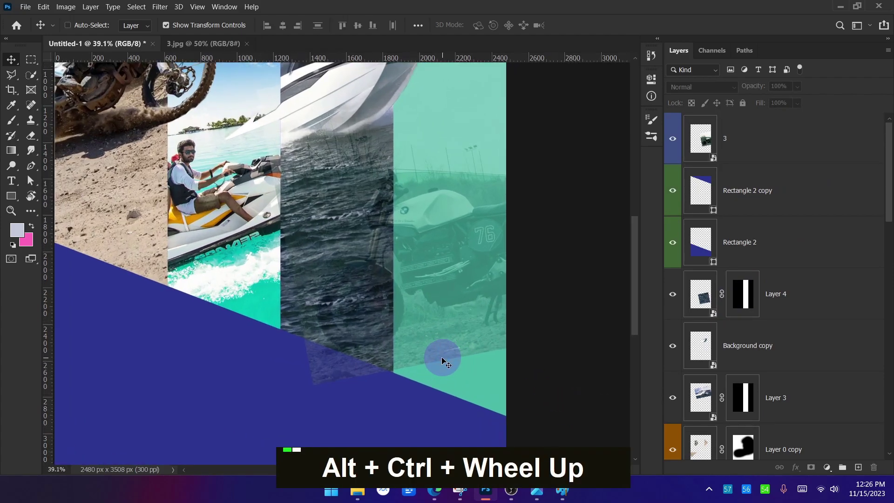
scroll(443, 362, "down", 1)
left_click_drag(446, 279, 446, 264)
key("ctrl+z")
left_click(572, 415)
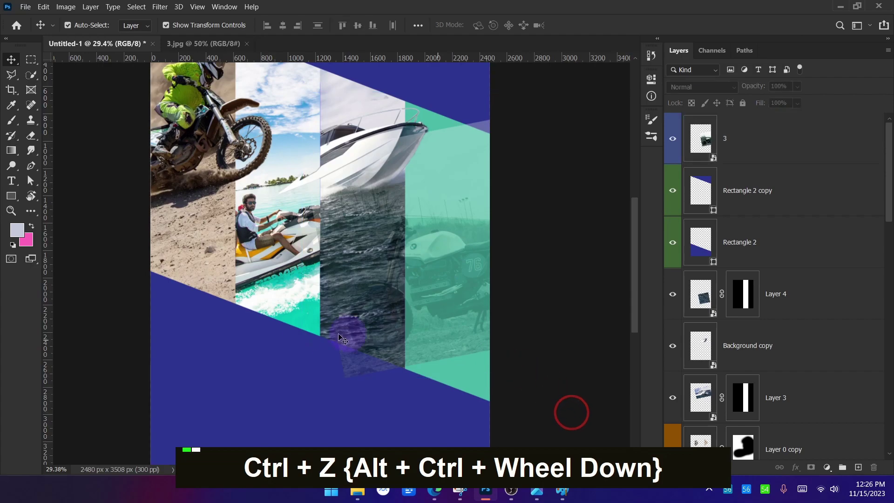
scroll(277, 353, "down", 1)
scroll(496, 253, "up", 5)
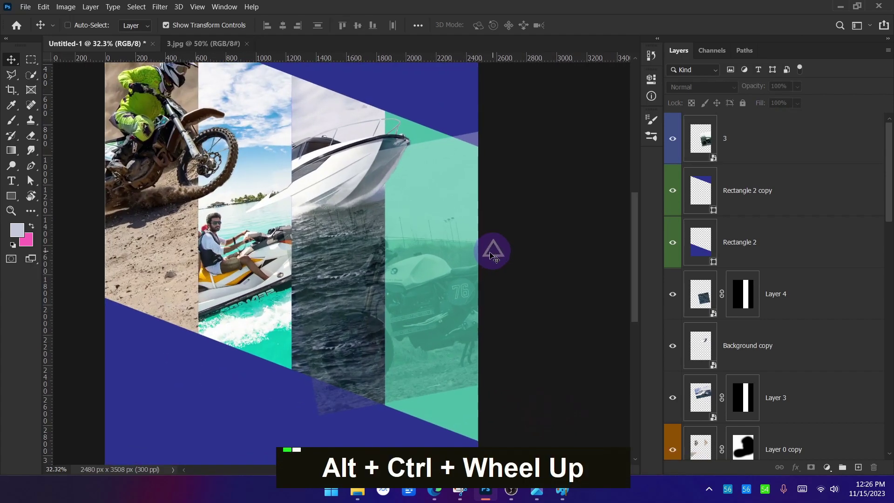
left_click_drag(208, 213, 205, 235)
key("ctrl")
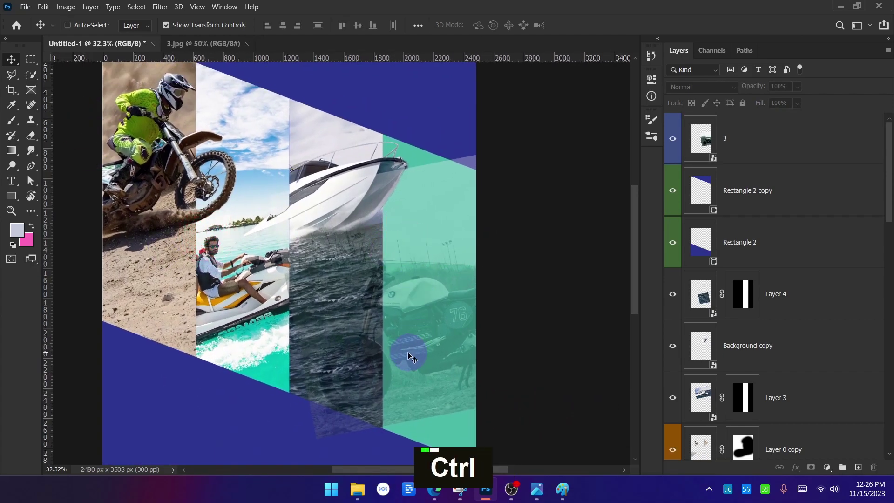
Step: Scale the motorcycle photo on layer 3 to 28.78% across the yacht and green strips, and deselect it
left_click(459, 354, "ctrl")
scroll(330, 317, "down", 1)
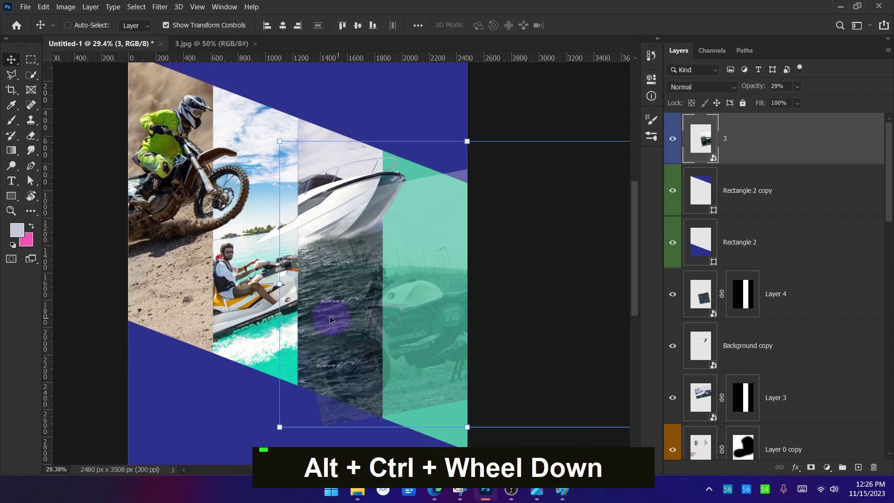
left_click(282, 288, "alt")
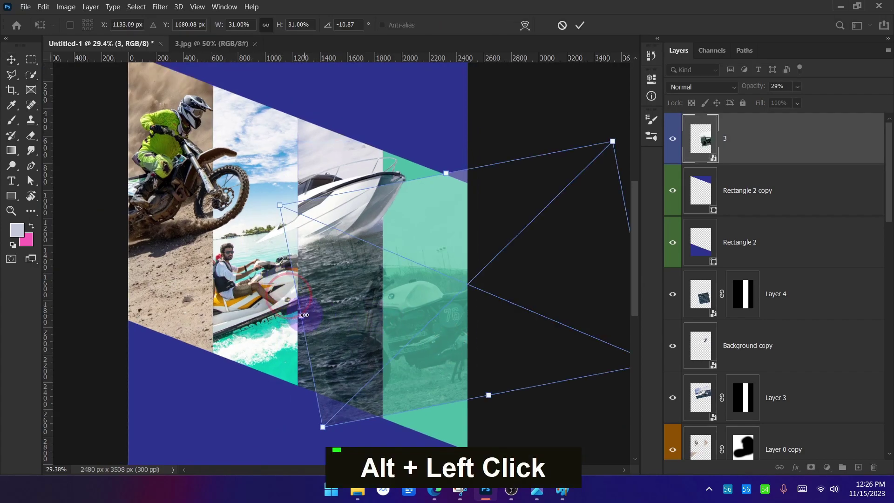
left_click_drag(303, 315, 204, 147)
scroll(608, 323, "down", 3)
scroll(447, 278, "up", 1)
key("ctrl+z")
scroll(513, 305, "up", 1)
left_click_drag(440, 276, 444, 283)
mouse_move(625, 314)
left_mouse_down()
mouse_move(616, 311)
mouse_move(626, 313)
left_mouse_up()
scroll(626, 312, "up", 1)
scroll(447, 317, "up", 1)
key("Return")
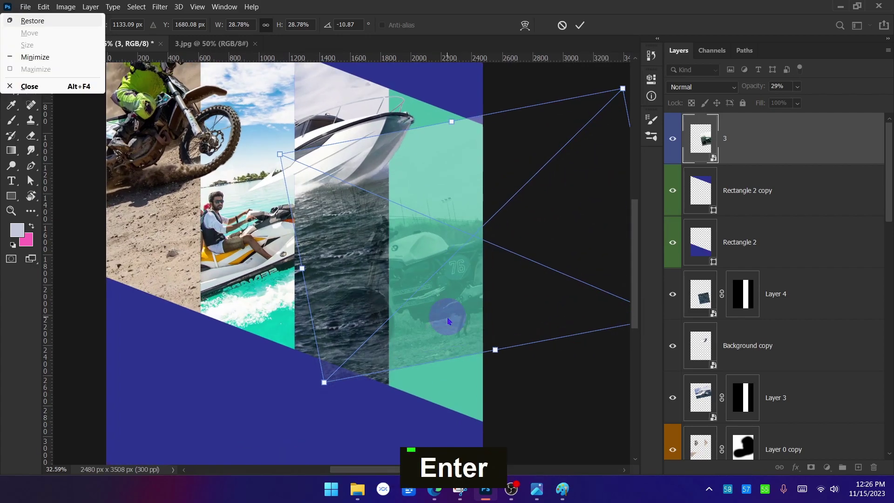
left_click(580, 26)
left_click(567, 469)
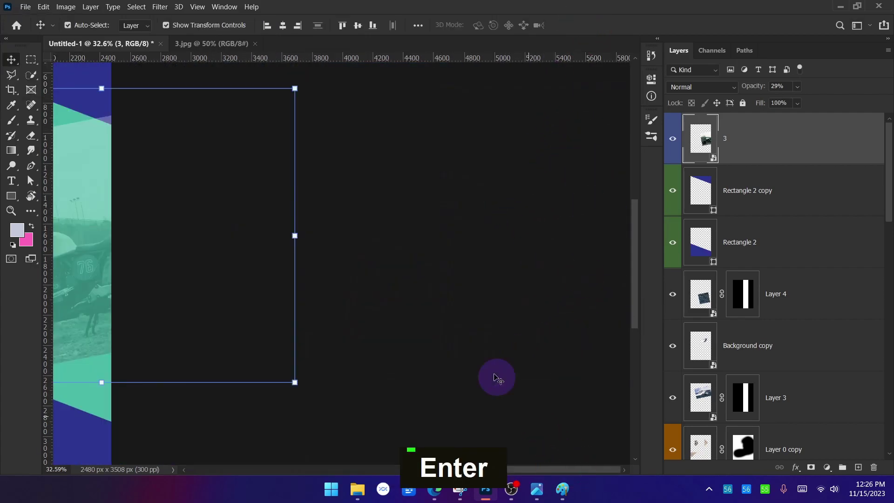
left_click(505, 363)
Step: Examine where the green strip's edge crosses the motorcycle in the poster, and compare it with the original photo in 3.jpg
scroll(545, 275, "down", 3)
scroll(429, 290, "up", 9)
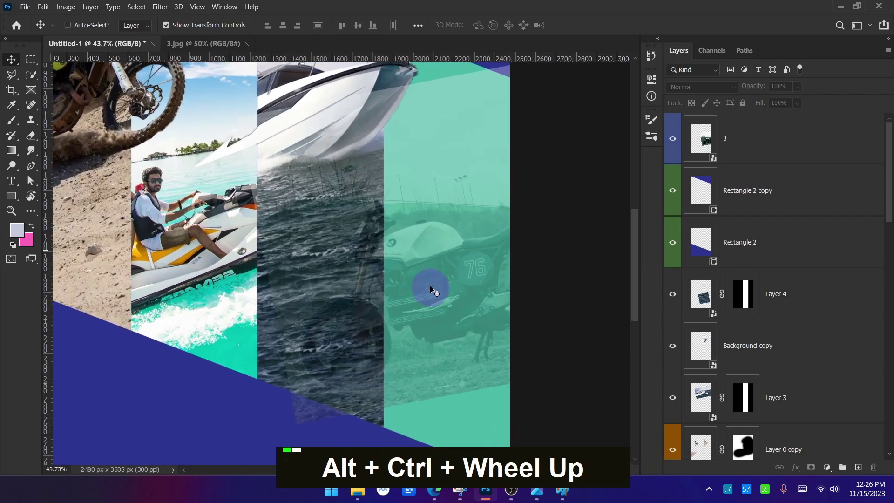
scroll(382, 241, "up", 10)
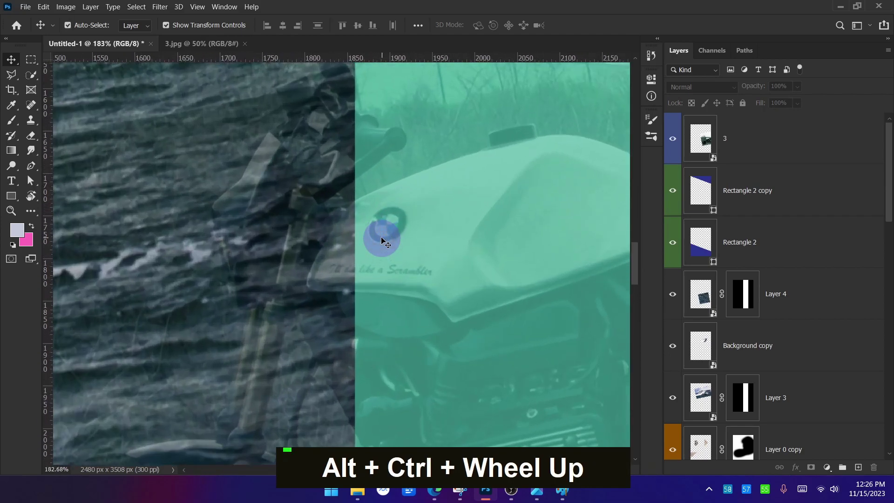
key("space")
left_click_drag(376, 190, 378, 241)
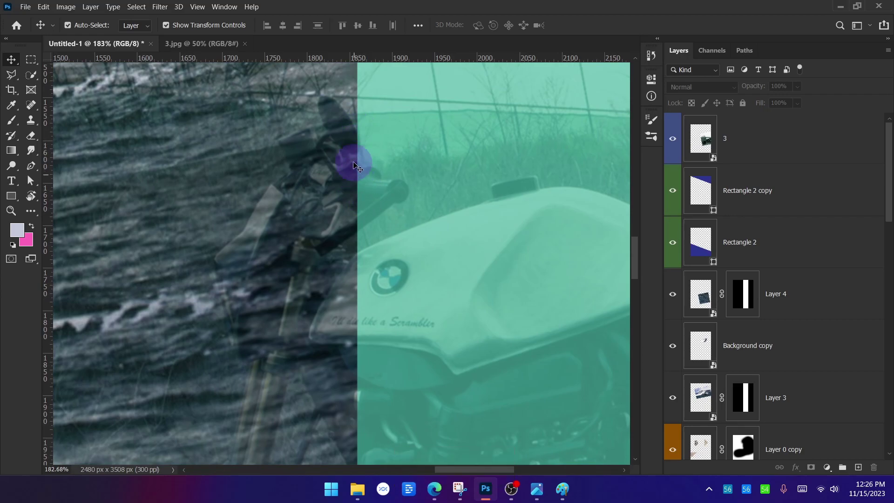
scroll(353, 164, "down", 8)
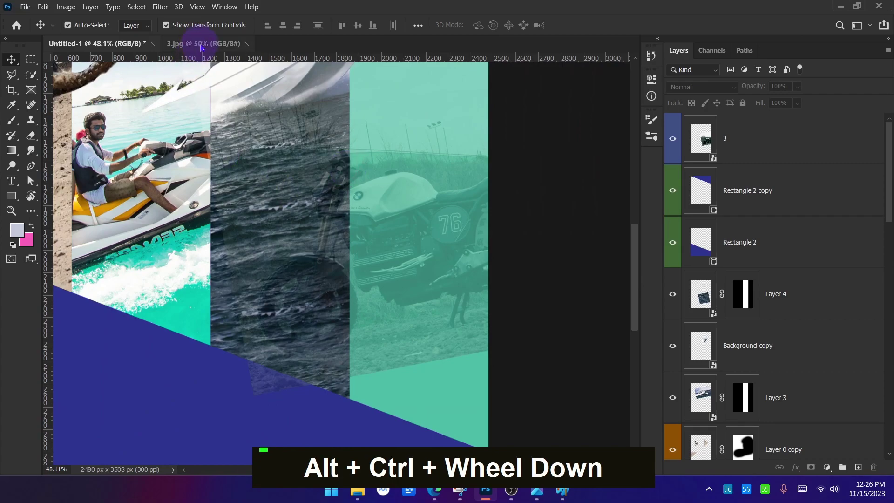
left_click(201, 44)
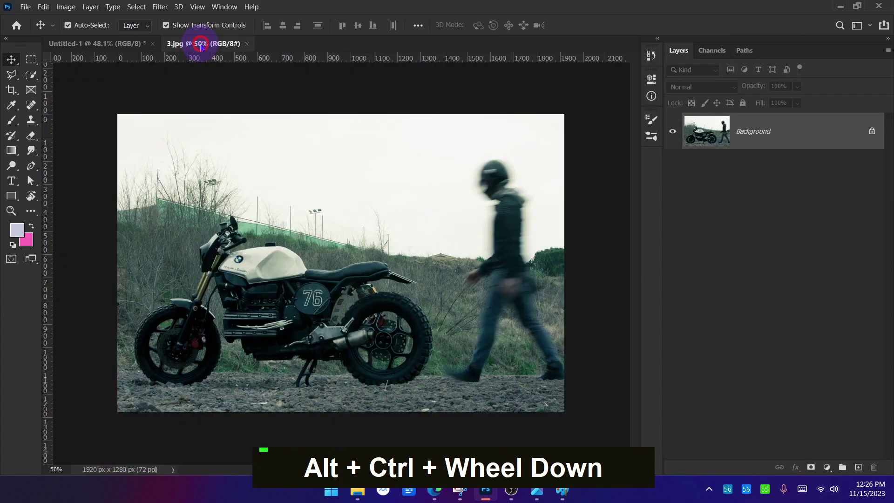
scroll(266, 216, "up", 5)
scroll(219, 293, "down", 4)
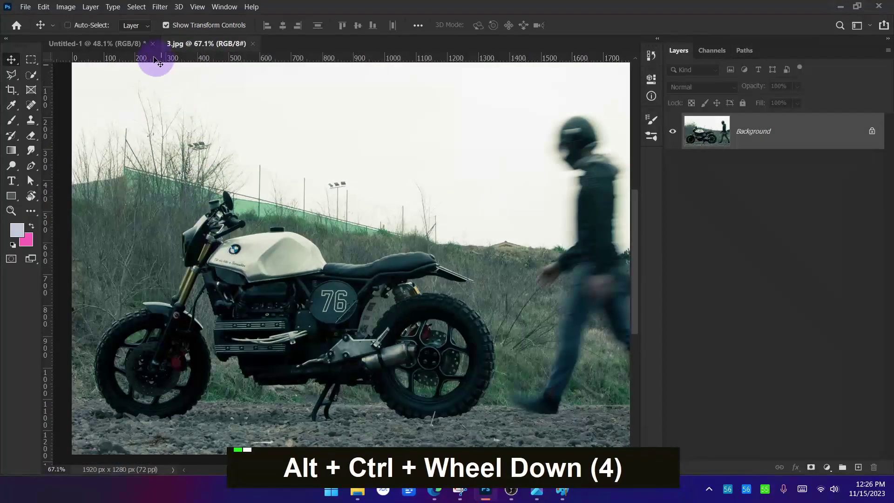
left_click(131, 47)
scroll(475, 331, "up", 5)
scroll(467, 279, "down", 2)
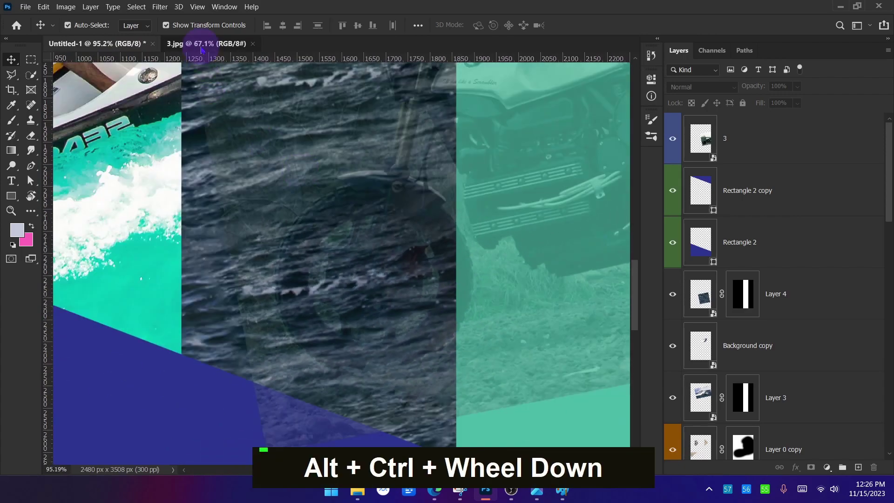
Step: Draw a filled rectangle about 724 × 1133 px over the rear half of the motorcycle in 3.jpg
left_click(201, 44)
scroll(53, 169, "down", 2)
left_click(12, 197)
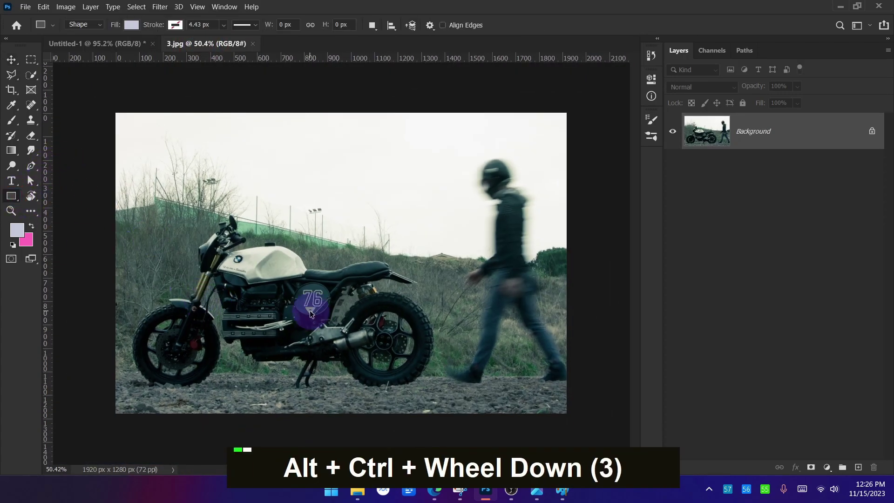
scroll(296, 208, "down", 1)
left_click_drag(293, 210, 448, 451)
Step: Rotate the rectangle by about 26.22° and move it over the middle of the motorcycle
left_click(11, 59)
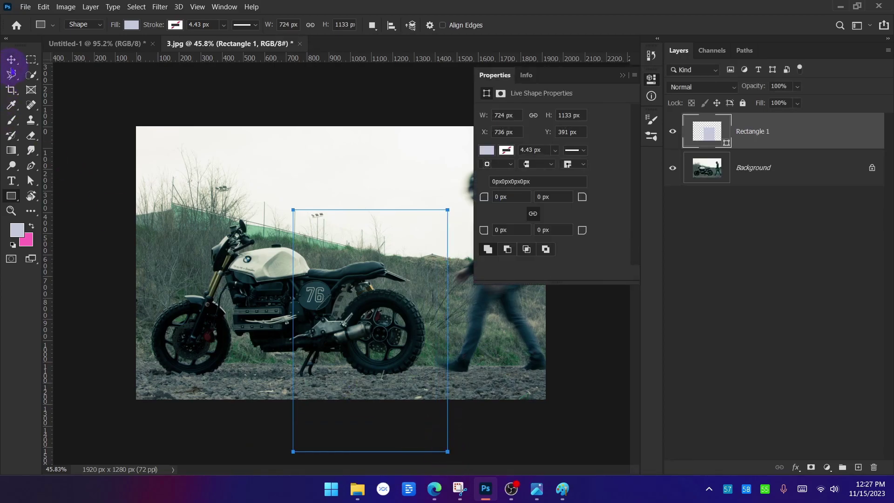
left_click(454, 206)
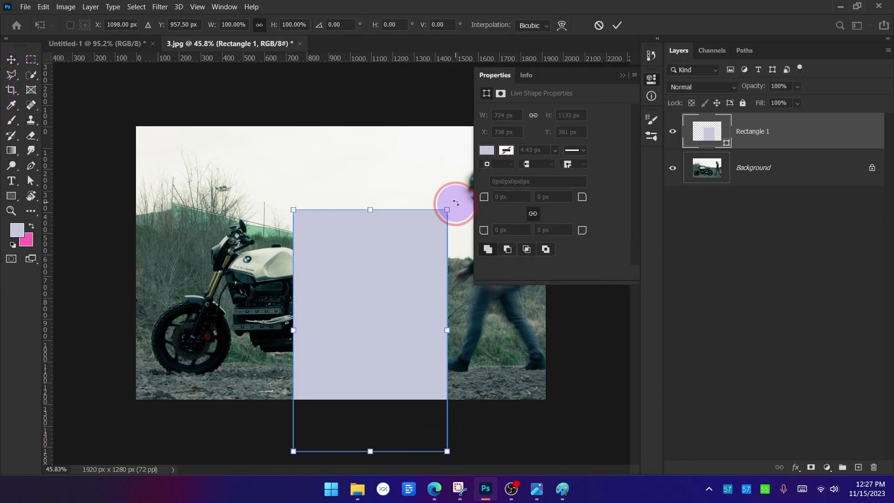
left_click_drag(456, 203, 505, 250)
scroll(315, 328, "up", 2)
left_click(315, 329, "ctrl+alt")
left_click_drag(297, 327, 304, 319)
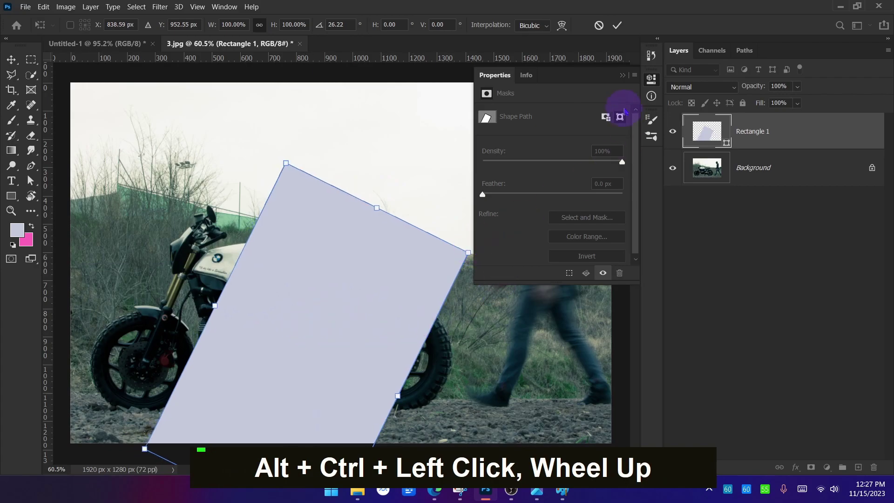
left_click(614, 27)
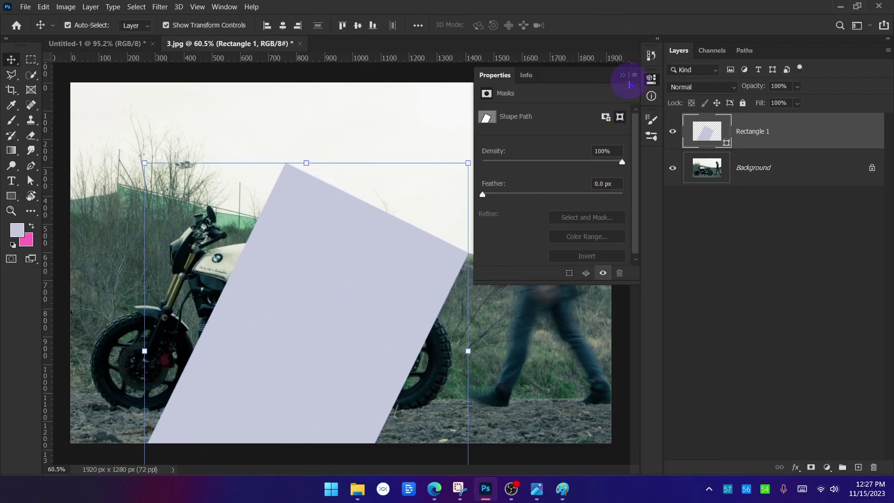
Step: Rotate the rectangle back by about -12.96° and position it over the motorcycle so only the front and rear ends stay uncovered
left_click(623, 76)
left_click_drag(480, 159, 454, 134)
left_click_drag(351, 294, 337, 280)
left_click_drag(447, 124, 419, 112)
left_click_drag(327, 250, 332, 257)
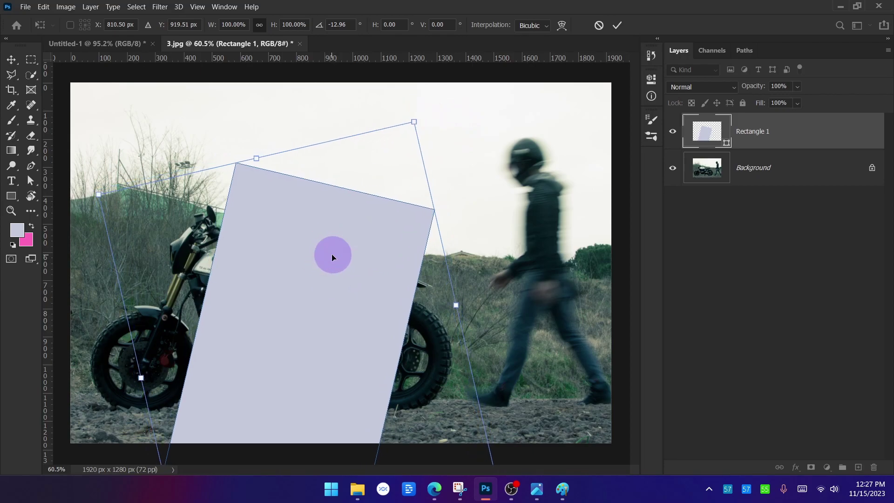
key("Return")
Step: Examine the motorcycle's front wheel, brake disc and fork beside the rectangle's edge up close
scroll(143, 296, "up", 3)
scroll(144, 296, "up", 1)
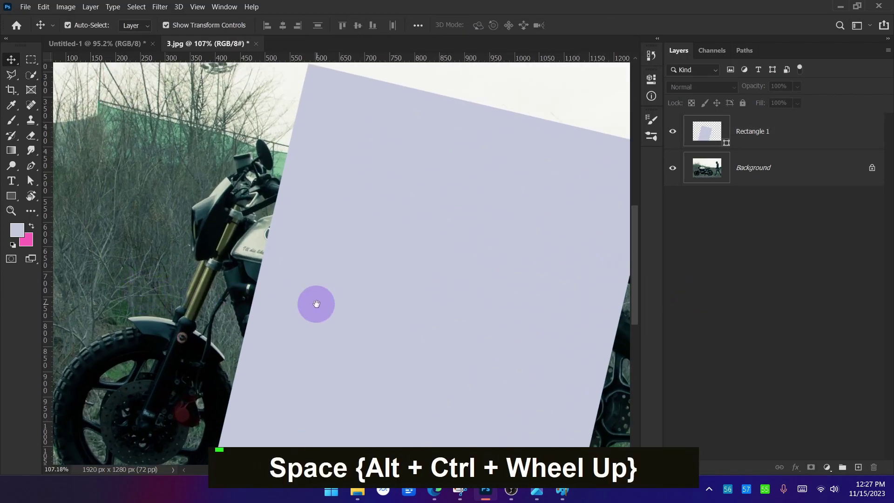
left_click_drag(315, 303, 421, 227)
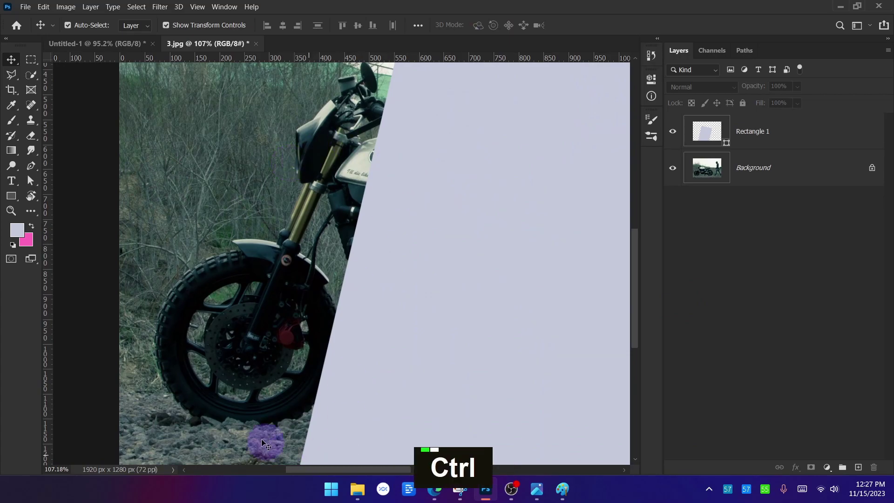
scroll(251, 429, "up", 12)
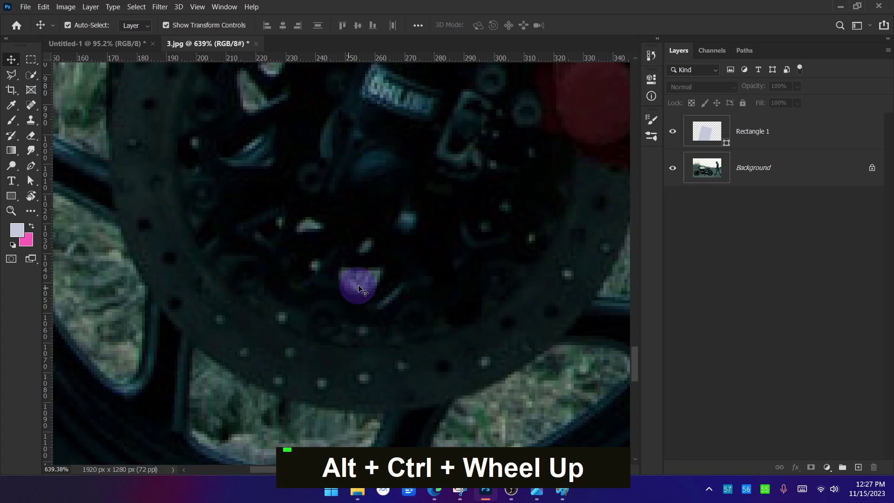
scroll(260, 325, "down", 2)
scroll(410, 384, "down", 1)
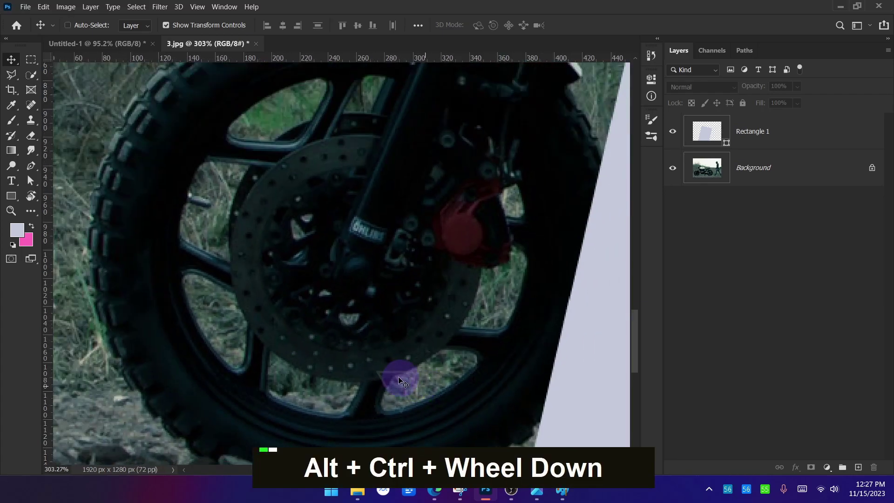
scroll(250, 203, "up", 1)
scroll(295, 355, "down", 6)
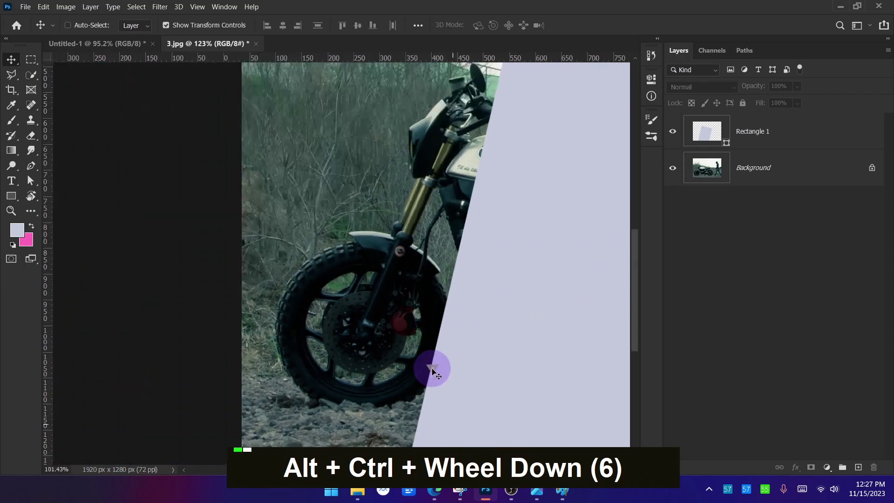
left_click_drag(527, 165, 370, 159)
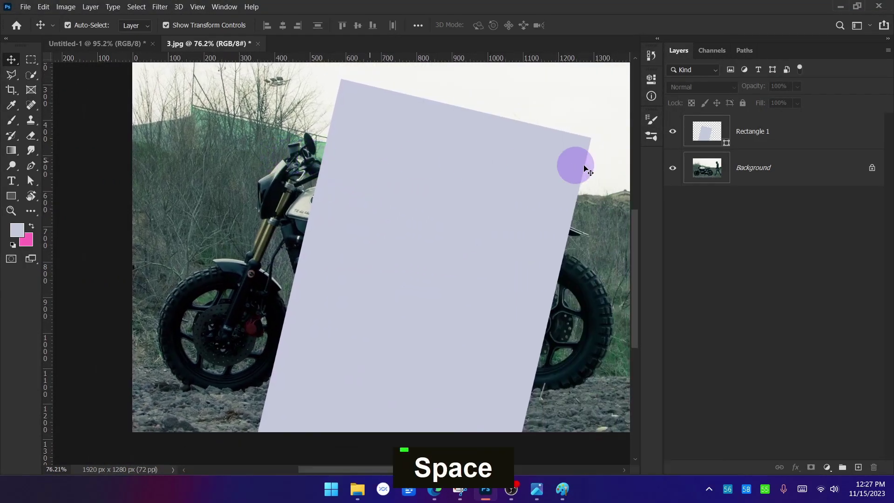
Step: Hide the Rectangle 1 layer and select the motorcycle on the Background layer with Select Subject
left_click(673, 131)
double_click(813, 181)
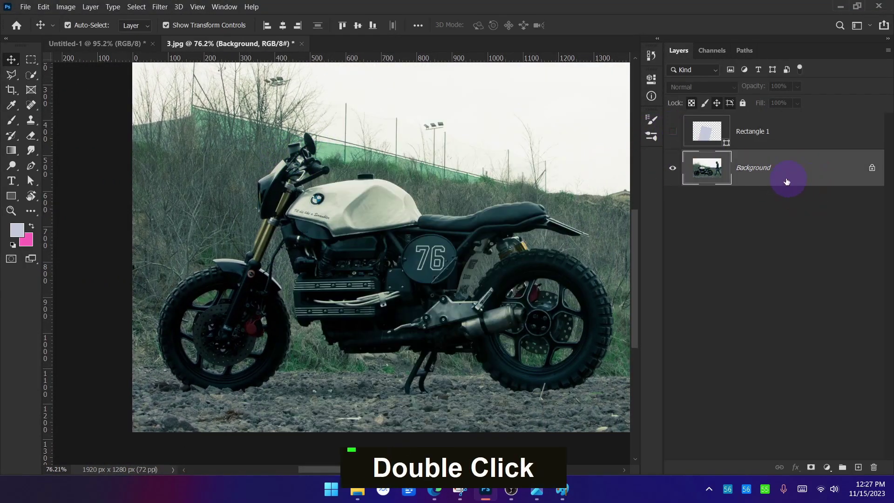
right_click(31, 79)
left_click(74, 90)
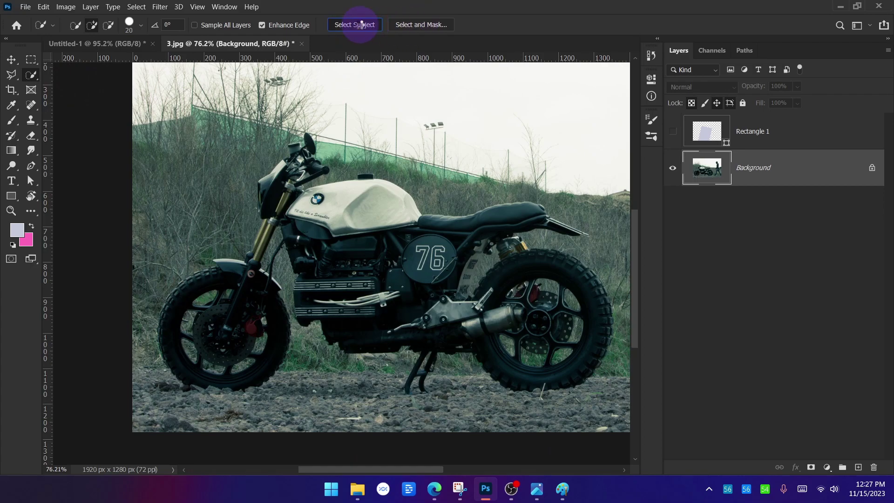
left_click(360, 25)
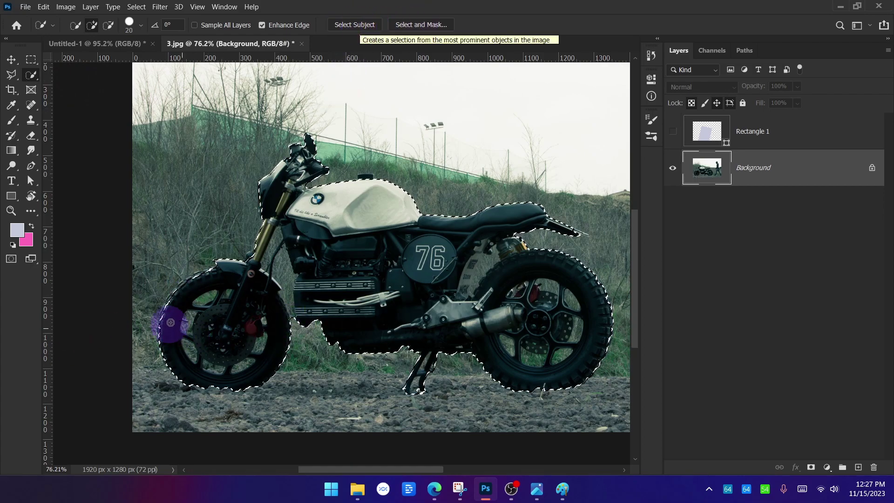
Step: Add the missed tread blocks along the front tire's upper and front edge to the selection with the Quick Selection tool, brush size 40
scroll(189, 302, "up", 4)
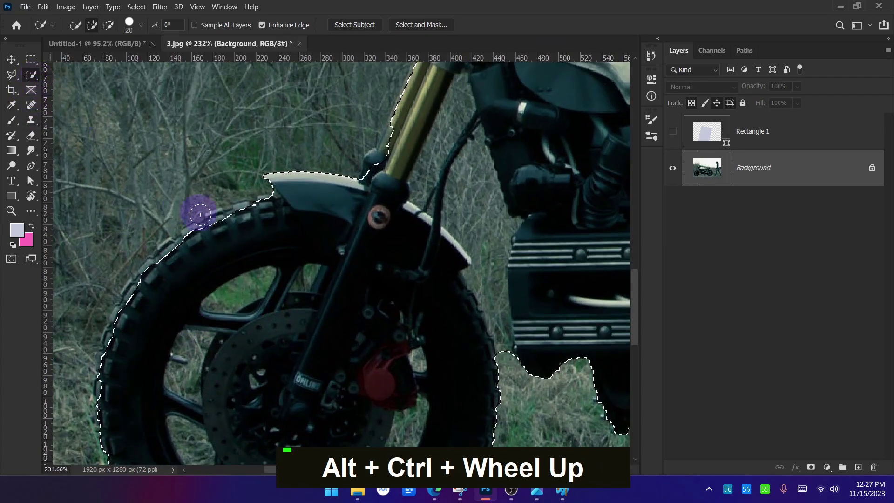
double_click(241, 215)
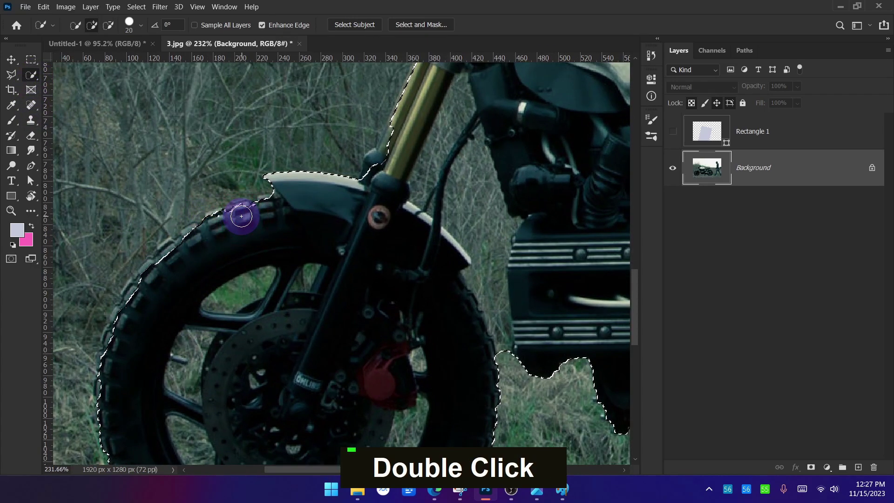
key("bracketright")
key("bracketright")
key("bracketright")
key("bracketright")
double_click(195, 256)
key("space")
left_click_drag(175, 273, 273, 220)
left_click(247, 251)
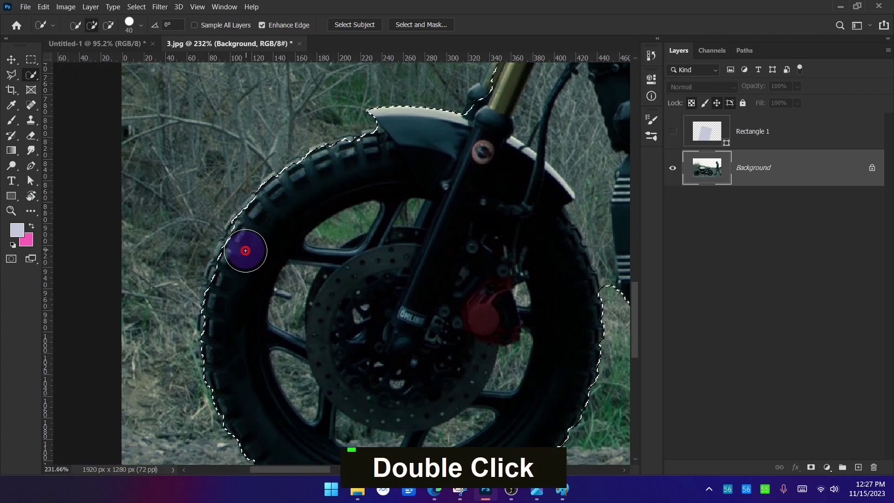
left_click(229, 285)
Step: Extend the Quick Selection at the front tire's lower edge near the gravel and undo the last stroke
key("space")
left_click_drag(253, 421, 208, 282)
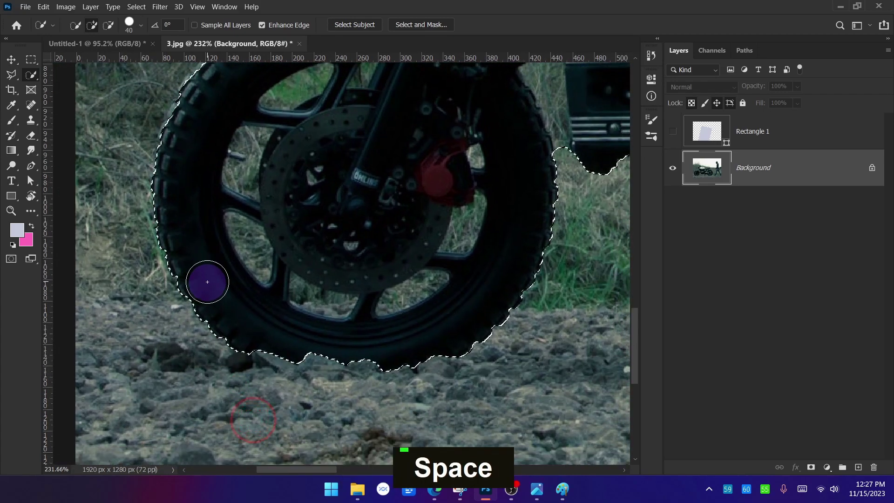
key("space")
mouse_move(431, 243)
left_mouse_down()
mouse_move(376, 413)
mouse_move(333, 199)
left_mouse_up()
key("space")
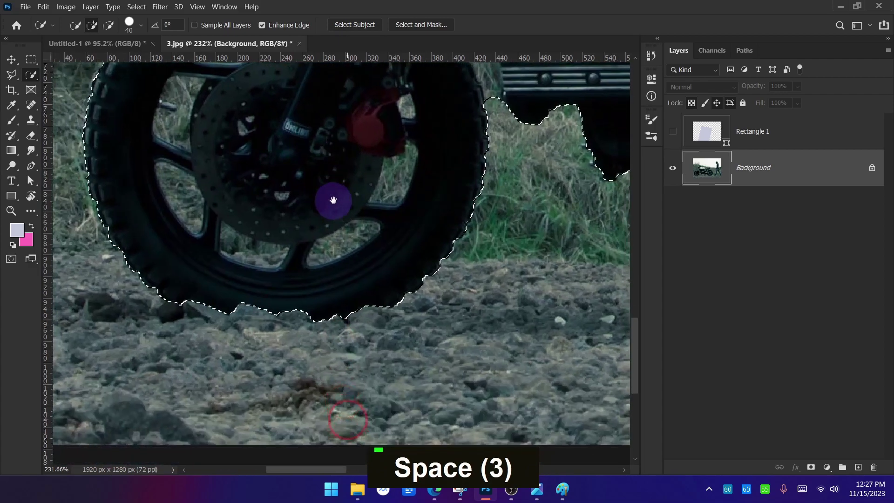
left_click(215, 289)
left_click(237, 295)
key("ctrl+z")
Step: Correct the selection along the bottom of the front tire with the Lasso tool, subtracting stray gravel and adding the missing tire parts
right_click(17, 80)
left_click(58, 75)
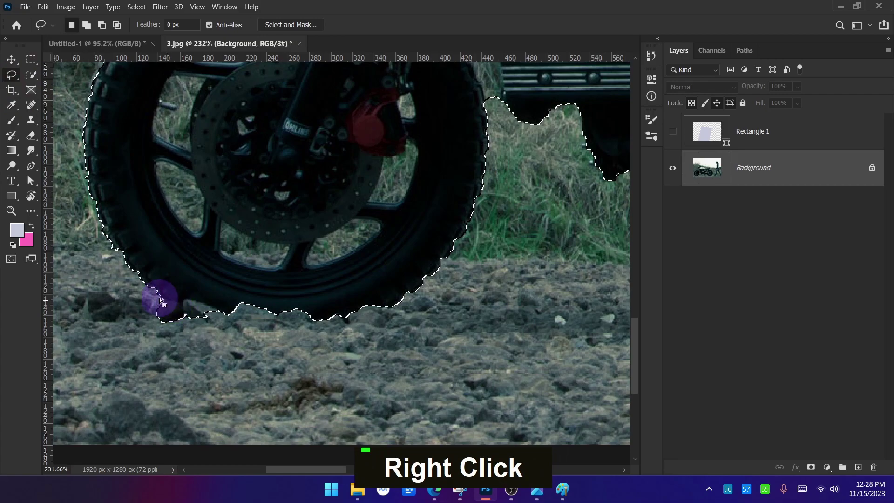
left_click(161, 299, "alt")
left_click(185, 315, "alt")
left_click(189, 309, "shift")
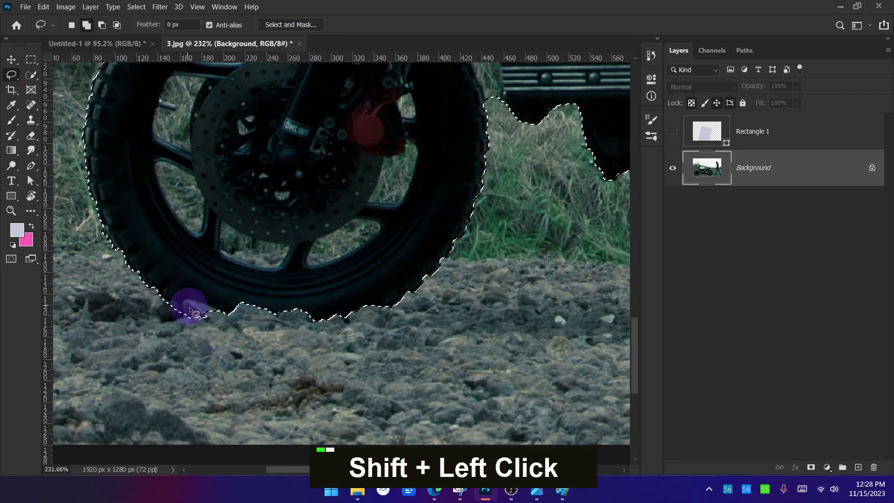
mouse_move(270, 324)
left_mouse_down()
mouse_move(321, 323)
mouse_move(307, 290)
left_mouse_up()
scroll(270, 391, "down", 5)
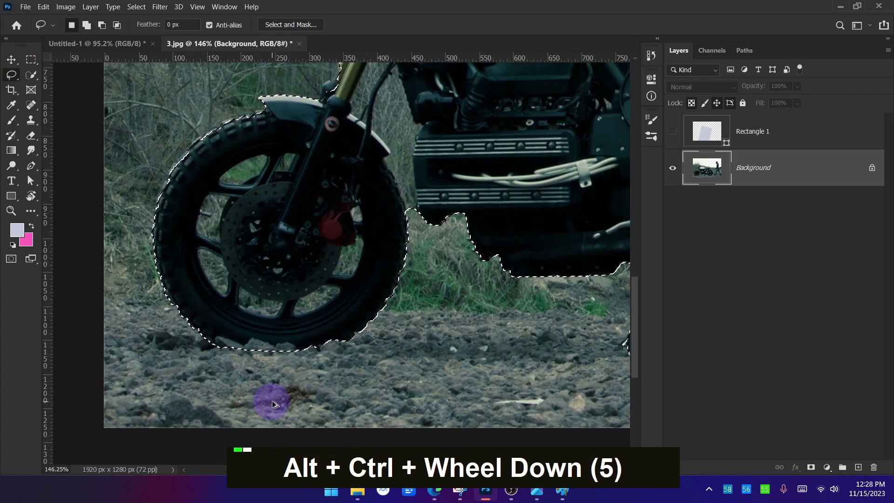
Step: Subtract the three front-side openings between the front wheel's spokes using the Quick Selection tool with brush size 15
scroll(212, 193, "up", 4)
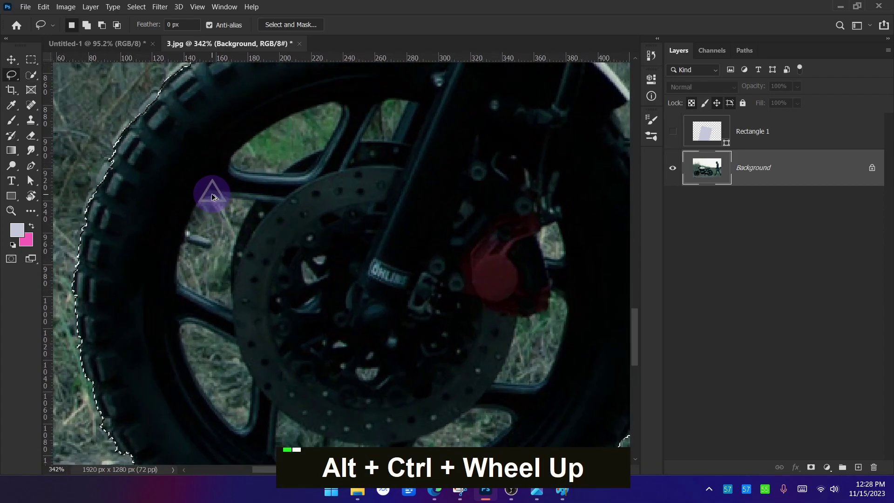
left_click(31, 75)
key("bracketleft")
key("bracketleft")
key("bracketleft")
key("bracketleft")
key("bracketleft")
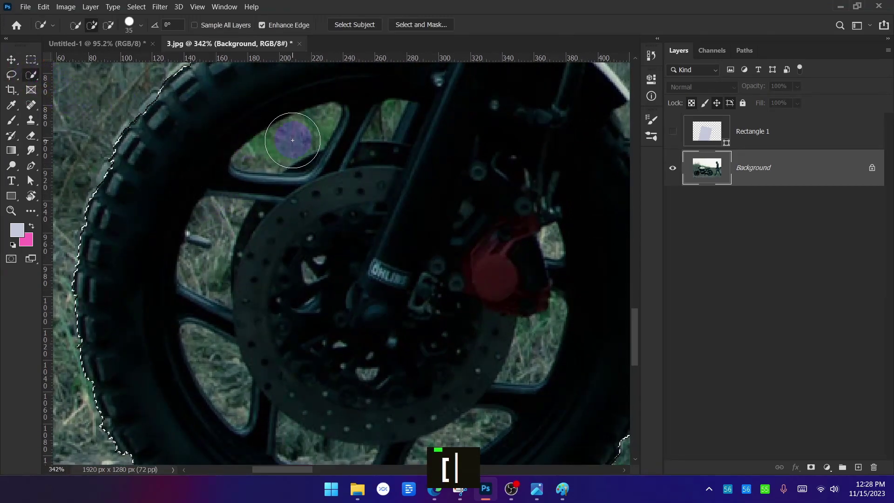
left_click(290, 140, "alt")
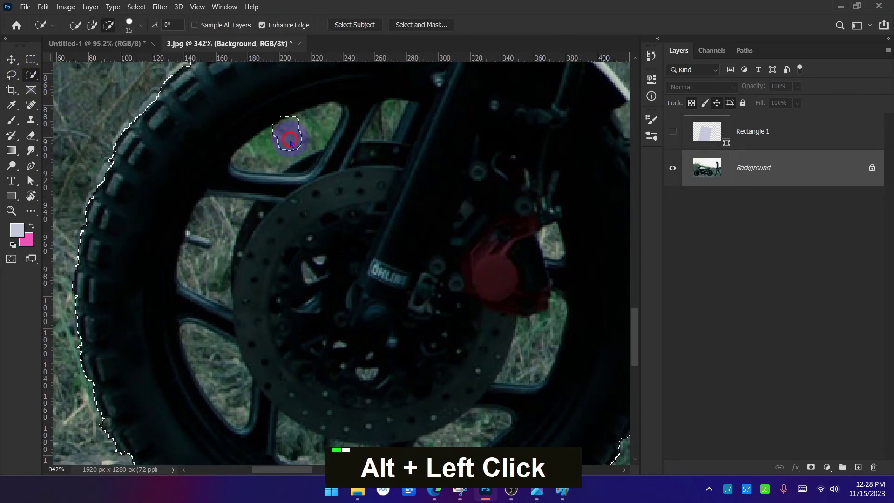
left_click(217, 266, "alt")
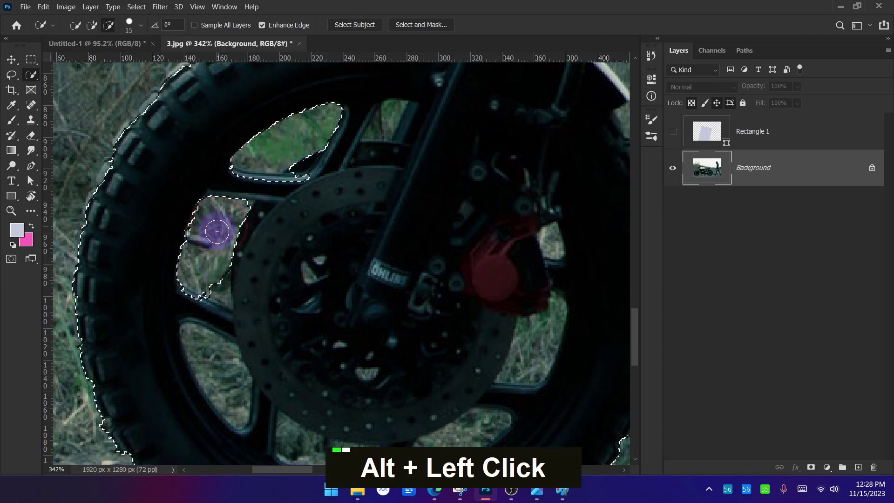
left_click_drag(235, 326, 224, 256)
left_click(209, 280, "alt")
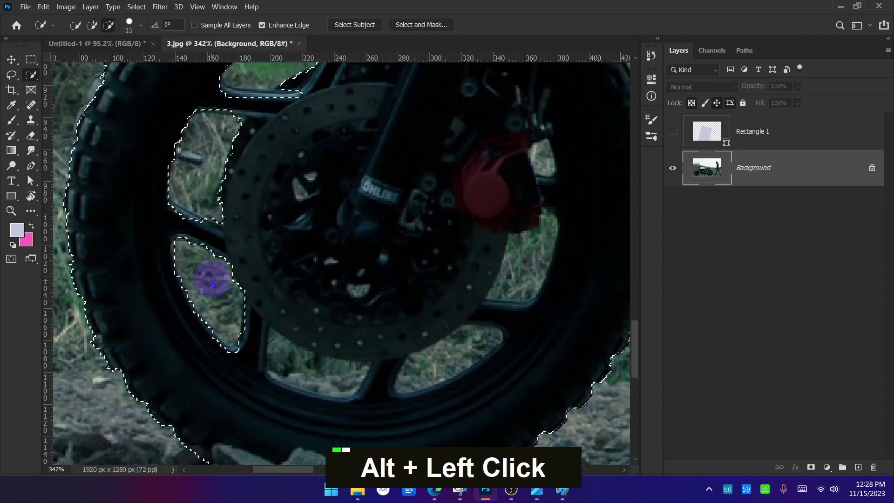
Step: Subtract the two lower openings and the rear opening below the brake caliper from the front wheel selection
left_click_drag(292, 371, 348, 377)
left_click(283, 359, "alt")
left_click(471, 347, "alt")
left_click(509, 283, "alt")
Step: Subtract the small gap beside the red brake caliper and the narrow opening next to the fork, using brush size 8
key("bracketleft")
key("bracketleft")
key("bracketleft")
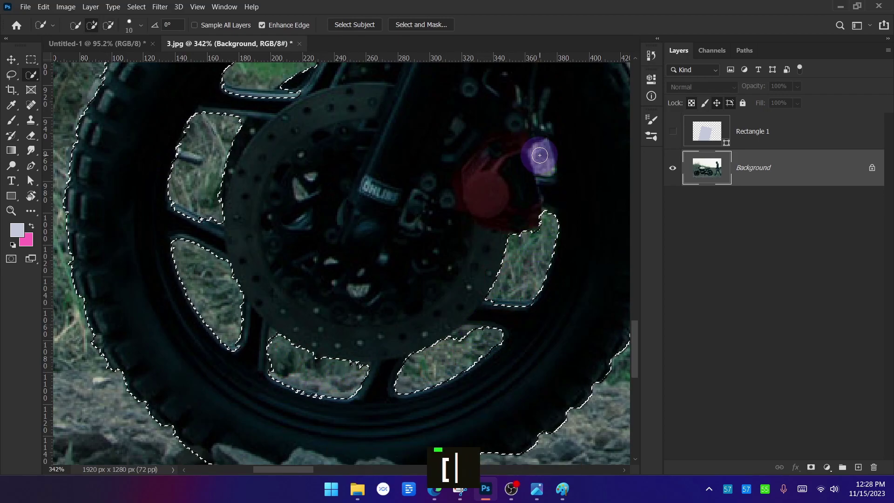
left_click(542, 160, "alt")
key("space")
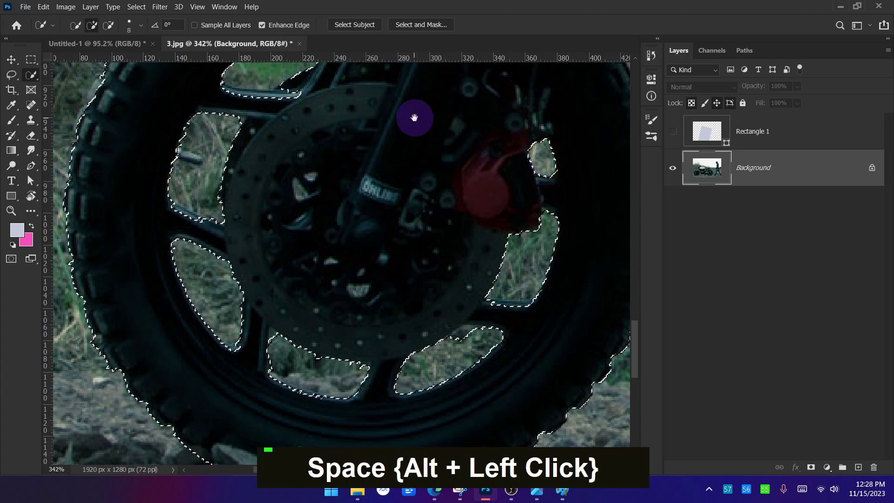
left_click_drag(414, 115, 389, 240)
left_click(347, 183, "alt")
left_click(340, 198, "alt")
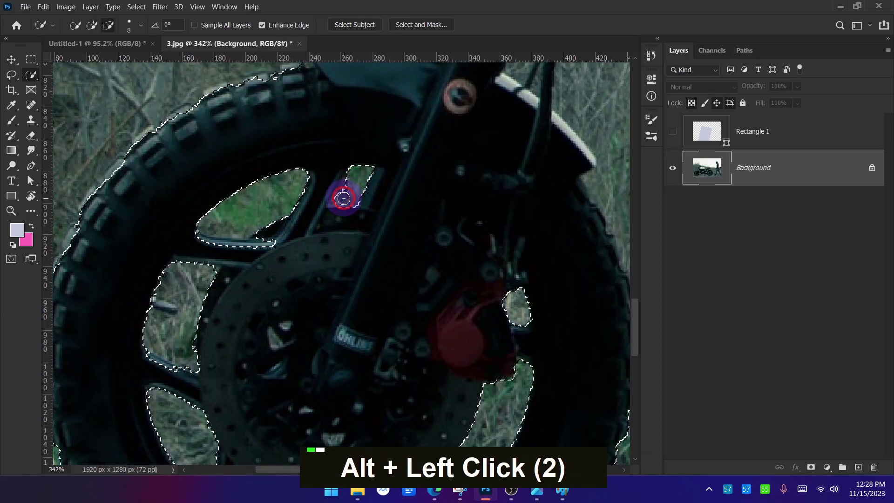
Step: Subtract the background between the front wheel, fork and engine from the selection, and add the engine's lower ribbed cover back
scroll(340, 191, "down", 4)
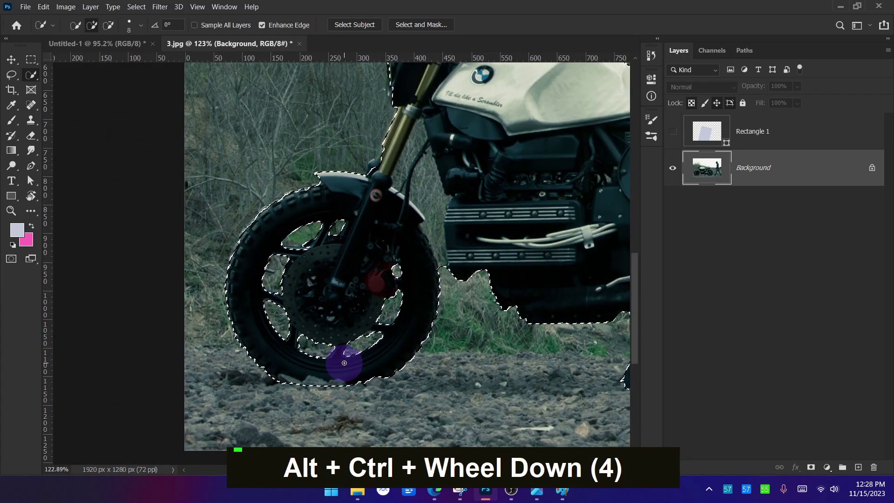
scroll(554, 210, "up", 3)
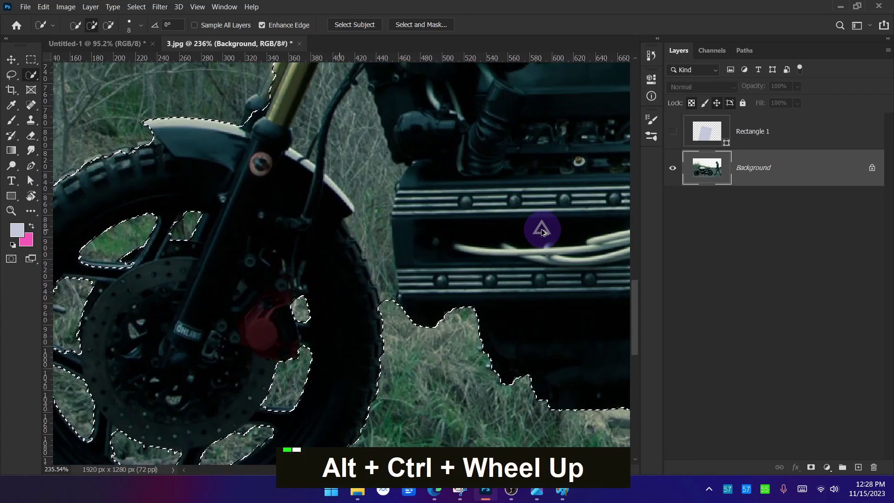
left_click_drag(455, 165, 416, 268)
left_click(342, 389, "alt")
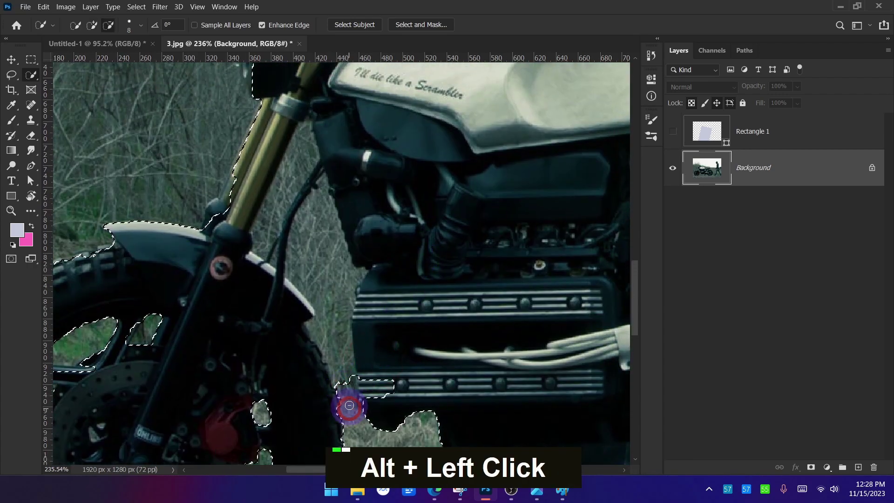
left_click_drag(333, 340, 327, 300)
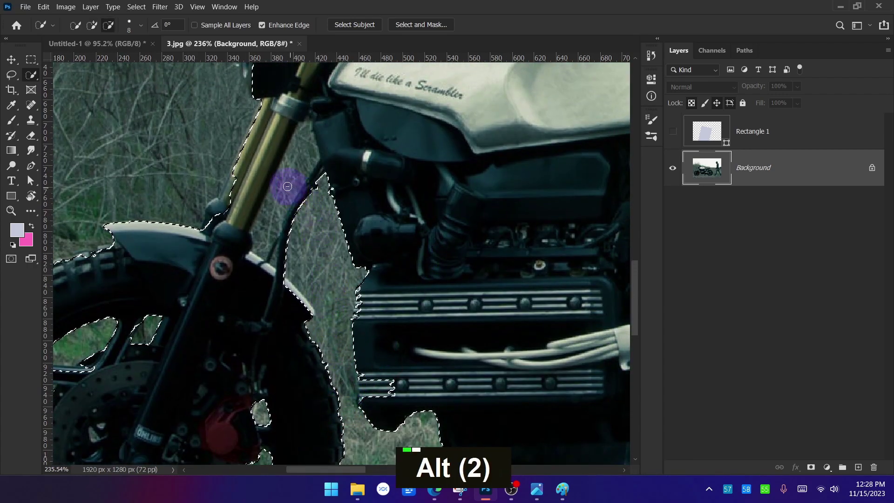
left_click(274, 194, "alt")
mouse_move(274, 273)
left_mouse_down()
mouse_move(286, 267)
mouse_move(301, 282)
left_mouse_up()
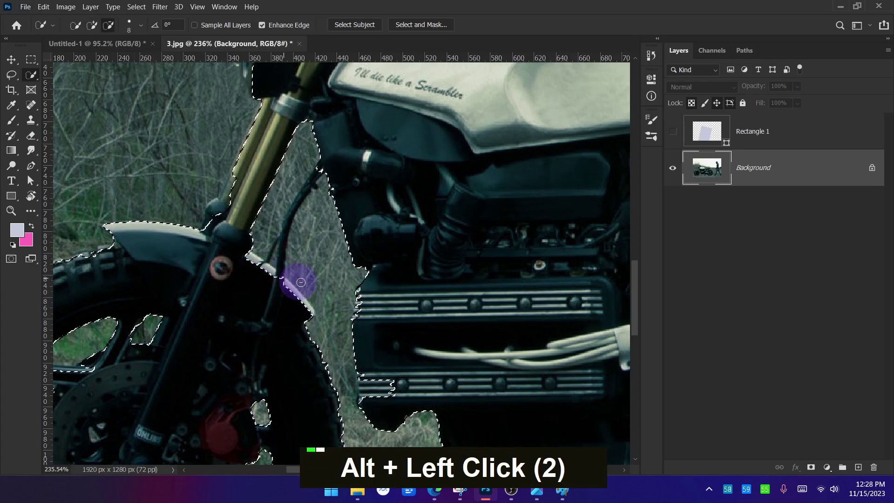
double_click(371, 397)
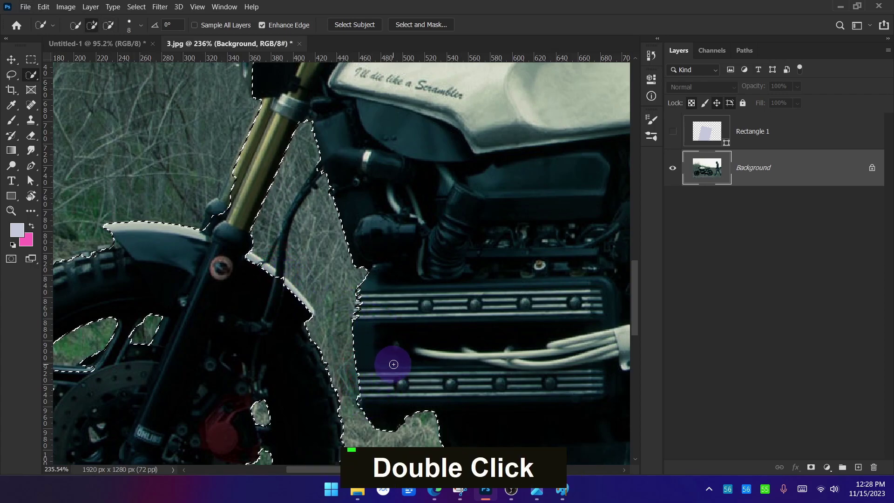
Step: Add the curved brake cable between the fender and the engine back to the selection with brush size 5
scroll(320, 248, "up", 4, "ctrl+alt")
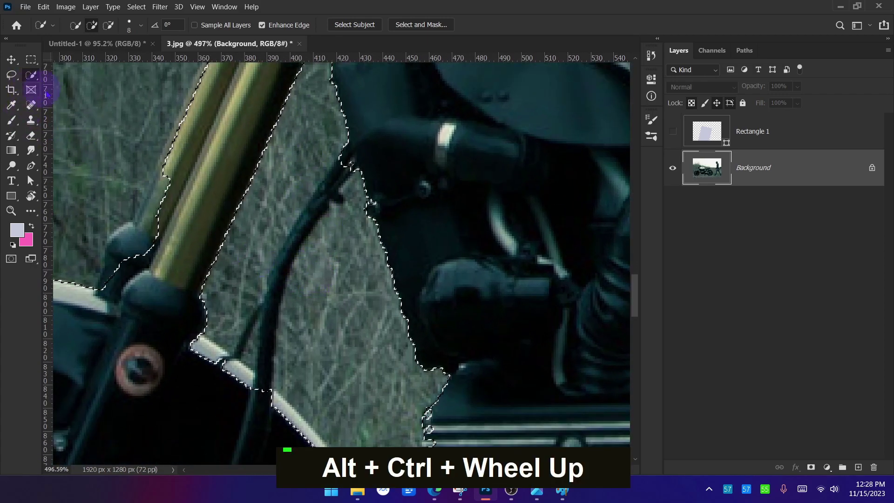
key("bracketleft")
key("bracketleft")
key("bracketleft")
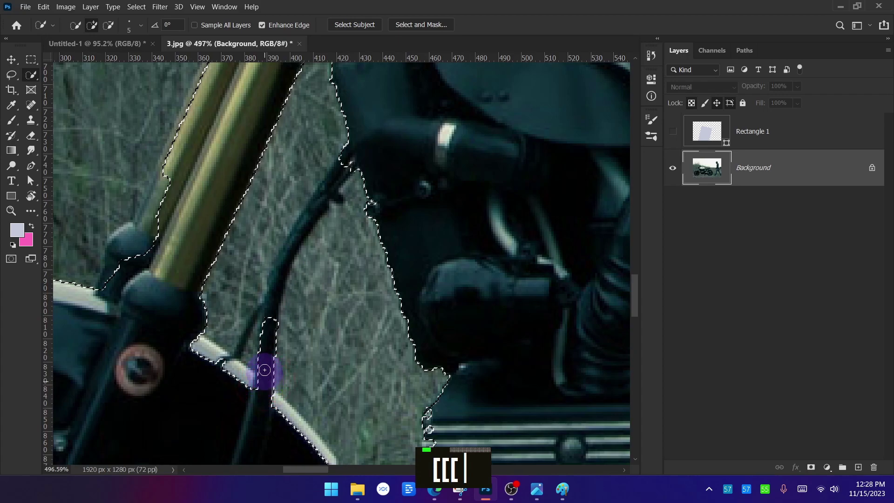
double_click(270, 308)
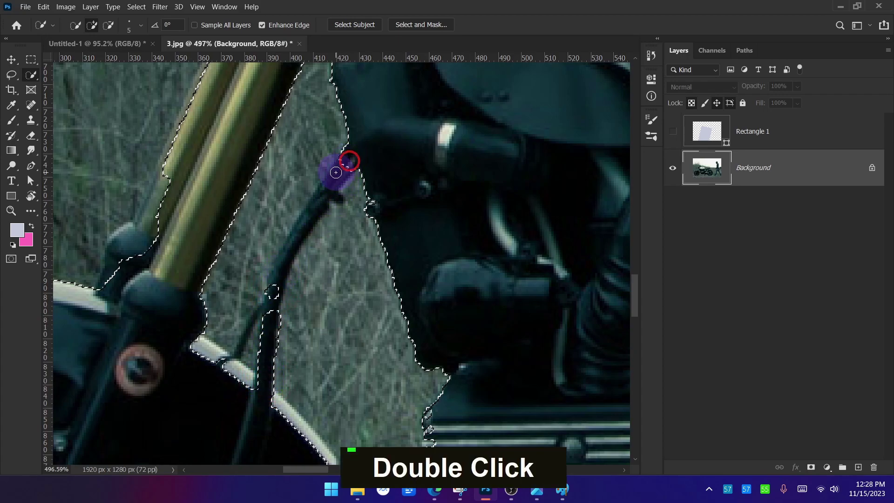
left_click(329, 188)
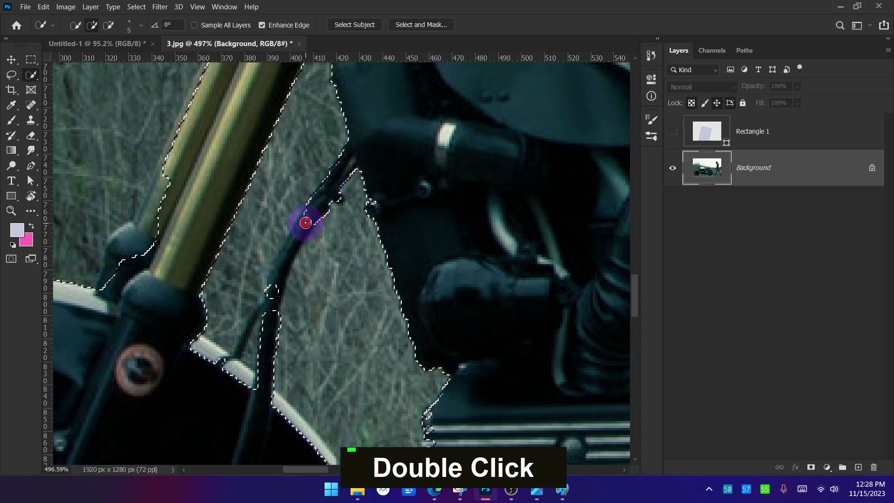
left_click_drag(282, 271, 344, 192)
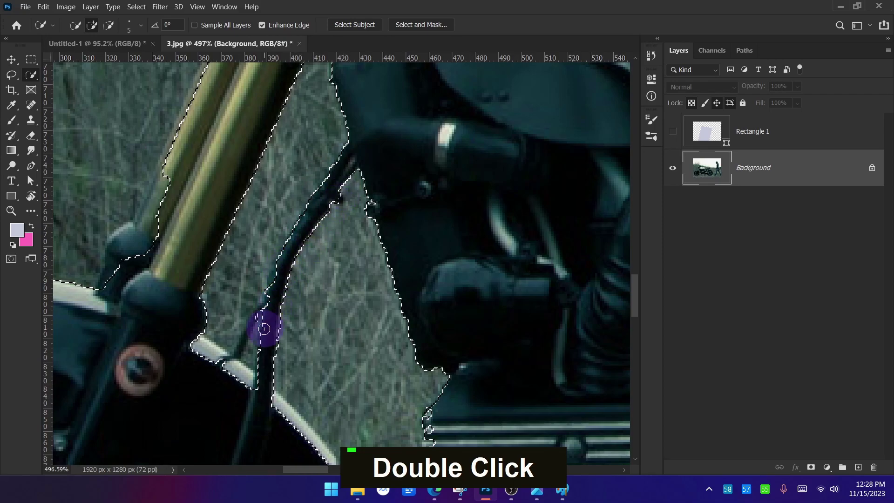
scroll(229, 363, "up", 3)
Step: Add the missed front edges of the fork and headlight fairing to the selection, and undo the stray stroke beside the fairing
scroll(224, 364, "down", 8)
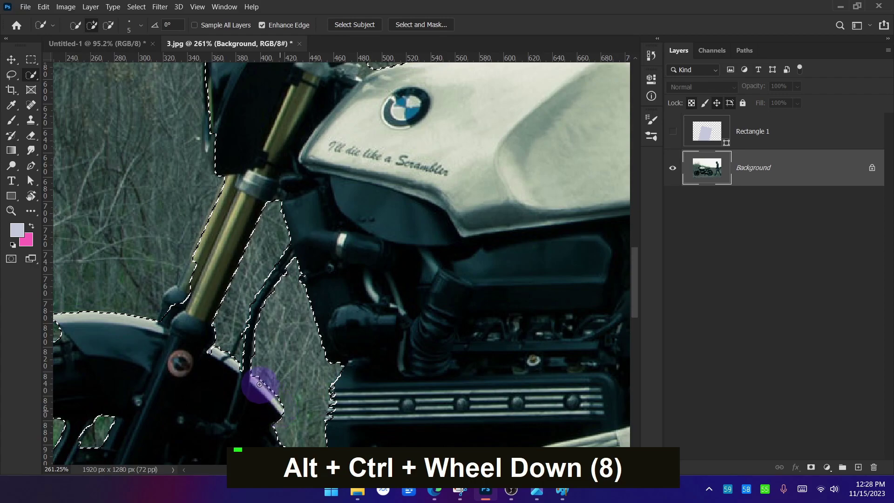
scroll(281, 291, "down", 1)
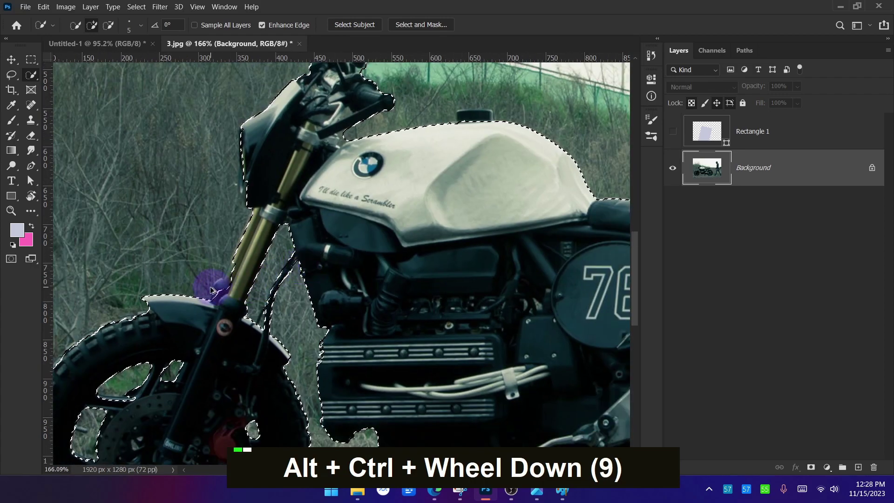
scroll(224, 296, "up", 1)
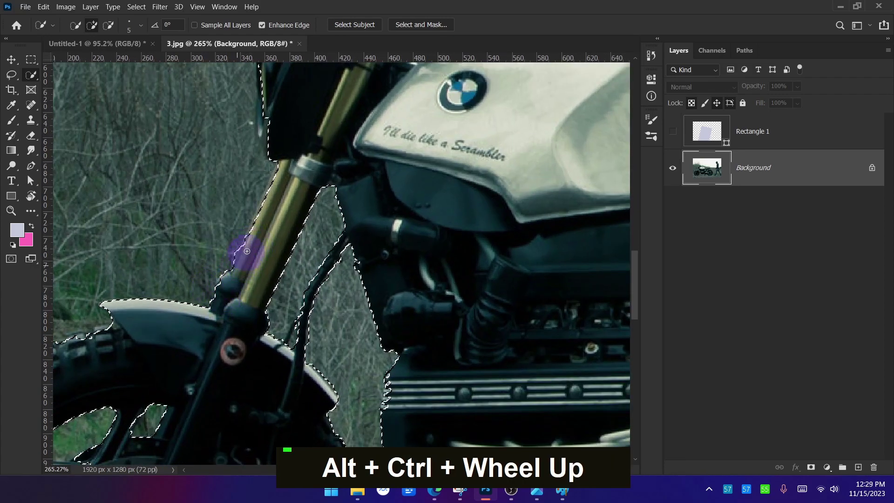
scroll(280, 180, "down", 2)
scroll(256, 182, "up", 3)
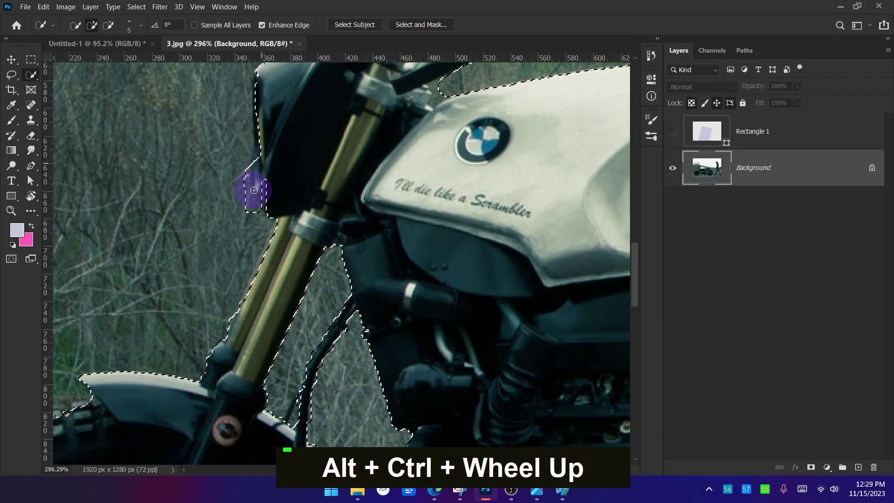
key("ctrl+z")
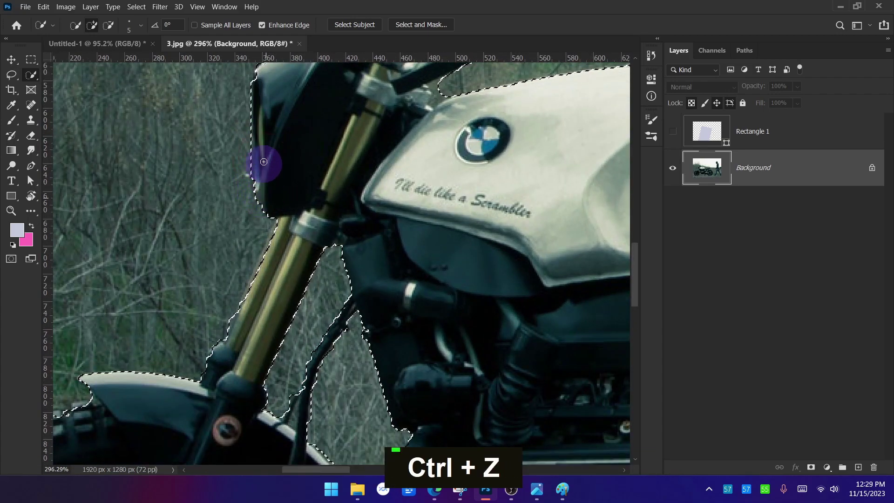
Step: Examine the selection edge around the handlebar, mirror and fuel tank up close
scroll(264, 167, "down", 4)
scroll(329, 186, "up", 2)
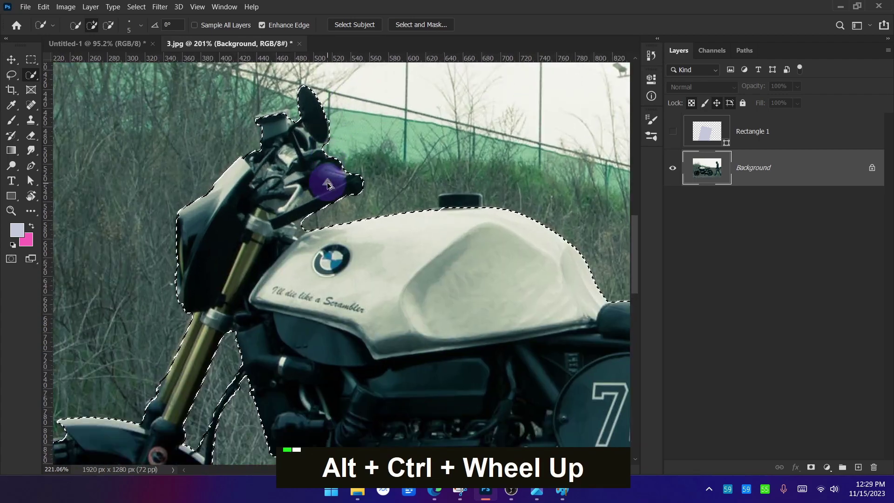
scroll(329, 185, "up", 3)
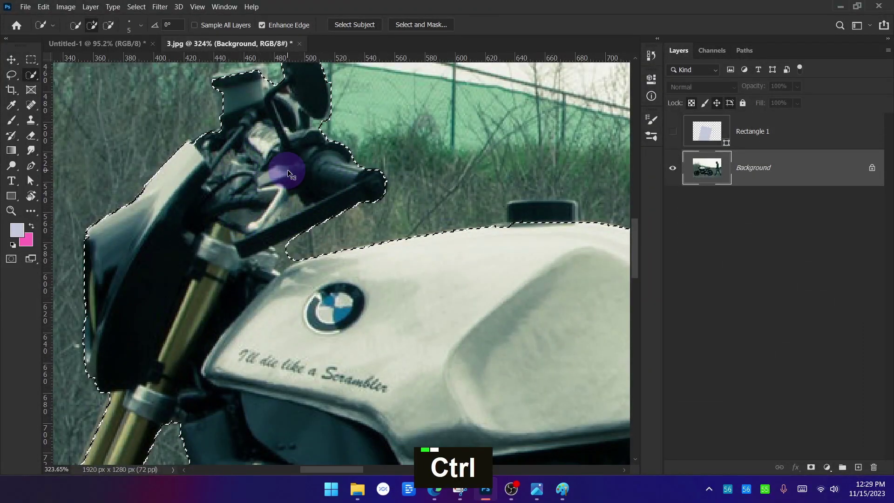
scroll(284, 154, "down", 3)
scroll(274, 126, "up", 2)
scroll(280, 136, "down", 4)
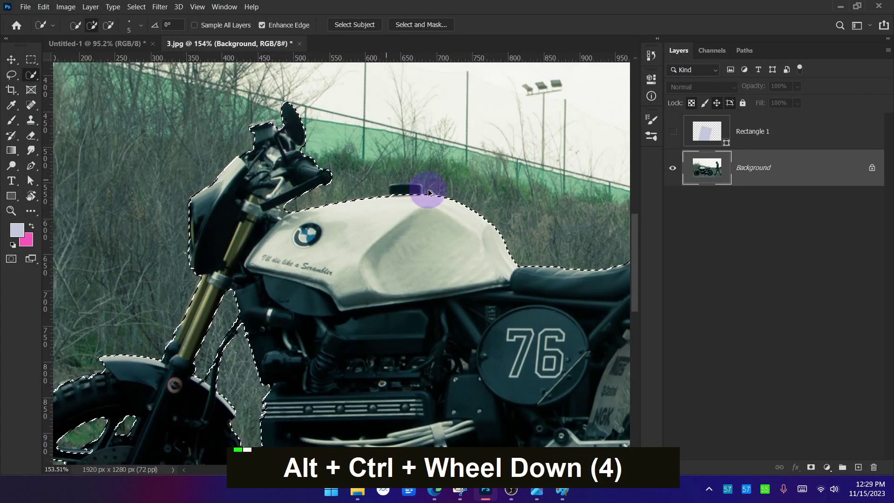
Step: Open the motorcycle selection in Select and Mask and output it as a new layer with layer mask
scroll(424, 192, "up", 1)
scroll(229, 226, "down", 5)
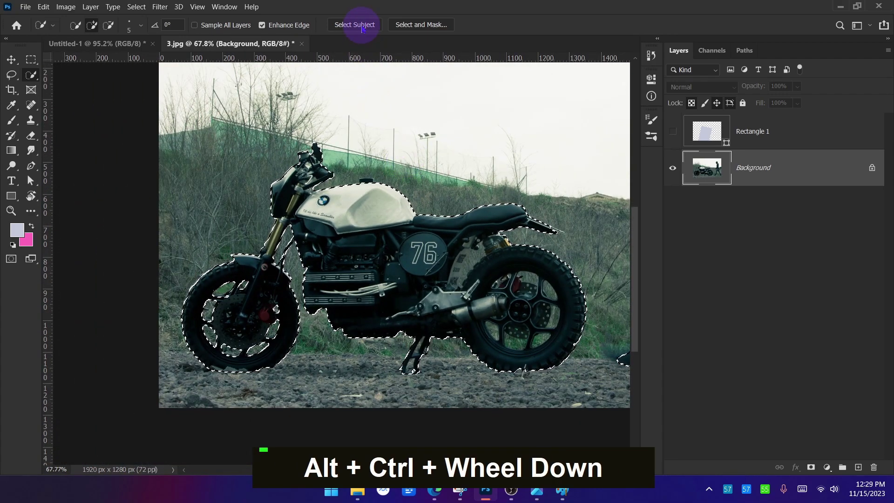
left_click(401, 27)
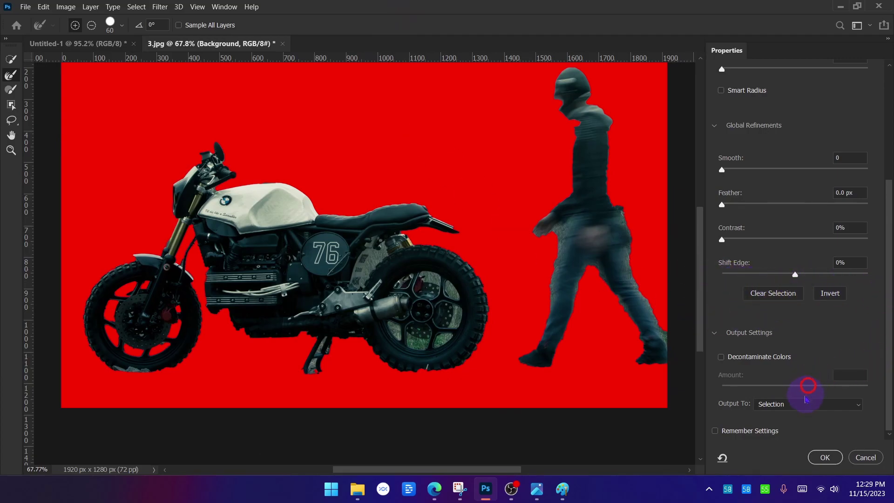
double_click(814, 415)
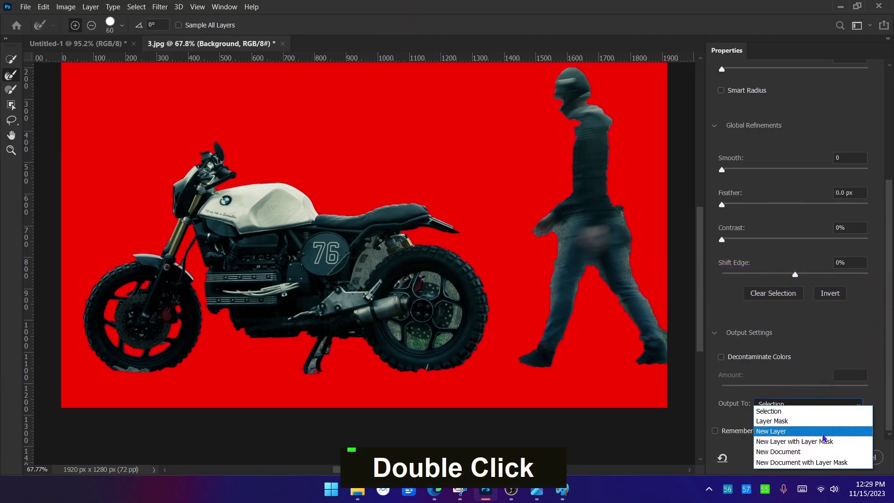
left_click(813, 426)
left_click(825, 458)
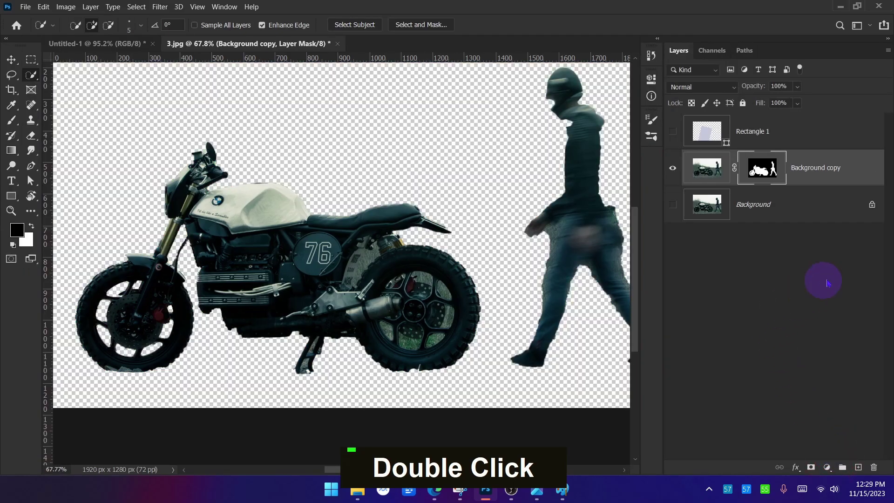
left_click(827, 207)
right_click(821, 206)
left_click(838, 279)
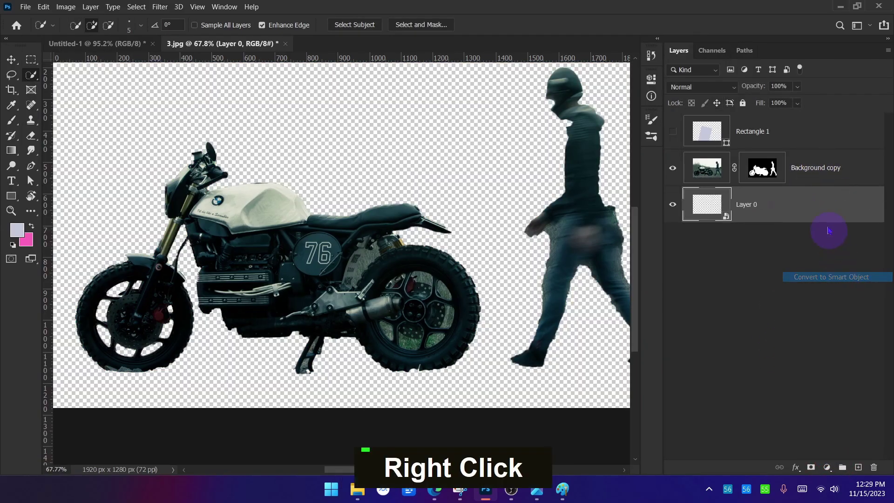
left_click(823, 172)
right_click(847, 172)
left_click(852, 271)
key("ctrl+z")
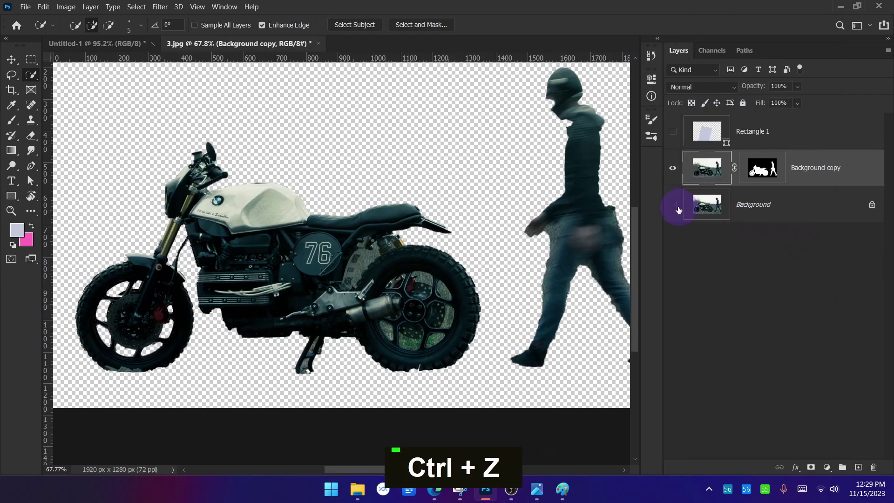
Step: Show the original Background layer, and convert it and the masked Background copy into separate smart objects
left_click(782, 205)
right_click(782, 205)
left_click(835, 280)
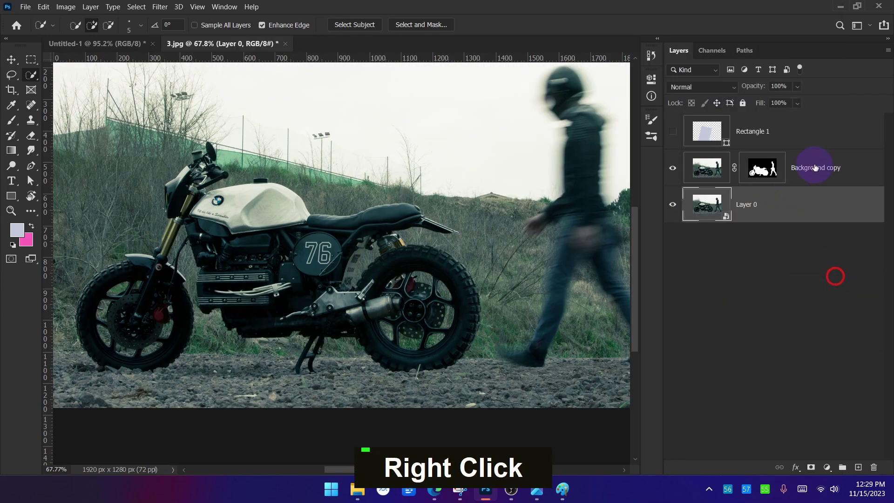
left_click(838, 168)
right_click(838, 167)
left_click(781, 150)
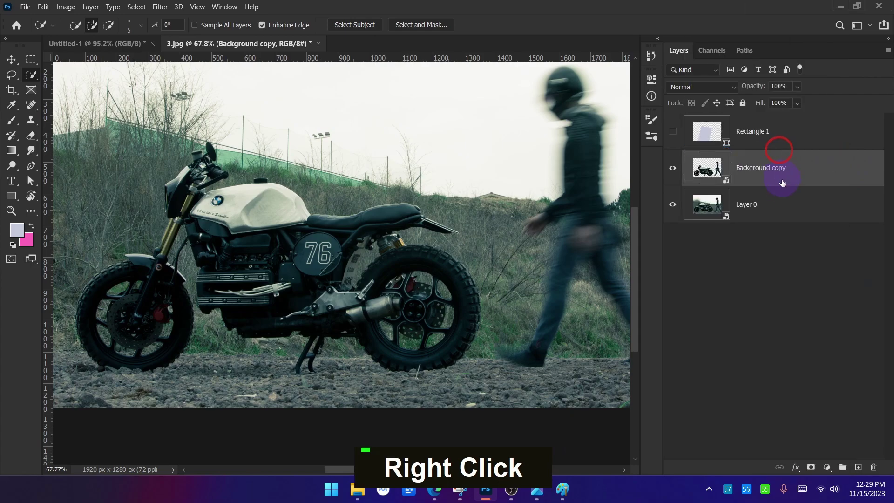
Step: Select the cutout and full photo layers together and move them into the Untitled-1 poster document
left_click(786, 201, "ctrl")
left_click(11, 59)
left_click_drag(240, 209, 114, 47)
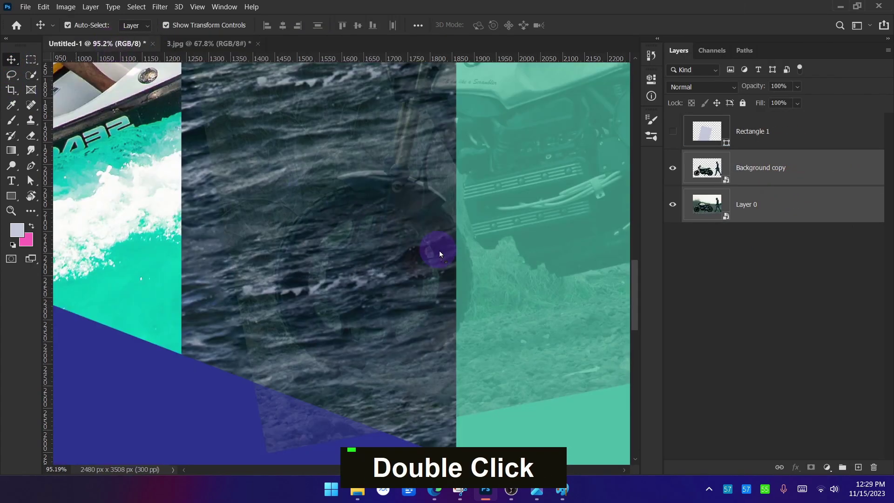
left_click_drag(439, 250, 439, 250)
Step: Lower both motorcycle layers' opacity to 54% and transform them to 125.74% scale at a -18.41° angle over the faint reference motorcycle
scroll(440, 250, "down", 5, "ctrl+alt")
mouse_move(592, 352)
left_mouse_down()
mouse_move(523, 300)
mouse_move(586, 347)
left_mouse_up()
left_click(784, 101)
left_click_drag(469, 275, 328, 280)
scroll(430, 273, "down", 2, "ctrl+alt")
left_click_drag(475, 321, 579, 330)
scroll(345, 259, "up", 3, "ctrl+alt")
left_click_drag(320, 299, 301, 220)
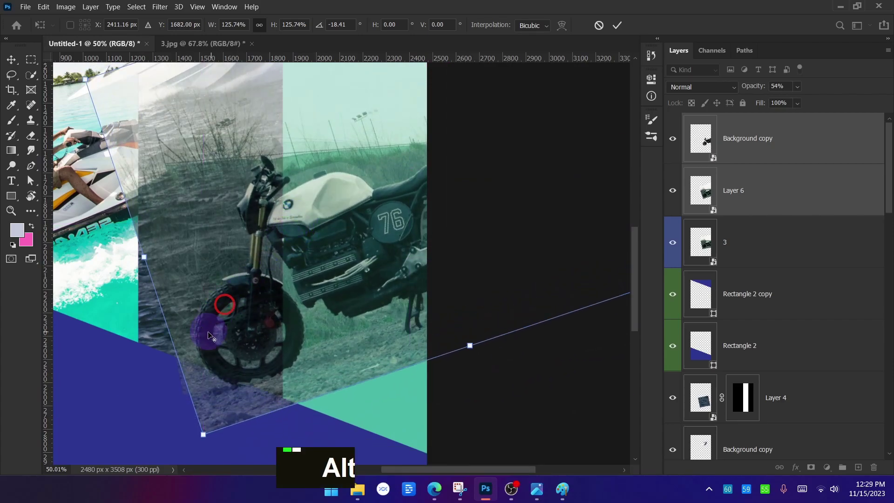
Step: Align the front wheel with the reference photo's wheel, lowering both motorcycle layers' opacity to 17% for comparison
scroll(208, 336, "up", 5, "ctrl+alt")
left_click_drag(211, 348, 172, 279)
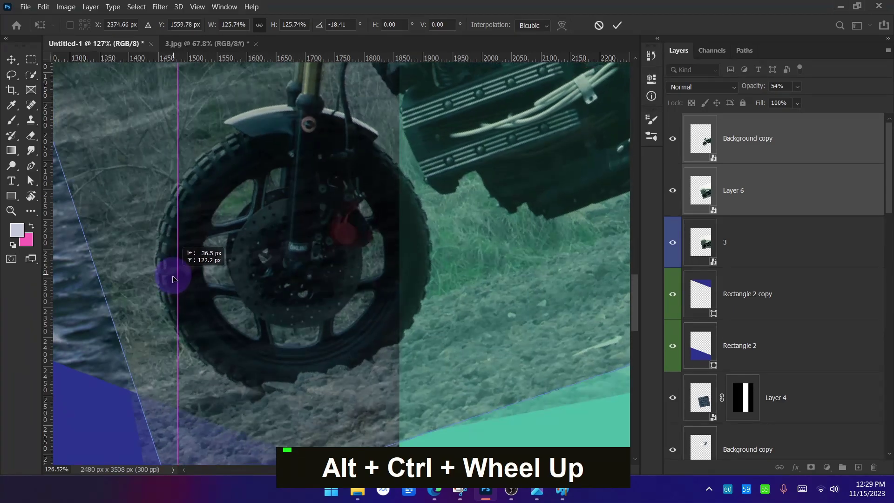
scroll(173, 279, "down", 3, "ctrl+alt")
left_click(783, 100)
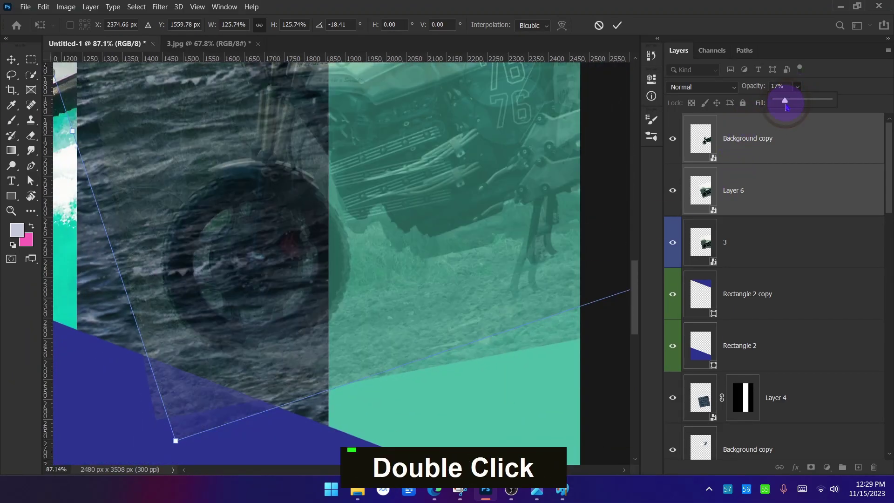
scroll(177, 255, "up", 5, "ctrl+alt")
mouse_move(175, 294)
left_mouse_down()
mouse_move(206, 295)
mouse_move(213, 319)
mouse_move(185, 295)
left_mouse_up()
scroll(185, 295, "down", 3, "ctrl+alt")
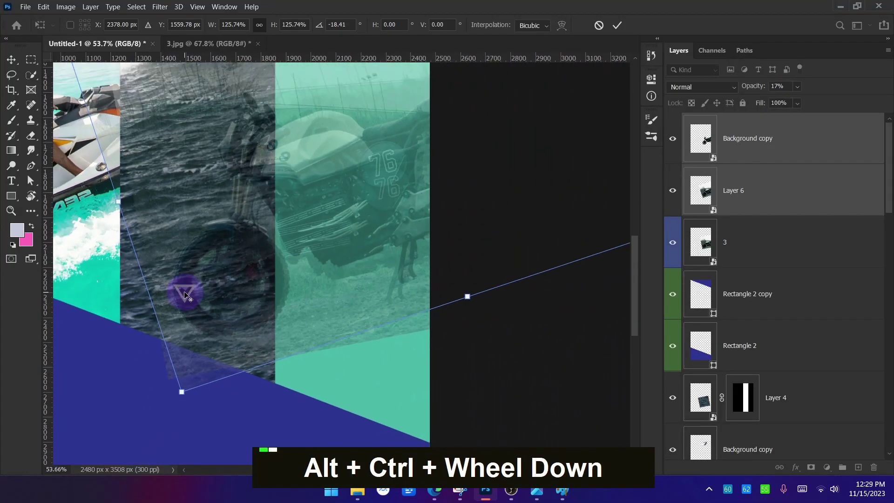
Step: Rotate both motorcycle layers to -11.57° and move them so the front wheel sits over the reference wheel
scroll(424, 315, "down", 1, "ctrl+alt")
left_click_drag(608, 243, 610, 279)
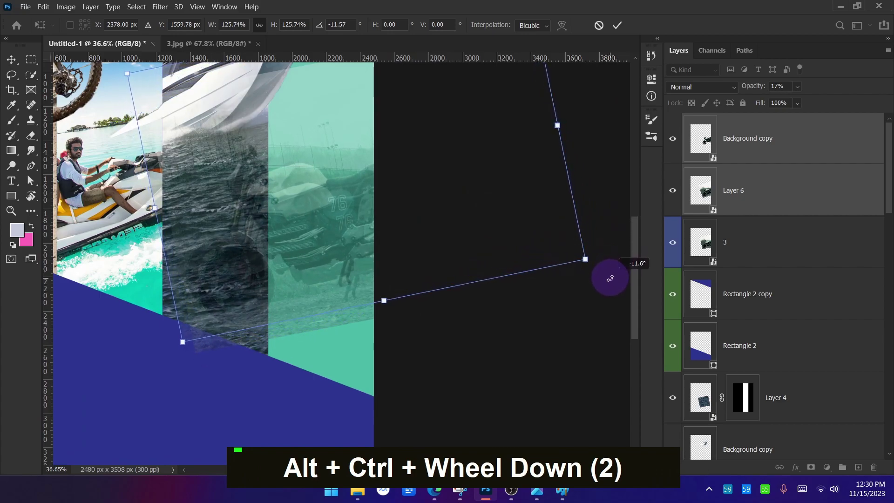
scroll(281, 197, "up", 9, "ctrl+alt")
left_click_drag(350, 219, 360, 243)
left_click_drag(191, 329, 331, 180)
left_click_drag(253, 290, 262, 274)
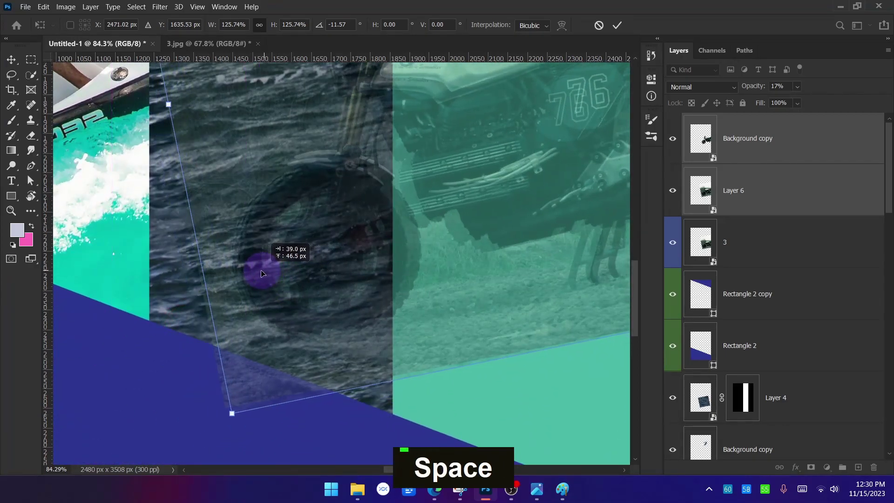
scroll(259, 273, "down", 6, "ctrl+alt")
left_click_drag(365, 170, 330, 207)
key("ctrl+z")
Step: Scale both motorcycle layers down to 116.91% and shift them back over the reference motorcycle
scroll(587, 318, "down", 4, "ctrl+alt")
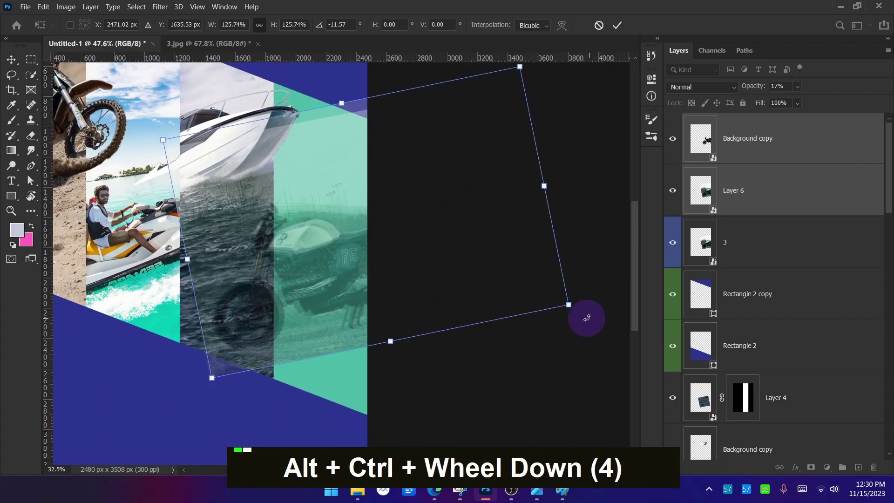
left_click_drag(568, 308, 515, 295)
scroll(370, 315, "up", 4, "ctrl+alt")
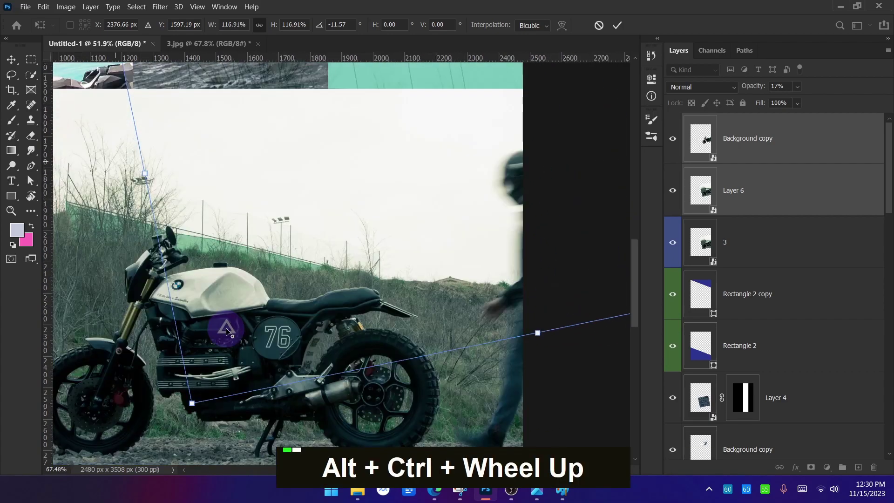
mouse_move(215, 342)
left_mouse_down()
mouse_move(223, 309)
mouse_move(221, 330)
left_mouse_up()
scroll(221, 330, "up", 3, "ctrl+alt")
scroll(346, 326, "down", 5, "ctrl+alt")
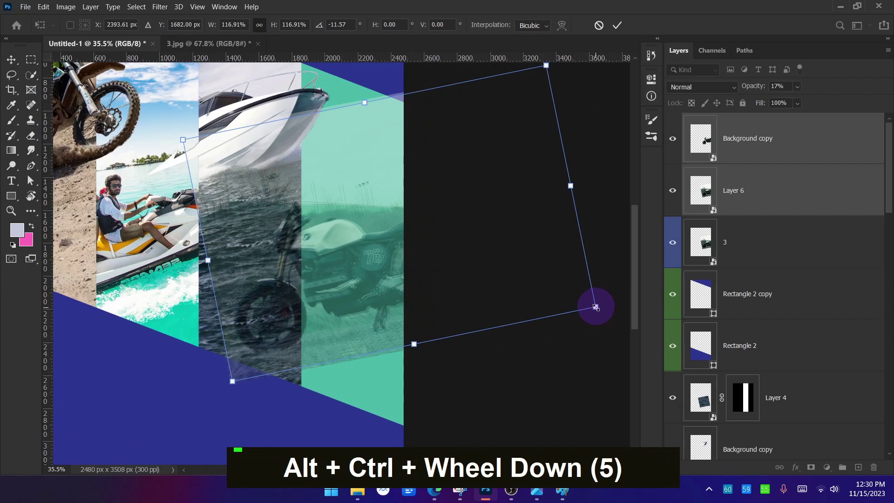
Step: Enlarge both motorcycle layers to 119.50%, nudge them onto the reference and apply the transform, restoring their opacity to 100%
mouse_move(595, 307)
left_mouse_down()
mouse_move(585, 306)
mouse_move(605, 310)
left_mouse_up()
scroll(228, 333, "up", 4, "ctrl+alt")
left_click_drag(250, 330, 247, 321)
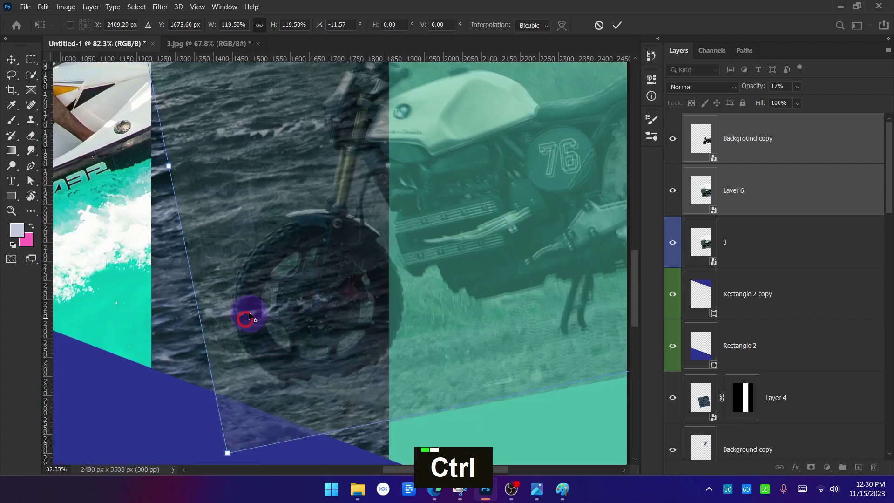
scroll(361, 278, "down", 5, "ctrl+alt")
key("Return")
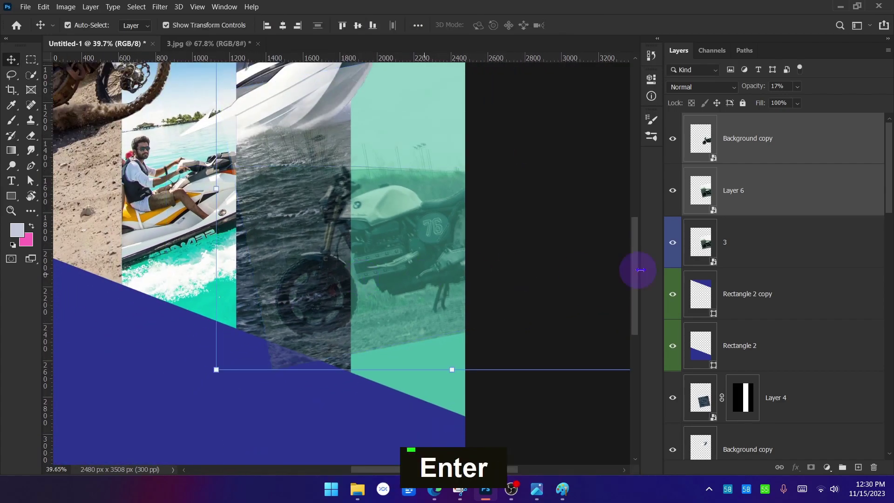
left_click_drag(800, 99, 888, 100)
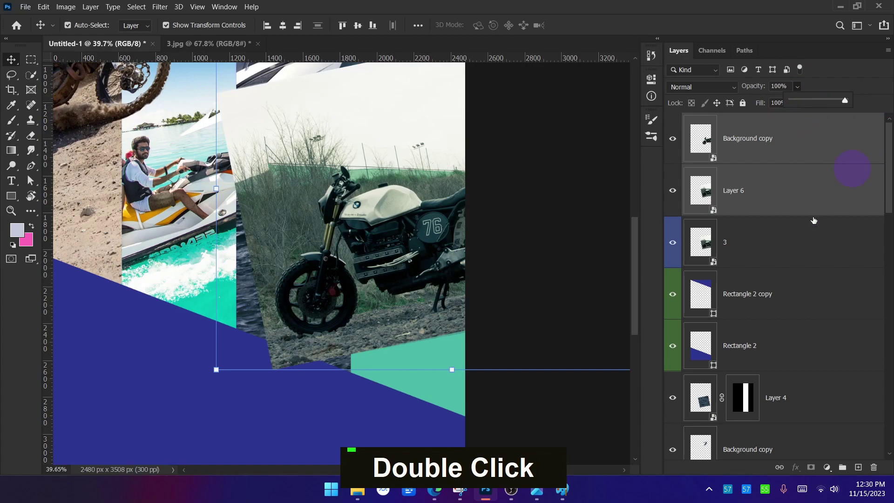
Step: Move the reference layer 3 down the layer stack to between Layer 5 and pexels-asad-photo-maldives-1430676
left_click(787, 245)
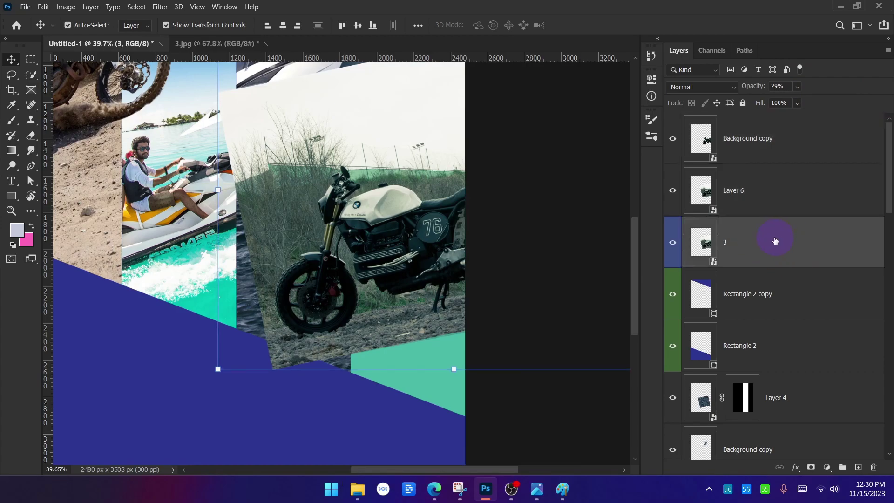
scroll(775, 240, "down", 1)
left_click_drag(778, 200, 779, 371)
scroll(780, 374, "down", 1)
scroll(780, 372, "down", 1)
scroll(772, 268, "down", 4)
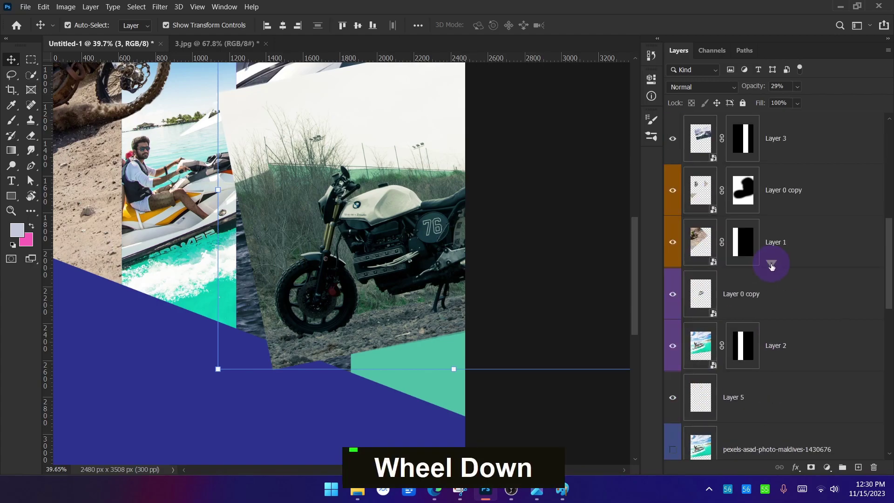
scroll(772, 266, "up", 2)
left_click_drag(789, 155, 767, 376)
scroll(768, 380, "down", 3)
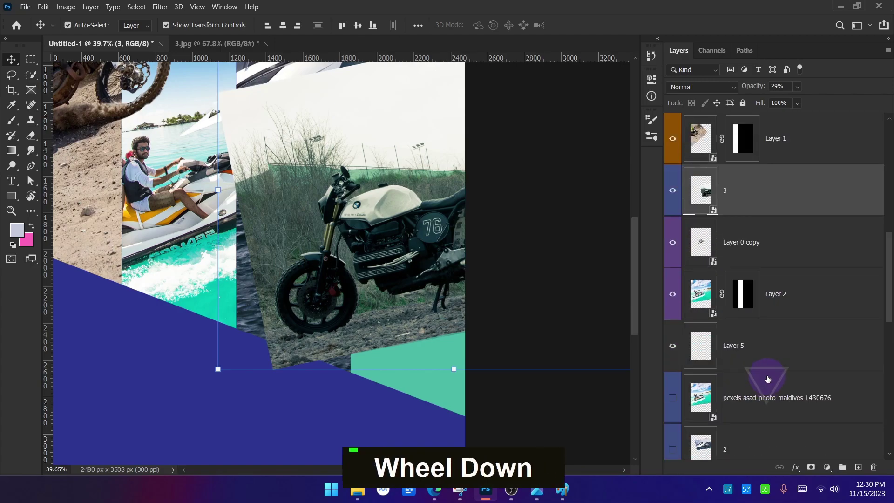
left_click_drag(783, 206, 771, 369)
scroll(771, 369, "down", 3)
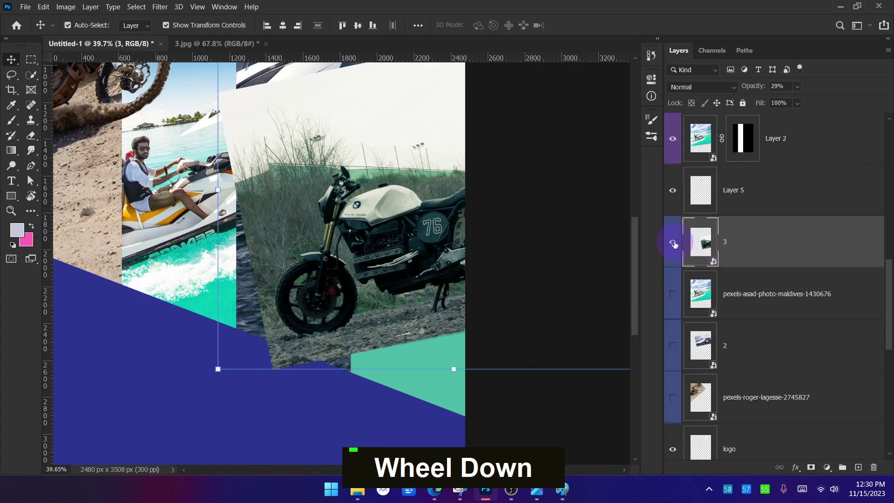
Step: Hide layer 3, group it with layer 2 and the two pexels photo layers, and hide the group
left_click(747, 399)
left_click(752, 300, "ctrl")
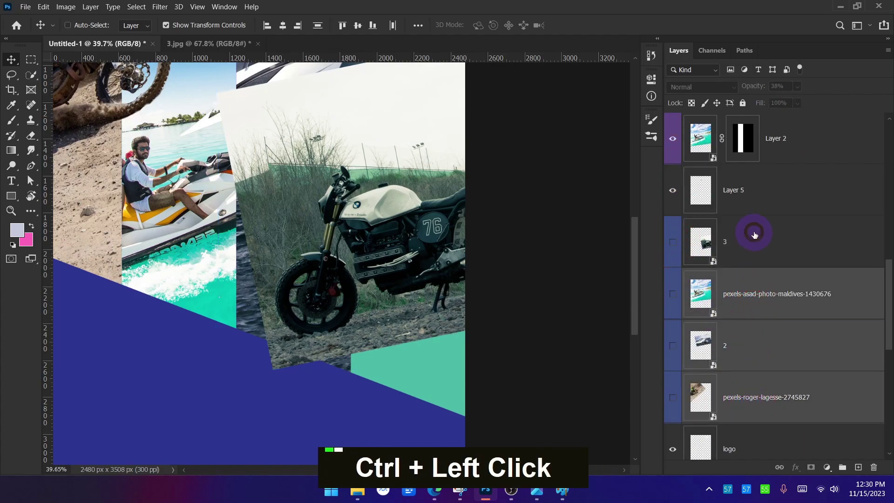
left_click(751, 237, "ctrl")
scroll(768, 298, "down", 1)
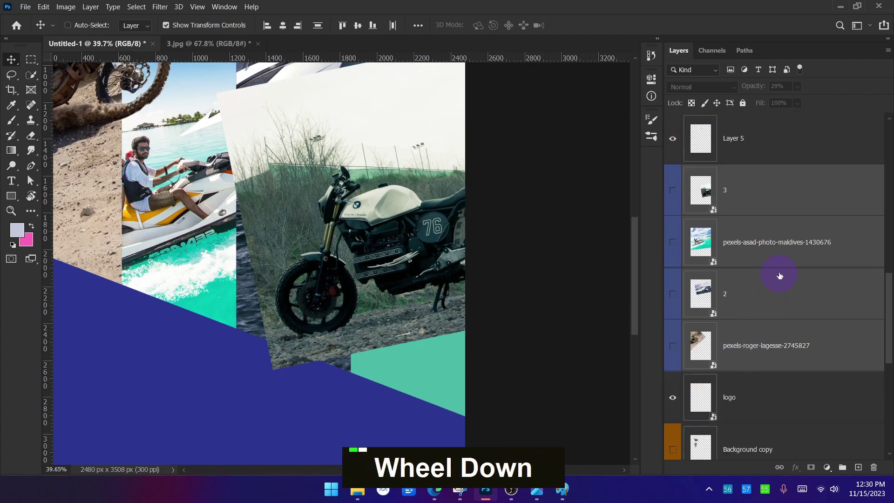
key("ctrl+g")
left_click(673, 172)
Step: Rename the new group of source photos as ref
double_click(715, 172)
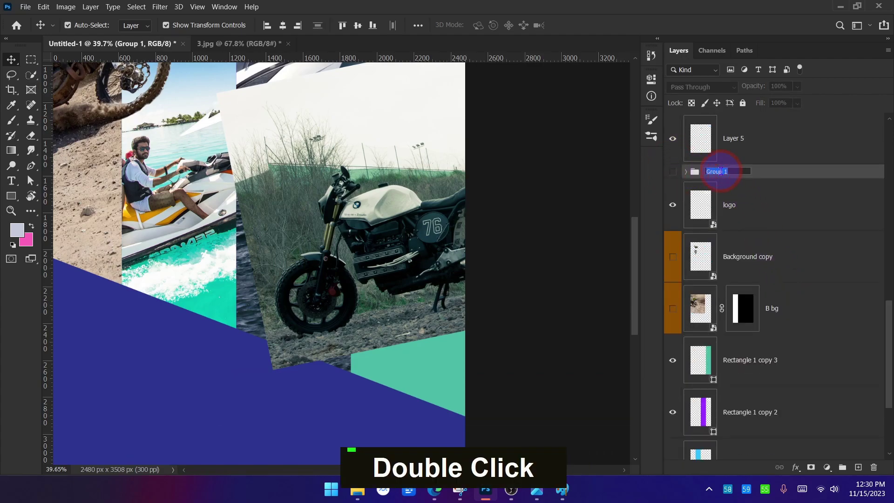
type("ref")
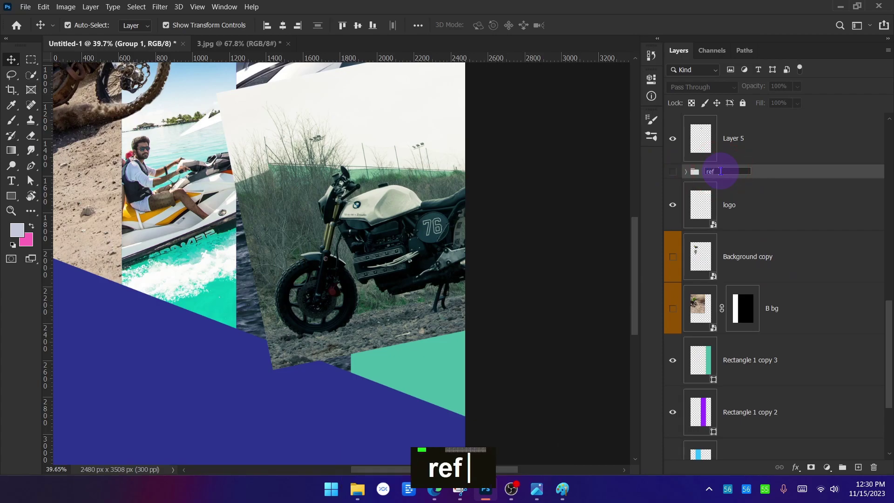
left_click(752, 194)
left_click(566, 313)
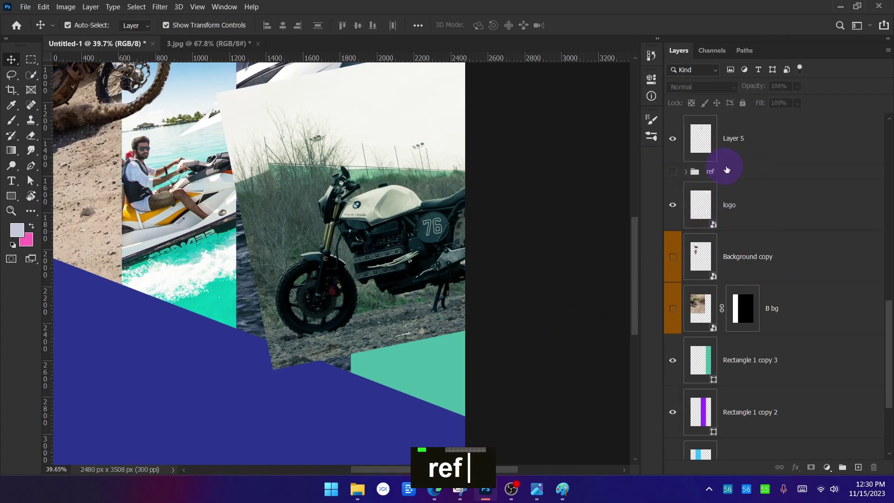
Step: Mask Layer 6, the motorcycle photo, to the fourth strip using the outline of Rectangle 1 copy 3 as the selection
scroll(431, 257, "down", 2)
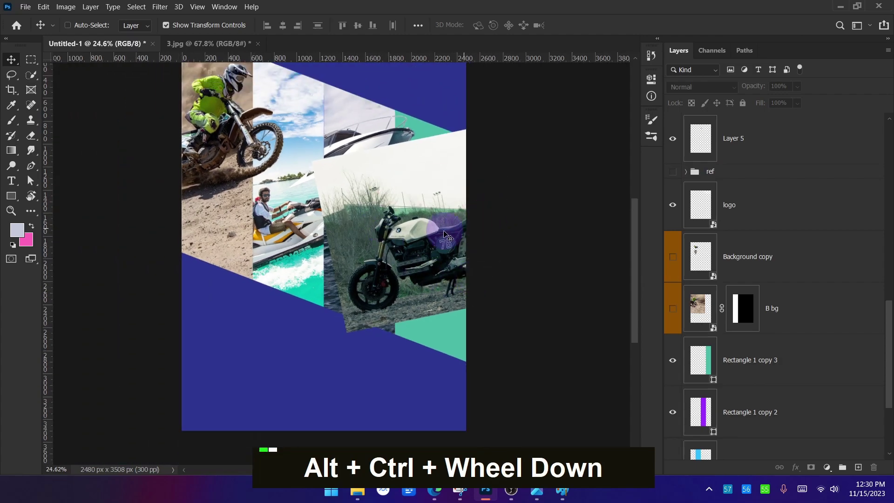
scroll(436, 250, "up", 1)
scroll(436, 250, "up", 2)
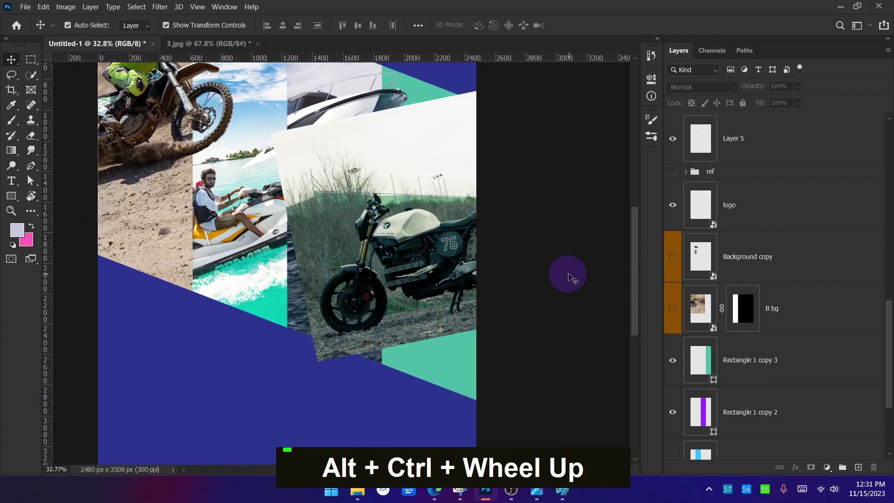
scroll(767, 334, "down", 3)
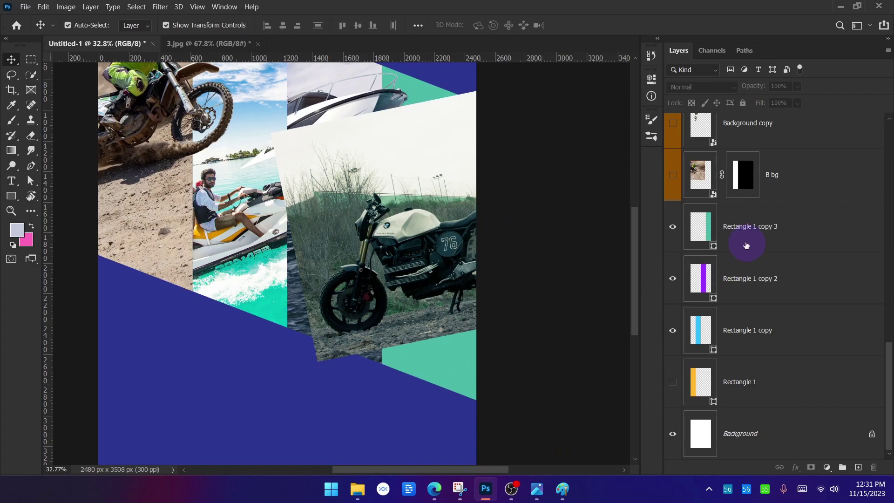
key("ctrl")
left_click(704, 228, "ctrl")
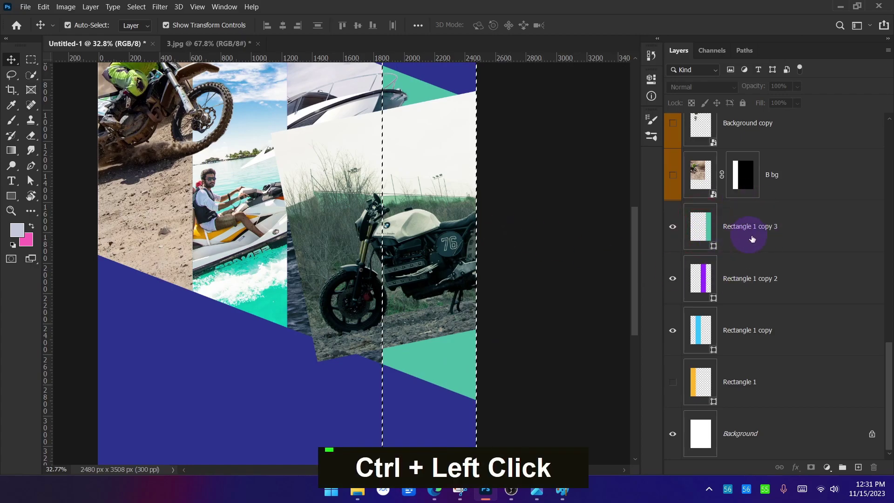
scroll(777, 240, "up", 3)
scroll(777, 239, "up", 5)
left_click(774, 197)
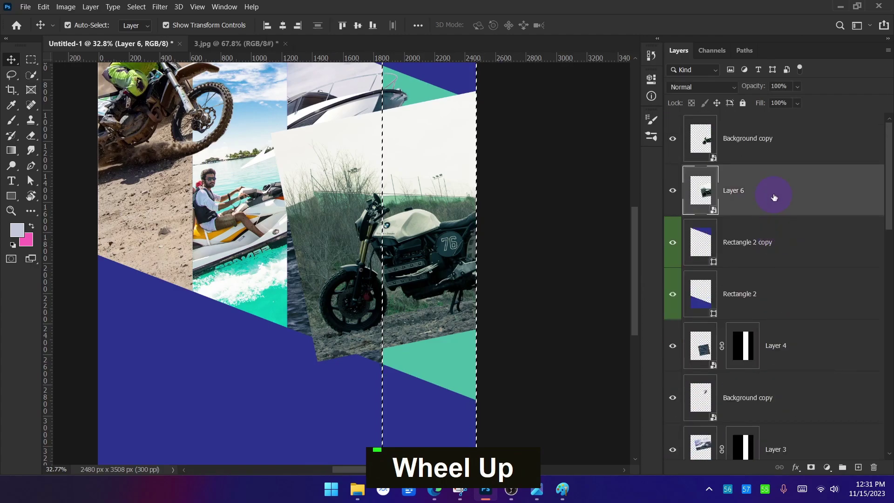
left_click(811, 467)
left_click(548, 434)
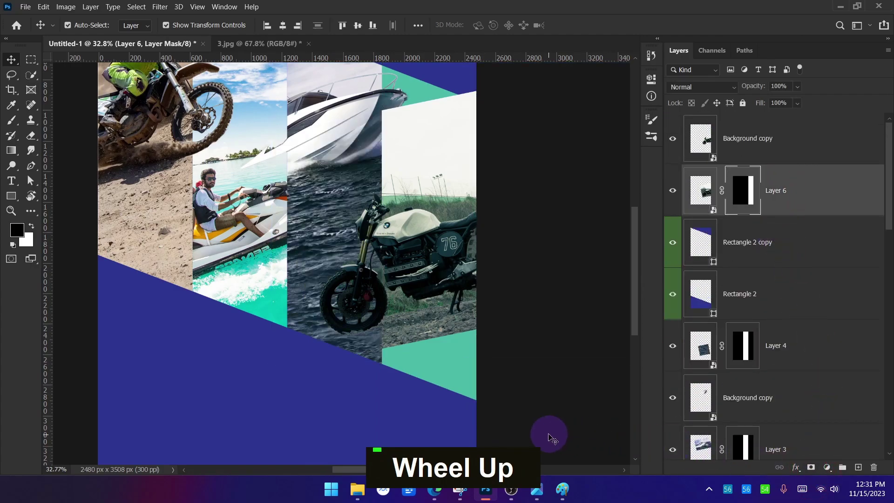
Step: Examine the whole poster, especially the area around the yacht bow and the uncovered parts of the motorcycle strip
scroll(539, 253, "down", 3)
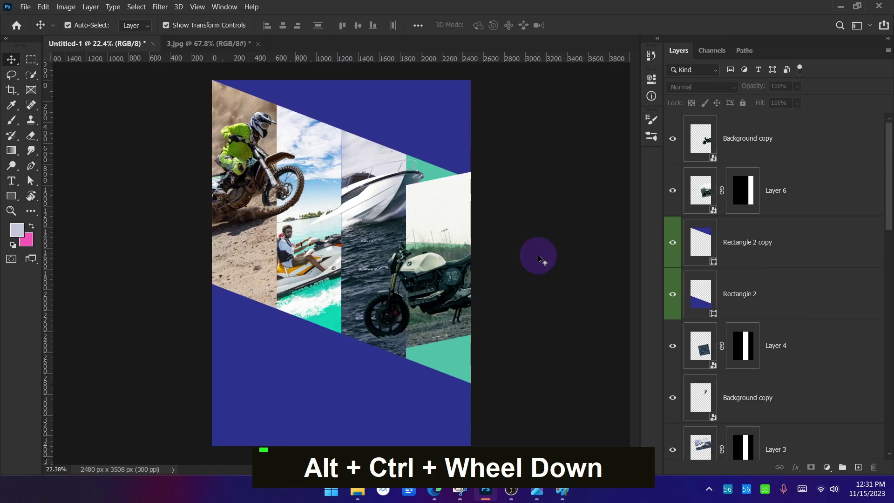
scroll(415, 189, "up", 3)
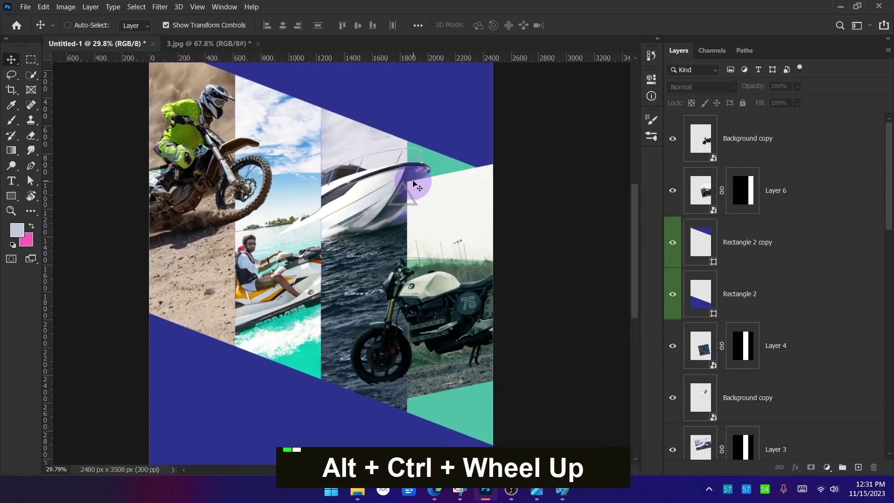
scroll(442, 161, "down", 3)
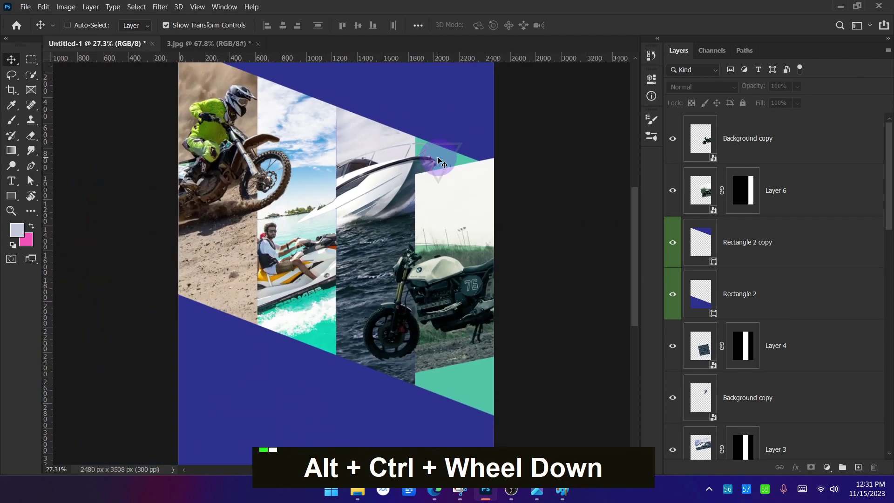
scroll(438, 159, "up", 5)
key("ctrl+alt+a")
mouse_move(399, 124)
left_mouse_down()
mouse_move(412, 180)
mouse_move(490, 165)
mouse_move(485, 155)
mouse_move(399, 124)
left_mouse_up()
left_click(873, 455)
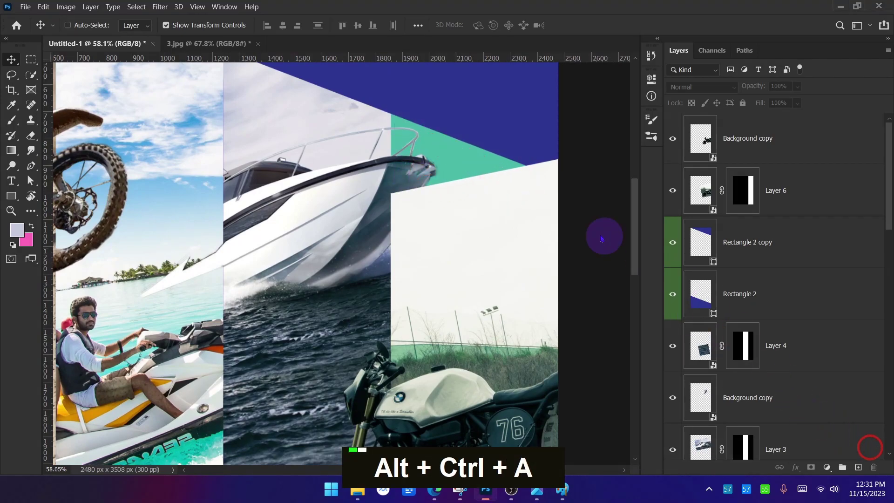
scroll(472, 194, "down", 7)
scroll(501, 202, "down", 2)
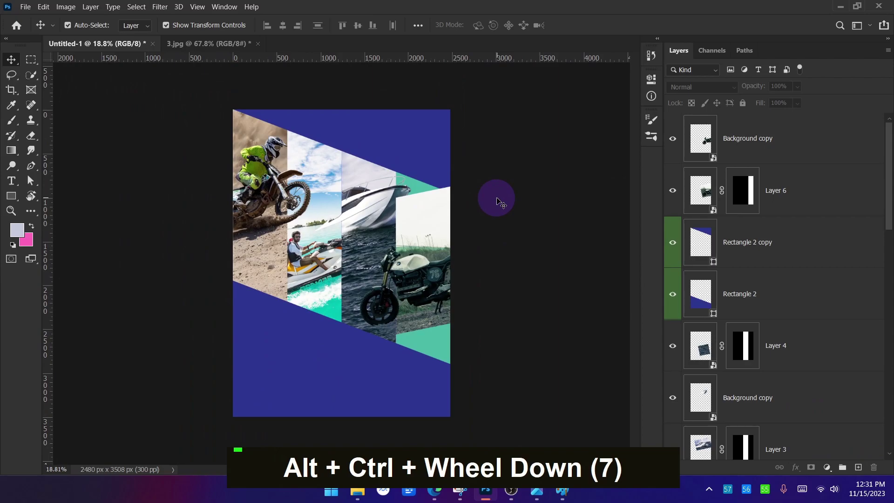
scroll(368, 251, "up", 2)
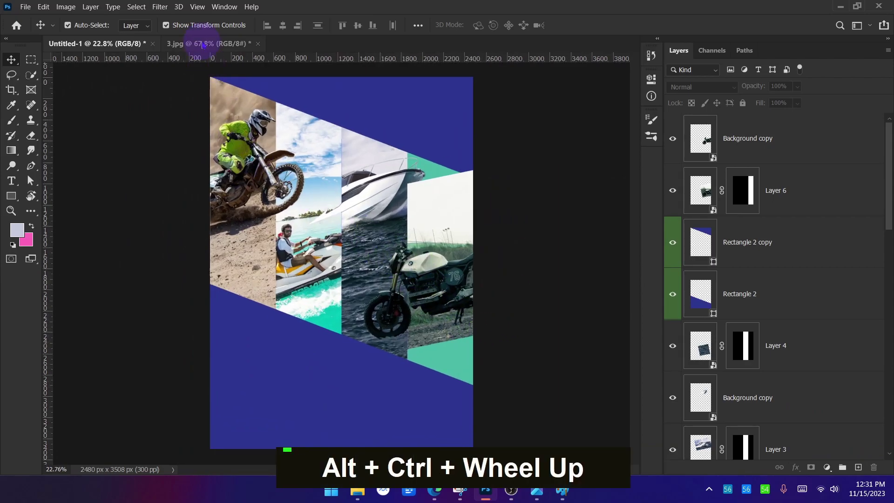
Step: Add a new layer above Rectangle 1 copy 3 and paint the teal gap beside the yacht bow with the sampled off-white sky colour
scroll(462, 174, "up", 8)
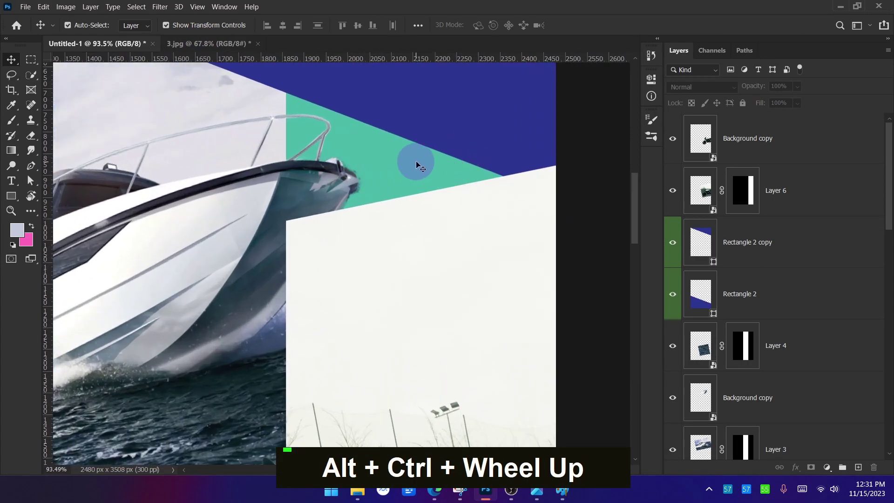
scroll(830, 297, "down", 10)
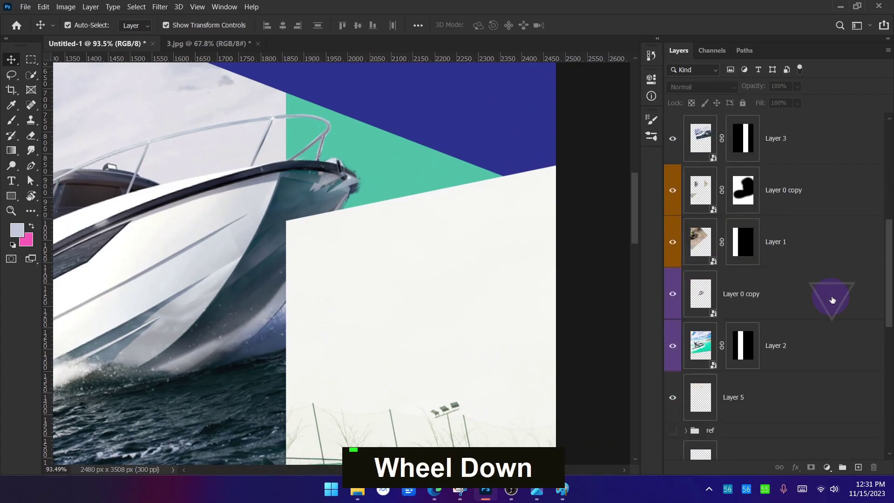
left_click(790, 313)
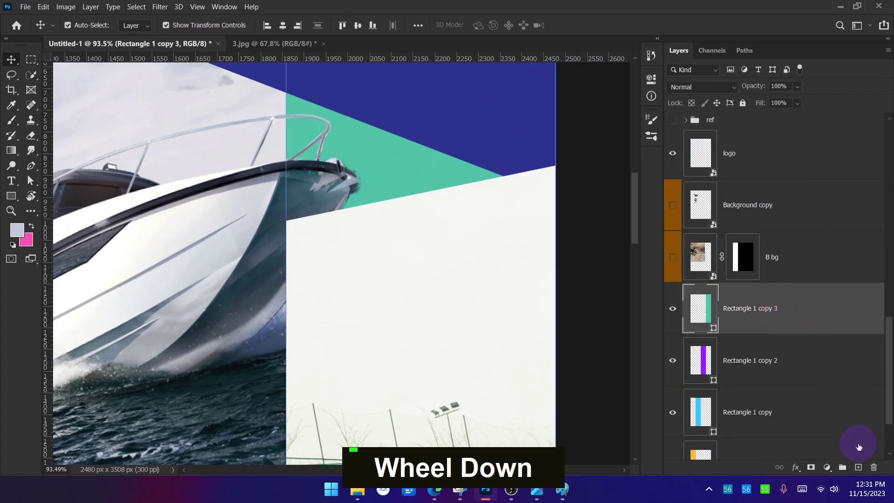
left_click(858, 467)
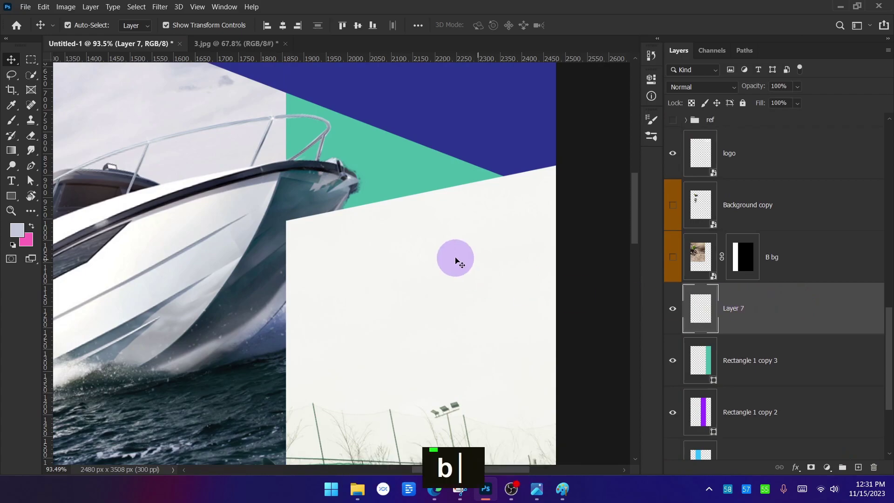
key("b")
left_click(409, 196, "alt")
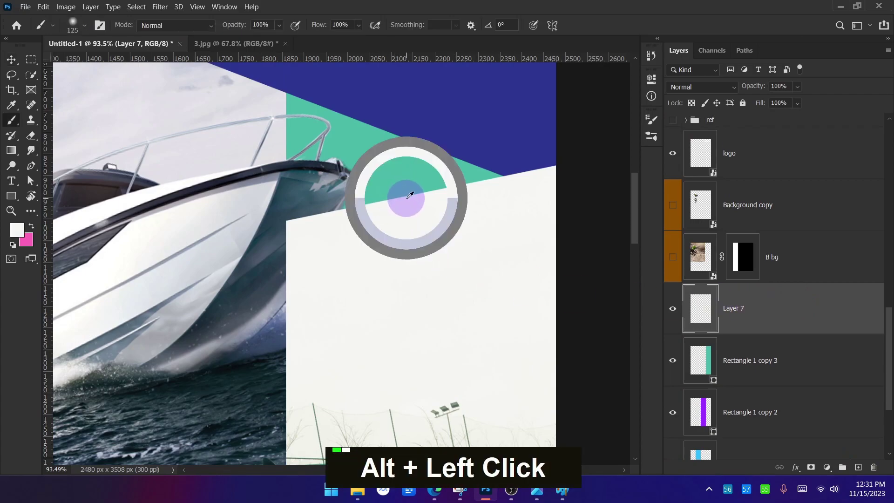
mouse_move(405, 196)
left_mouse_down()
mouse_move(525, 176)
mouse_move(486, 151)
mouse_move(352, 200)
mouse_move(359, 129)
mouse_move(345, 103)
mouse_move(249, 100)
left_mouse_up()
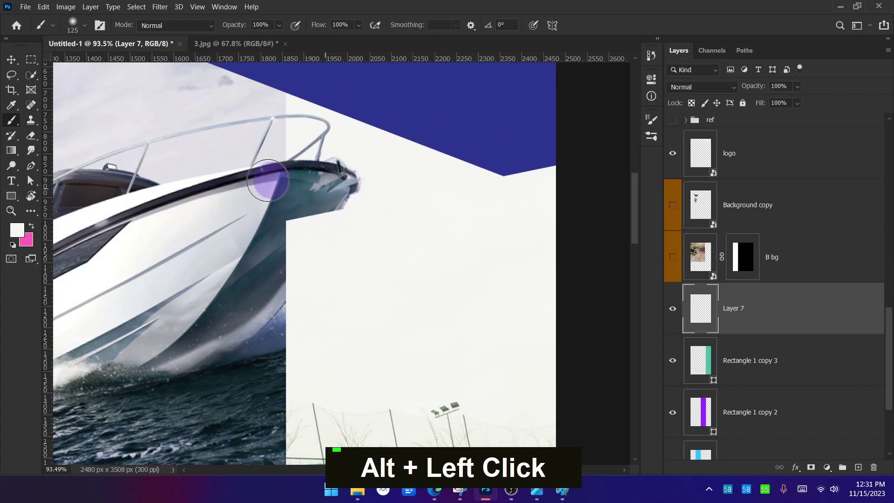
scroll(477, 145, "down", 3)
scroll(477, 144, "down", 3)
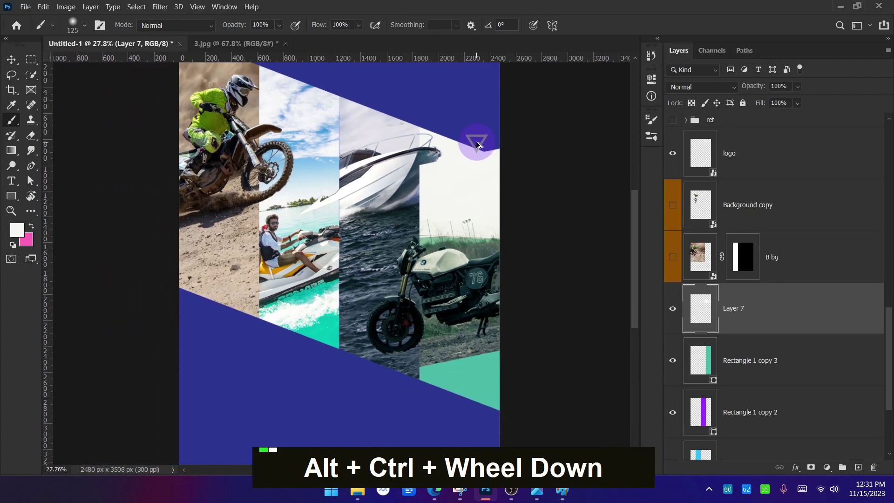
Step: Switch to the 3.jpg document and rasterize its smart object Layer 0
key("v")
double_click(213, 57)
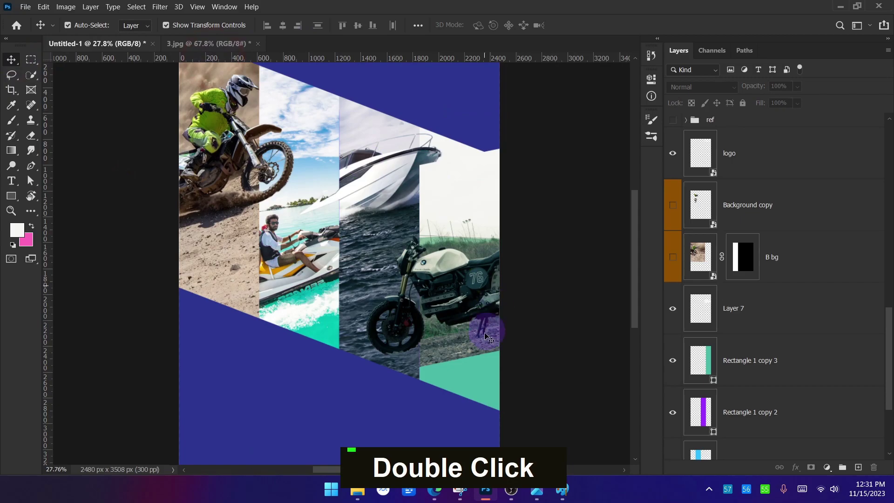
left_click(198, 46)
scroll(356, 196, "down", 2)
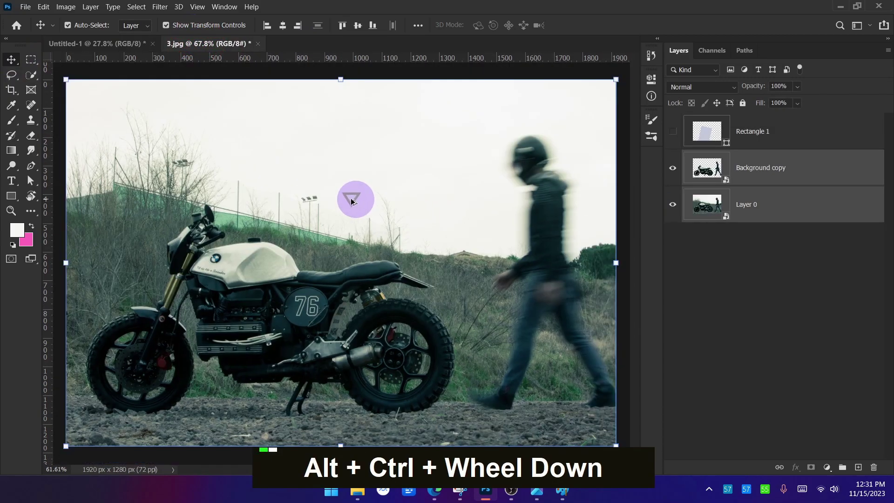
left_click(791, 210)
right_click(791, 208)
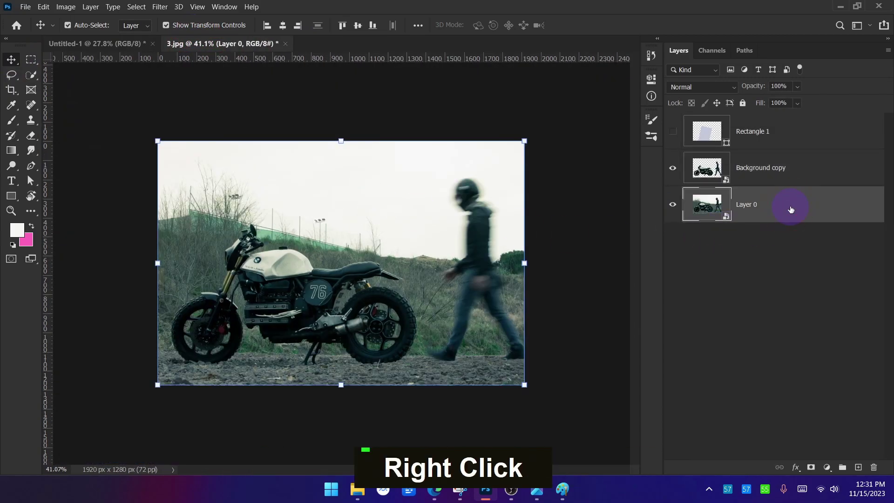
left_click(764, 205)
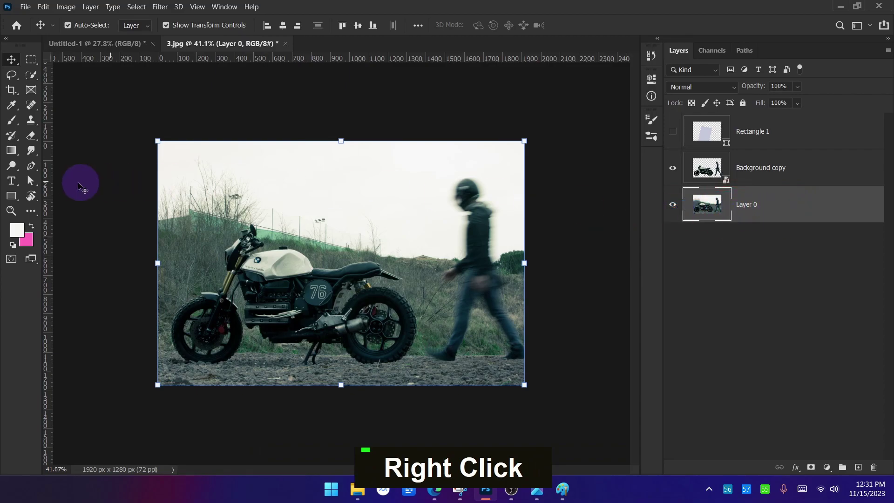
Step: Extend the 3.jpg canvas downward to about 1655 px high using the Crop tool with Content-Aware enabled
left_click(11, 89)
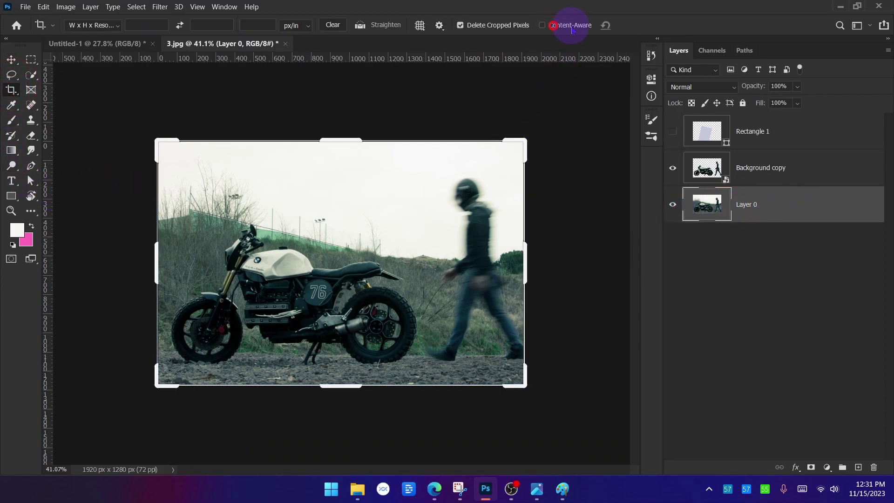
left_click(571, 26)
scroll(339, 297, "down", 2, "ctrl+alt")
left_click_drag(346, 355, 347, 381)
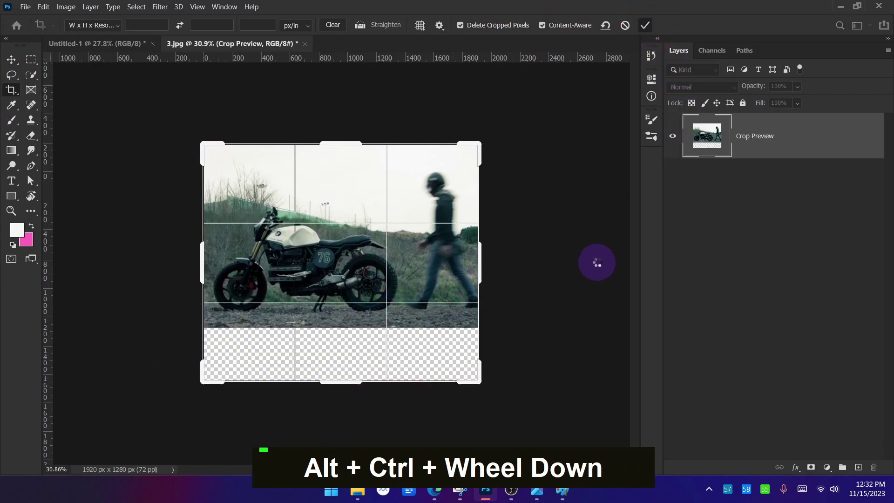
Step: Copy a rectangular patch of the rocky ground below the front wheel onto its own layer and convert it to a Smart Object
scroll(300, 375, "up", 3)
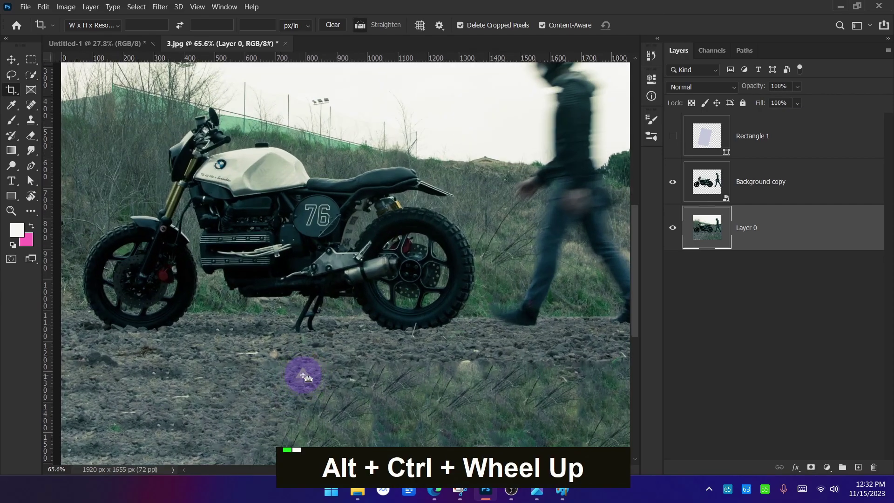
left_click_drag(303, 375, 395, 223)
scroll(120, 212, "up", 3)
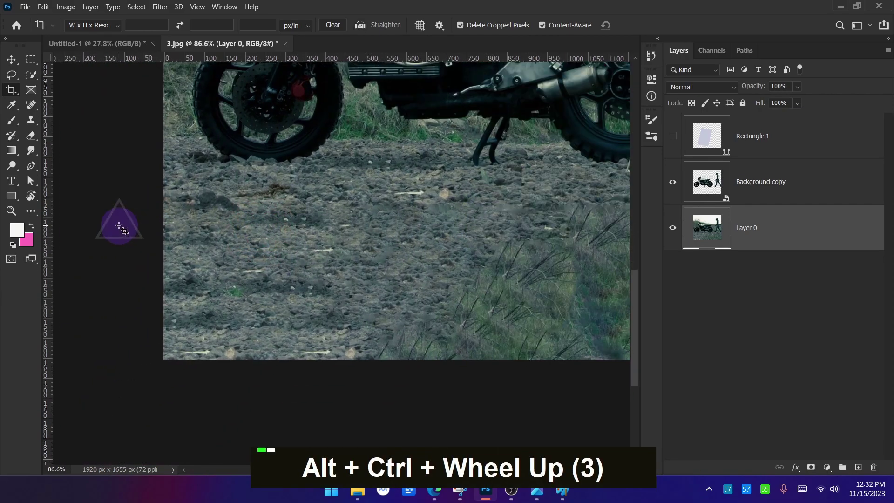
left_click(30, 60)
left_click_drag(184, 359, 380, 167)
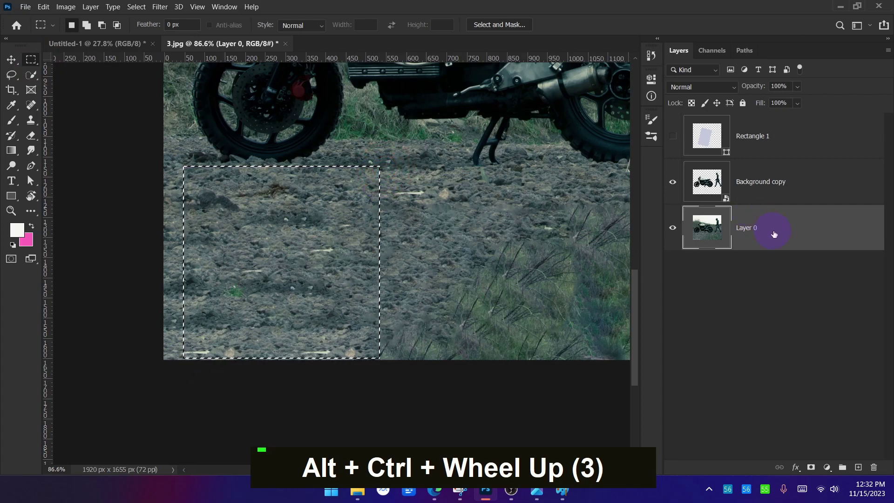
key("ctrl+c")
key("ctrl+v")
right_click(798, 223)
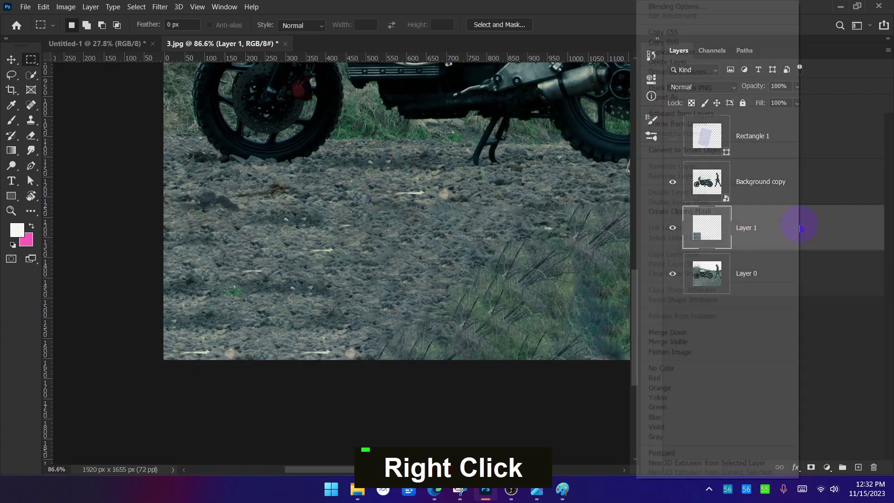
left_click(722, 149)
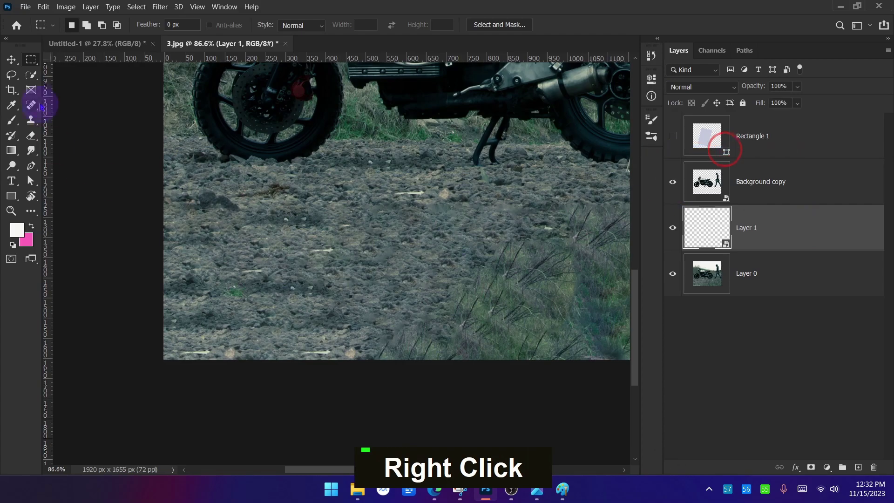
Step: Bring the ground patch into Untitled-1, scale it to 34.34%, rotate it about -10° and place it below the motorcycle over the teal gap
left_click(11, 60)
left_click_drag(324, 224, 452, 266)
scroll(484, 365, "up", 5)
left_click_drag(365, 275, 401, 331)
left_click_drag(375, 205, 384, 286)
left_click_drag(457, 189, 468, 196)
mouse_move(404, 247)
left_mouse_down()
mouse_move(414, 280)
mouse_move(408, 248)
left_mouse_up()
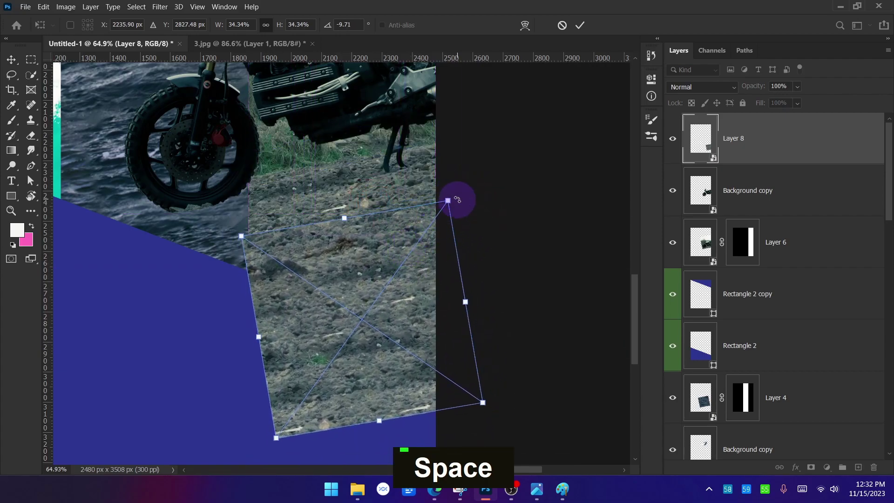
left_click_drag(458, 199, 455, 196)
left_click_drag(407, 242, 407, 242)
key("Return")
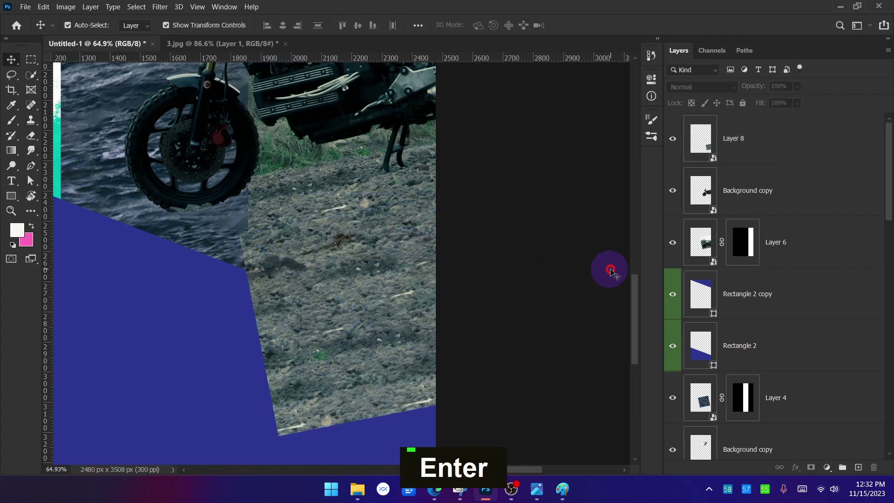
Step: Mask the ground patch Layer 8 to the outline of the strip shape Rectangle 1 copy 3
scroll(614, 275, "down", 3)
left_click(447, 276)
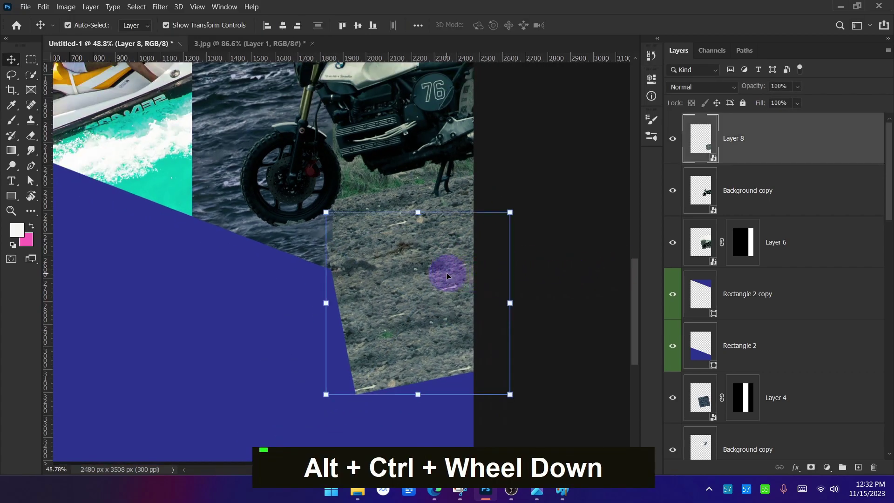
scroll(788, 289, "down", 6)
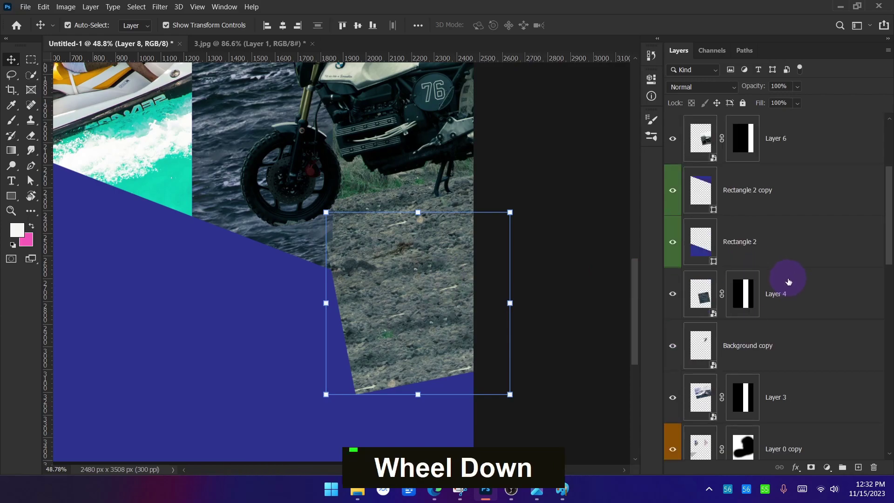
scroll(786, 302, "down", 4)
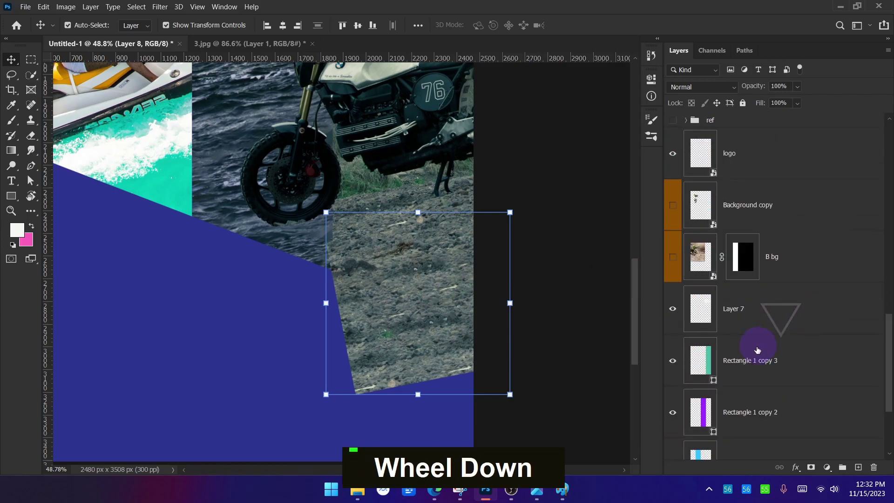
left_click(705, 367, "ctrl")
scroll(474, 313, "down", 2)
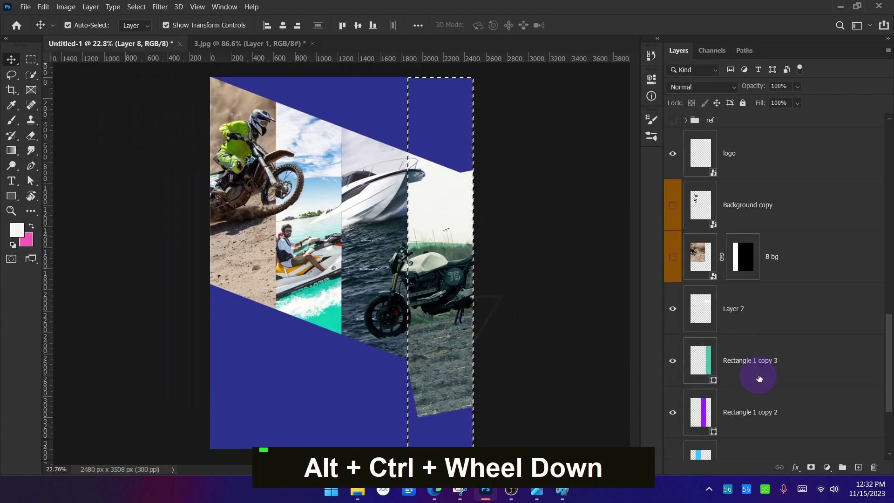
scroll(761, 370, "up", 8)
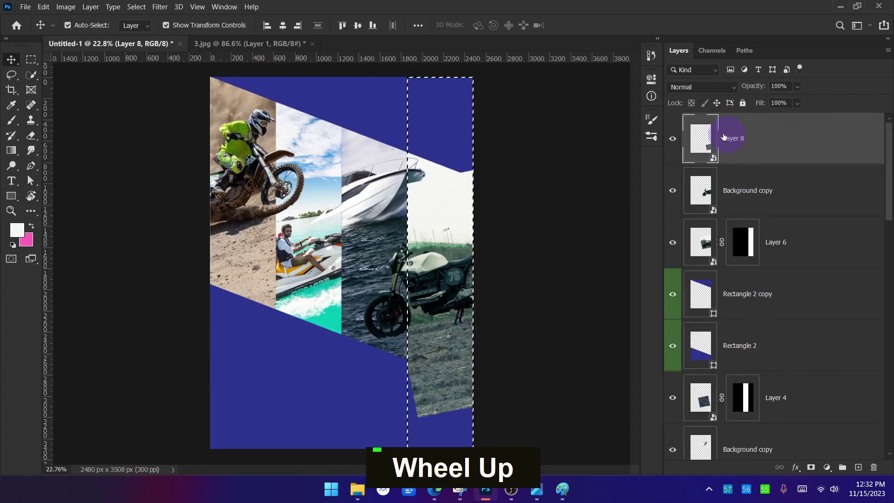
left_click(811, 467)
left_click(560, 333)
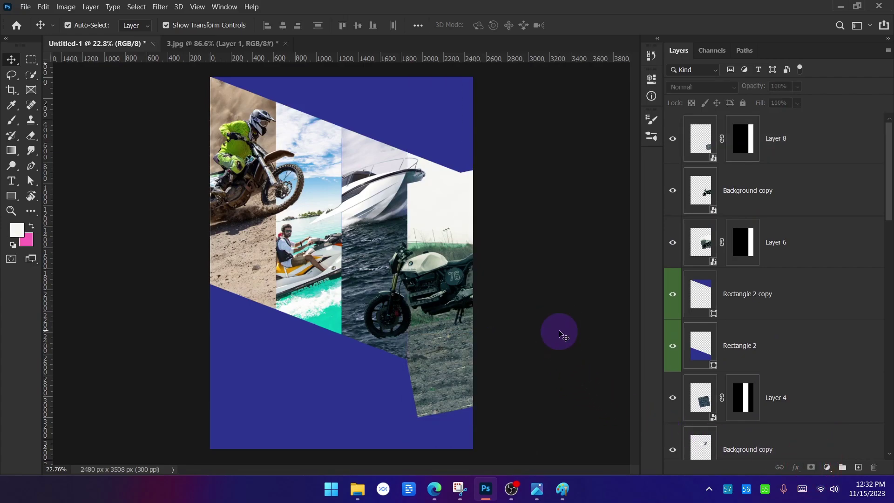
Step: Move both blue shapes, Rectangle 2 and Rectangle 2 copy, to the top of the layer stack
scroll(449, 307, "down", 1)
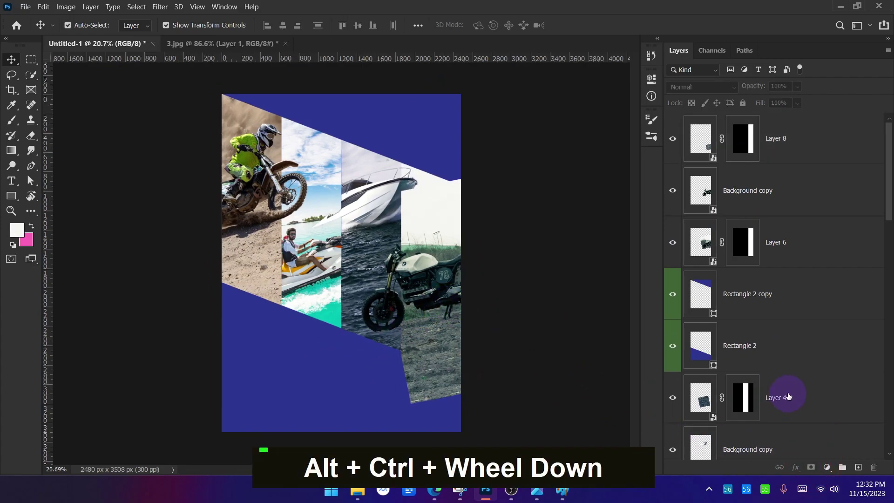
left_click(766, 344)
left_click(782, 302, "ctrl")
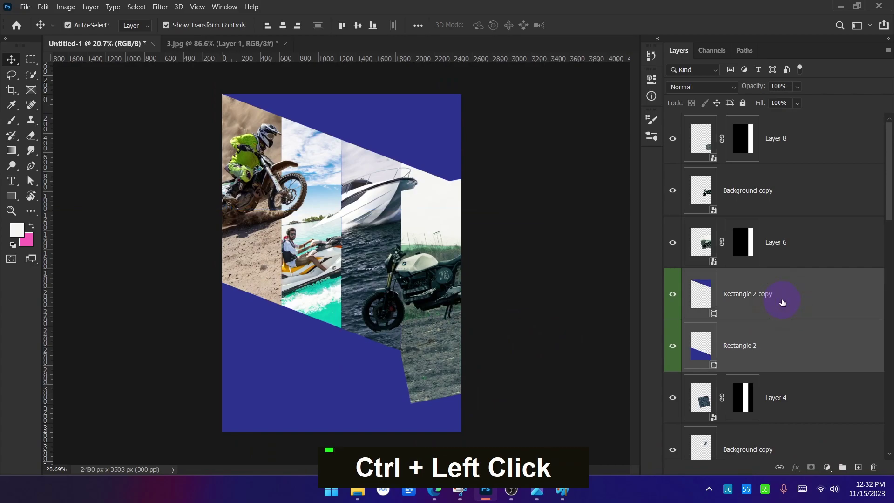
left_click_drag(782, 302, 778, 117)
left_click(532, 231)
key("ctrl+alt")
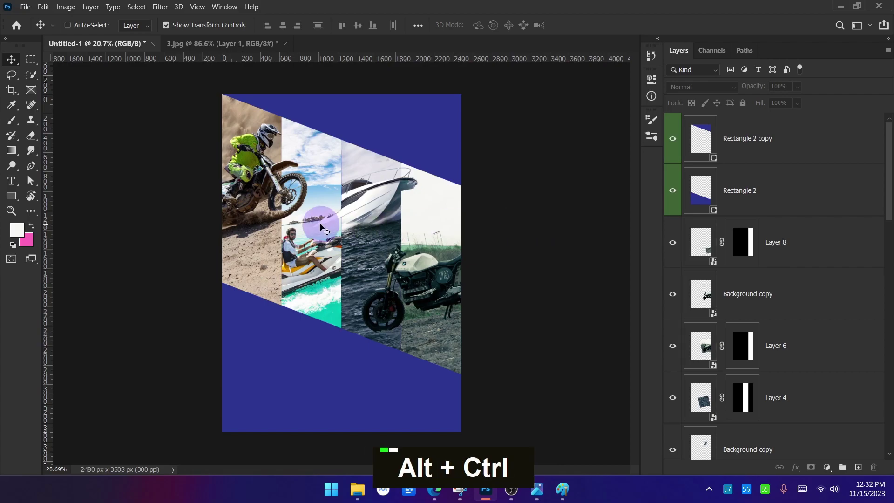
scroll(330, 228, "up", 3)
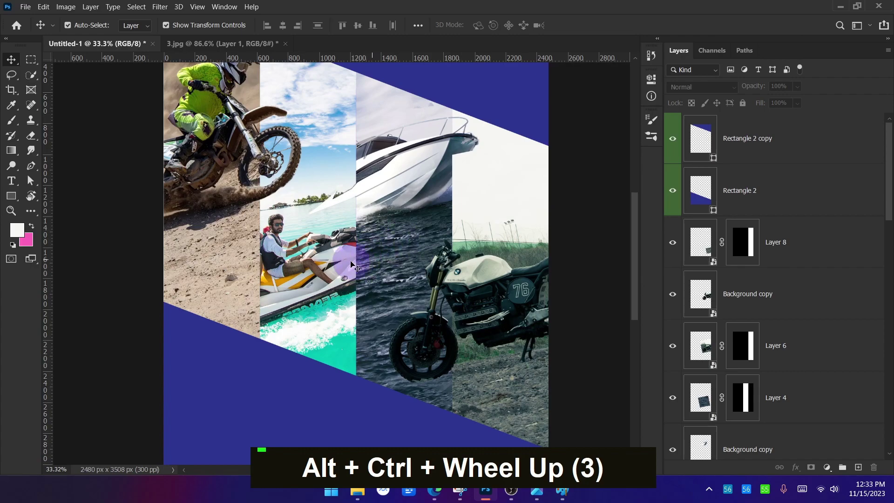
Step: Move the dirt bike layers, Layer 0 copy and Layer 1, directly above Layer 6 in the layer stack
scroll(787, 308, "down", 5)
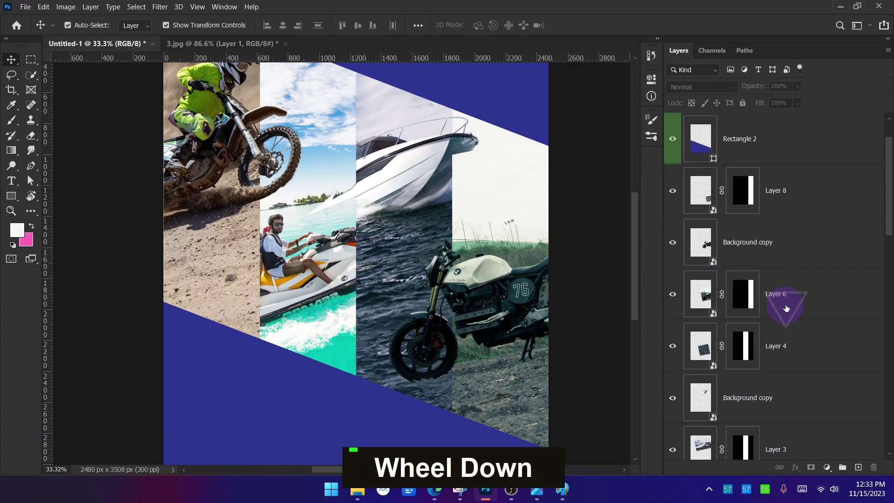
left_click(792, 347)
left_click(794, 309, "ctrl")
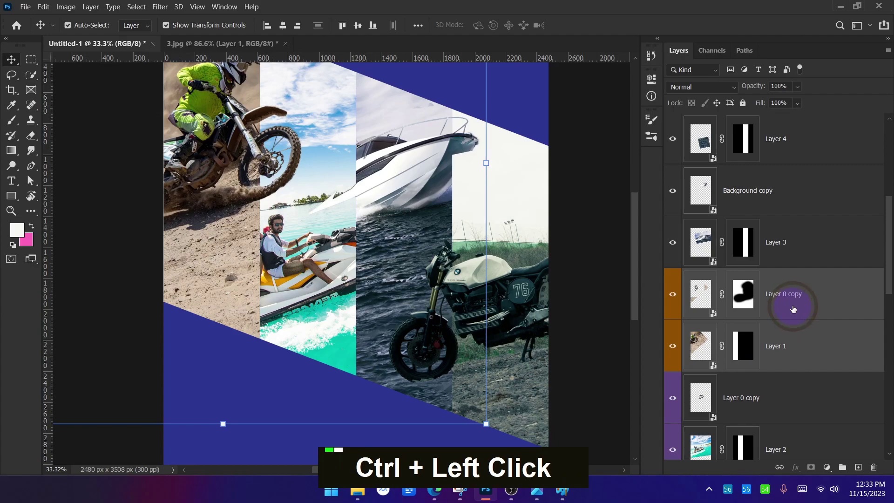
scroll(793, 312, "up", 2)
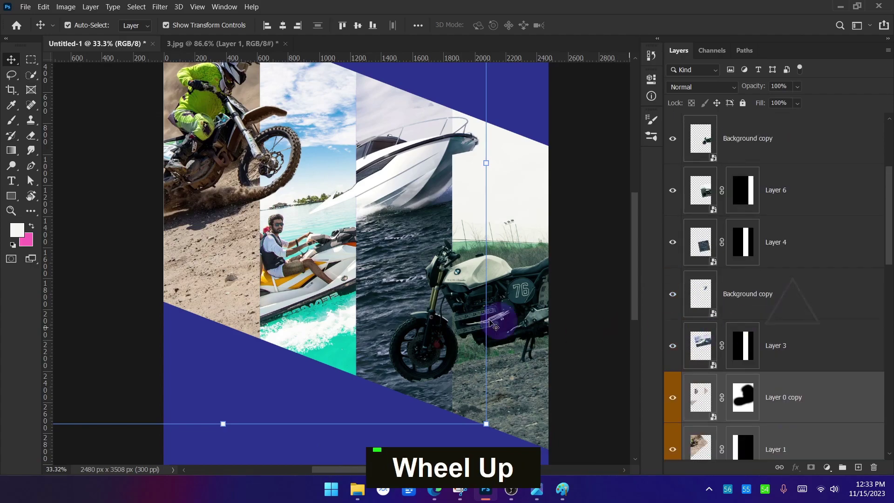
left_click_drag(780, 402, 798, 179)
scroll(819, 305, "up", 3)
left_click_drag(809, 357, 815, 235)
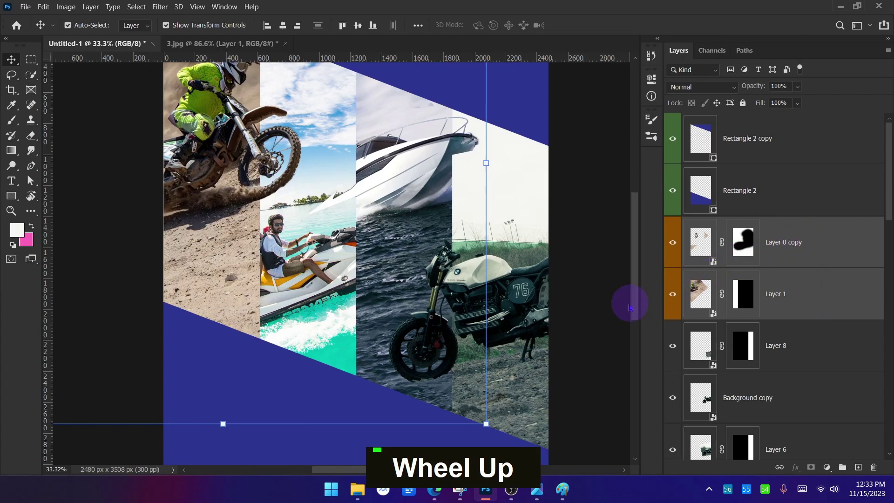
key("ctrl+z")
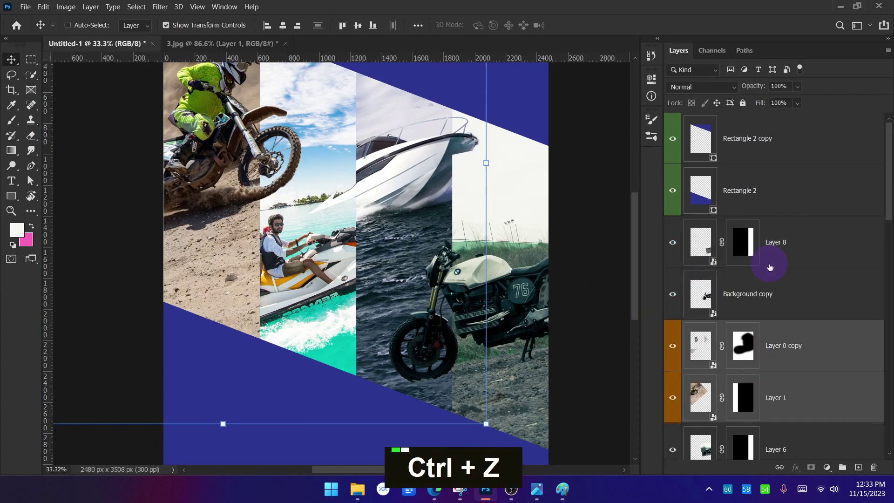
left_click(573, 289, "ctrl")
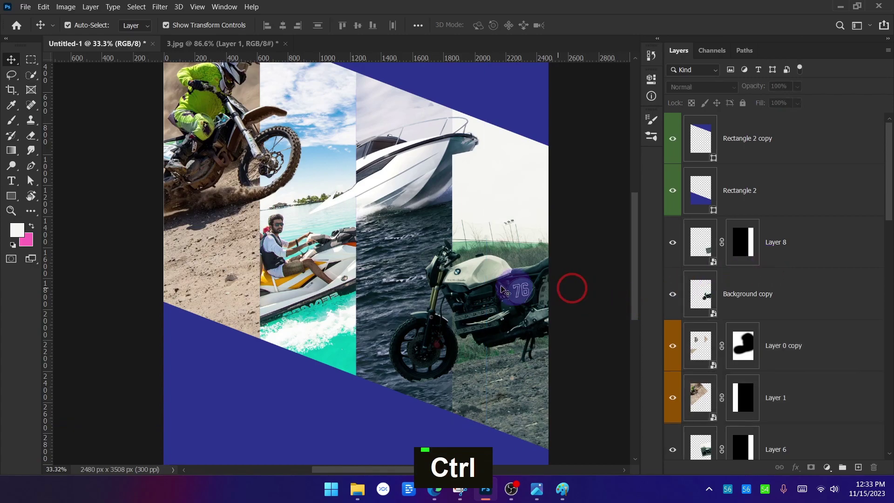
Step: Move the jet ski layers, Layer 0 copy and Layer 2, above the boat's Background copy and directly below Layer 4
scroll(770, 343, "down", 2)
scroll(770, 343, "down", 5)
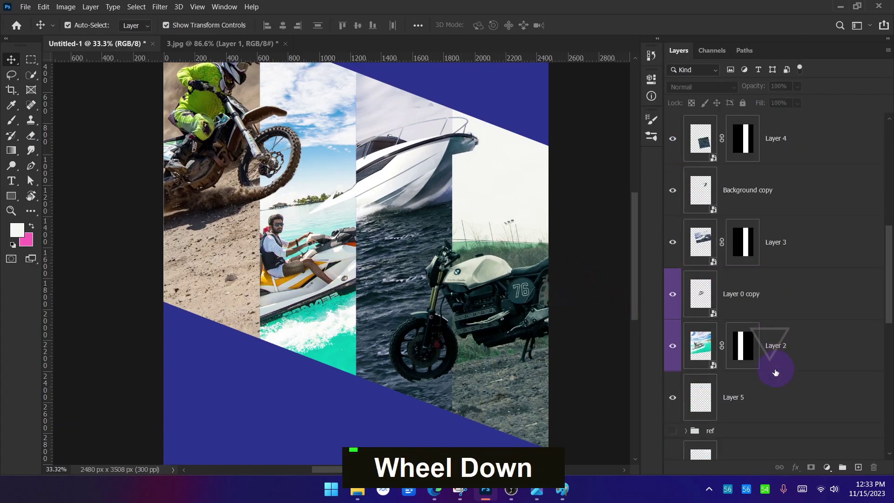
left_click(771, 360)
left_click(785, 309, "ctrl")
scroll(776, 367, "up", 1)
left_click_drag(783, 351, 796, 238)
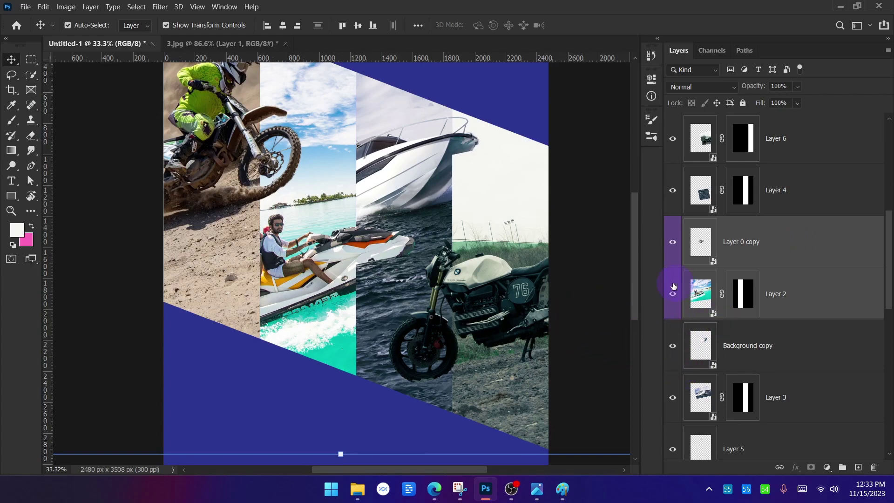
left_click(581, 234)
Step: Move the sea patch Layer 4 below the jet ski's Layer 2 in the layer stack, keeping its position on the poster
left_click(378, 297)
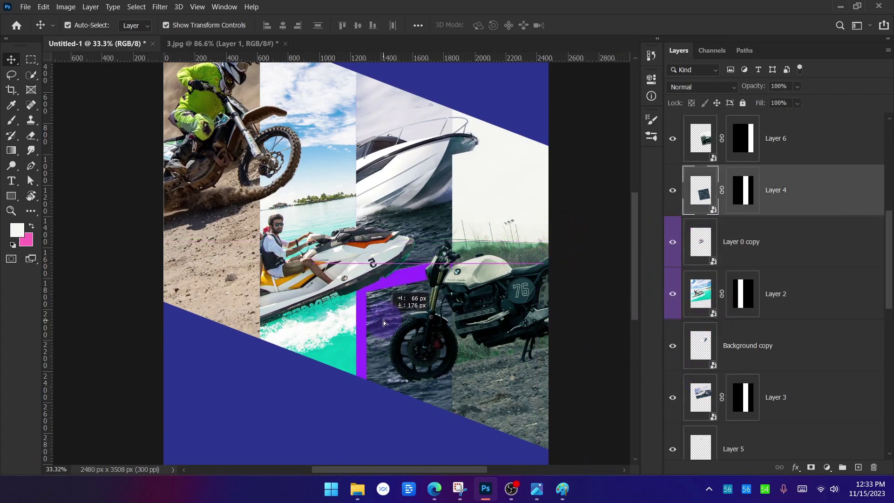
key("z")
left_click_drag(780, 209, 806, 306)
key("v")
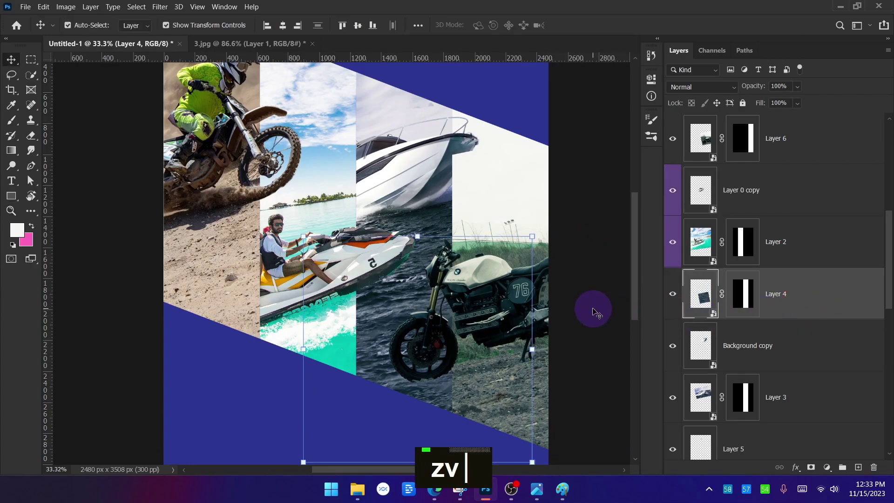
left_click(591, 307)
Step: Move the boat cutout's Background copy layer directly above Layer 8 in the layer stack
scroll(606, 303, "down", 1, "ctrl+alt")
scroll(356, 124, "up", 3, "ctrl+alt")
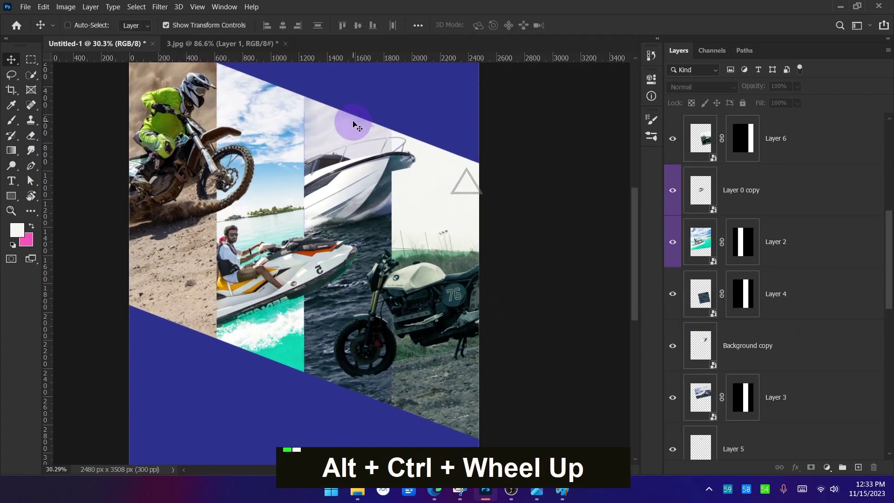
left_click(415, 160, "ctrl")
left_click_drag(760, 345, 775, 188)
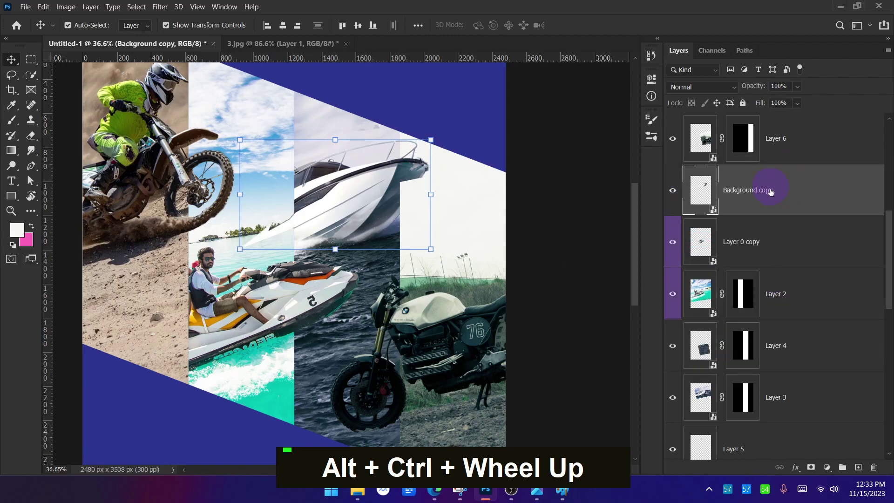
scroll(780, 202, "up", 1)
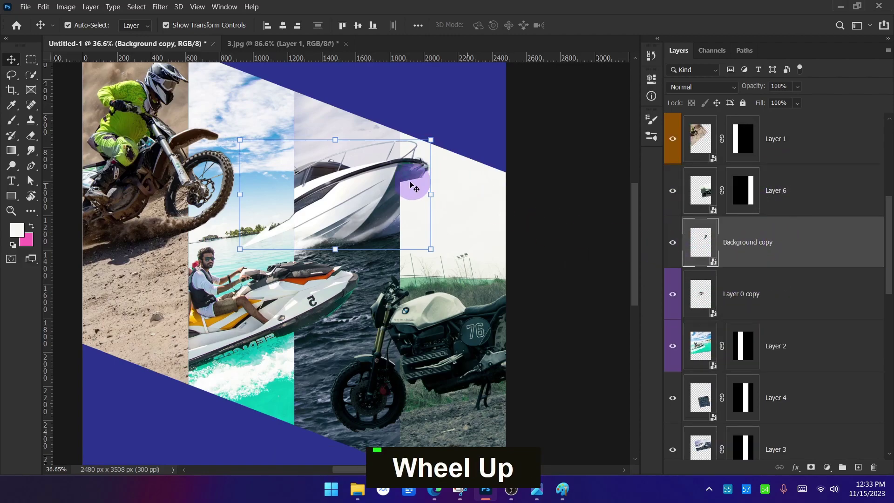
scroll(423, 188, "up", 1, "ctrl+alt")
scroll(764, 369, "up", 3)
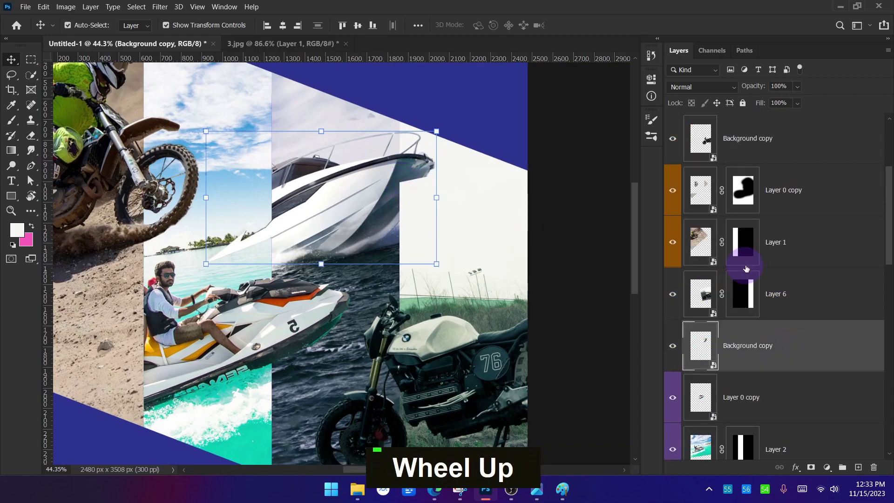
left_click_drag(763, 395, 771, 136)
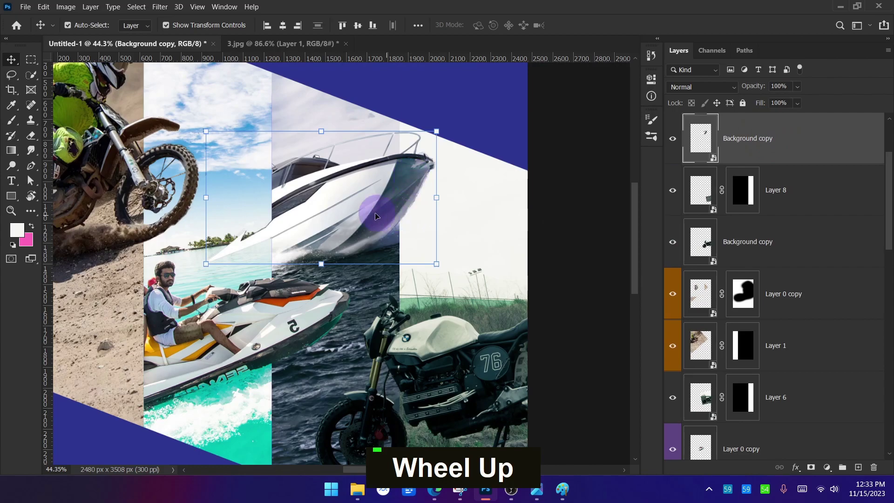
scroll(419, 177, "left", 1, "ctrl")
left_click_drag(439, 184, 499, 173)
key("ctrl+z")
left_click_drag(448, 185, 470, 201)
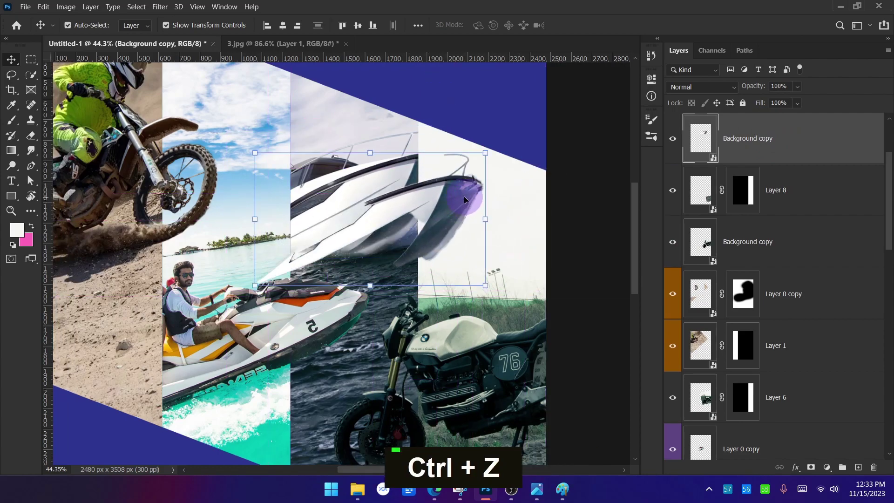
key("ctrl+z")
Step: Add a layer mask to the boat cutout and paint black over its stray white part inside the jet ski strip
scroll(424, 199, "up", 4, "ctrl+alt")
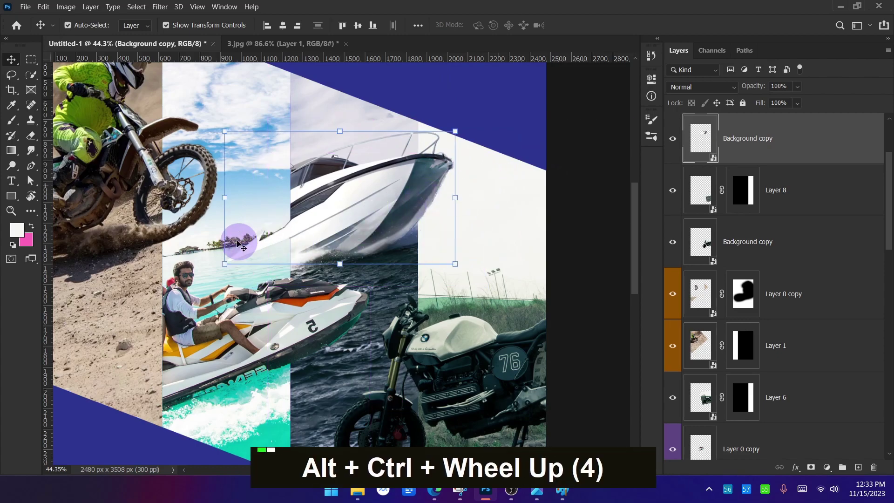
scroll(270, 245, "left", 2, "ctrl")
scroll(313, 241, "up", 4, "ctrl+alt")
left_click_drag(319, 236, 333, 261)
key("ctrl+z")
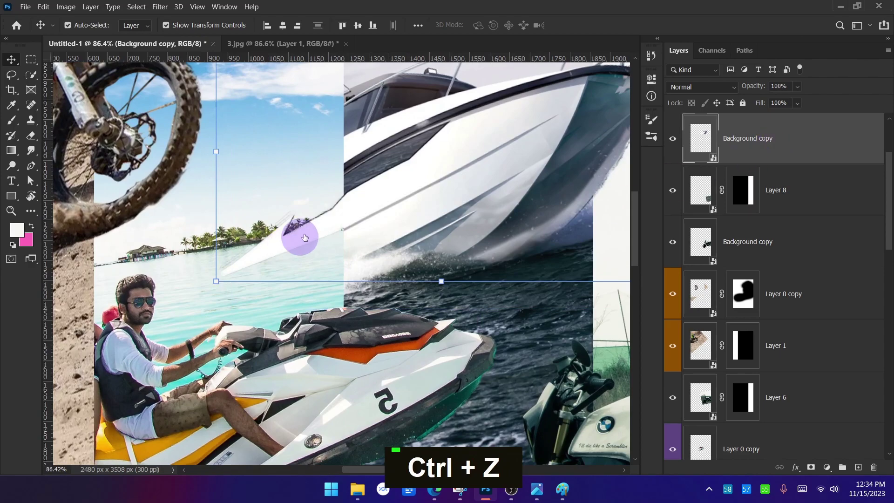
left_click(811, 468)
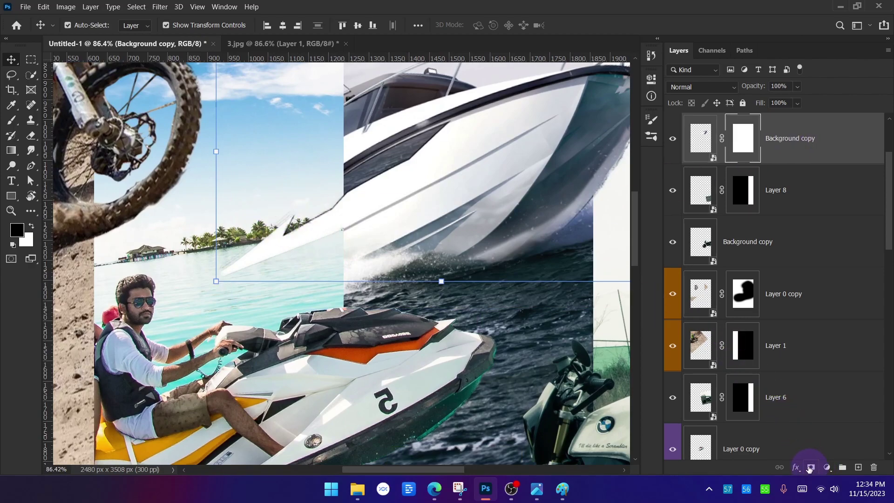
left_click(103, 226)
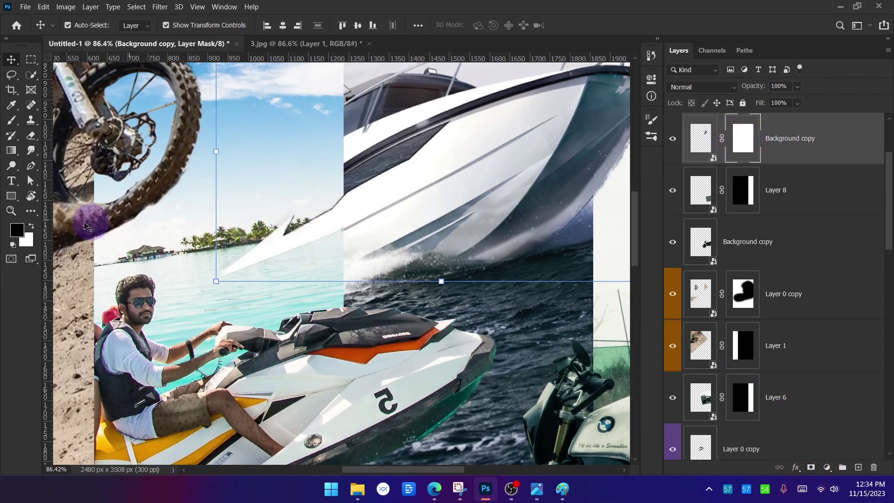
mouse_move(271, 250)
left_mouse_down()
mouse_move(326, 245)
mouse_move(348, 176)
mouse_move(291, 197)
mouse_move(258, 246)
left_mouse_up()
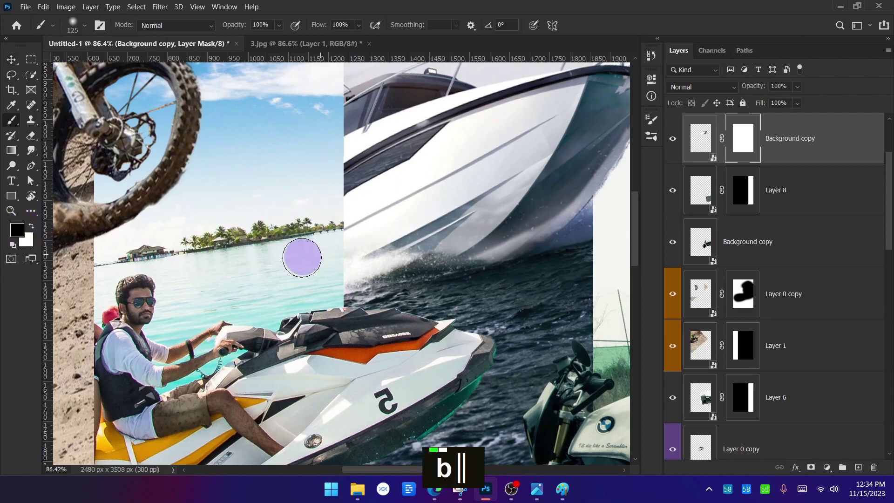
scroll(303, 253, "down", 5)
left_click(11, 60)
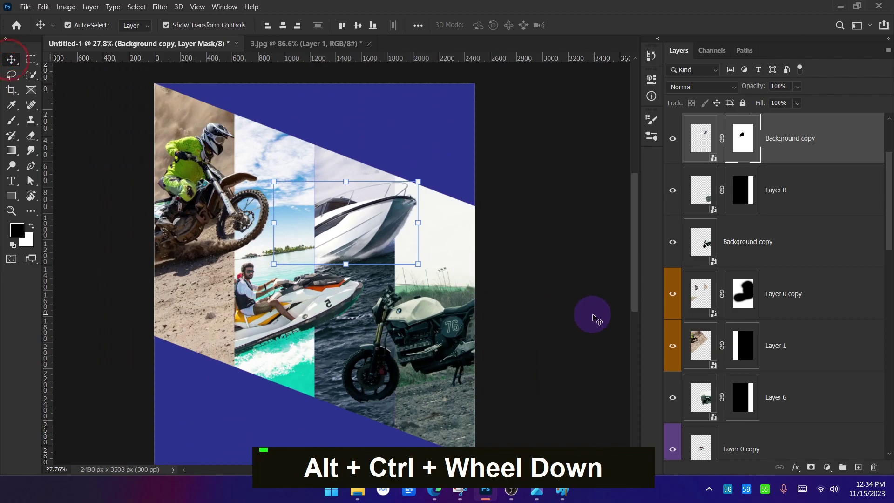
left_click(591, 314)
scroll(460, 219, "down", 2, "ctrl+alt")
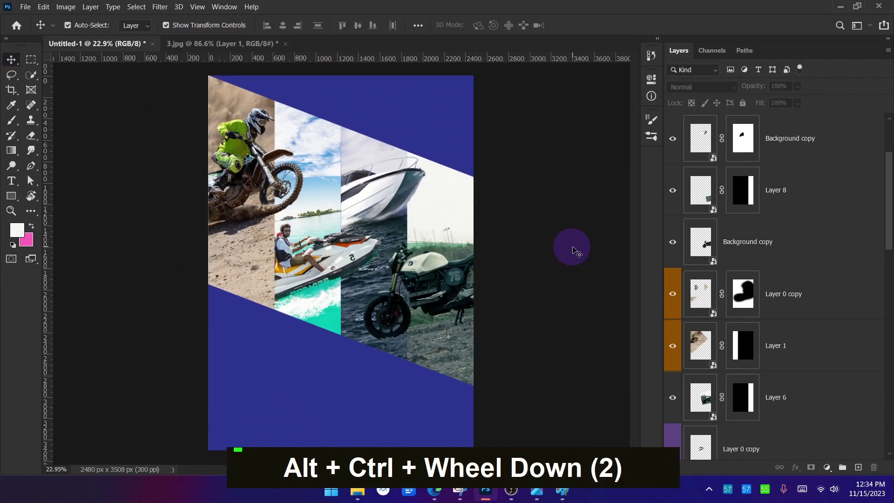
scroll(390, 309, "down", 2)
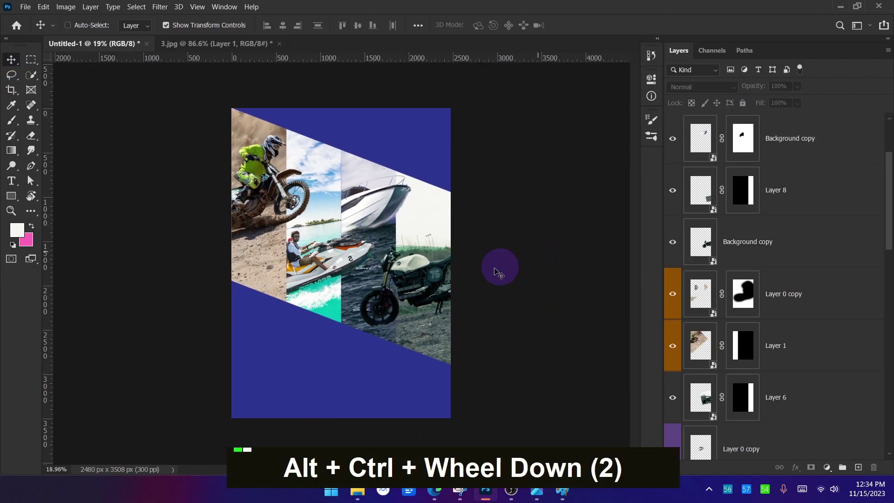
scroll(475, 234, "up", 2)
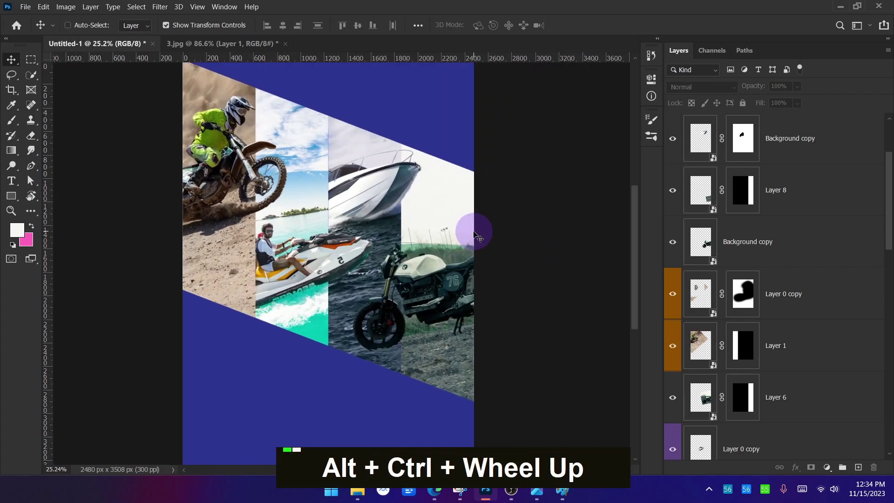
Step: Examine how the four vehicle cutouts overlap the neighbouring photo strips across the poster
scroll(476, 235, "down", 4, "ctrl+alt")
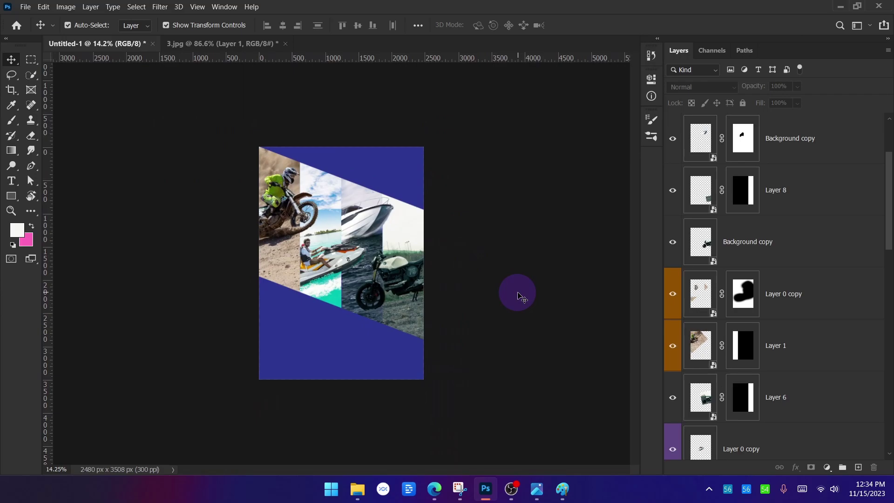
scroll(342, 263, "up", 2)
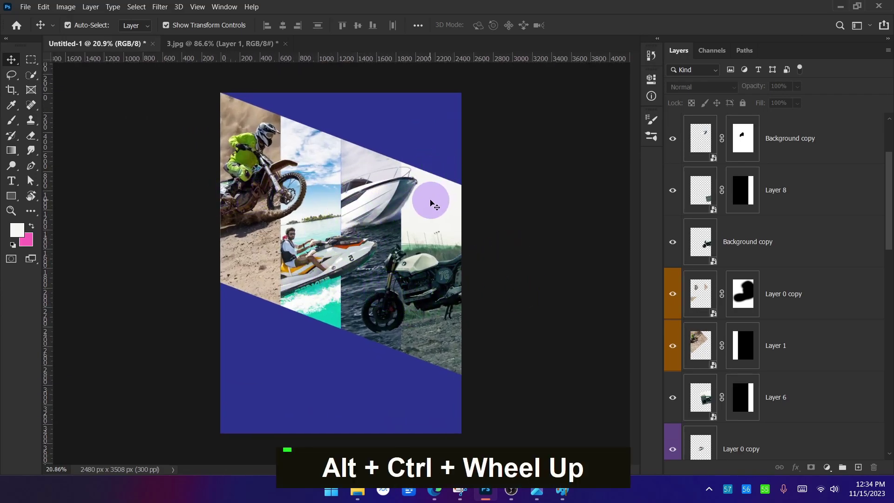
scroll(427, 201, "up", 1, "ctrl+alt")
scroll(427, 201, "up", 1)
key("ctrl+alt+a")
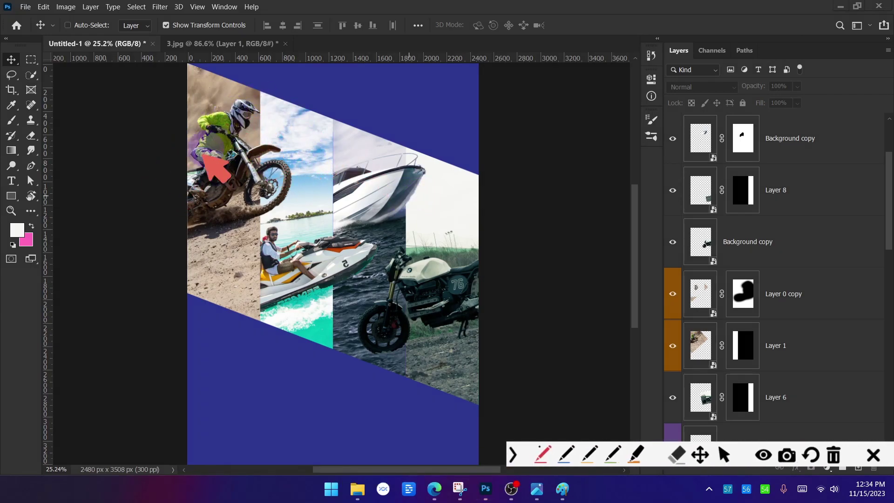
left_click_drag(193, 98, 197, 105)
mouse_move(343, 232)
left_mouse_down()
mouse_move(252, 290)
mouse_move(403, 149)
mouse_move(457, 209)
mouse_move(471, 292)
mouse_move(373, 280)
left_mouse_up()
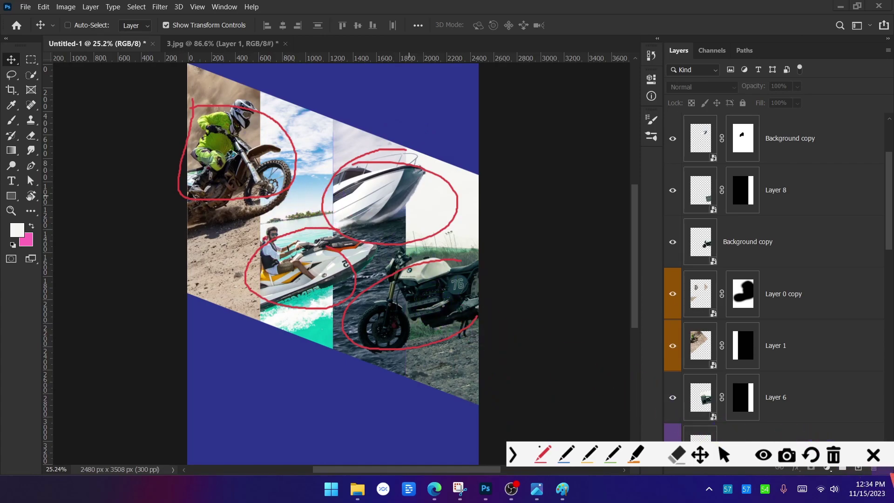
left_click(874, 455)
scroll(250, 239, "down", 2)
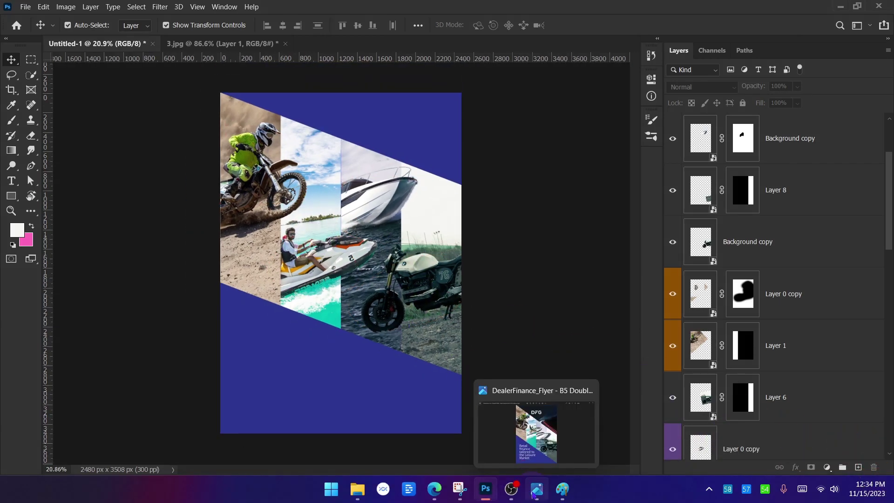
Step: Compare the poster with the DFG reference flyer in the image viewer, then return to Photoshop
left_click(534, 493)
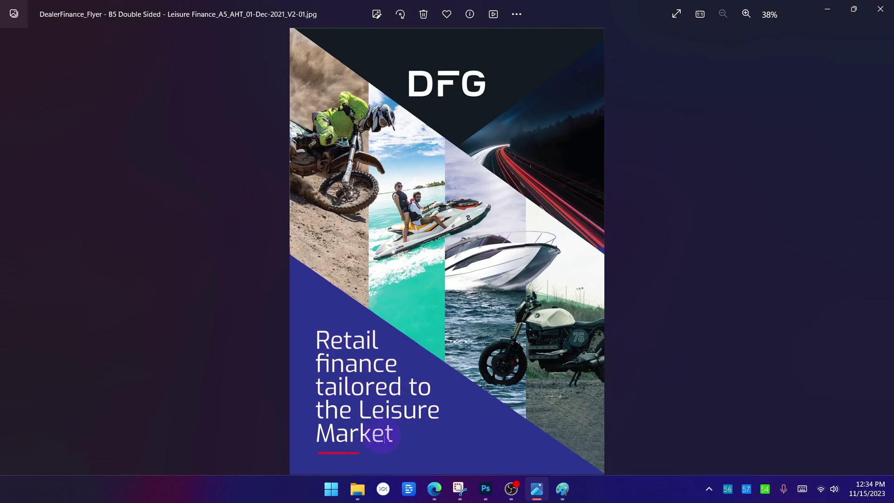
key("alt+Tab")
key("alt+Tab")
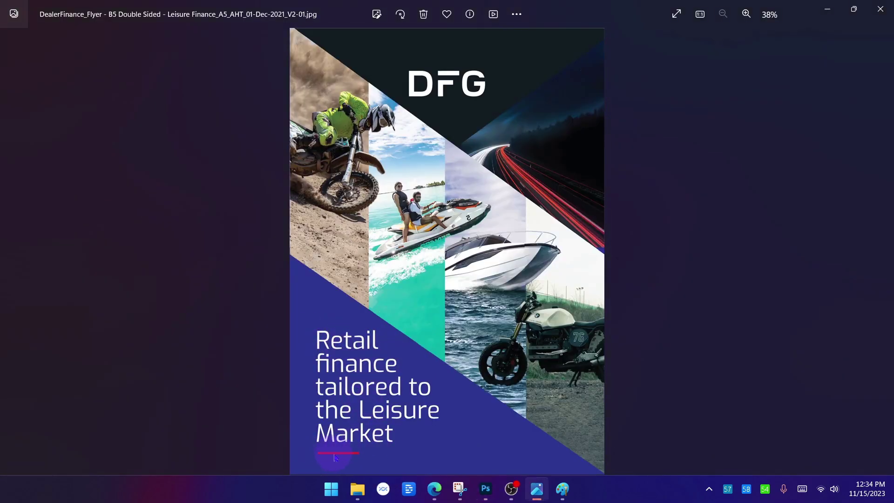
key("alt+Tab")
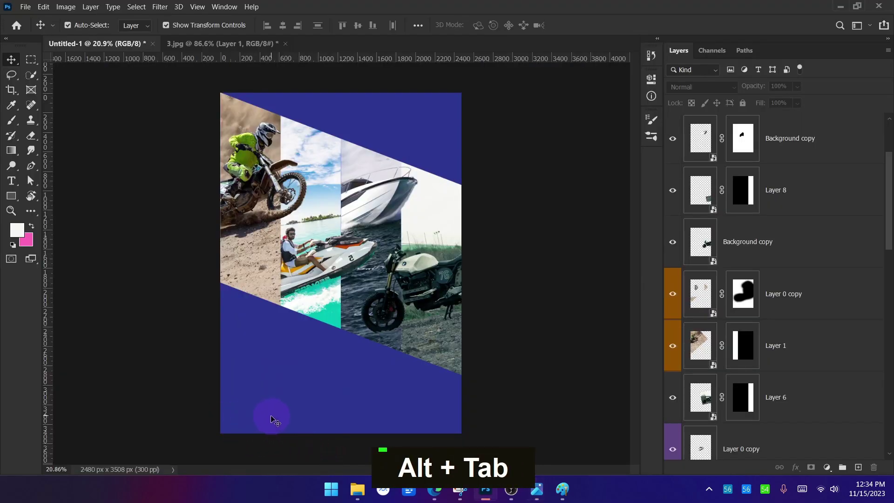
key("alt+Tab")
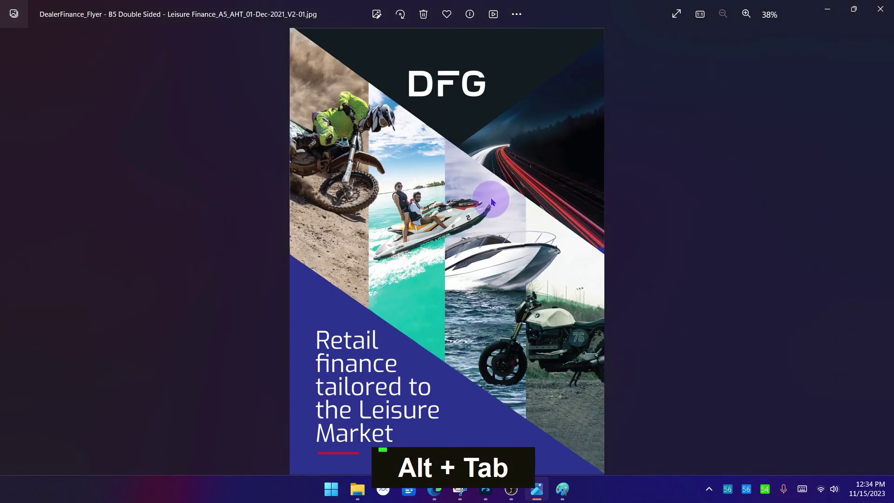
key("alt+Tab")
scroll(787, 354, "down", 8)
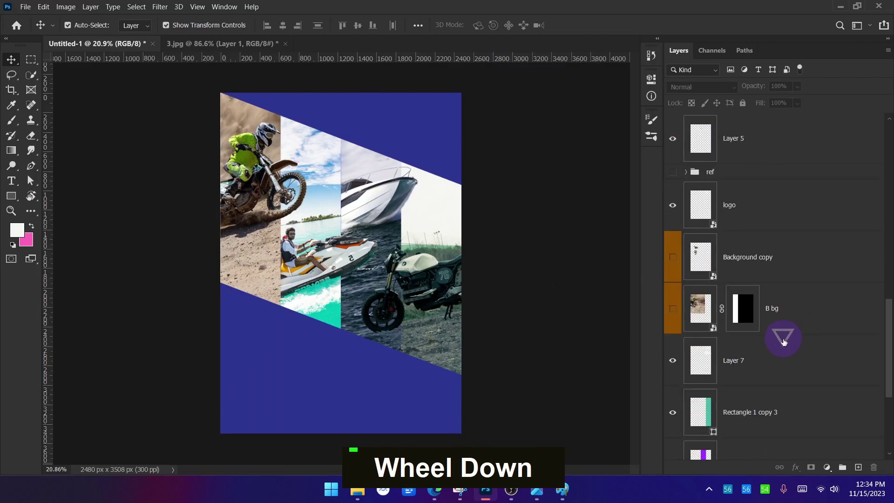
scroll(790, 372, "up", 3)
scroll(791, 371, "down", 3)
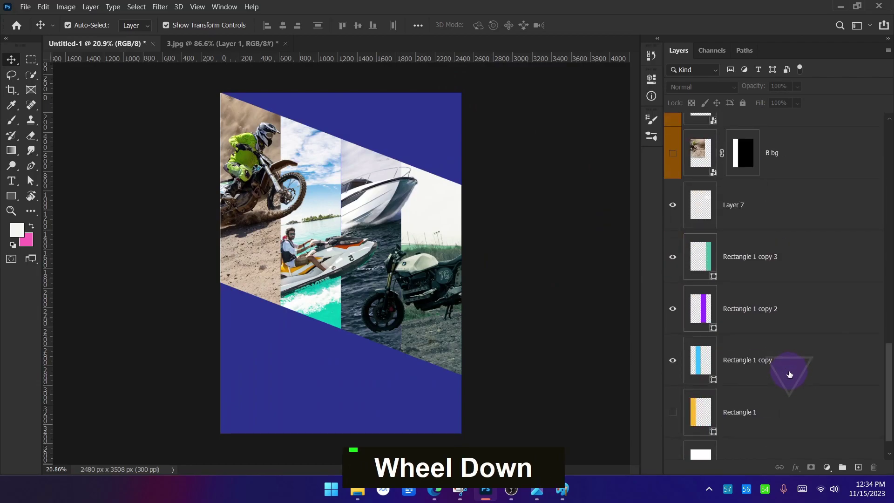
scroll(791, 371, "up", 1)
left_click(767, 272)
key("ctrl+shift+bracketright")
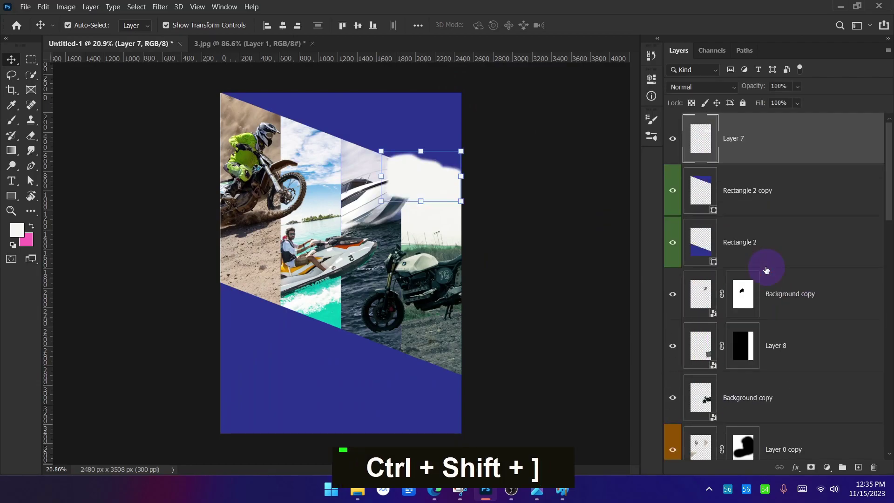
key("ctrl+z")
key("ctrl+z")
Step: Bring the logo layer to the front of the layer stack, above the blue shapes
scroll(782, 410, "down", 5)
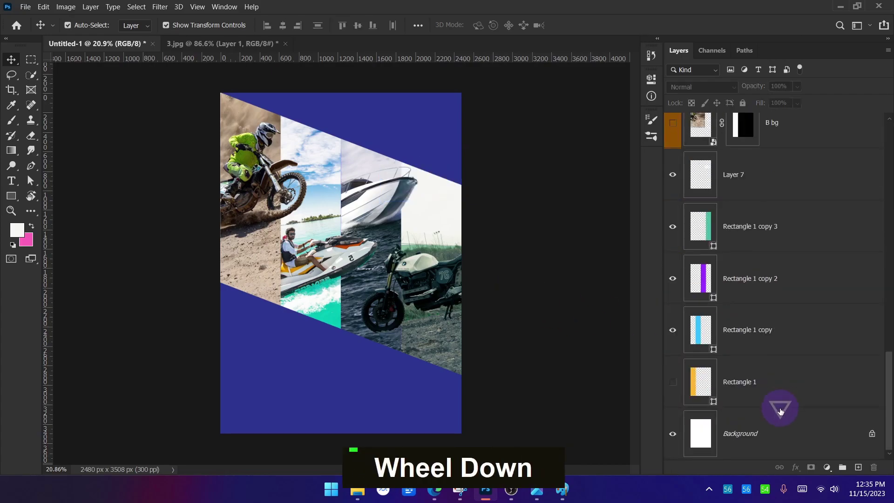
scroll(770, 302, "up", 4)
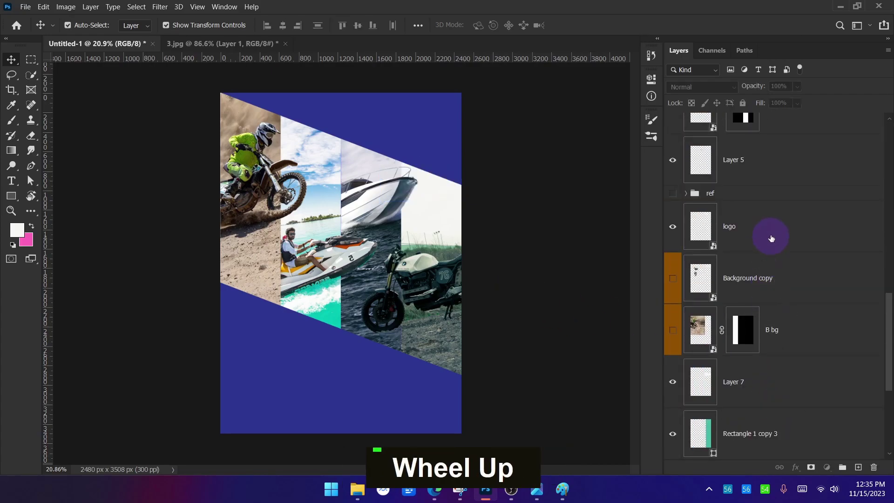
left_click(771, 239)
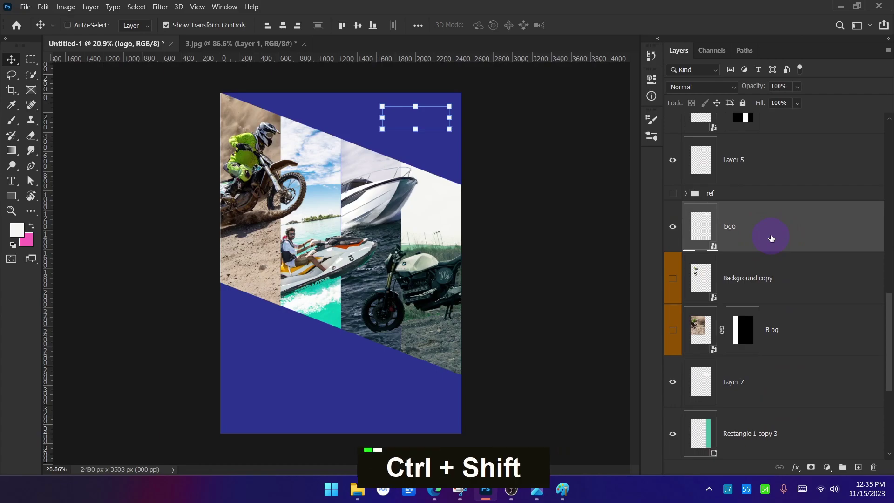
key("ctrl+shift+bracketright")
left_click(532, 276)
Step: Place the light-trail photo pexels-pixabay-315938 at 61.38% scale across the poster's upper part, with its layer directly below Rectangle 2 copy
key("alt+Tab")
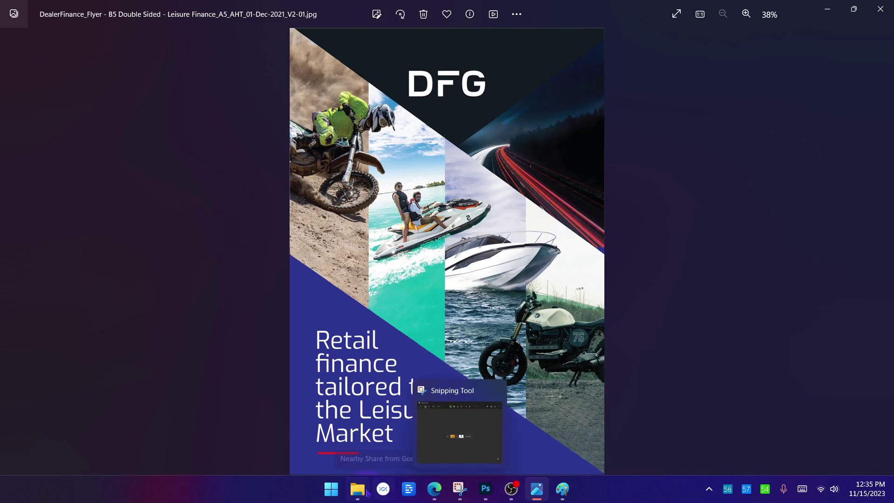
left_click(345, 429)
left_click(295, 203)
left_click_drag(295, 202, 426, 195)
key("alt+Tab")
key("alt+Tab")
key("space")
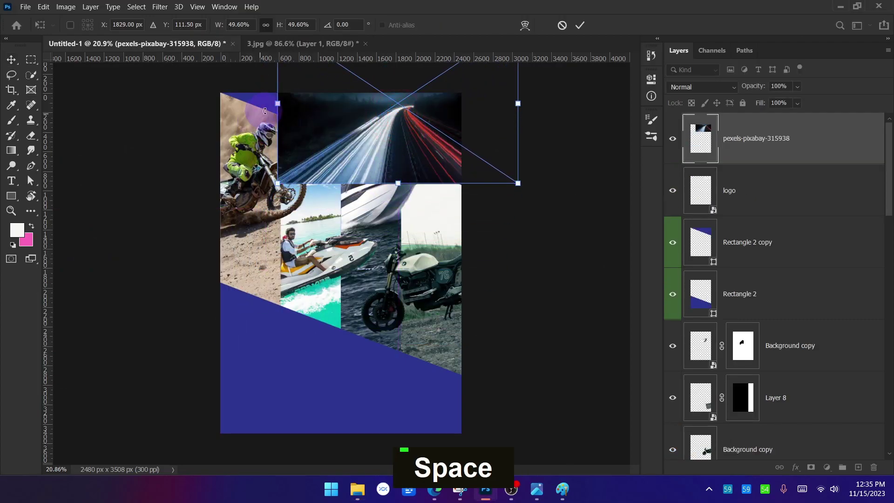
left_click_drag(278, 104, 220, 103)
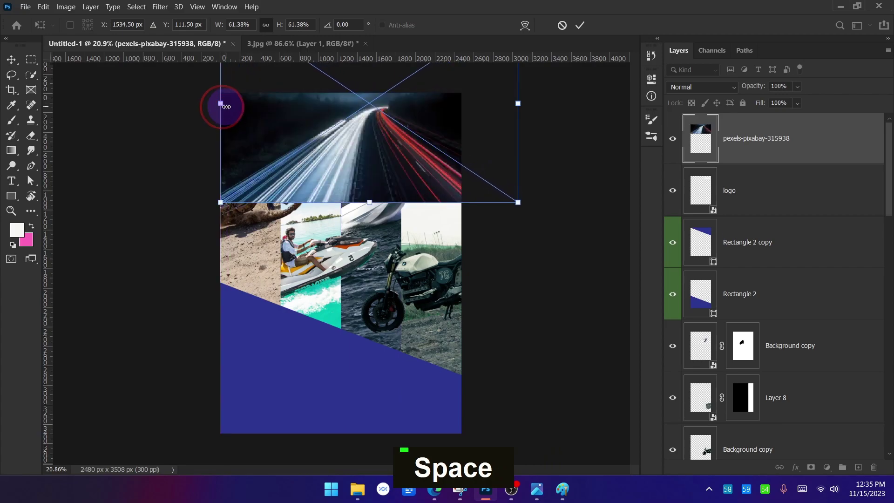
left_click(579, 25)
left_click_drag(715, 138, 792, 266)
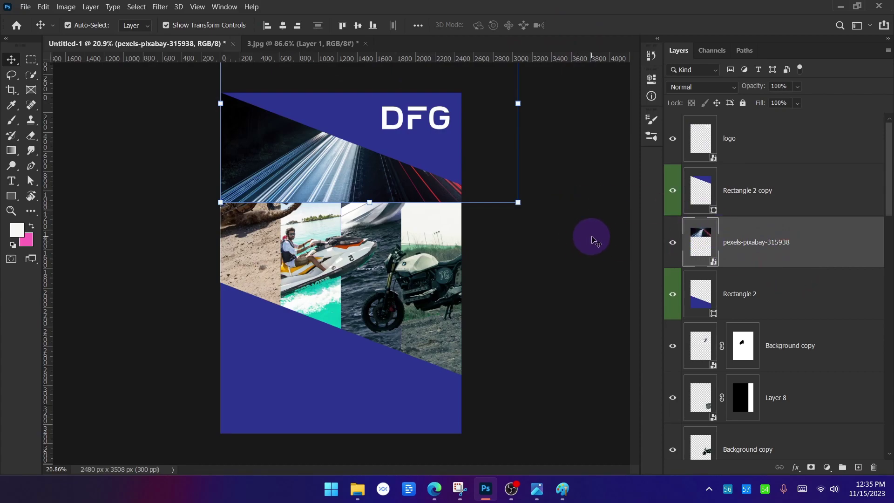
left_click(702, 190)
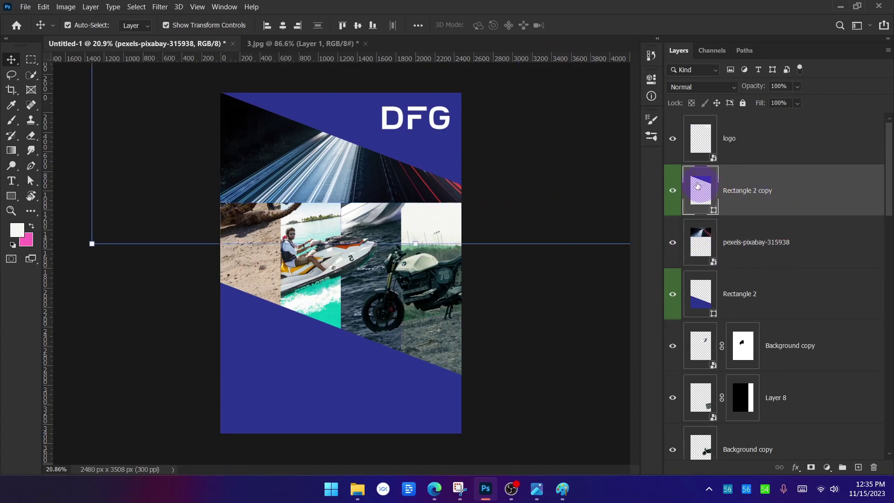
left_click(705, 88)
left_click(782, 198)
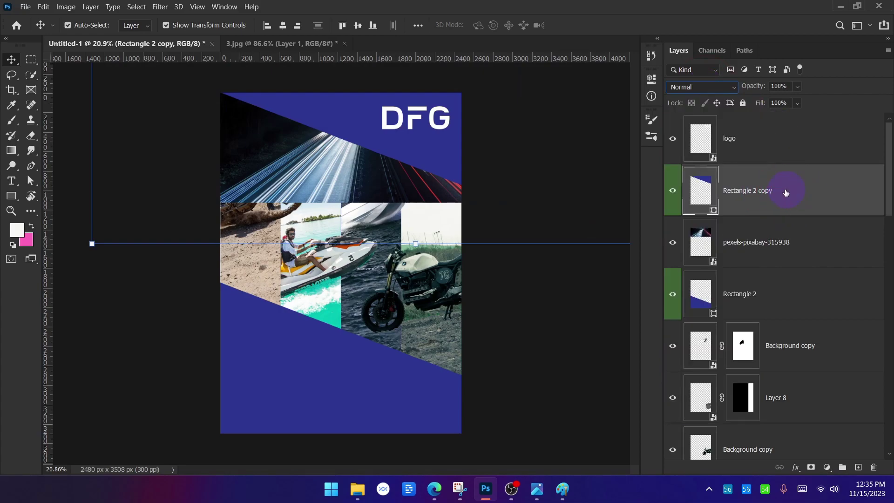
left_click(729, 89)
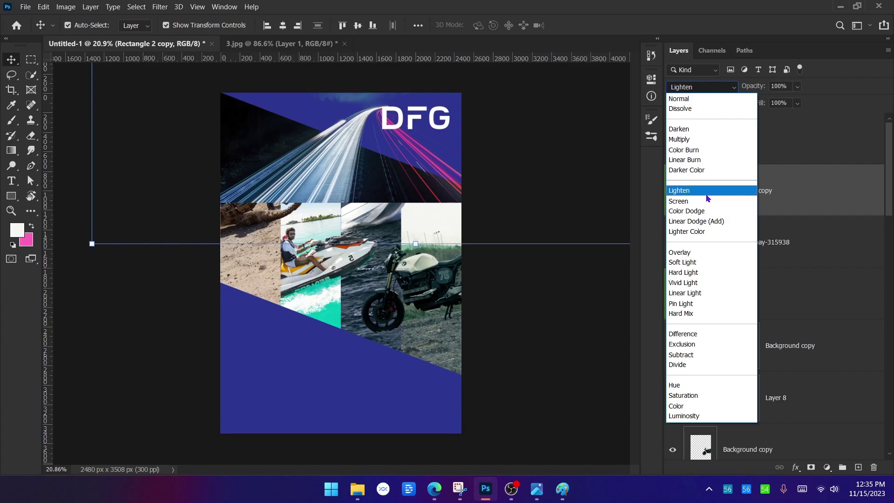
left_click(825, 284)
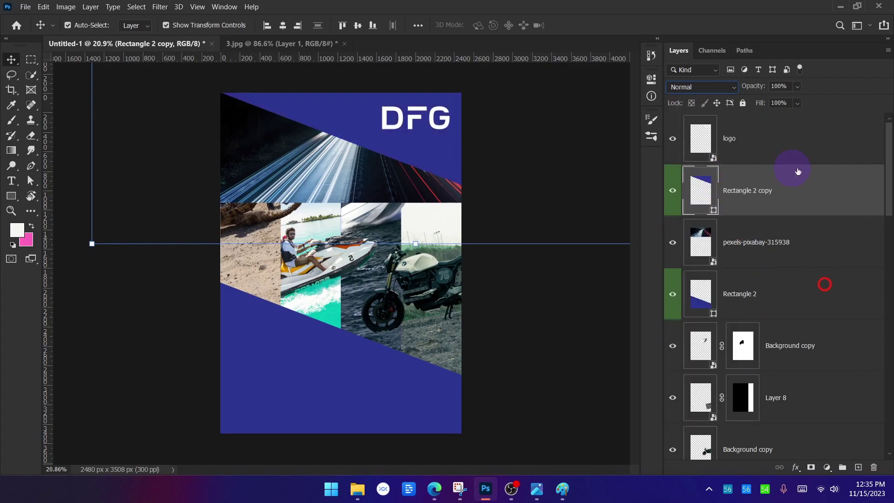
Step: Mask the pexels-pixabay-315938 layer to the outline of the Rectangle 2 copy shape
left_click(704, 191, "ctrl")
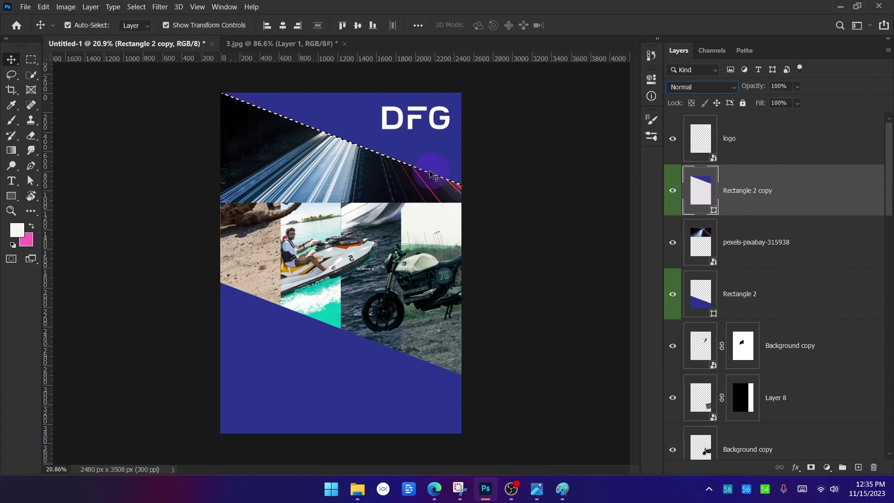
left_click(788, 242)
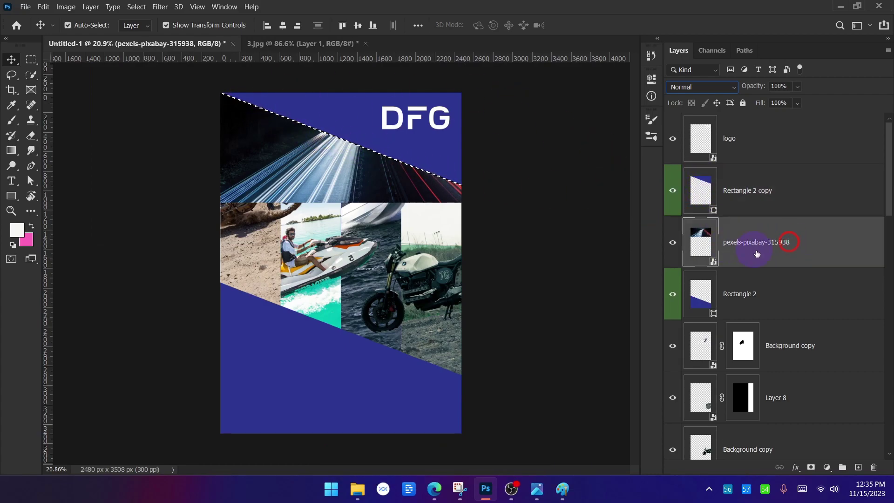
left_click(812, 468)
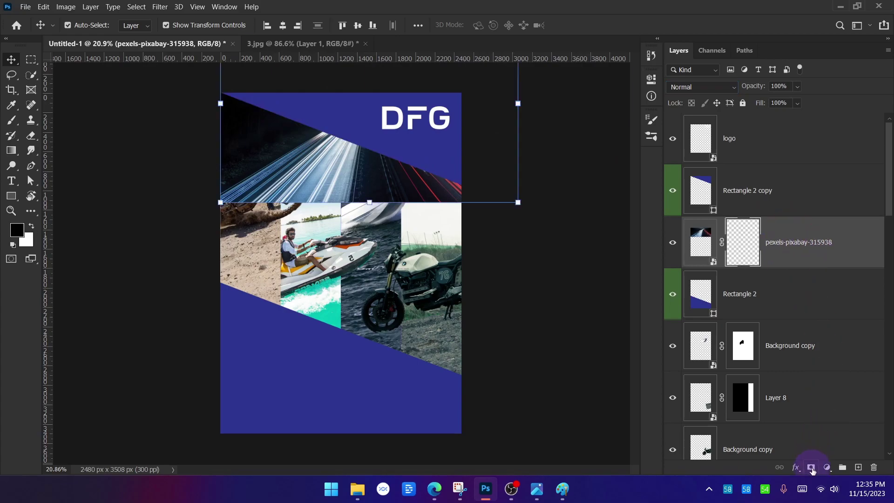
left_click(555, 302)
left_click_drag(424, 162, 519, 240)
key("ctrl+z")
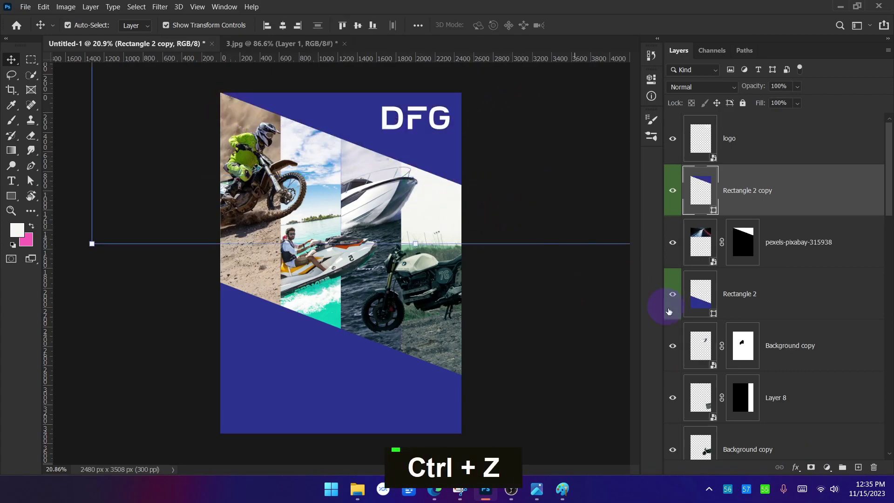
Step: Try the Hue blend mode on the Rectangle 2 copy layer over the light-trail photo
left_click(712, 90)
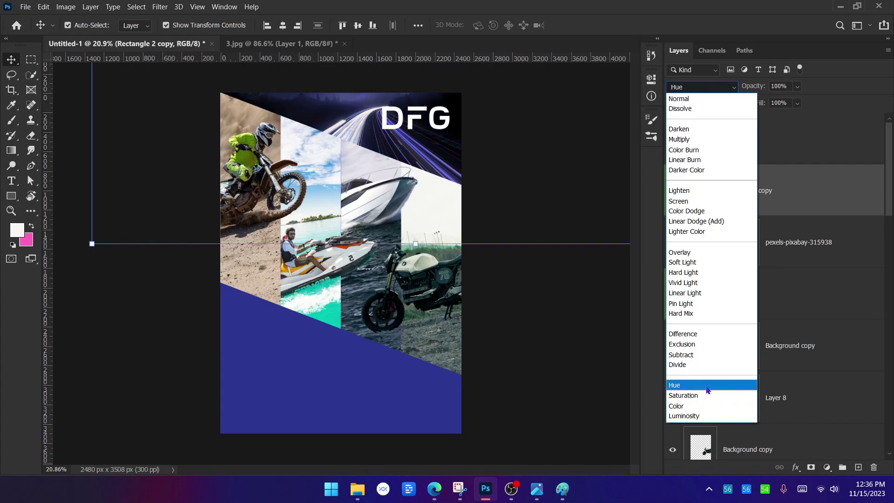
double_click(555, 365)
scroll(390, 132, "up", 1)
scroll(390, 131, "up", 1)
Step: Move the DFG logo slightly down and to the left within the poster's upper banner
left_click_drag(412, 112, 407, 123)
left_click(595, 240)
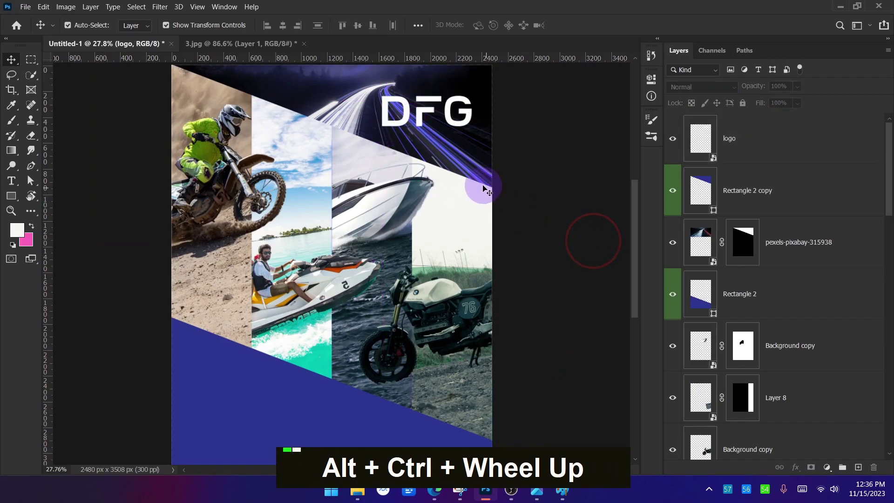
scroll(484, 187, "down", 2)
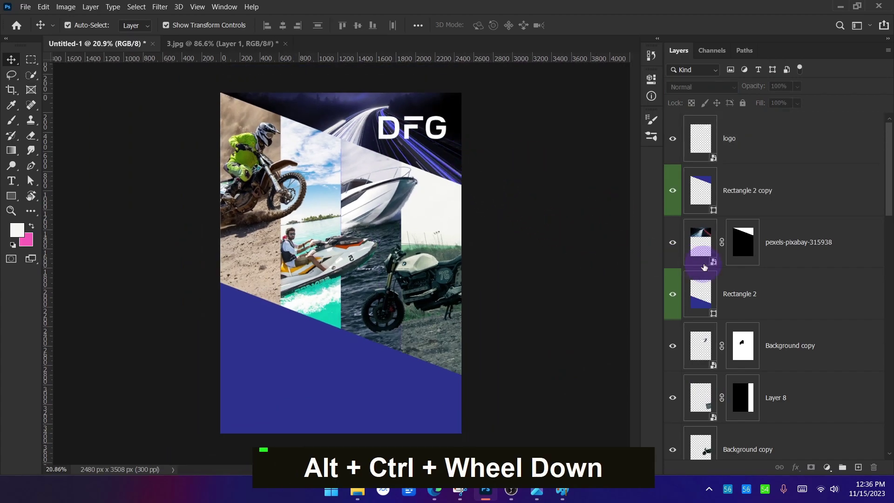
left_click_drag(400, 133, 392, 121)
key("ctrl+z")
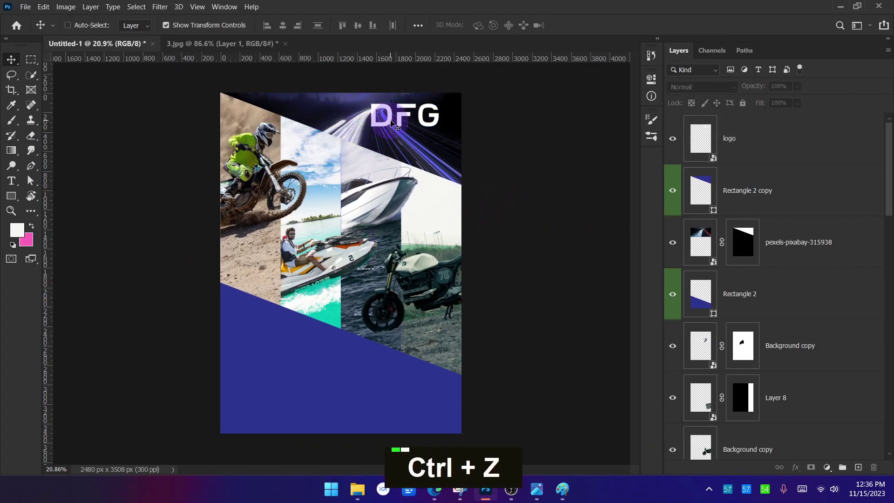
Step: Set the Rectangle 2 copy layer's blend mode to Hard Light and lower its opacity to about 42%
left_click(467, 114)
left_click(690, 87)
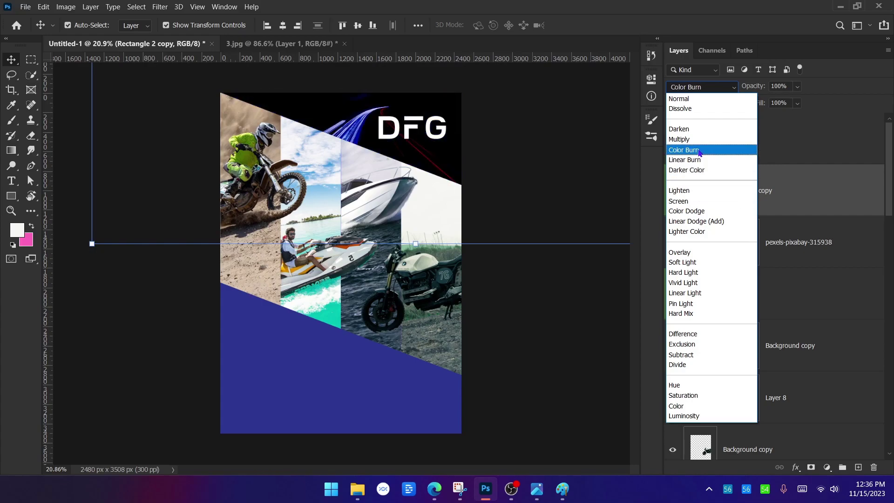
left_click(689, 129)
left_click(701, 87)
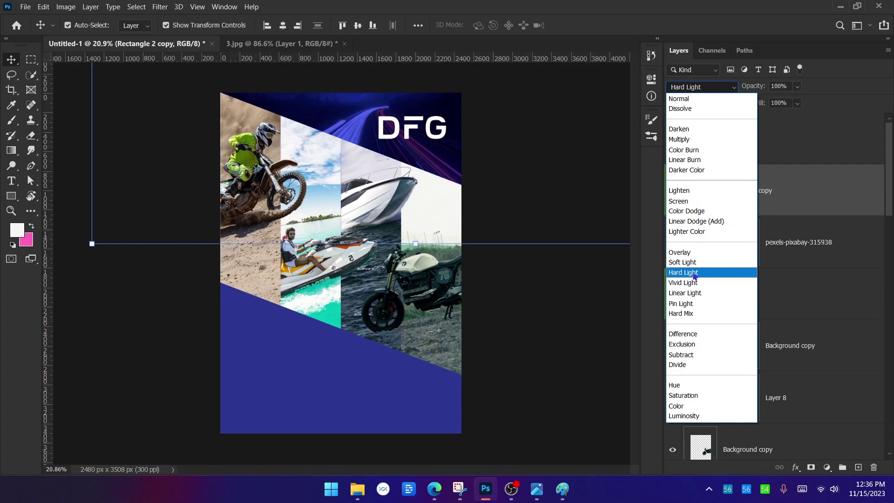
left_click(694, 275)
double_click(779, 102)
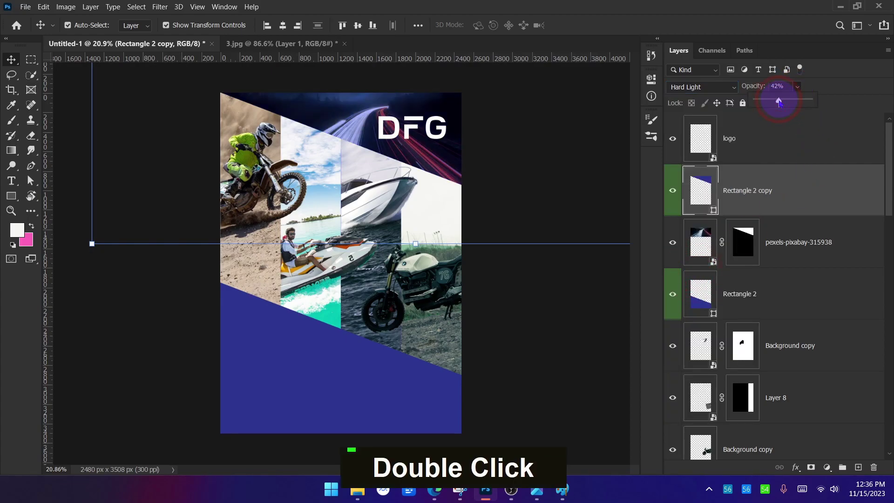
left_click(555, 325)
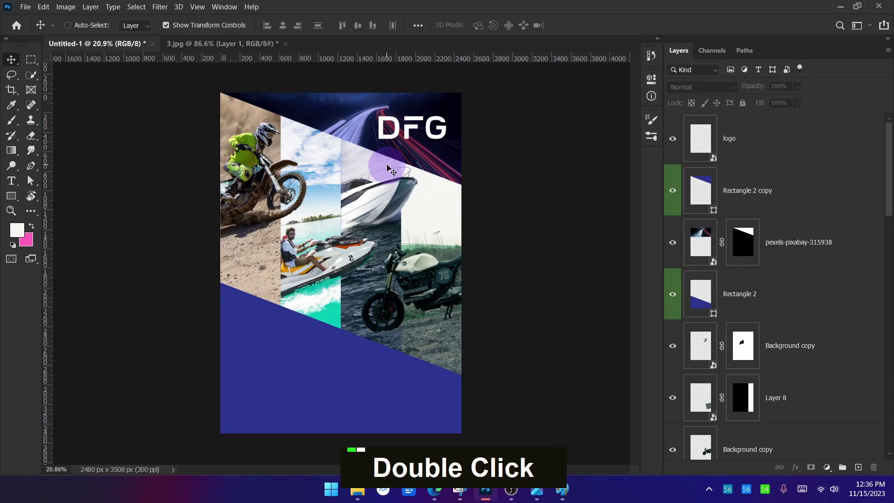
scroll(410, 135, "up", 1)
mouse_move(415, 121)
left_mouse_down()
mouse_move(408, 114)
mouse_move(416, 121)
left_mouse_up()
left_click(529, 183)
scroll(529, 184, "down", 3)
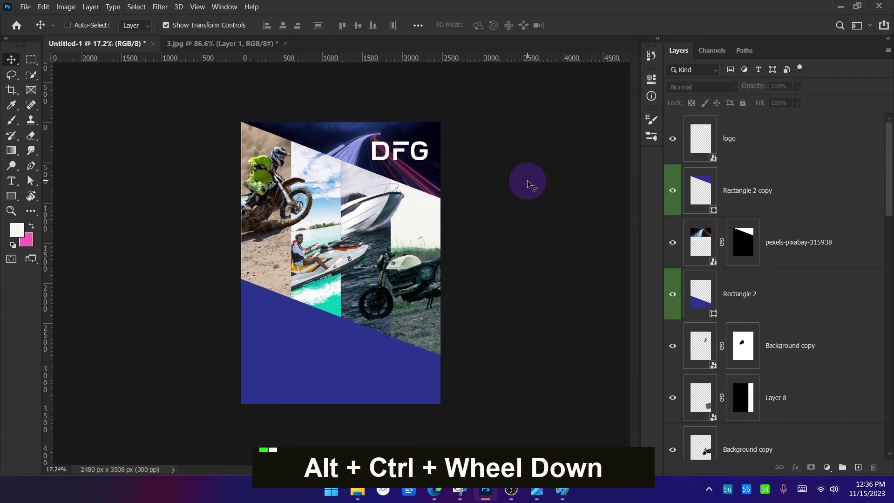
scroll(528, 183, "up", 2)
Step: Scale the pexels-pixabay-315938 light-trail photo to about 121% and reposition it across the poster's upper banner
left_click(782, 247)
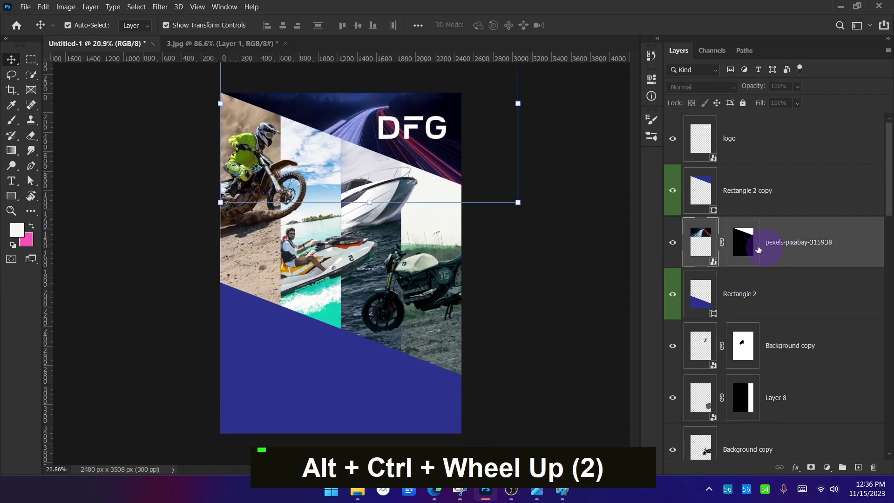
scroll(226, 120, "down", 1)
left_click_drag(232, 118, 174, 117)
left_click_drag(338, 136, 339, 133)
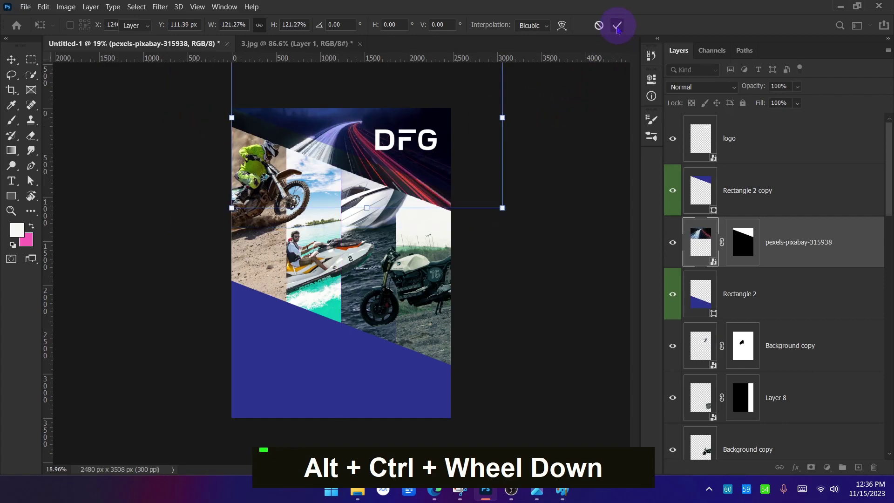
left_click(618, 26)
Step: Replace the pexels-pixabay-315938 layer's mask with a new one made from the Rectangle 2 copy shape's outline
left_click(701, 196, "ctrl")
left_click(744, 243, "ctrl")
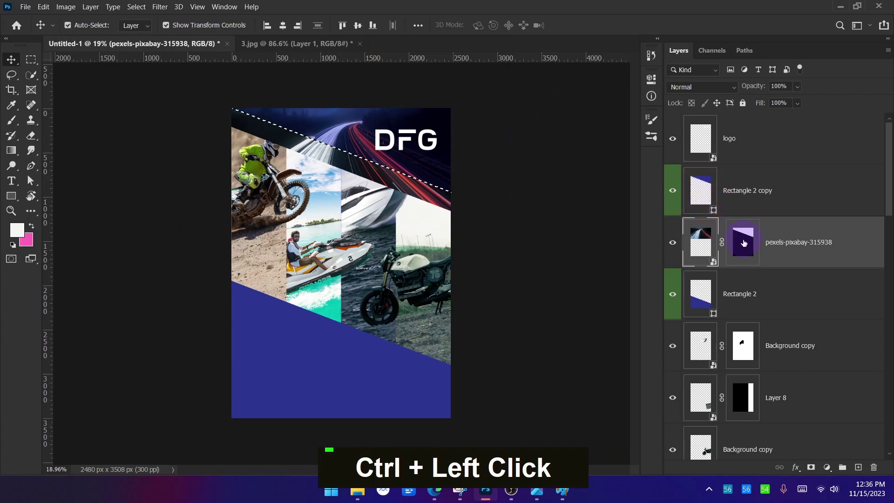
left_click(744, 242)
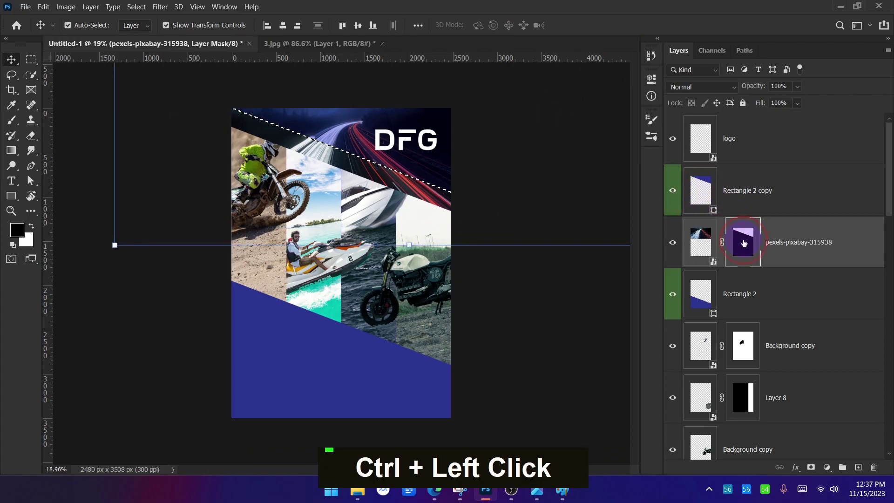
right_click(744, 243)
left_click(766, 263)
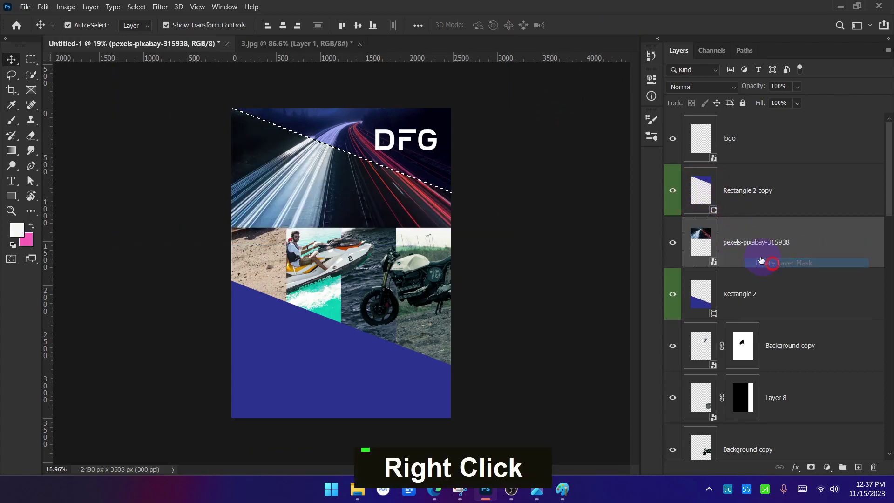
left_click(811, 468)
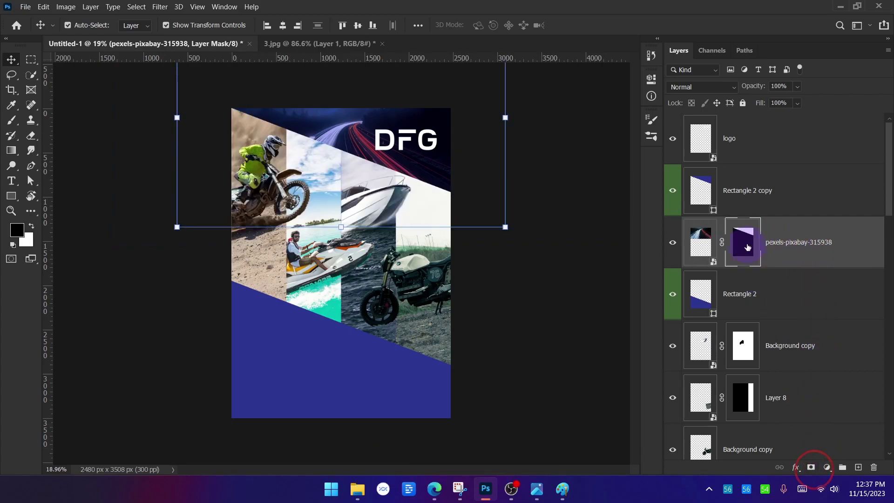
Step: Move the DFG logo slightly up within the poster's upper banner and deselect it
left_click(564, 309)
scroll(316, 163, "up", 1)
left_click_drag(406, 130, 406, 123)
left_click(534, 176, "ctrl")
scroll(404, 181, "down", 1)
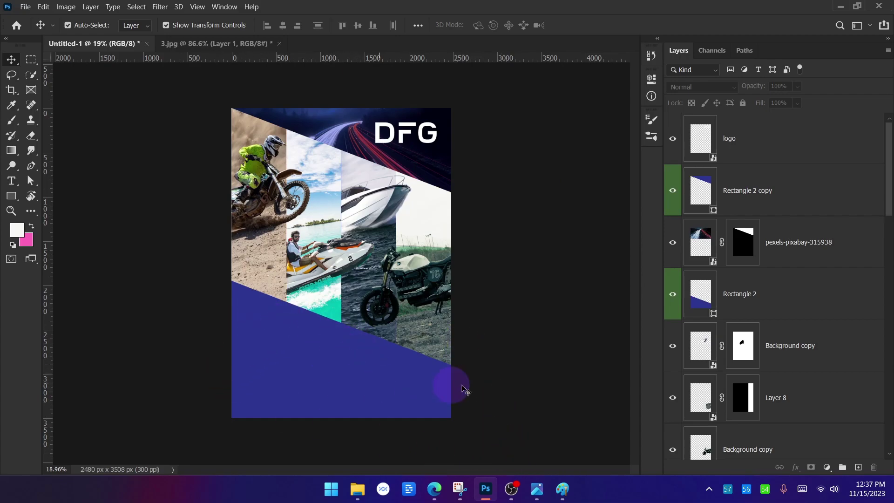
scroll(514, 305, "up", 1)
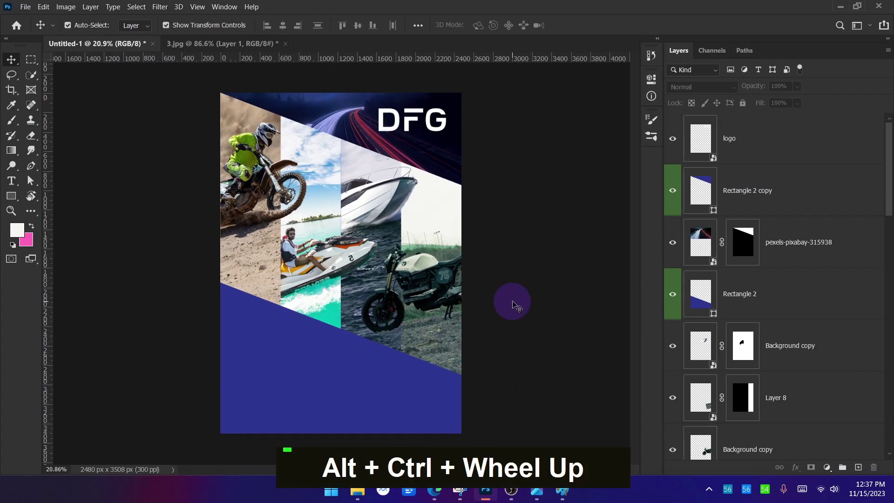